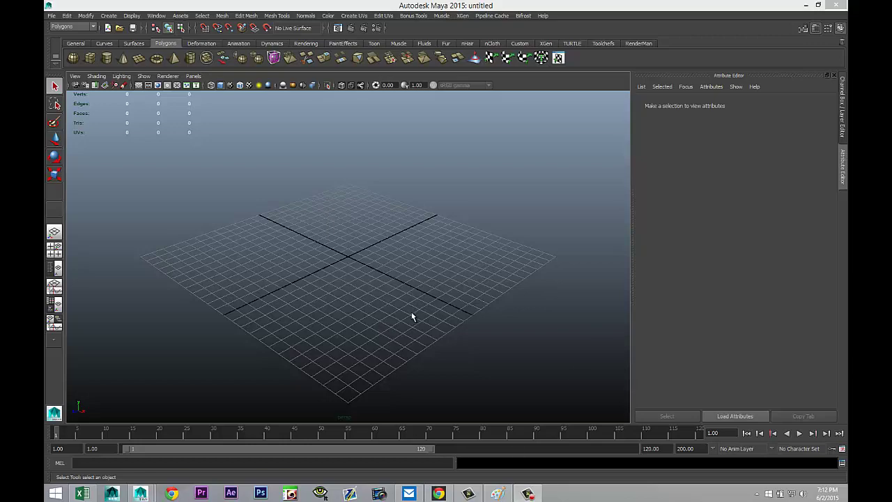
Create a large rectangular polygon box on the grid, crossing the grid's centre
left_click_drag(412, 315, 436, 330, "alt")
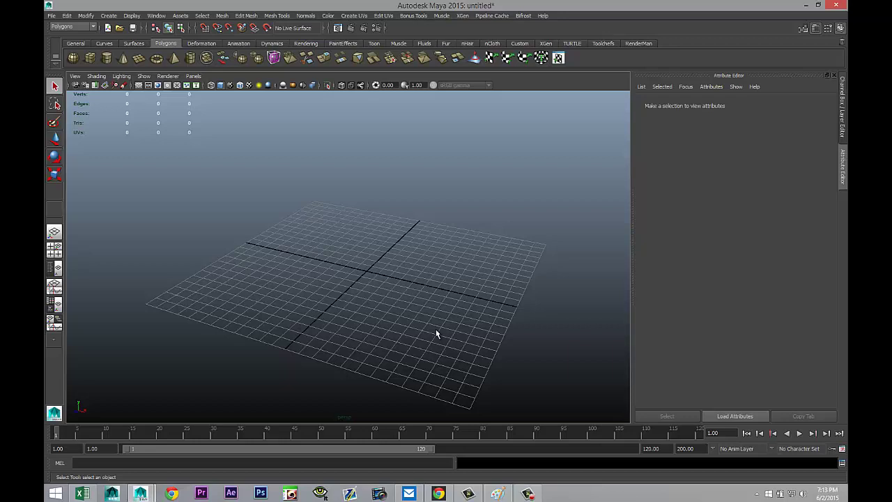
left_click_drag(355, 301, 372, 297, "alt")
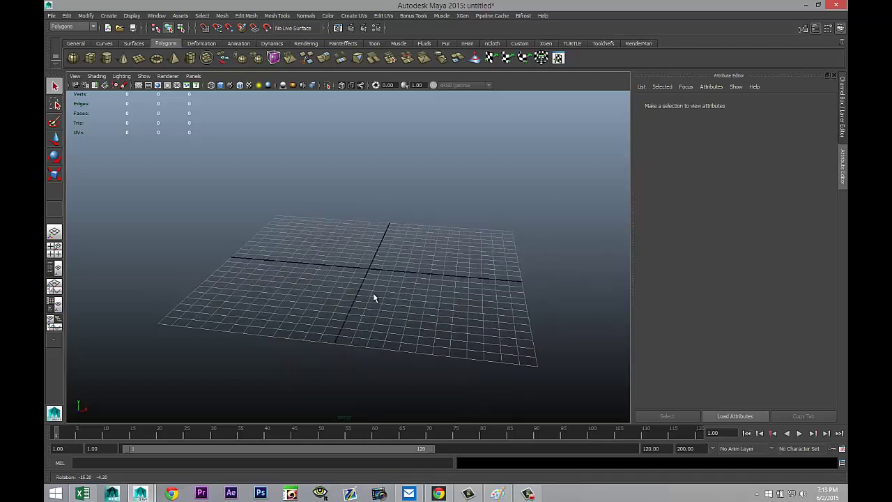
left_click(90, 58)
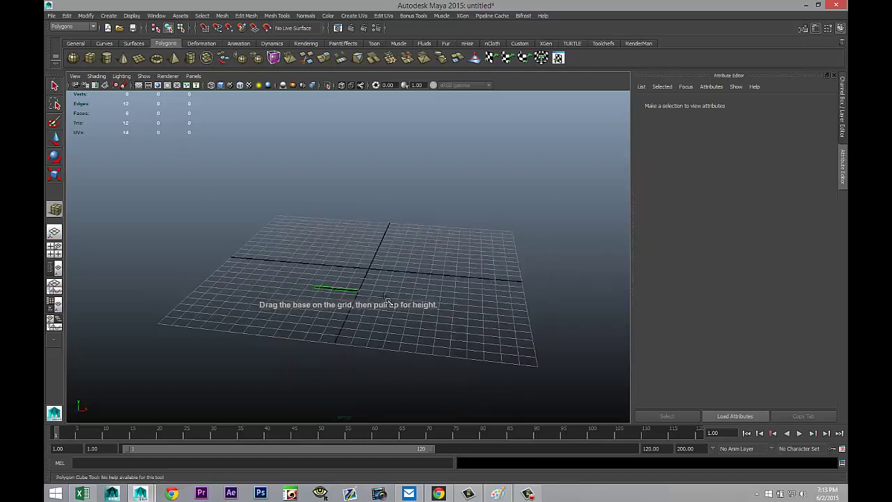
left_click_drag(318, 286, 506, 169)
left_click_drag(472, 258, 387, 350, "alt")
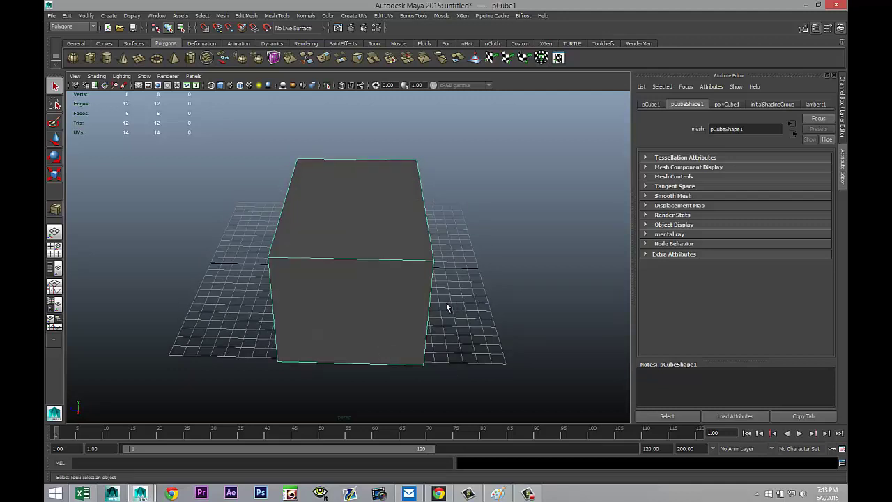
Scale the box along its Z axis to about 0.64 so it is narrower from front to back
key("r")
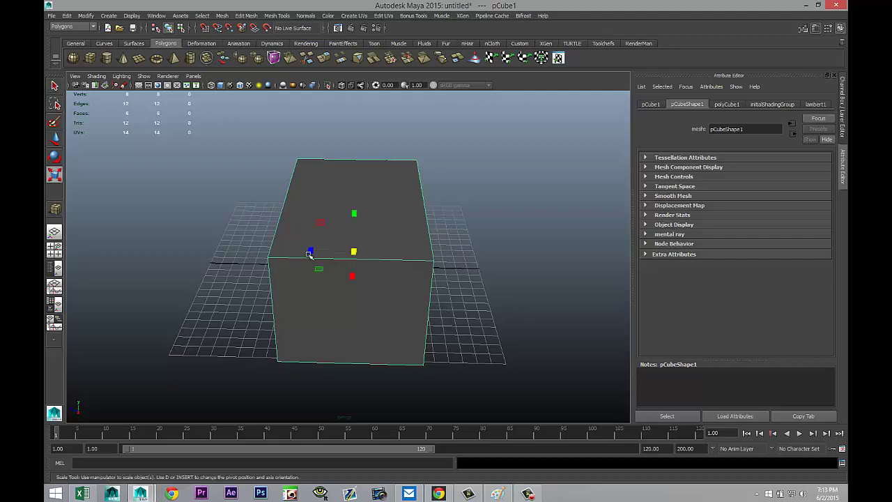
left_click_drag(313, 253, 329, 254)
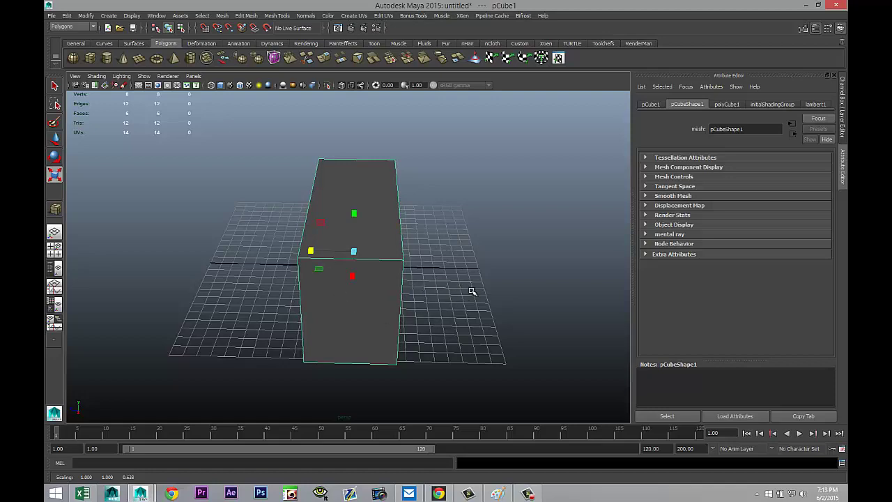
left_click_drag(472, 292, 430, 330, "alt")
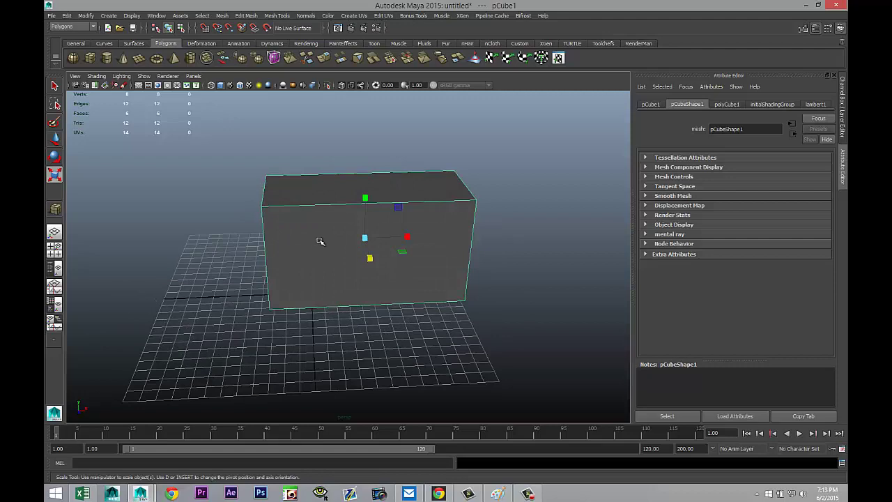
Extrude the box's long front face and scale it inward uniformly to leave a thin border around it
right_click_drag(320, 242, 340, 271)
left_click(345, 259)
key("f")
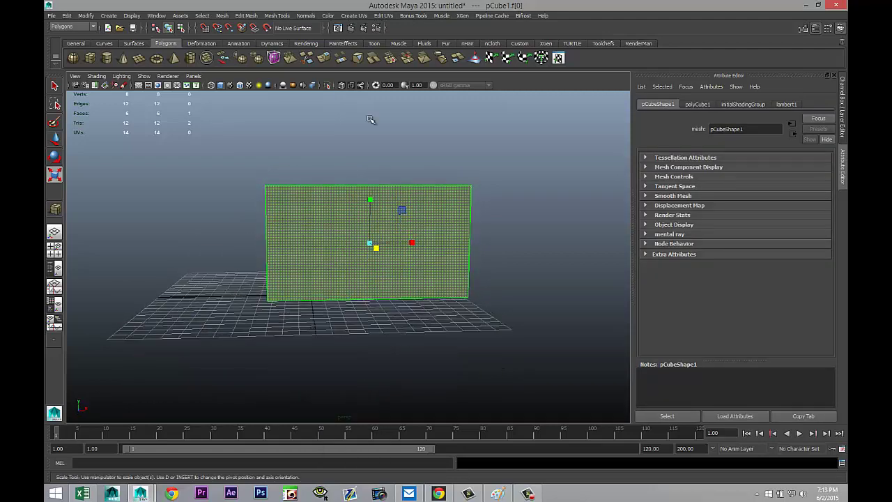
left_click(246, 15)
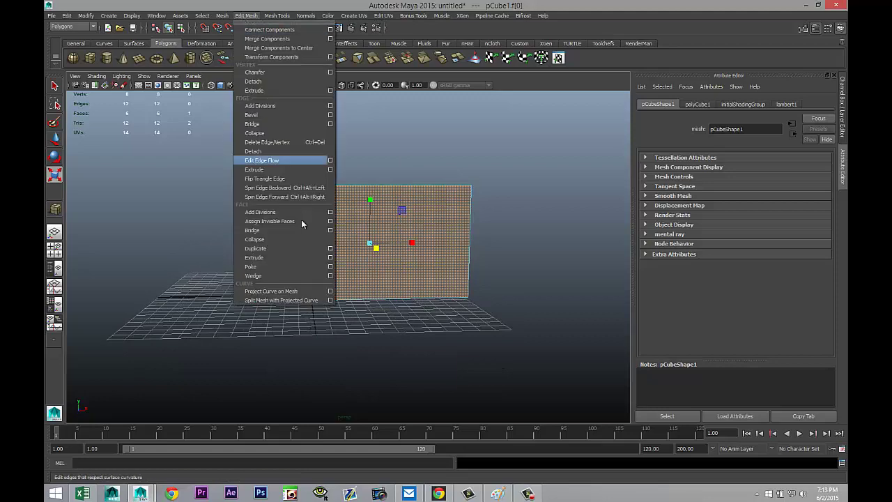
left_click(298, 257)
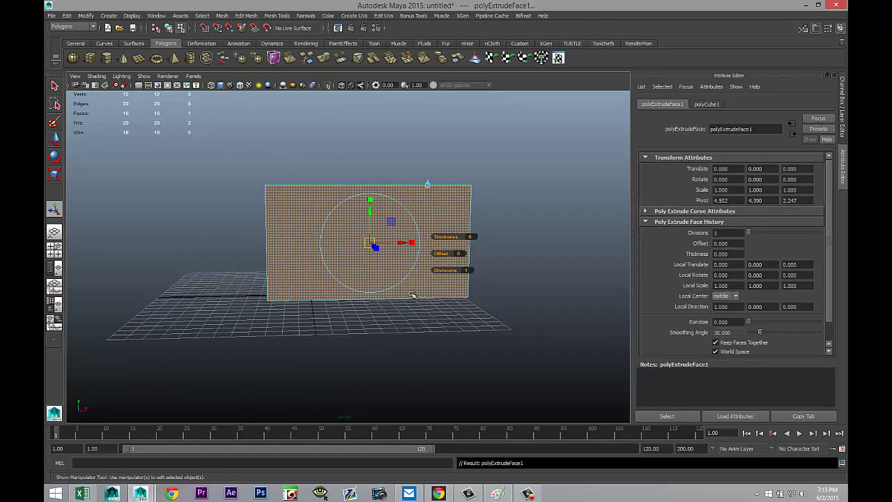
key("r")
left_click_drag(429, 335, 369, 252, "alt")
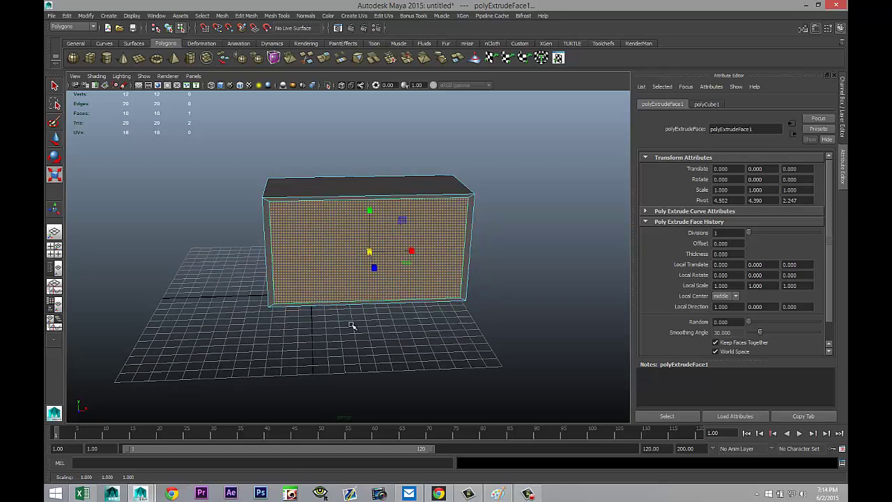
left_click_drag(352, 325, 409, 343, "alt")
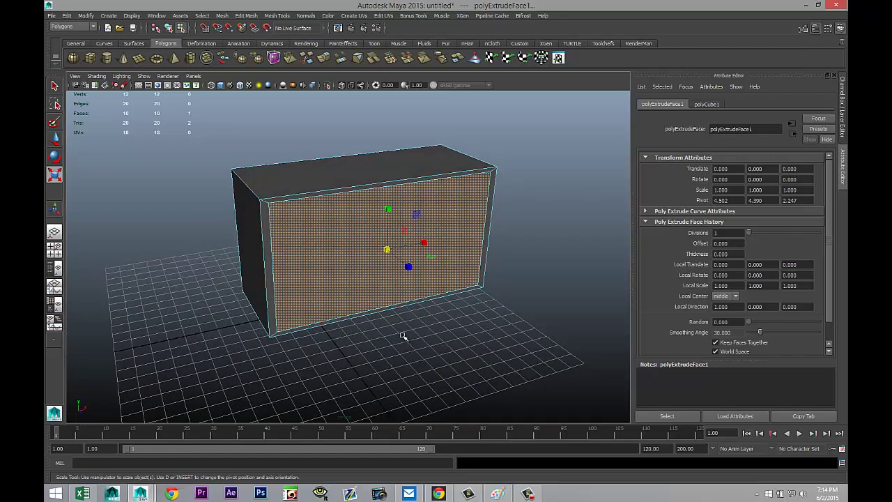
Extrude the inset front face again, push it about 0.4 cm into the box along Z, and delete it
key("ctrl+e")
key("w")
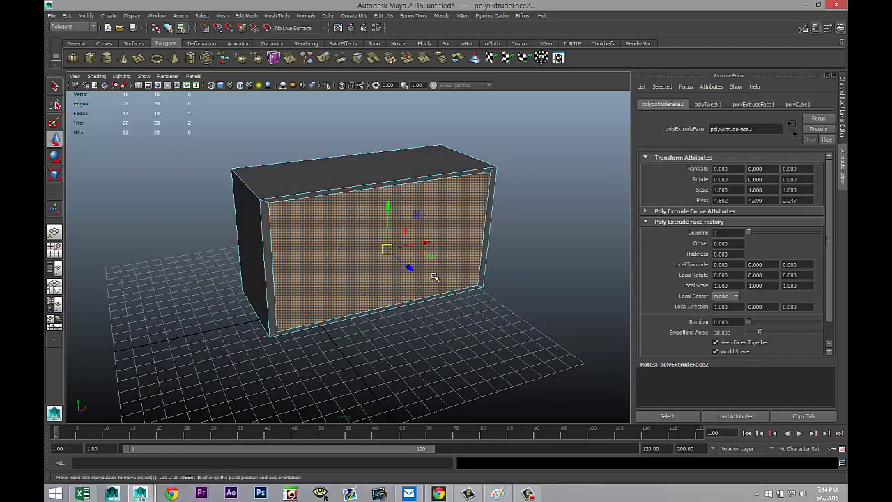
left_click_drag(410, 268, 406, 268)
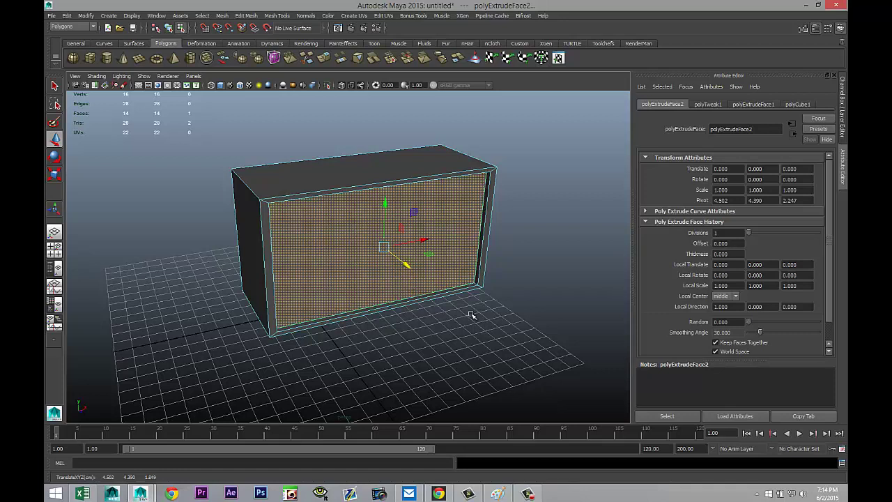
key("Delete")
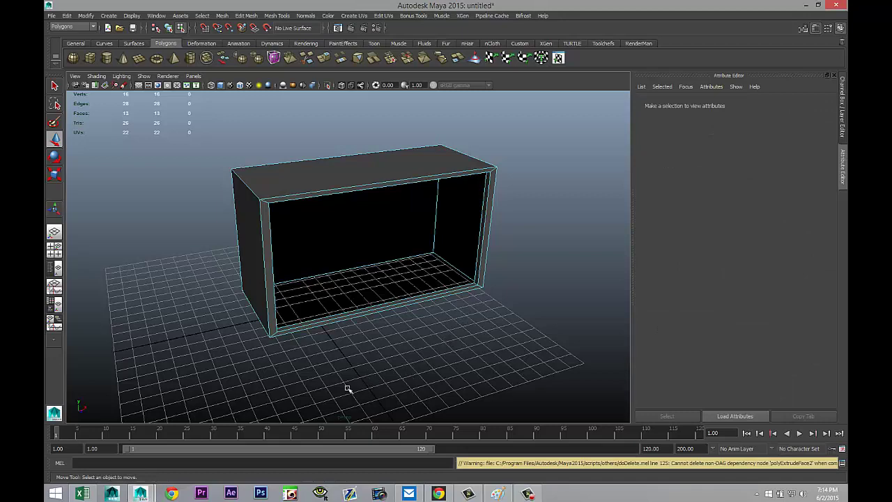
Extrude the box's long back face and scale it inward uniformly to leave a wide border around it
left_click_drag(191, 333, 383, 331, "alt")
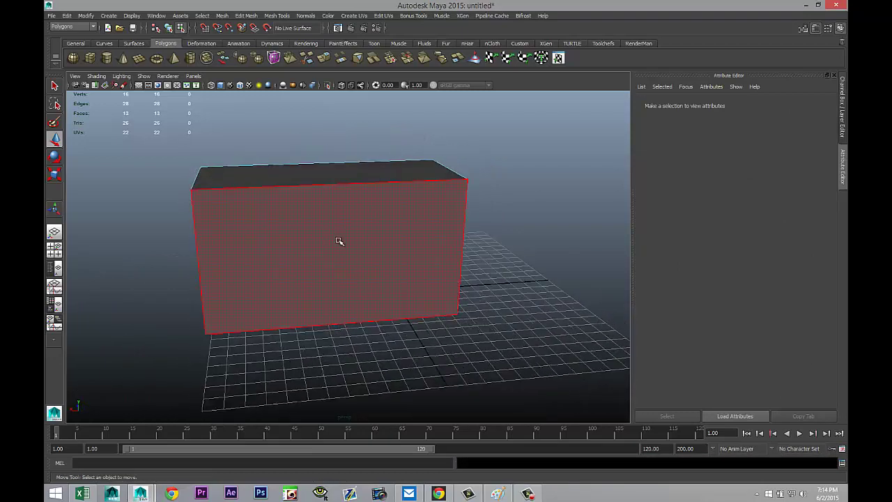
left_click(339, 242)
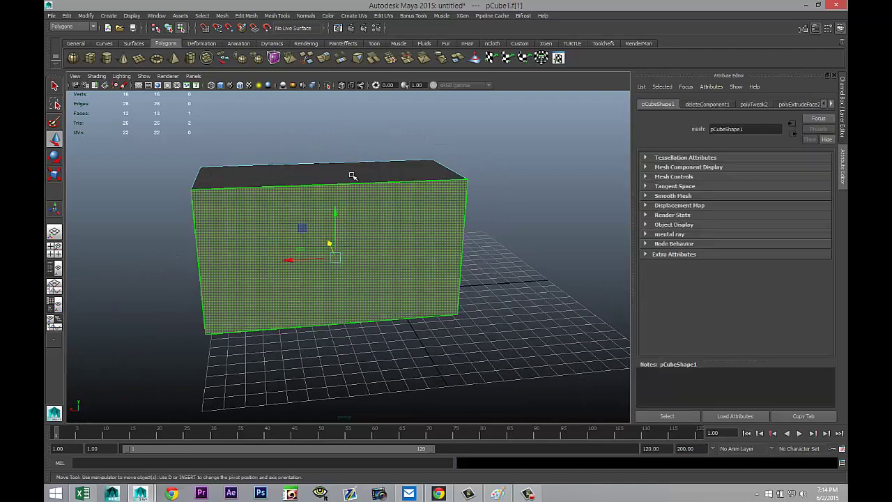
left_click(242, 16)
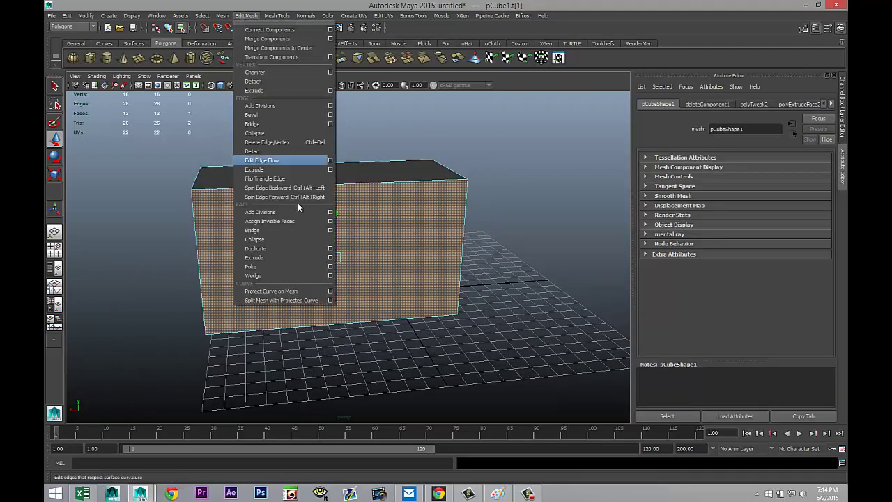
left_click(301, 259)
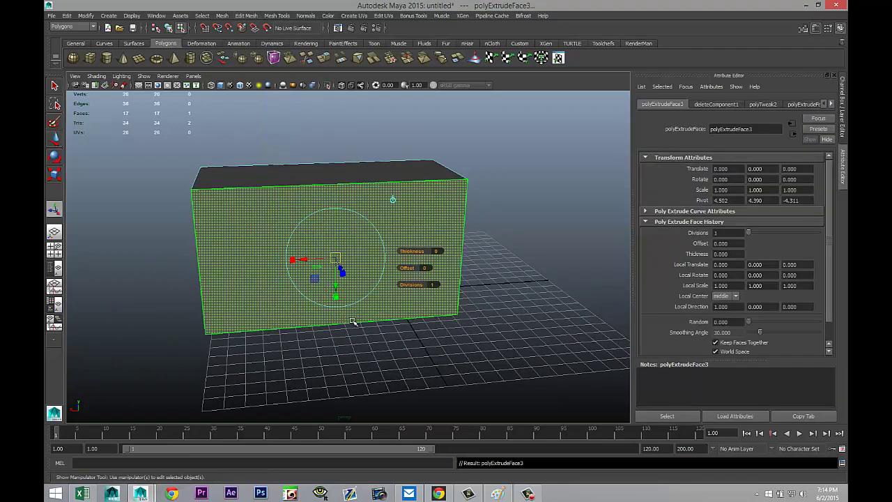
key("r")
left_click_drag(336, 259, 310, 260)
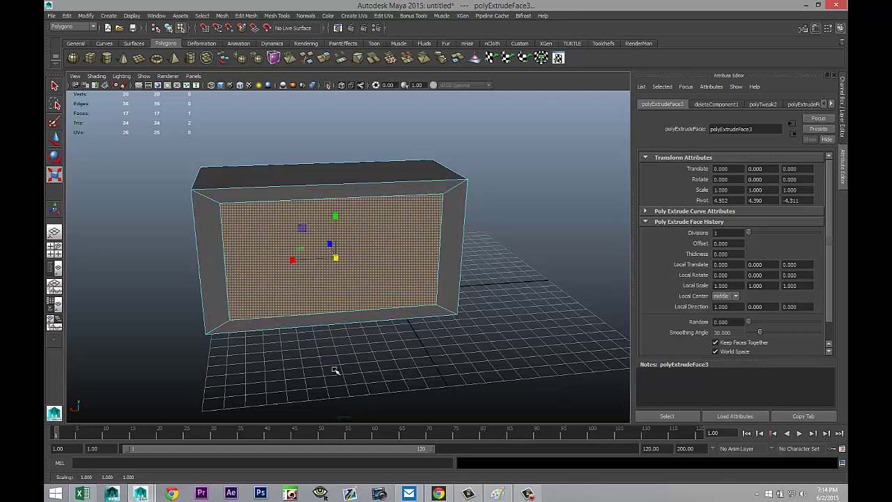
left_click_drag(339, 369, 403, 361, "alt")
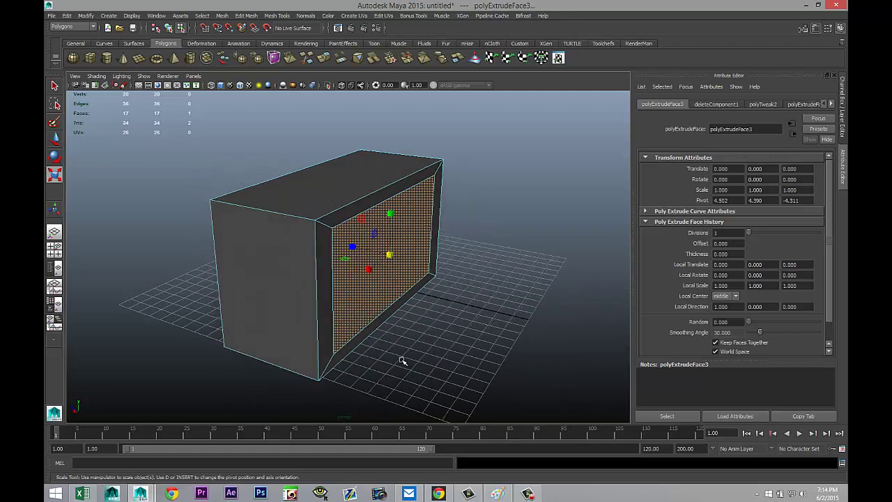
Extrude the inset back face again, push it about 0.6 cm into the box along Z, and delete it
key("ctrl+e")
key("w")
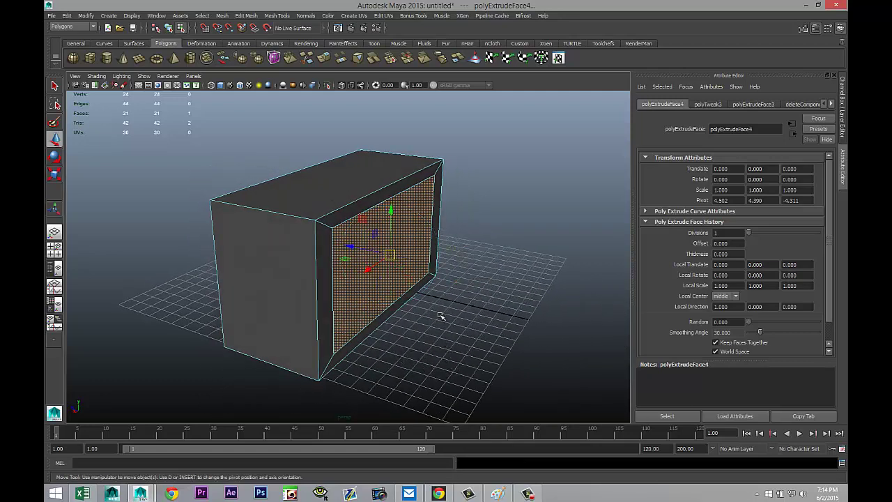
left_click_drag(360, 249, 351, 249)
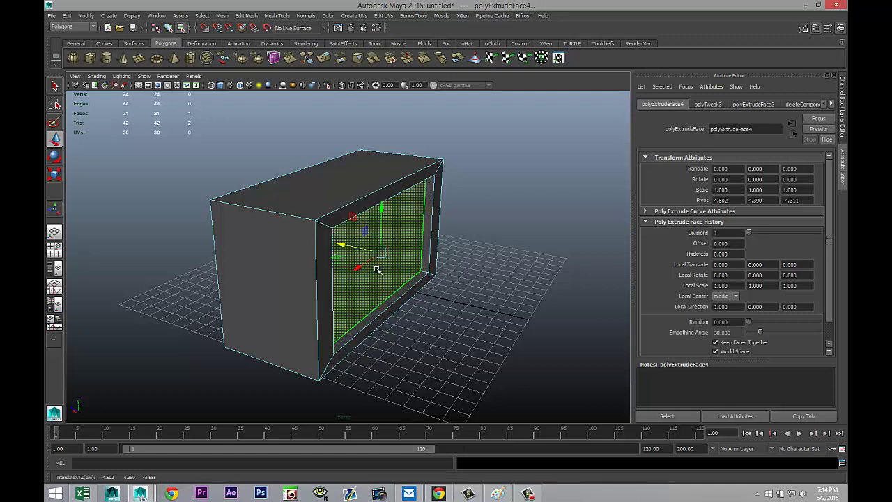
key("Delete")
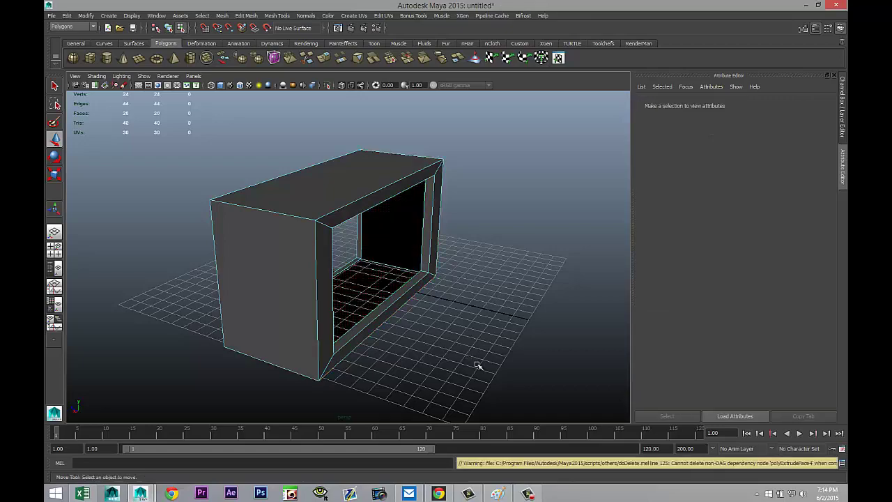
Examine the hollowed box from the front, checking its interior and the openings on both sides
left_click_drag(478, 365, 557, 359, "alt")
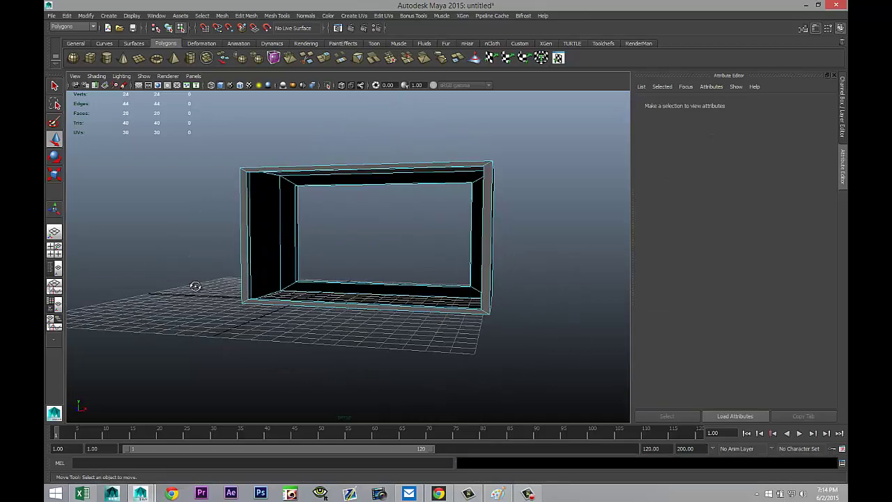
left_click_drag(197, 285, 213, 299, "alt")
middle_click_drag(213, 299, 193, 309, "alt")
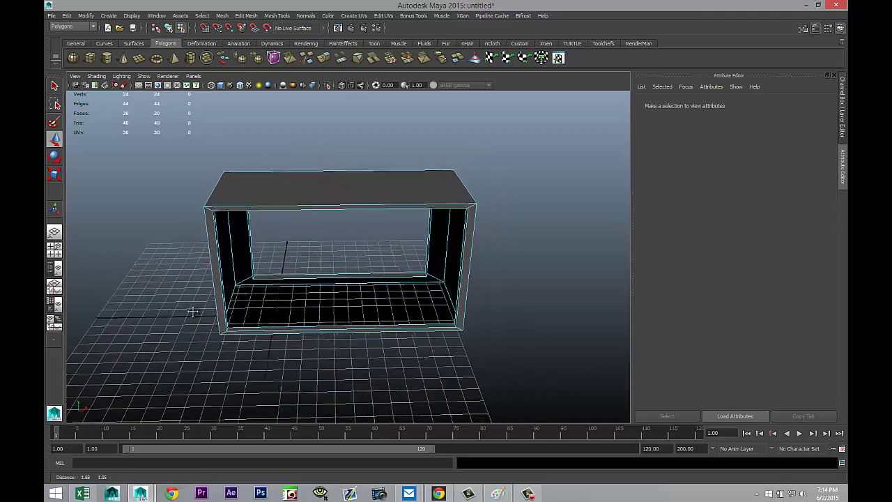
scroll(269, 335, "up", 3)
key("bracketleft")
key("bracketleft")
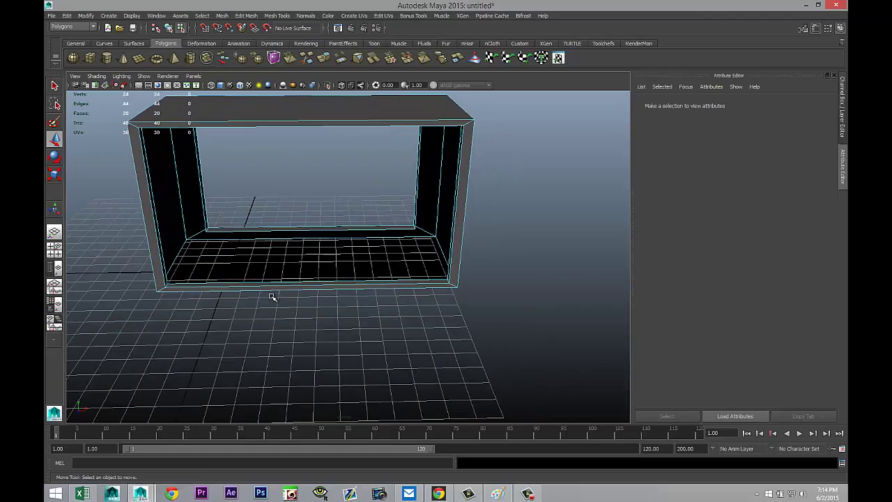
key("bracketleft")
key("bracketright")
key("bracketright")
middle_click_drag(275, 308, 343, 339, "alt")
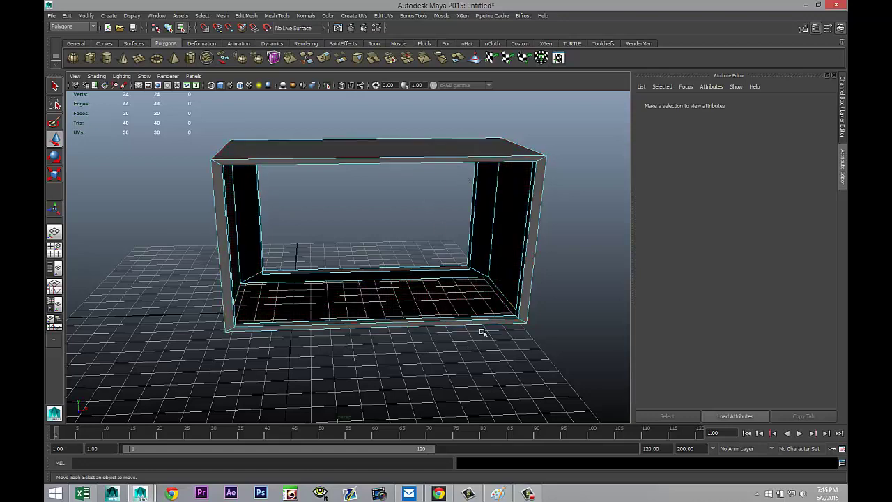
Create a thin upright polygon panel in front of the hollow box and move it back to about Z 1.9, inside the front opening
left_click_drag(452, 386, 376, 370, "alt")
left_click_drag(458, 332, 463, 335, "alt")
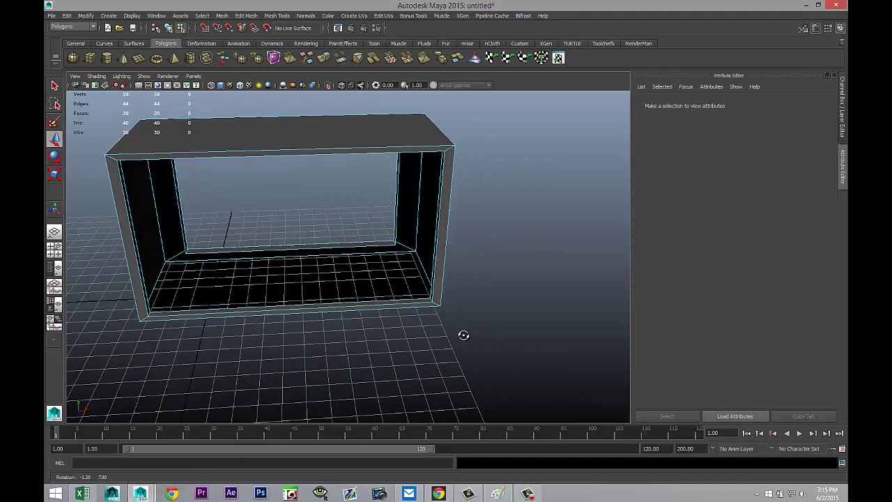
left_click(90, 61)
left_click_drag(309, 388, 423, 255)
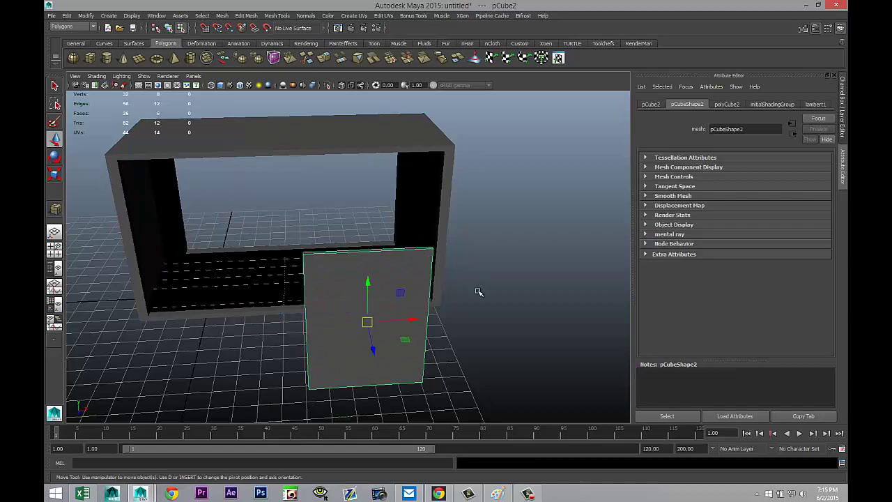
left_click_drag(252, 314, 330, 314, "alt")
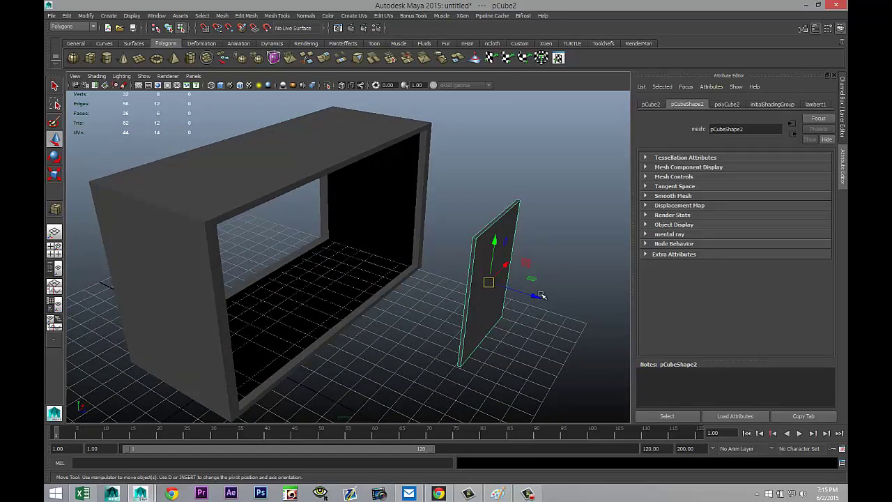
left_click_drag(542, 296, 413, 257)
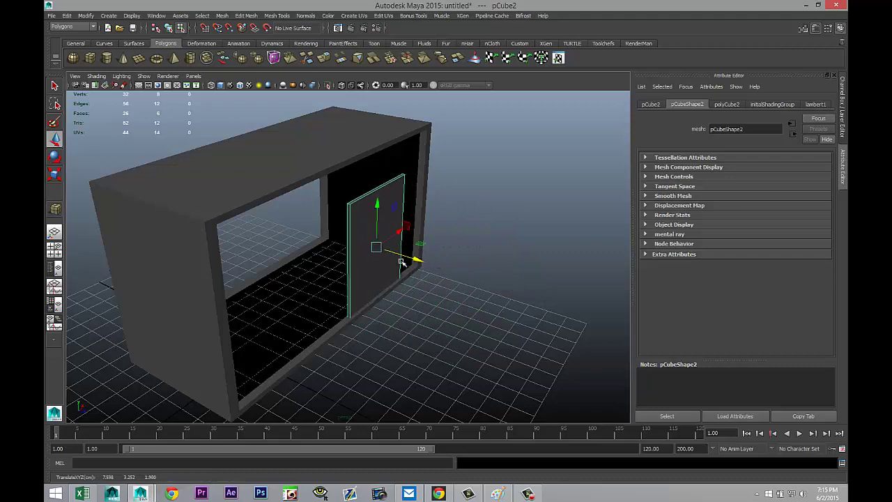
Position the thin panel at about X 9.4, Z 1.93, so its side meets the inner right edge of the front opening
left_click(55, 248)
key("space")
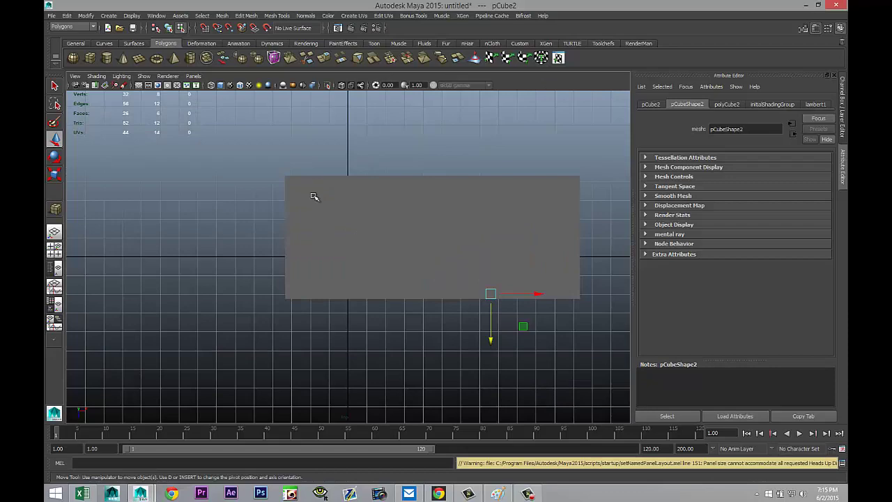
key("4")
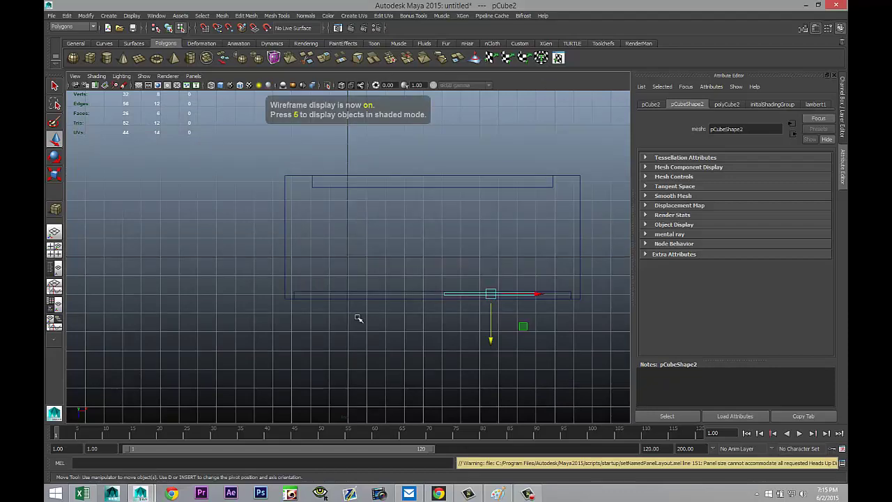
middle_click_drag(361, 318, 297, 295, "alt")
right_click_drag(297, 295, 420, 289, "alt")
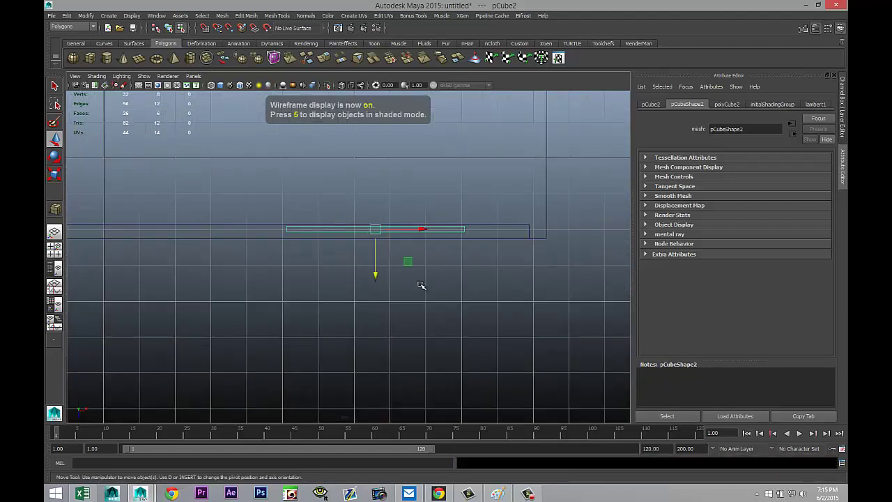
left_click_drag(376, 275, 377, 271)
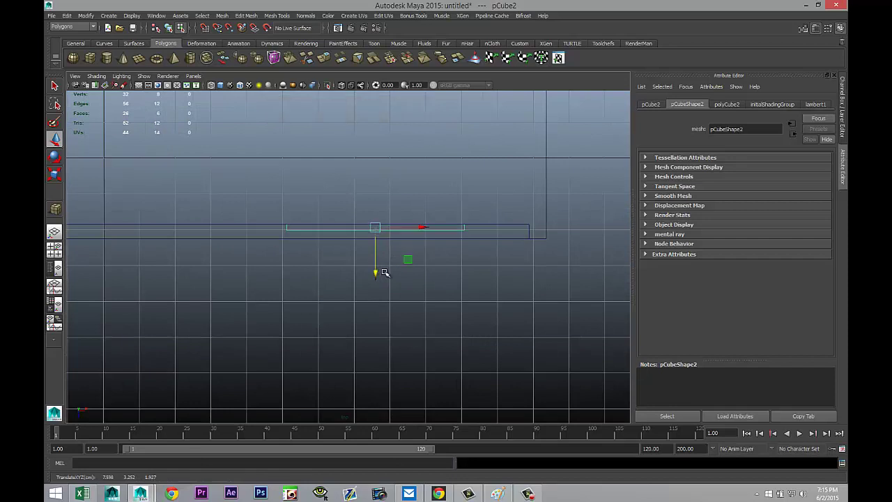
left_click_drag(455, 228, 487, 231)
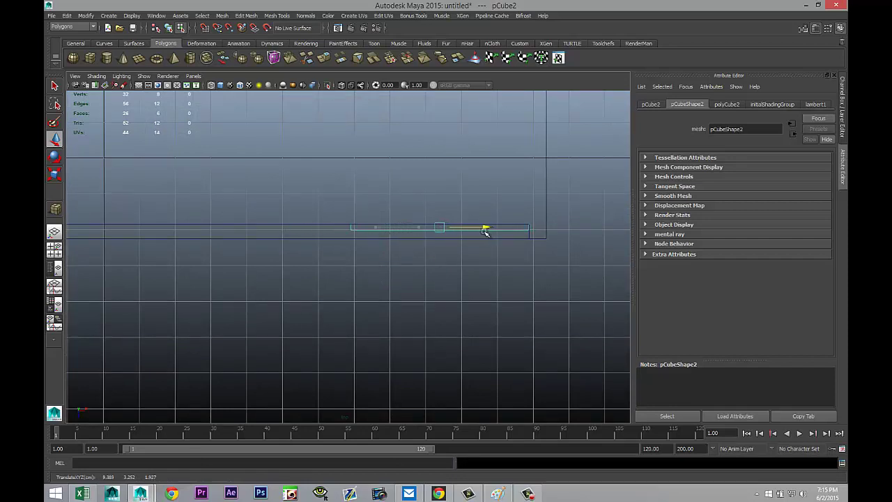
left_click(54, 248)
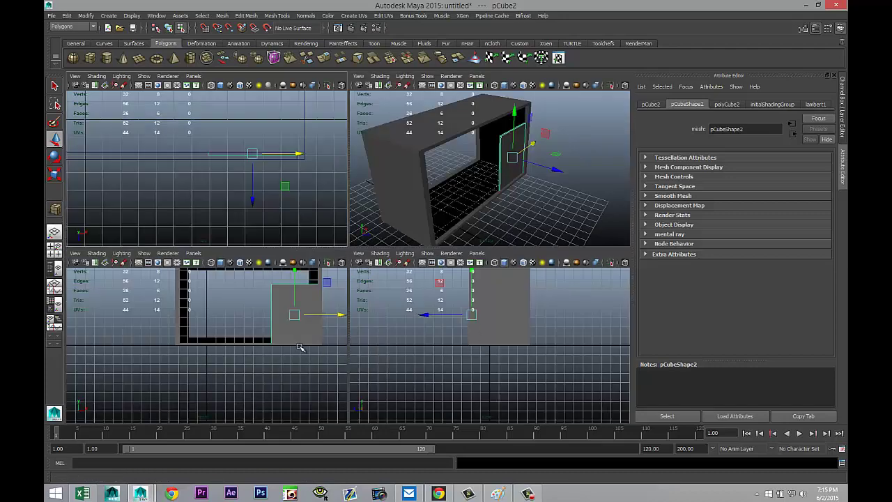
key("space")
scroll(516, 237, "up", 4)
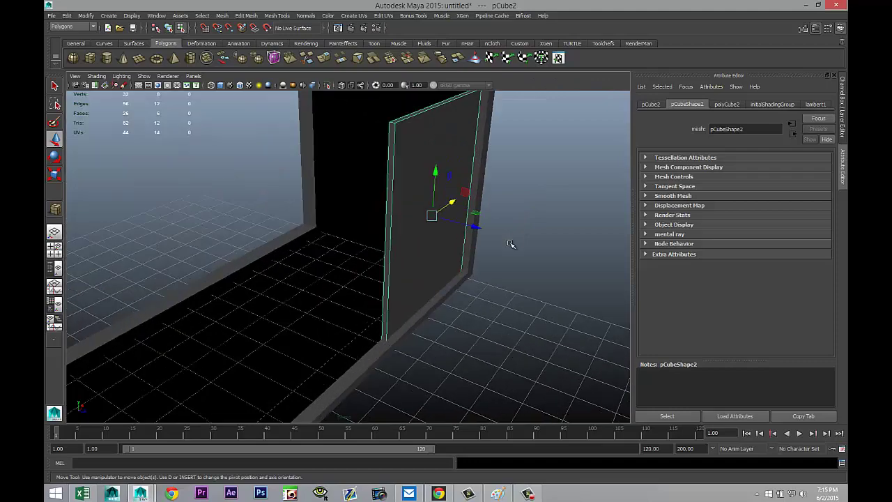
left_click_drag(511, 244, 571, 339, "alt")
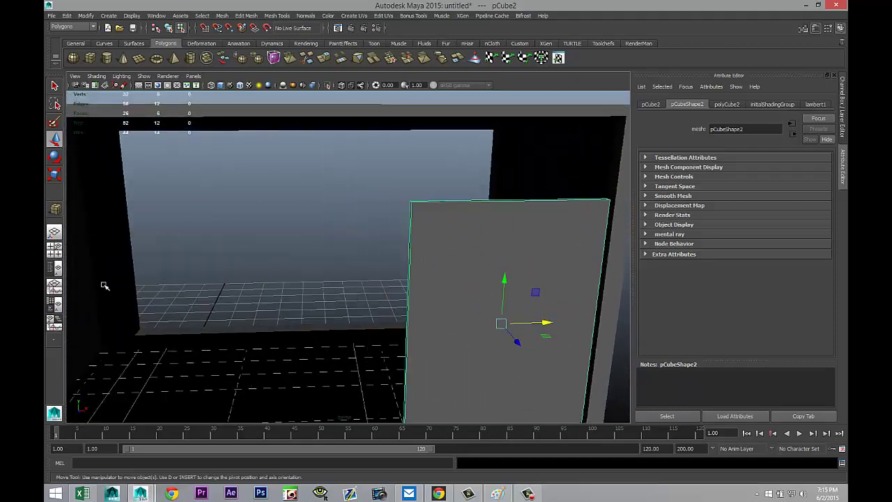
Raise the panel's top vertices to about Y 8.5 so the panel reaches the upper edge of the front opening
key("space")
key("space")
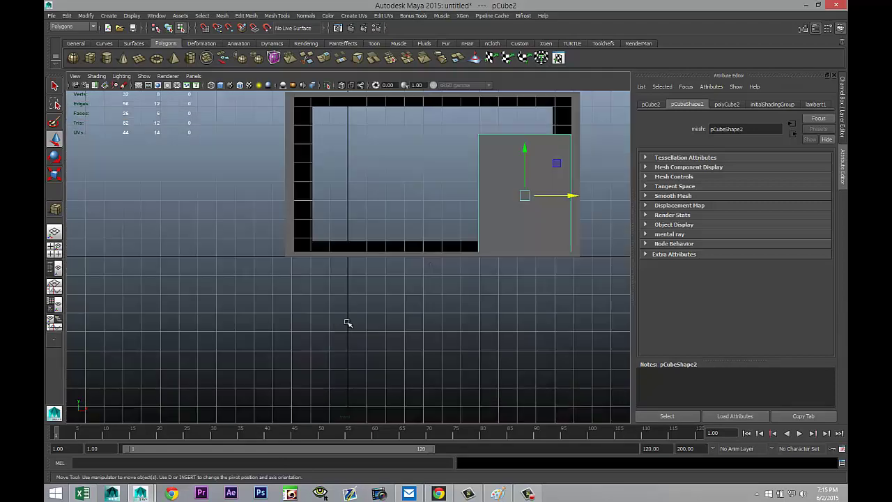
scroll(428, 282, "down", 2)
right_click_drag(470, 184, 438, 189)
left_click_drag(404, 179, 516, 199)
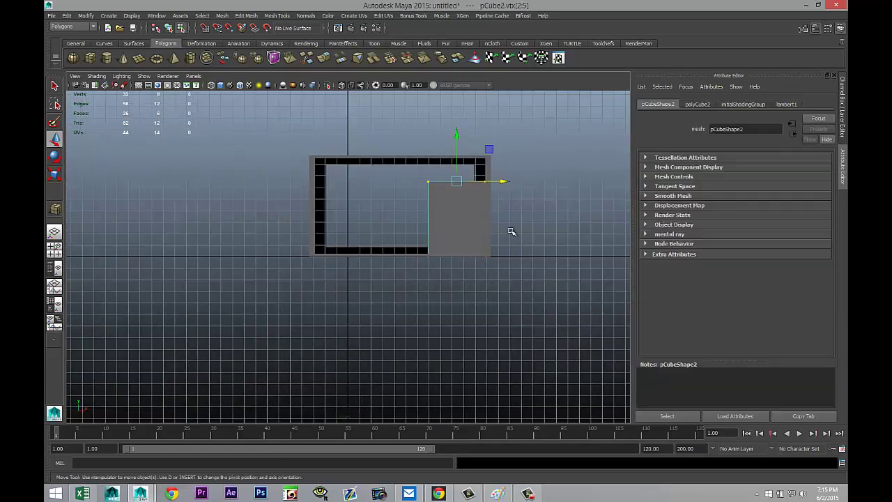
scroll(507, 236, "up", 5)
scroll(502, 235, "down", 2)
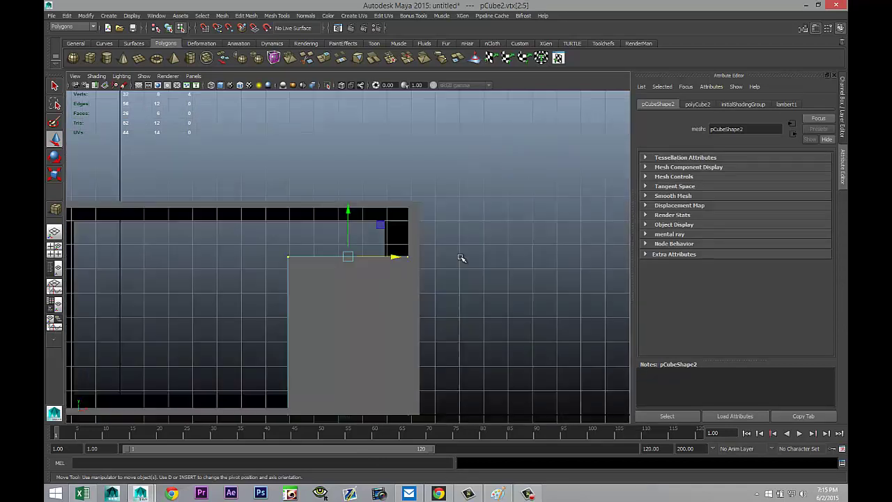
scroll(462, 259, "up", 3)
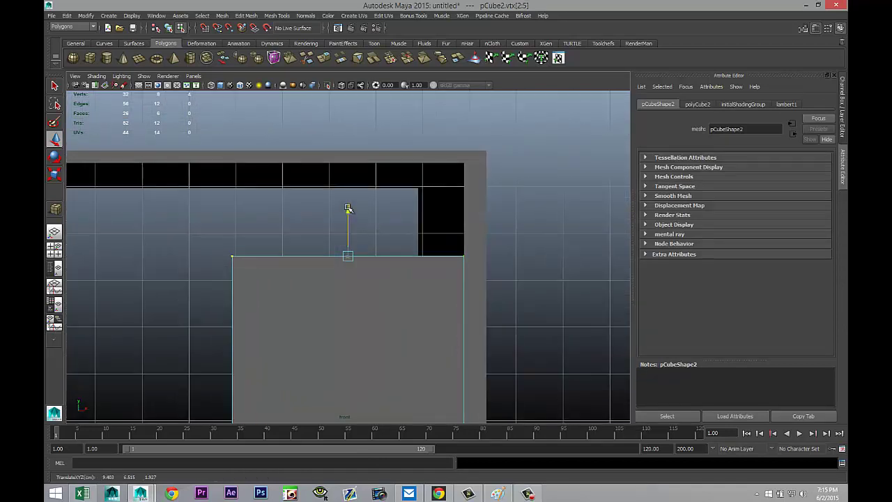
left_click_drag(348, 209, 350, 121)
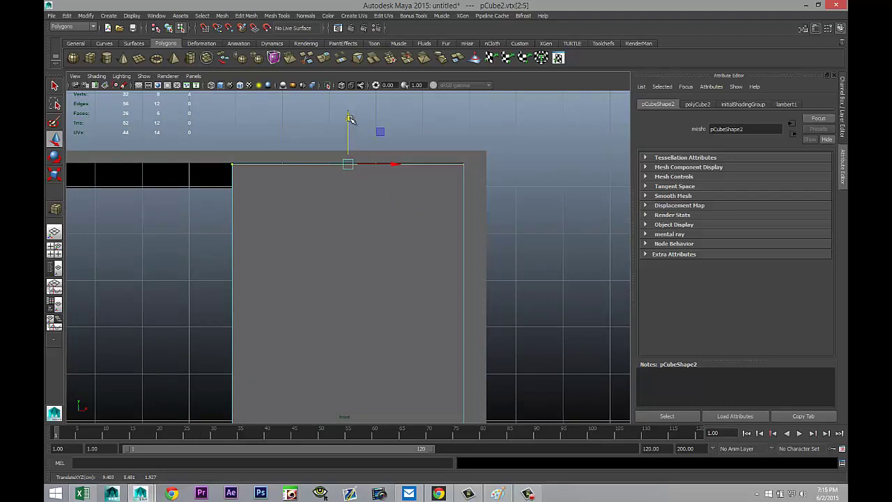
left_click_drag(348, 120, 352, 95)
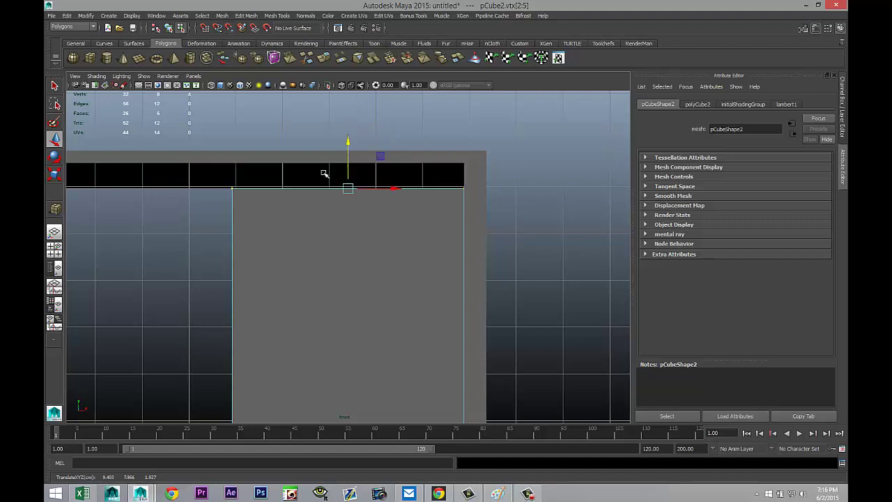
mouse_move(348, 144)
left_mouse_down()
mouse_move(349, 110)
mouse_move(356, 132)
left_mouse_up()
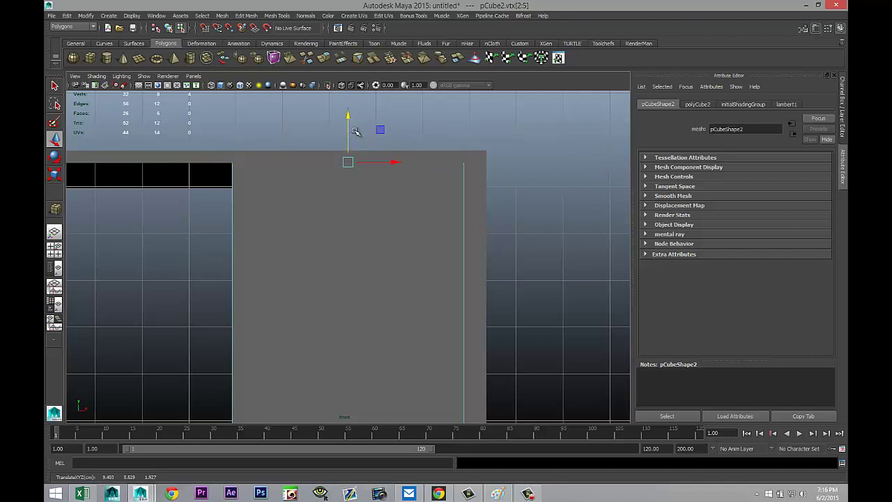
scroll(326, 167, "down", 3)
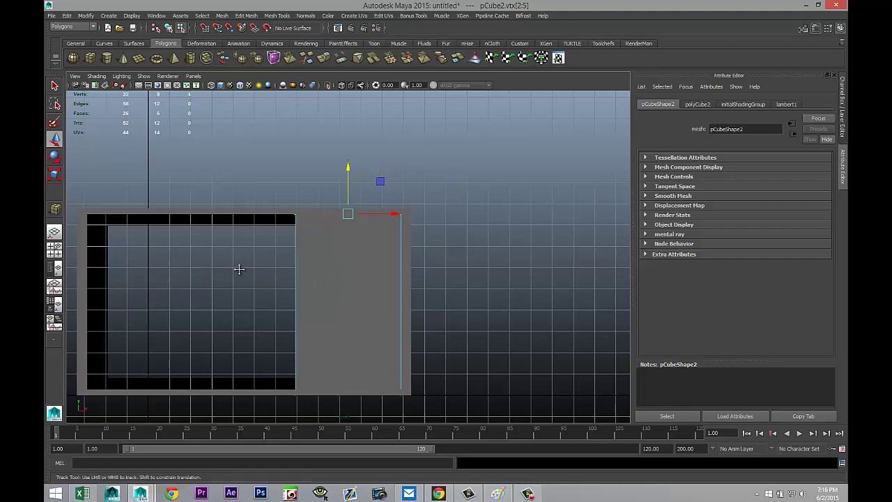
middle_click_drag(239, 269, 367, 260, "alt")
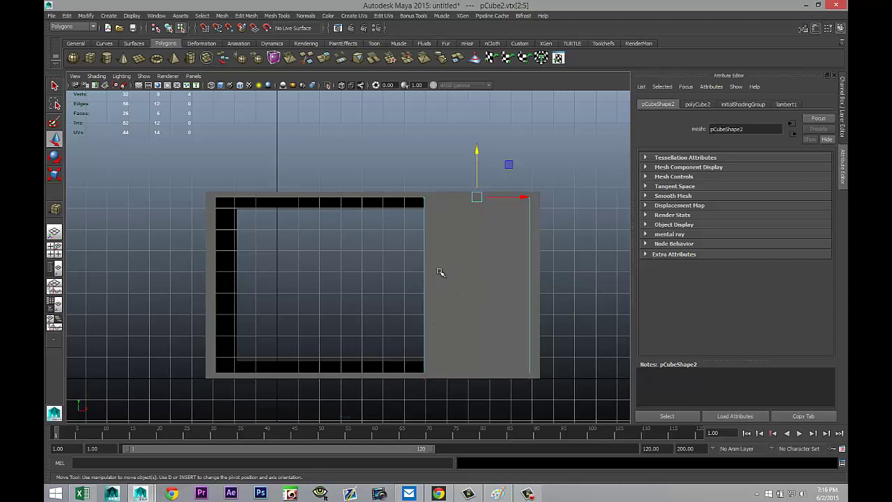
Narrow the panel by moving its left-side vertices to about X 8.36
right_click(479, 265)
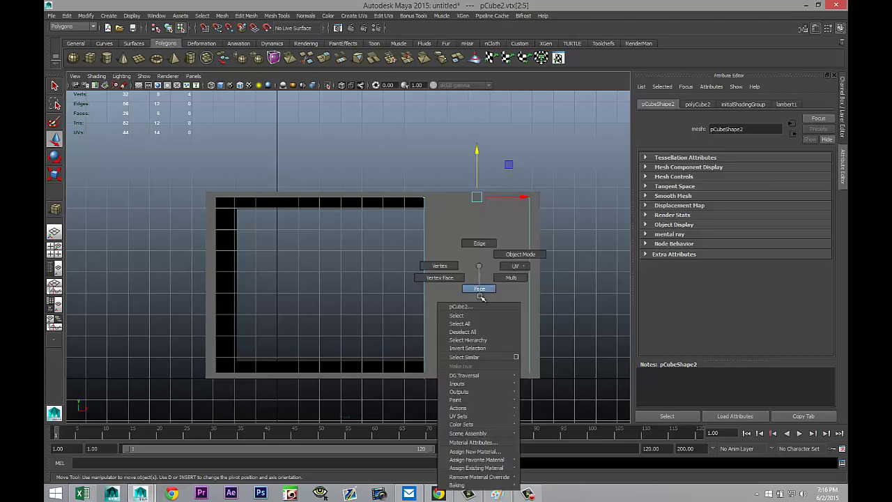
left_click(445, 267)
left_click_drag(403, 176, 440, 409)
key("4")
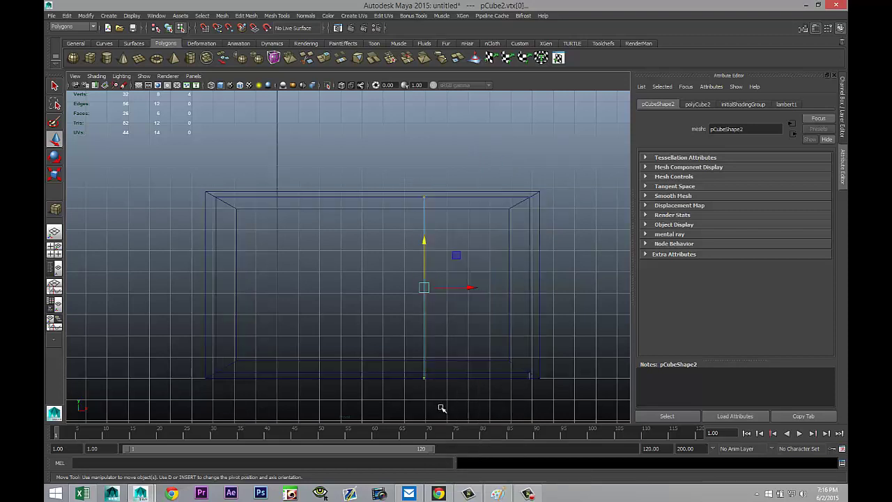
left_click_drag(473, 285, 516, 291)
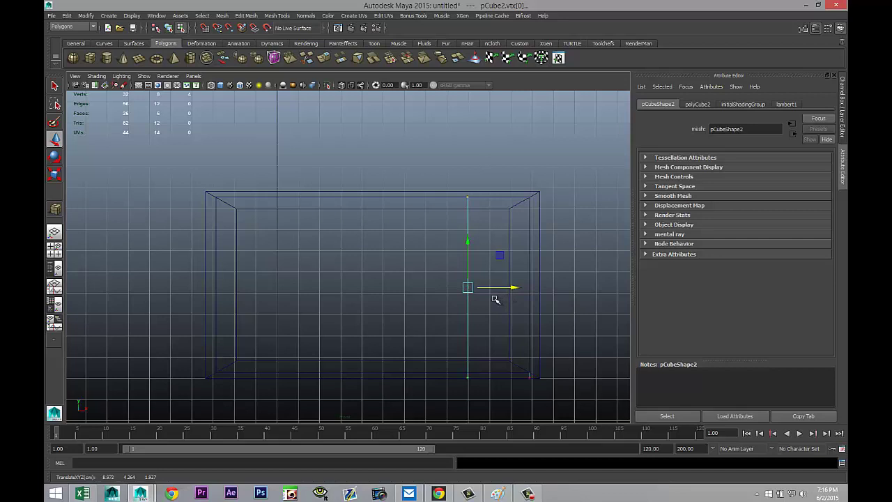
key("5")
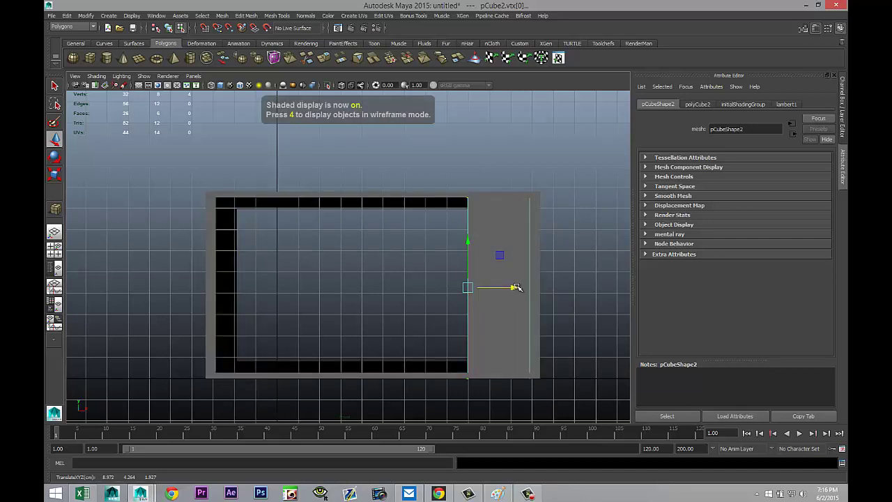
mouse_move(517, 287)
left_mouse_down()
mouse_move(496, 287)
mouse_move(505, 291)
left_mouse_up()
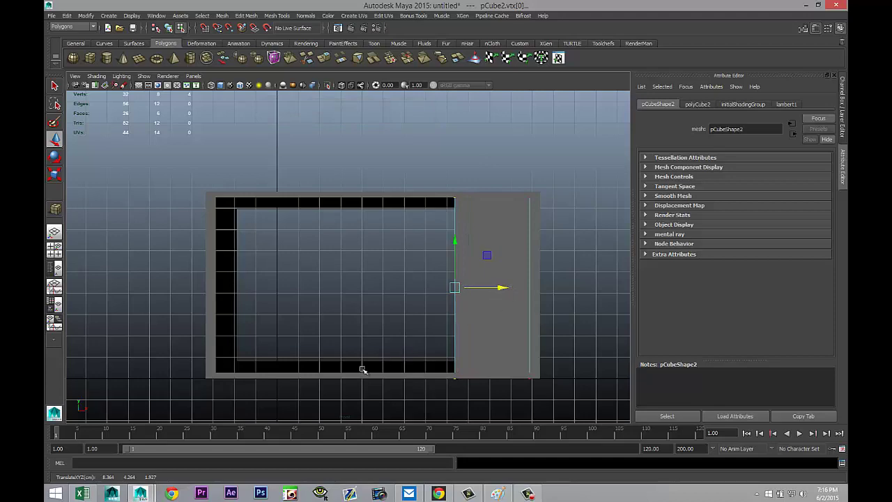
Deselect the panel and examine its fit inside the cabinet's front opening in perspective
left_click(54, 250)
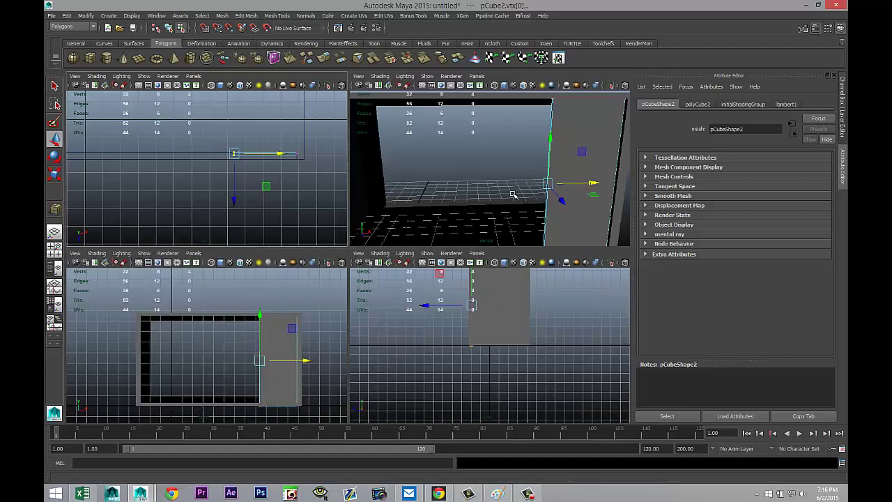
key("space")
scroll(375, 274, "down", 3)
scroll(354, 281, "up", 3)
left_click_drag(353, 281, 269, 224, "alt")
scroll(269, 224, "up", 2)
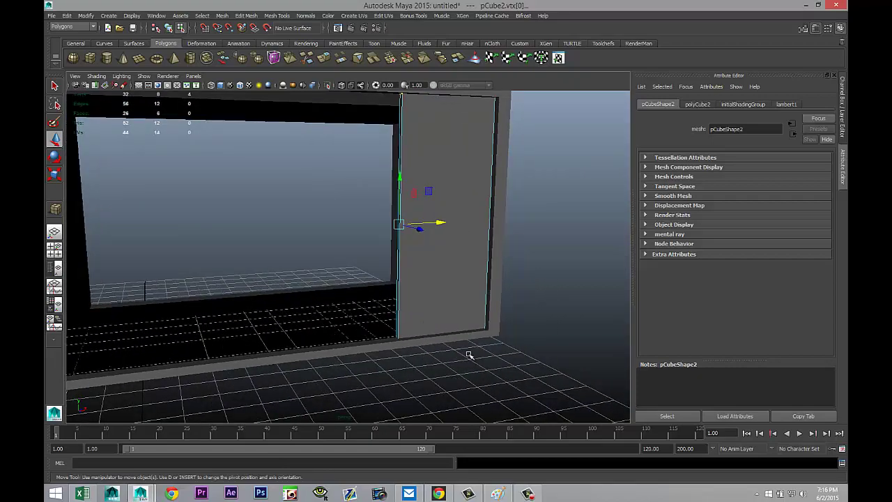
left_click(481, 361)
scroll(481, 363, "down", 3)
scroll(480, 364, "up", 3)
left_click_drag(463, 368, 299, 361, "alt")
scroll(344, 356, "down", 4)
middle_click_drag(297, 360, 357, 350, "alt")
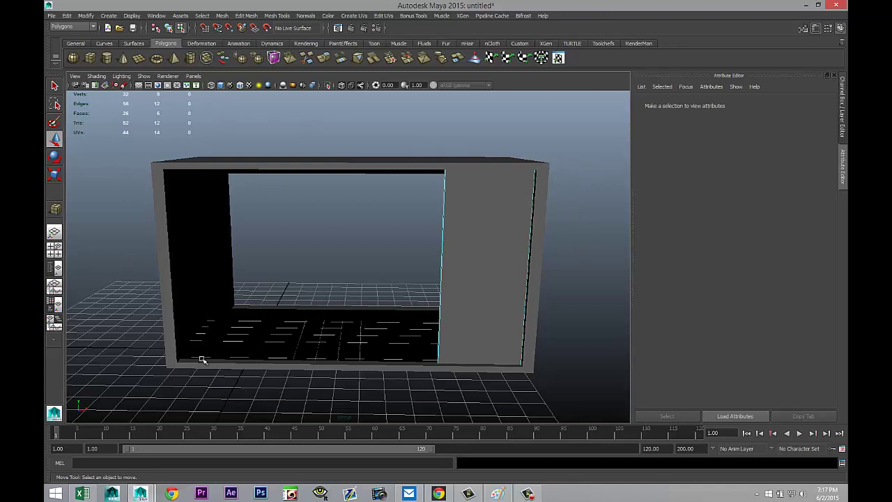
Create a long thin polygon box on the grid in front of the cabinet, roughly as wide as the cabinet
left_click(90, 59)
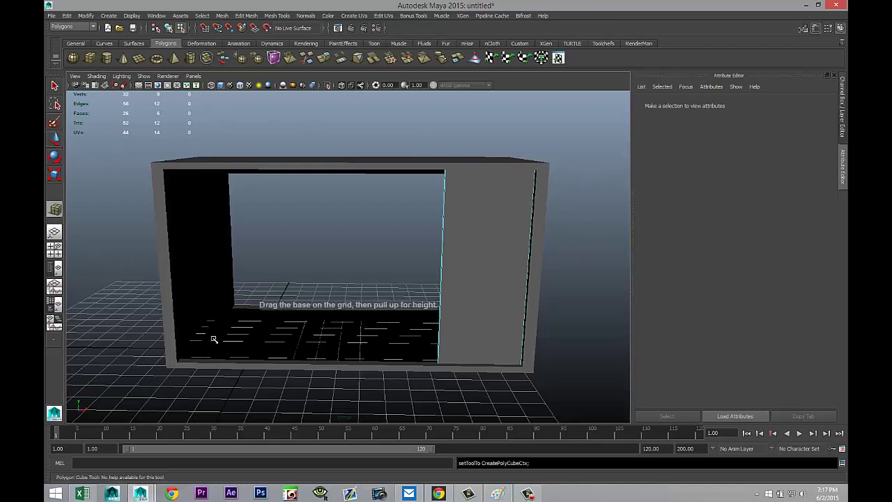
right_click_drag(212, 337, 223, 356, "alt")
left_click_drag(228, 378, 293, 388, "alt")
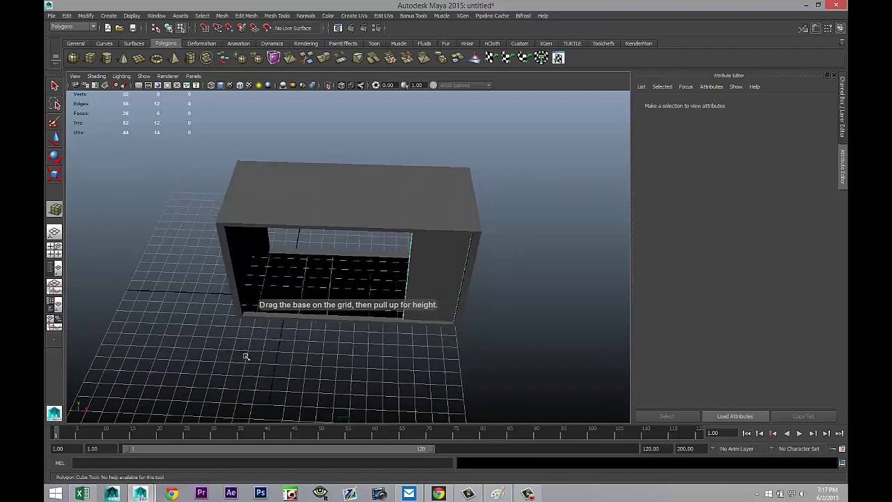
left_click_drag(228, 353, 423, 370)
key("f")
key("w")
scroll(419, 375, "down", 5)
scroll(423, 370, "up", 4)
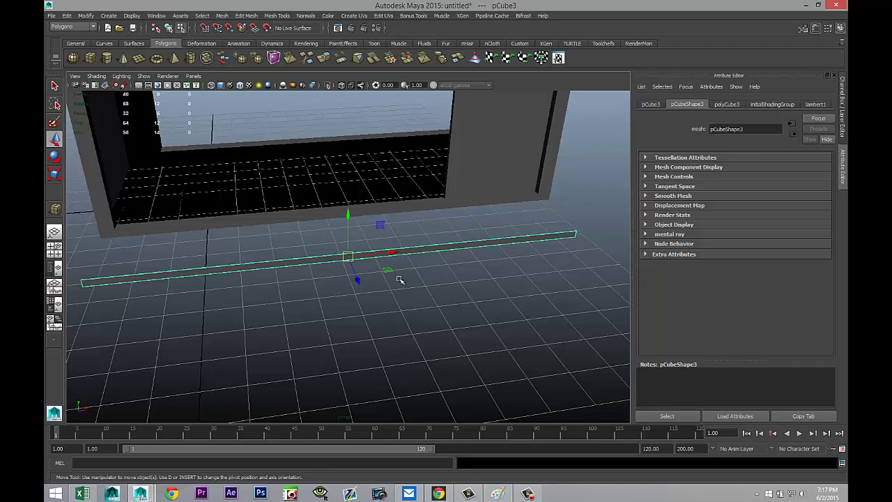
Scale the new bar flatter in height and deeper along Z
key("r")
left_click_drag(350, 216, 353, 244)
left_click_drag(357, 278, 389, 357)
left_click_drag(335, 346, 342, 379, "alt")
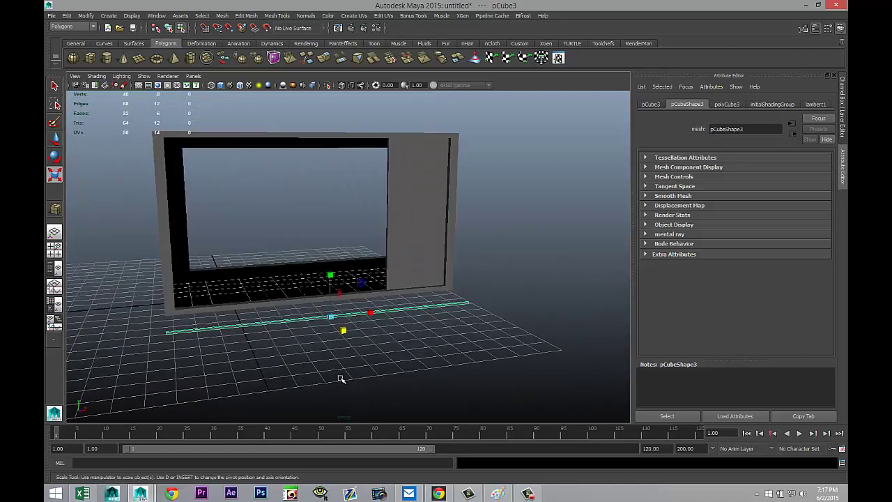
Raise the bar to about Y 8.65, level with the cabinet's top frame edge
key("w")
left_click_drag(333, 271, 329, 90)
left_click(54, 249)
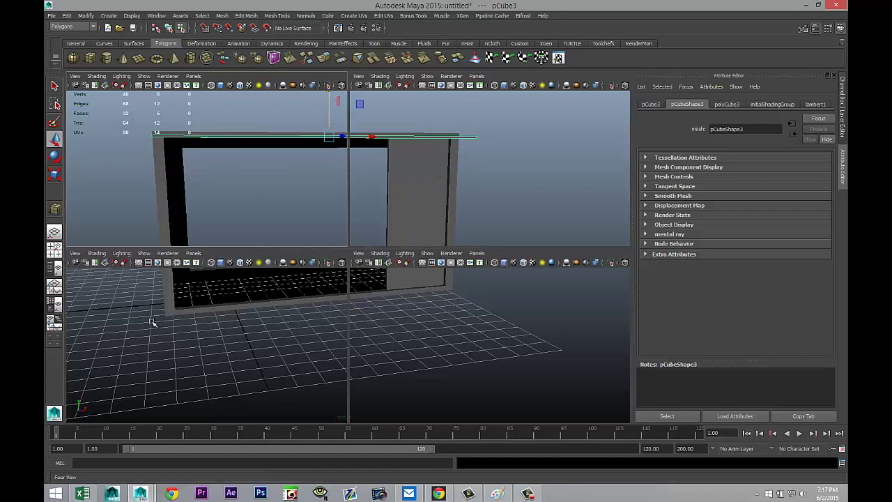
key("space")
scroll(333, 353, "up", 3)
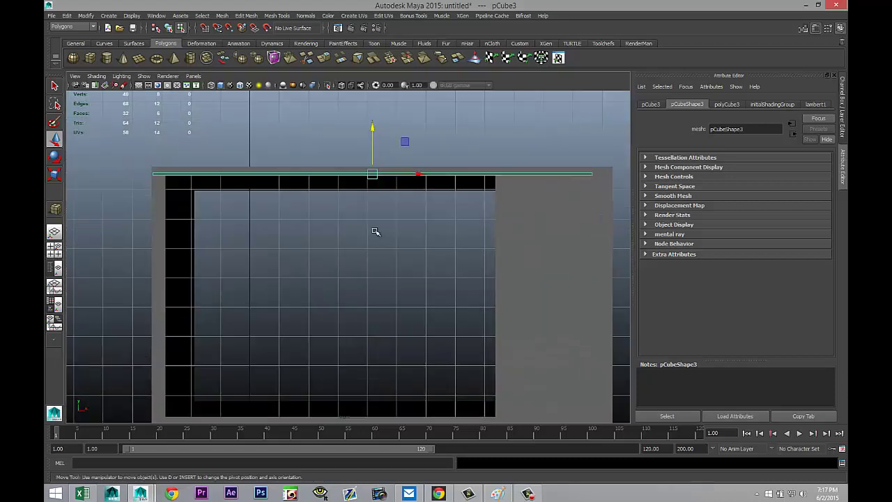
left_click_drag(373, 130, 375, 124)
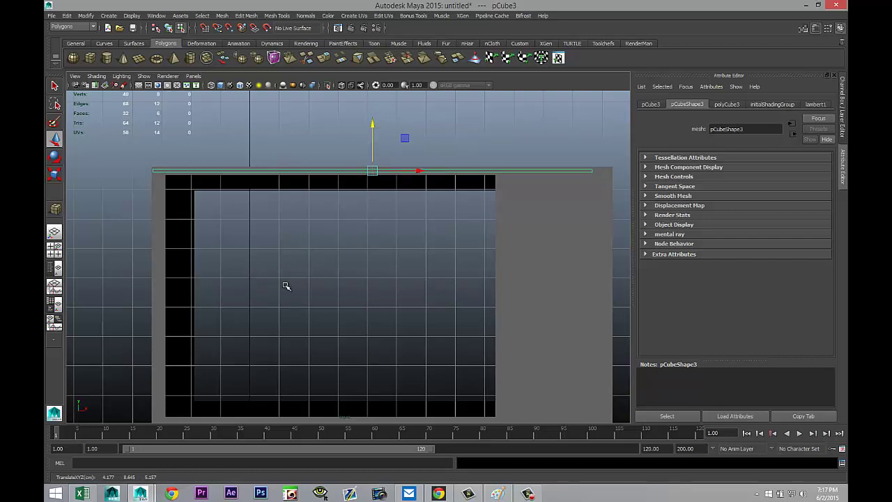
Select the vertices at the bar's right end and extend them along X almost to the cabinet's outer edge
middle_click_drag(307, 298, 97, 302, "alt")
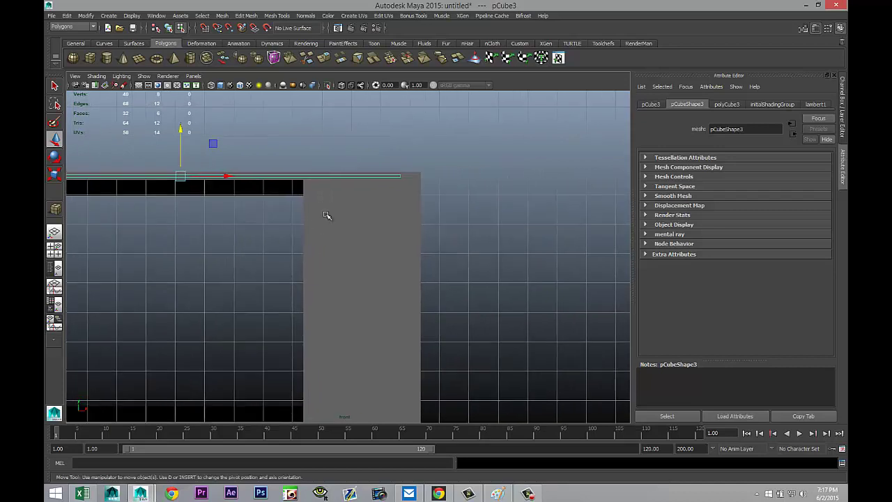
right_click(396, 177)
left_click(375, 183)
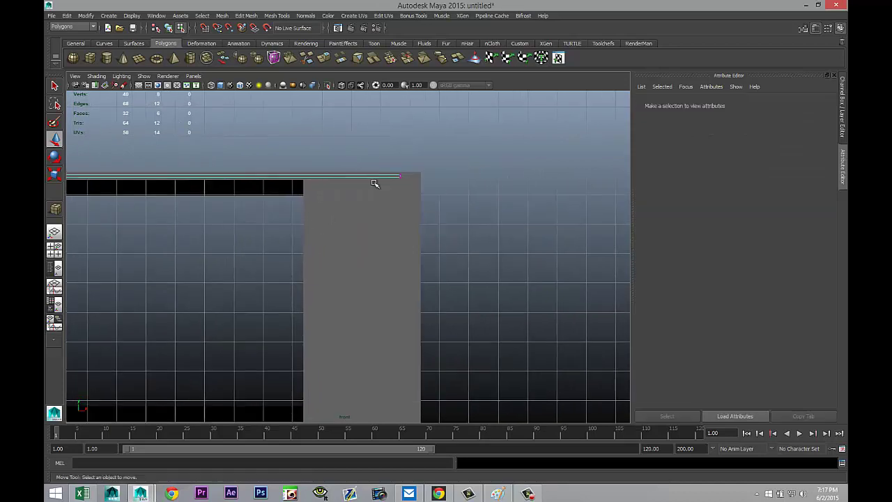
left_click_drag(391, 161, 412, 230)
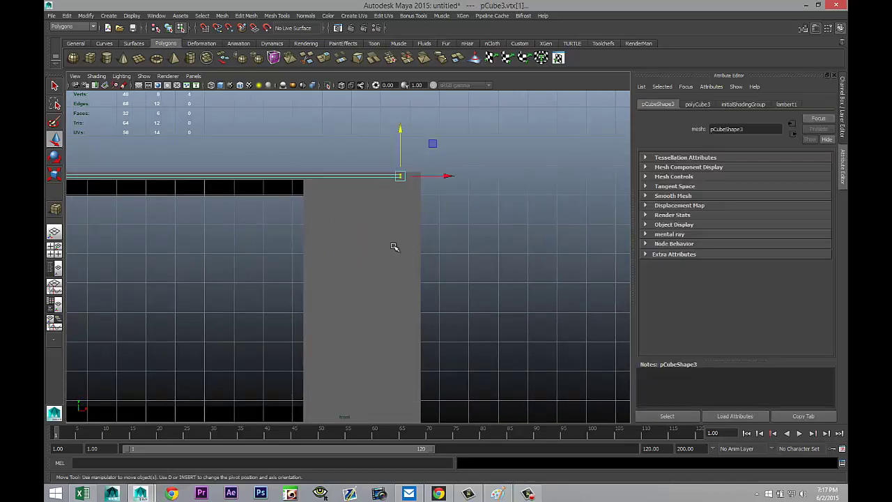
key("4")
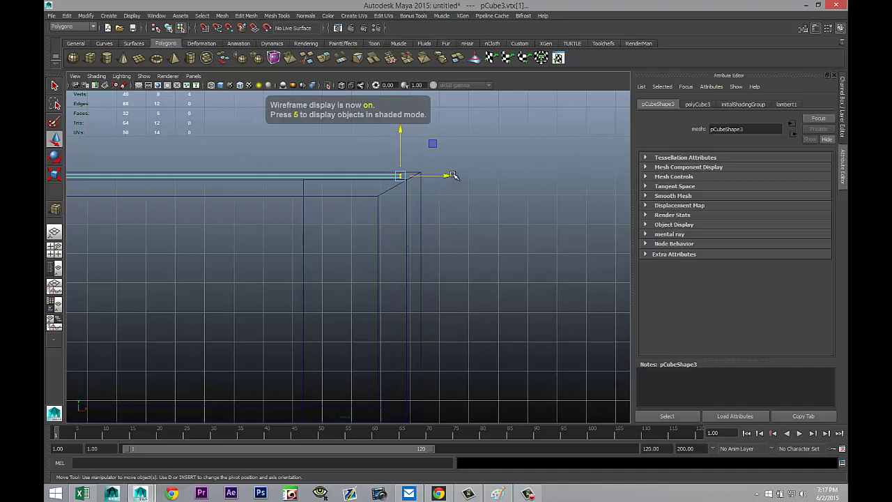
left_click_drag(452, 177, 465, 180)
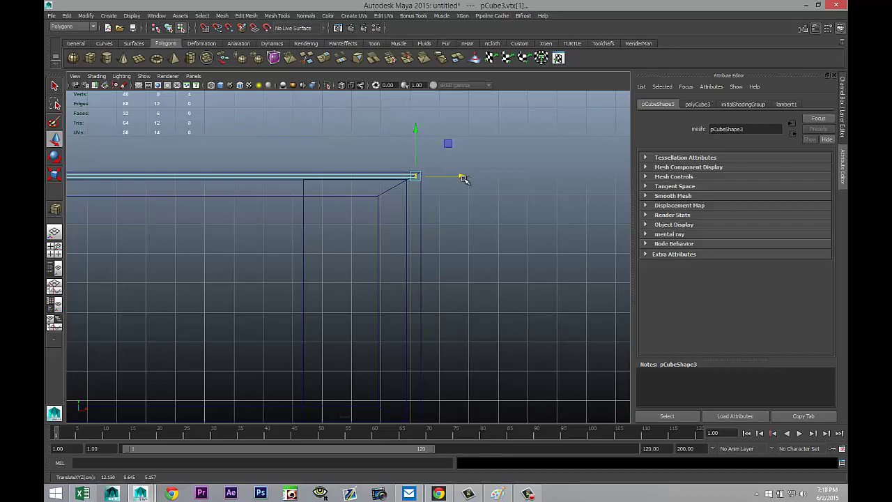
Move the vertices at the bar's left end inward to about X -3.113, just inside the cabinet's outer edge
scroll(312, 271, "down", 2)
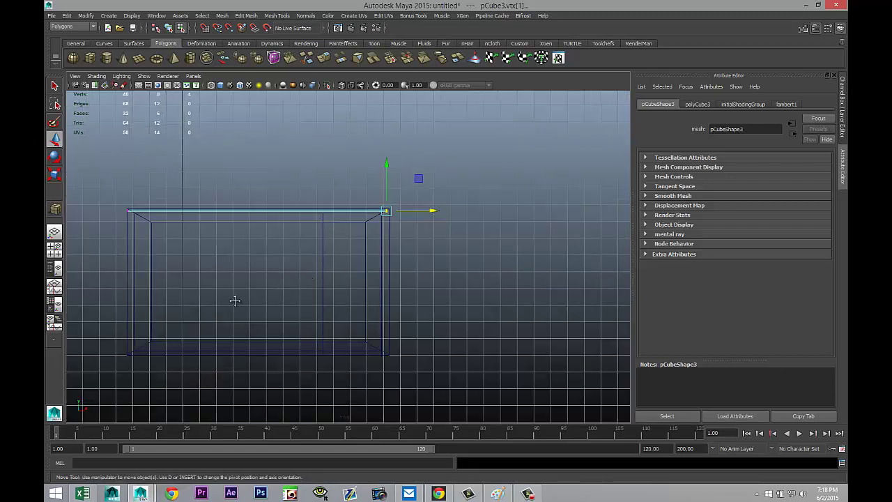
middle_click_drag(235, 300, 345, 318, "alt")
left_click(233, 225)
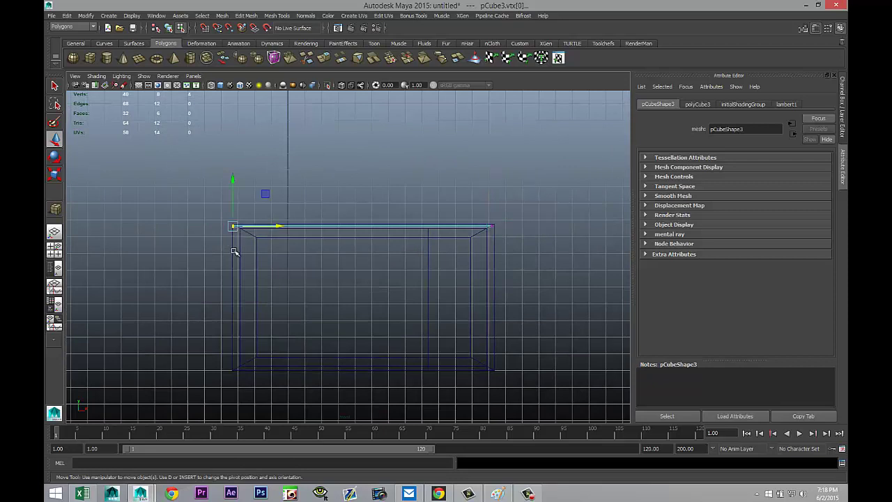
left_click_drag(280, 229, 284, 228)
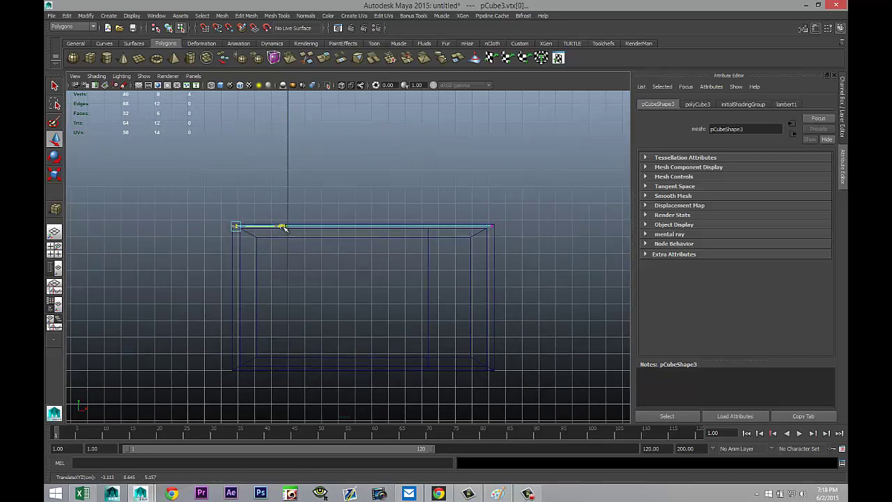
key("f")
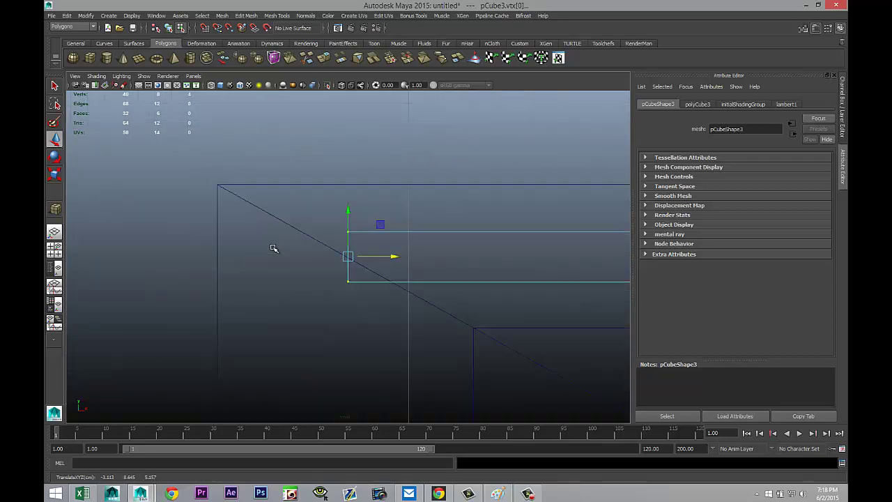
left_click_drag(279, 244, 409, 317, "alt")
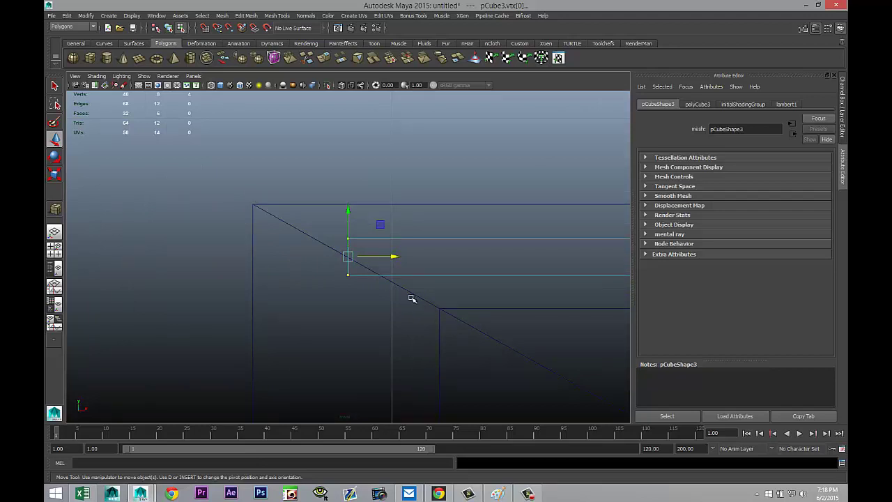
left_click_drag(392, 256, 361, 301)
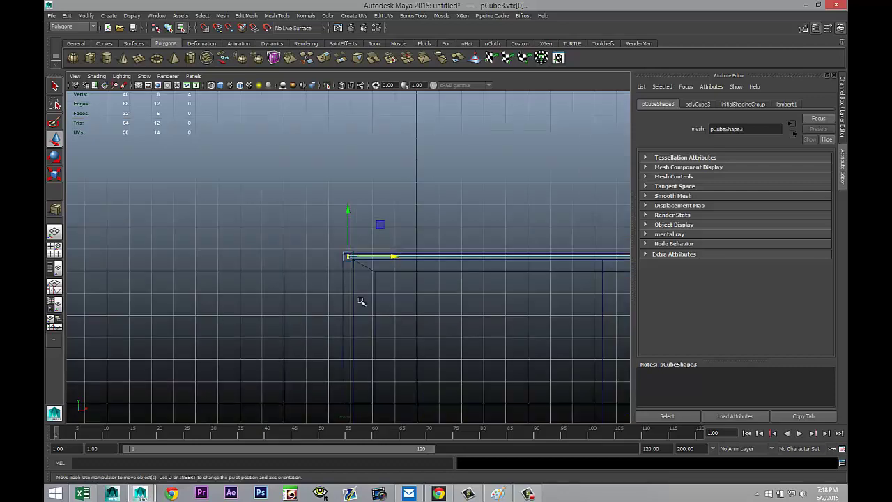
Pull the bar's right-end vertices inward to about X 12.12, matching the small inset at the other end
left_click_drag(446, 319, 390, 288, "alt")
right_click_drag(390, 287, 475, 309, "alt")
left_click_drag(500, 247, 525, 325)
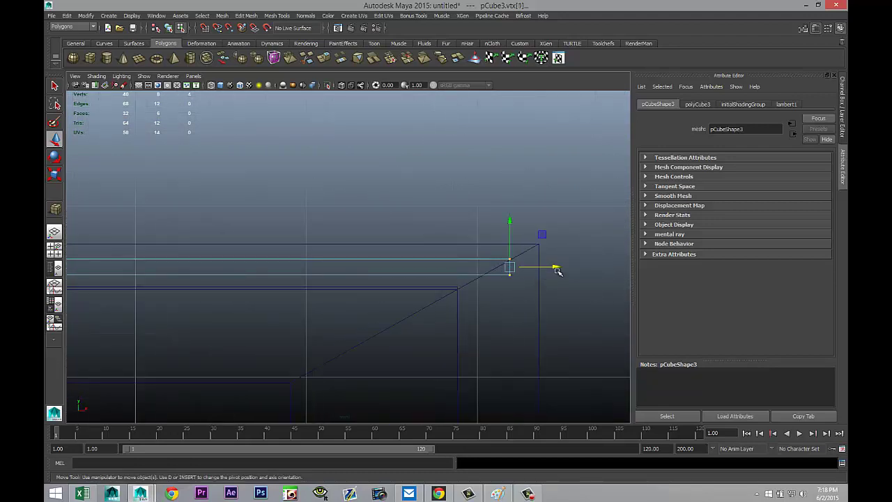
left_click_drag(555, 270, 546, 271)
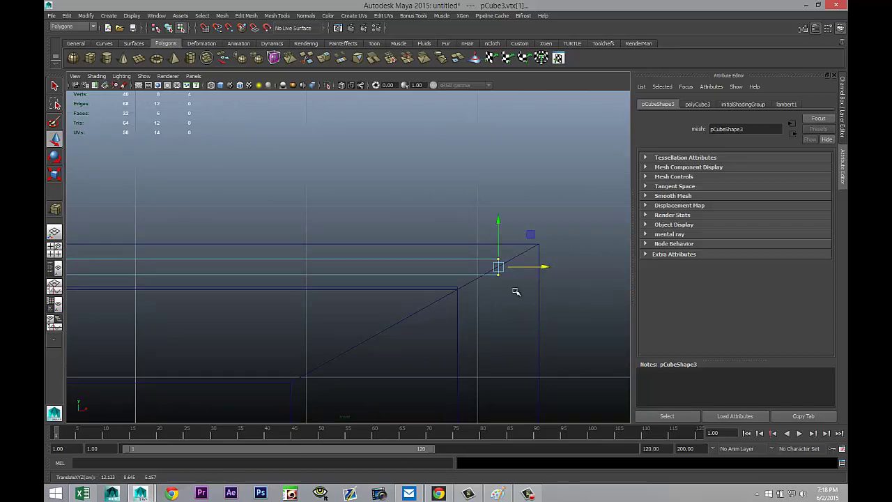
key("f")
middle_click_drag(451, 316, 417, 312, "alt")
Return to object selection and set the narrow panel's X, Y and Z translation to 0
left_click(396, 333)
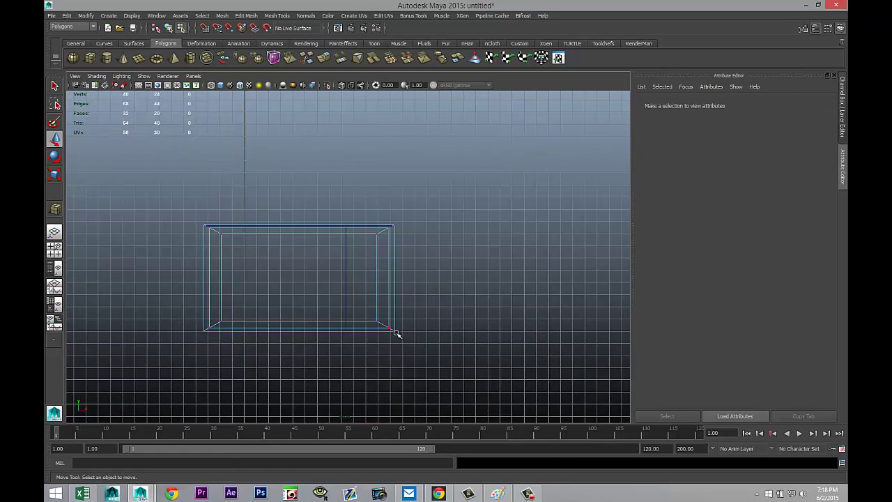
right_click_drag(393, 329, 427, 267)
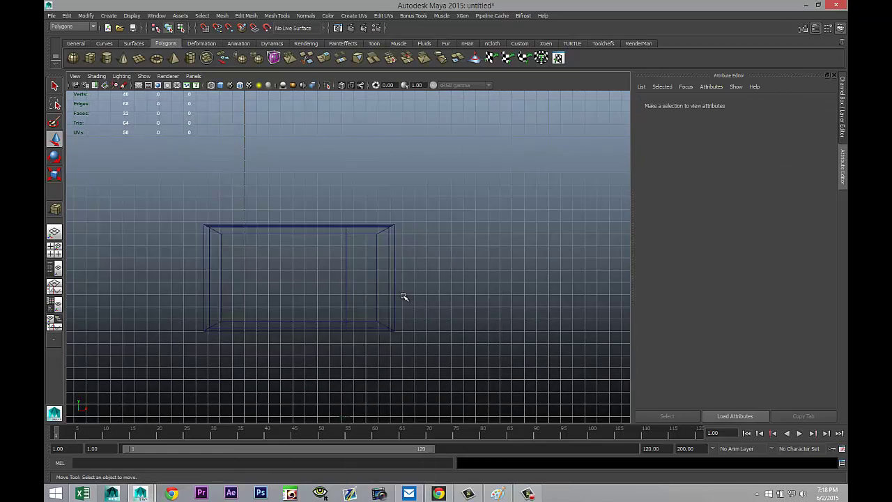
left_click(391, 328)
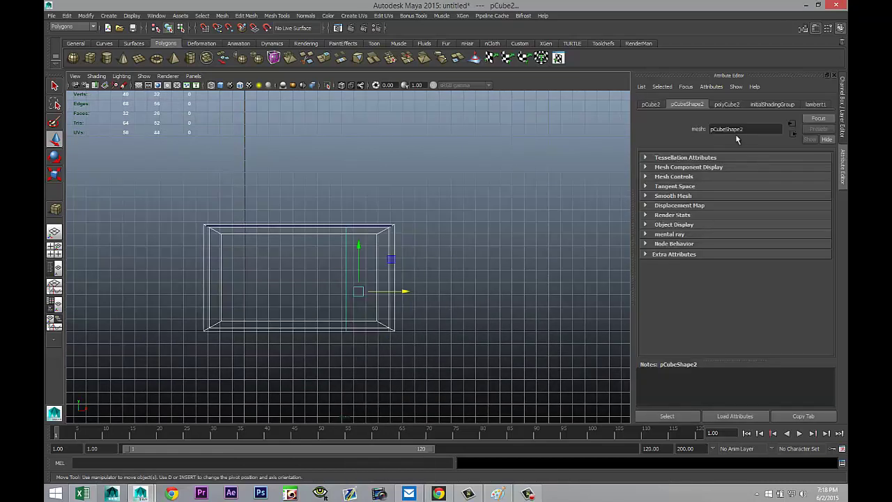
left_click(649, 105)
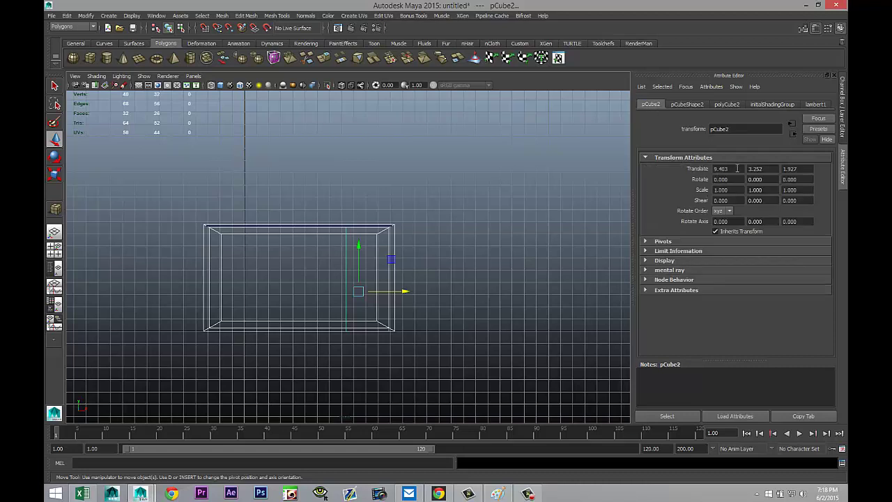
double_click(737, 168)
type("0")
key("Tab")
type("0")
key("Tab")
type("0")
left_click(773, 169)
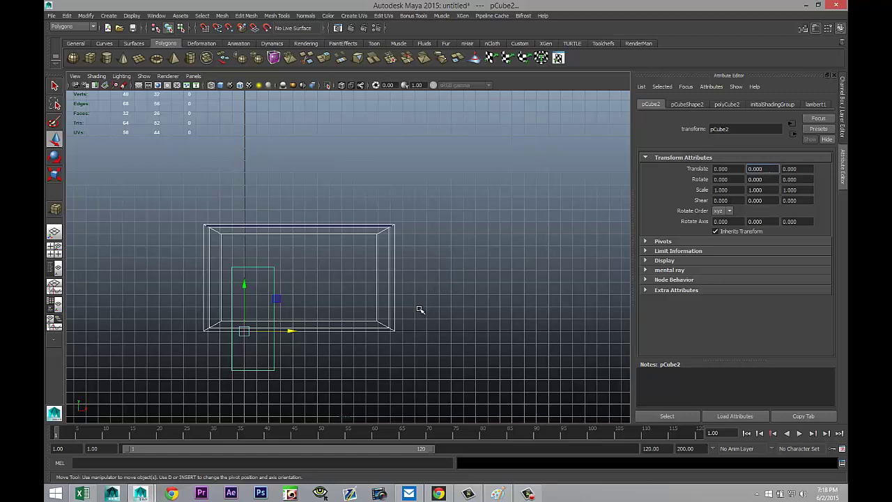
Select only the hollow cabinet and set its X, Y and Z translation to 0
left_click(456, 264)
left_click_drag(329, 210, 369, 257)
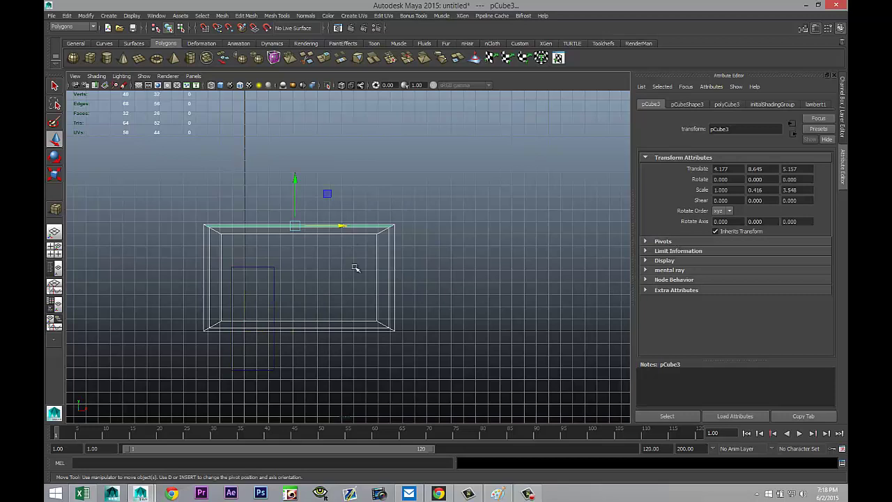
right_click_drag(384, 302, 402, 278)
left_click(394, 286)
left_click(377, 287)
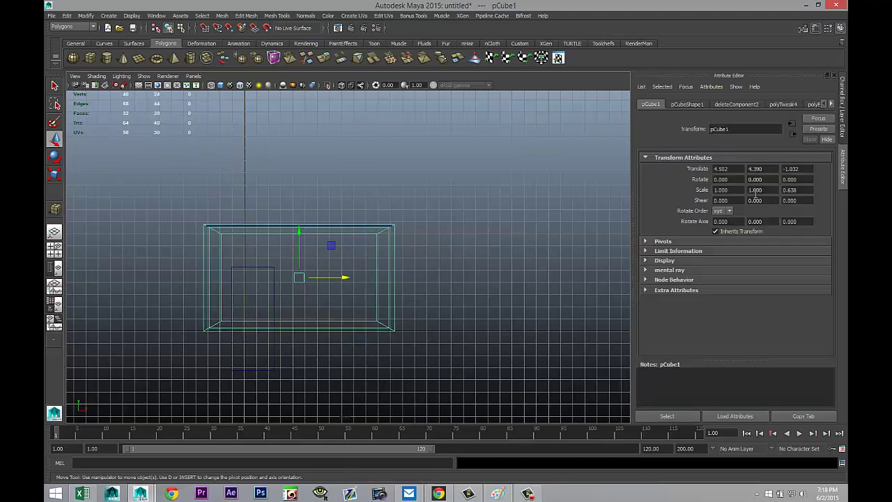
left_click_drag(733, 171, 683, 173)
type("0")
key("Tab")
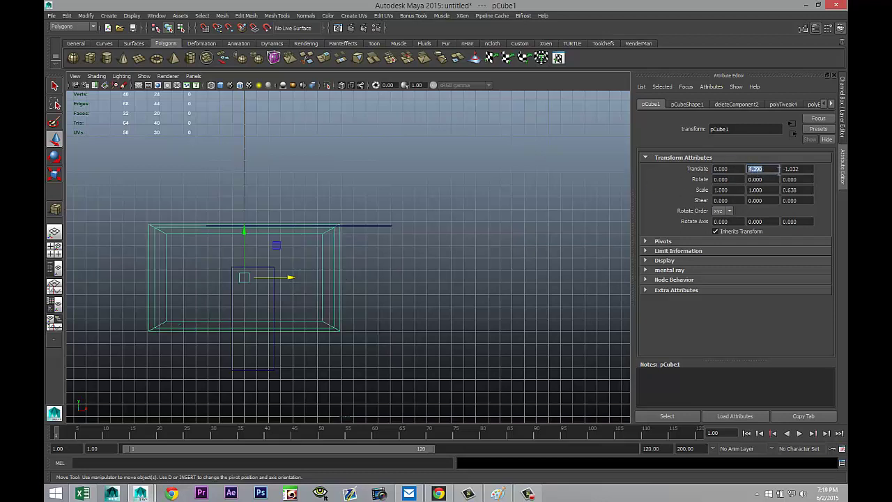
key("Tab")
type("0")
left_click(769, 169)
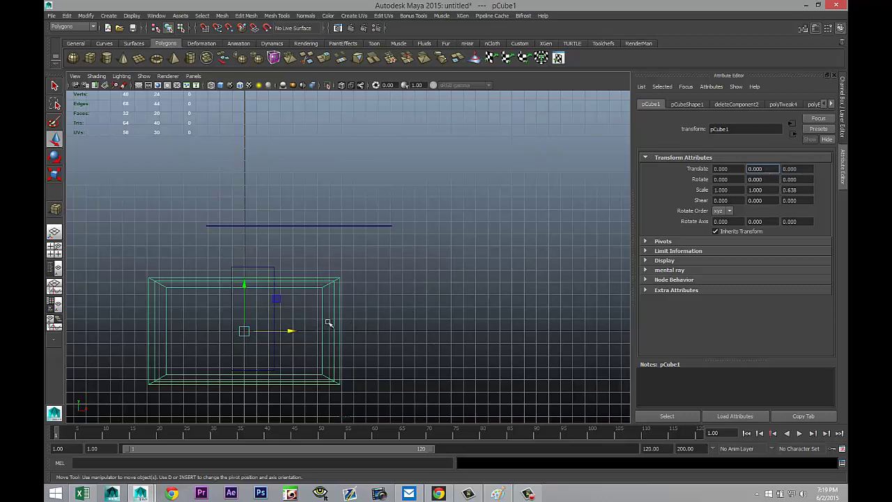
Select the thin bar and set its X, Y and Z translation to 0
left_click(320, 222)
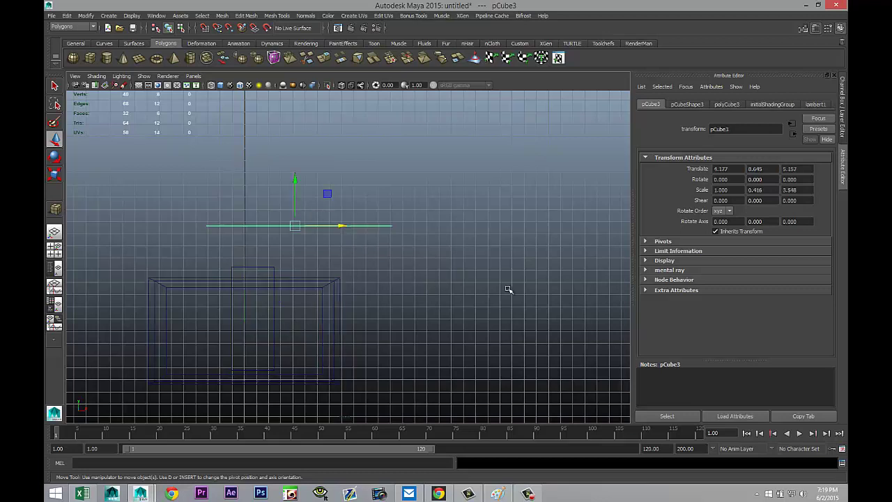
left_click(738, 168)
type("0")
left_click(770, 169)
type("0")
key("Tab")
type("0")
key("Return")
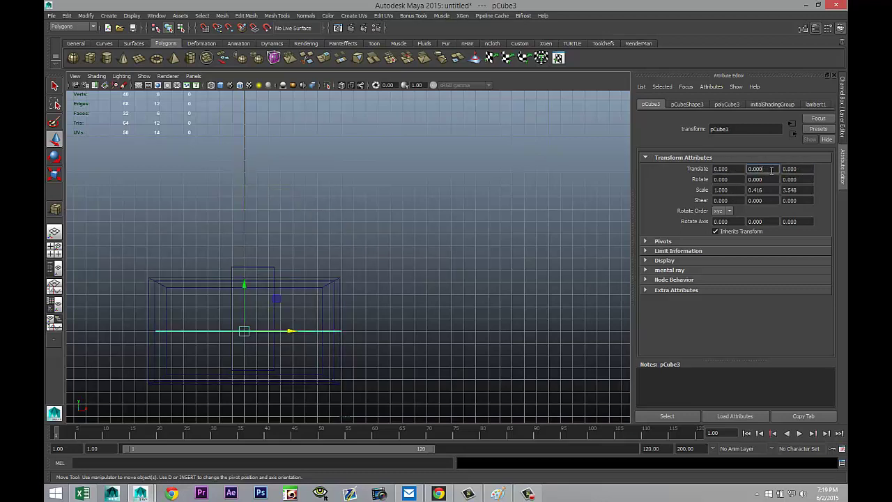
Raise the bar to Y 3.953, near the cabinet's top frame edge
middle_click_drag(389, 298, 476, 233, "alt")
scroll(467, 245, "up", 5)
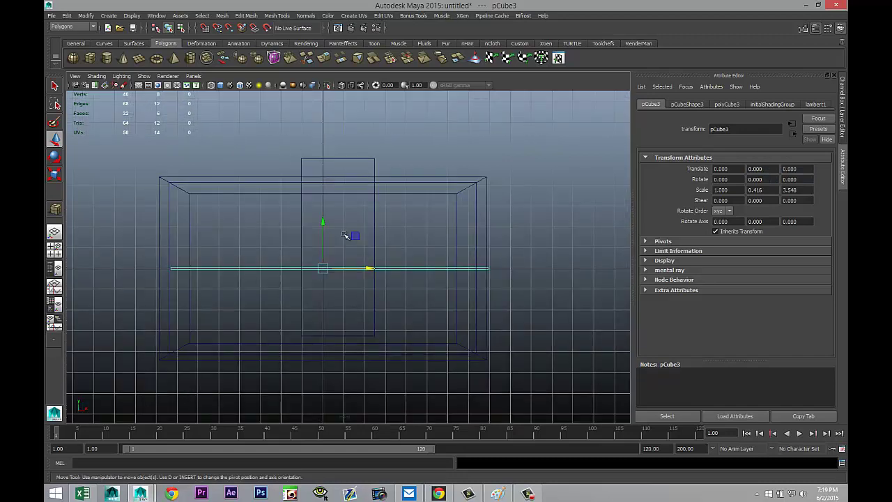
left_click_drag(323, 223, 318, 143)
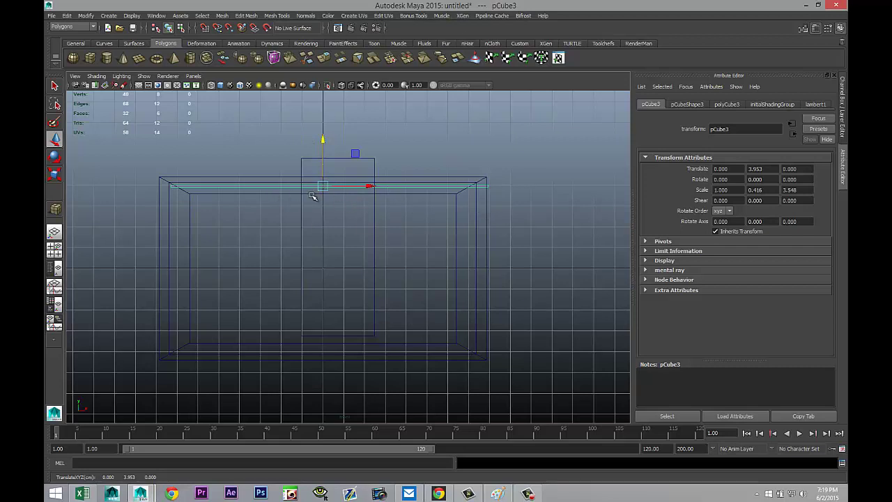
Center the bar's pivot and reset its Y translation to 0
left_click(86, 15)
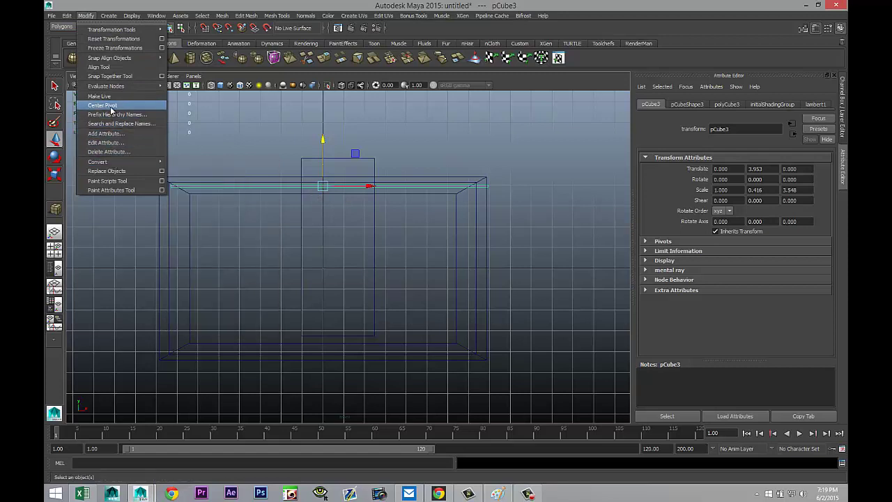
left_click(111, 106)
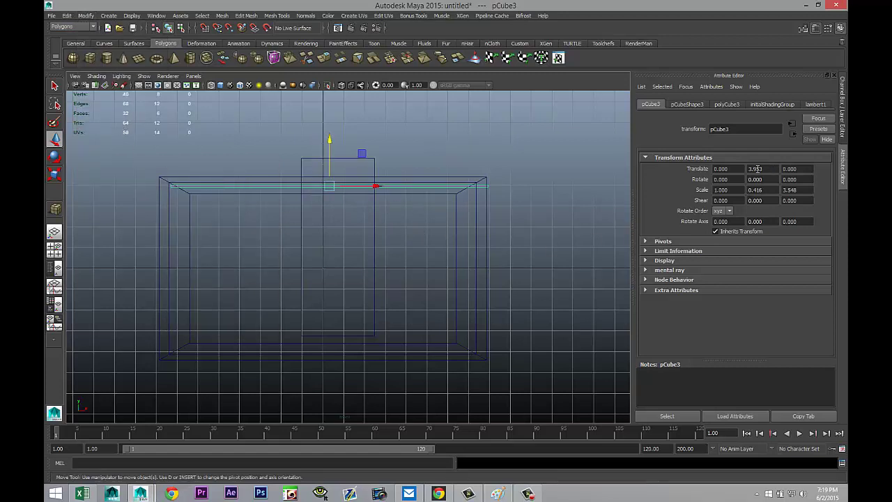
double_click(758, 169)
type("0")
key("Return")
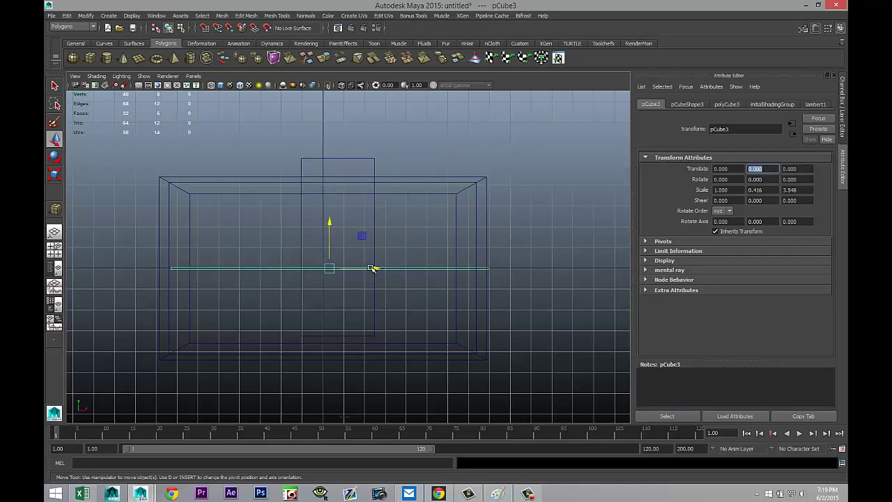
Center the bar across the cabinet at about X -0.299 and raise it to about Y 4.251 within the top frame edge
left_click_drag(373, 268, 369, 269)
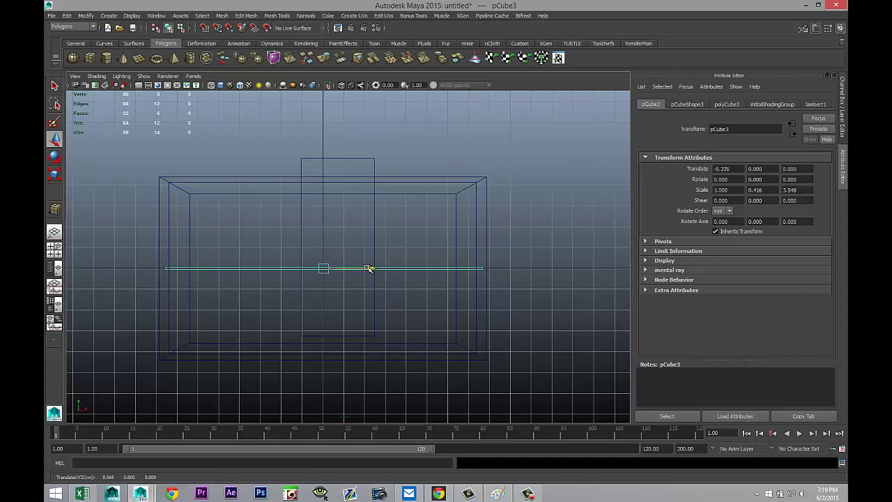
left_click_drag(325, 228, 323, 136)
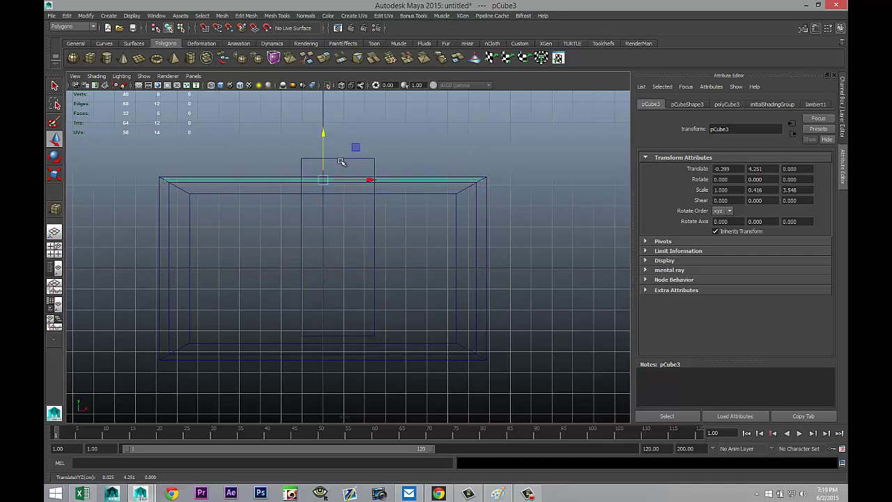
key("f")
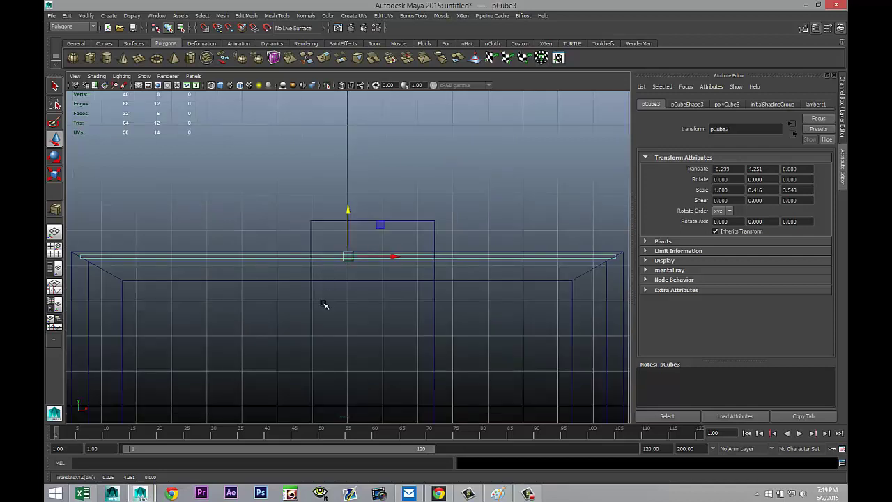
middle_click_drag(324, 304, 327, 255, "alt")
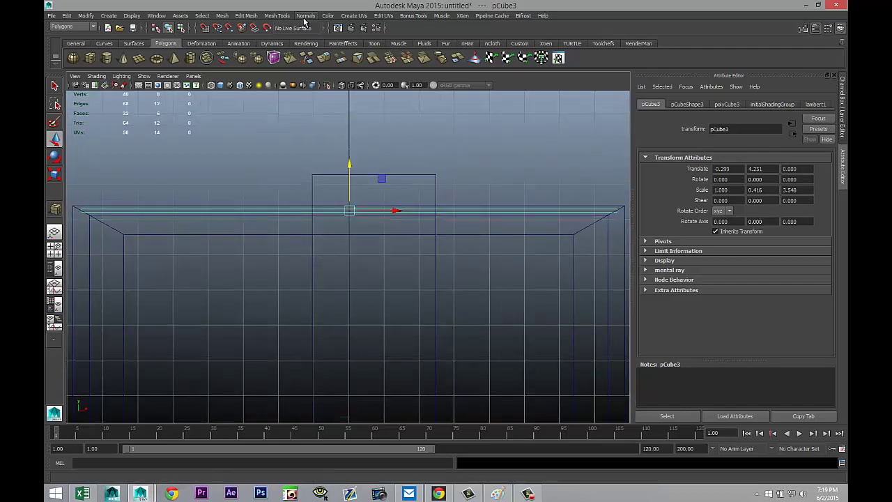
Set the Insert Edge Loop tool to multiple edge loops with 2 loops and insert them across the thin bar's length
left_click(248, 15)
mouse_move(277, 15)
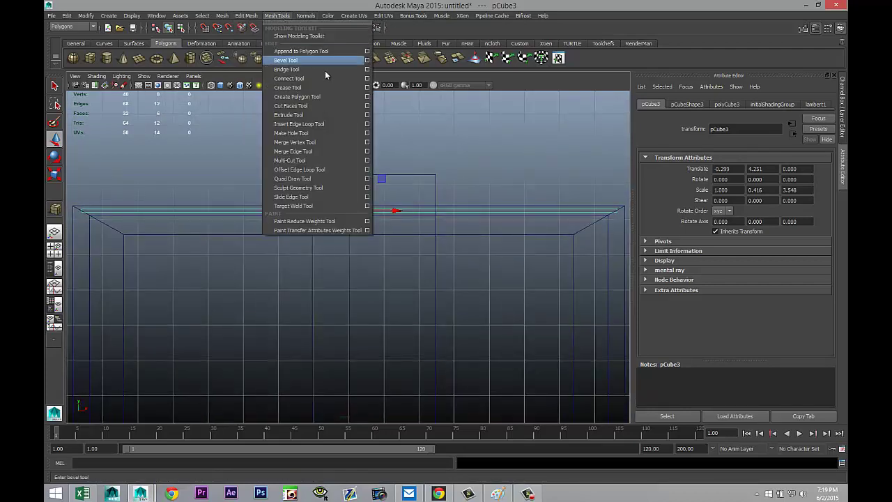
left_click(367, 124)
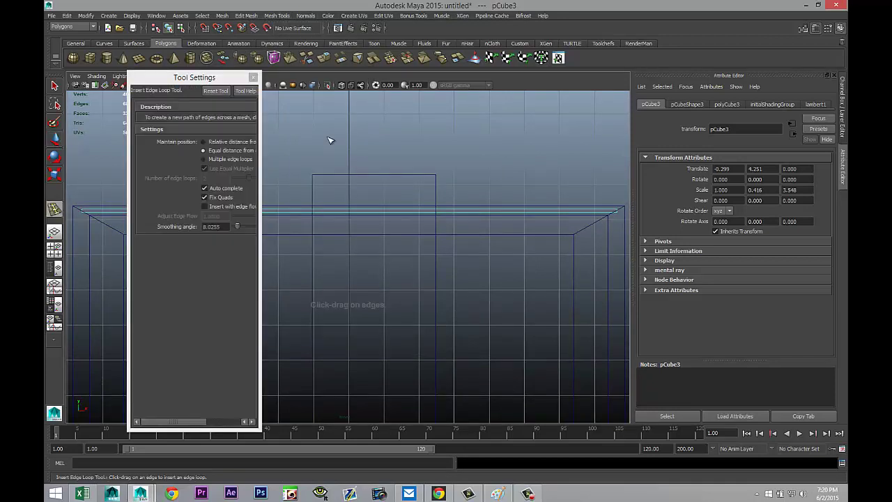
left_click(204, 159)
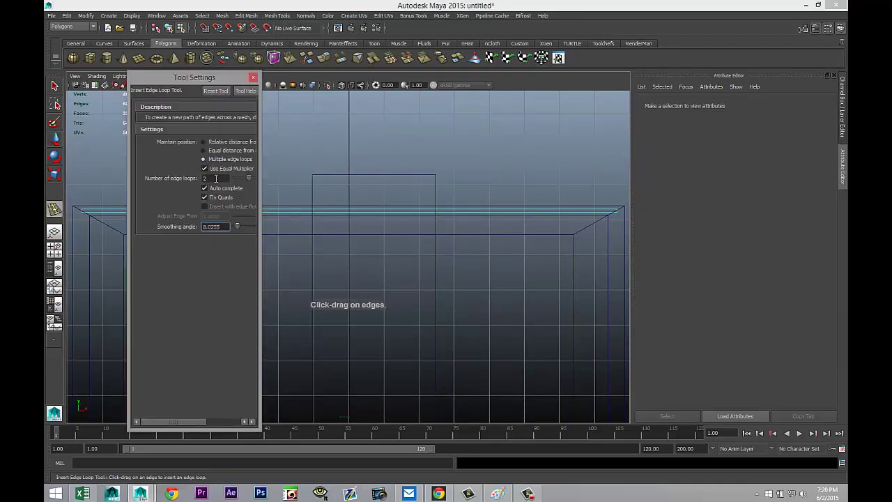
left_click(253, 76)
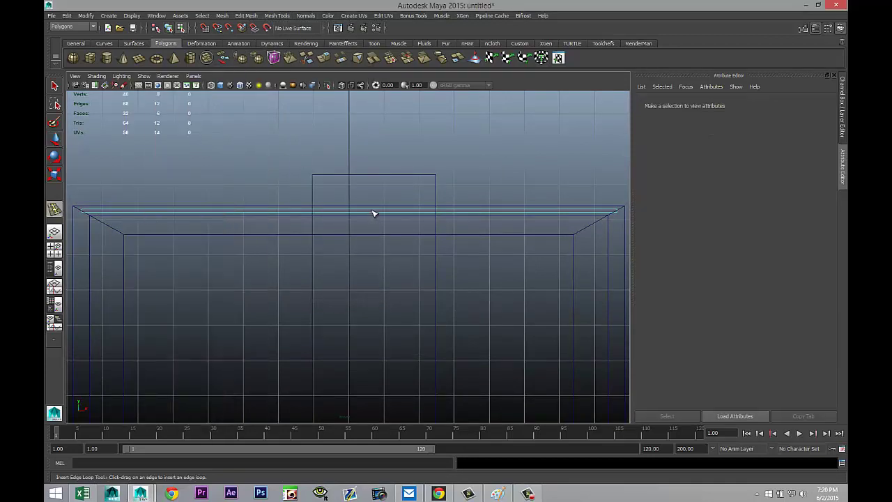
left_click(375, 212)
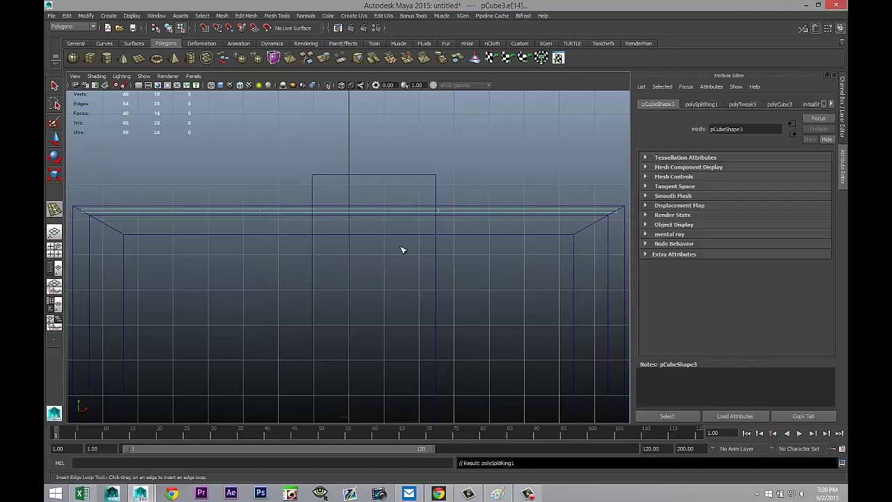
Scale the two new edge loops apart along X until they sit close to the bar's ends
key("r")
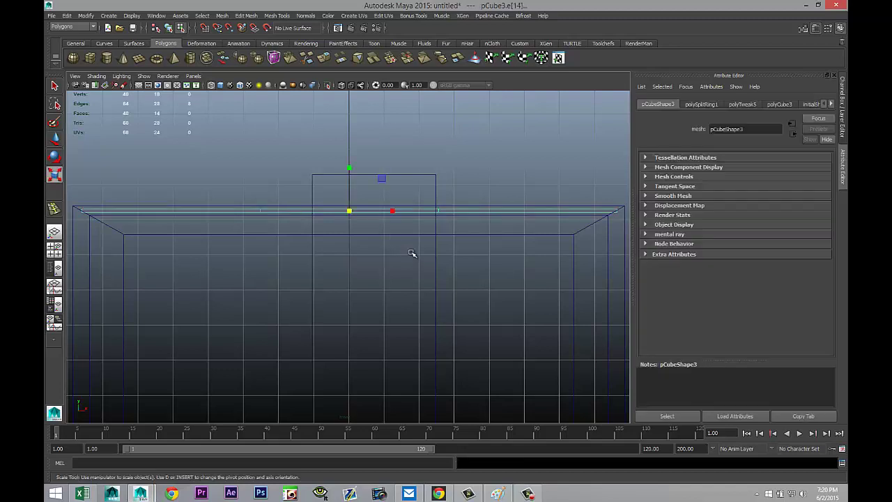
left_click_drag(395, 211, 474, 202)
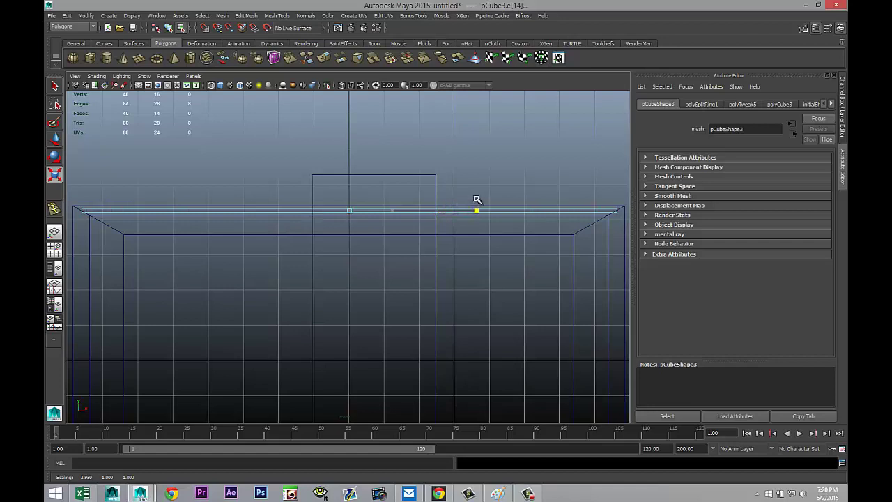
left_click_drag(478, 201, 478, 198)
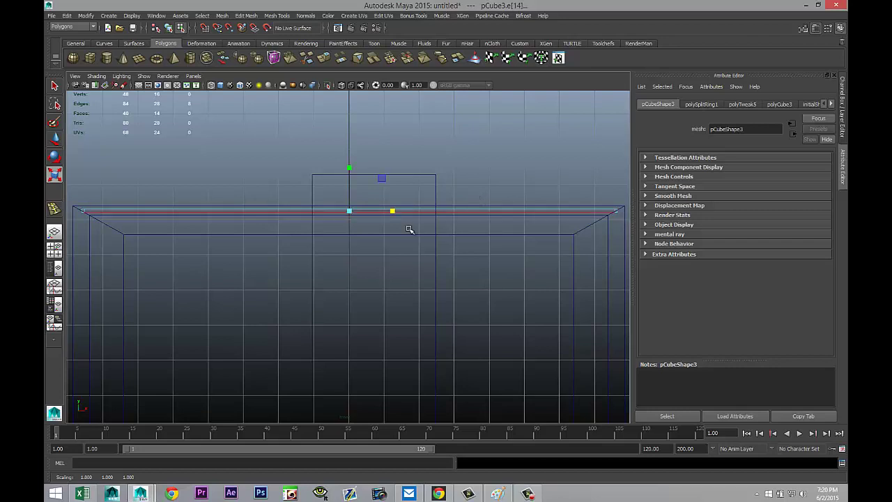
Fine-tune the X scale of the edge loops, bringing them slightly inward to line up with the cabinet's mitred corners
scroll(125, 302, "up", 3)
scroll(518, 315, "up", 5)
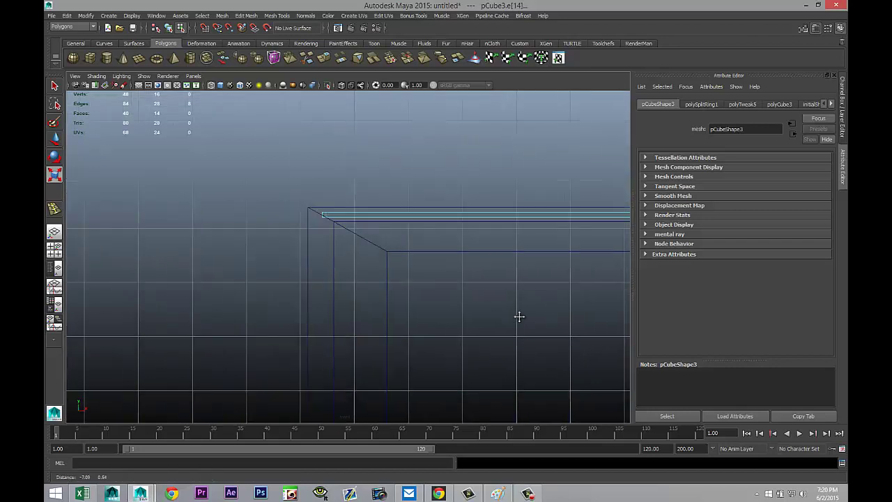
scroll(433, 287, "up", 5)
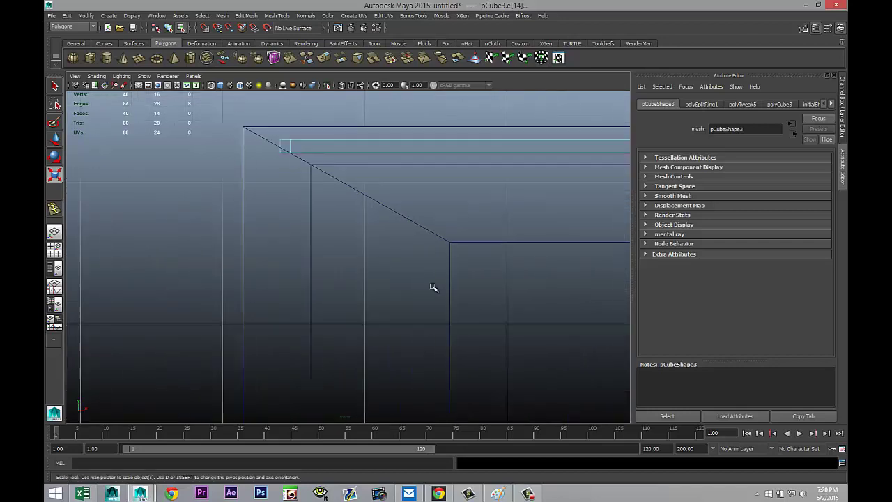
scroll(352, 237, "up", 1)
middle_click_drag(353, 237, 355, 349, "alt")
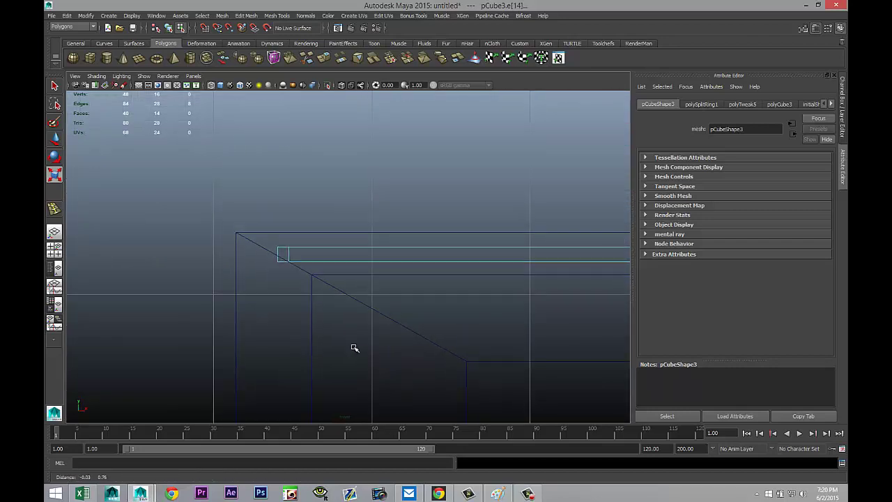
scroll(299, 291, "up", 3)
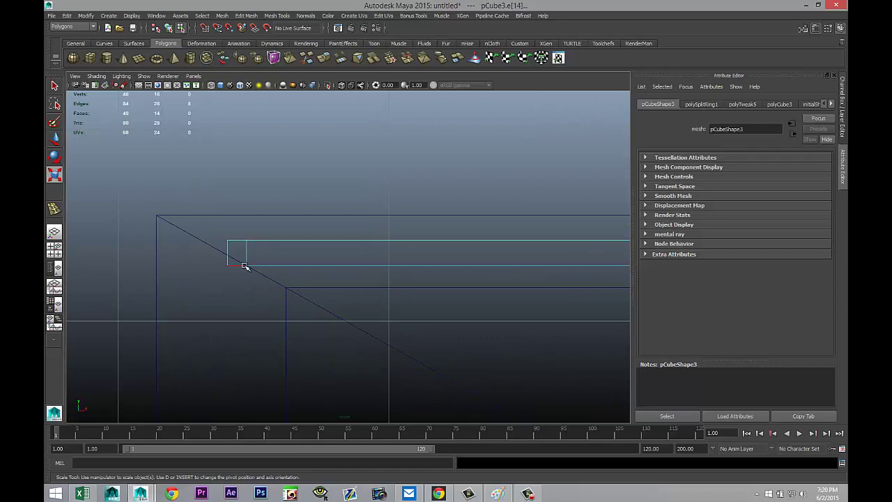
scroll(248, 270, "down", 5)
scroll(325, 277, "up", 1)
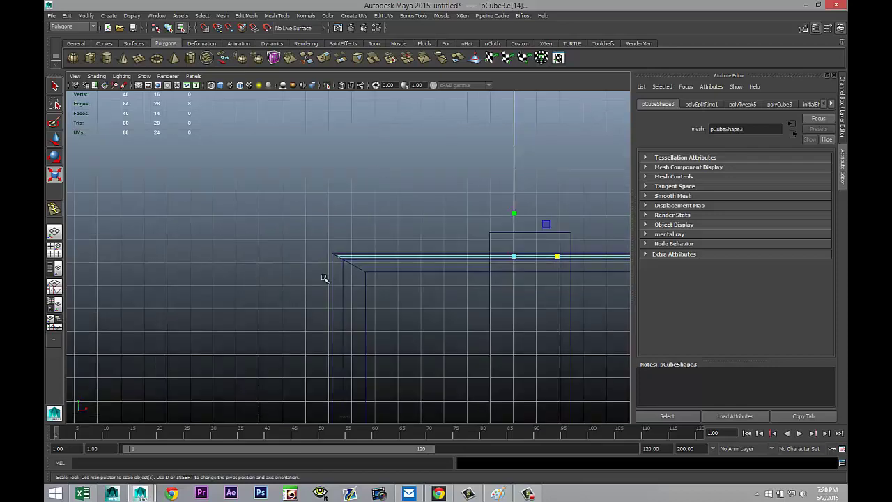
scroll(328, 269, "up", 3)
scroll(324, 270, "up", 1)
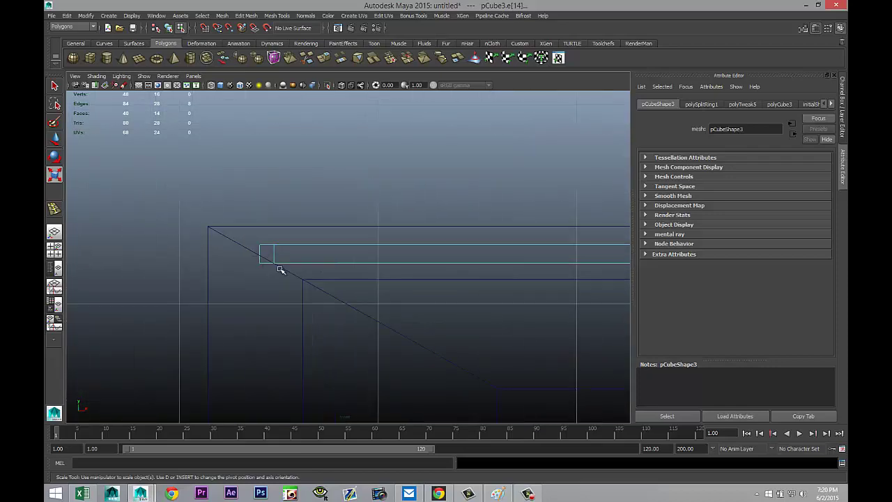
middle_click_drag(414, 323, 339, 321, "alt")
scroll(425, 301, "down", 4)
scroll(492, 300, "up", 2)
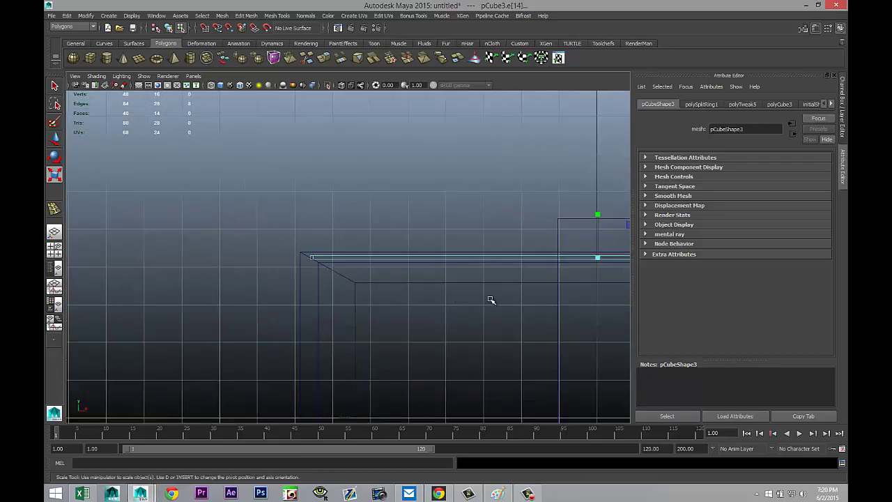
scroll(552, 290, "down", 1)
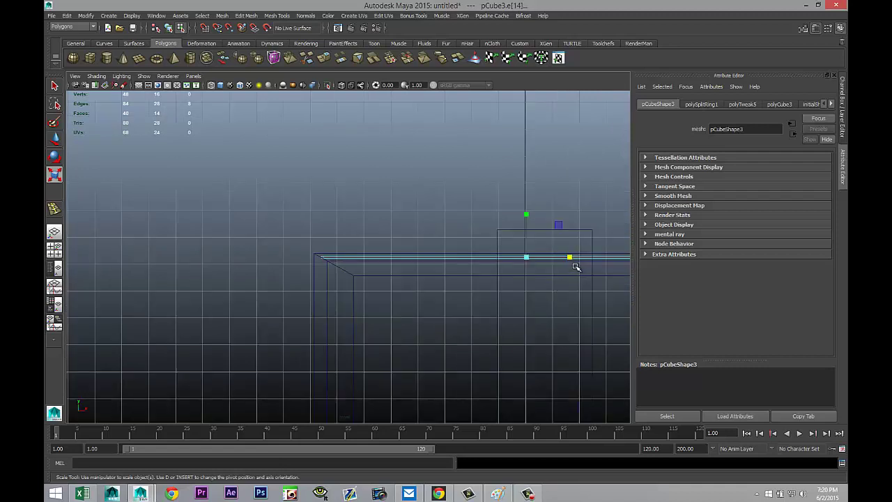
left_click_drag(571, 259, 568, 259)
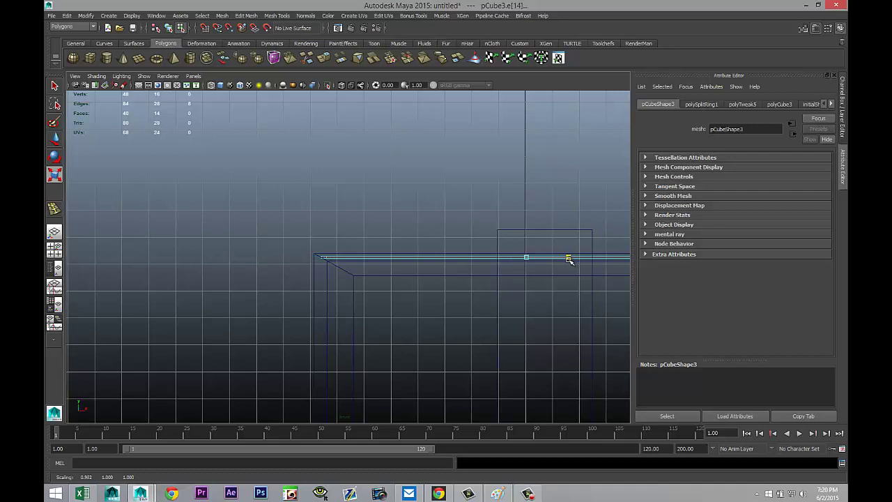
left_click_drag(569, 259, 570, 262)
scroll(337, 295, "up", 5)
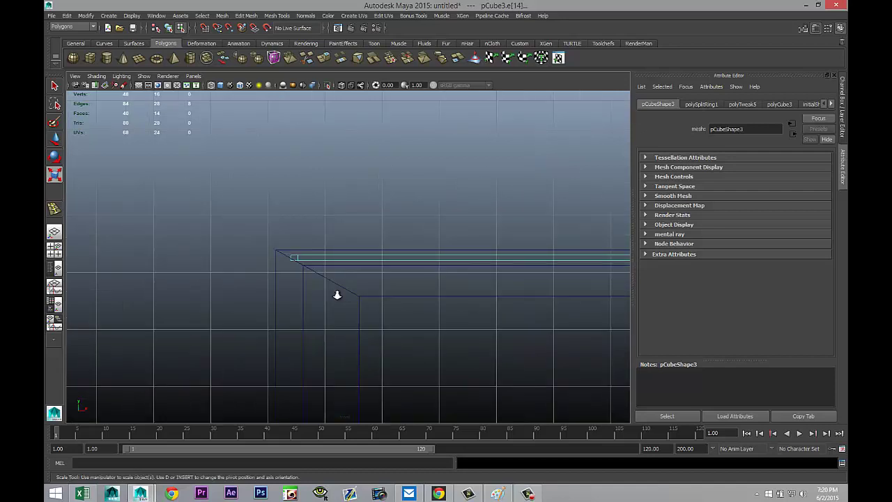
scroll(337, 295, "down", 3)
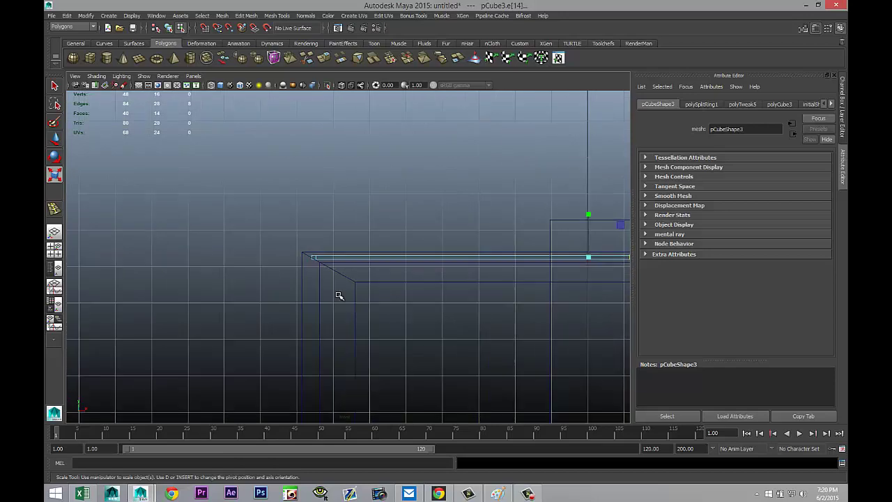
Return the thin bar to object mode in the perspective view and select it for moving
left_click(54, 249)
key("space")
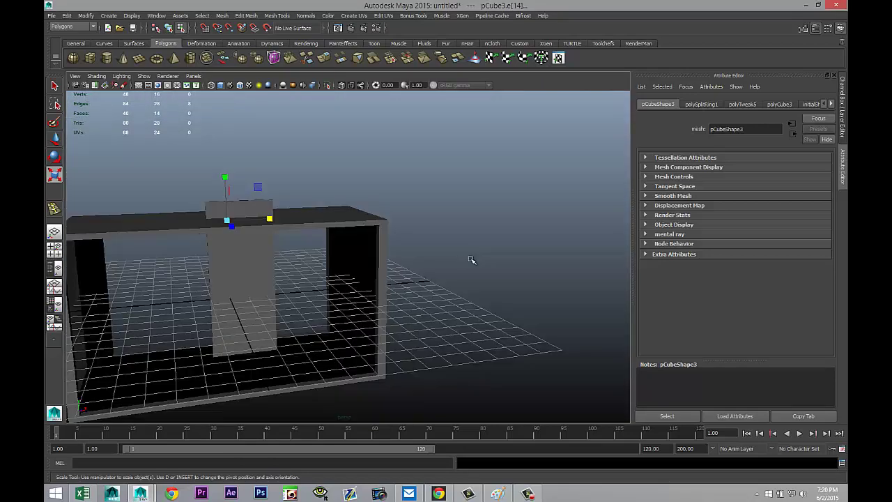
left_click_drag(440, 260, 500, 244, "alt")
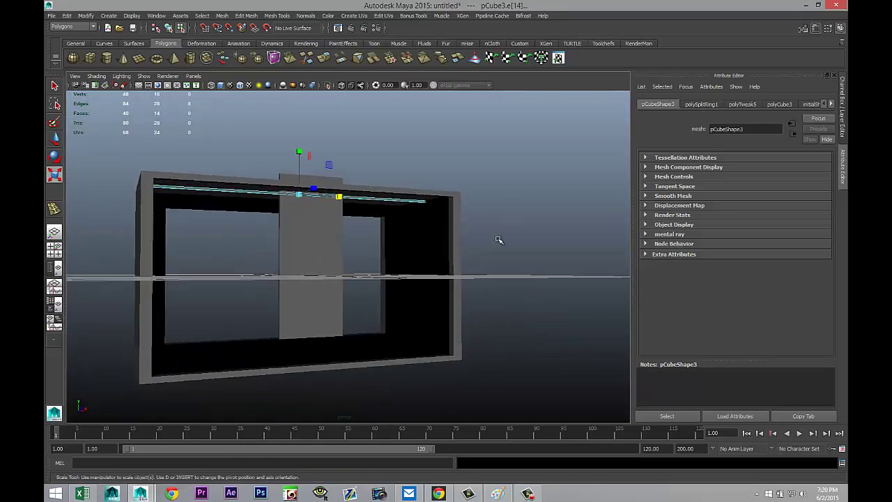
left_click_drag(290, 256, 279, 273, "alt")
right_click(211, 196)
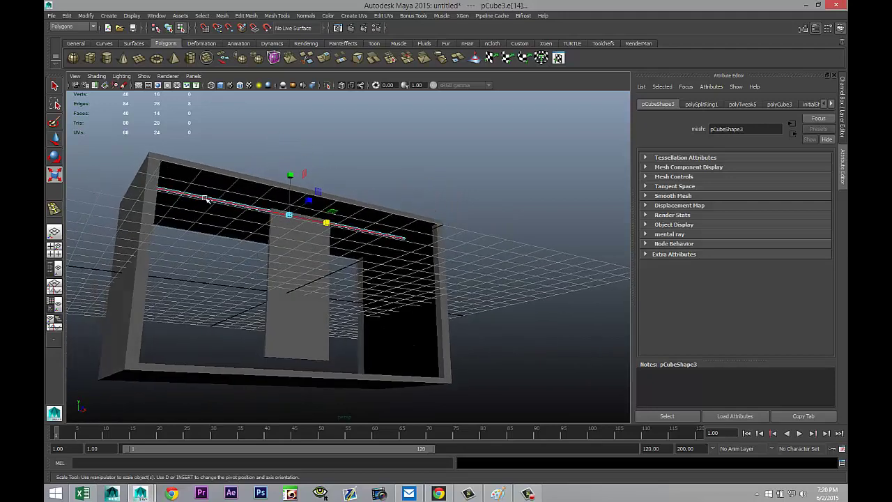
left_click(246, 186)
left_click(209, 201)
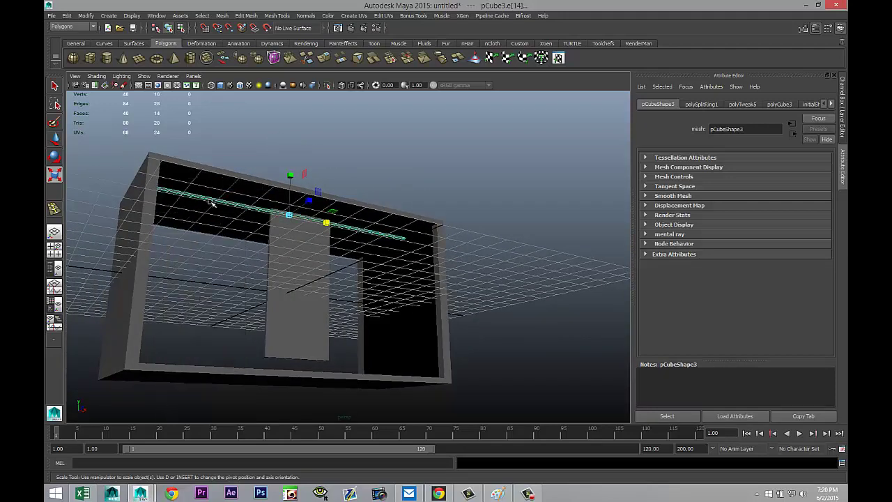
left_click_drag(209, 202, 283, 312, "alt")
key("w")
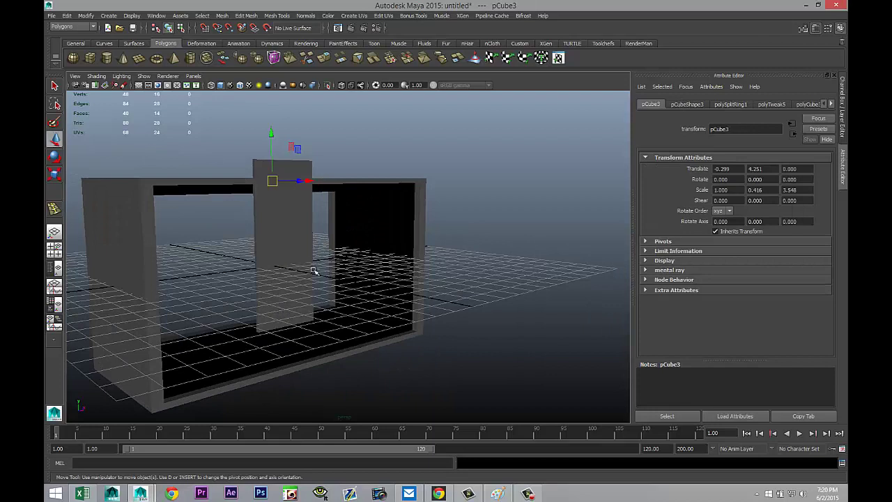
Move the bar out in front of the cabinet's open side, to about X -0.524 and Z 4.169
left_click_drag(313, 188, 484, 295)
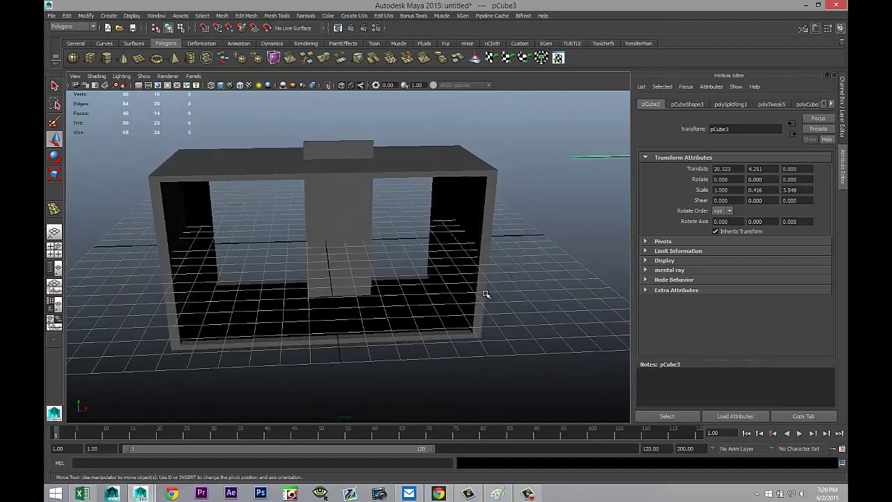
middle_click_drag(484, 295, 258, 321, "alt")
left_click_drag(258, 321, 463, 284, "alt")
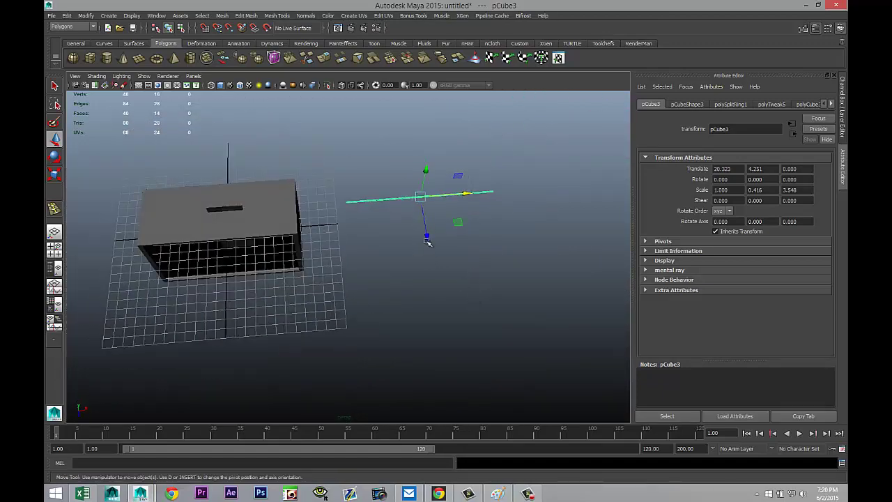
left_click_drag(427, 237, 436, 272)
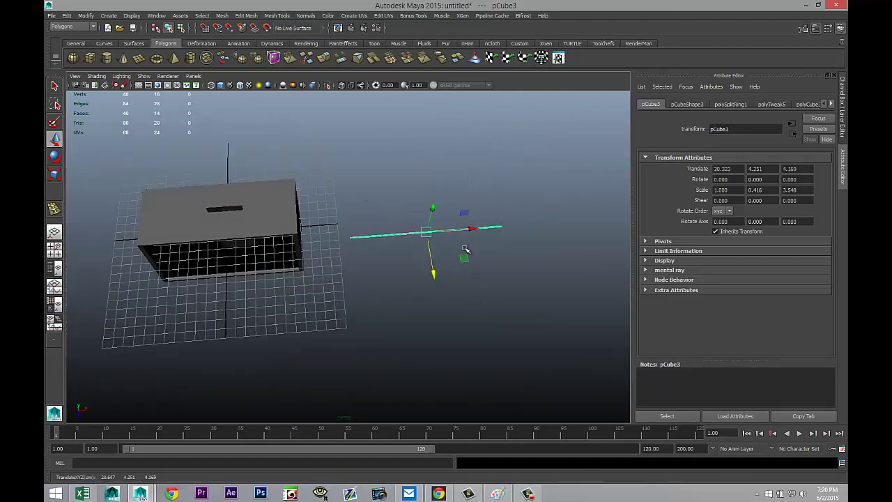
left_click_drag(472, 229, 265, 239)
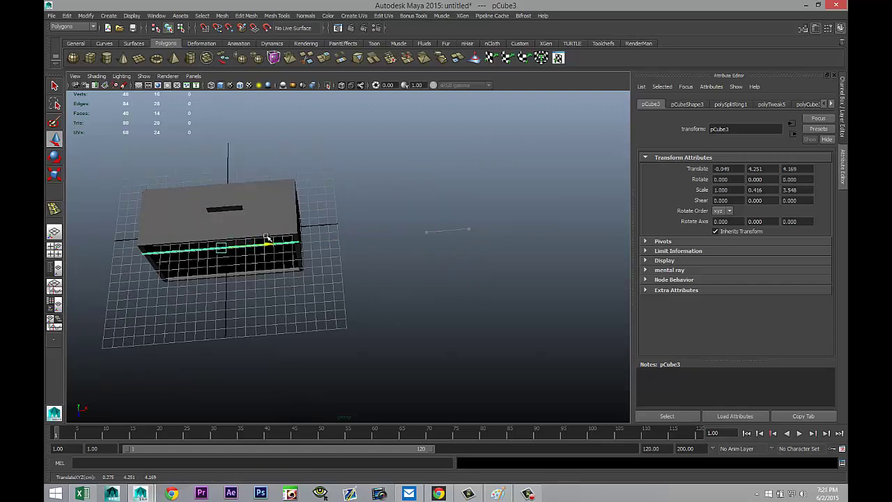
Move the bar back along Z to about 3.338, against the cabinet's front top edge, and check its fit in perspective
left_click(55, 249)
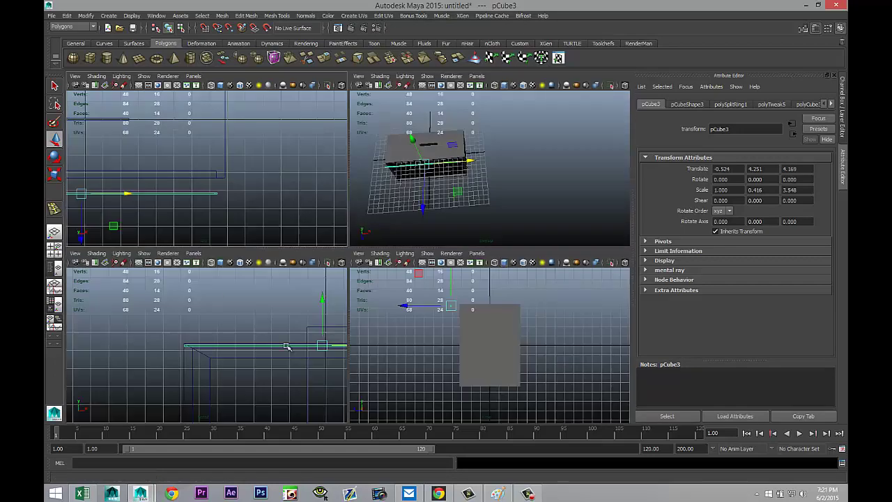
key("space")
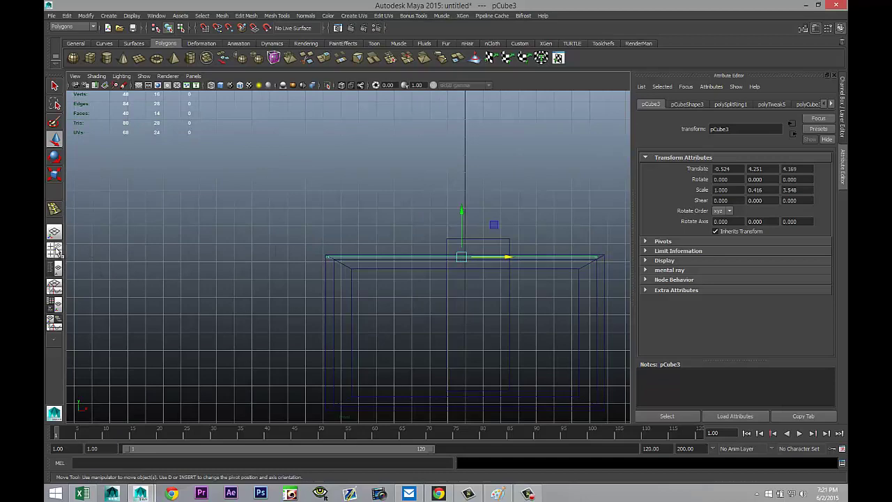
left_click(54, 249)
key("space")
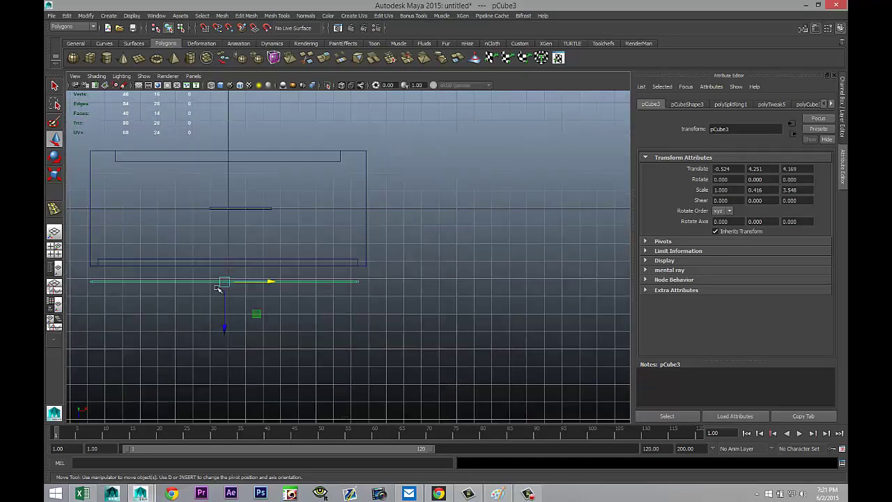
left_click_drag(227, 328, 227, 315)
key("f")
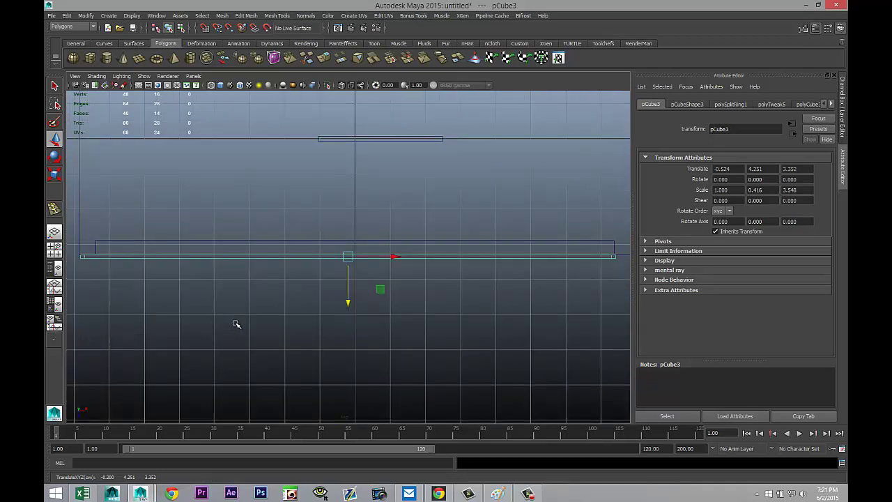
left_click_drag(348, 302, 348, 303)
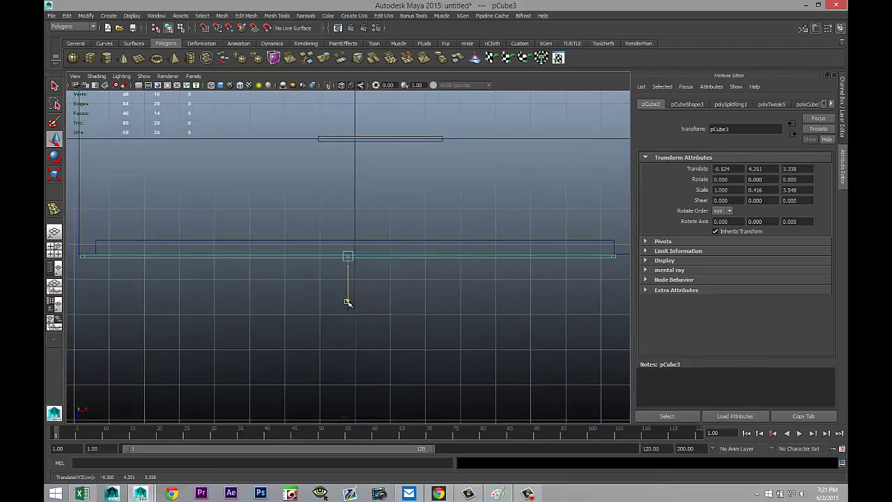
left_click(54, 248)
key("space")
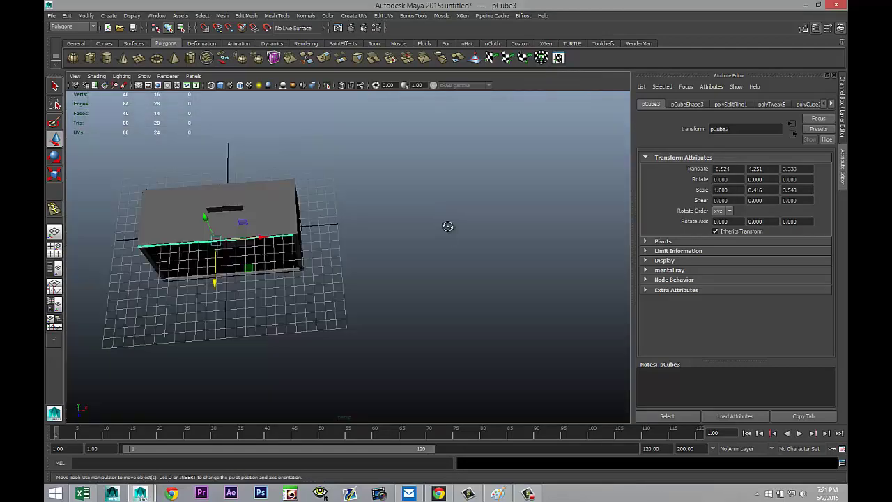
left_click_drag(447, 226, 532, 291, "alt")
scroll(529, 288, "up", 5)
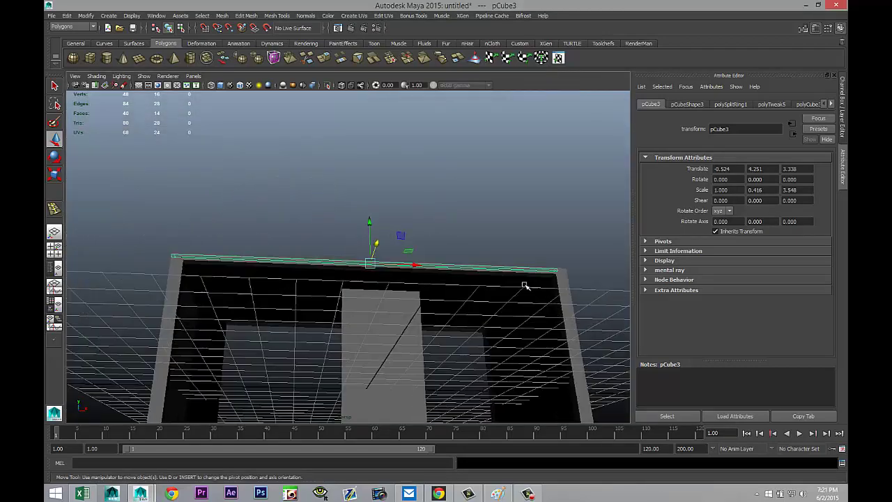
Switch the thin bar to face mode and select the underside faces at both of its ends
scroll(432, 302, "up", 3)
left_click_drag(433, 303, 444, 279, "alt")
scroll(313, 272, "up", 3)
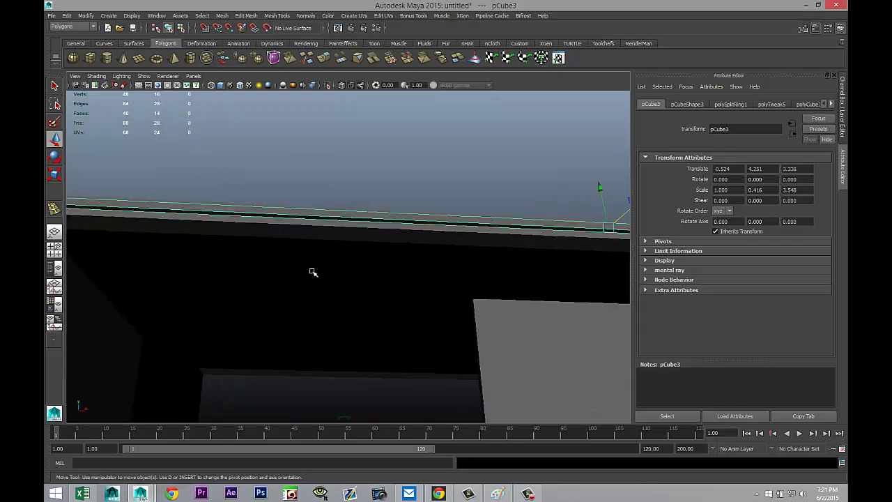
left_click_drag(227, 256, 283, 235, "alt")
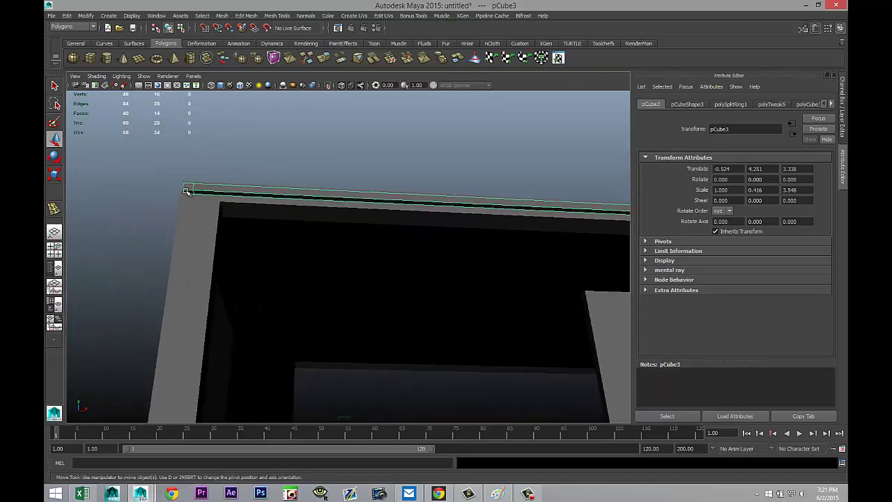
right_click_drag(186, 191, 190, 204)
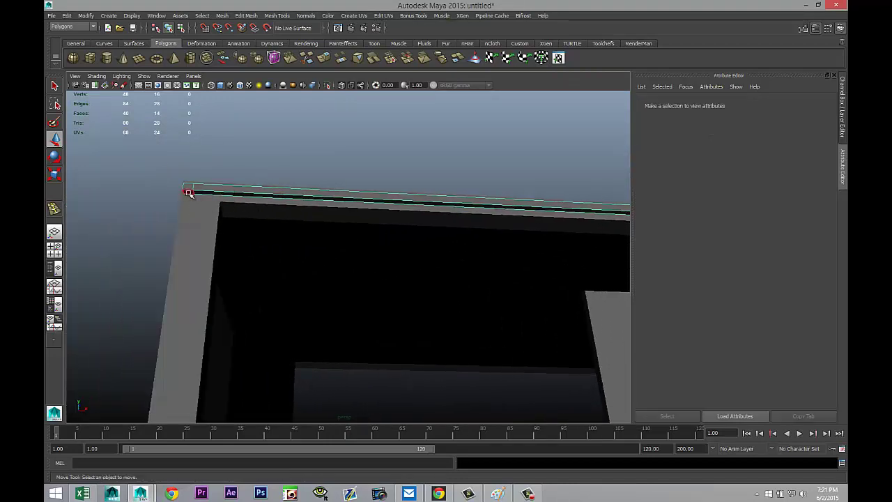
left_click(188, 193)
left_click_drag(339, 247, 434, 264, "alt")
left_click(466, 232, "shift")
Extrude the two end faces straight down the cabinet's front side edges to about Y -4.075
left_click(248, 16)
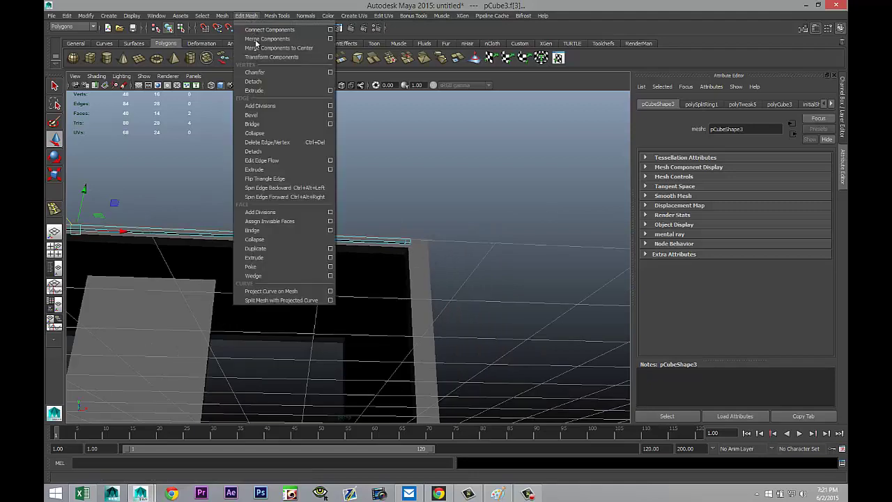
left_click(296, 257)
scroll(301, 263, "down", 5)
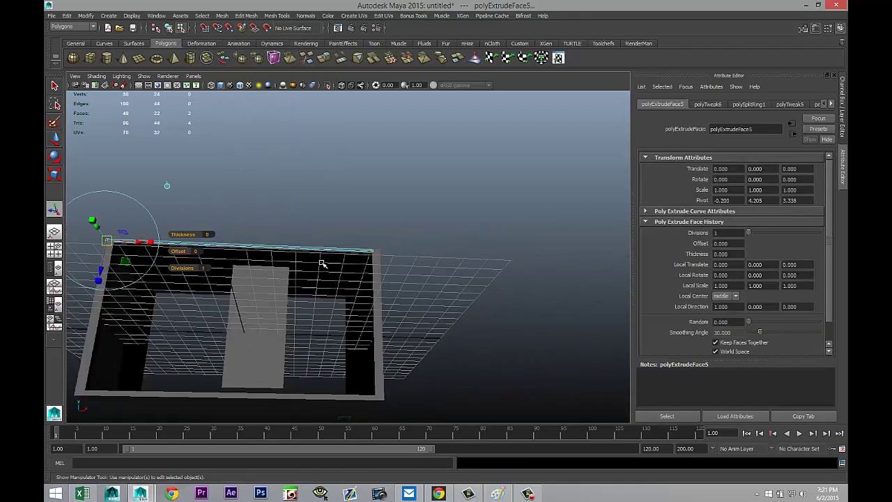
key("w")
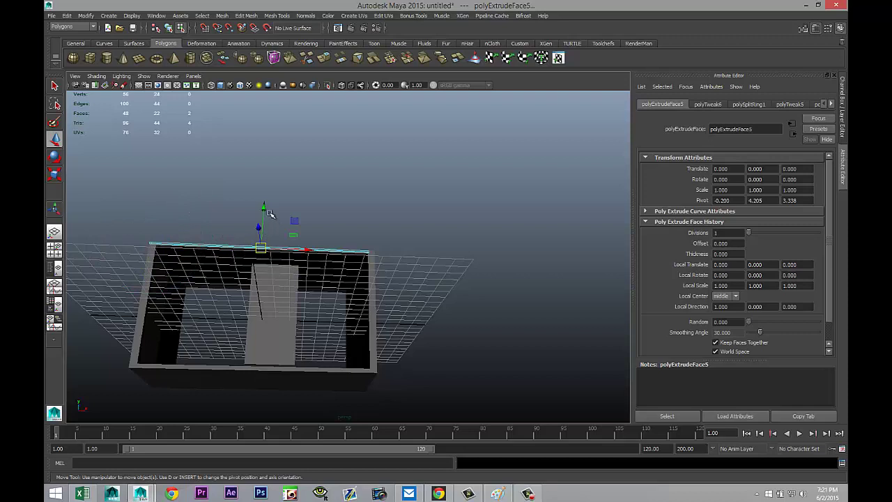
left_click_drag(264, 208, 277, 316)
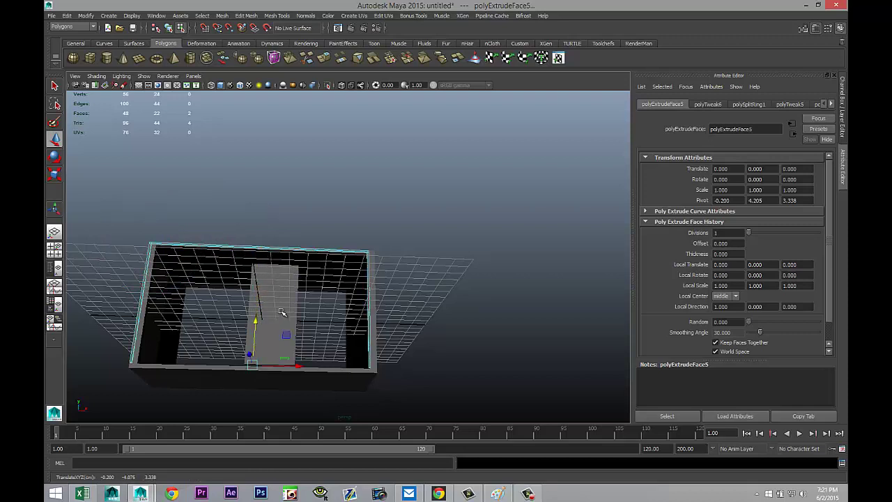
In the front view, lower the extruded leg ends slightly to meet the cabinet's bottom corners, and deselect them
left_click(57, 252)
key("space")
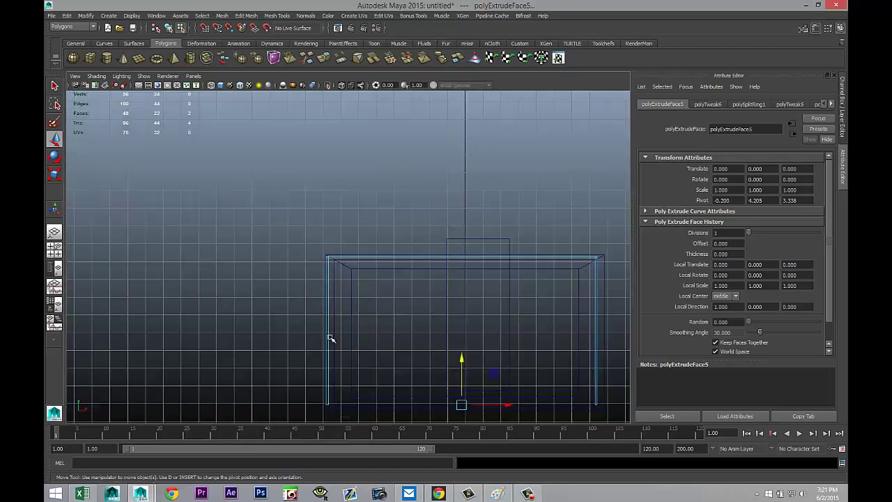
middle_click_drag(342, 351, 305, 219, "alt")
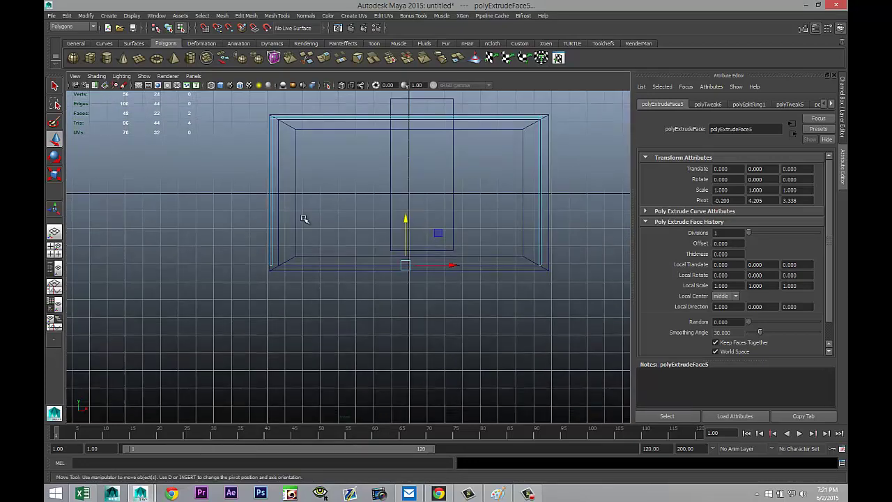
left_click_drag(406, 223, 405, 225)
left_click(460, 354)
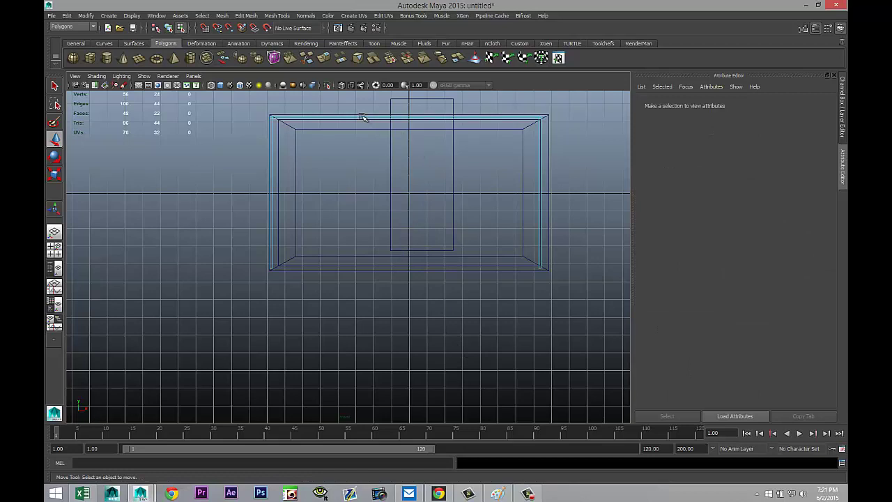
Return the bar frame to object mode, move it along X to about -0.308, and check its upper corner against the cabinet's mitre
right_click_drag(365, 119, 385, 117)
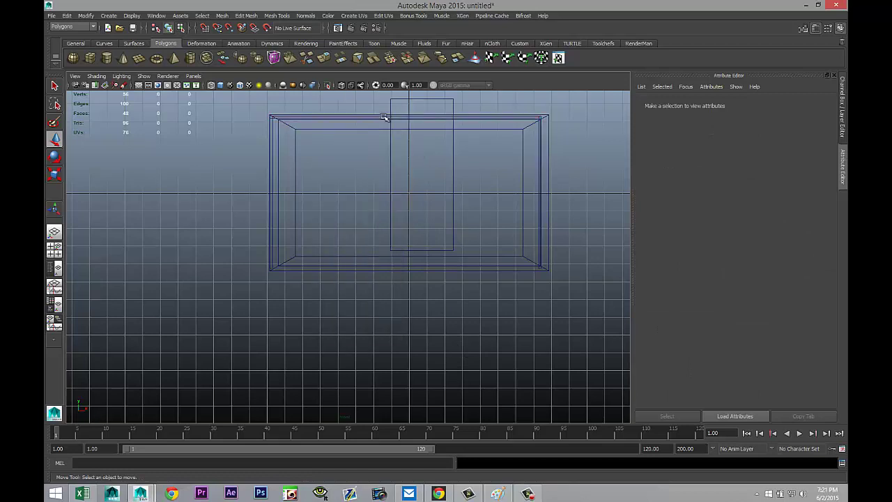
left_click(384, 119)
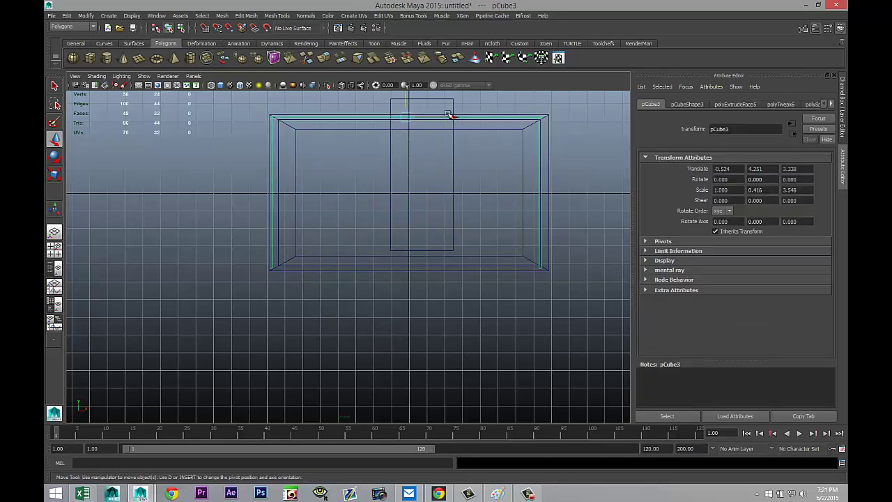
left_click_drag(450, 115, 455, 122)
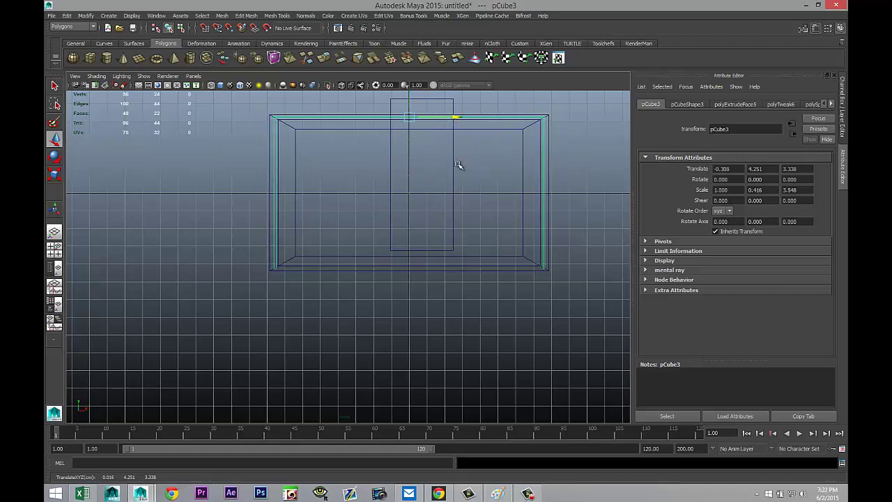
middle_click_drag(483, 179, 372, 252, "alt")
scroll(388, 242, "up", 3)
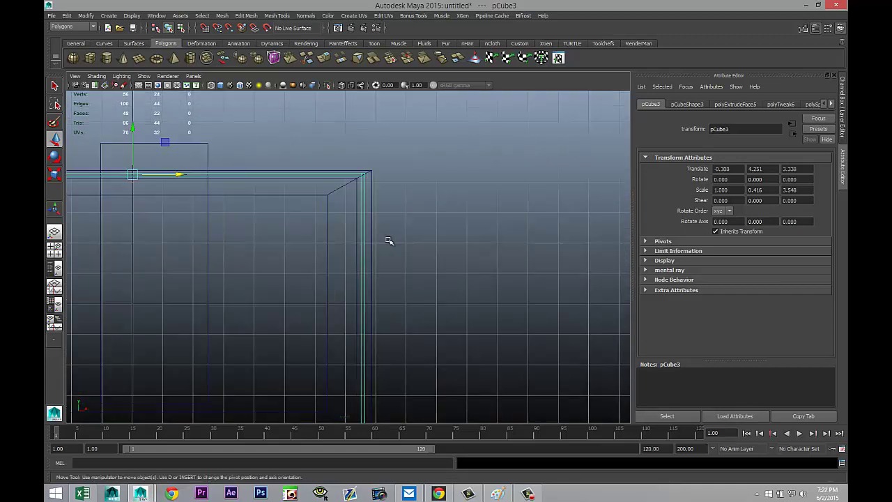
middle_click_drag(514, 123, 504, 251, "alt")
scroll(491, 256, "up", 2)
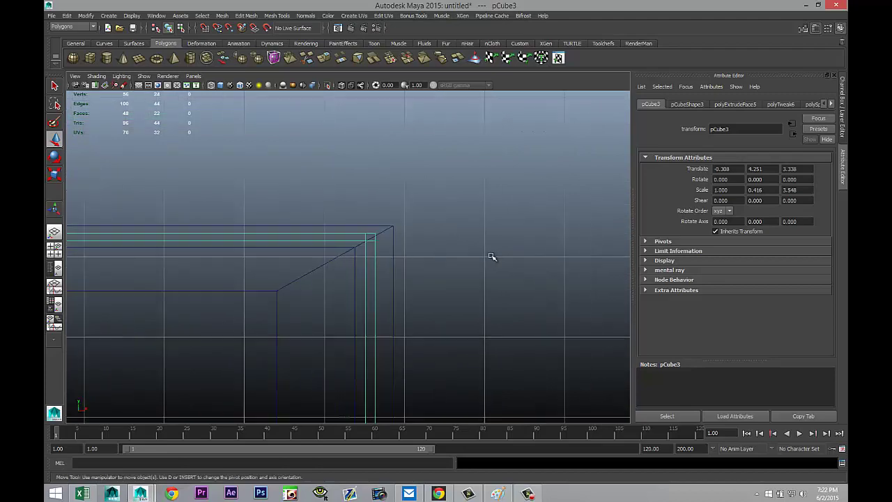
scroll(491, 257, "up", 3)
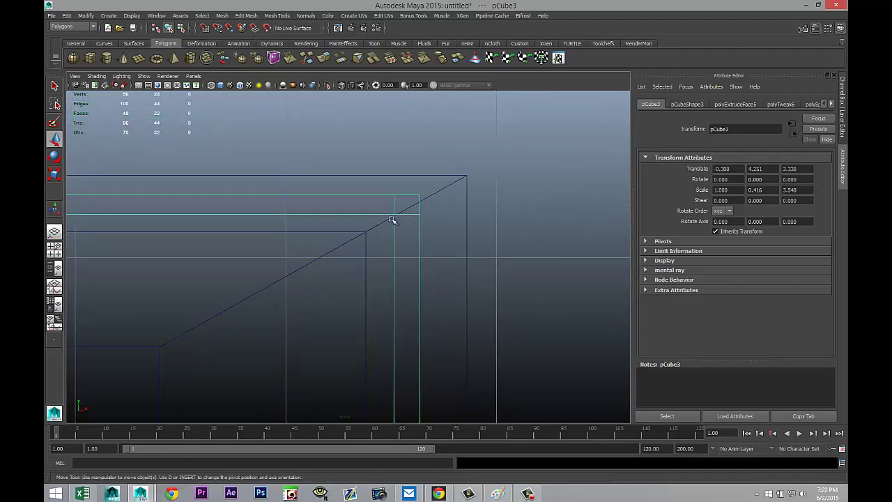
scroll(334, 265, "down", 5)
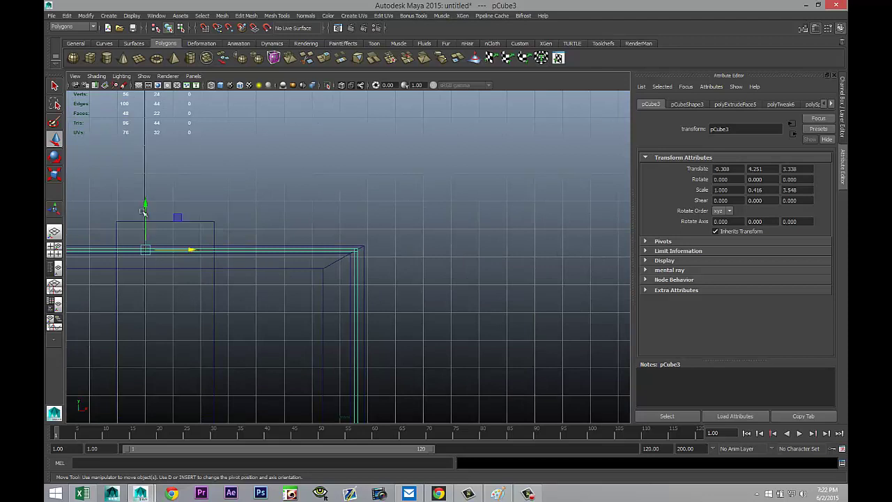
Fine-tune the frame's position in the front view to about X -0.325 and Y 4.234, centring it on the cabinet's front edges
left_click_drag(145, 204, 145, 201)
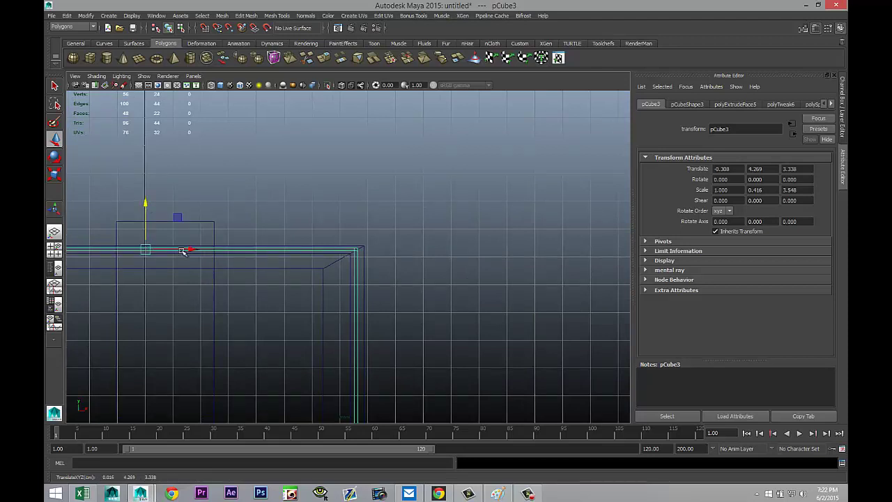
left_click_drag(182, 251, 191, 249)
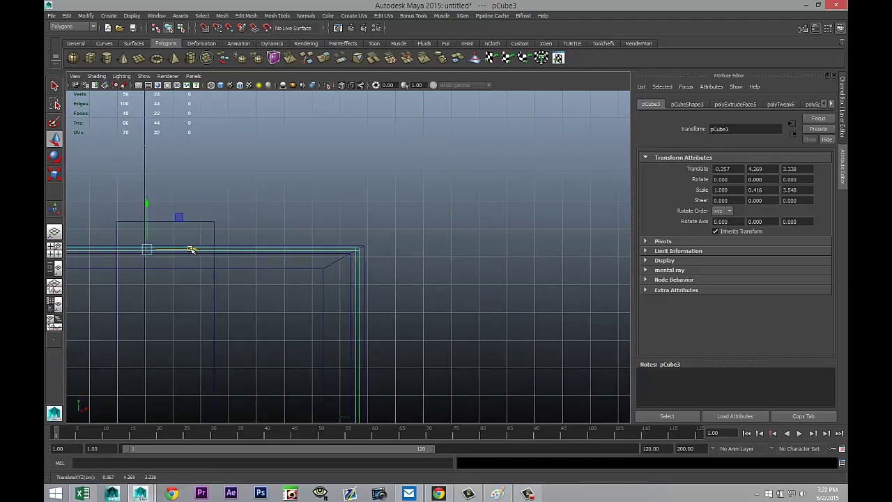
middle_click_drag(132, 283, 379, 269, "alt")
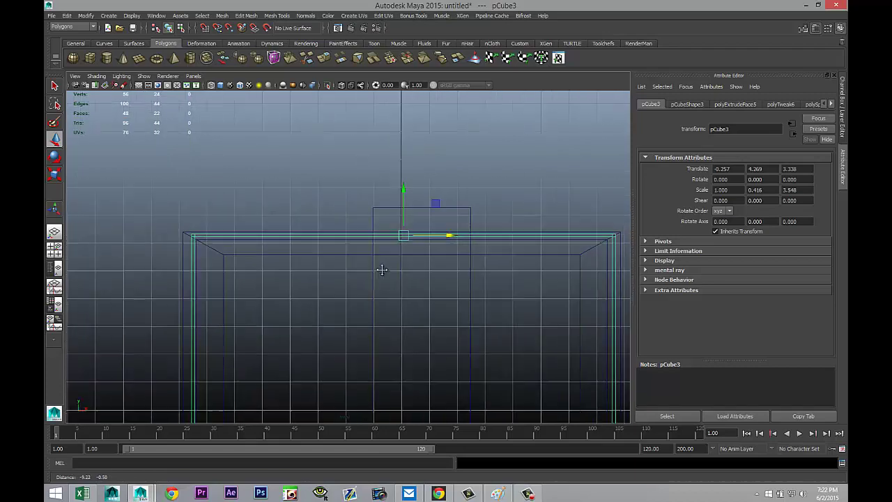
left_click_drag(439, 236, 438, 236)
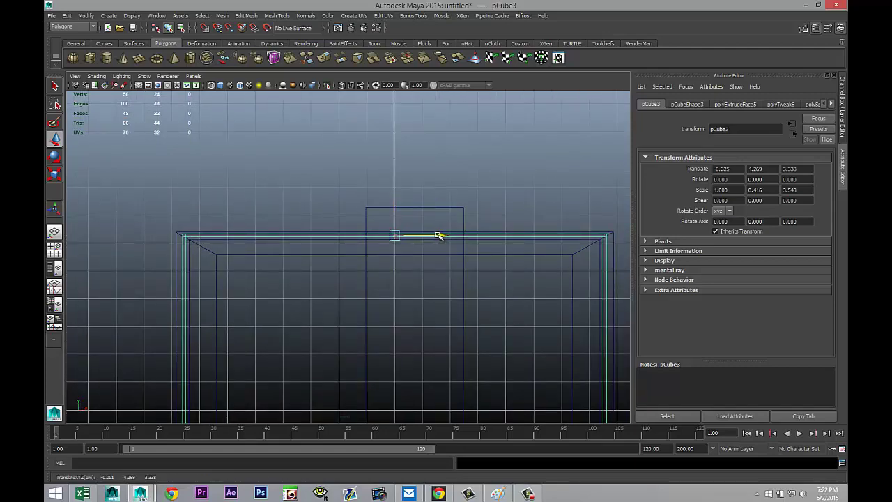
left_click_drag(391, 191, 394, 191)
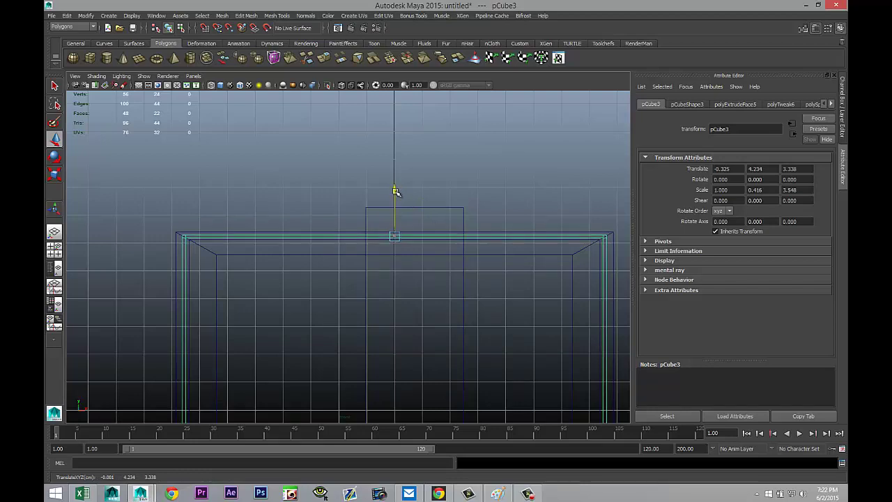
Insert an edge loop just above the bottom end of the frame's left leg, using the Equal distance from edge setting
middle_click_drag(338, 282, 328, 93, "alt")
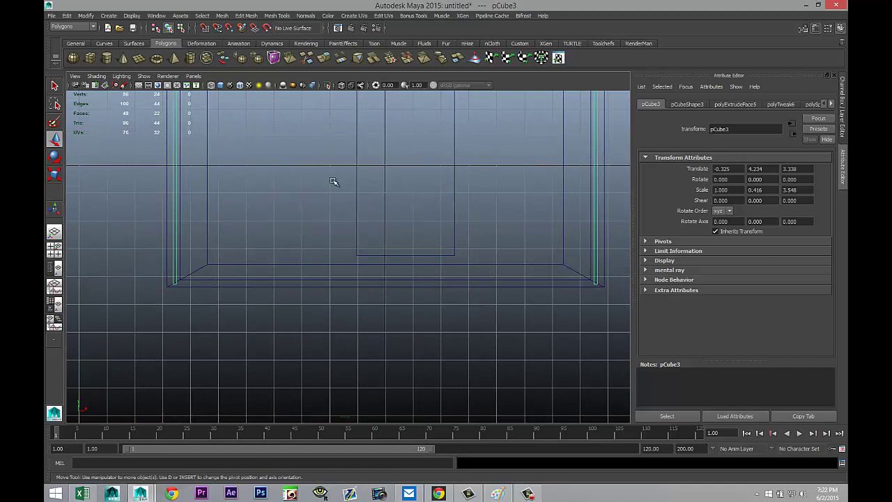
left_click(283, 18)
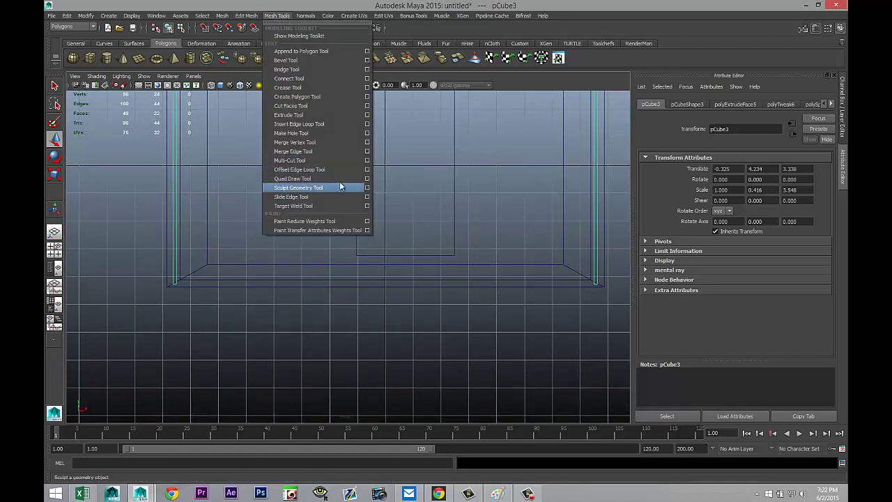
left_click(367, 123)
left_click(203, 151)
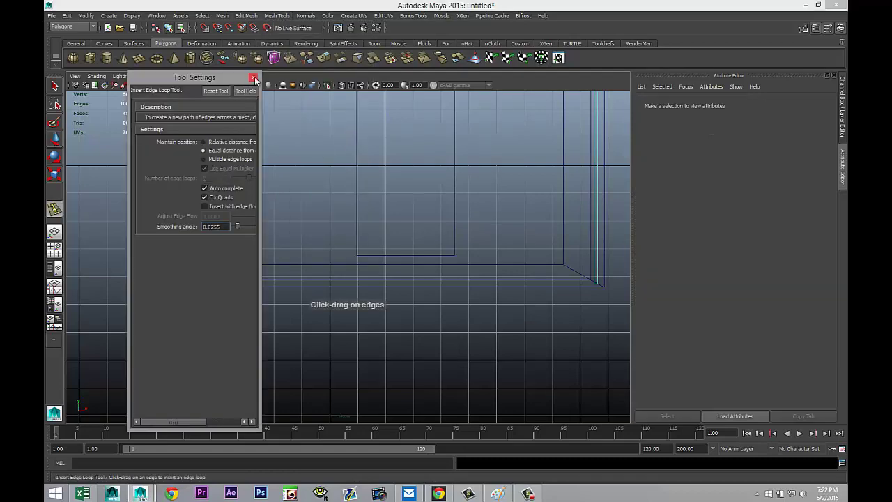
left_click(255, 78)
middle_click_drag(260, 309, 364, 333, "alt")
scroll(363, 331, "up", 4)
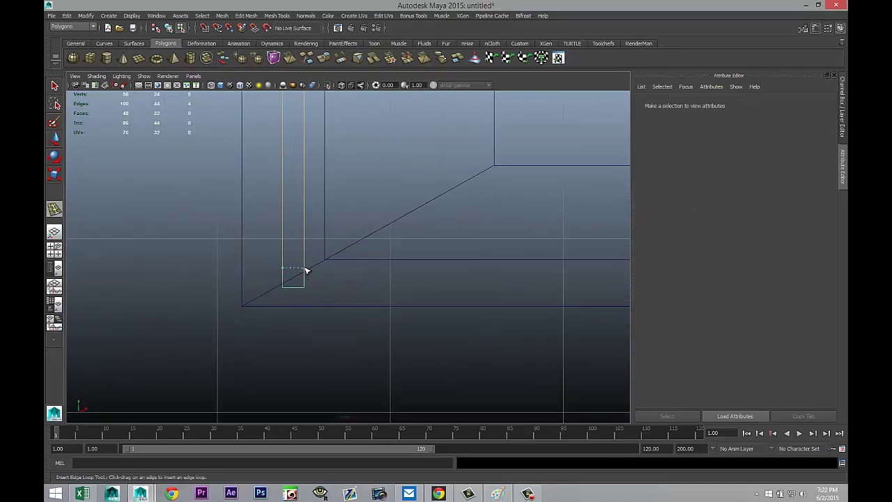
left_click(306, 271)
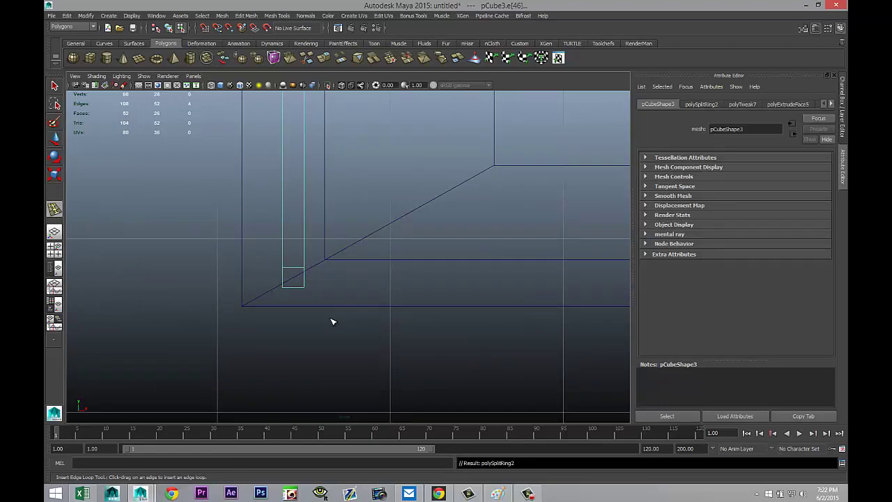
key("q")
In the perspective view, switch the frame to face mode and select the small inner face at the left leg's bottom end
left_click(55, 250)
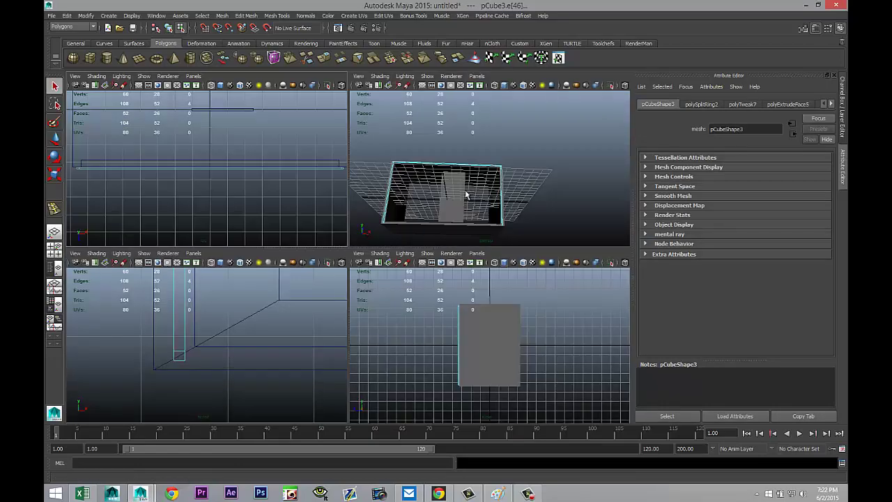
key("space")
right_click_drag(384, 265, 486, 154, "alt")
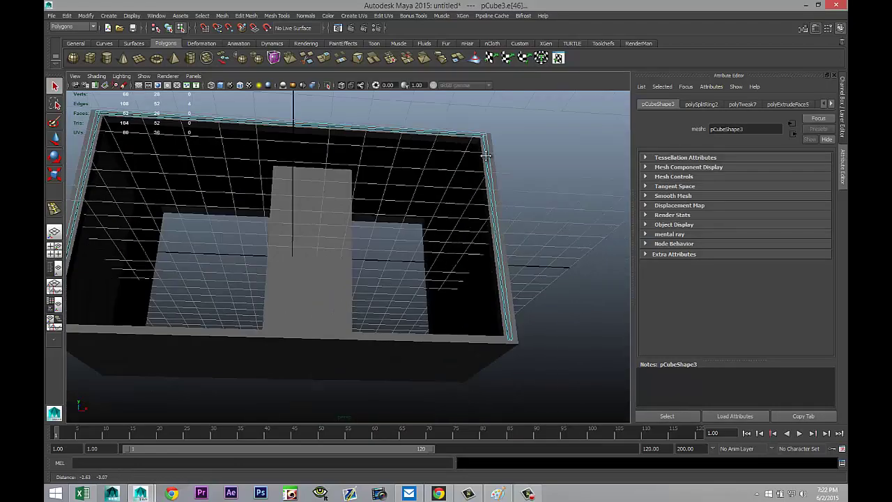
left_click_drag(486, 154, 406, 298, "alt")
left_click_drag(237, 307, 349, 304, "alt")
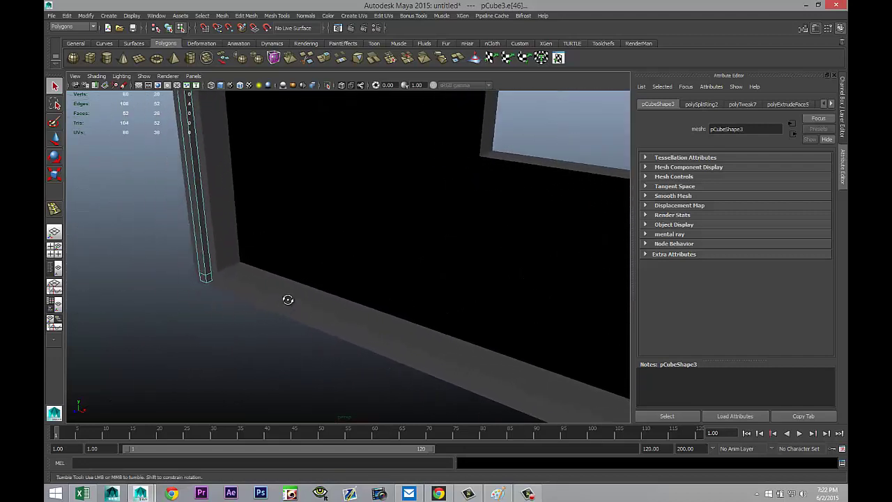
middle_click_drag(286, 301, 411, 224, "alt")
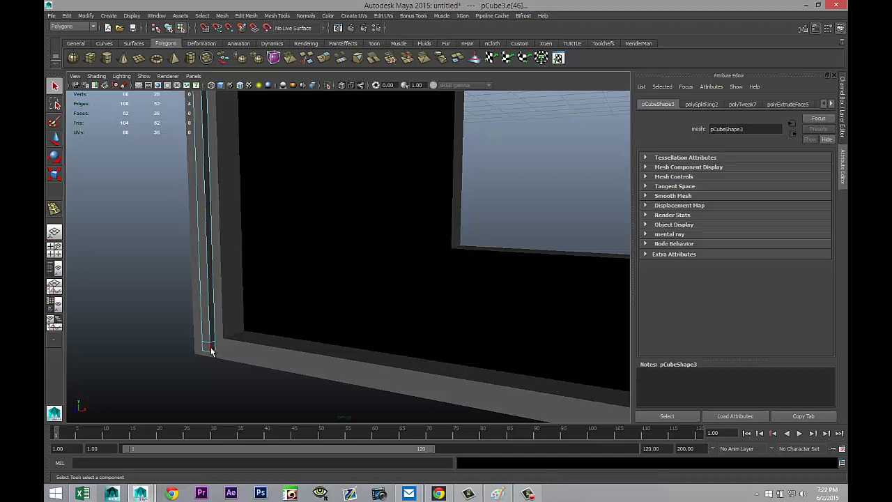
mouse_move(211, 351)
right_mouse_down()
mouse_move(215, 334)
mouse_move(213, 348)
right_mouse_up()
left_click(212, 349)
left_click(251, 17)
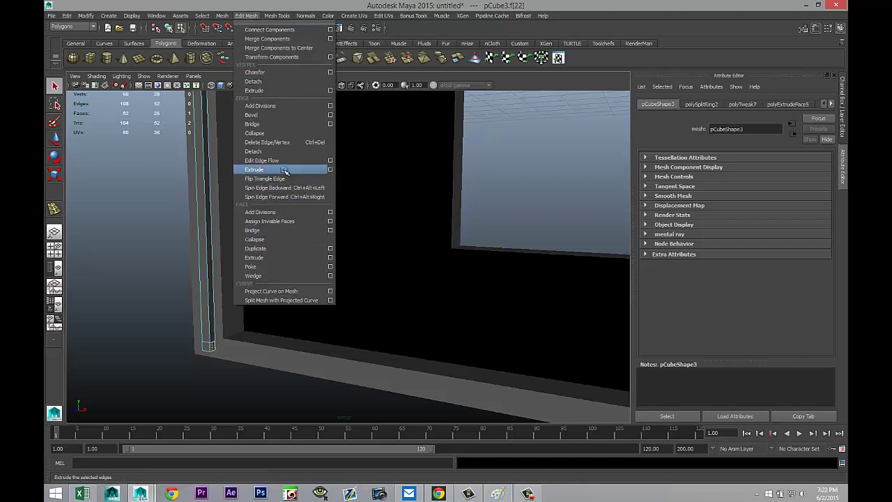
left_click(286, 170)
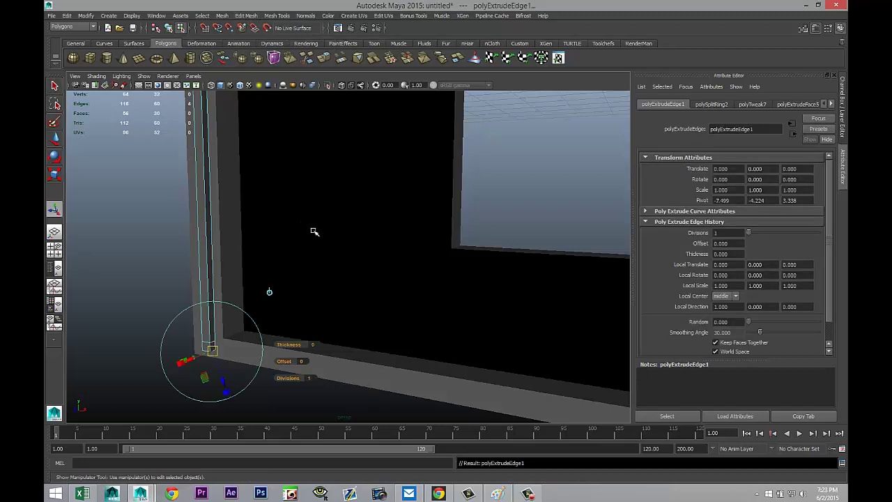
key("ctrl+z")
Extrude the face at the left leg's bottom end and pull it along X across the cabinet's lower edge to about 7.315
left_click(247, 15)
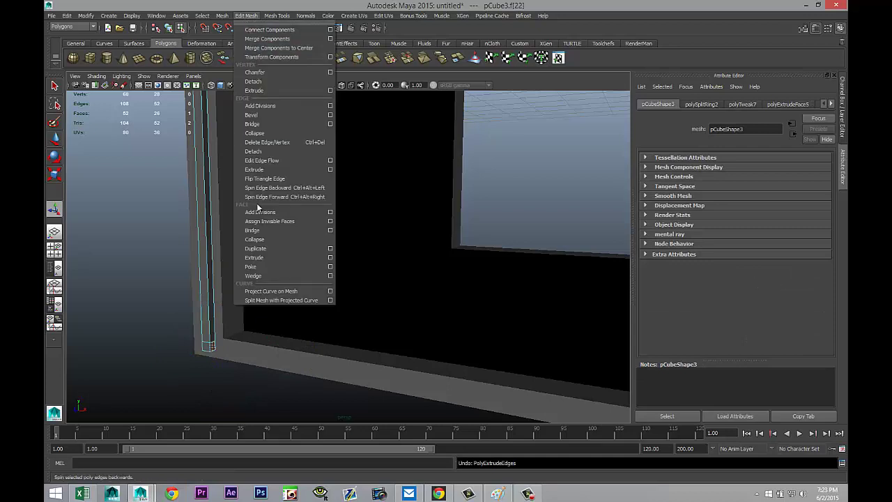
left_click(278, 258)
left_click_drag(281, 257, 368, 329, "alt")
key("w")
left_click_drag(345, 293, 589, 352)
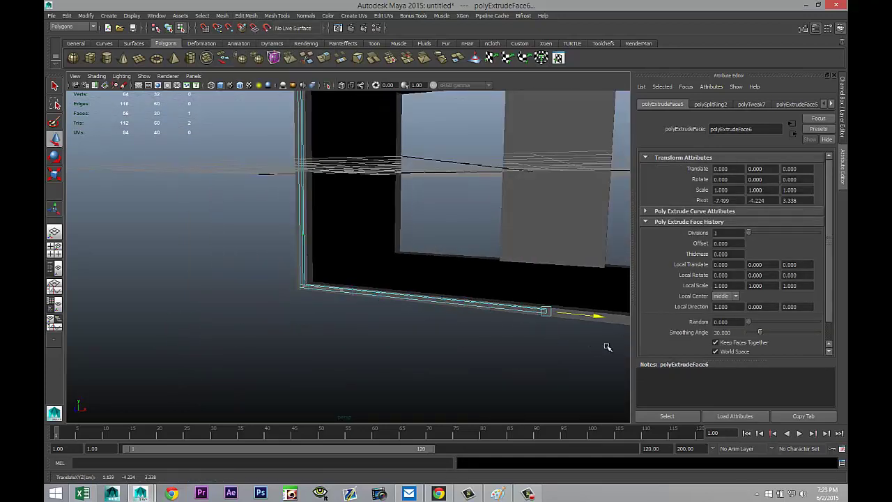
left_click_drag(462, 334, 247, 311, "alt")
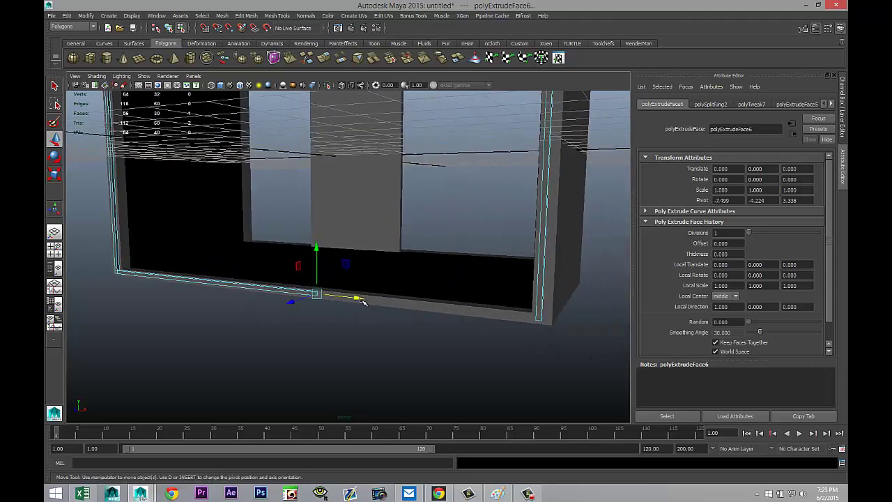
left_click_drag(361, 300, 590, 337)
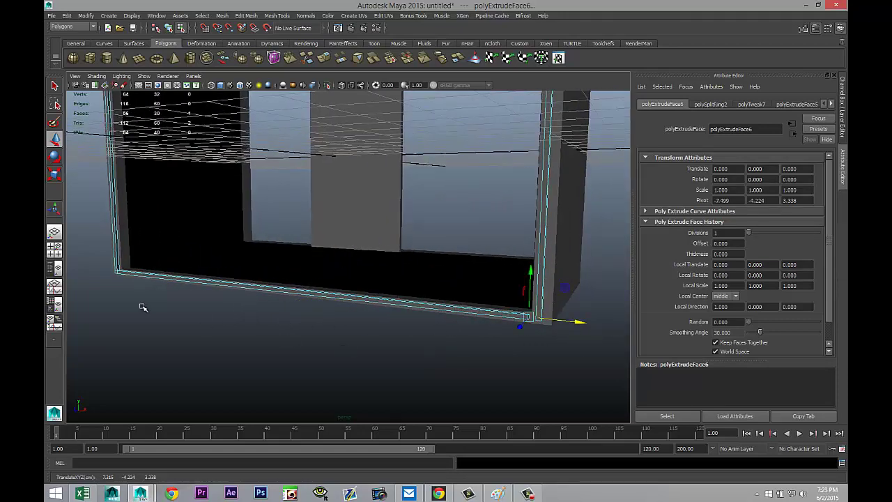
In the front view, fine-tune the extruded end face along X to about 7.497, meeting the inner edge of the frame's right leg
left_click(54, 248)
key("space")
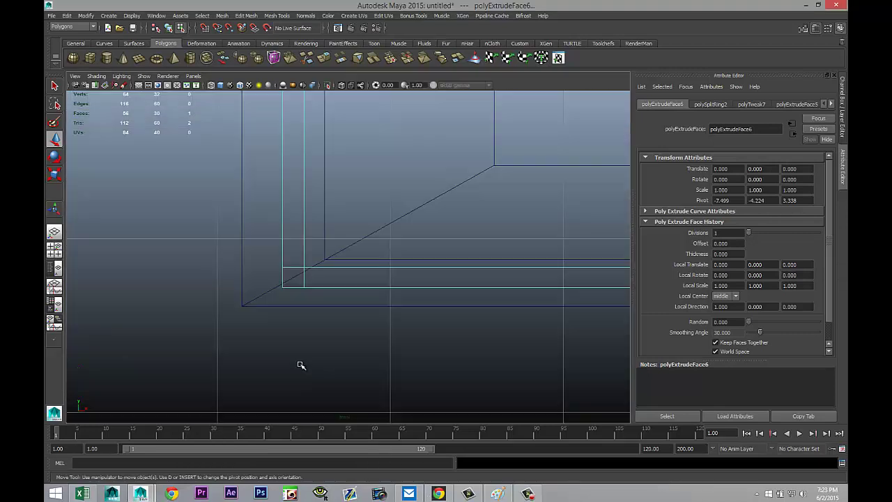
key("f")
left_click_drag(395, 259, 491, 258)
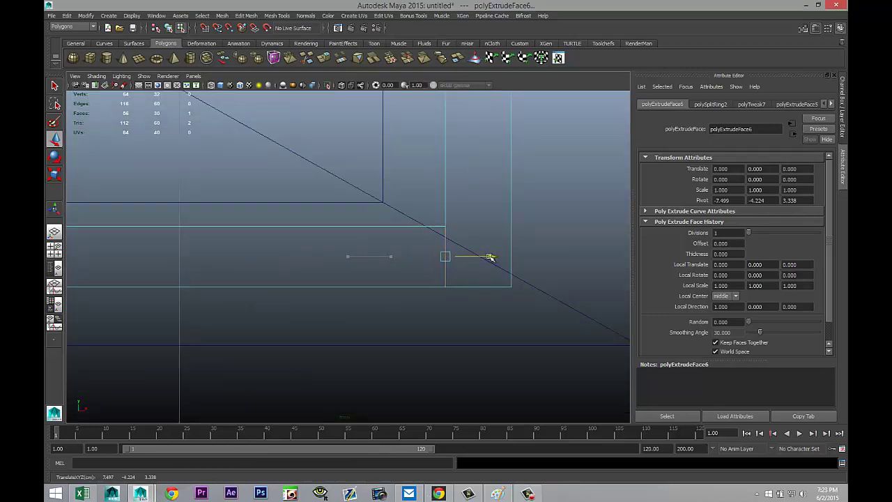
Back in the perspective view, leave face mode for object mode and clear the selection
left_click(55, 253)
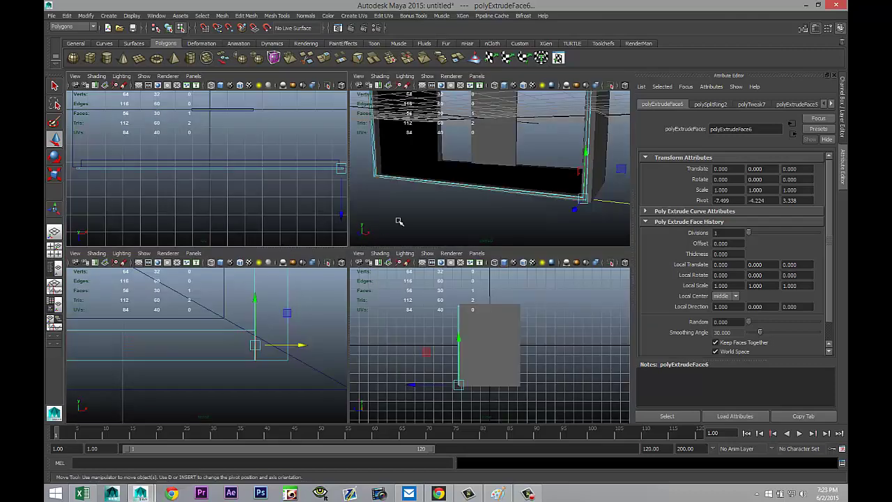
key("space")
left_click_drag(312, 337, 335, 347, "alt")
left_click(335, 346)
scroll(377, 244, "up", 3)
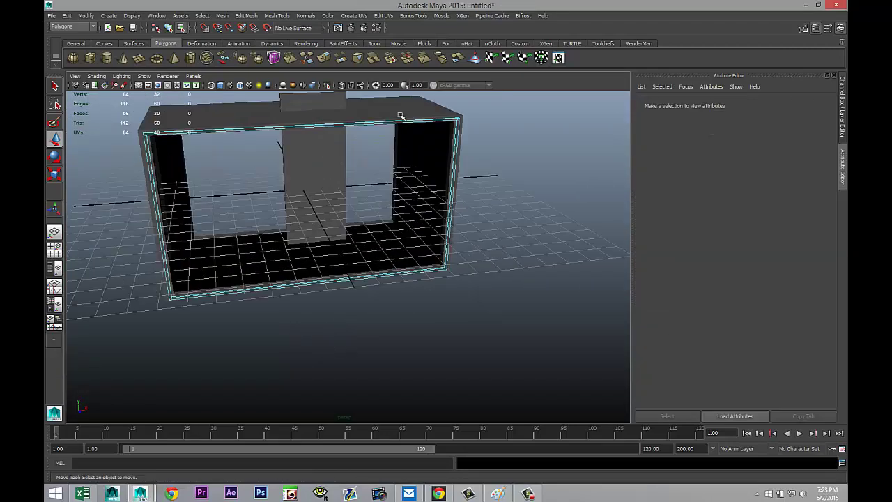
right_click_drag(401, 115, 433, 106)
scroll(427, 309, "down", 3)
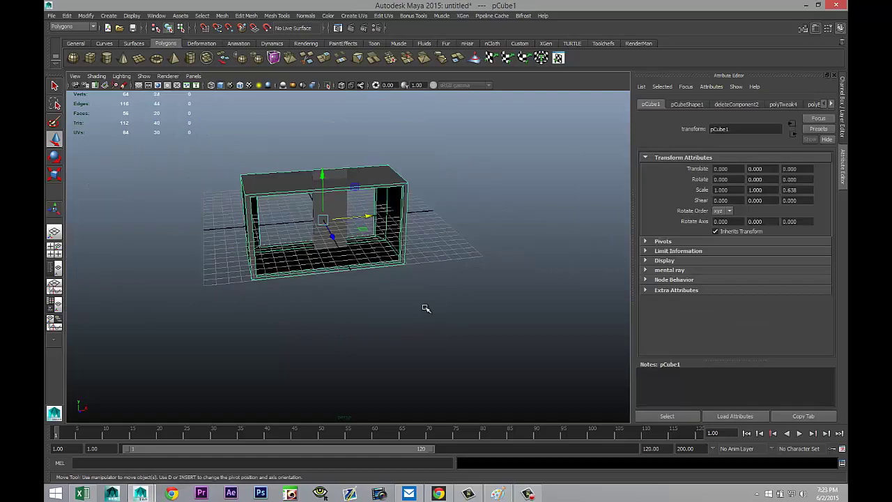
scroll(370, 313, "up", 5)
left_click_drag(370, 313, 401, 332, "alt")
left_click(418, 354)
Select the narrow panel and, using the top view, move it along Z to about 2.941, just behind the front frame
scroll(400, 255, "down", 5)
scroll(405, 251, "up", 3)
middle_click_drag(405, 251, 406, 344, "alt")
key("w")
left_click(354, 259)
left_click_drag(386, 289, 456, 298)
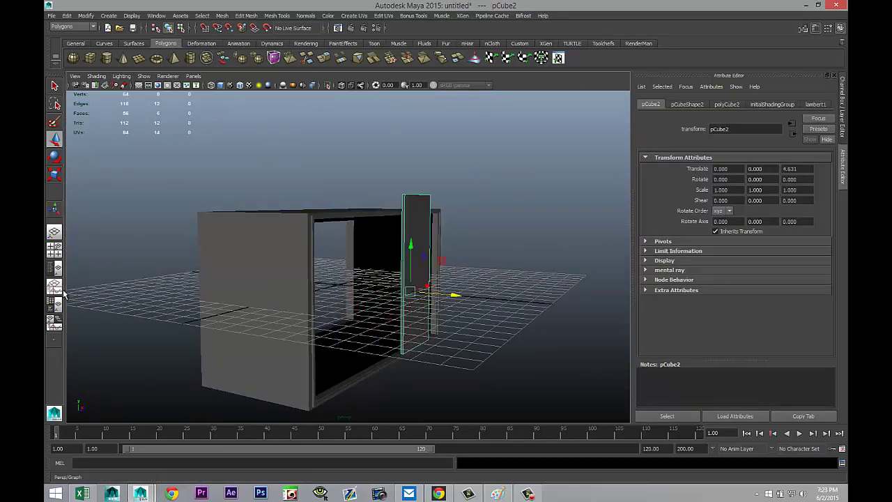
left_click(56, 251)
key("space")
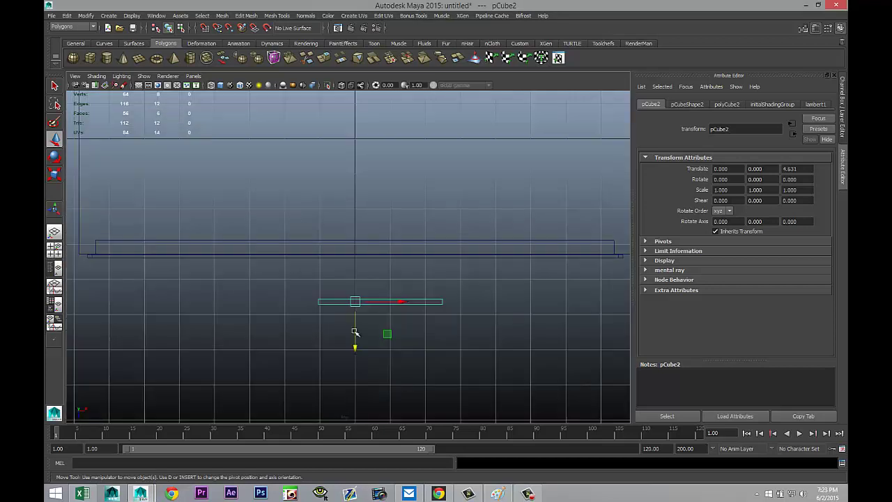
left_click_drag(355, 347, 355, 290)
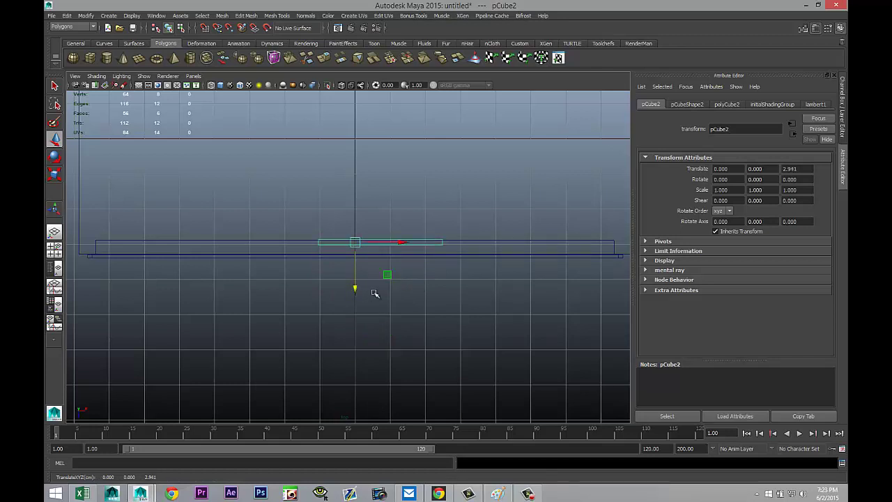
Move the narrow panel along X to about 4.839 and, in the front view, down along Y to about -0.930
left_click_drag(403, 243, 573, 243)
key("space")
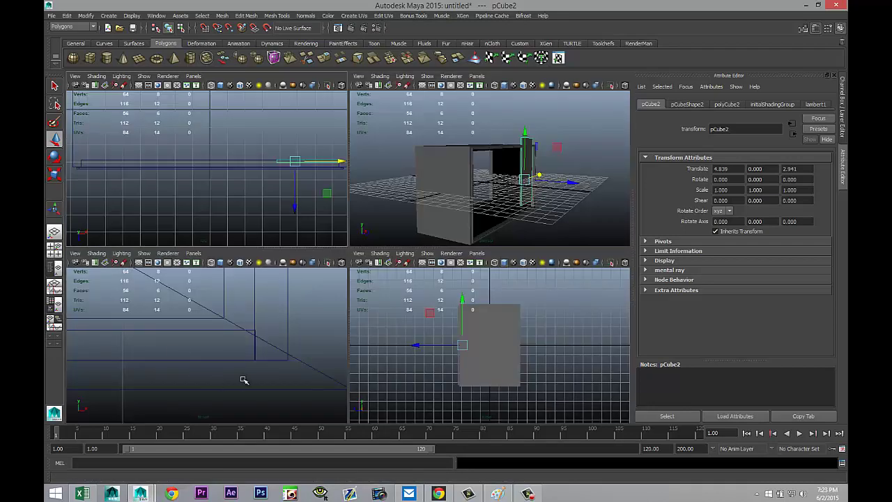
key("space")
scroll(270, 363, "down", 5)
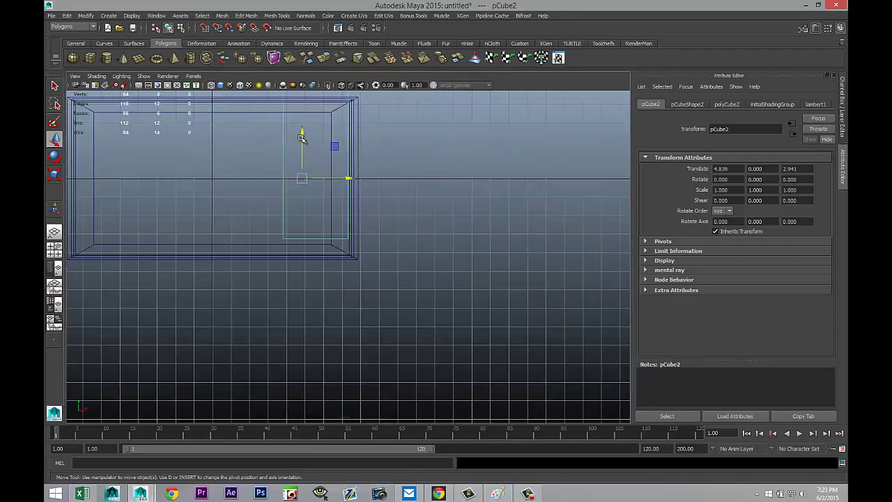
left_click_drag(302, 138, 300, 153)
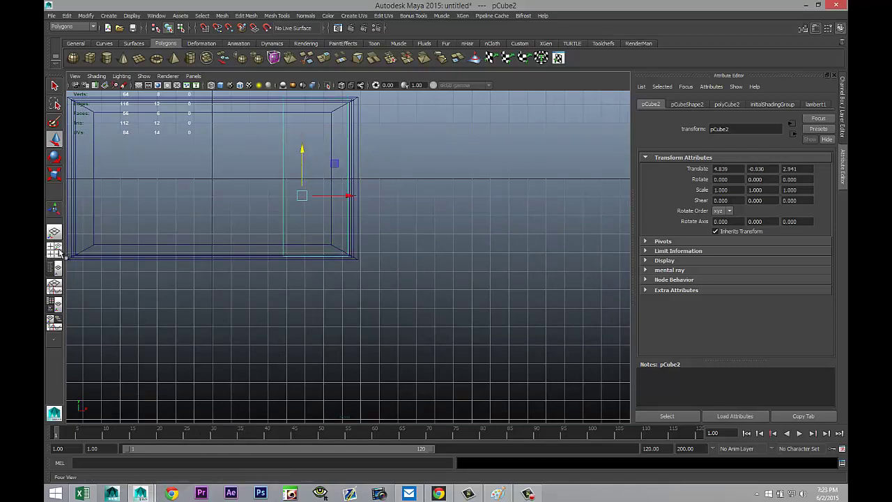
Examine the narrow panel's fit inside the right end of the front frame from several angles in the perspective view
key("space")
key("space")
scroll(464, 279, "up", 8)
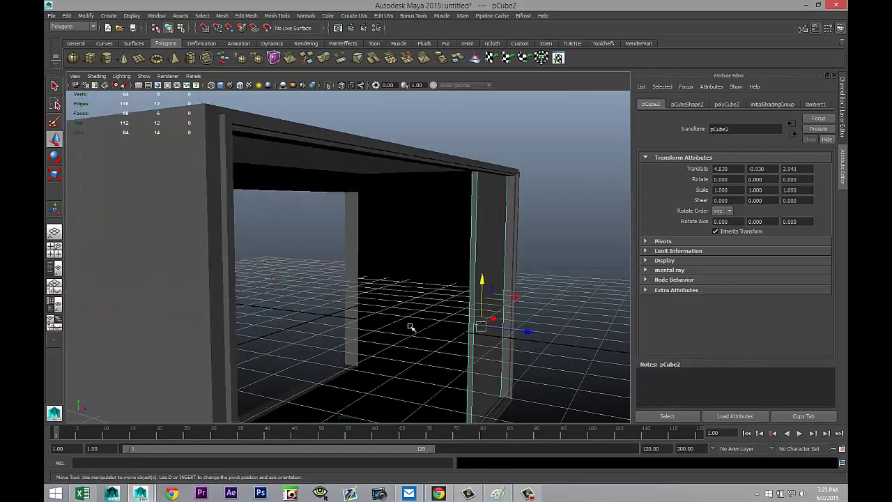
left_click_drag(379, 279, 425, 235, "alt")
middle_click_drag(425, 235, 398, 329, "alt")
scroll(398, 329, "down", 4)
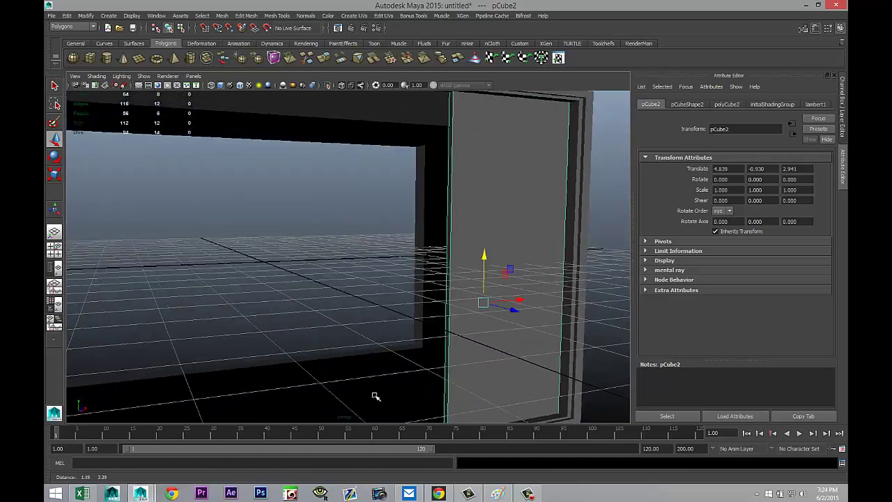
scroll(416, 292, "down", 3)
left_click_drag(414, 293, 327, 299, "alt")
middle_click_drag(327, 299, 341, 296, "alt")
scroll(281, 321, "down", 5)
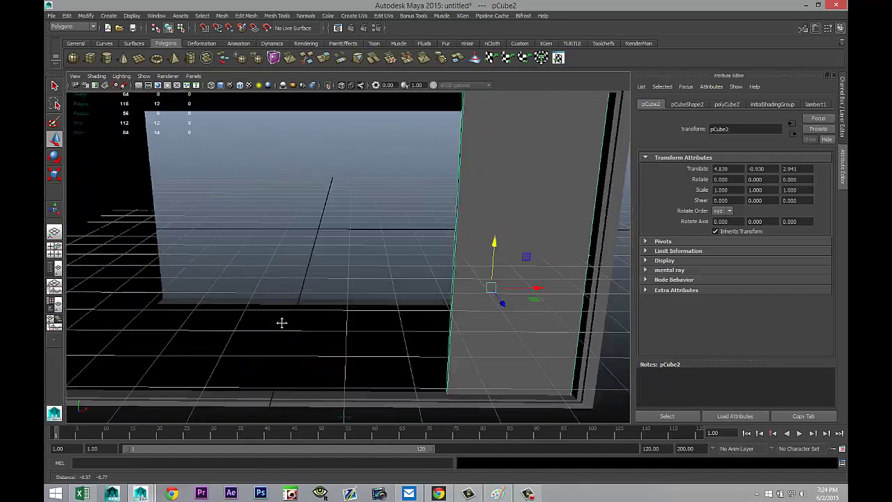
scroll(251, 302, "down", 3)
left_click_drag(235, 317, 254, 314, "alt")
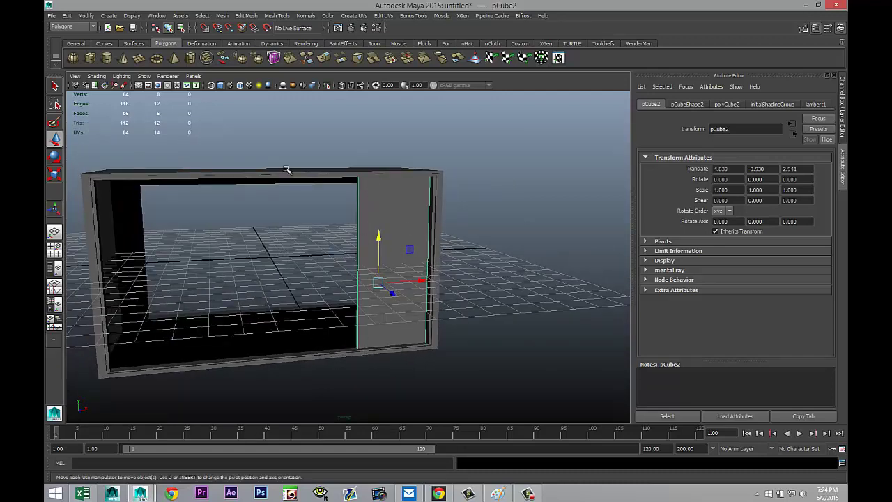
Create a thin horizontal polygon bar in front of the cabinet and move it along X to about 4.592 in the front view
left_click(90, 58)
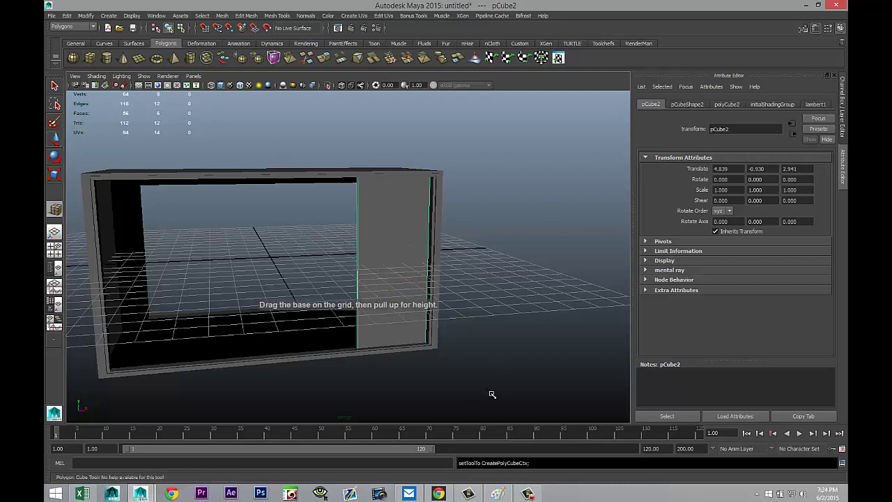
mouse_move(461, 384)
left_mouse_down()
mouse_move(594, 370)
mouse_move(593, 356)
mouse_move(585, 389)
mouse_move(530, 377)
mouse_move(472, 383)
left_mouse_up()
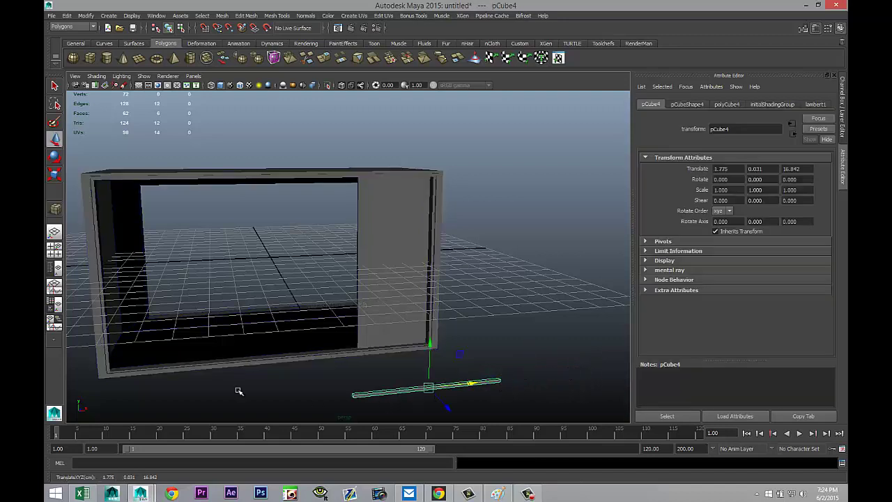
left_click(56, 257)
key("space")
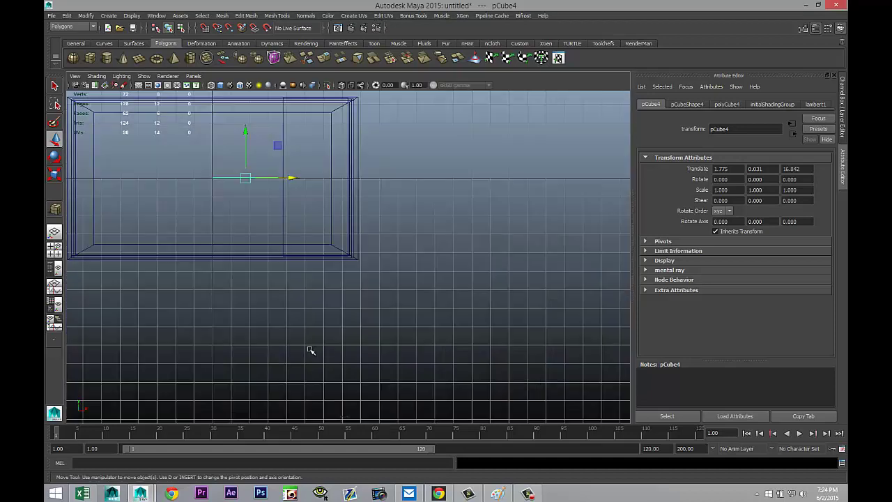
left_click_drag(291, 177, 344, 186)
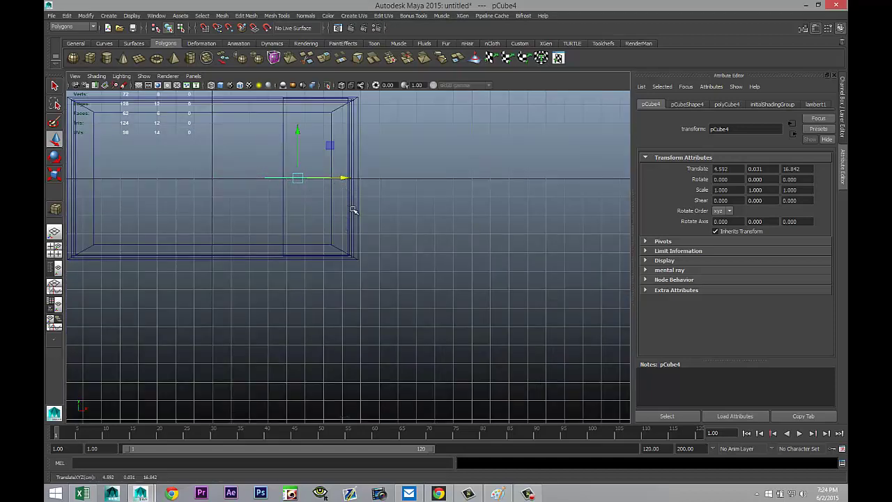
Fine-tune the thin bar's position along X to about 5.736, with its left end just inside the narrow panel's left edge
key("space")
key("space")
mouse_move(486, 269)
left_mouse_down("alt")
mouse_move(454, 274)
mouse_move(422, 270)
mouse_move(422, 261)
mouse_move(476, 276)
left_mouse_up("alt")
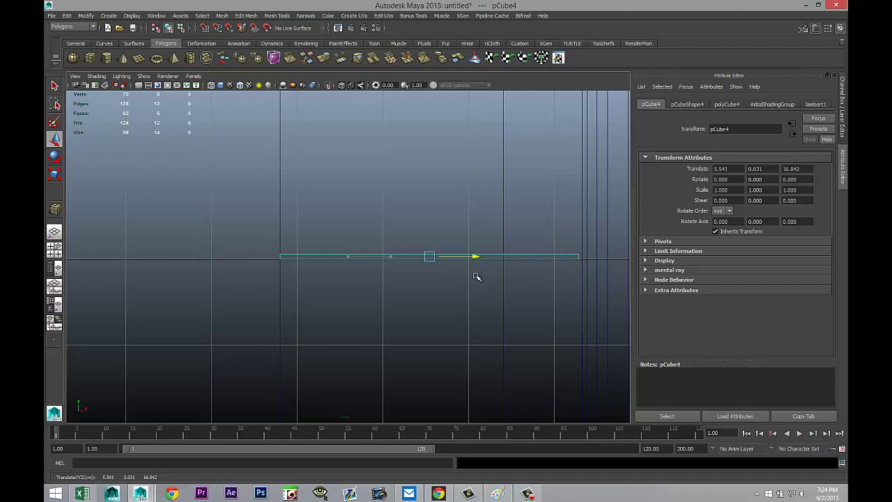
left_click_drag(476, 277, 494, 287)
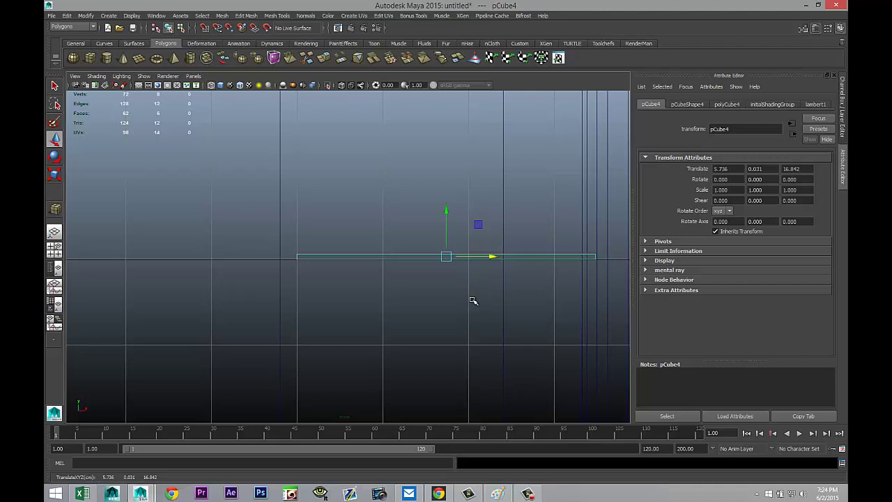
In vertex mode, select the bar's right-end vertices and move them inward along X to about 6.993, shortening it to fit the panel
key("5")
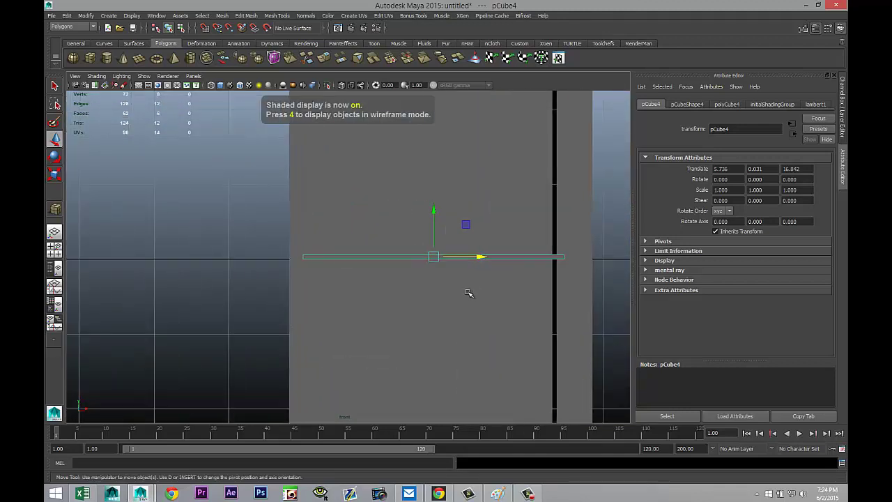
right_click(559, 257)
left_click(555, 254)
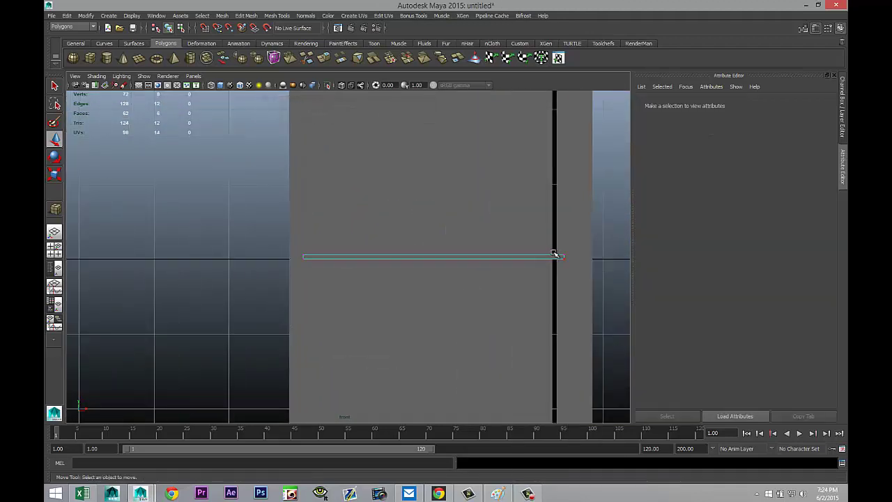
left_click_drag(550, 240, 574, 260)
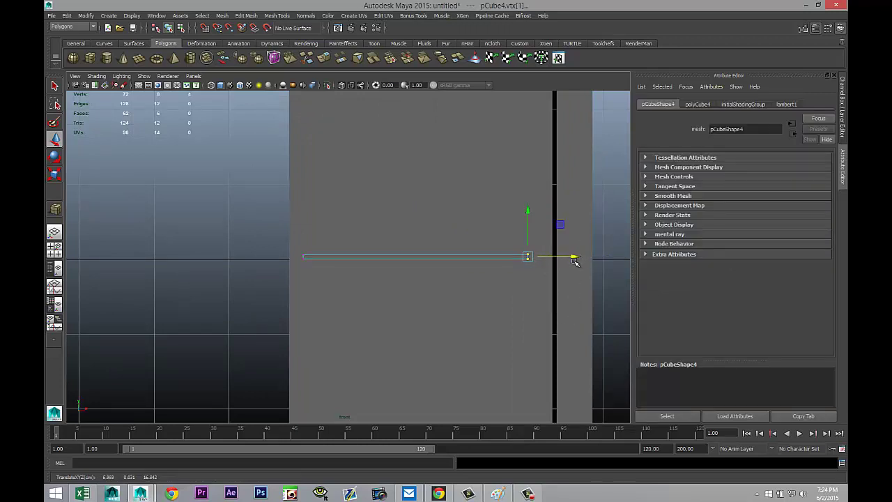
key("4")
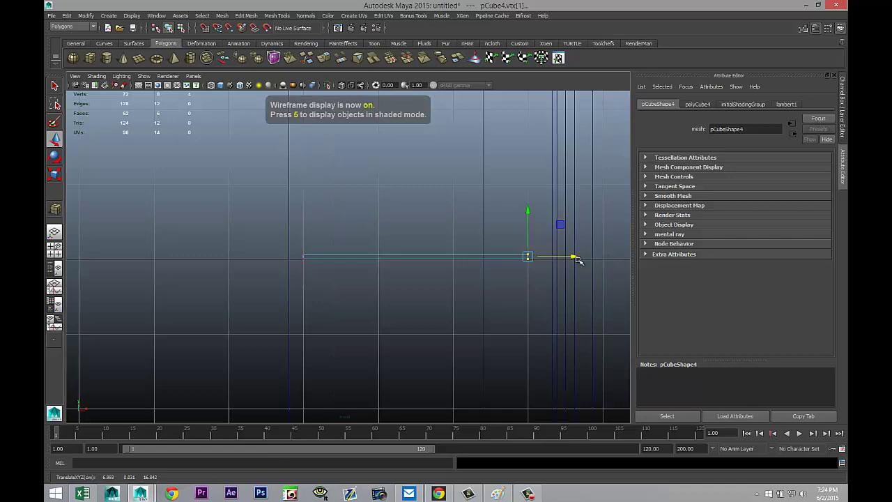
Return the bar to object mode in the perspective view and move it along Z to about 3.064, against the panel's front
left_click(56, 248)
key("space")
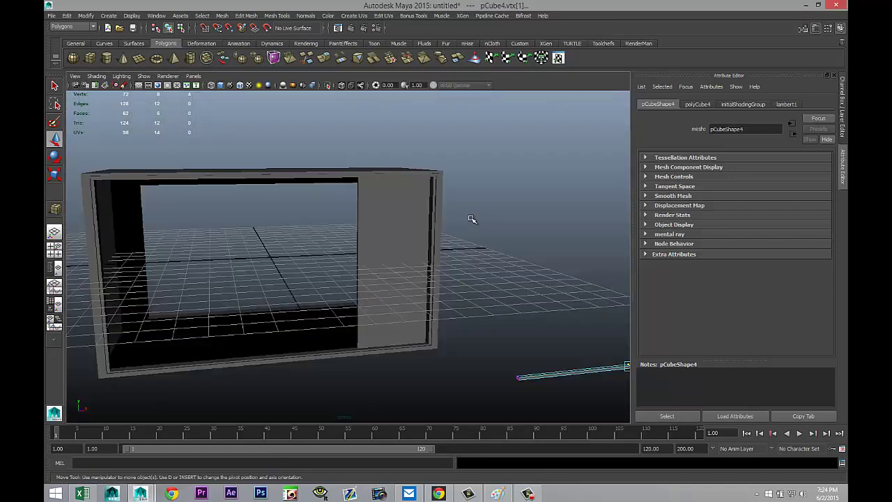
scroll(473, 220, "down", 3)
left_click_drag(377, 270, 394, 283, "alt")
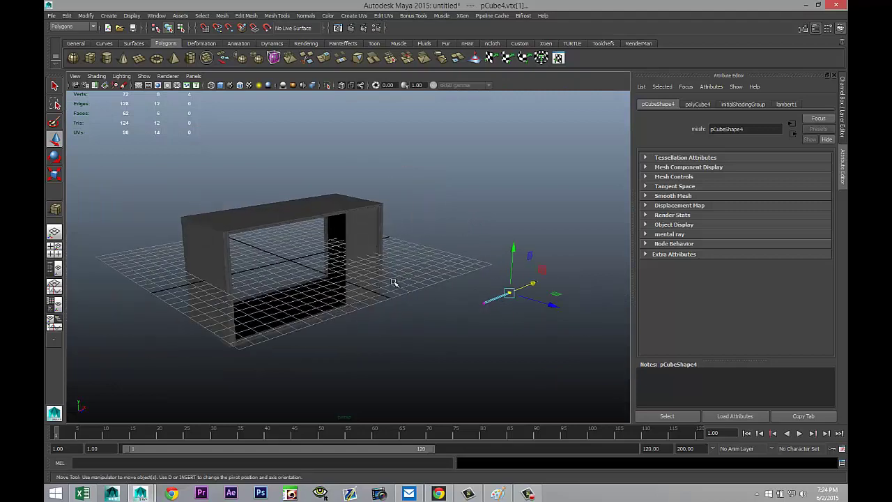
right_click_drag(490, 302, 524, 268)
left_click_drag(534, 312, 404, 307)
key("f")
left_click_drag(396, 253, 370, 327)
middle_click_drag(370, 327, 374, 328, "alt")
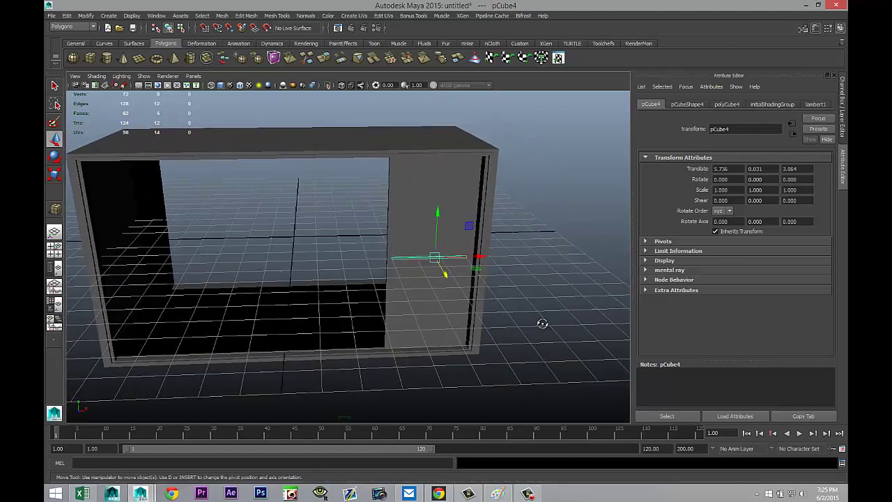
mouse_move(543, 324)
left_mouse_down("alt")
mouse_move(534, 314)
mouse_move(542, 317)
left_mouse_up("alt")
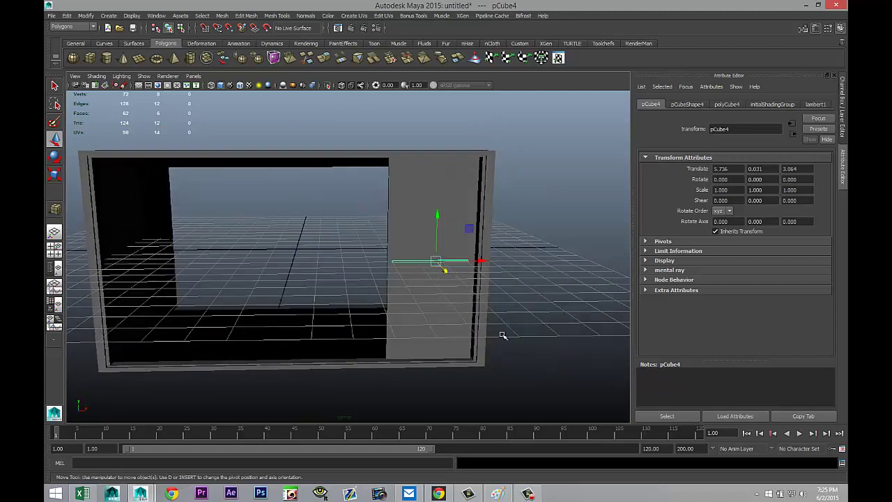
left_click_drag(503, 335, 464, 243, "alt")
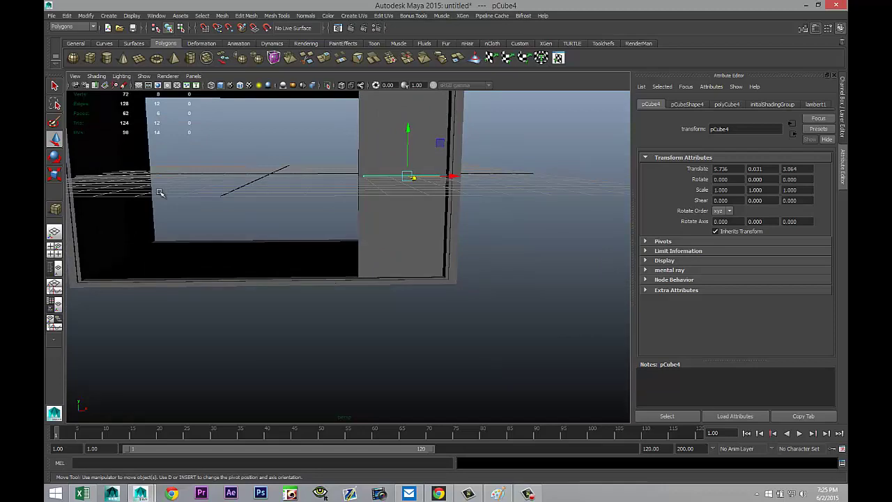
scroll(159, 193, "down", 3)
scroll(122, 199, "up", 2)
left_click_drag(212, 258, 181, 200, "alt")
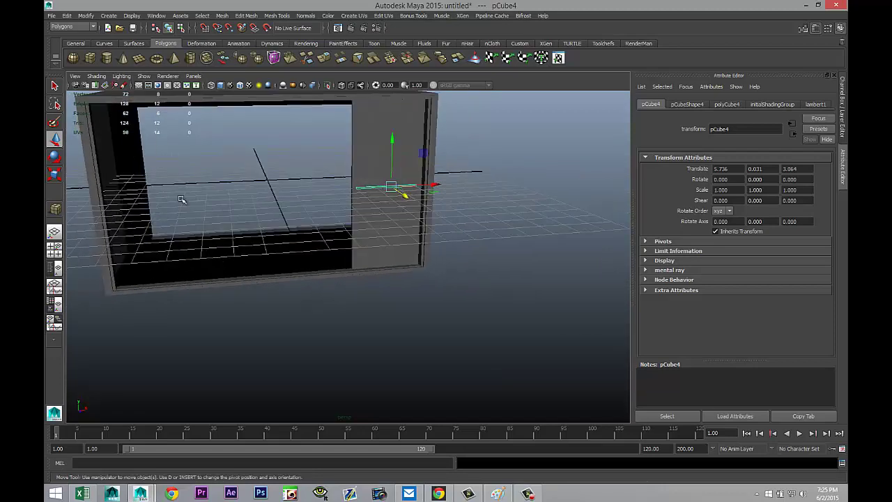
Create a second, thicker horizontal polygon bar in front of the cabinet and frame it
left_click(93, 62)
left_click_drag(333, 357, 492, 348)
left_click_drag(492, 348, 447, 371, "alt")
key("f")
left_click_drag(209, 319, 156, 281, "alt")
In vertex mode, move the new bar's two lower front vertices outward along Z to about 18.830, slanting its front face
mouse_move(136, 255)
right_mouse_down()
mouse_move(143, 241)
mouse_move(141, 257)
right_mouse_up()
left_click(135, 254)
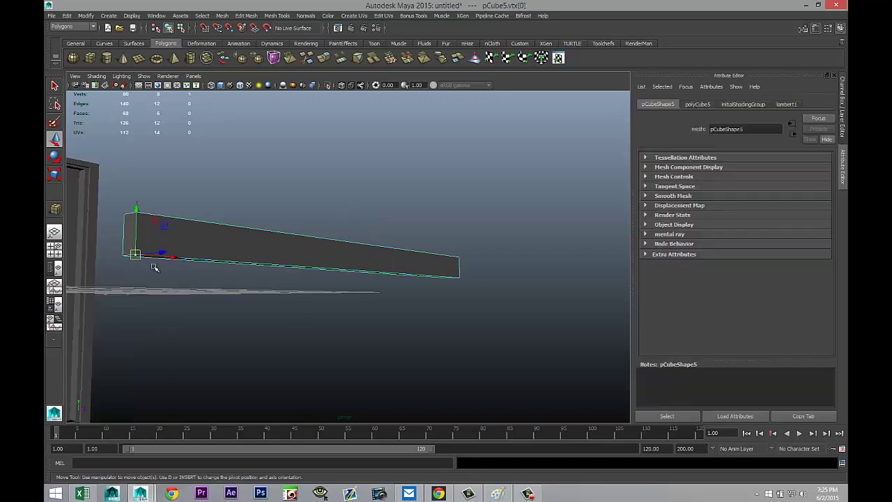
left_click(460, 278, "shift")
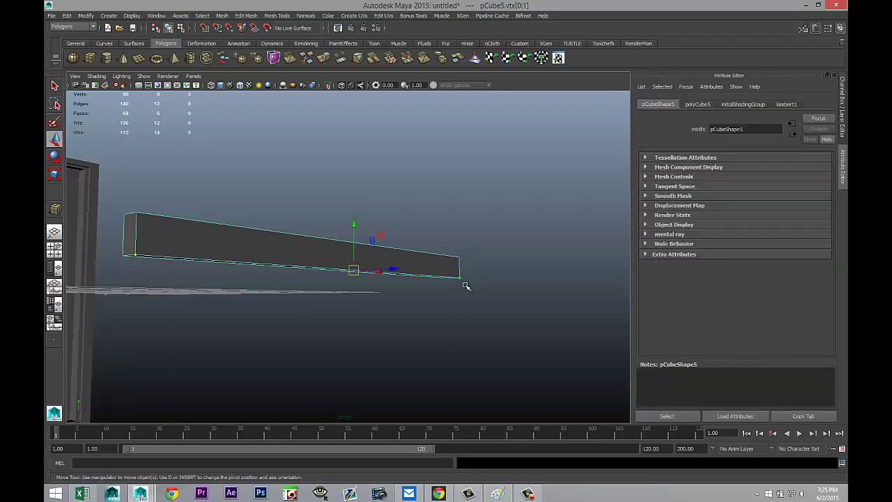
left_click_drag(394, 270, 407, 271)
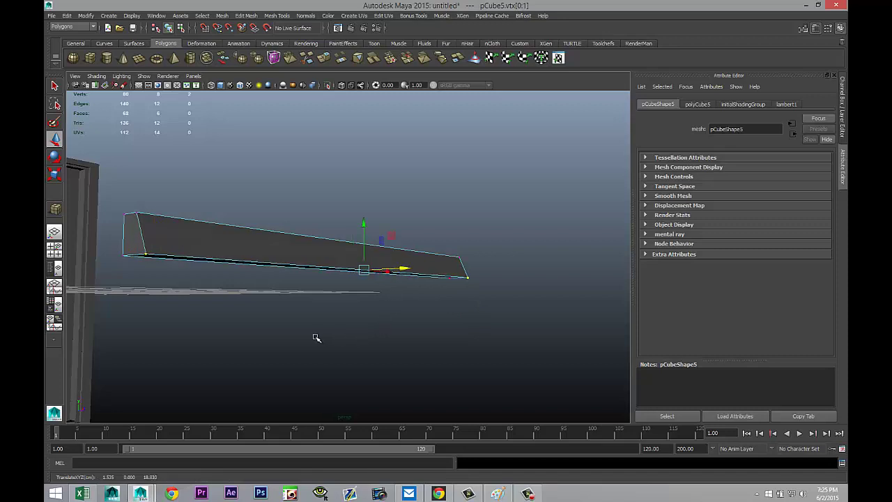
mouse_move(316, 338)
left_mouse_down("alt")
mouse_move(313, 319)
mouse_move(328, 337)
left_mouse_up("alt")
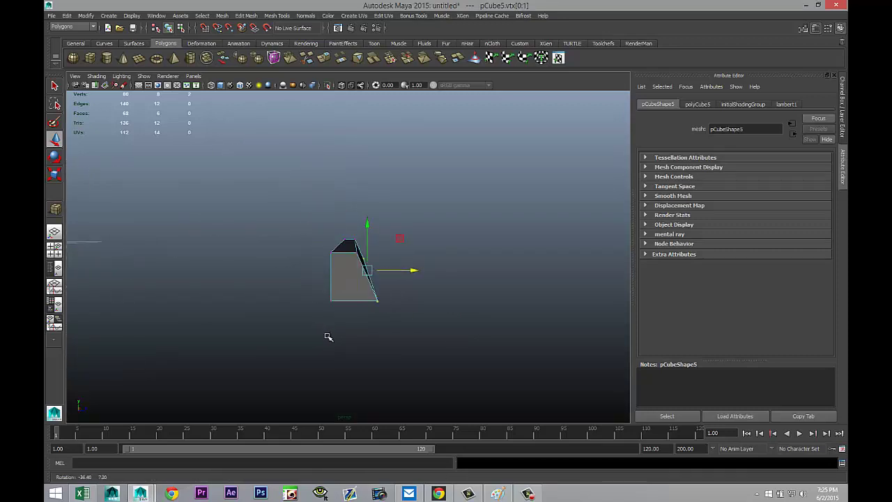
Return the slanted bar to object mode and scale it along Z to about 0.417
right_click_drag(343, 291, 382, 265)
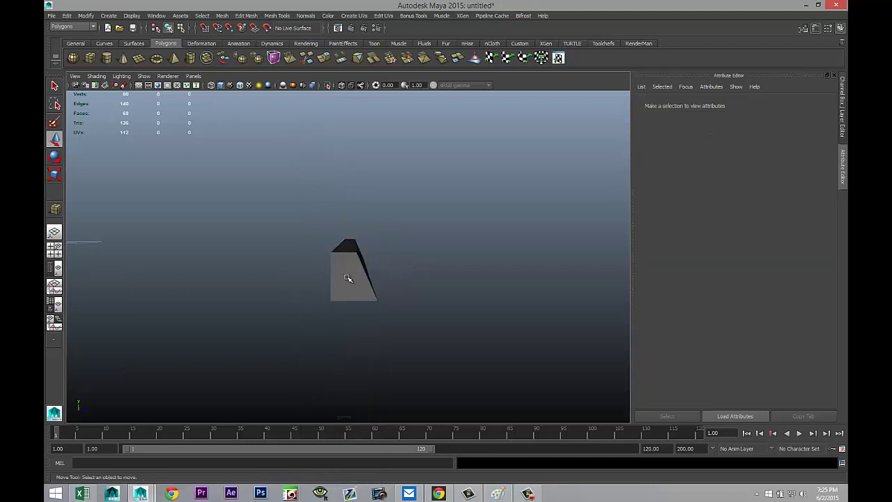
left_click(348, 278)
key("r")
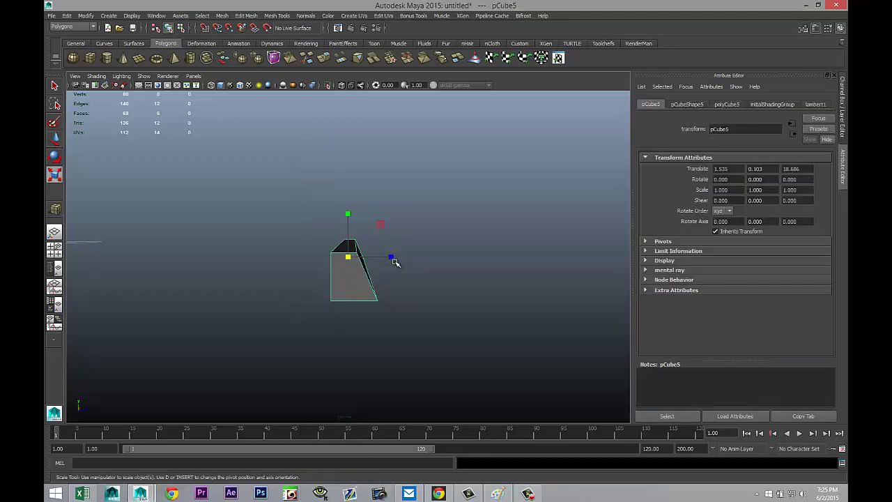
left_click_drag(391, 258, 367, 259)
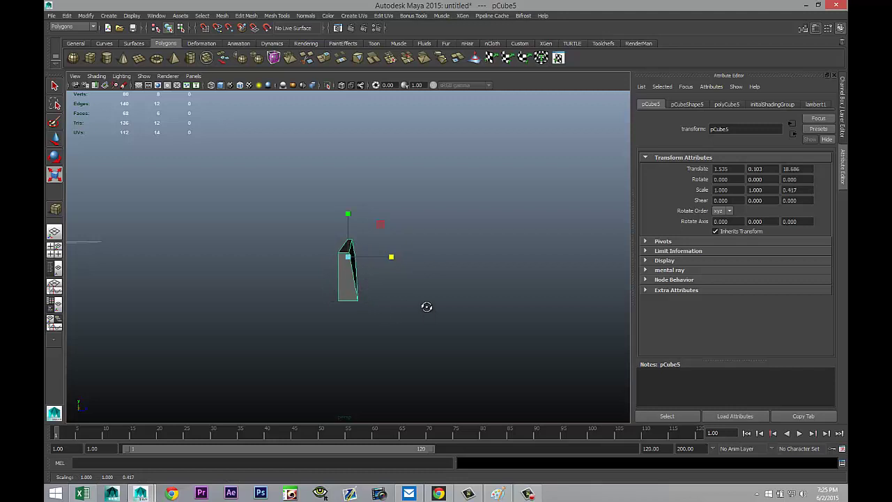
left_click_drag(426, 307, 381, 374, "alt")
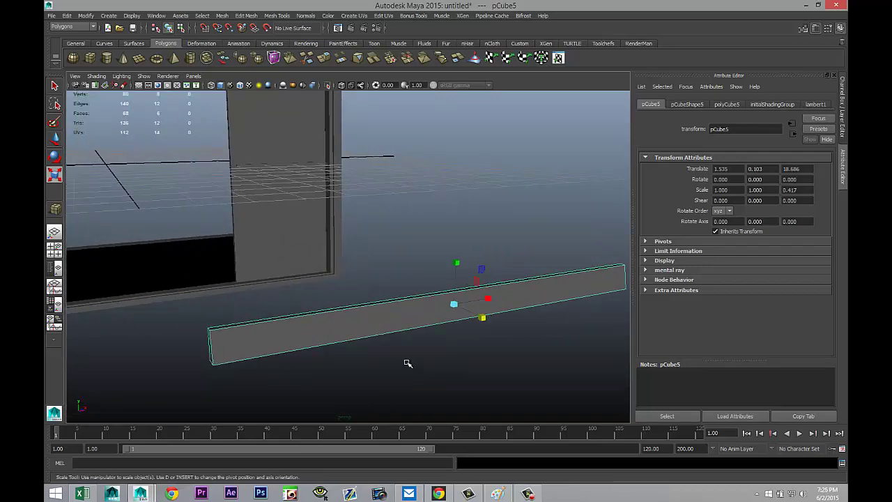
Move the slanted bar along Z to about 3.250, level with the narrow panel's front
scroll(408, 364, "down", 4)
key("w")
left_click_drag(417, 294, 237, 193)
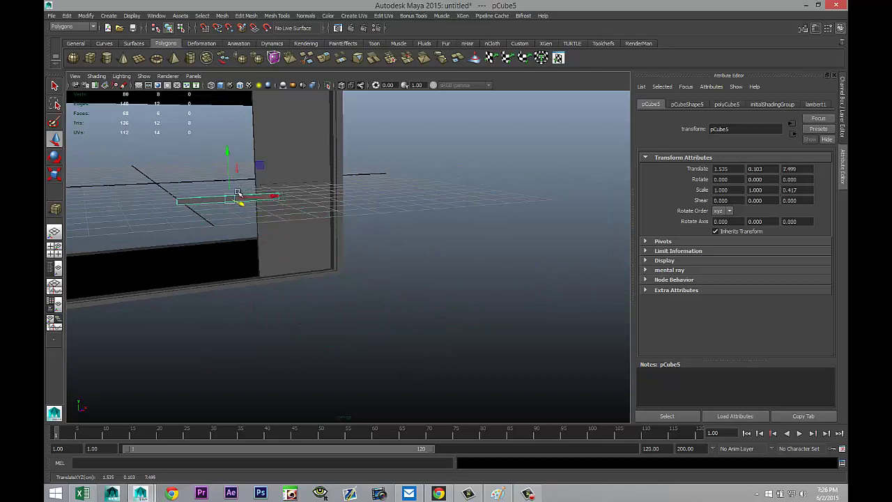
left_click_drag(249, 255, 319, 269, "alt")
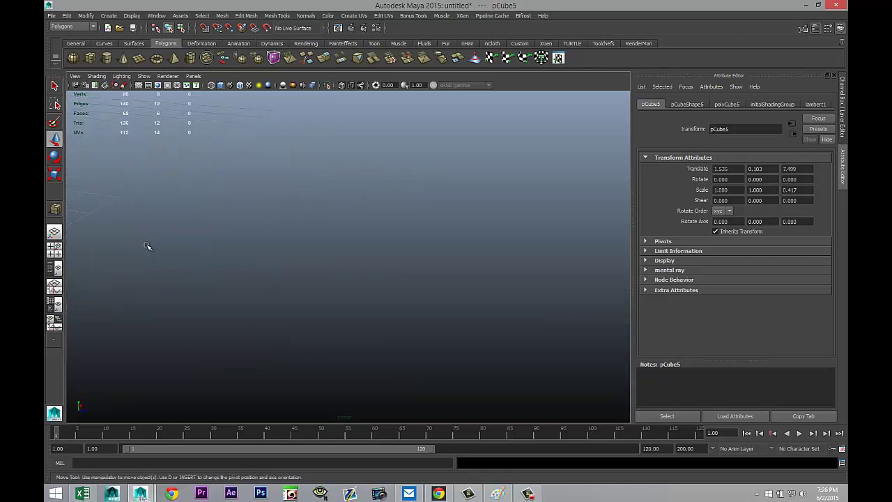
key("f")
left_click_drag(381, 267, 44, 220)
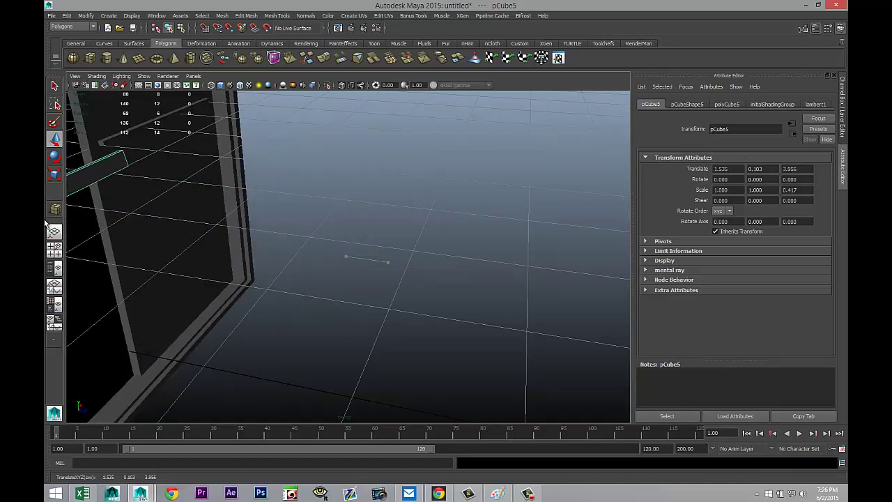
key("f")
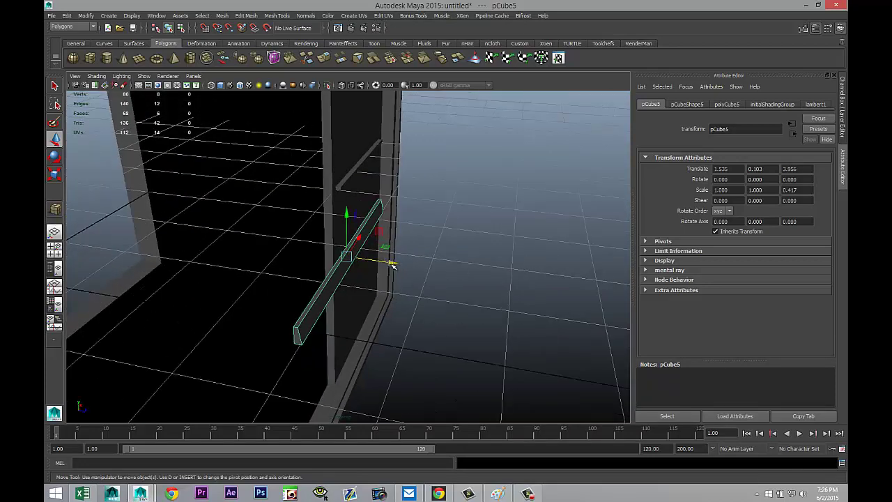
left_click_drag(392, 265, 338, 258)
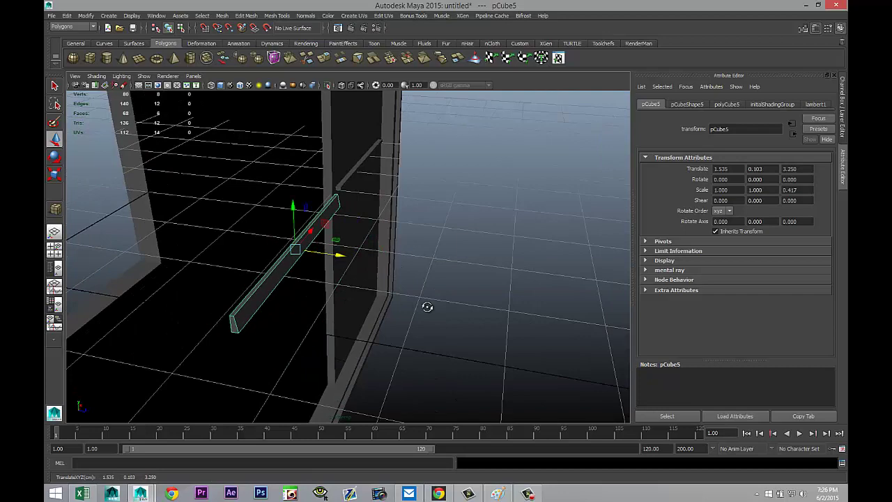
Position the slanted bar just below the thin bar, at about X 5.763 and Y -0.125, with their left ends aligned
left_click_drag(428, 307, 569, 254, "alt")
mouse_move(517, 224)
left_mouse_down()
mouse_move(518, 247)
mouse_move(519, 240)
left_mouse_up()
left_click(55, 249)
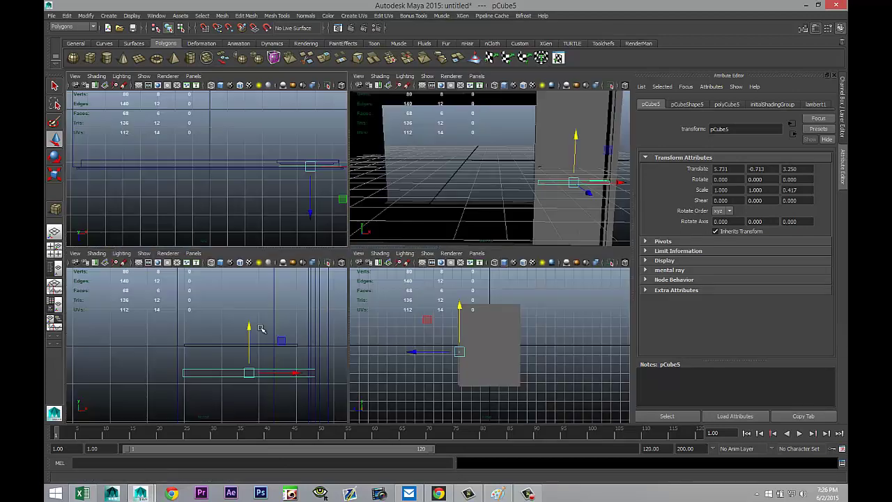
key("space")
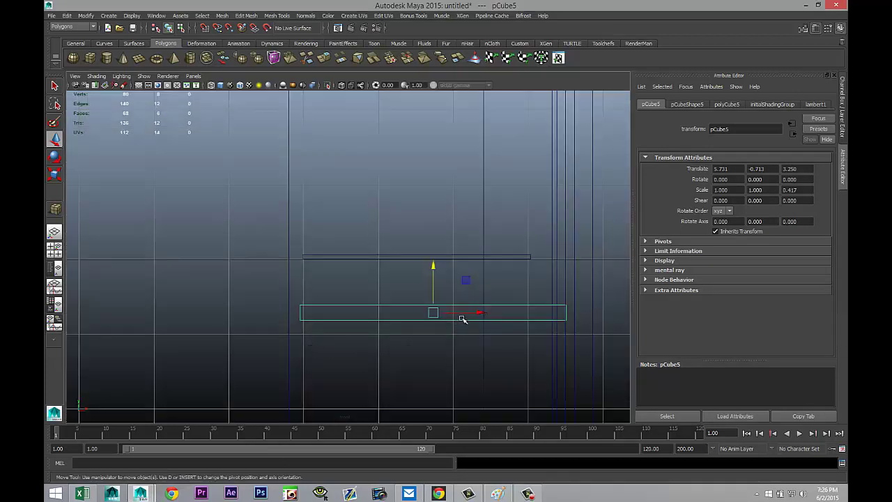
left_click_drag(474, 318, 480, 313)
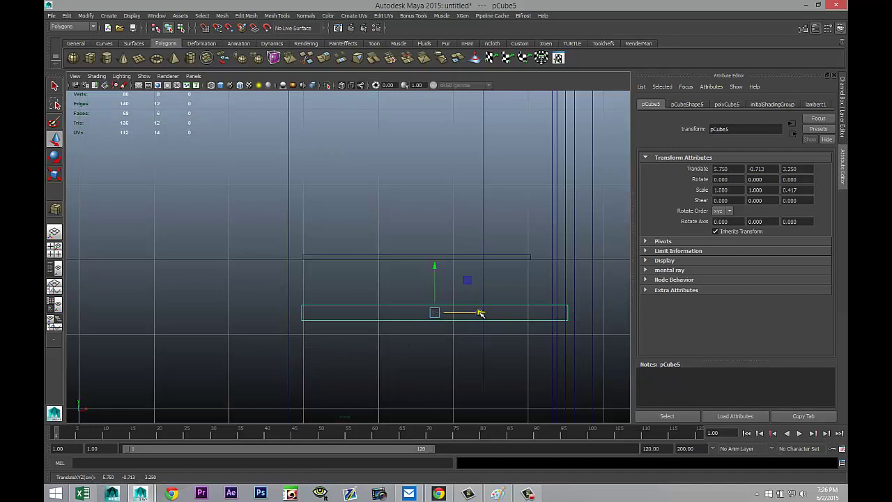
left_click_drag(433, 266, 434, 223)
left_click_drag(474, 272, 480, 268)
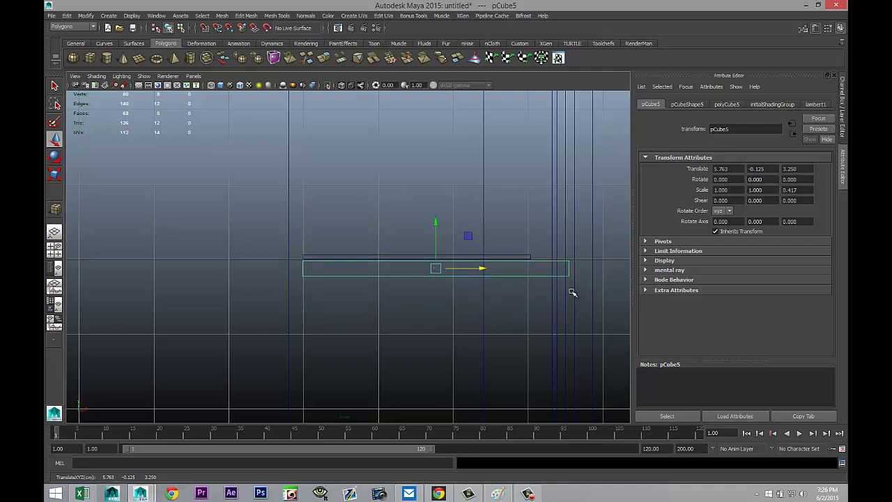
Move the slanted bar's right-end vertices inward along X to about 7.020, and lower the whole bar to about -0.291 in Y
right_click_drag(570, 275, 530, 269)
left_click_drag(555, 247, 583, 309)
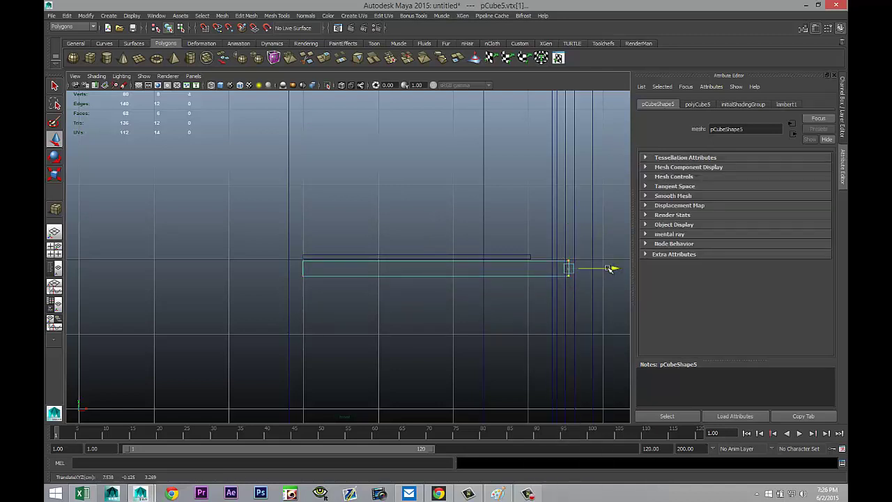
left_click_drag(612, 267, 576, 271)
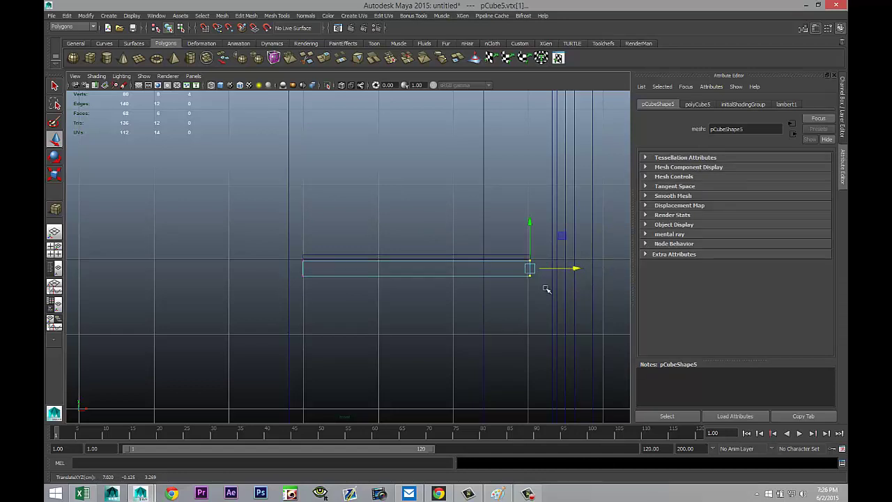
right_click_drag(454, 277, 465, 272)
left_click(452, 274)
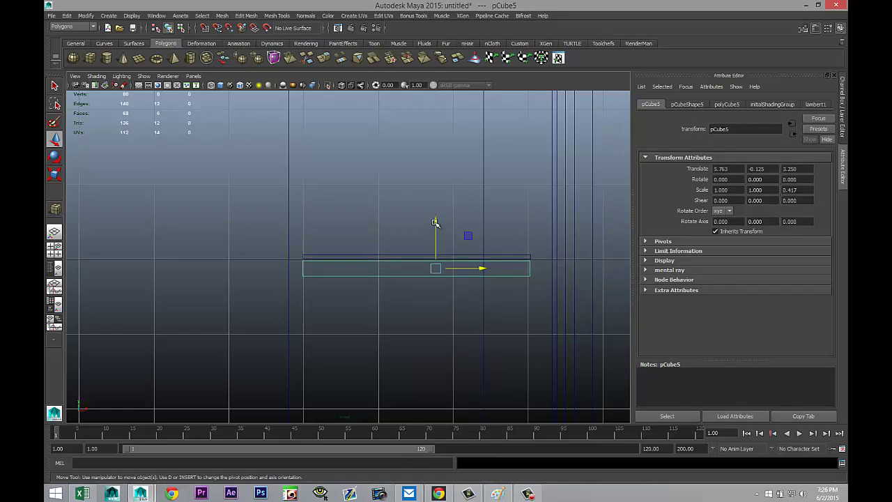
left_click_drag(434, 223, 435, 235)
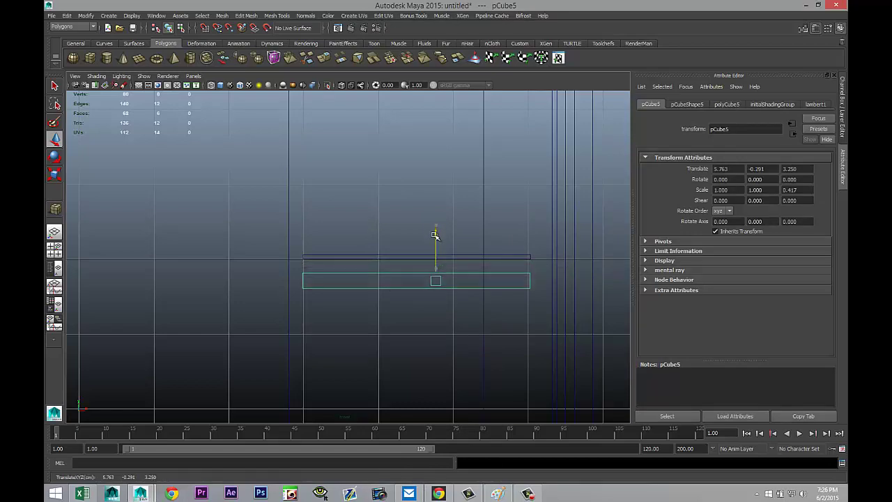
Duplicate the slanted bar and move the copy down along Y to about -0.544
scroll(474, 323, "down", 4)
scroll(476, 329, "up", 3)
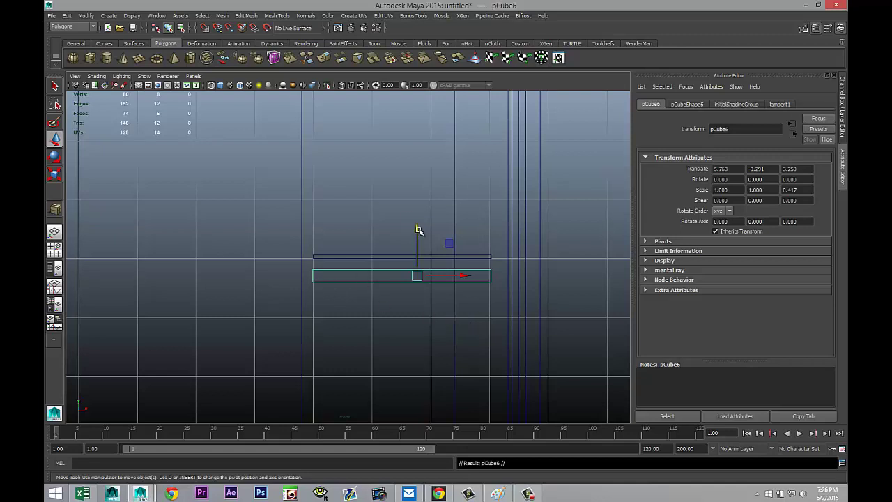
left_click_drag(418, 230, 418, 245)
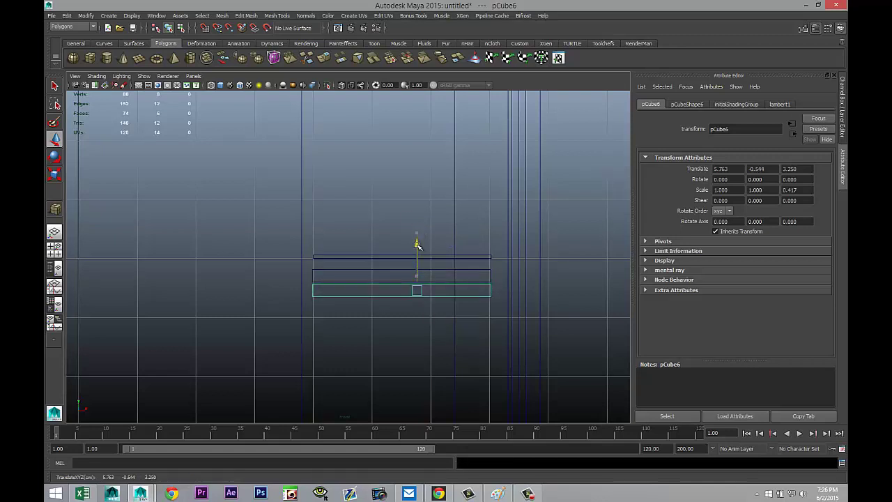
Repeat the duplication with the same downward offset until the slats reach the panel's bottom at about Y -3.830
scroll(207, 307, "down", 4)
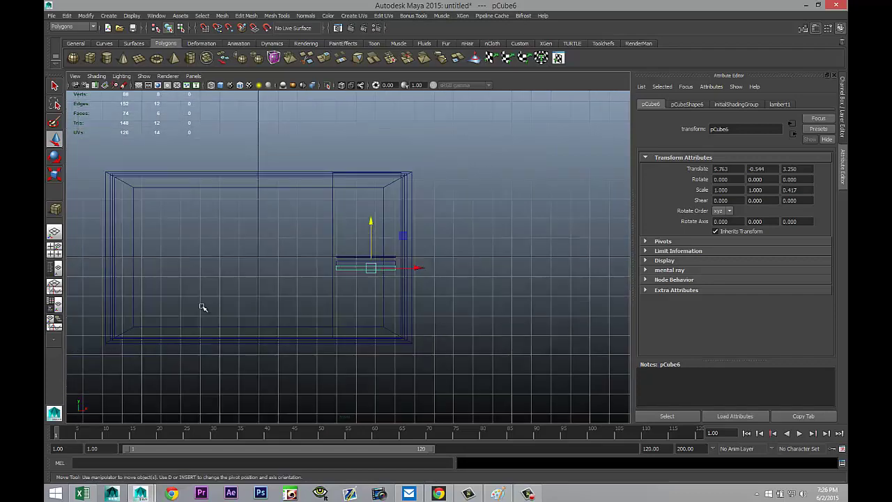
key("shift+d")
key("shift+d")
key("shift+d")
key("shift+d")
key("shift+d")
key("shift+d")
key("shift+d")
key("shift+d")
key("shift+d")
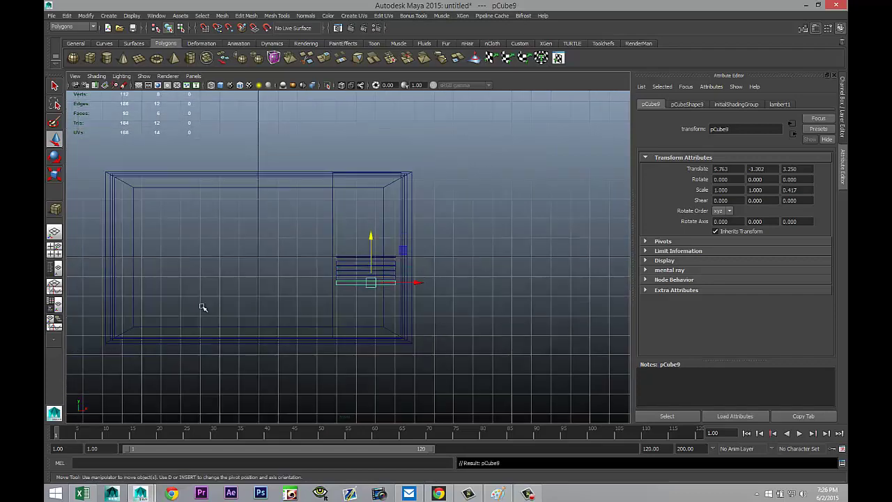
key("shift+d")
key("shift+d")
key("shift+d")
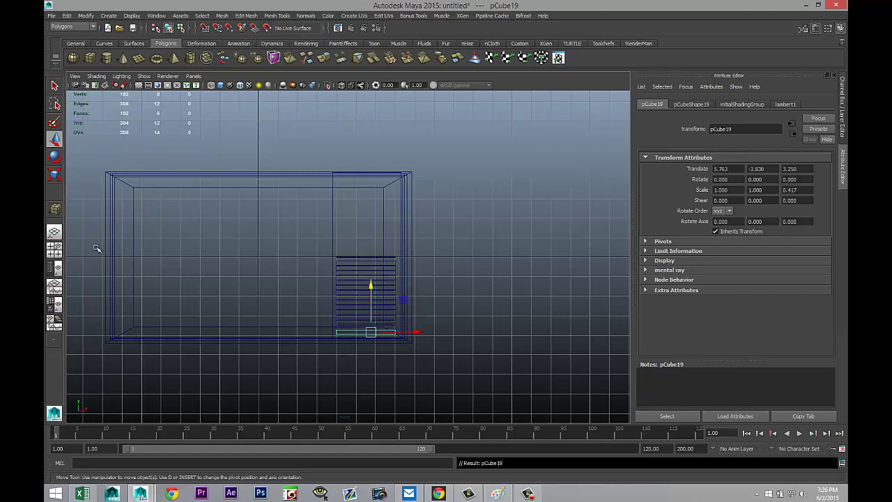
Examine the column of slats and the whole cabinet from several angles in the perspective view
key("space")
key("space")
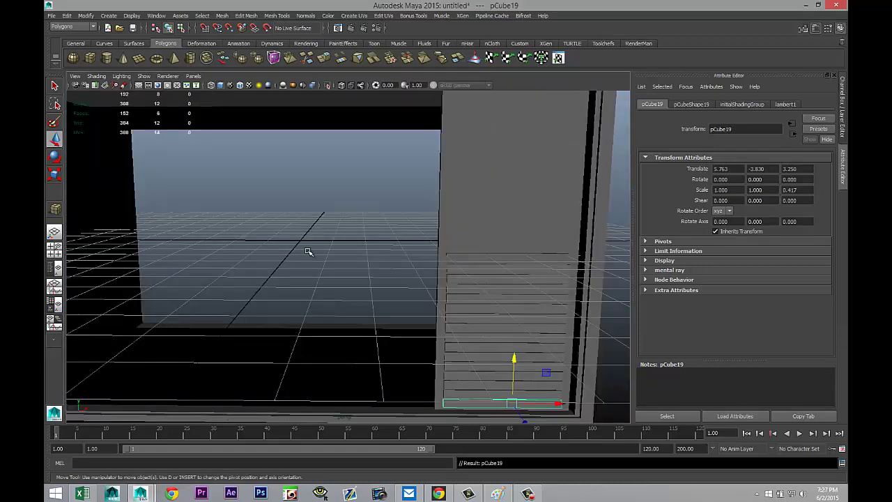
scroll(312, 257, "down", 5)
left_click(561, 193)
left_click_drag(562, 193, 388, 374, "alt")
scroll(390, 372, "up", 3)
scroll(392, 370, "down", 8)
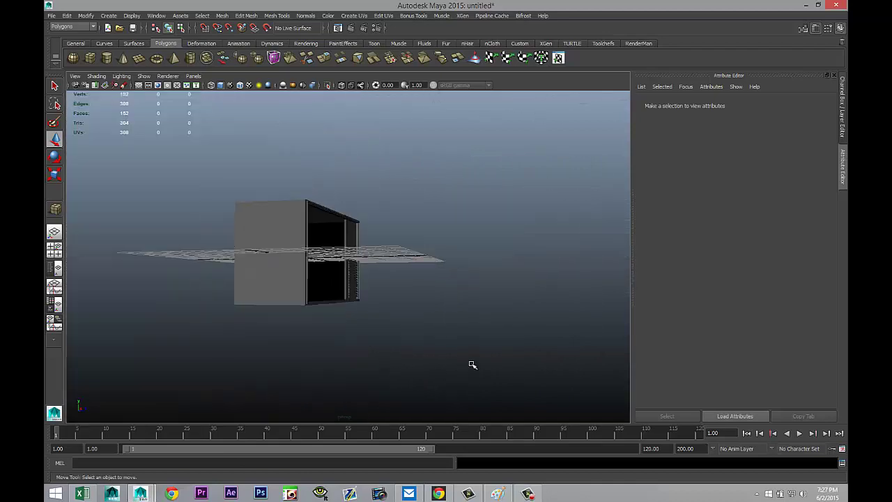
left_click_drag(473, 364, 384, 379, "alt")
Group all the cabinet parts and raise the group along Y to about 5.325, so it stands on the grid
left_click_drag(189, 152, 568, 436)
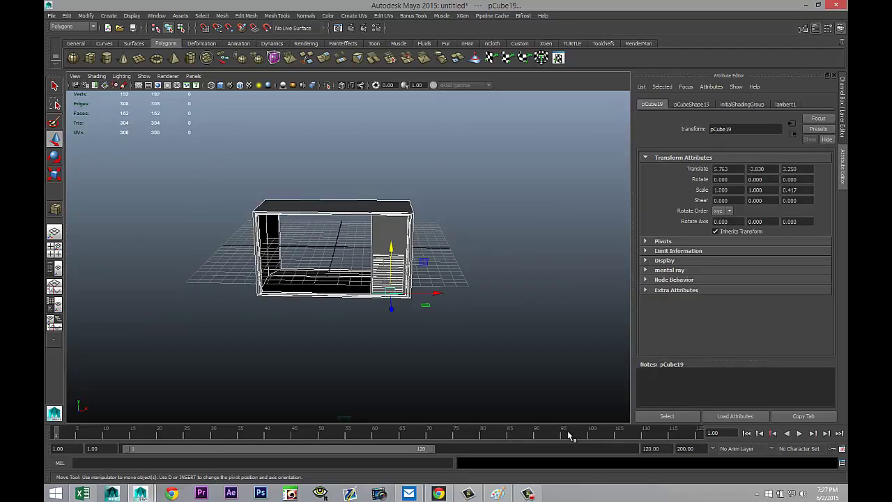
key("ctrl+g")
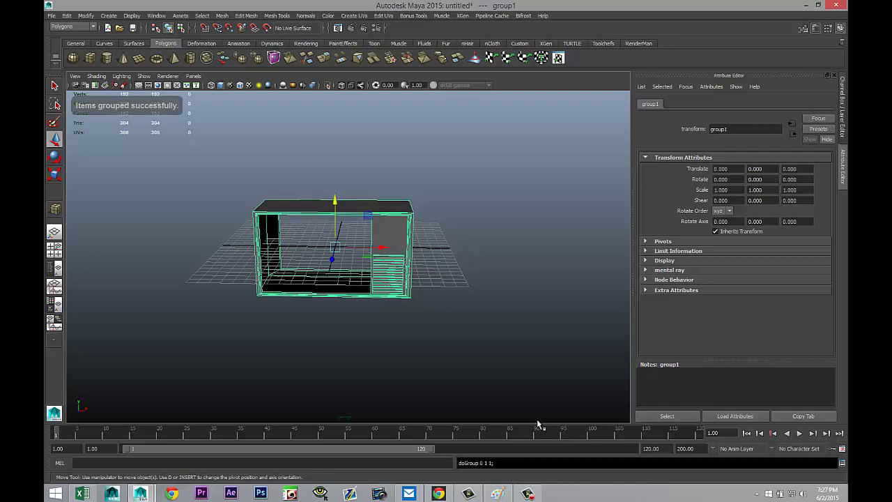
left_click_drag(334, 201, 334, 116)
left_click_drag(307, 308, 363, 280, "alt")
left_click_drag(354, 250, 354, 297)
left_click_drag(454, 350, 390, 281, "alt")
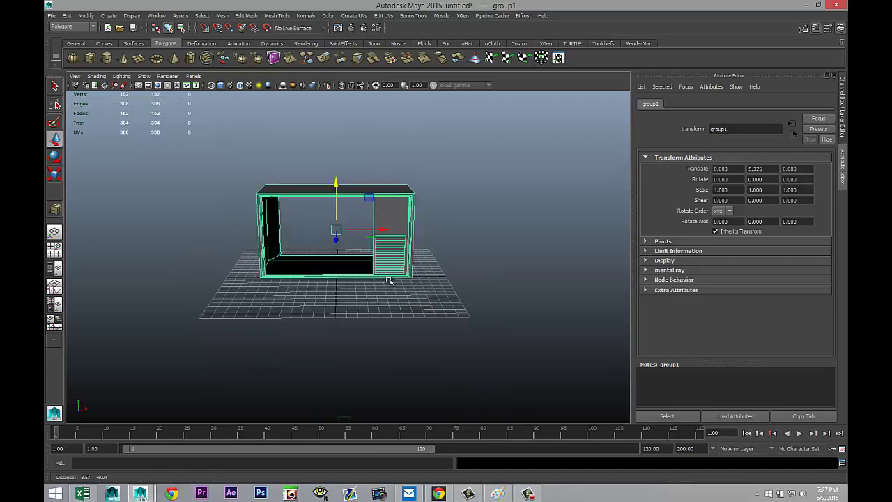
Deselect the group and examine the raised cabinet and its slatted panel from different distances and angles
right_click_drag(391, 281, 486, 371, "alt")
left_click(469, 334)
scroll(406, 303, "up", 3)
left_click_drag(406, 302, 383, 361, "alt")
scroll(384, 361, "down", 3)
scroll(385, 360, "down", 2)
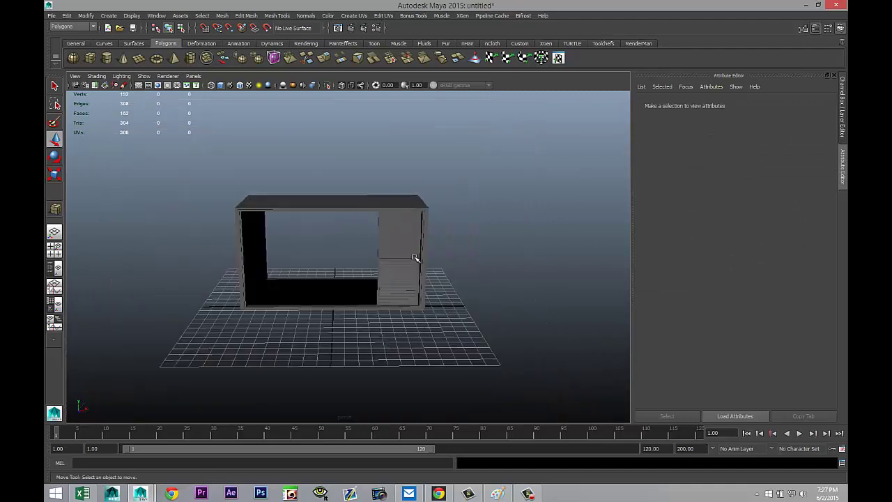
scroll(408, 245, "down", 2)
scroll(402, 245, "up", 4)
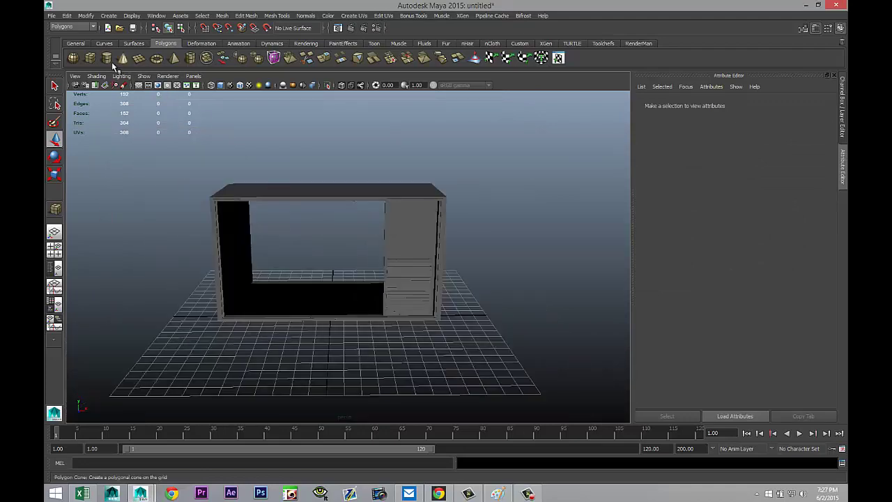
Create a flat polygon box and place it over the panel's upper part at about 4.380, 7.022, 3.034, framed in the front view
left_click(90, 58)
left_click_drag(364, 382, 439, 338)
left_click_drag(295, 334, 499, 362, "alt")
left_click_drag(481, 305, 377, 294)
left_click_drag(334, 249, 334, 178)
left_click(52, 248)
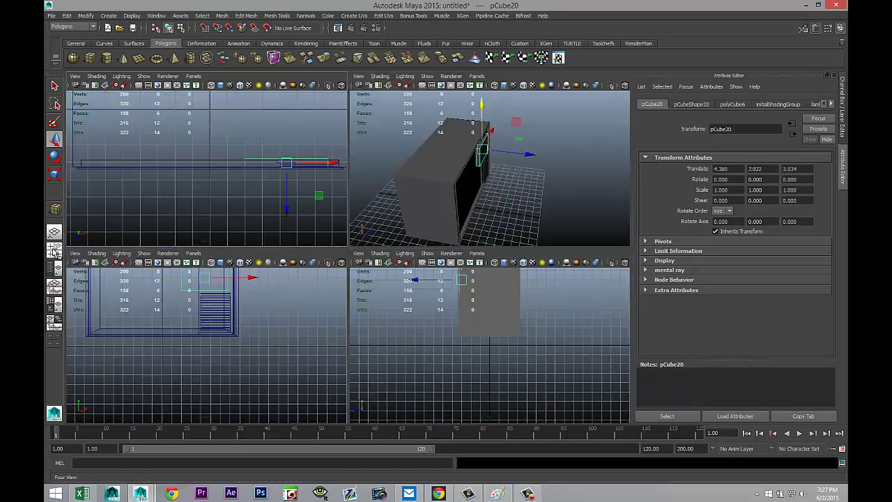
key("space")
key("f")
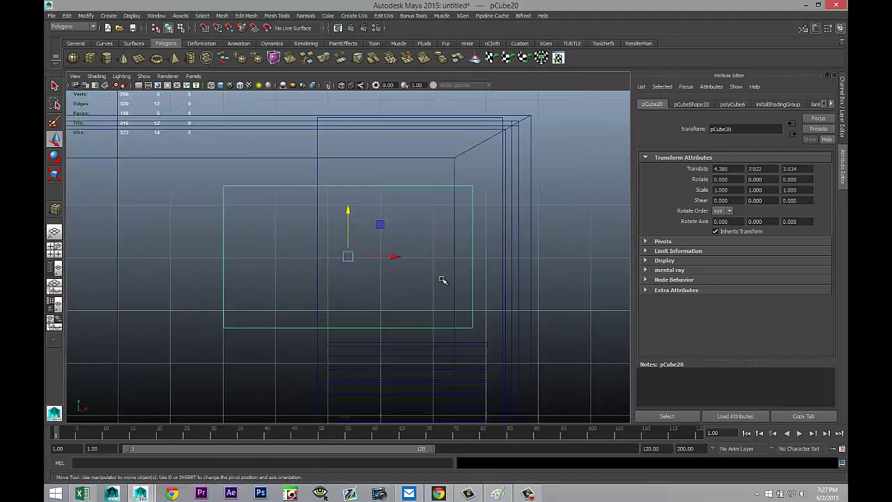
Move the flat box to about X 4.854, Y 8.042 and pull its left vertices in to line up with the slats' left edge
left_click_drag(348, 212, 355, 161)
left_click_drag(396, 202, 420, 205)
right_click_drag(246, 190, 226, 195)
left_click_drag(238, 123, 278, 318)
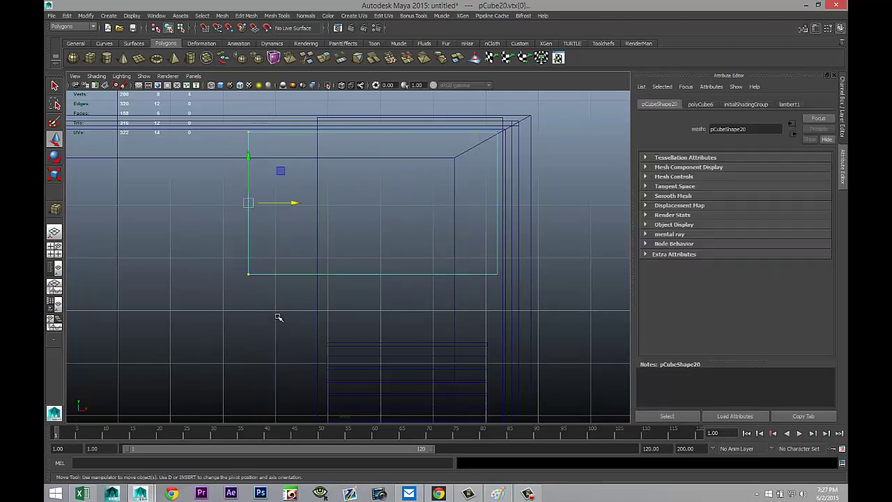
left_click_drag(294, 205, 373, 215)
mouse_move(412, 275)
right_mouse_down()
mouse_move(448, 260)
mouse_move(428, 272)
right_mouse_up()
left_click(428, 278)
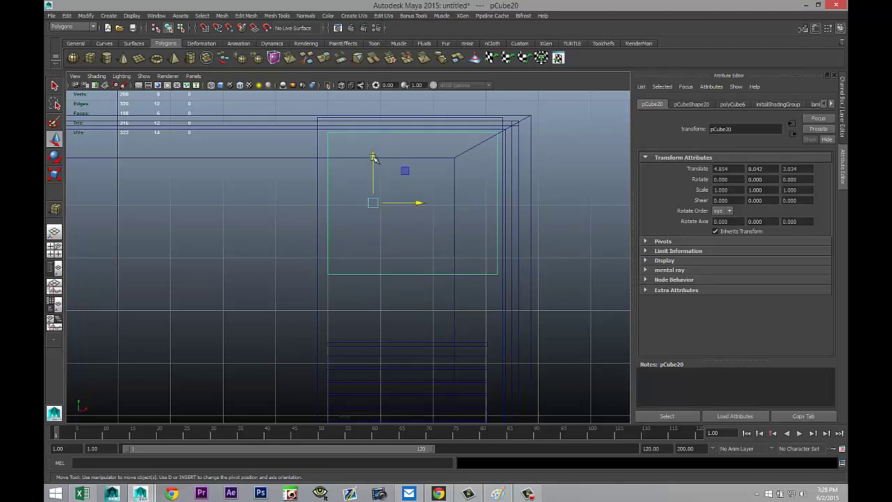
Lower the box onto the top of the slat column and align it sideways, at about 4.836, 6.767, 3.034
left_click_drag(373, 157, 374, 224)
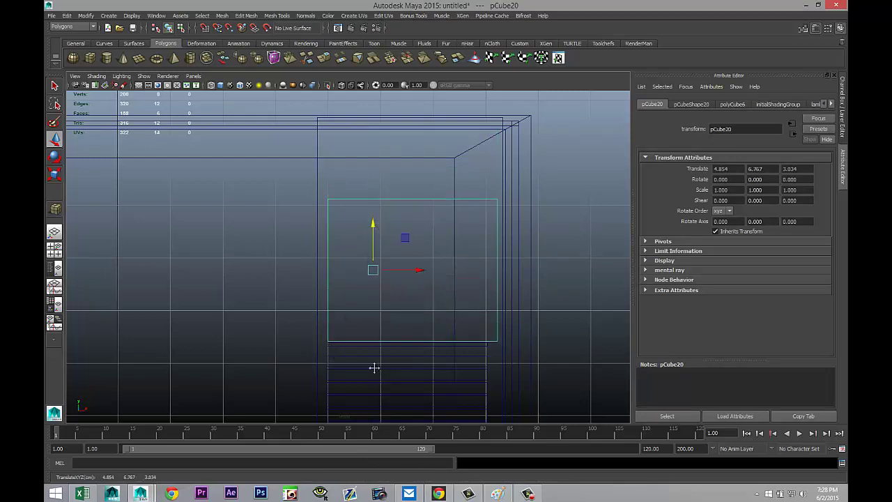
middle_click_drag(375, 368, 393, 261, "alt")
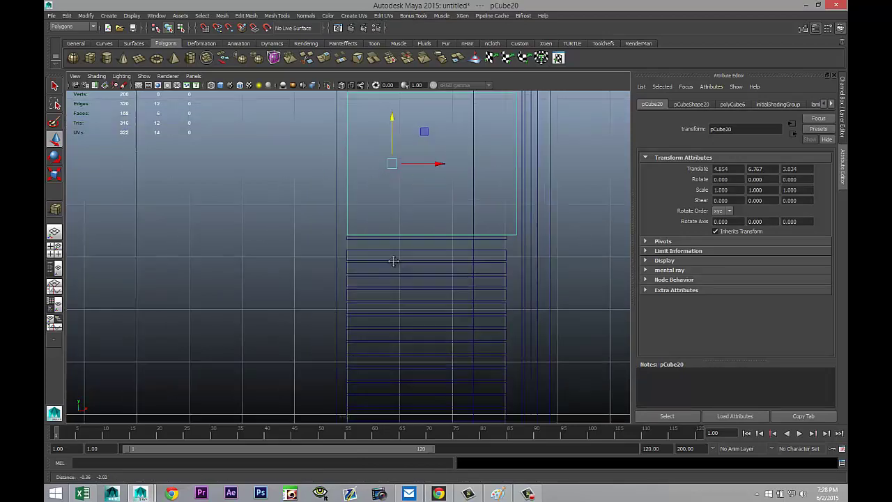
left_click(444, 165)
left_click_drag(445, 164, 444, 169)
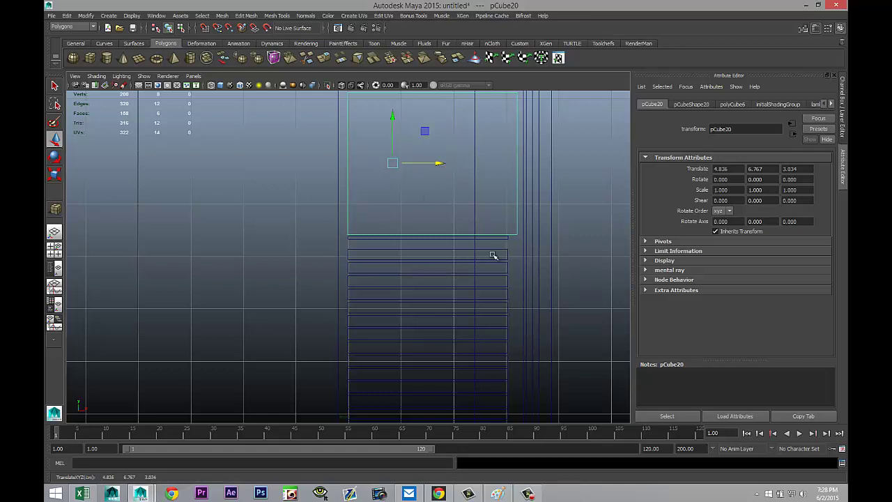
Narrow the box by moving its right vertices in line with the right ends of the slats
scroll(494, 269, "down", 4)
middle_click_drag(454, 293, 375, 243, "alt")
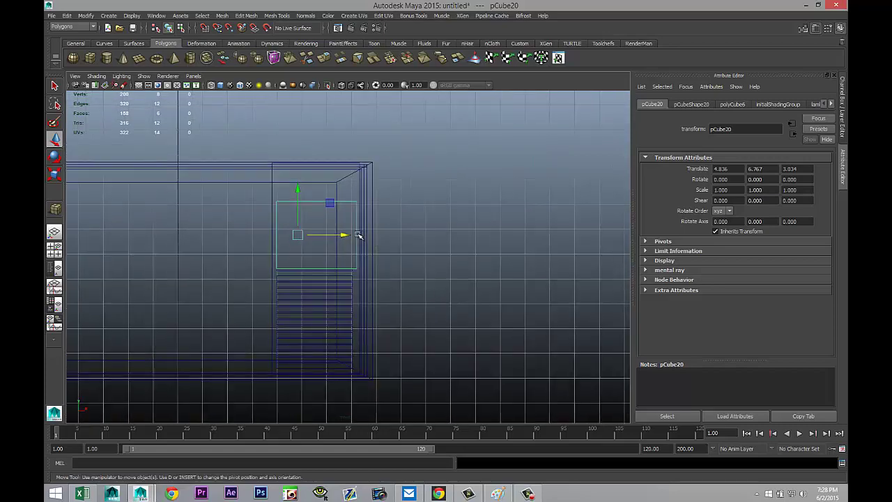
right_click_drag(357, 235, 313, 233)
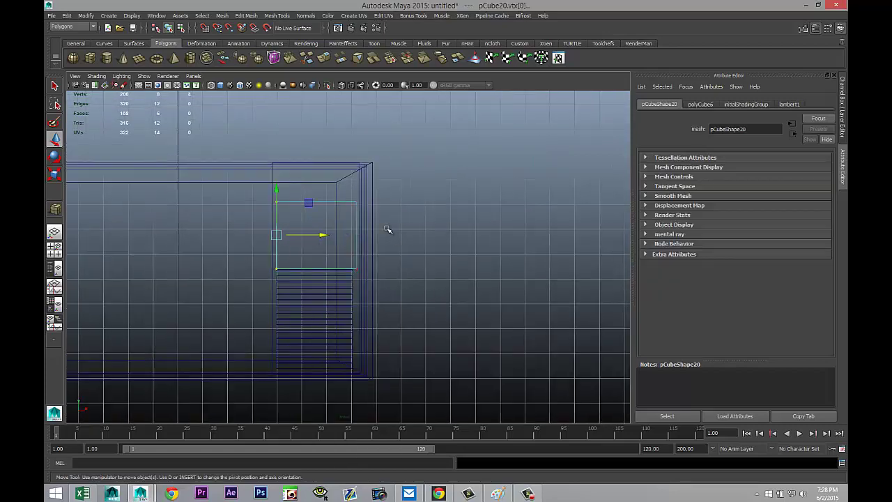
left_click_drag(350, 189, 382, 326)
left_click_drag(407, 235, 401, 235)
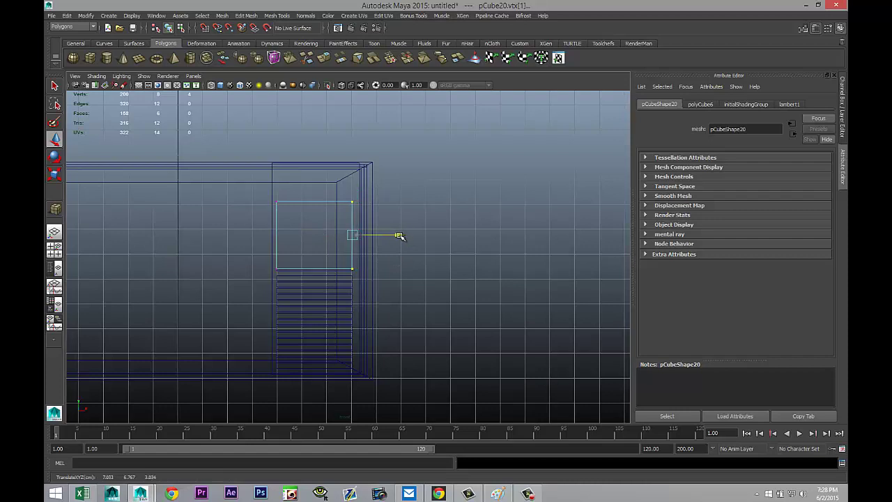
Shorten the box by lowering its top vertices to about Y 7.020, and return to object selection
left_click_drag(275, 194, 360, 208)
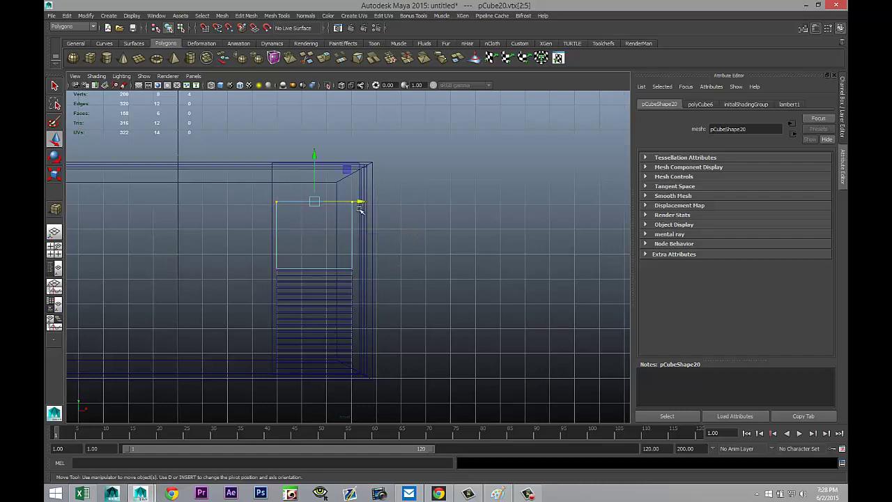
left_click_drag(315, 155, 314, 182)
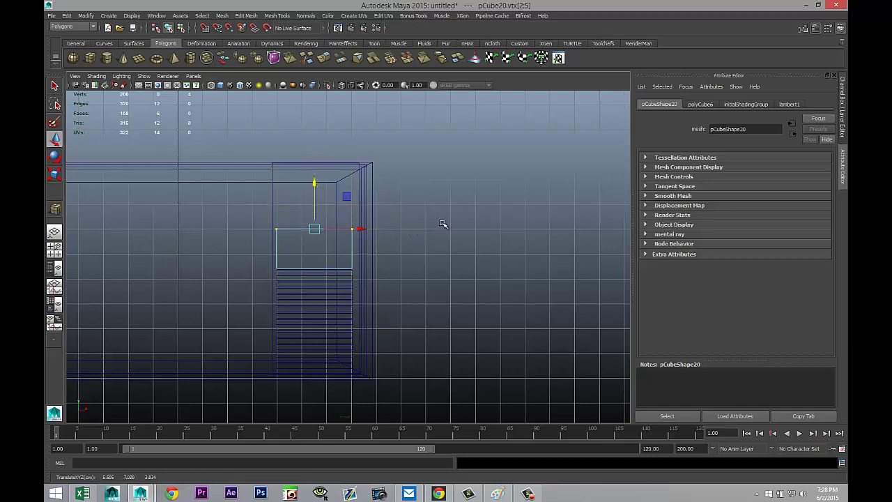
left_click(311, 236)
right_click_drag(301, 230, 324, 220)
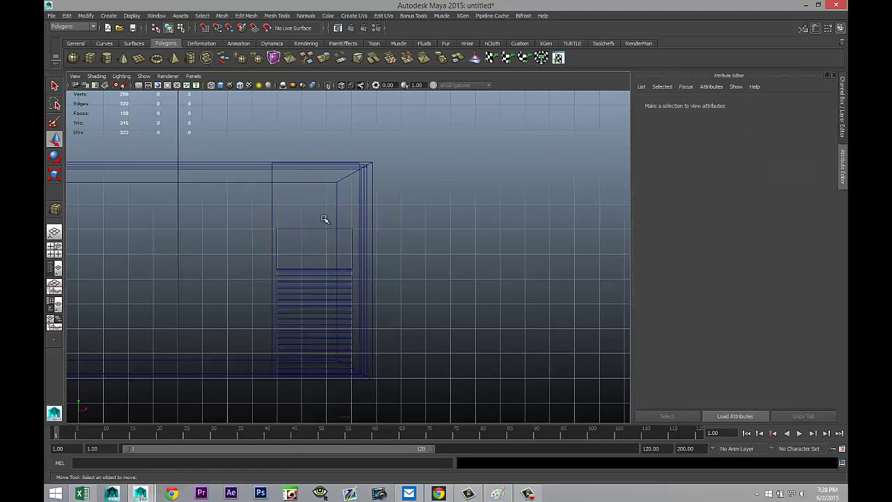
Duplicate the shortened box and raise the copy to about Y 8.871, leaving a gap between the two boxes
left_click(314, 230)
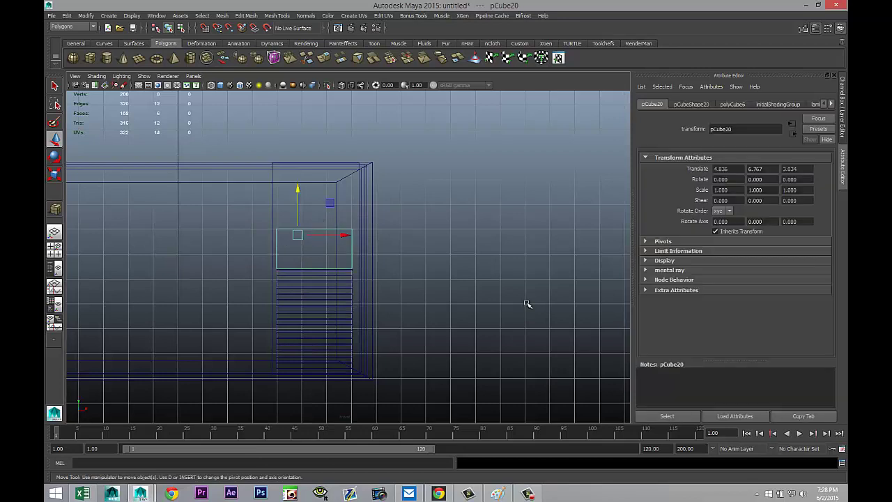
key("ctrl+d")
left_click_drag(297, 192, 297, 139)
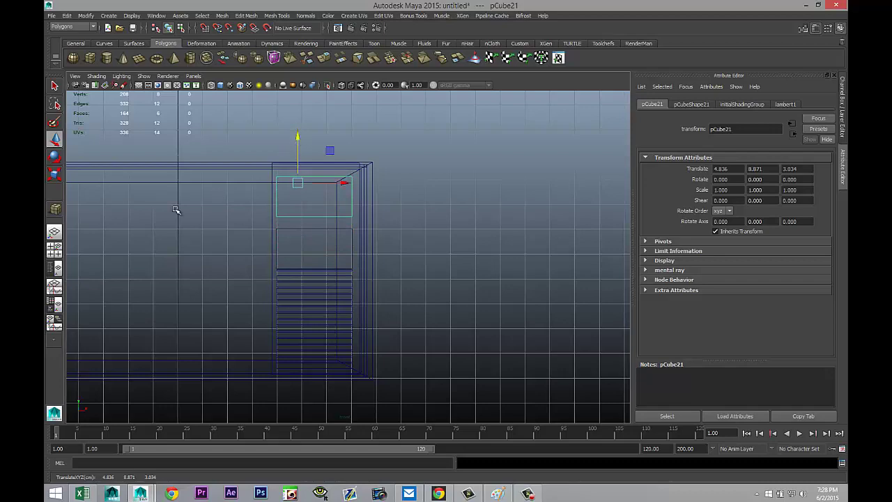
Select both boxes and move them forward out of the panel along Z to about 3.258
left_click(55, 248)
key("space")
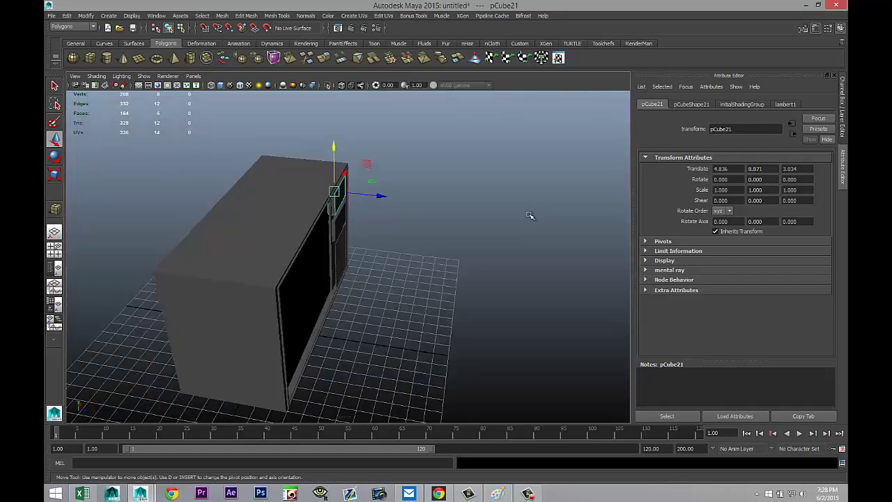
key("f")
left_click_drag(444, 258, 418, 322, "alt")
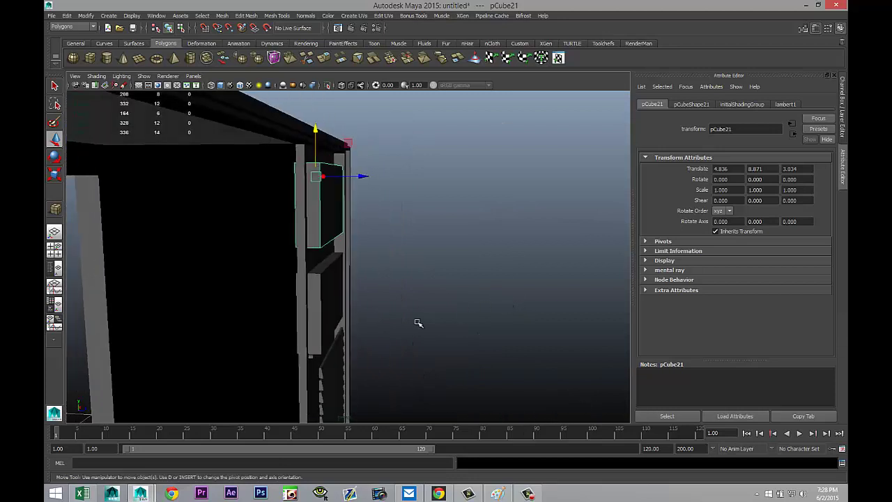
left_click(321, 292)
left_click_drag(363, 280, 373, 283)
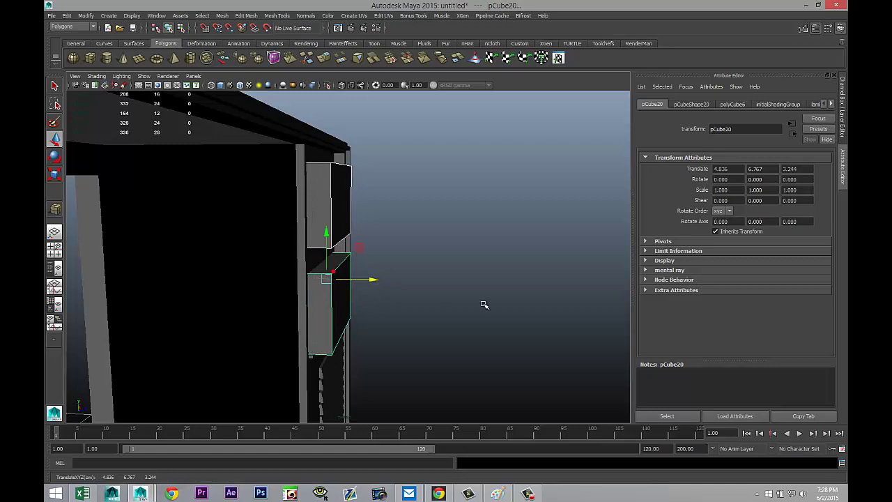
left_click_drag(484, 305, 391, 307, "alt")
left_click(54, 249)
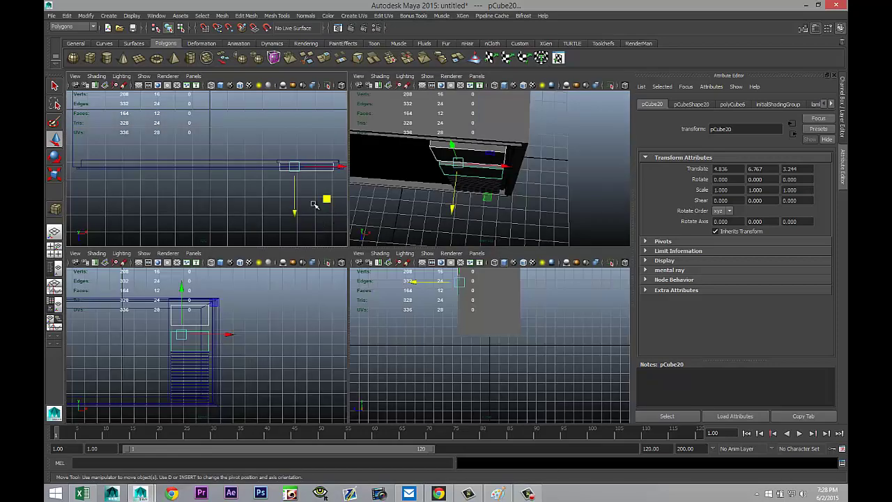
key("space")
key("f")
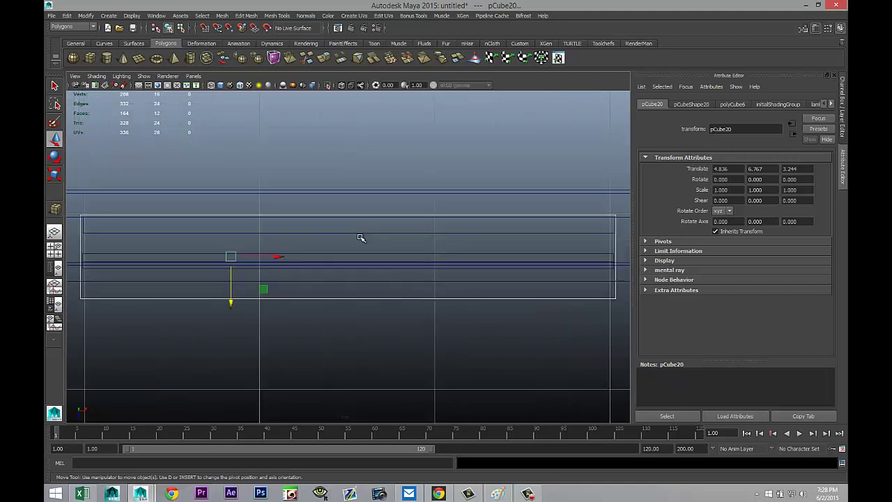
left_click_drag(230, 304, 232, 306)
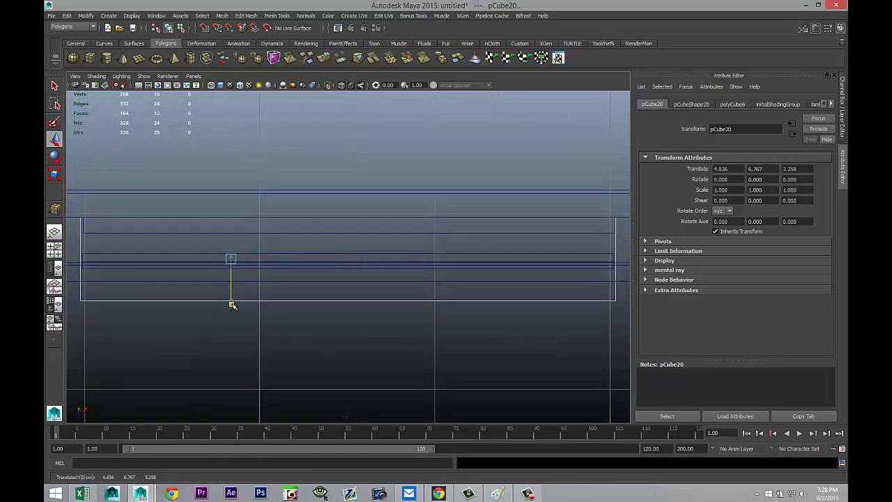
Try to reduce the upper box's depth by moving its front vertices back to the cabinet's front in the top view
scroll(237, 305, "down", 5)
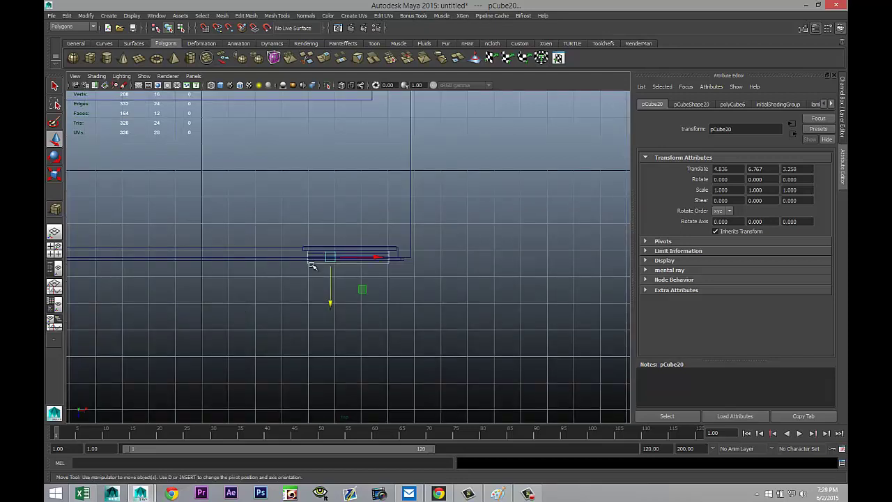
right_click_drag(313, 267, 293, 265)
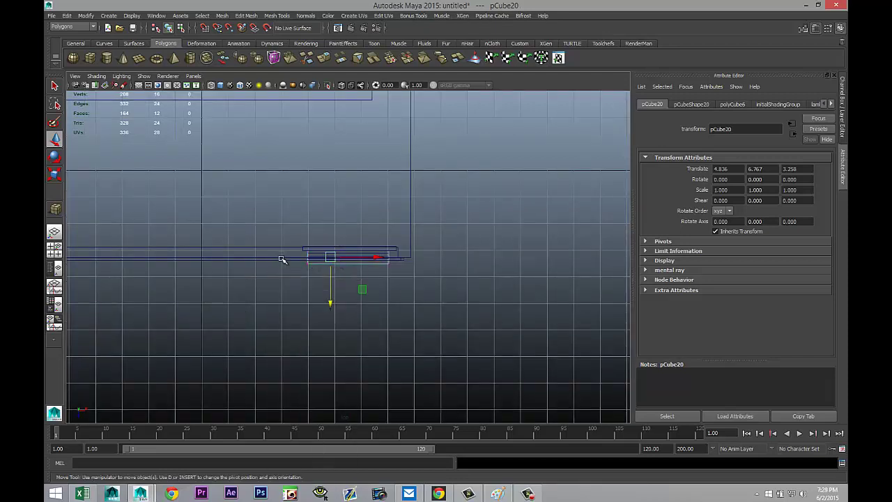
left_click_drag(282, 259, 427, 307)
scroll(424, 339, "up", 5)
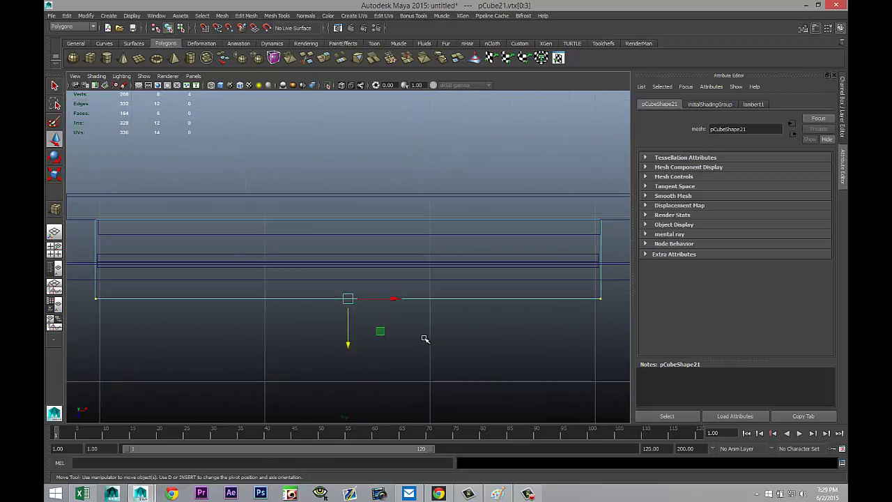
left_click_drag(349, 346, 354, 314)
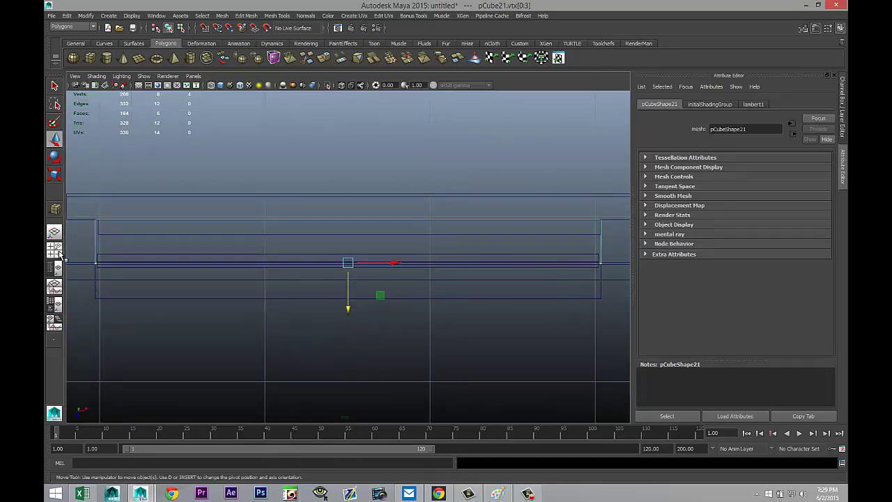
left_click(55, 248)
key("space")
left_click_drag(409, 246, 488, 199, "alt")
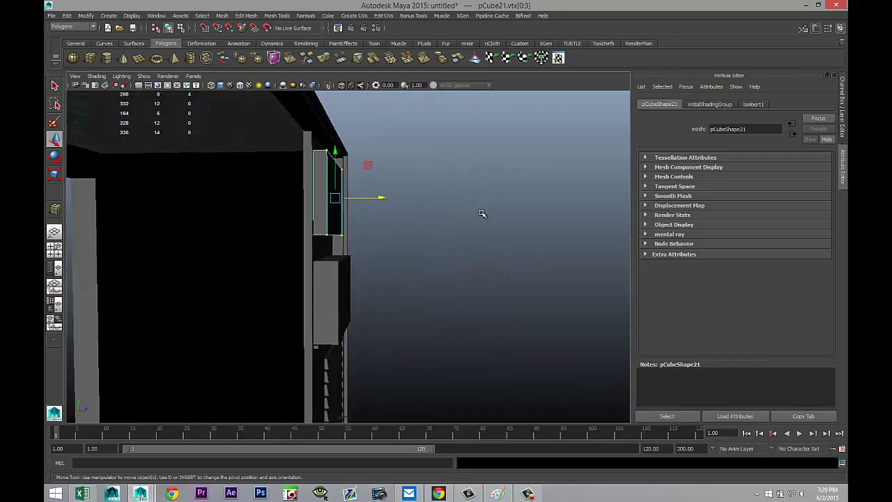
key("ctrl+z")
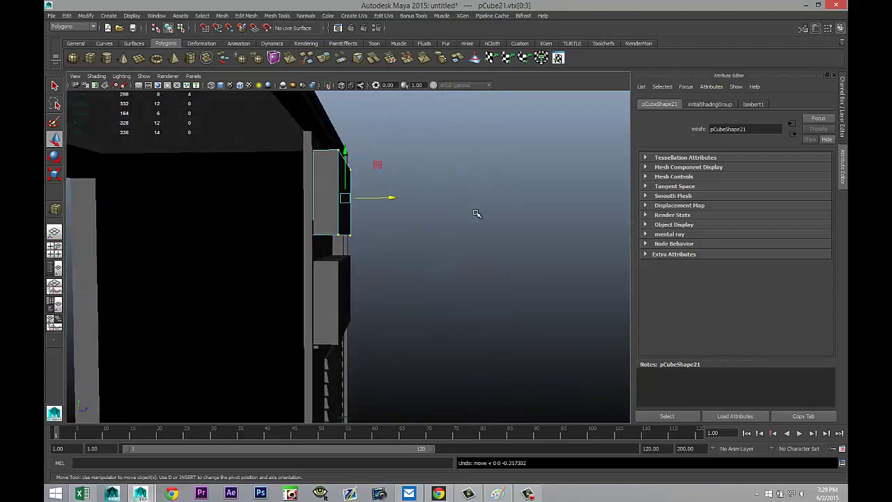
Combine the upper and lower boxes into a single mesh
left_click(334, 281)
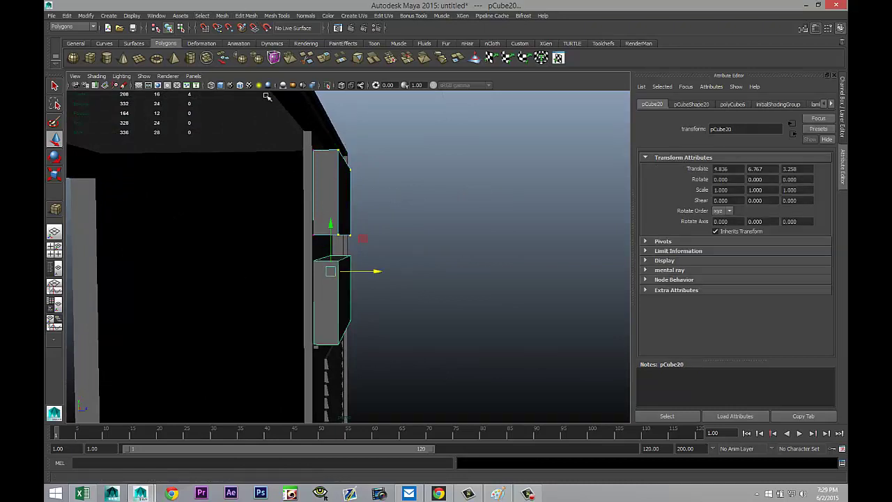
right_click_drag(339, 155, 366, 150)
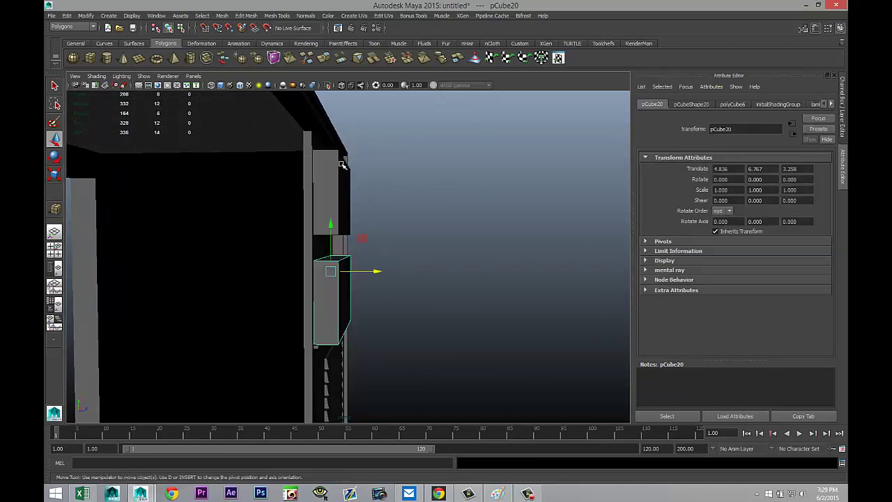
left_click(332, 309, "shift")
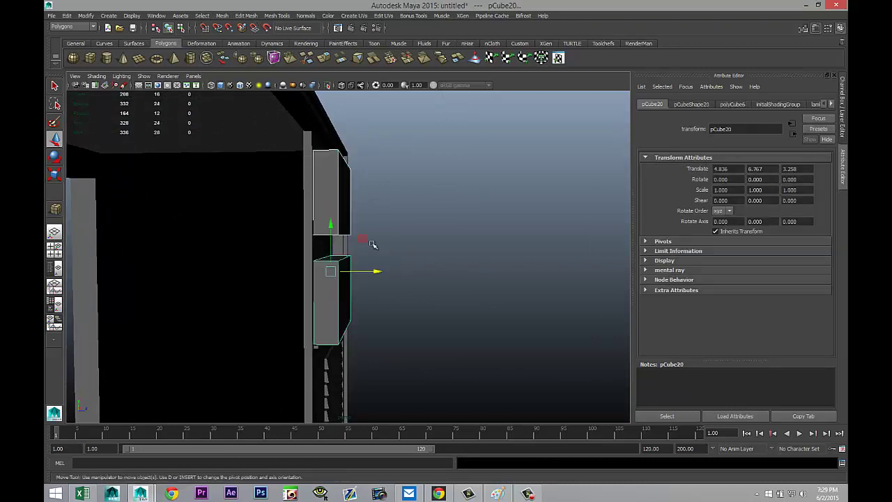
left_click(222, 16)
left_click(233, 30)
left_click_drag(341, 159, 410, 296, "alt")
Reduce the combined boxes' depth by moving their front vertices back along Z to about 3.243 in the top view
left_click(56, 252)
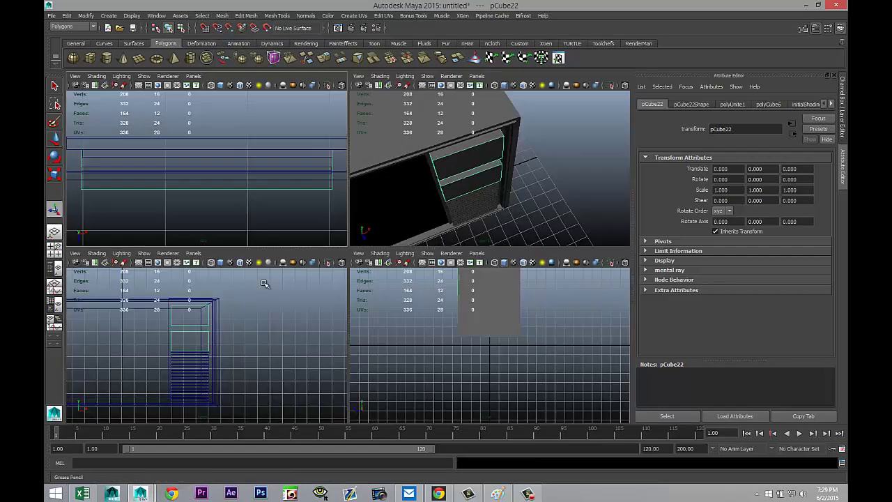
key("space")
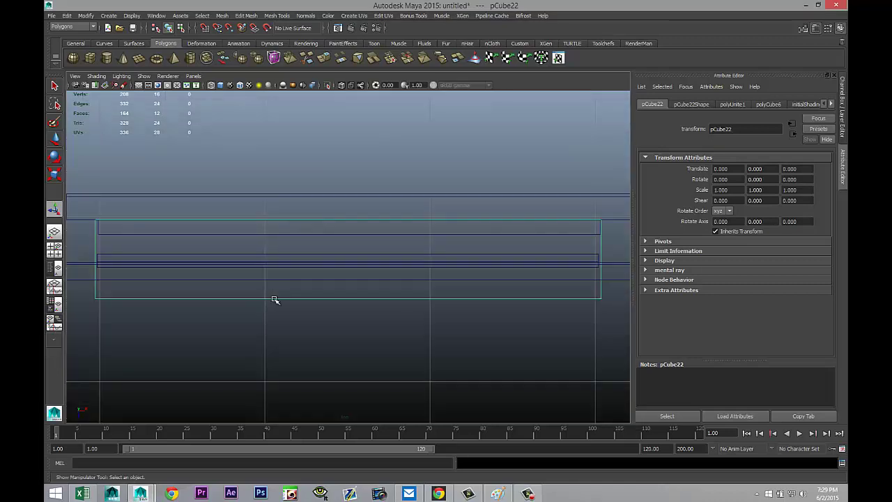
right_click(275, 300)
left_click(199, 295)
key("a")
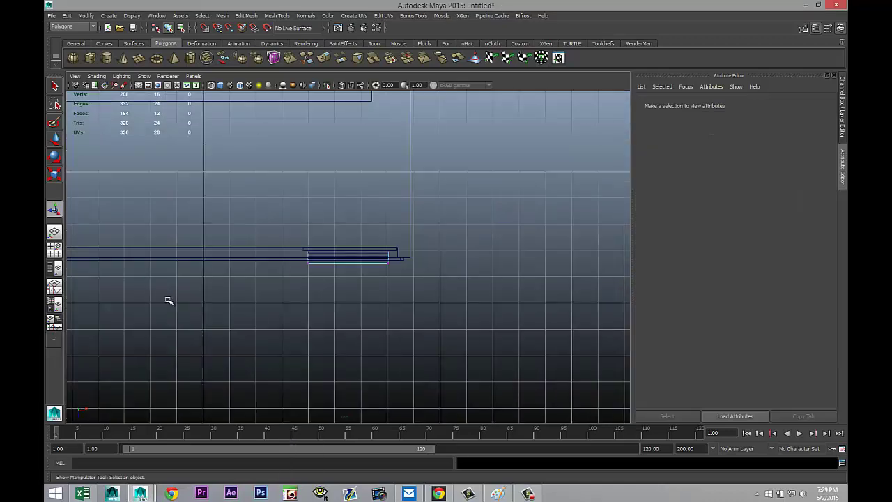
left_click_drag(286, 257, 416, 304)
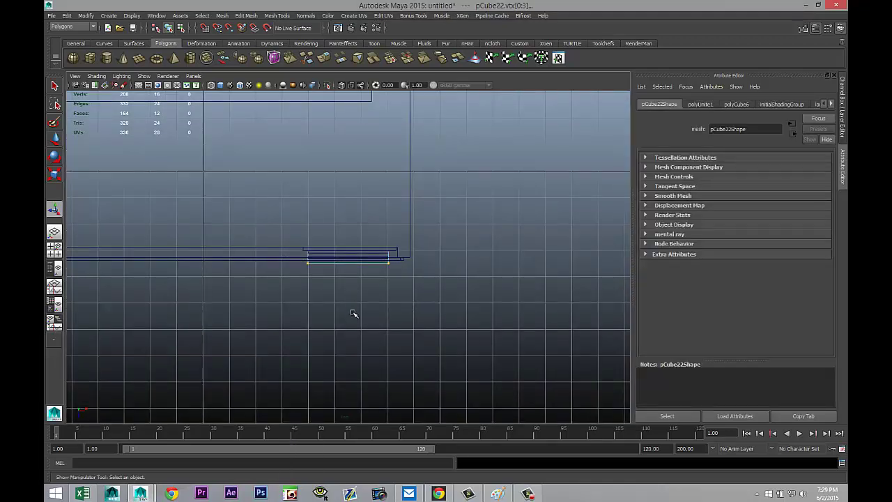
key("w")
left_click_drag(348, 307, 329, 302)
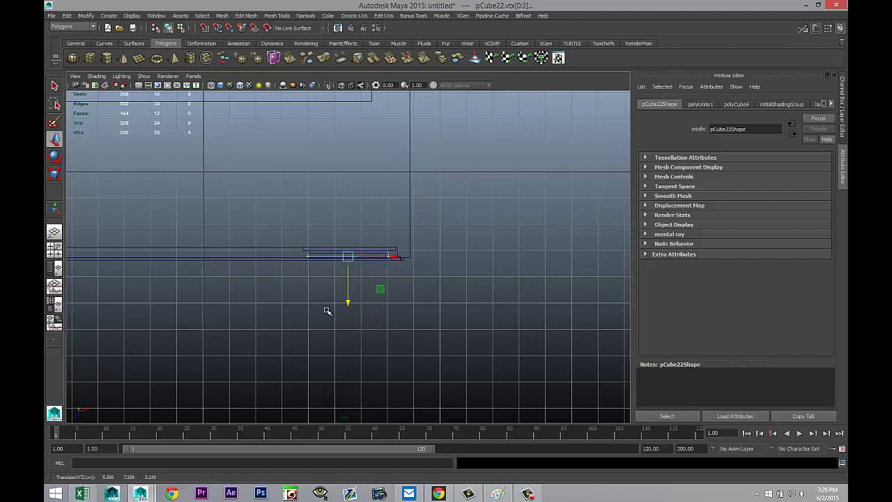
Push the combined boxes' front vertices further back to about Z 3.119, checking the depth in the perspective view
left_click(55, 250)
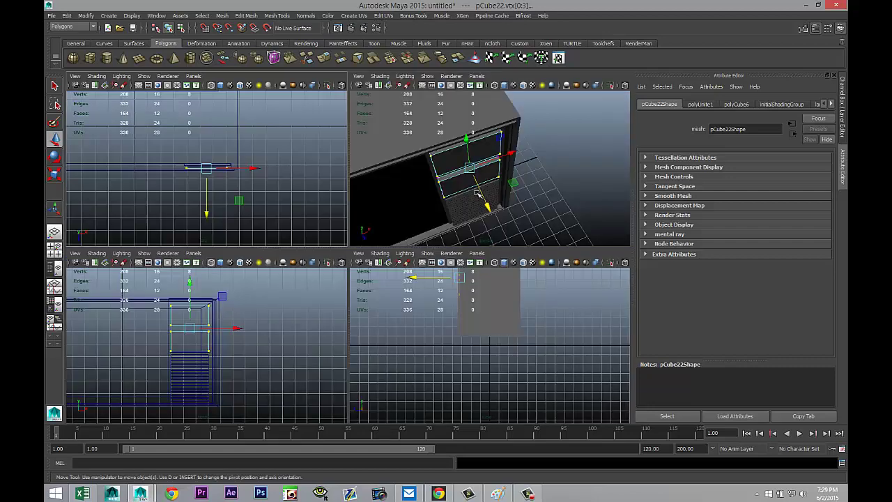
key("space")
left_click_drag(361, 239, 434, 201, "alt")
left_click_drag(377, 255, 371, 256)
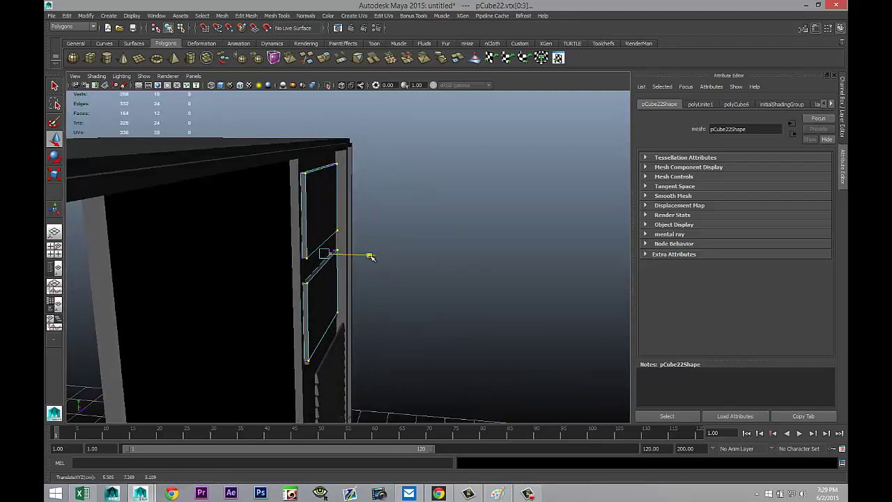
Create a polygon cylinder with a radius of about 3.3 and height of about 1.4 on the grid in front of the cabinet's right end
left_click(433, 216)
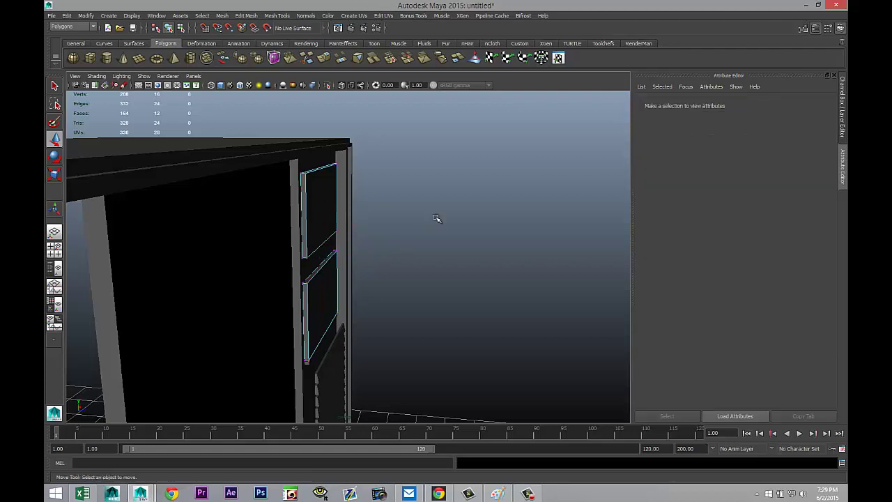
left_click_drag(433, 216, 398, 247, "alt")
middle_click_drag(398, 246, 374, 198, "alt")
scroll(375, 200, "down", 3)
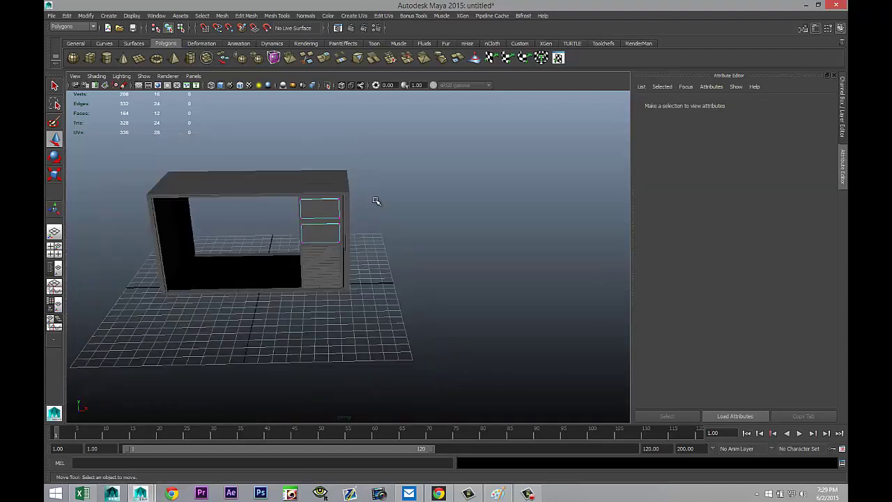
scroll(395, 213, "up", 3)
mouse_move(428, 224)
left_mouse_down("alt")
mouse_move(454, 219)
mouse_move(452, 231)
mouse_move(442, 231)
left_mouse_up("alt")
right_click_drag(442, 230, 479, 214, "alt")
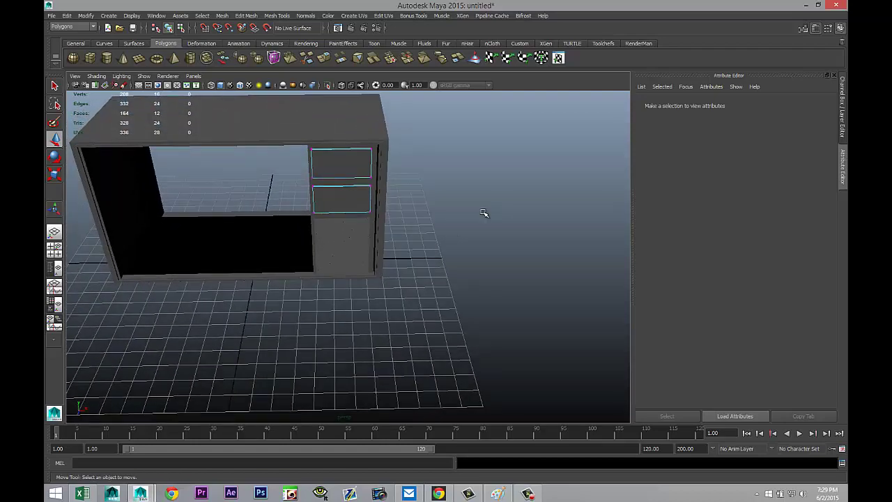
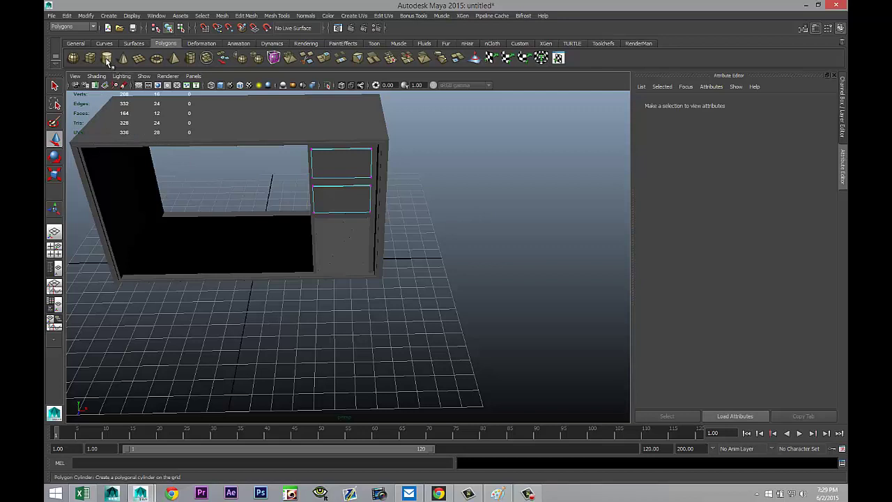
left_click(107, 61)
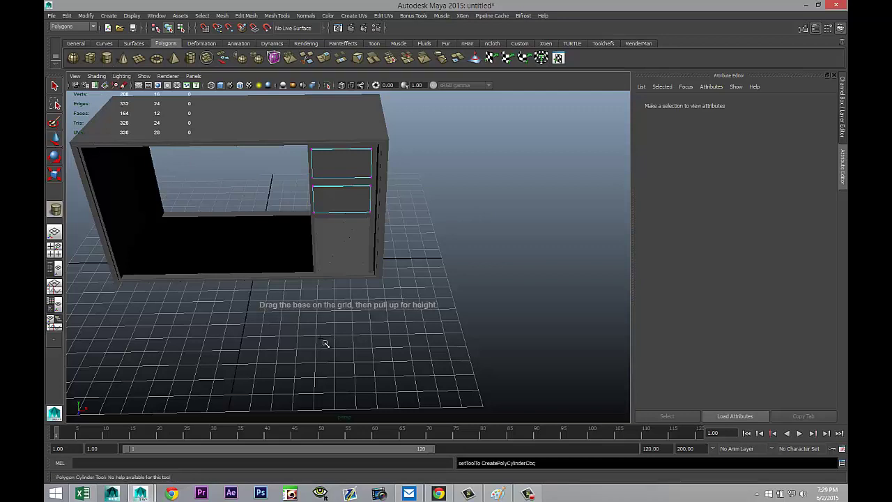
left_click_drag(314, 354, 361, 336)
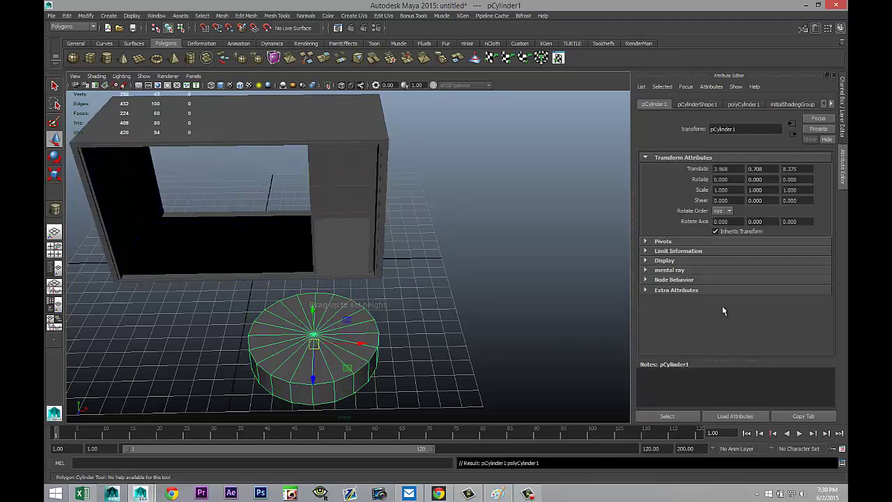
Set the cylinder's axis subdivisions to 40 and its cap subdivisions to 0
left_click(744, 105)
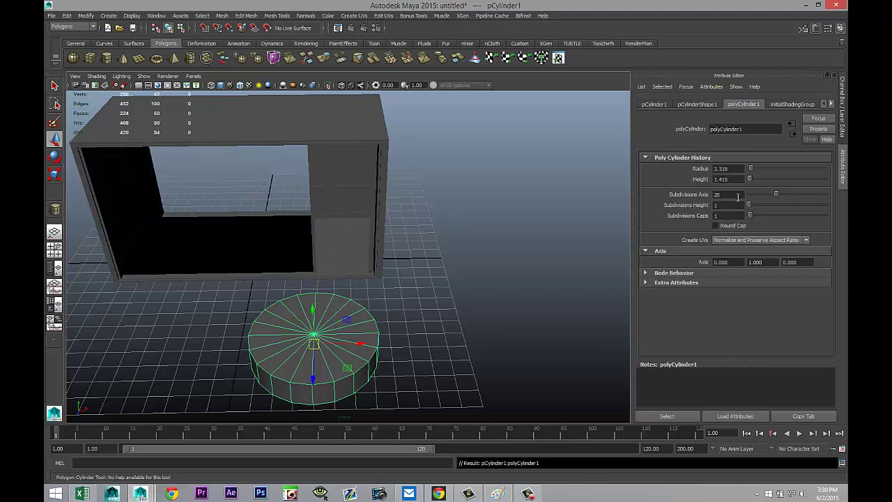
left_click(738, 196)
key("Return")
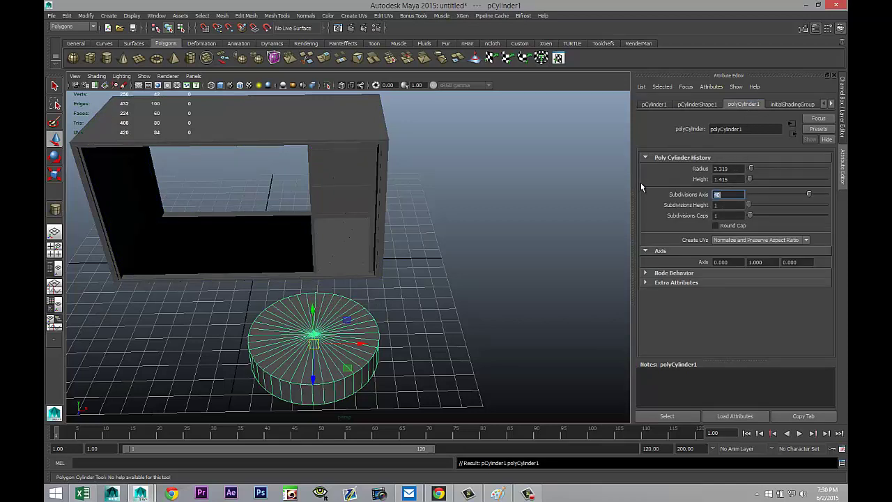
left_click(732, 216)
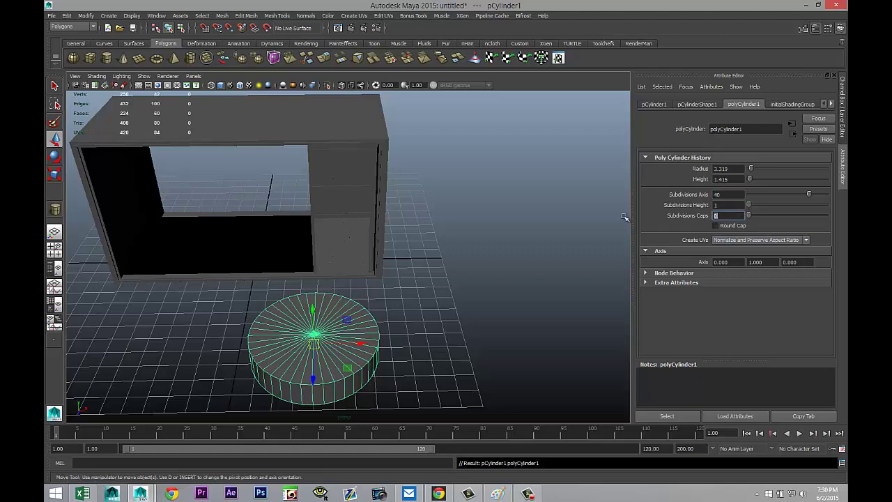
type("0")
key("Return")
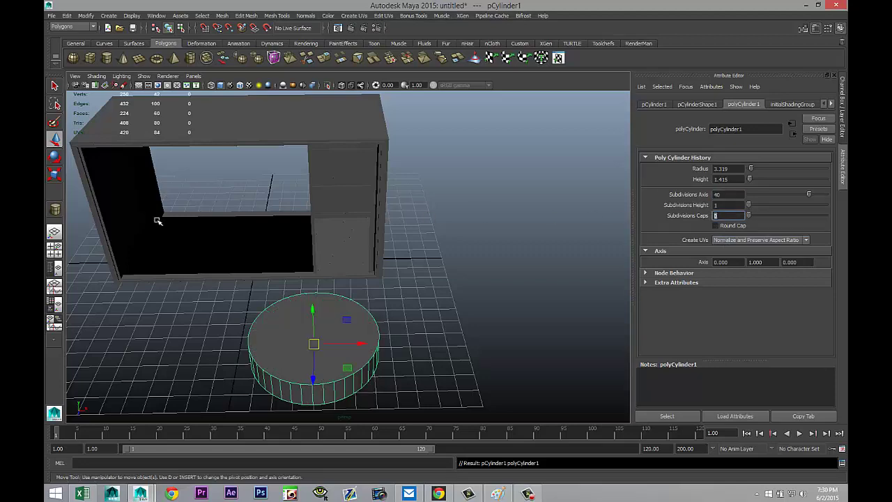
Scale the cylinder's top ring of vertices inward to about two thirds of its width, working in the front view
left_click(54, 249)
key("space")
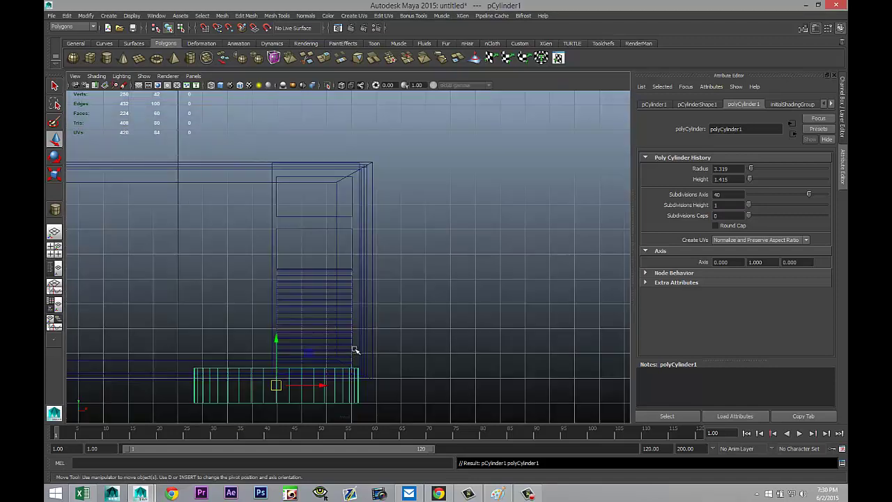
right_click_drag(235, 276, 190, 278)
left_click_drag(167, 359, 383, 381)
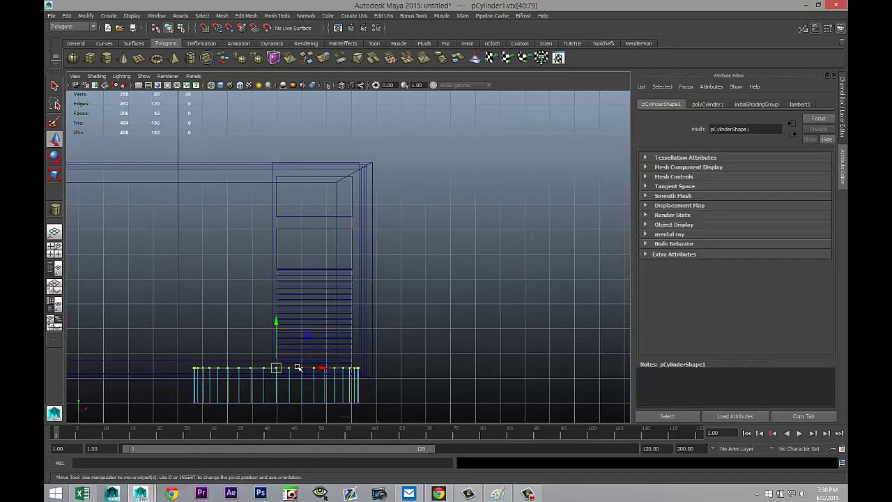
key("r")
left_click_drag(276, 369, 241, 373)
Lower the cylinder's top ring of vertices to about Y 0.836 and check the tapered shape in the perspective view
key("w")
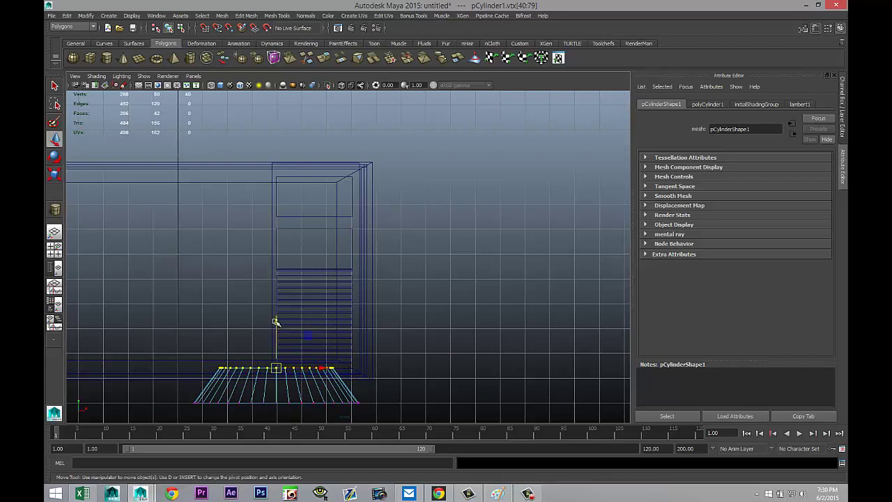
left_click_drag(276, 323, 275, 336)
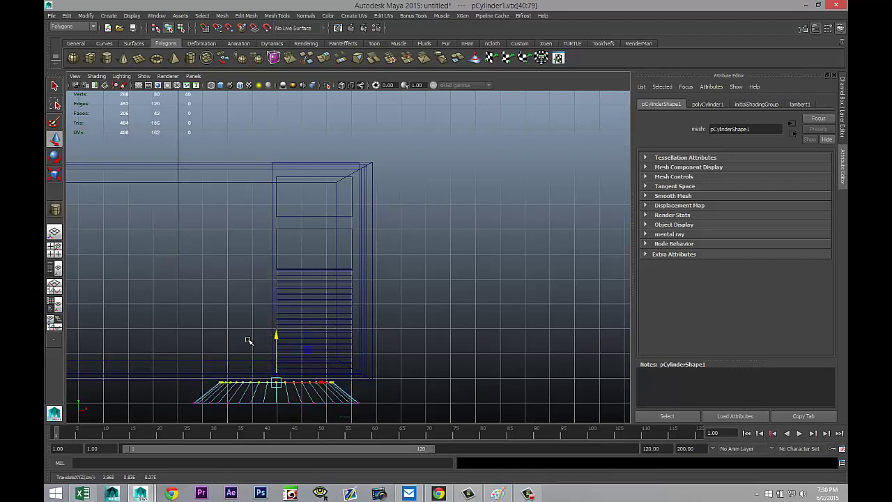
key("space")
key("space")
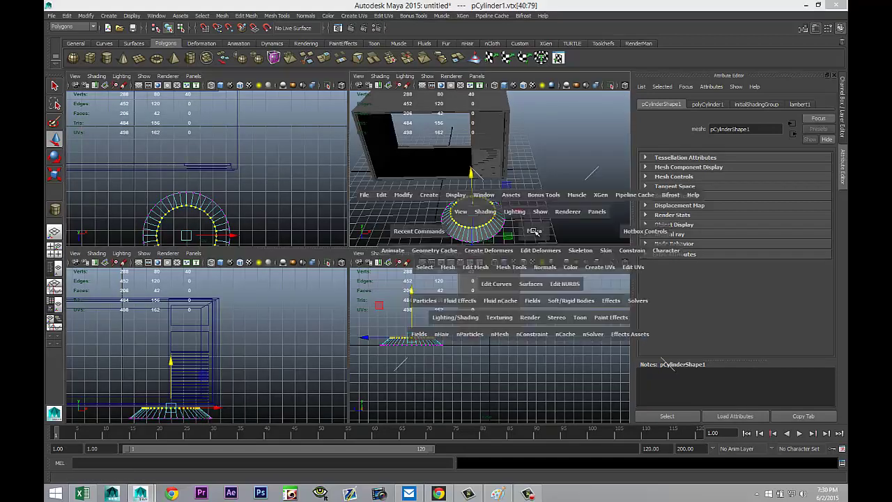
left_click(539, 229)
left_click_drag(465, 303, 497, 257, "alt")
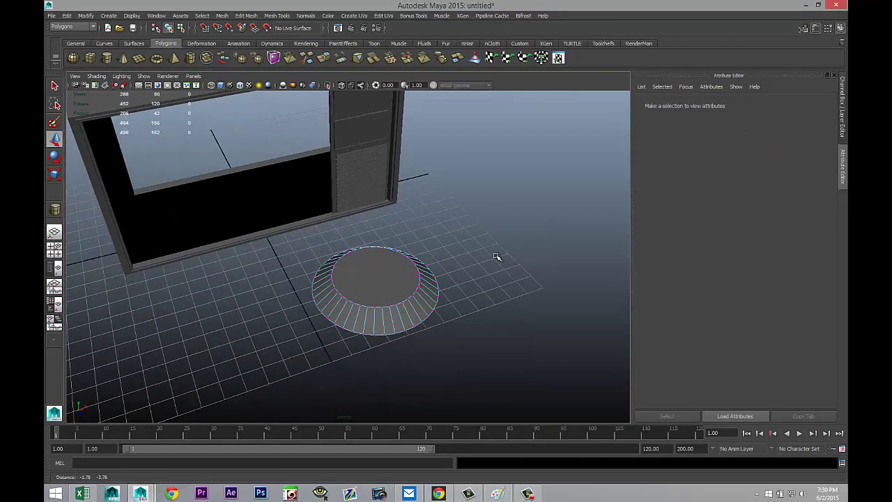
Try to insert two edge loops in the tapered cylinder's sloped side with the multiple edge loops option, and undo the insertion
left_click(246, 15)
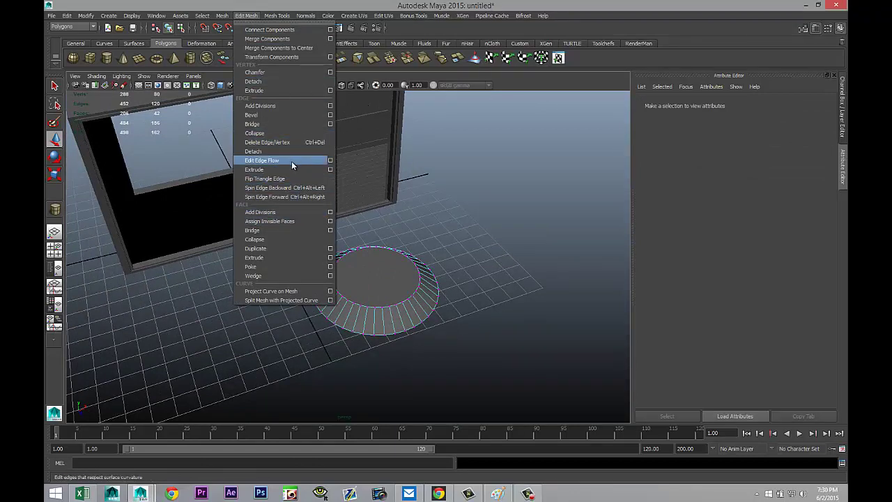
mouse_move(284, 16)
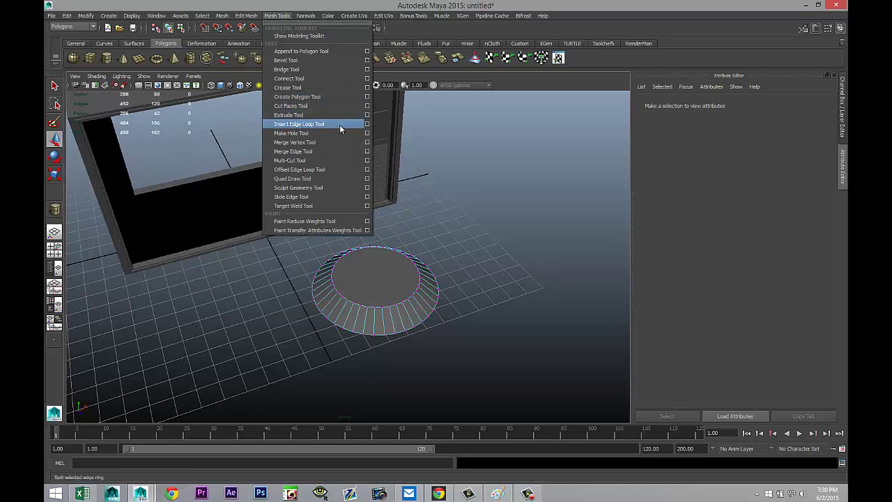
left_click(367, 125)
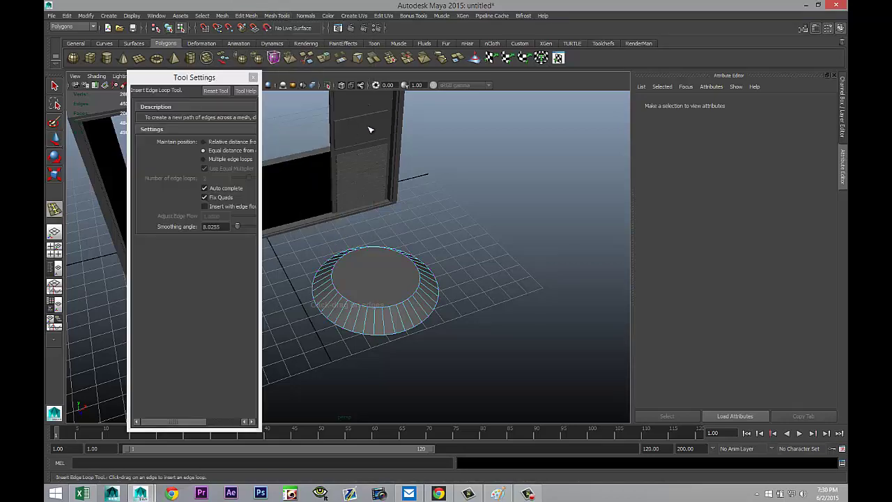
left_click(211, 160)
scroll(351, 271, "up", 3)
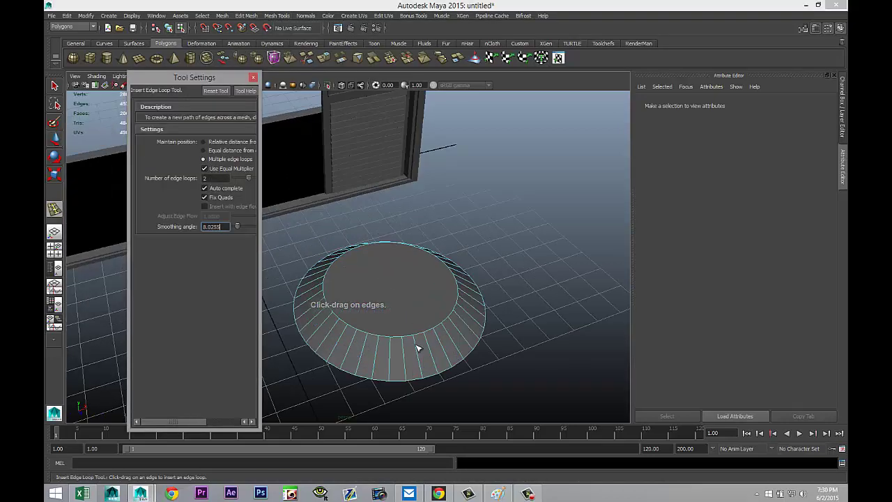
left_click(401, 307)
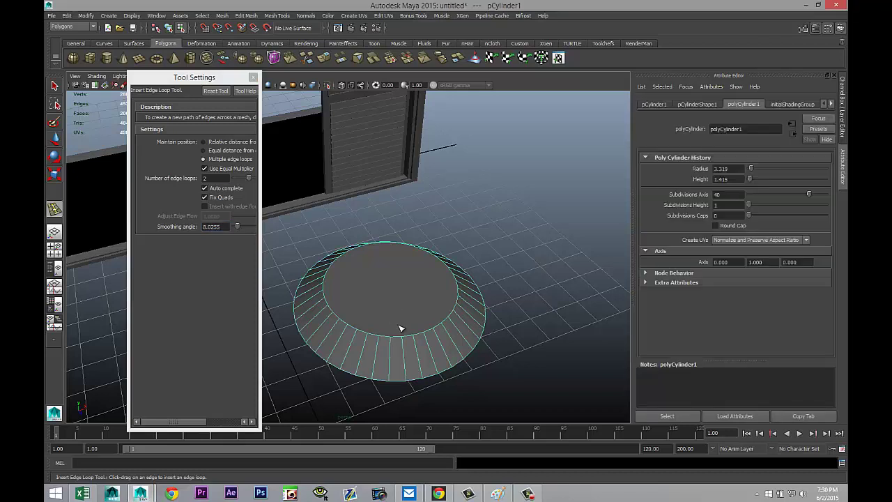
left_click(409, 340)
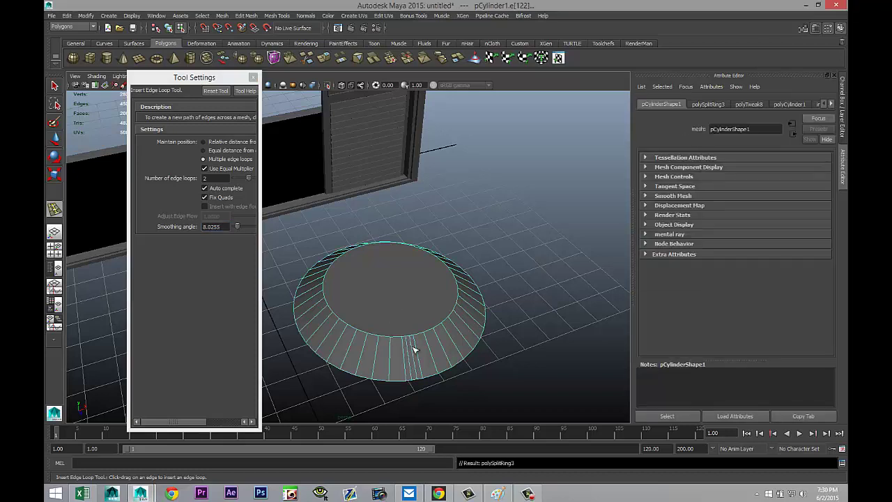
key("ctrl+z")
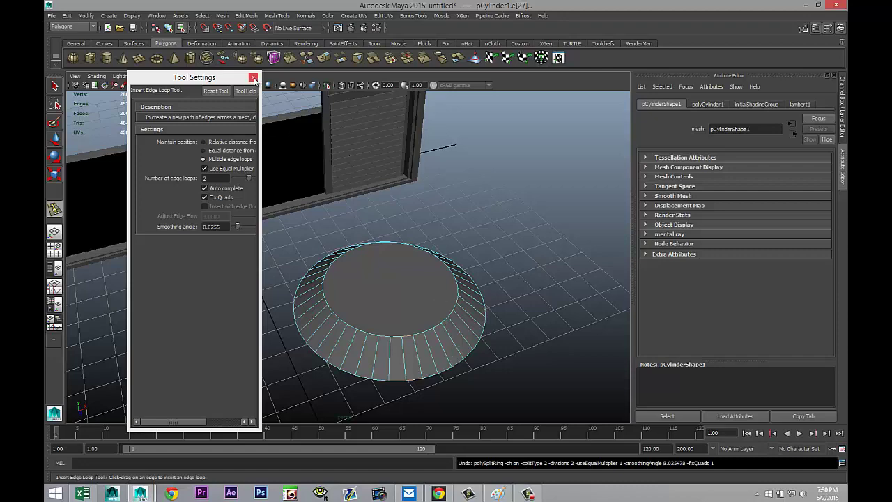
left_click(253, 78)
Create a long, thin polygon box and move it over the tapered cylinder's top face
left_click_drag(435, 291, 240, 193, "alt")
left_click_drag(456, 312, 528, 295, "alt")
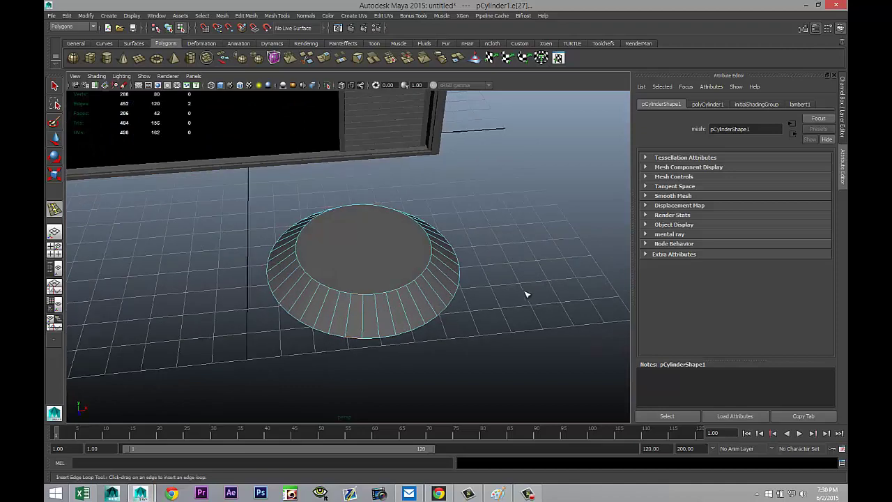
left_click(512, 245)
left_click_drag(512, 244, 496, 251, "alt")
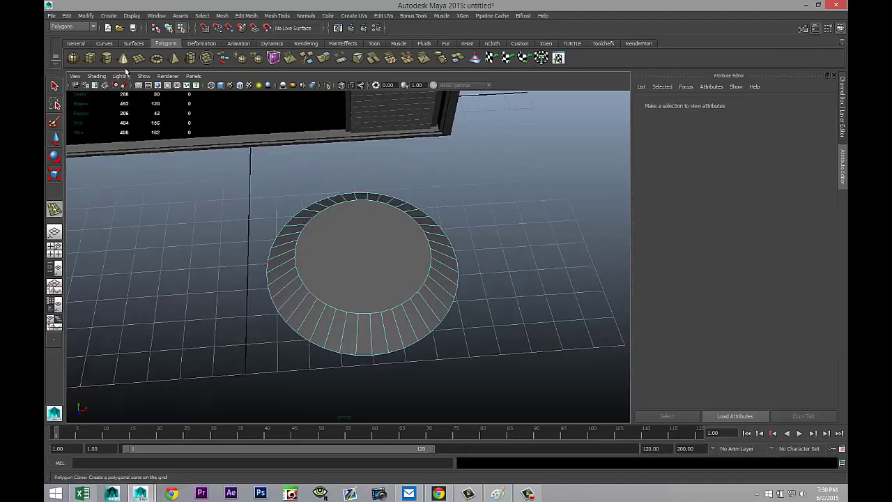
left_click(91, 59)
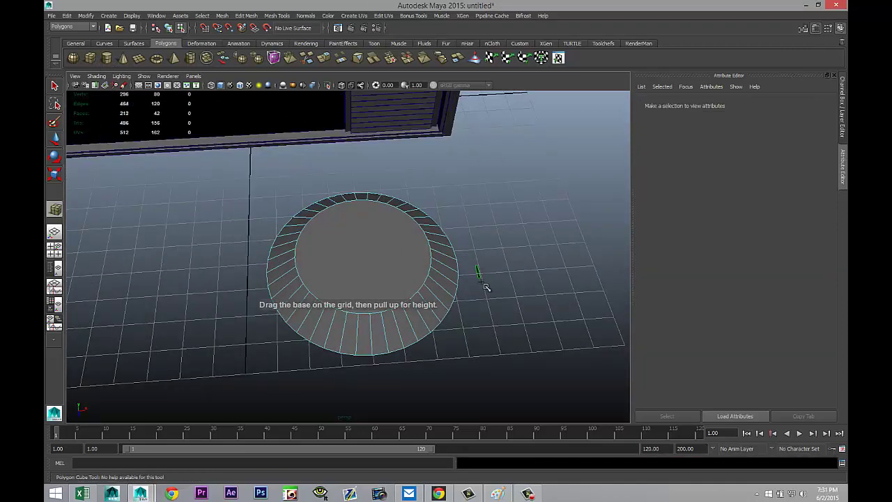
left_click_drag(480, 277, 421, 271)
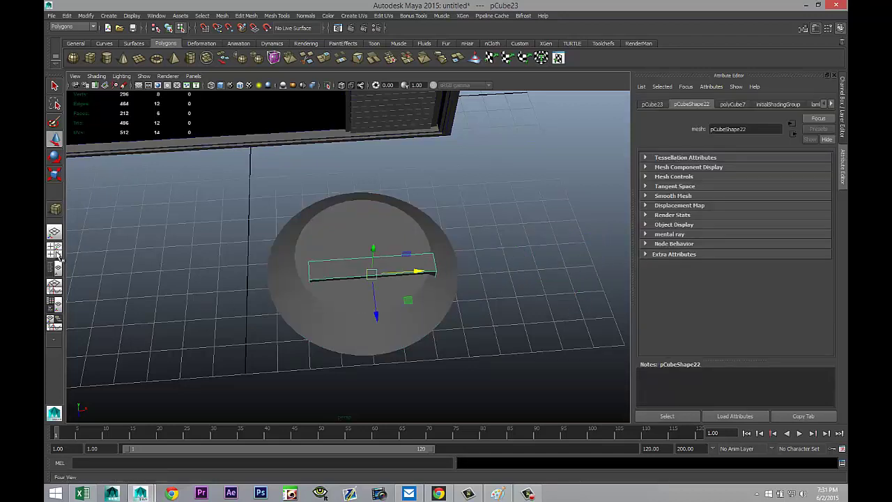
Move the box in the top view to about X 4.038, Z 8.227 near the cylinder's centre, enlarging the move manipulator
key("space")
key("space")
key("f")
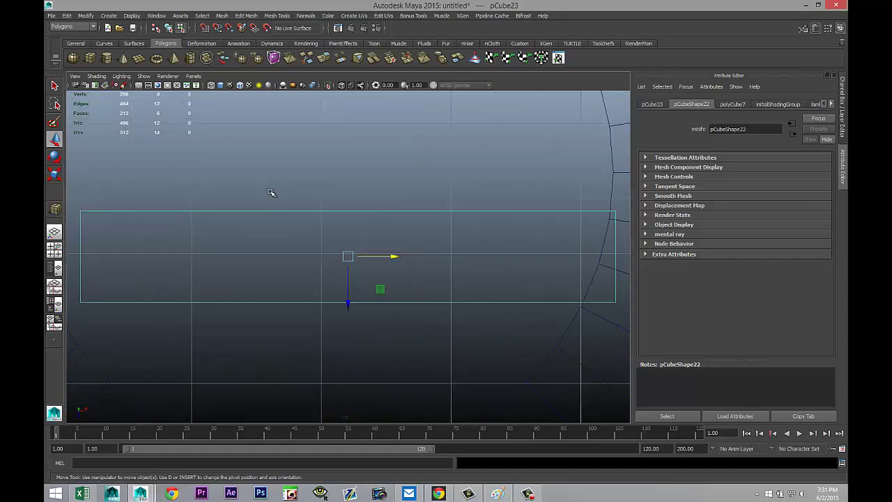
scroll(321, 266, "down", 5)
scroll(334, 290, "up", 2)
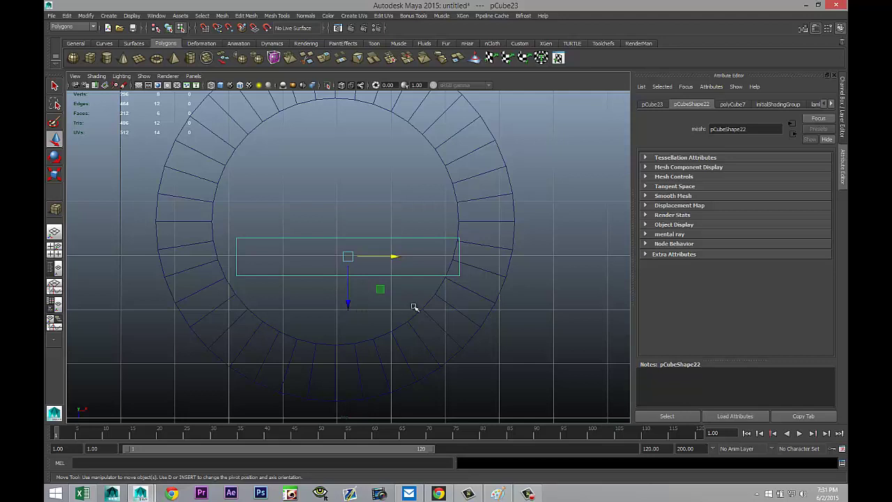
left_click_drag(348, 300, 347, 259)
key("equal")
key("equal")
key("equal")
key("equal")
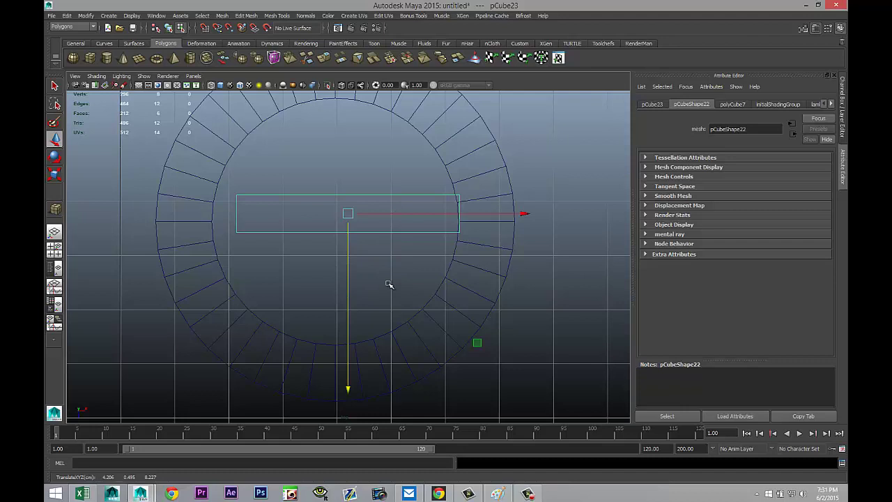
key("equal")
left_click_drag(541, 219, 537, 214)
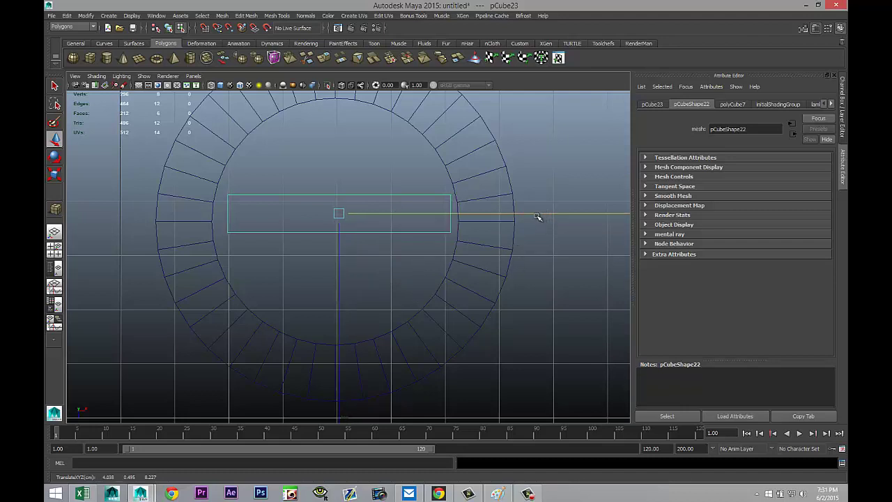
left_click(531, 221)
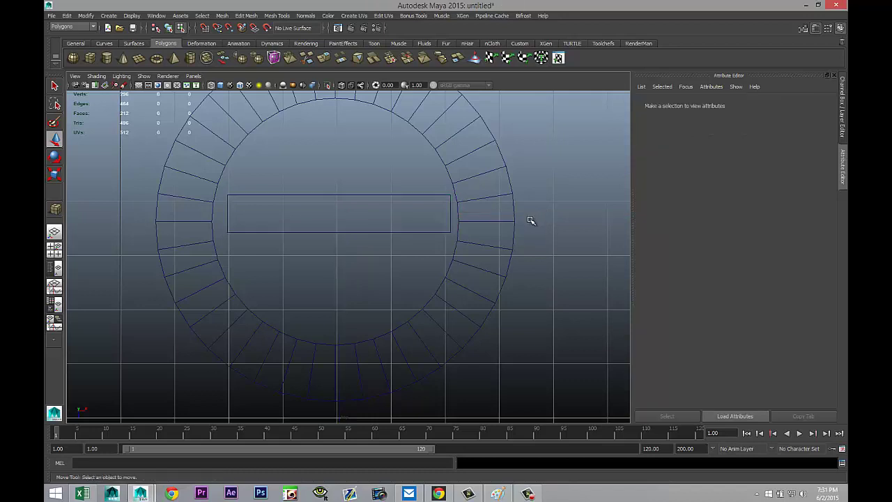
Center the box on the cylinder by moving it to about X 3.967 and forward along Z to the circle's middle
right_click(436, 197)
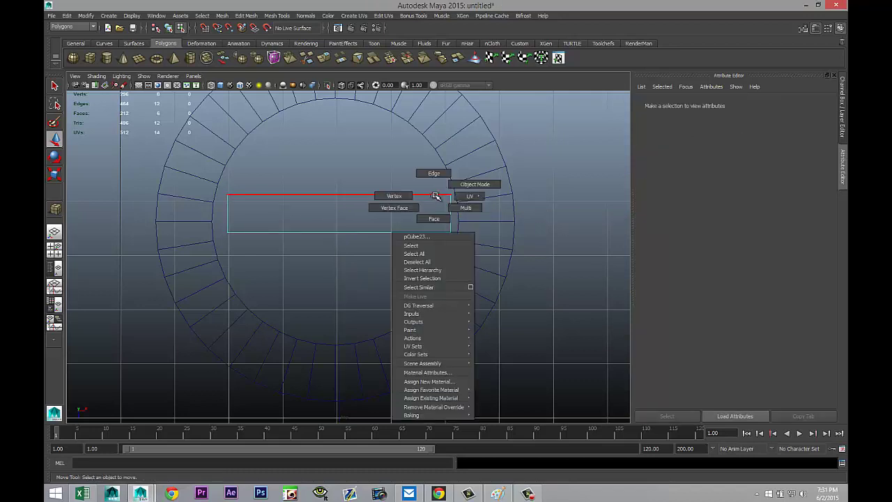
right_click_drag(435, 197, 446, 192)
middle_click_drag(550, 219, 550, 212)
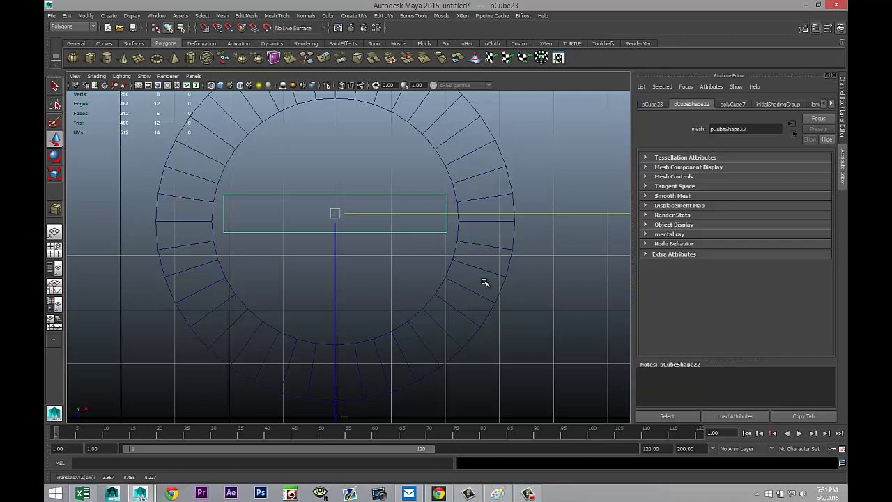
left_click_drag(336, 273, 335, 281)
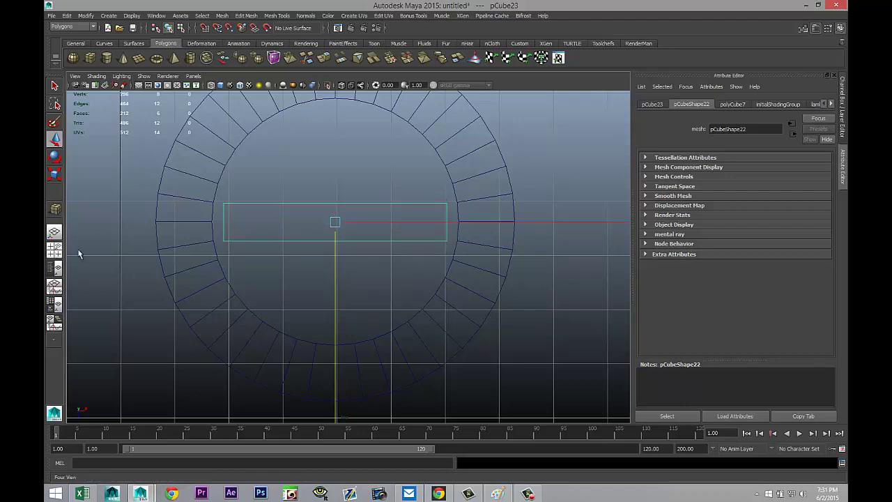
Raise the thin box in the side view to about Y 1.339 so its base sits on the tapered cylinder's top face
left_click(55, 250)
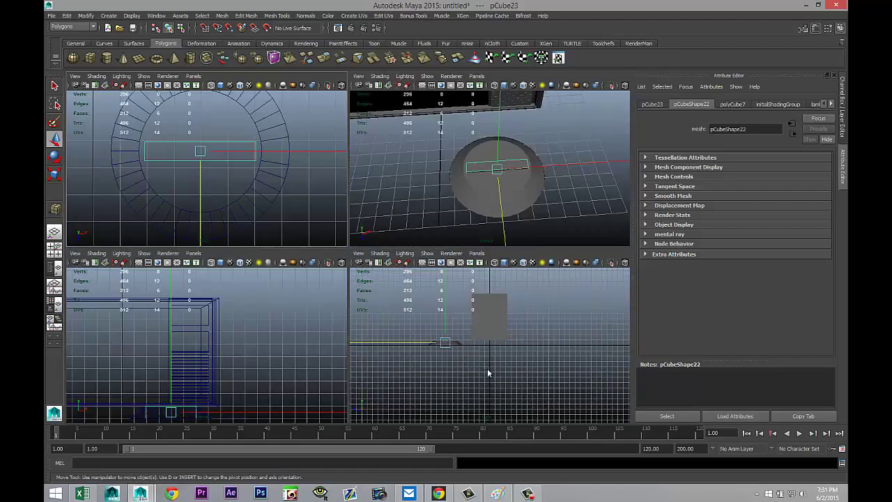
key("space")
scroll(376, 337, "down", 3)
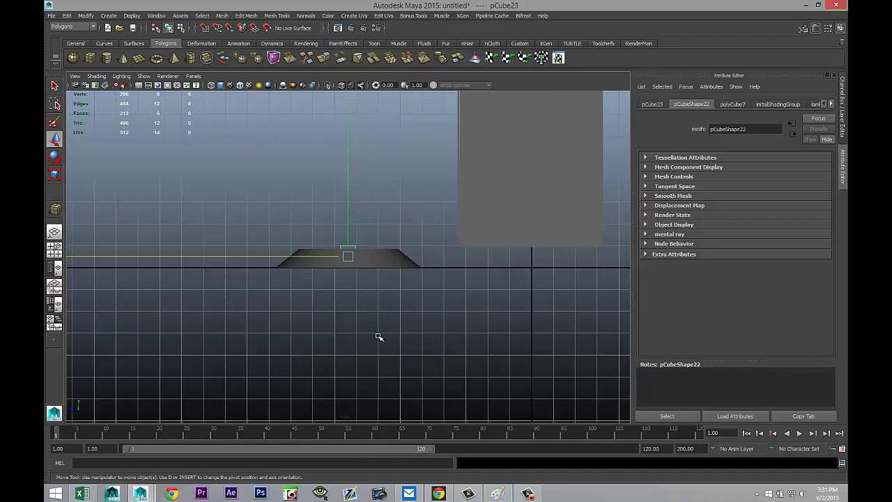
key("4")
scroll(378, 338, "up", 4)
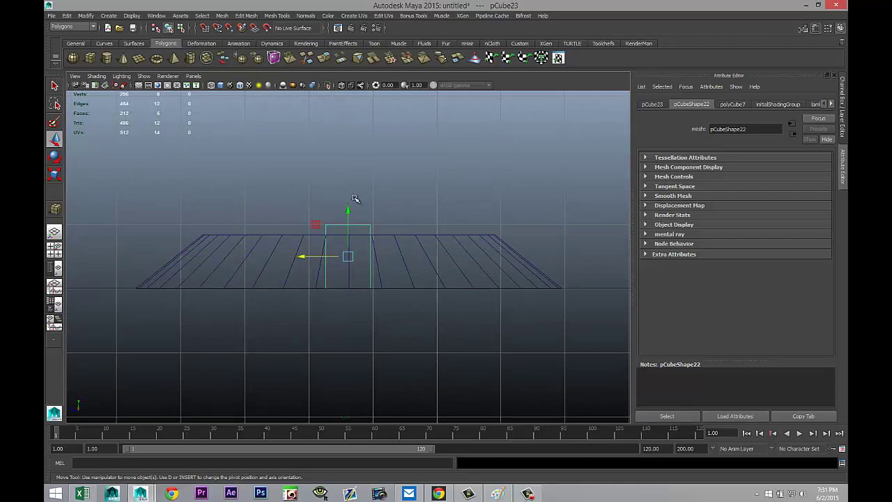
left_click_drag(352, 208, 350, 160)
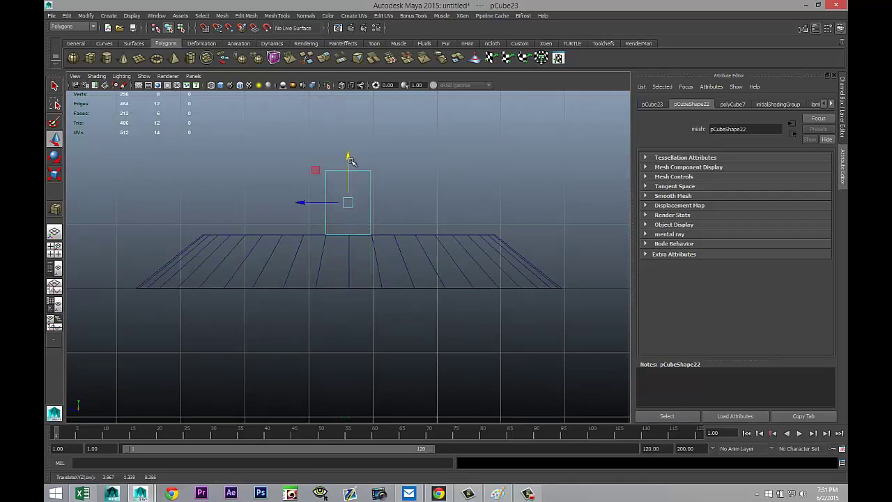
Select the box's four top vertices in the perspective view and lower them to about Y 1.394
left_click(54, 250)
key("space")
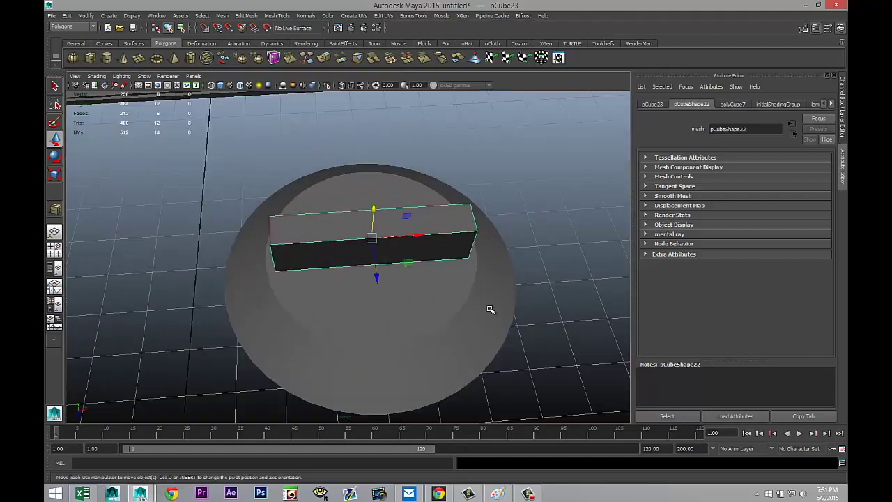
left_click_drag(488, 309, 412, 239, "alt")
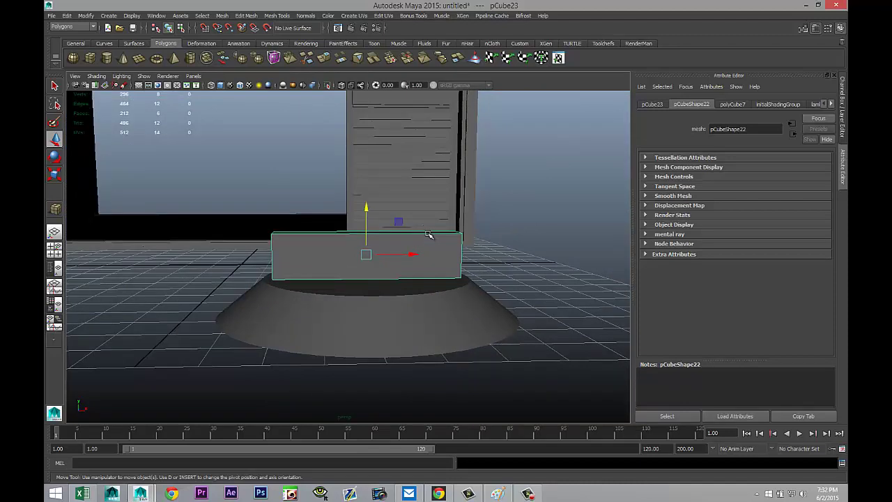
right_click(429, 235)
left_click_drag(223, 226, 511, 255)
left_click_drag(365, 197, 369, 207)
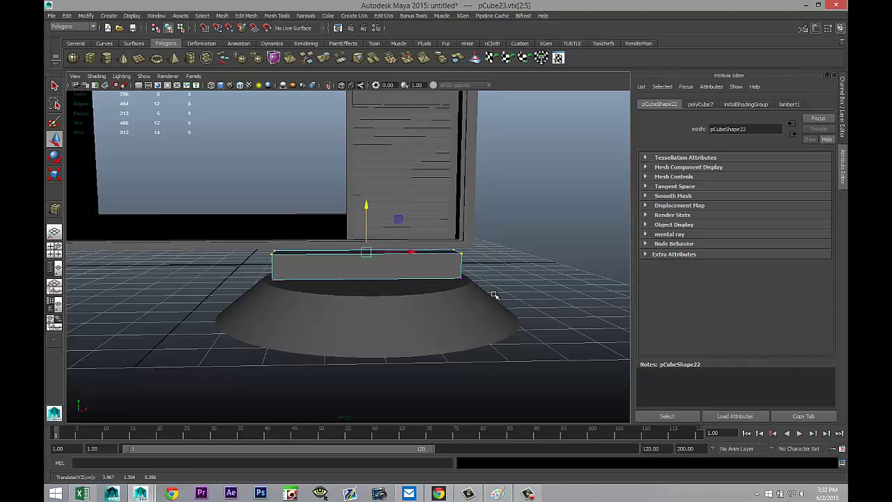
Scale the box's top vertices along X to about 0.858 to slope its short ends inward, and clear the selection
left_click_drag(514, 306, 514, 325, "alt")
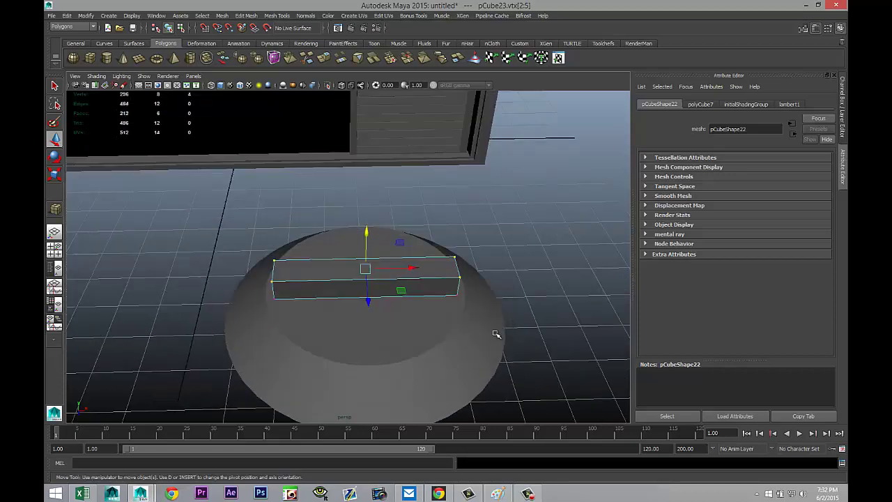
key("r")
left_click_drag(410, 269, 403, 270)
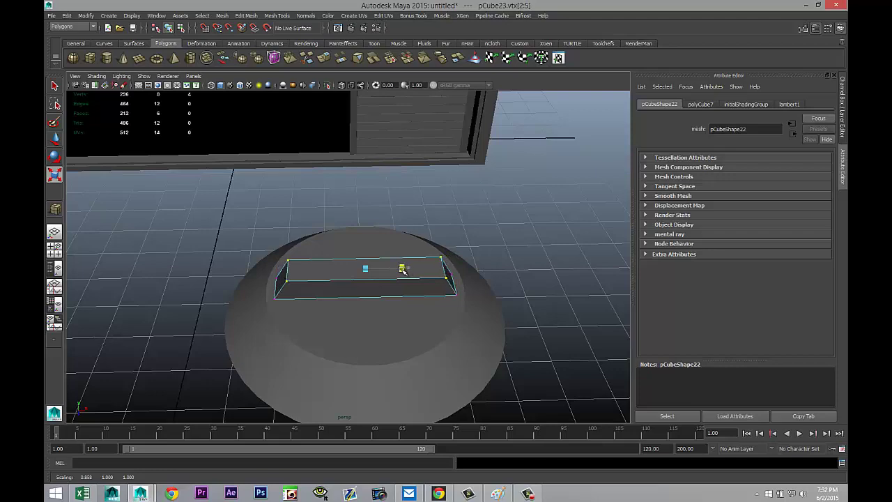
left_click(538, 235)
scroll(536, 249, "down", 2)
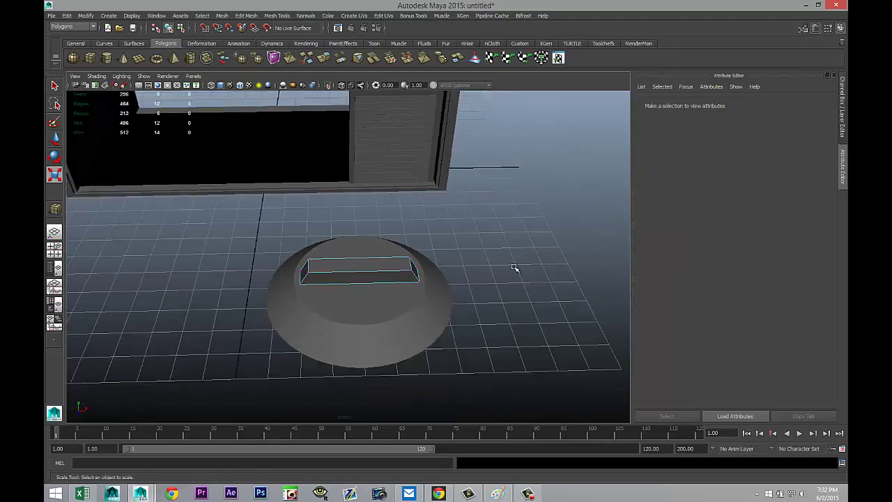
Select every other face all the way around the tapered cylinder's sloped side
left_click_drag(514, 268, 426, 285, "alt")
left_click_drag(490, 329, 422, 283, "alt")
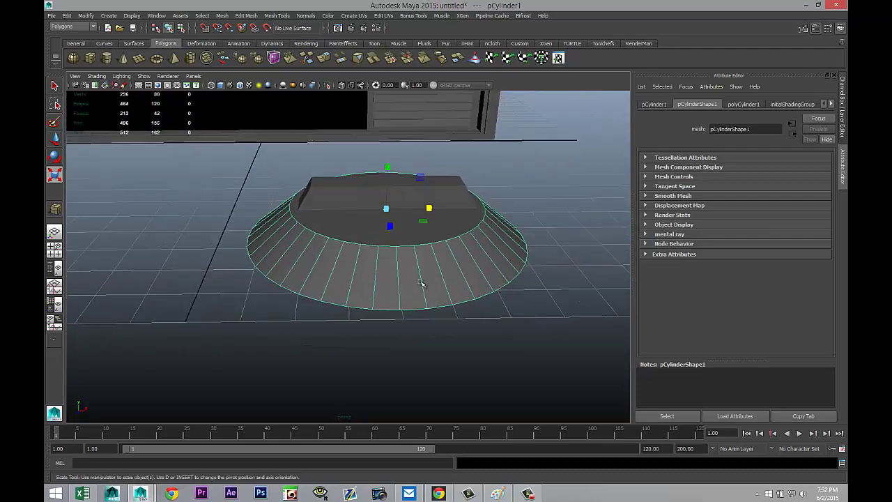
right_click_drag(386, 283, 386, 298)
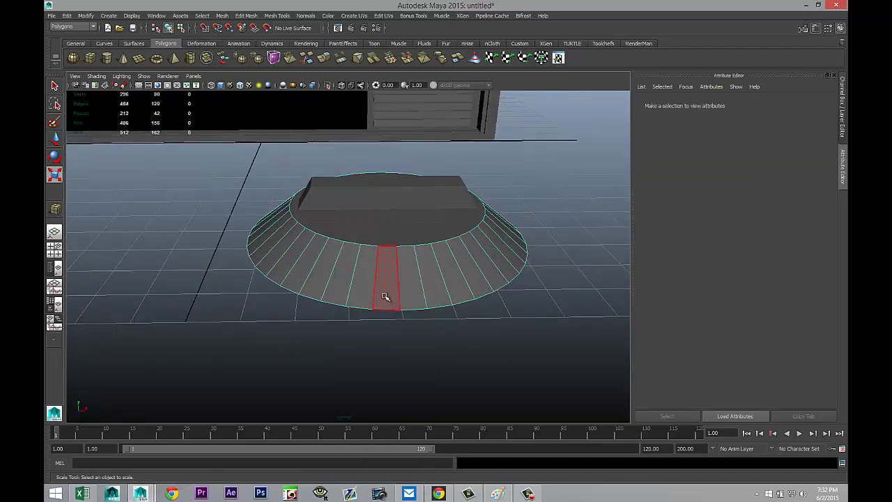
left_click(387, 290)
left_click(342, 278, "shift")
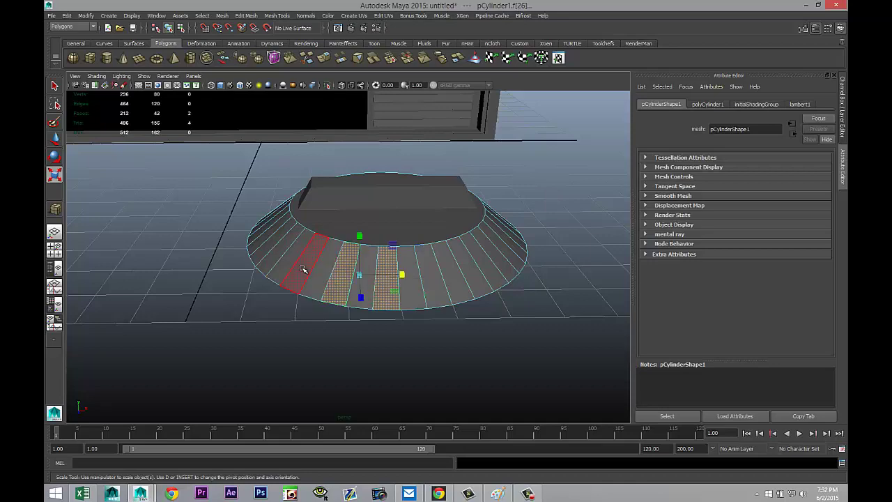
left_click(307, 268, "shift")
left_click_drag(237, 336, 372, 302, "alt")
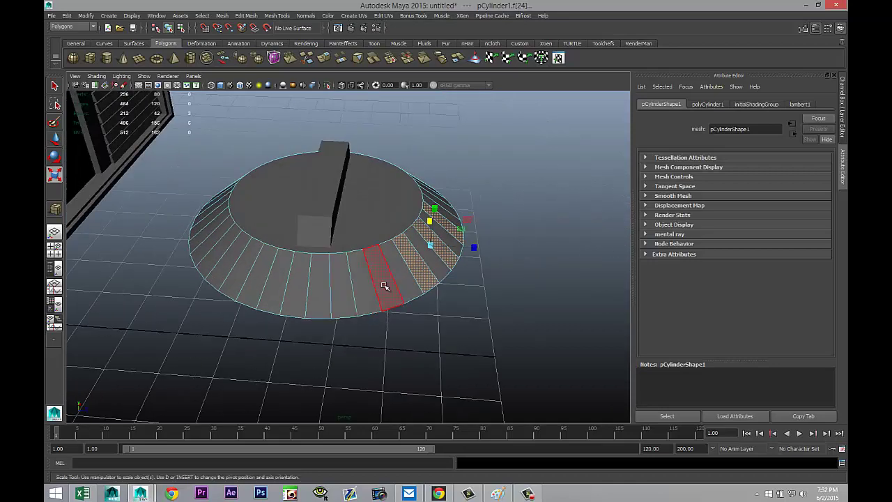
left_click(342, 287, "shift")
left_click(299, 285, "shift")
left_click(248, 279, "shift")
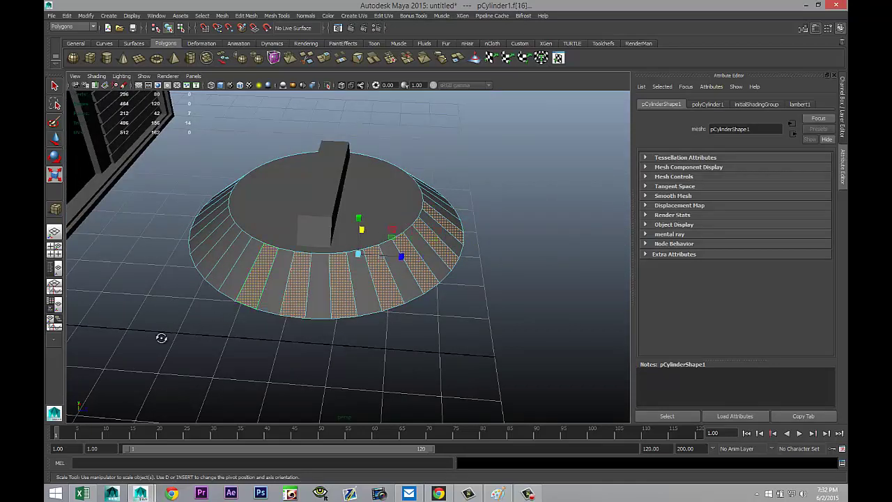
left_click_drag(162, 338, 299, 338, "alt")
left_click(388, 332, "shift")
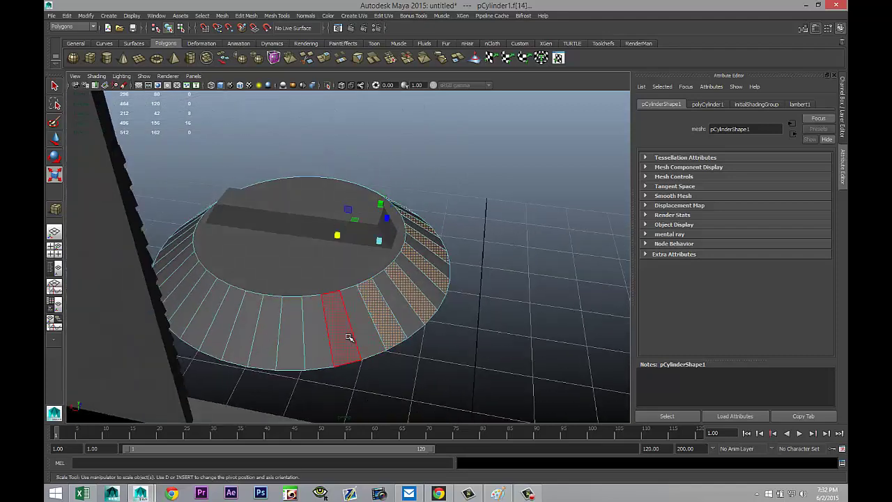
left_click(340, 336, "shift")
left_click(293, 335, "shift")
left_click(249, 325, "shift")
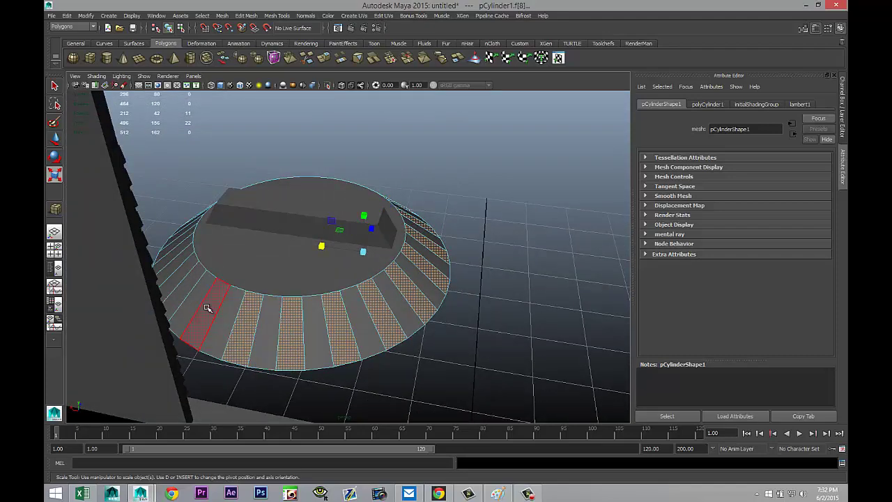
left_click(209, 309, "shift")
left_click(189, 289, "shift")
left_click_drag(485, 318, 442, 372, "alt")
left_click(430, 345, "shift")
left_click(463, 329, "shift")
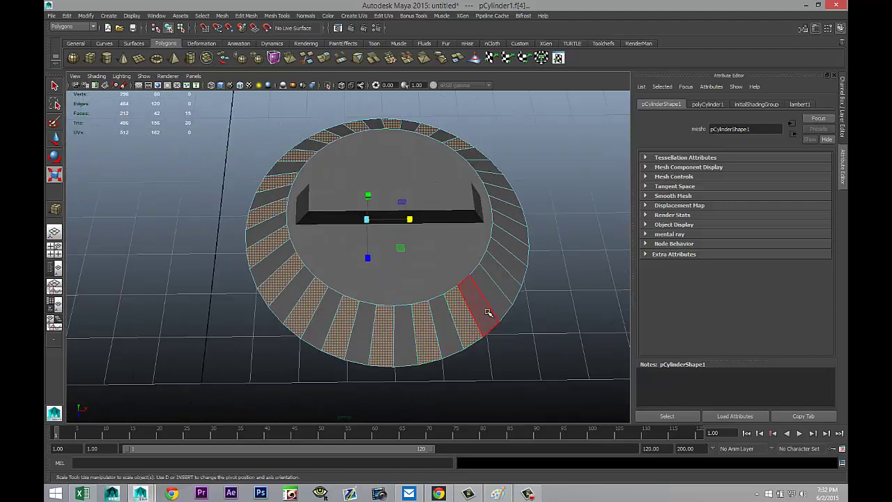
left_click(495, 296, "shift")
left_click(511, 259, "shift")
left_click(514, 231, "shift")
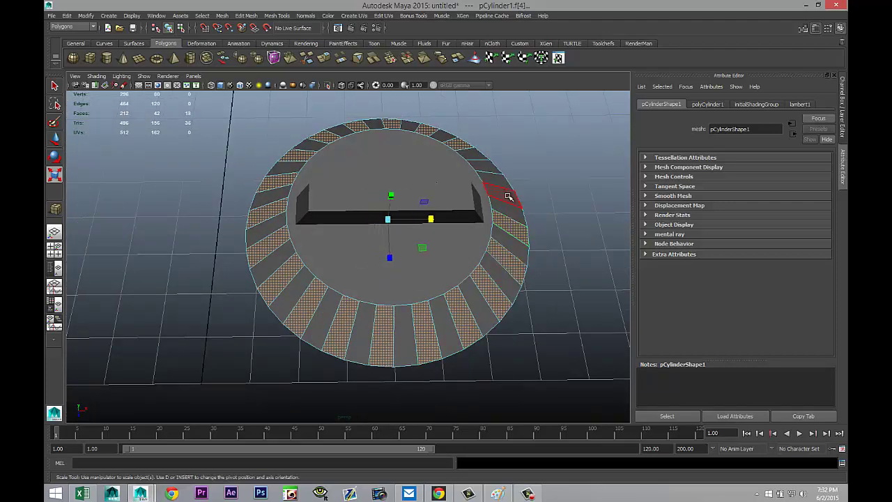
left_click(506, 199, "shift")
left_click(488, 169, "shift")
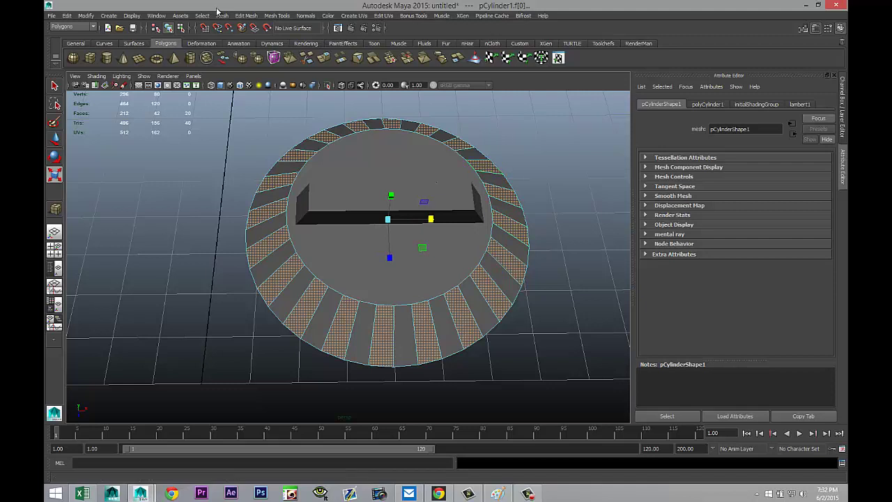
Extrude the selected alternating faces of the cylinder's sloped side
left_click(247, 17)
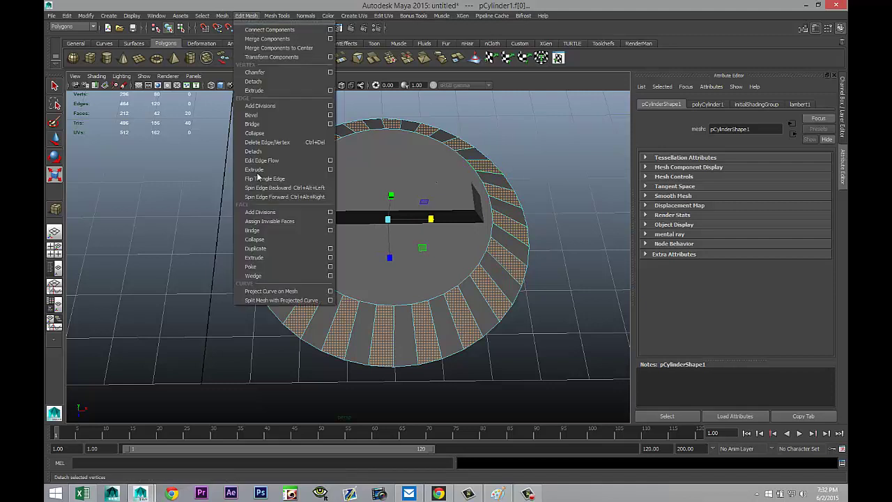
left_click(284, 258)
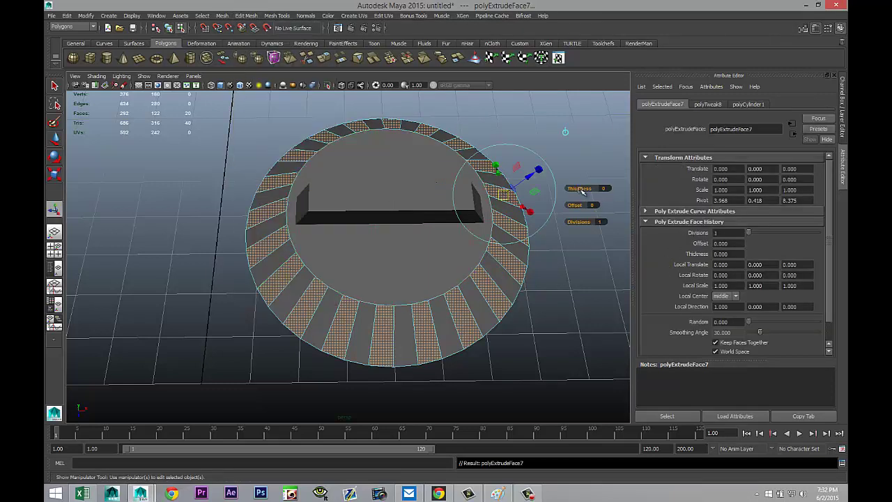
Set the thickness of the extruded alternate faces around the knob's rim to 0.2
left_click_drag(579, 189, 581, 191)
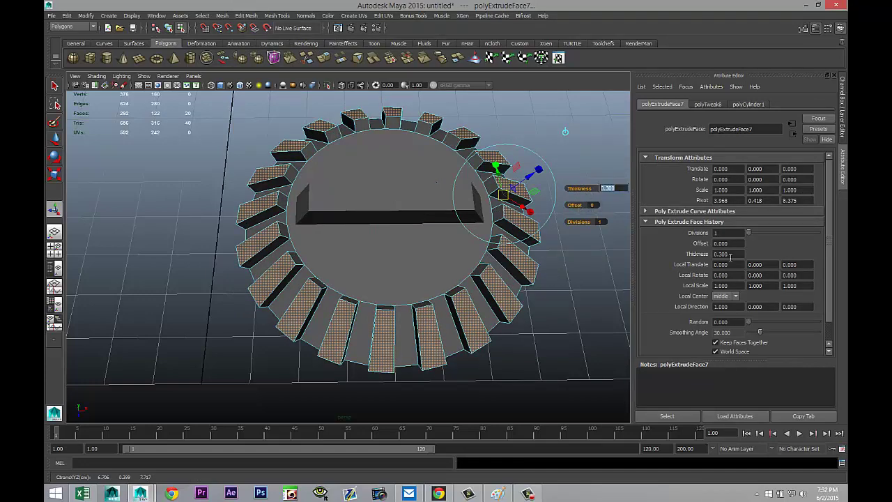
key("Return")
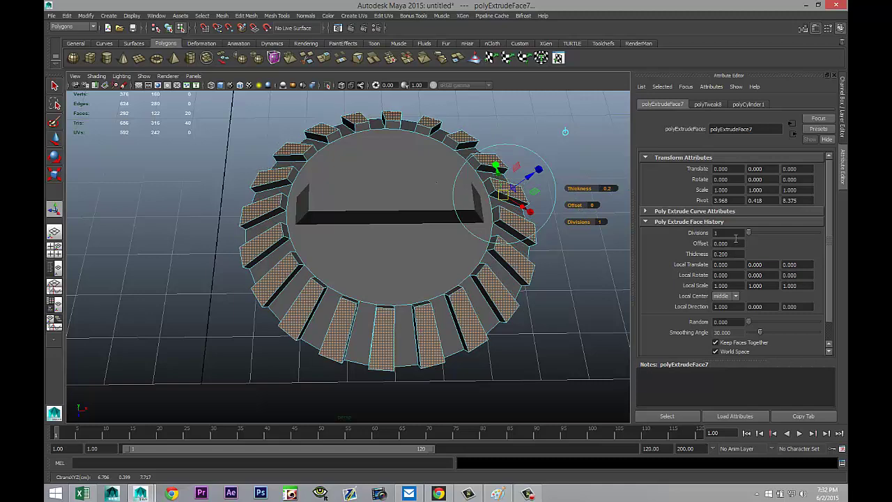
left_click_drag(572, 305, 505, 260, "alt")
left_click(478, 311)
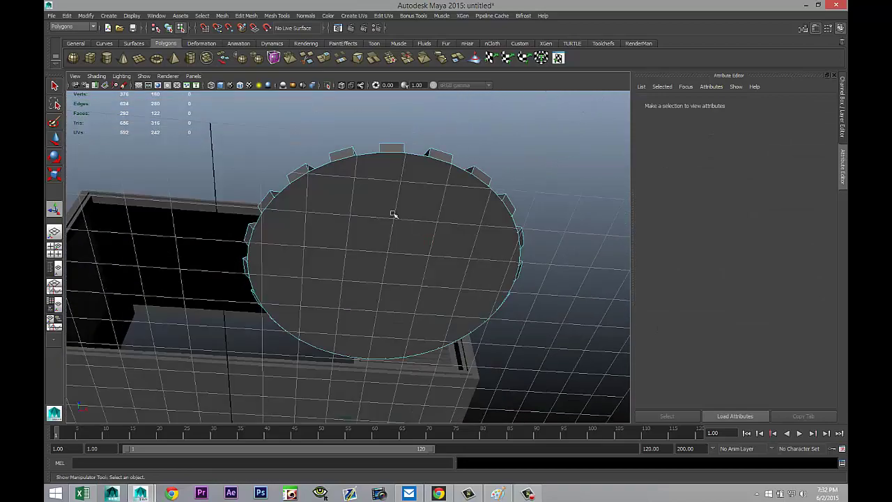
Extrude the knob's underside face and scale it inward uniformly to about 0.9
left_click(376, 195)
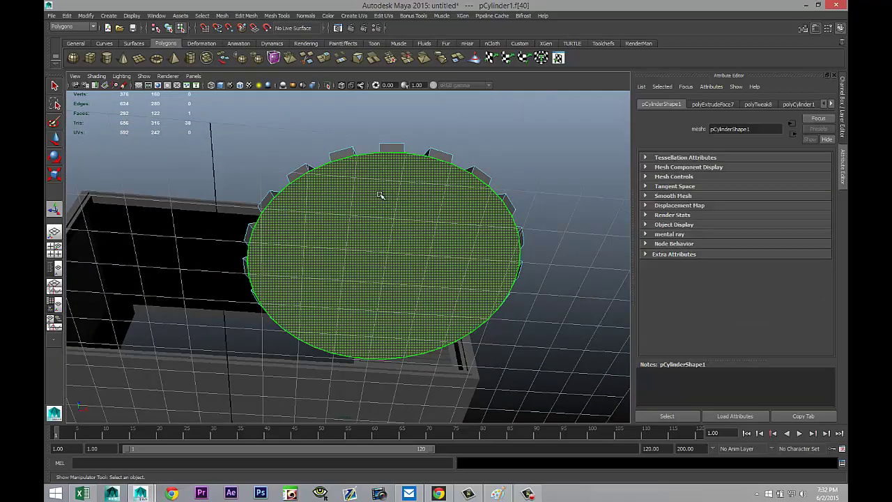
left_click(248, 15)
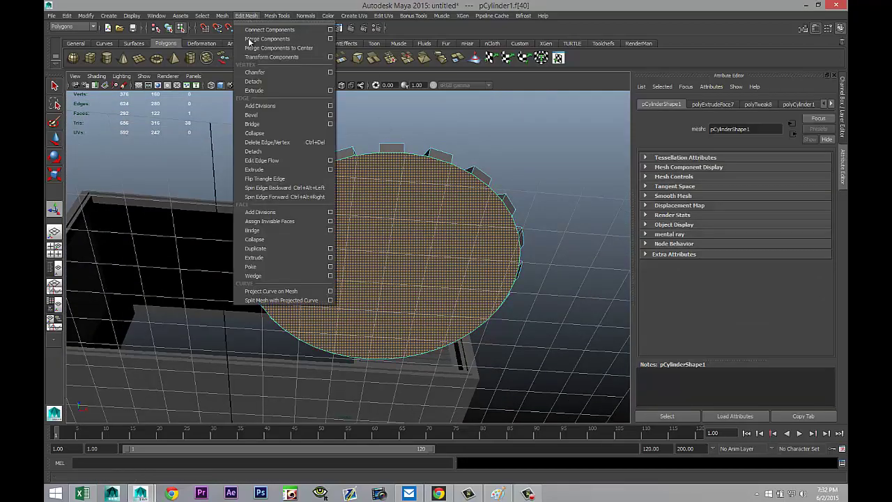
left_click(287, 258)
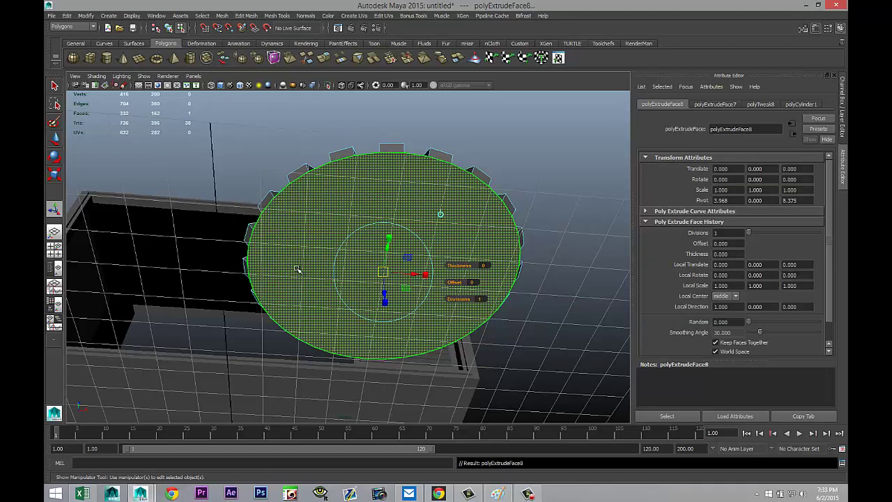
key("r")
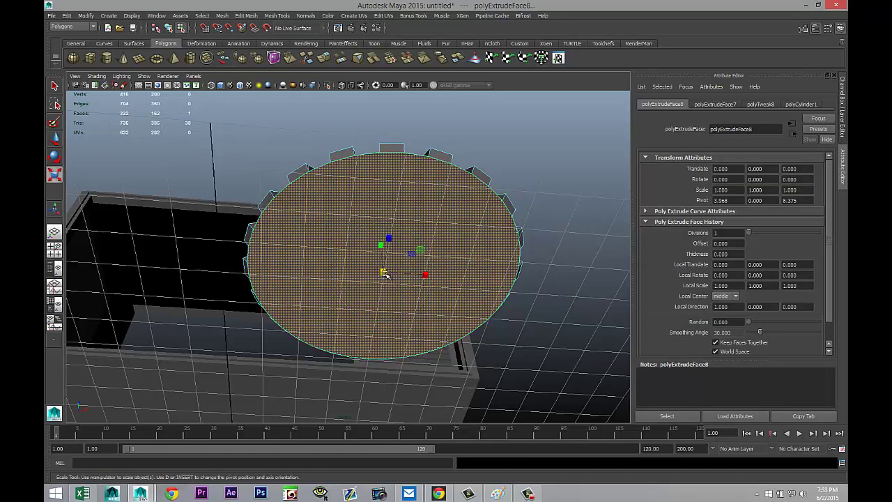
left_click_drag(384, 273, 364, 272)
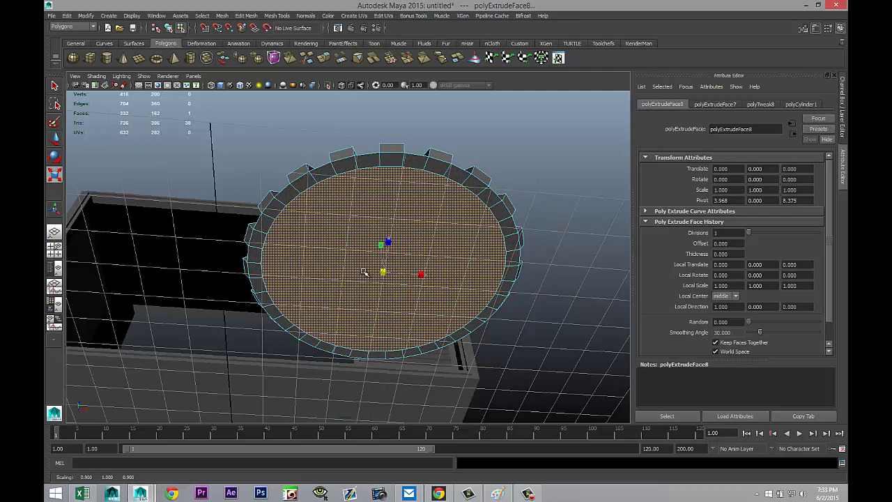
Extrude the inset underside face again and move it slightly downward to form a raised base under the knob
key("ctrl+e")
key("ctrl+e")
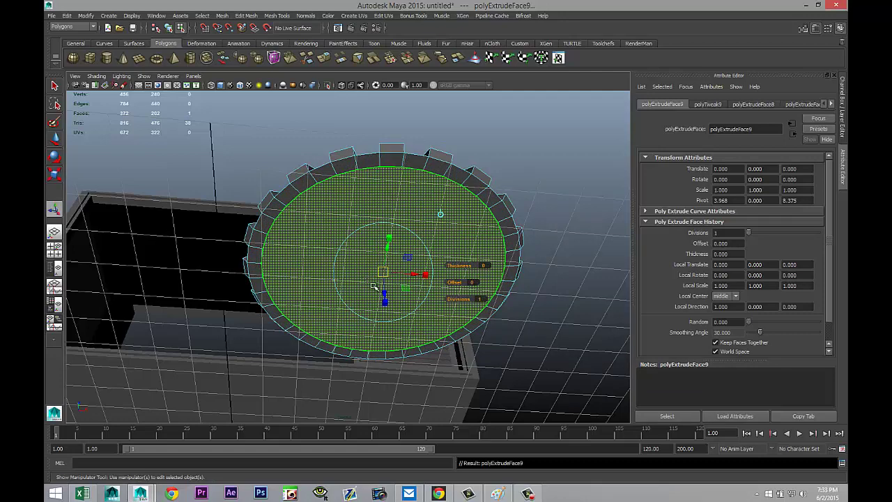
key("w")
left_click_drag(468, 351, 453, 359, "alt")
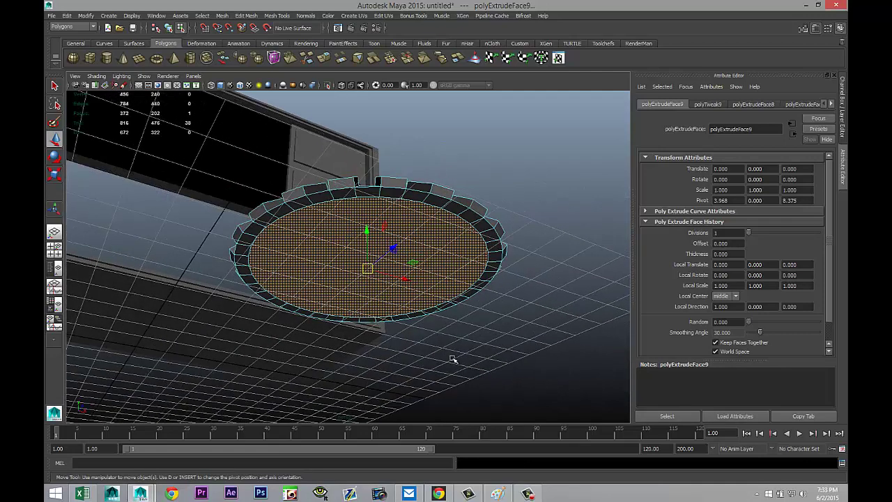
left_click_drag(368, 238, 367, 237)
left_click(499, 325)
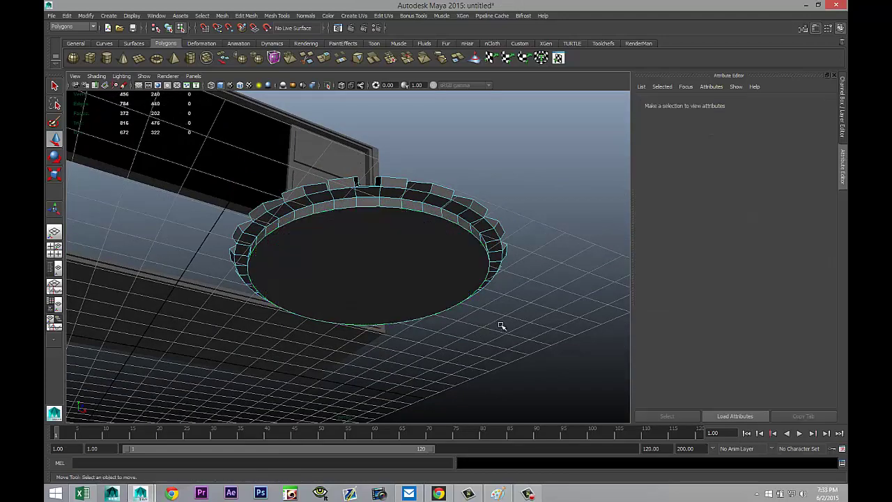
Combine all the knob's parts into a single mesh in object mode and center its pivot
left_click_drag(502, 325, 534, 364, "alt")
right_click_drag(535, 364, 512, 372, "alt")
left_click_drag(512, 372, 504, 341, "alt")
left_click_drag(262, 184, 506, 349)
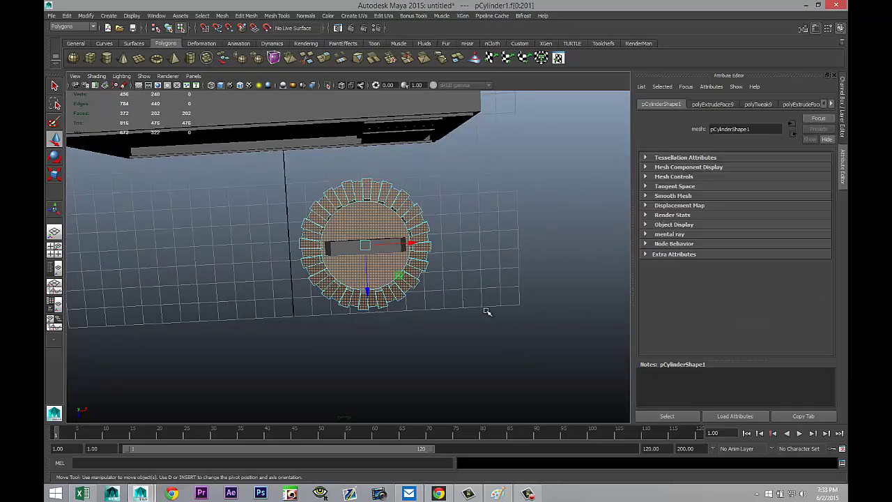
right_click_drag(346, 221, 387, 213)
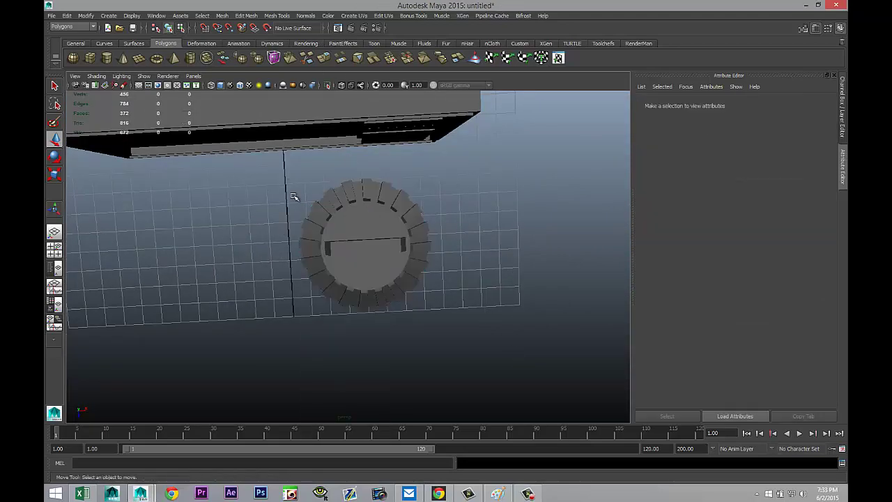
left_click_drag(270, 172, 517, 348)
left_click_drag(534, 314, 505, 202, "alt")
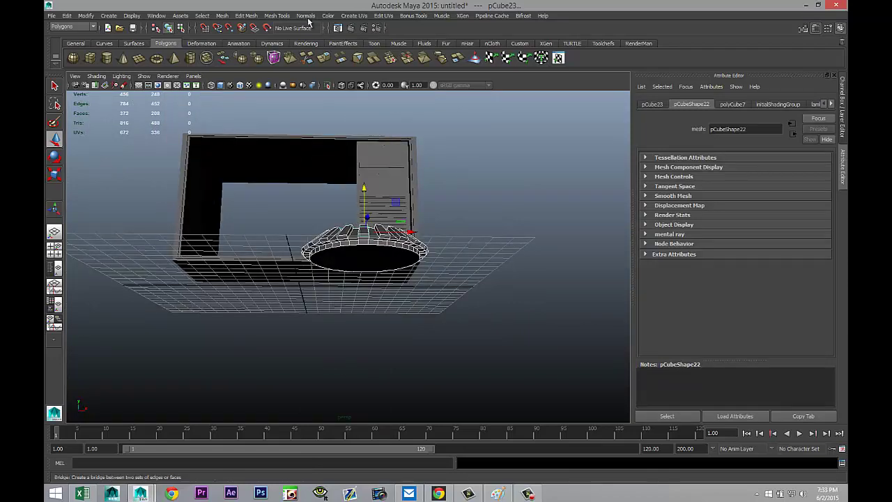
left_click(222, 16)
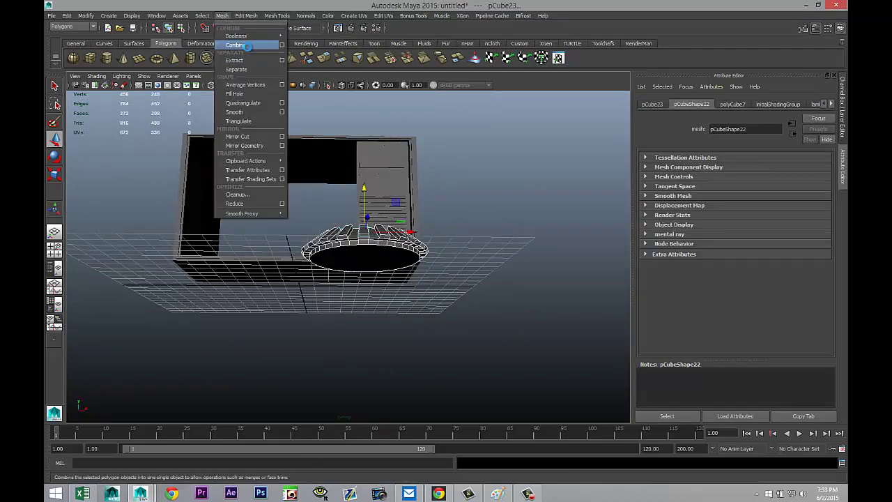
left_click(232, 44)
left_click(86, 15)
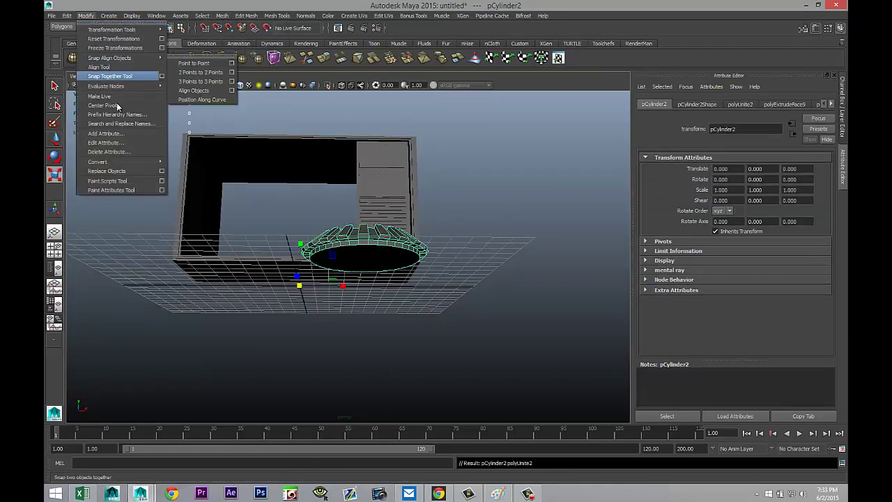
left_click(104, 110)
Delete the construction history of the cabinet and knob objects and freeze their transformations
scroll(433, 318, "down", 5)
left_click_drag(434, 319, 488, 373, "alt")
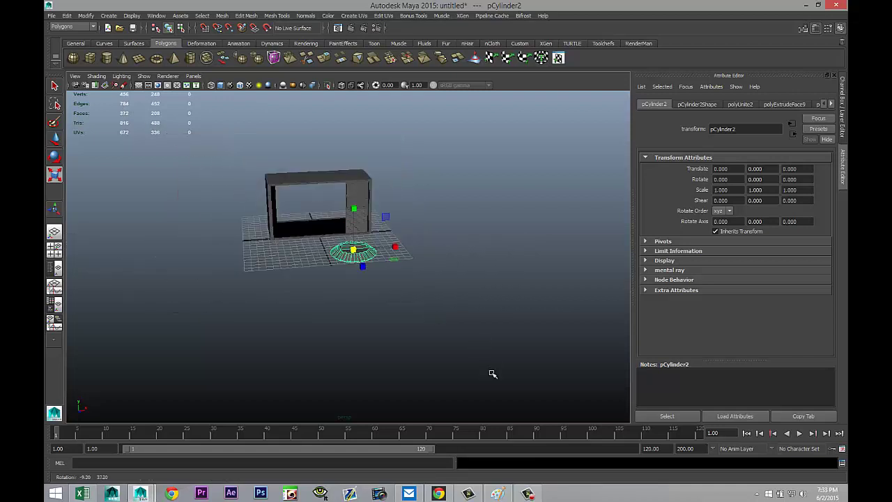
left_click_drag(209, 147, 479, 358)
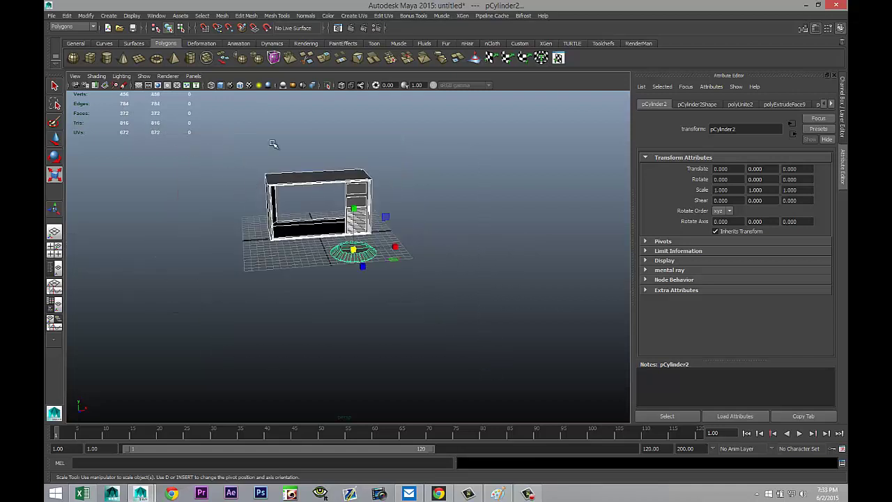
left_click(67, 15)
mouse_move(118, 115)
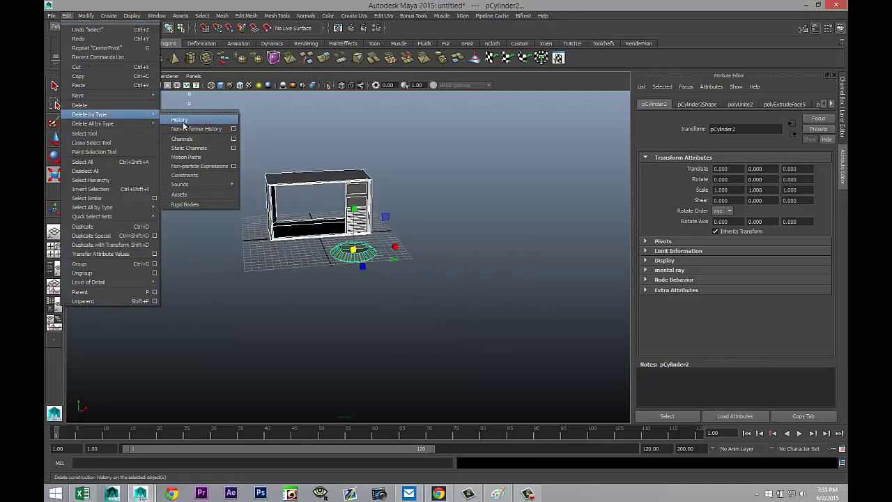
left_click(180, 117)
left_click(85, 15)
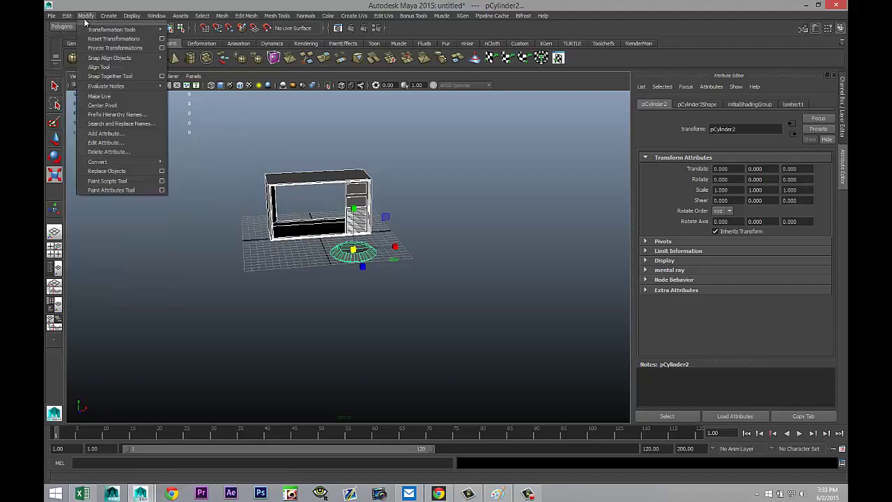
left_click(104, 59)
Rotate the combined knob to exactly 90 degrees about the X axis so it faces forward
scroll(407, 298, "up", 3)
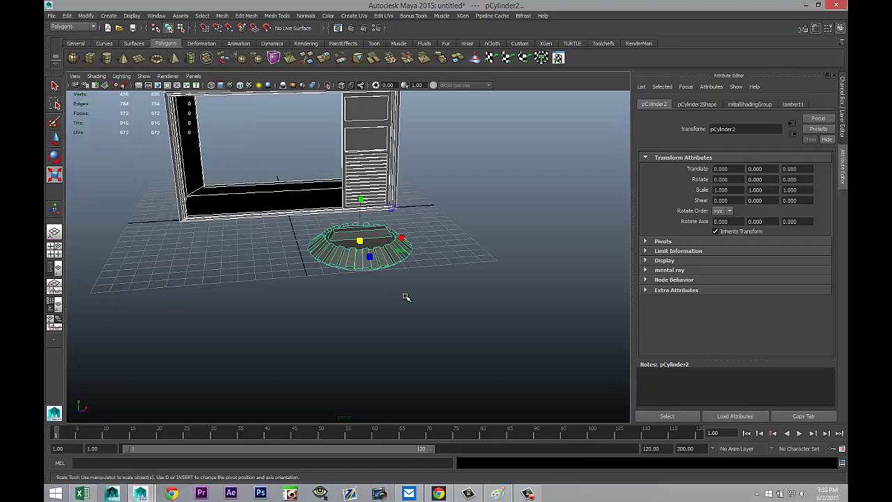
mouse_move(464, 258)
left_mouse_down("alt")
mouse_move(474, 318)
mouse_move(448, 322)
left_mouse_up("alt")
key("5")
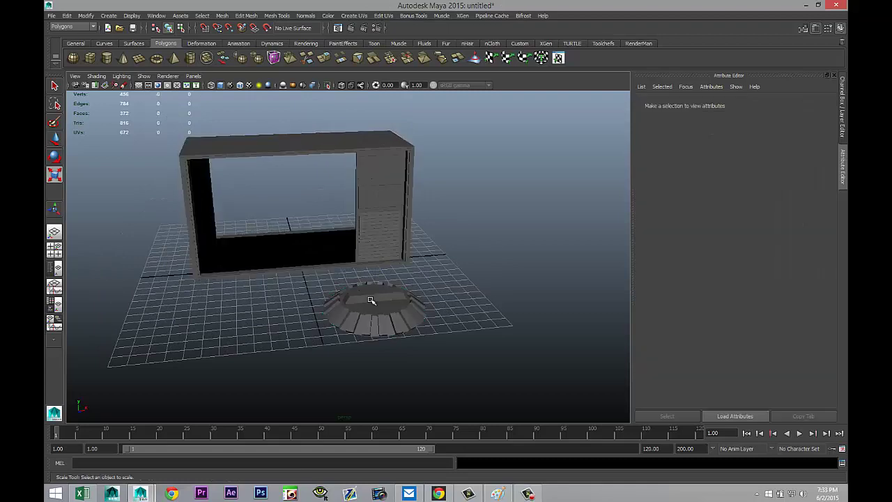
key("e")
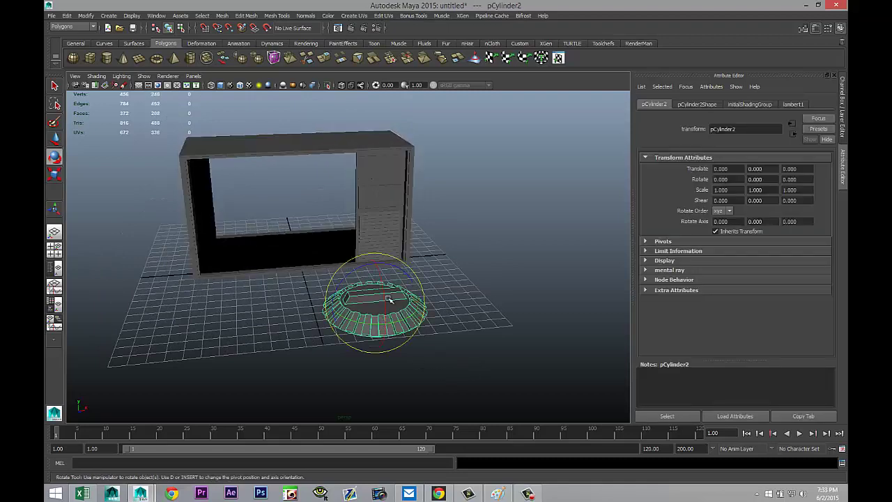
left_click_drag(381, 282, 393, 339)
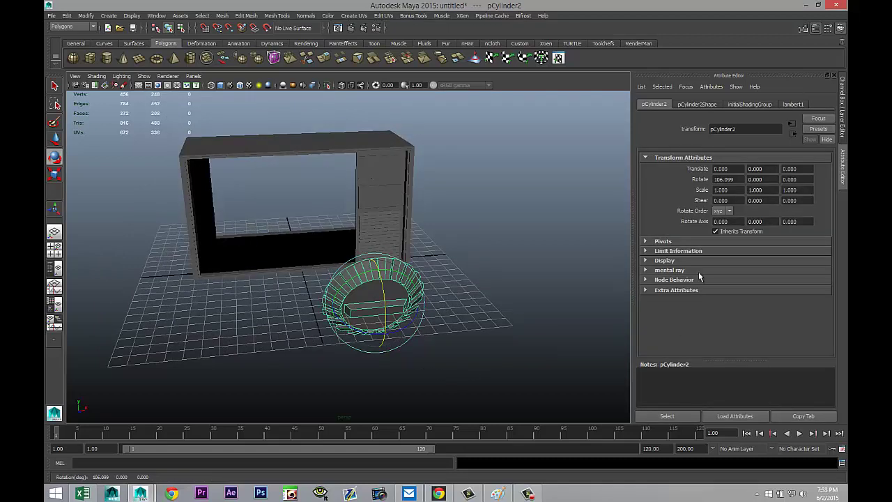
left_click(740, 179)
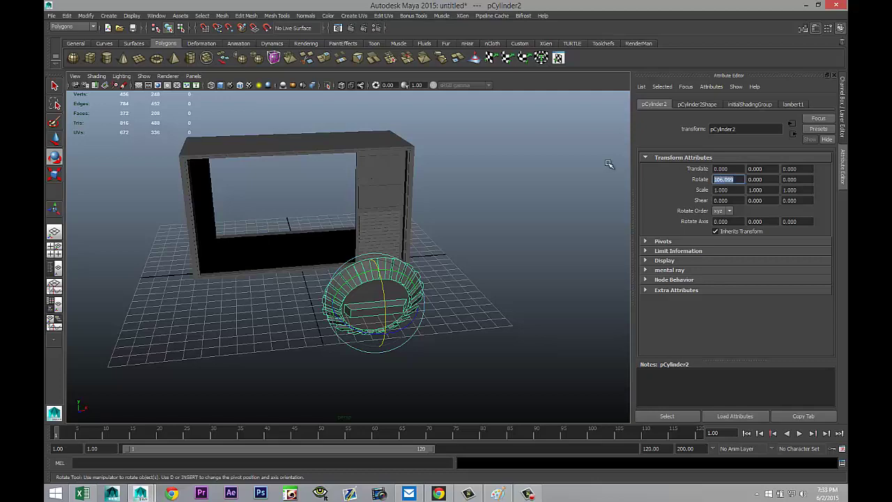
type("90")
key("Return")
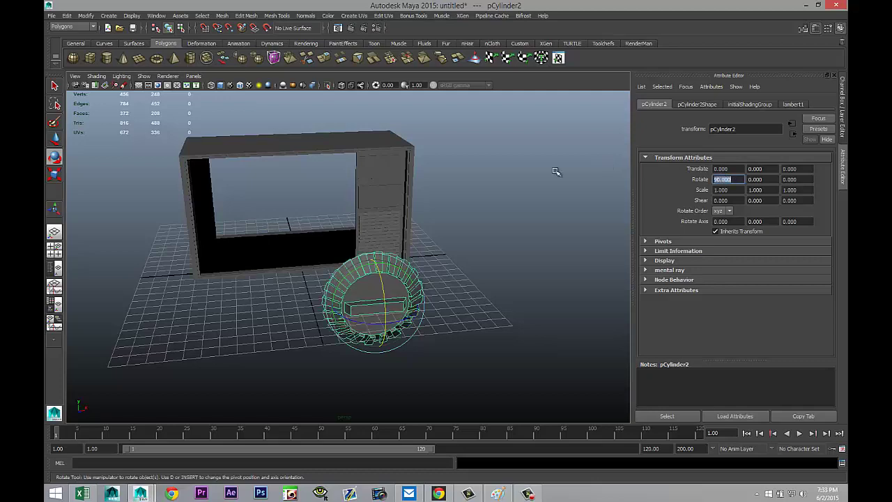
In the front view, raise the knob to about 7.3 on Y and scale it uniformly to about 0.285
left_click(54, 246)
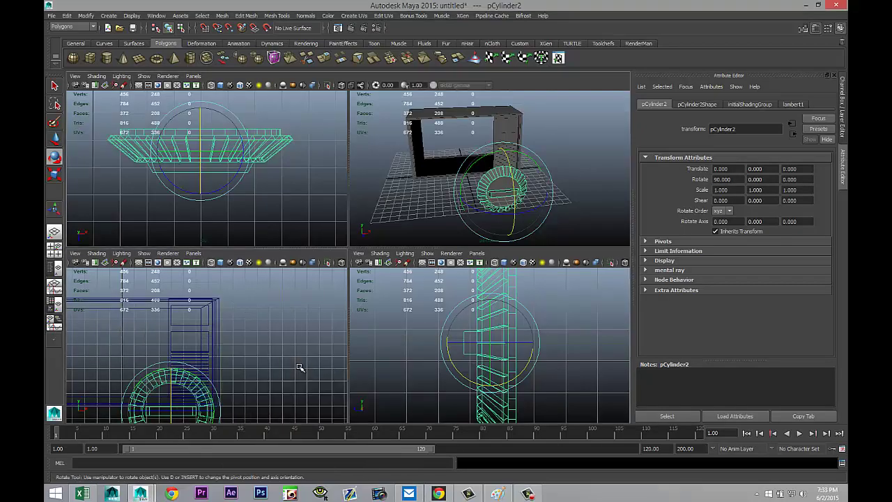
key("space")
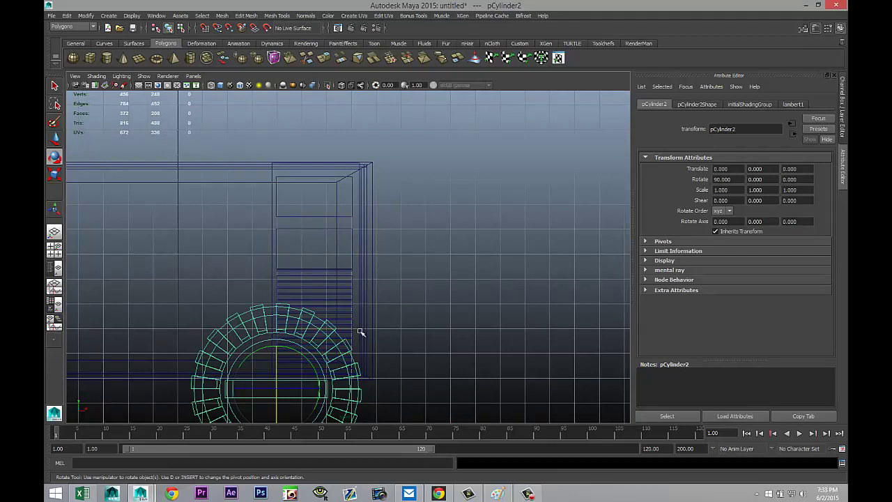
key("w")
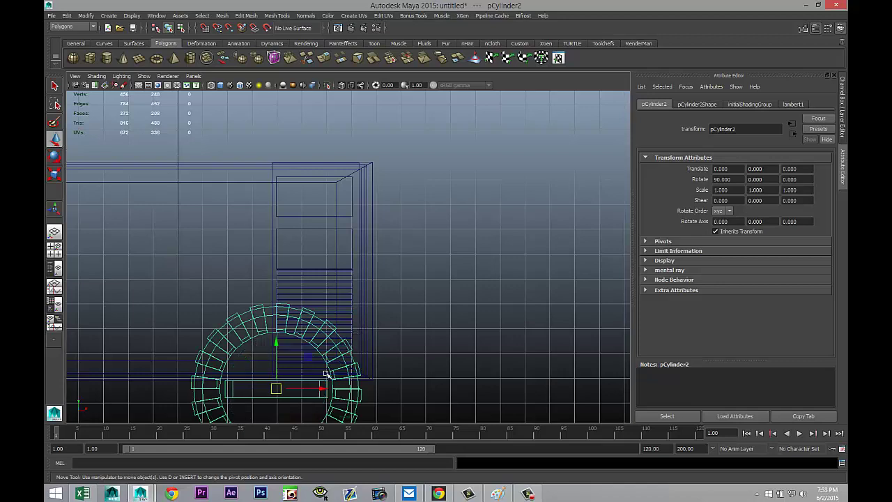
left_click_drag(276, 347, 267, 168)
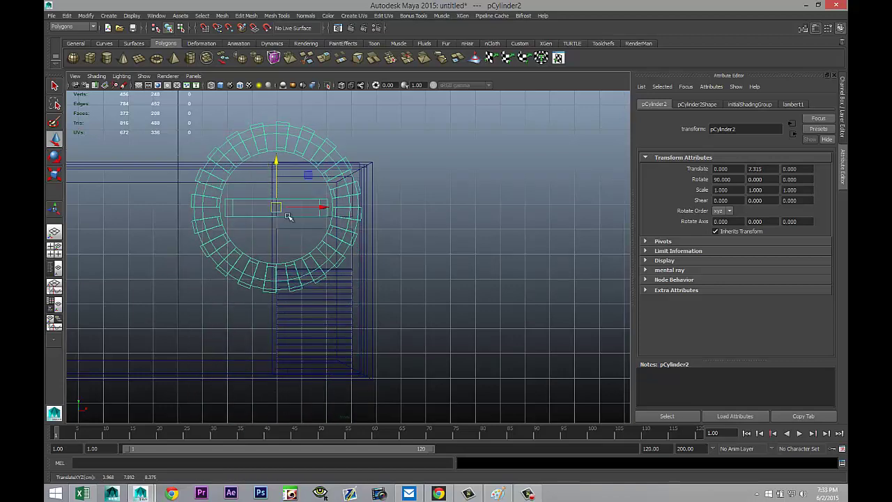
key("r")
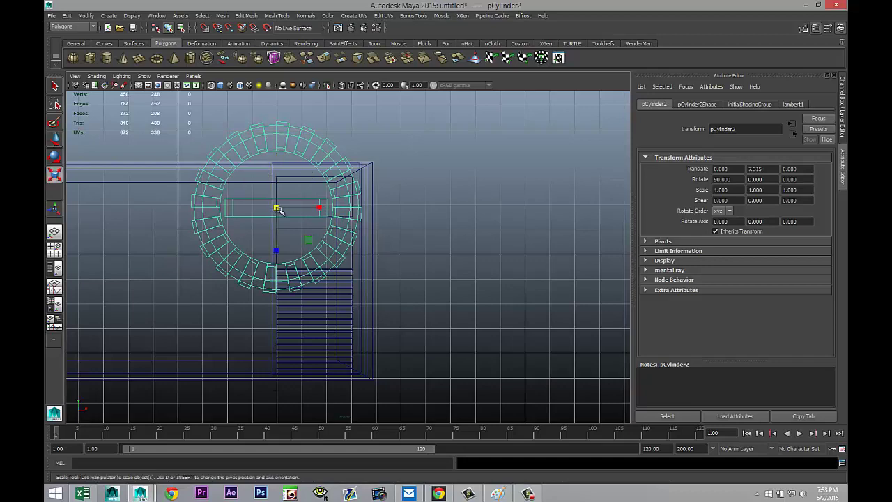
left_click_drag(278, 209, 192, 213)
Move the knob over the upper rectangle of the cabinet's control panel, to about 1.5 on X and 7.74 on Y
scroll(227, 258, "up", 5)
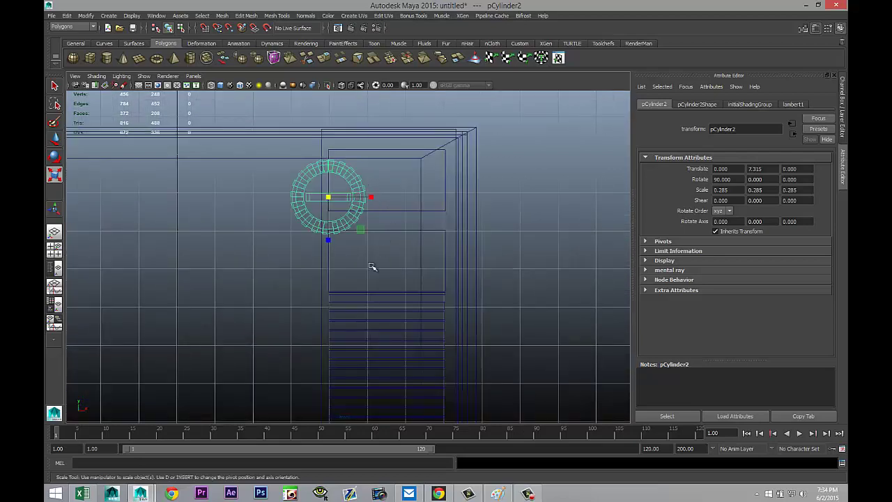
scroll(395, 257, "up", 1)
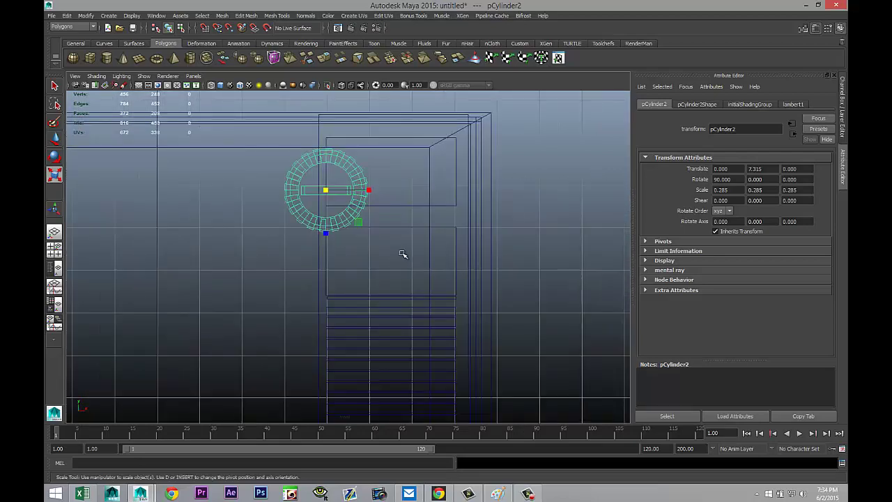
key("w")
left_click_drag(375, 190, 438, 199)
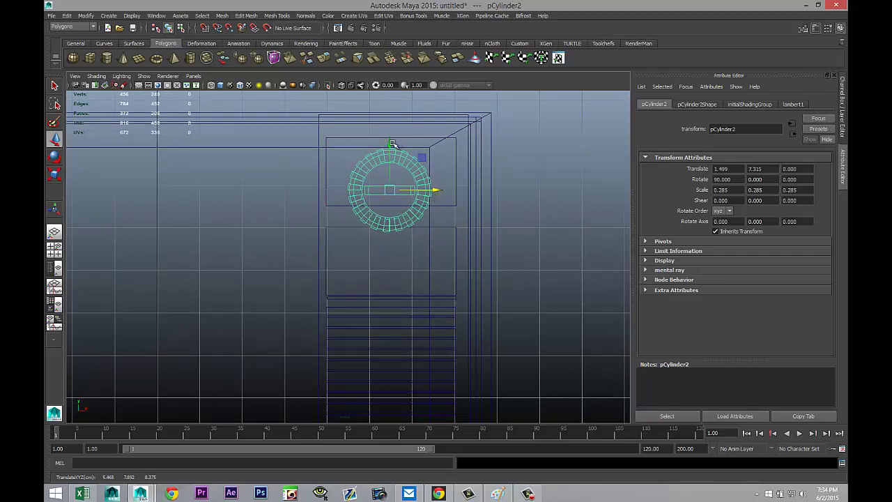
left_click_drag(393, 143, 390, 126)
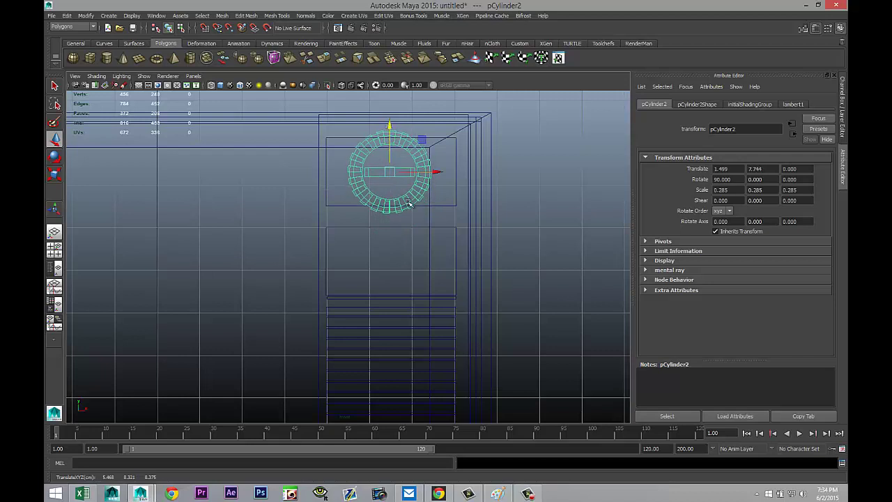
Scale the knob uniformly to about 0.196 and raise it to about 7.77 on Y within the upper rectangle
key("r")
left_click_drag(392, 175, 373, 171)
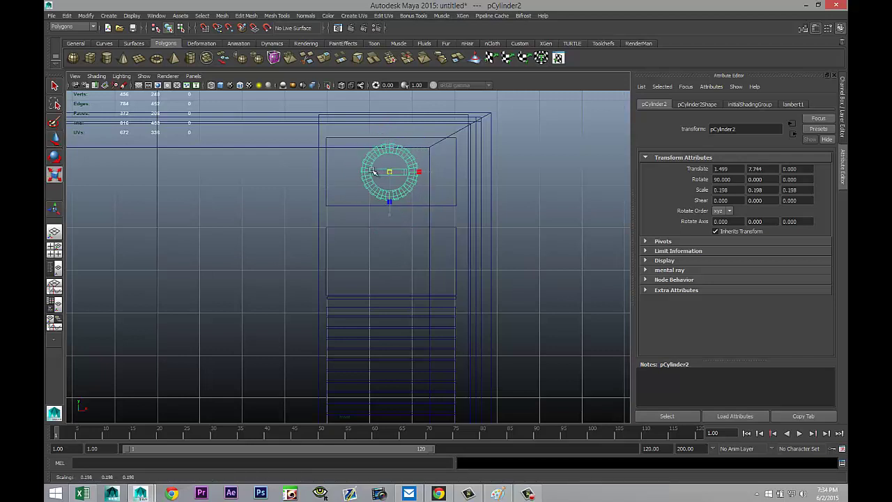
key("w")
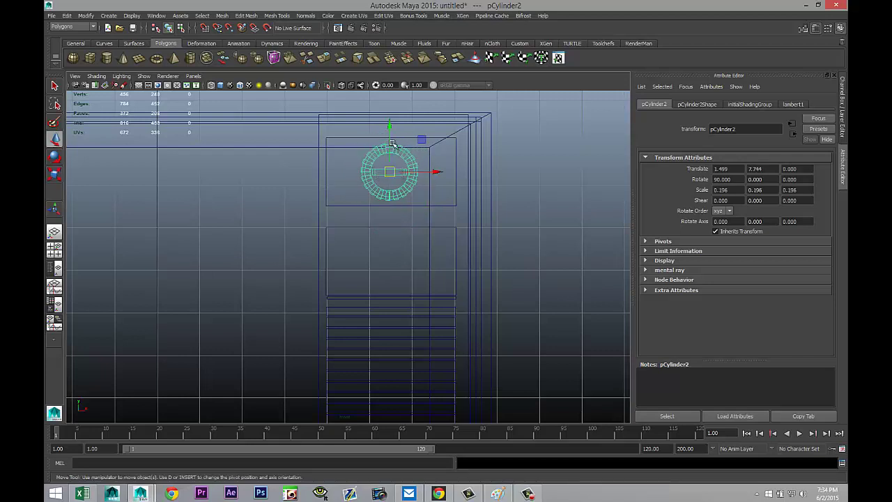
left_click_drag(389, 127, 389, 127)
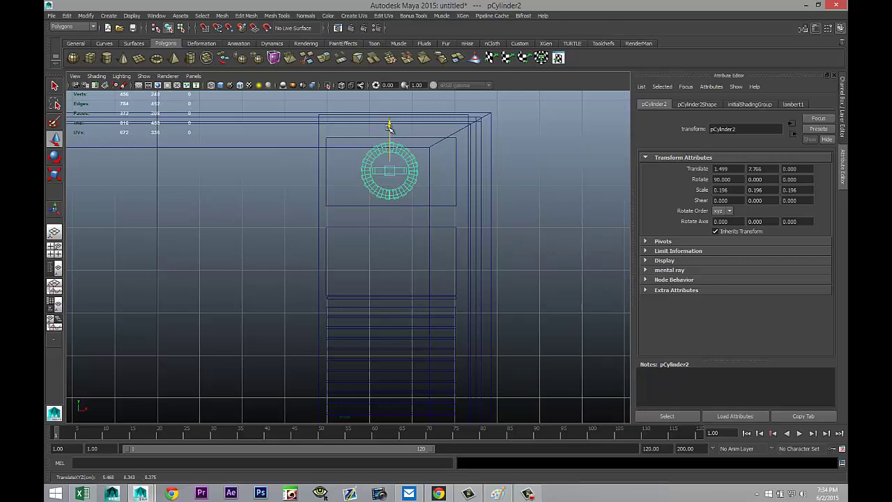
In the perspective view, push the knob back against the control panel's face, to about -5.11 on Z
left_click(54, 249)
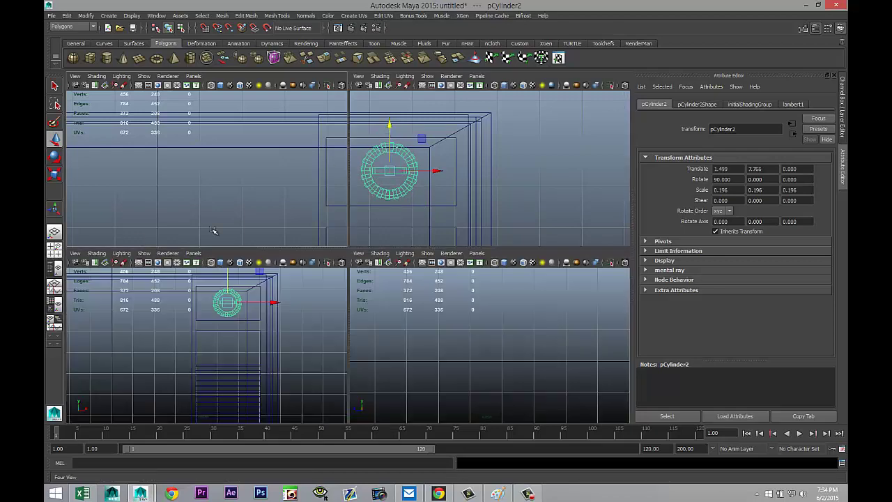
key("space")
left_click_drag(421, 237, 439, 239, "alt")
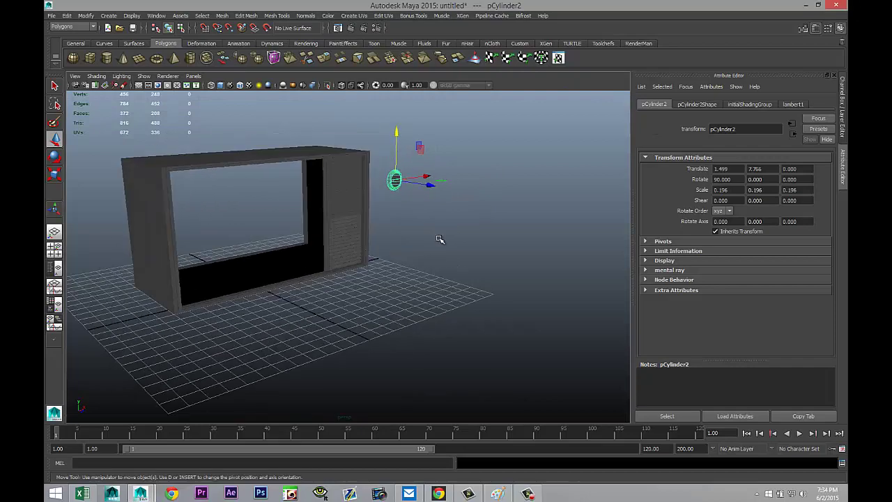
key("f")
scroll(374, 286, "down", 3)
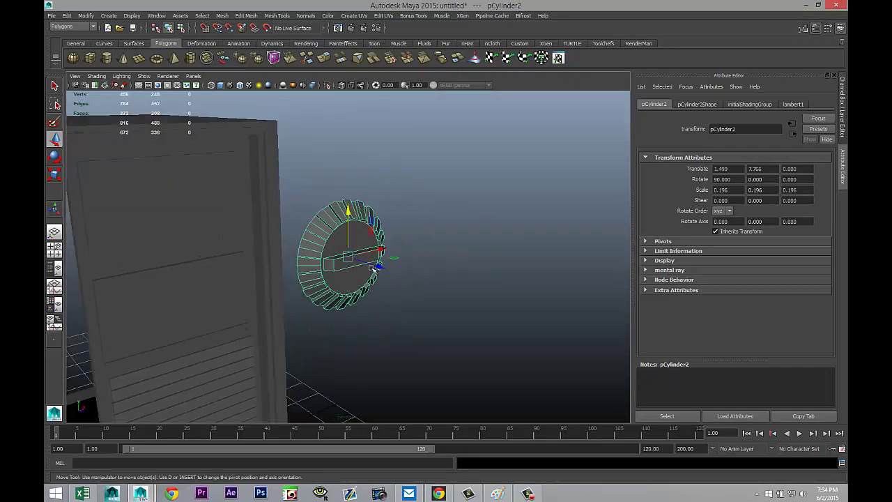
left_click_drag(377, 265, 163, 243)
key("f")
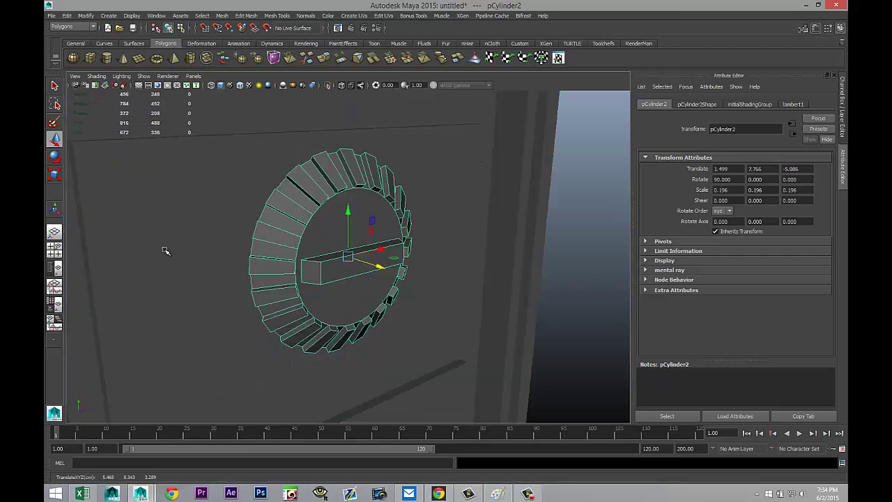
left_click_drag(184, 271, 244, 274, "alt")
left_click_drag(392, 259, 422, 344)
Rotate the knob to about -20 degrees on Z and duplicate it
key("e")
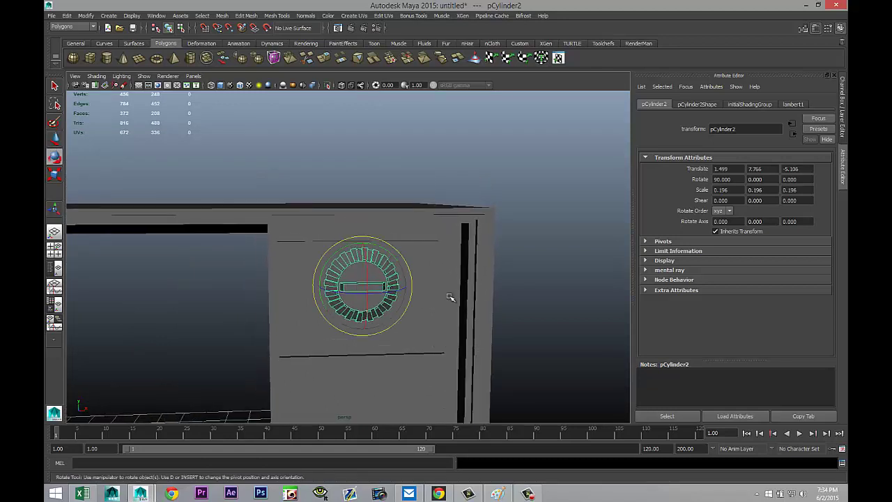
left_click_drag(391, 253, 251, 251)
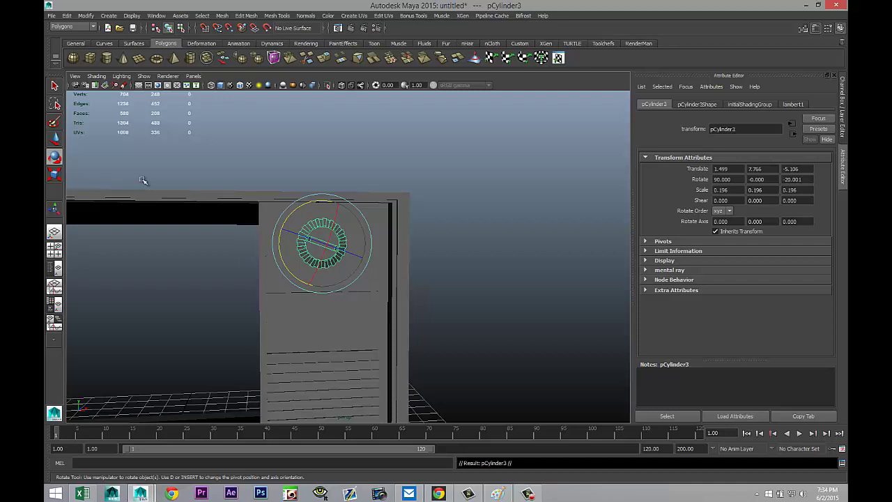
Lower the duplicate knob into the panel's second rectangle, to about 5.66 on Y, and scale it uniformly to about 0.121
key("w")
left_click_drag(325, 203, 343, 277)
left_click(53, 249)
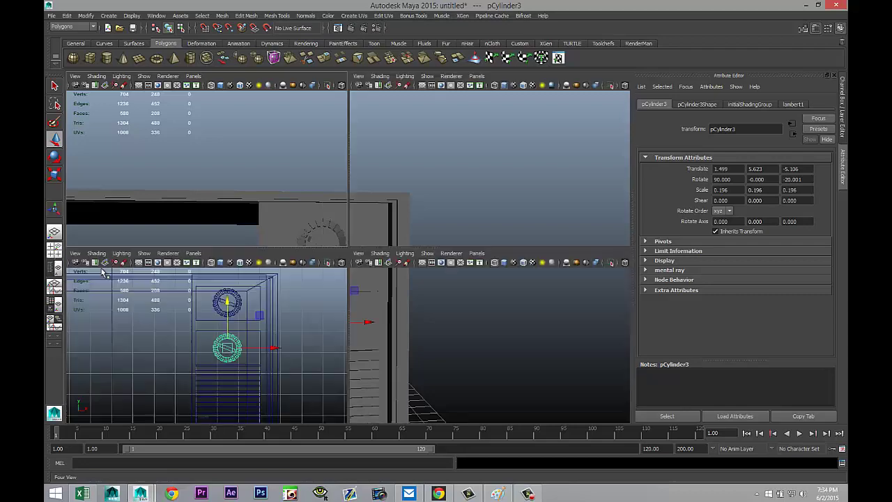
key("space")
key("f")
scroll(293, 338, "down", 8)
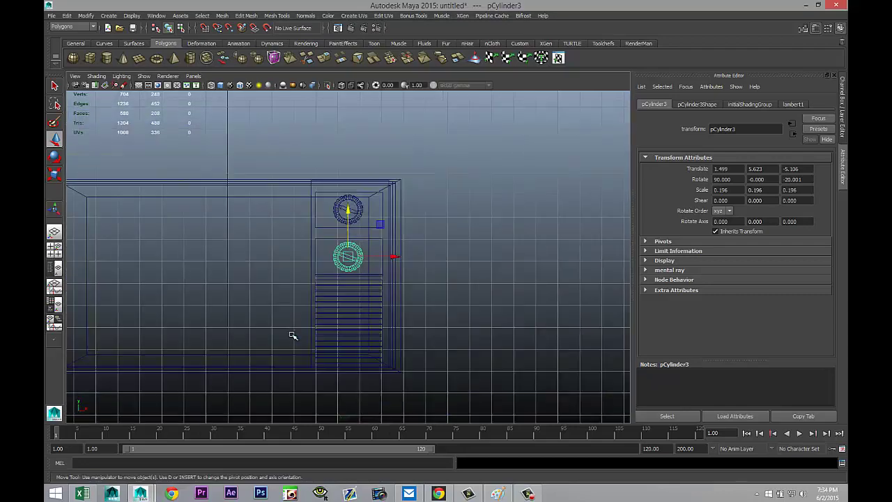
scroll(293, 331, "up", 5)
left_click_drag(349, 210, 349, 208)
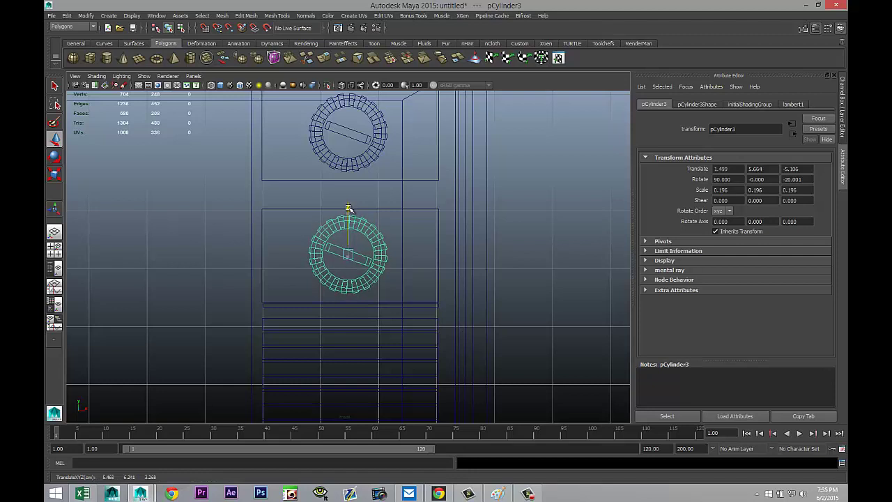
key("r")
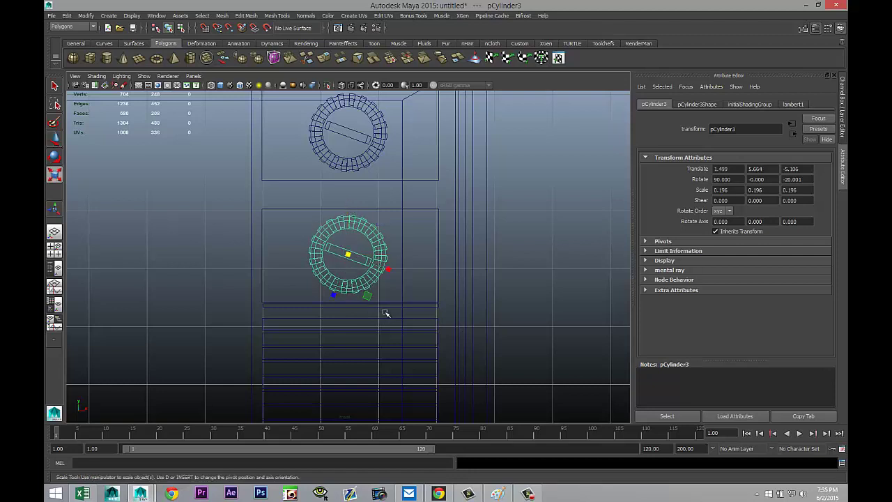
left_click_drag(347, 255, 322, 259)
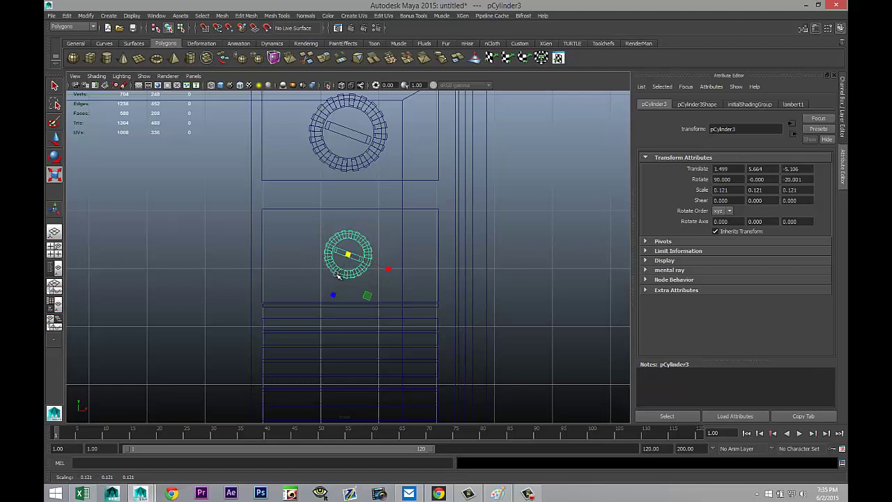
Duplicate the small knob and place the pair side by side in the second rectangle, at about 1.03 and 2.03 on X
key("ctrl+d")
key("w")
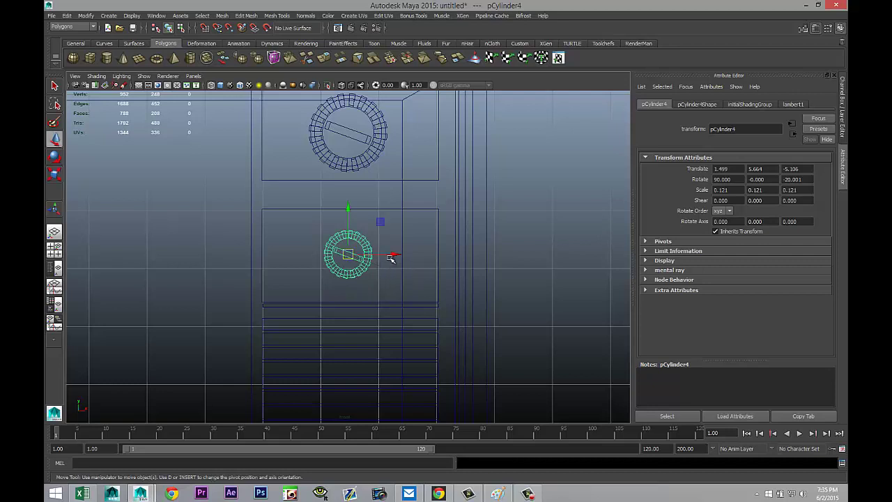
left_click_drag(395, 256, 452, 259)
left_click(358, 243, "shift")
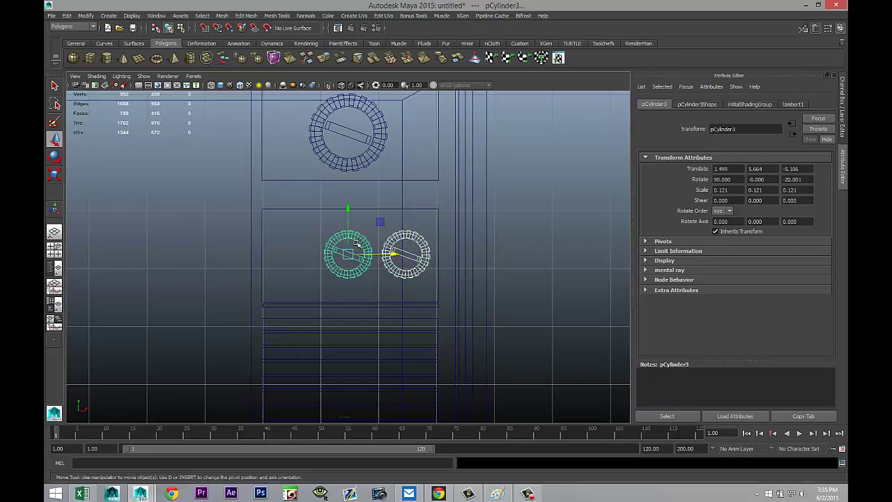
left_click_drag(392, 256, 366, 257)
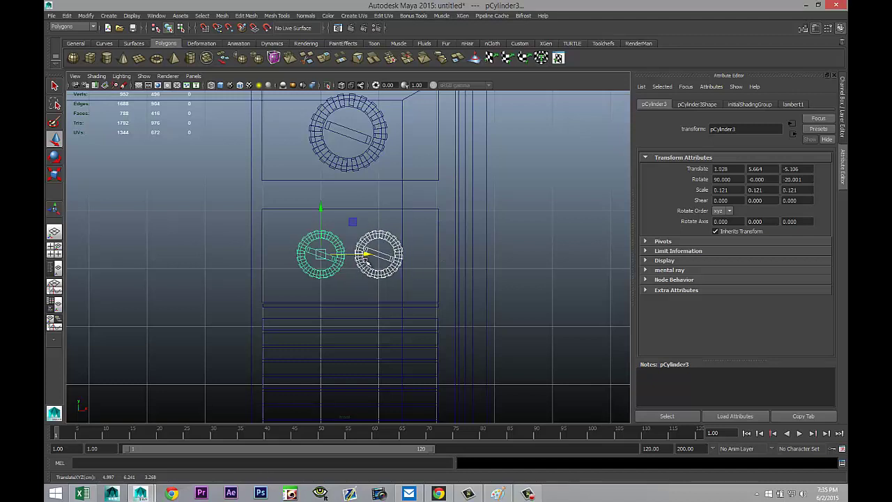
Rotate the left small knob to about -90 degrees on Z and the right one to about -115 degrees
left_click(335, 251)
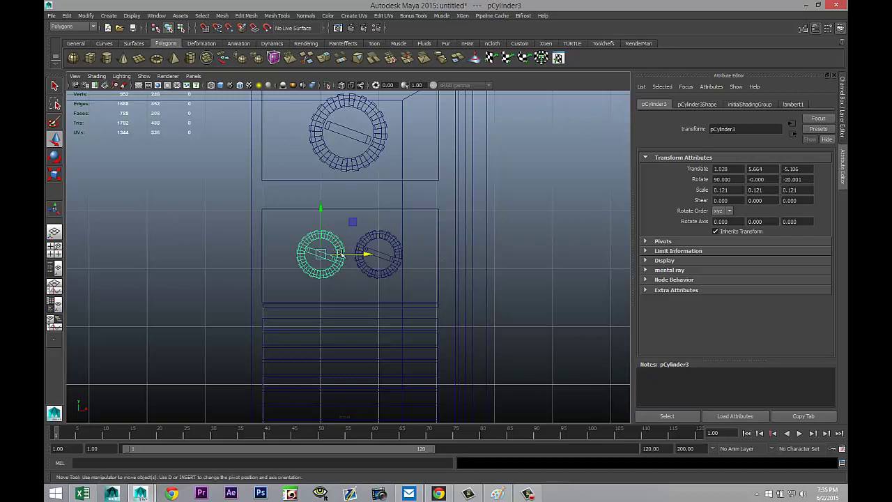
key("e")
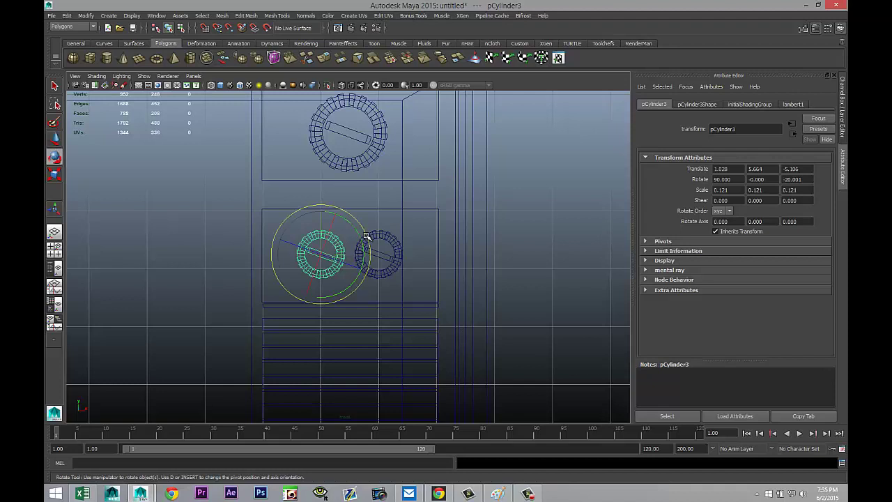
left_click_drag(366, 238, 350, 285)
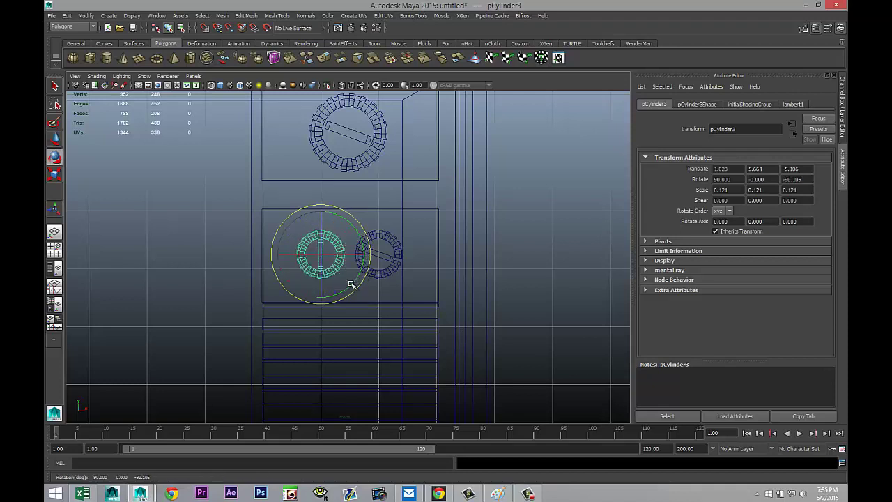
left_click(386, 272)
left_click_drag(428, 246, 379, 295)
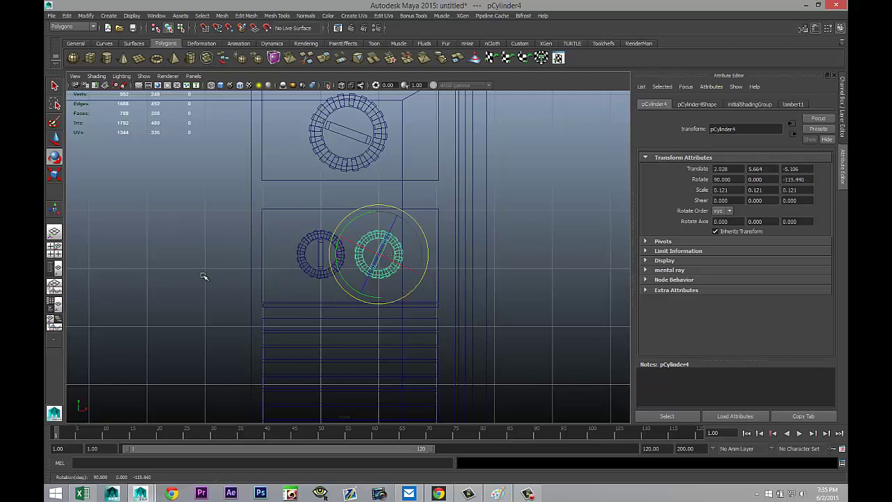
Examine the three knobs and the whole cabinet from several angles in the perspective view
left_click(54, 248)
key("space")
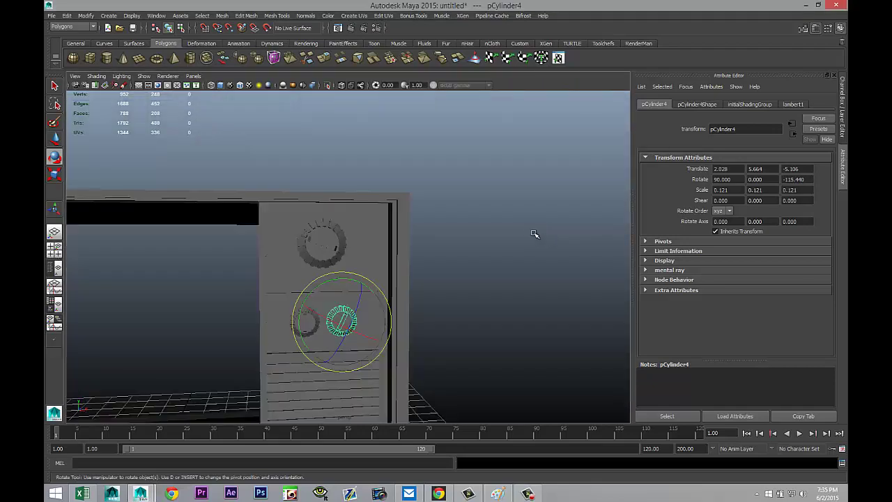
left_click(534, 235)
scroll(451, 278, "up", 5)
left_click_drag(447, 299, 323, 325, "alt")
right_click_drag(323, 325, 508, 293, "alt")
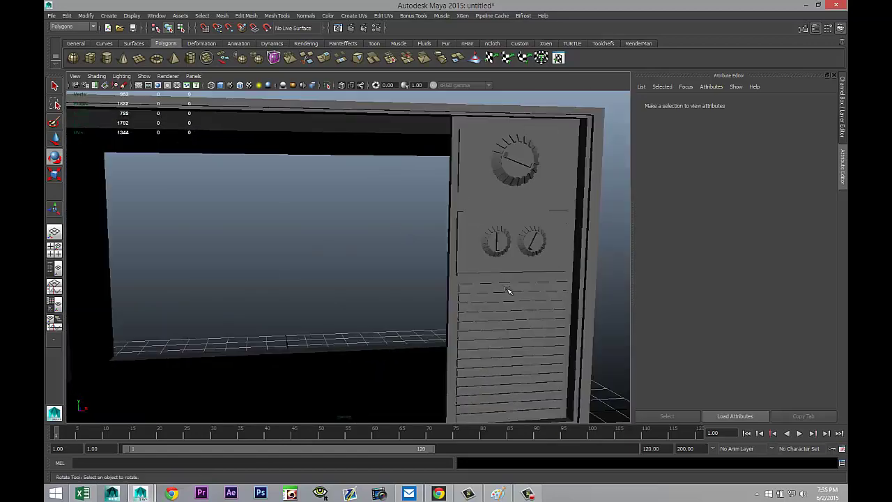
left_click_drag(508, 293, 414, 282, "alt")
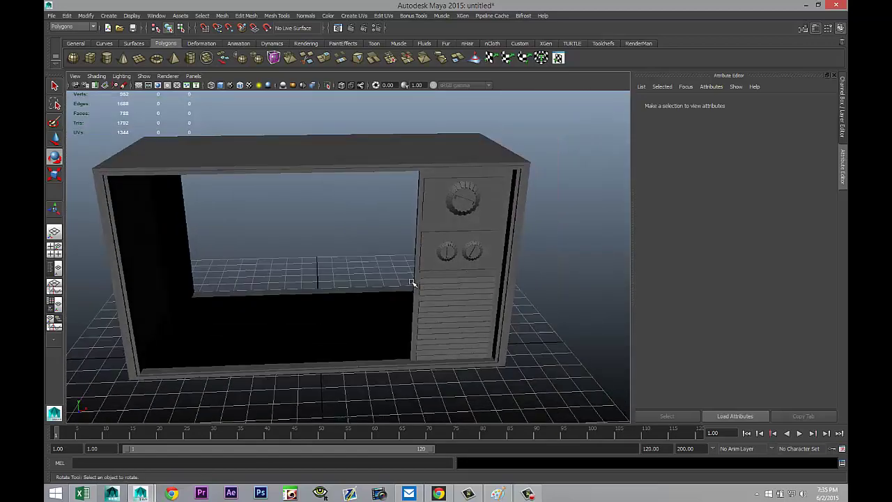
right_click_drag(414, 282, 466, 237, "alt")
left_click_drag(466, 238, 474, 291, "alt")
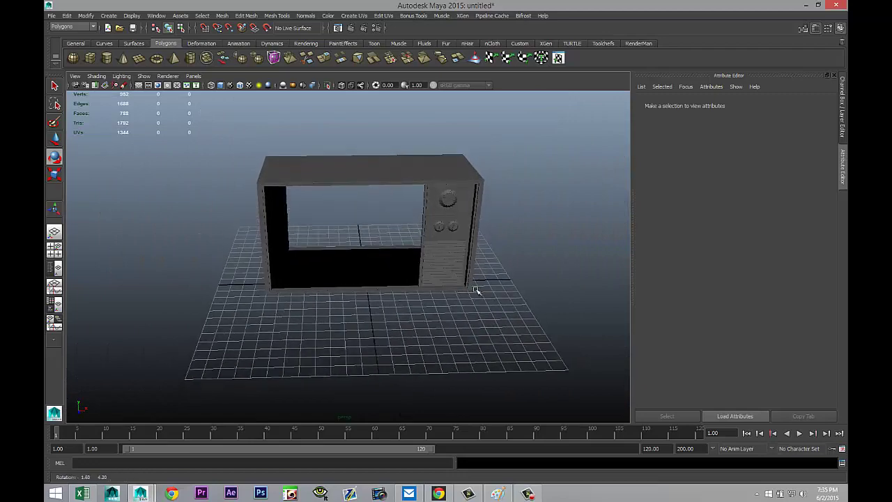
Create a wide, thin upright polygon cube in front of the cabinet
left_click(90, 59)
scroll(344, 326, "down", 3)
left_click_drag(300, 327, 421, 268)
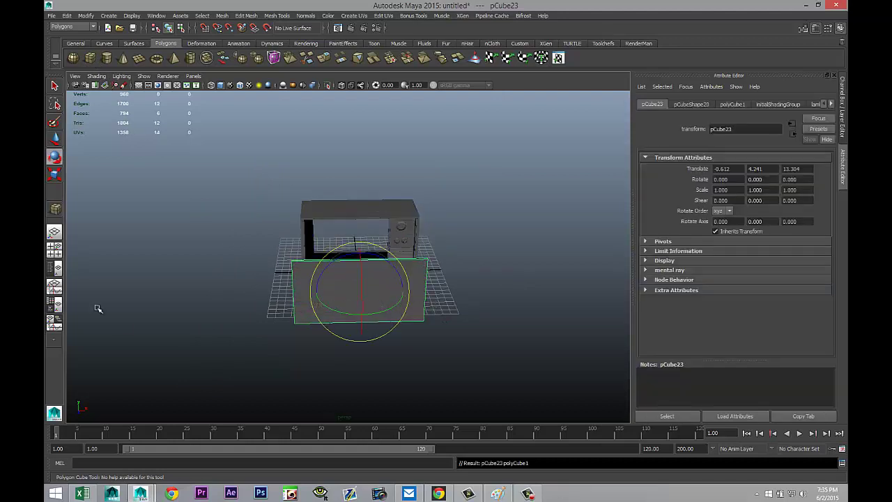
In the front view, align the cube's upper-left corner with the screen opening, moving it to about 1.51 on X and 4.66 on Y
left_click(54, 250)
key("space")
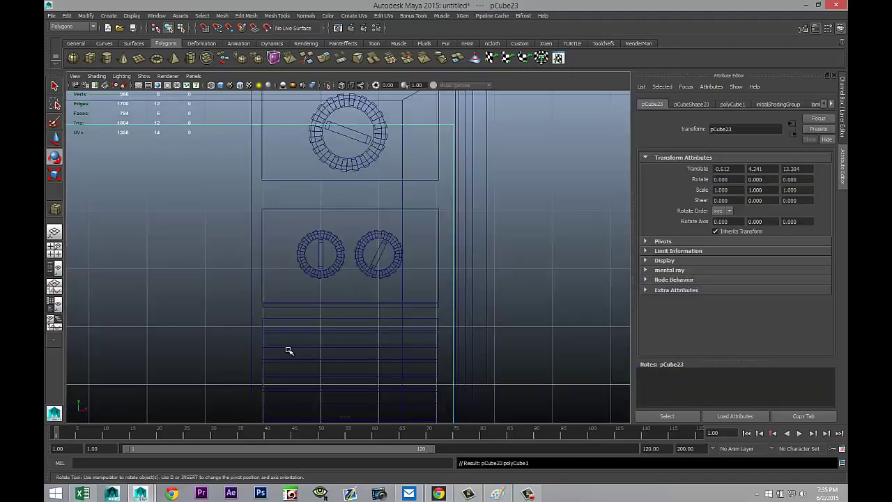
scroll(289, 352, "down", 4)
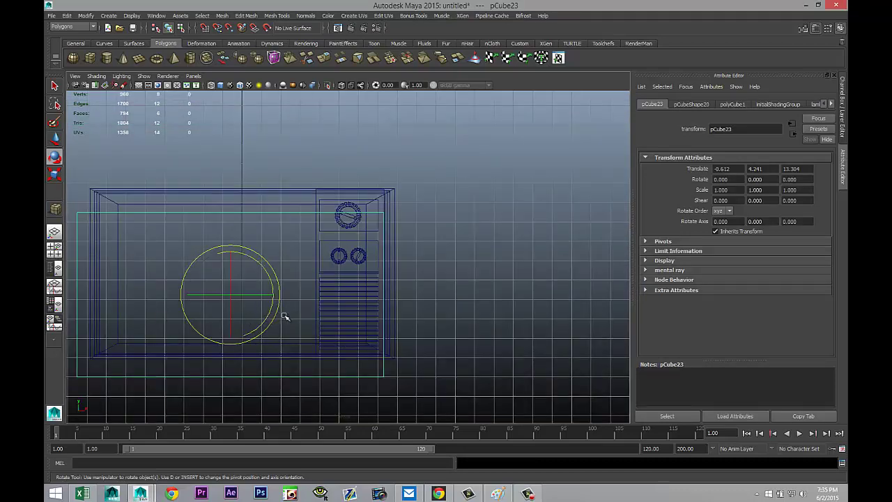
key("w")
left_click_drag(270, 296, 310, 294)
left_click_drag(271, 247, 270, 240)
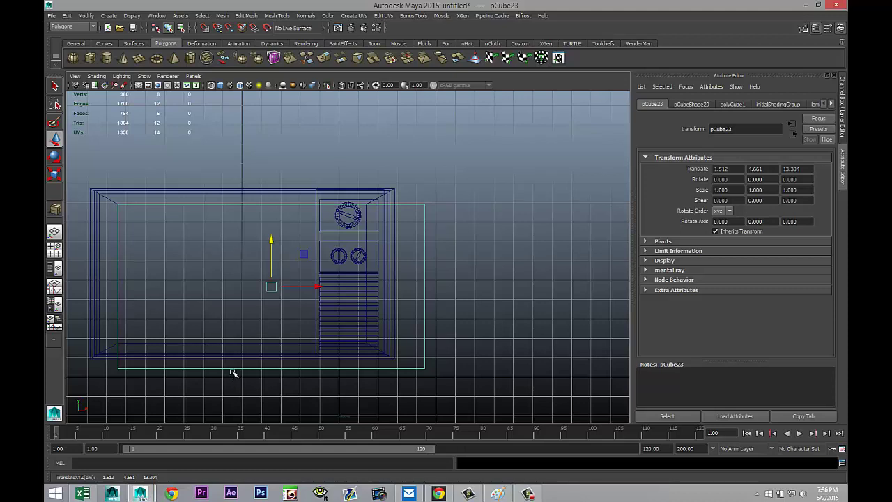
Fit the cube to the screen opening by moving its bottom vertices to about 1.73 on Y and its right vertices to about 3.80 on X
right_click_drag(239, 276, 198, 289)
left_click_drag(101, 361, 481, 416)
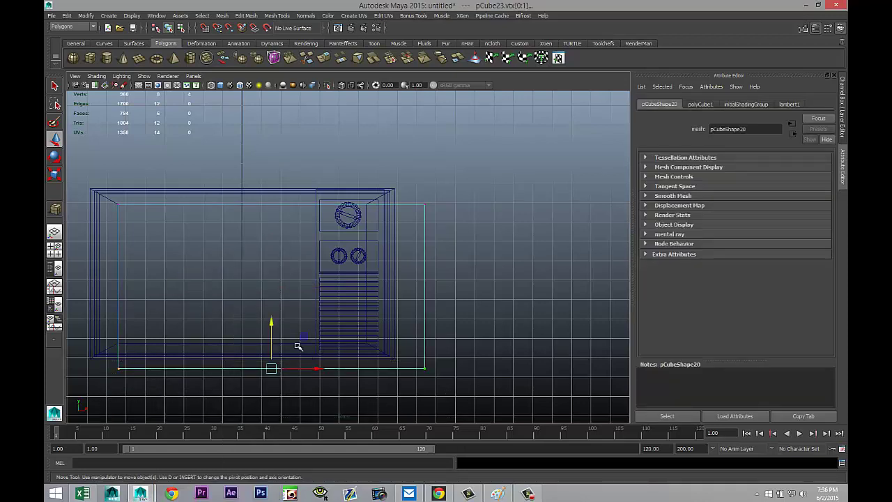
left_click_drag(273, 322, 274, 297)
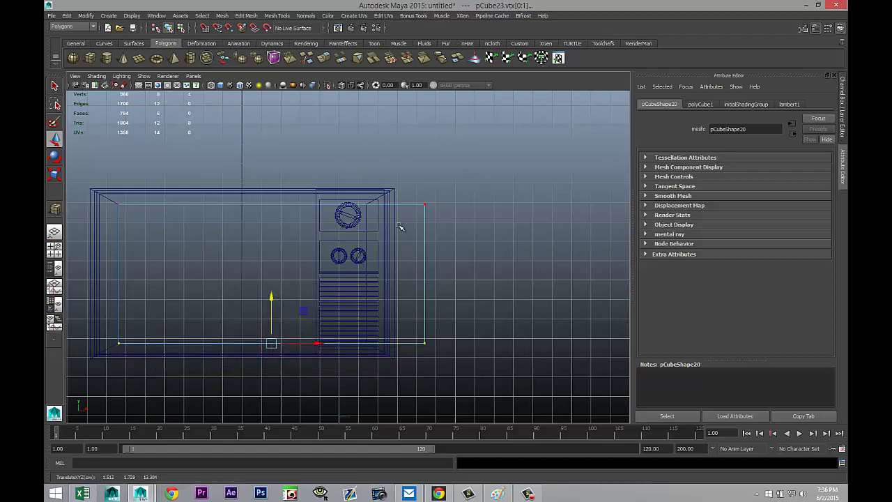
left_click_drag(406, 185, 459, 417)
left_click_drag(462, 277, 362, 266)
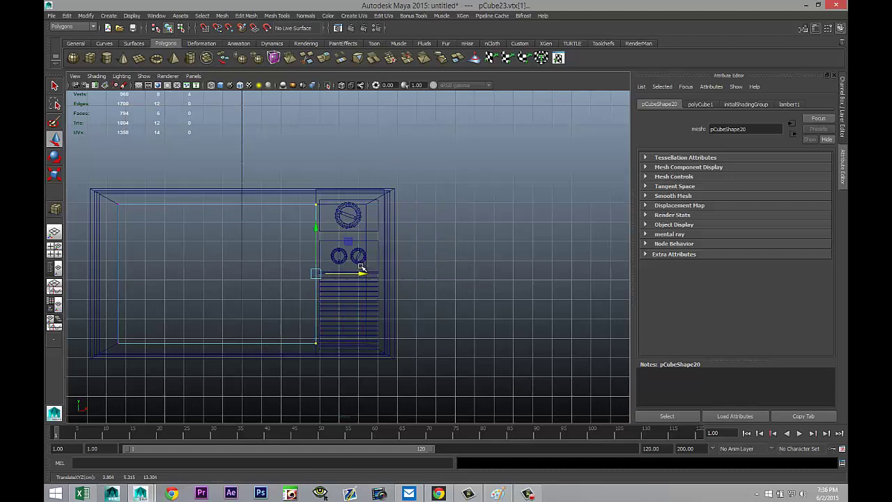
Return the cube to object mode and push it back toward the cabinet's opening, to about 2.8 on Z
left_click(59, 253)
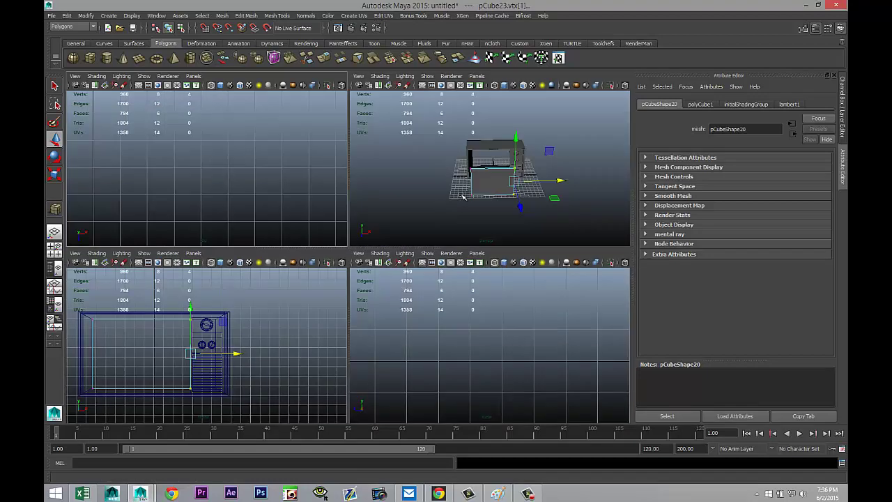
key("space")
left_click_drag(277, 287, 361, 286, "alt")
right_click_drag(347, 277, 363, 262)
left_click(345, 278)
left_click_drag(397, 270, 323, 260)
scroll(323, 275, "up", 5)
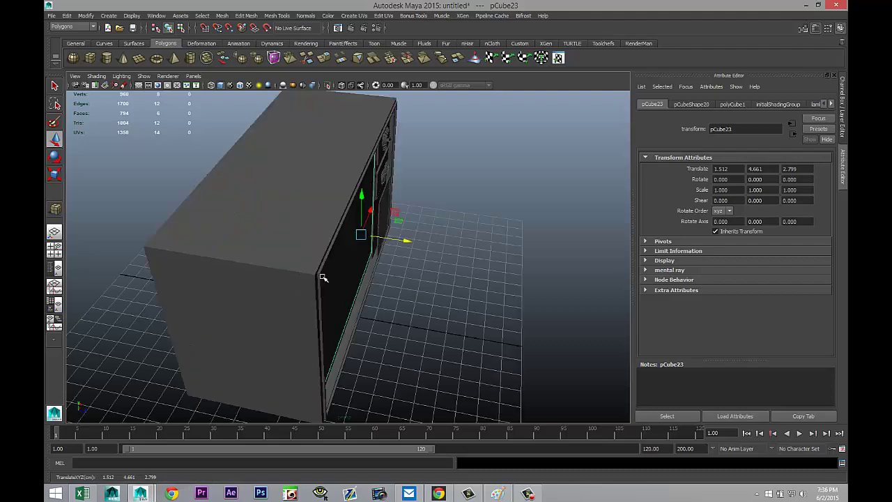
Thin the screen cube by scaling it to about 0.48 on Z
left_click_drag(402, 322, 358, 351, "alt")
key("r")
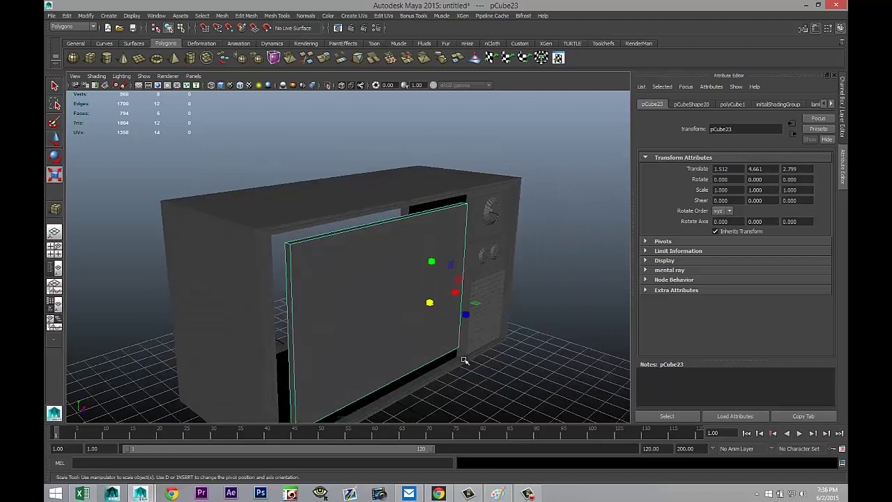
left_click_drag(467, 316, 444, 312)
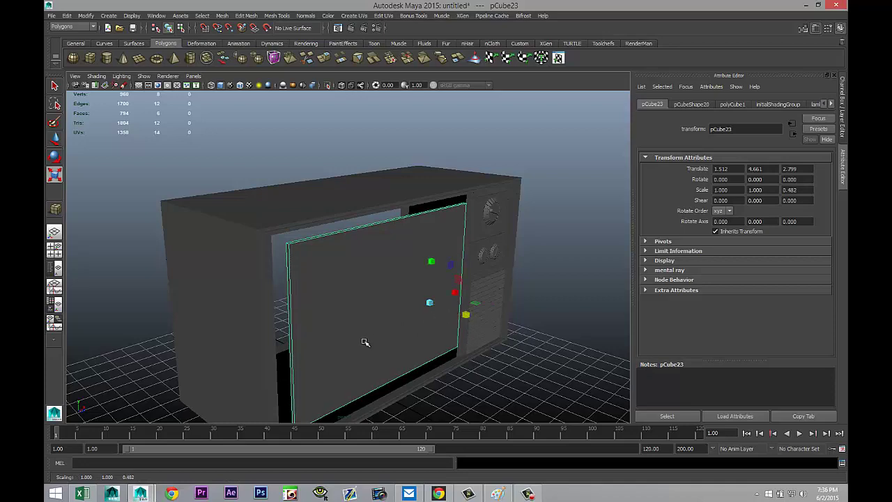
left_click_drag(373, 371, 330, 364, "alt")
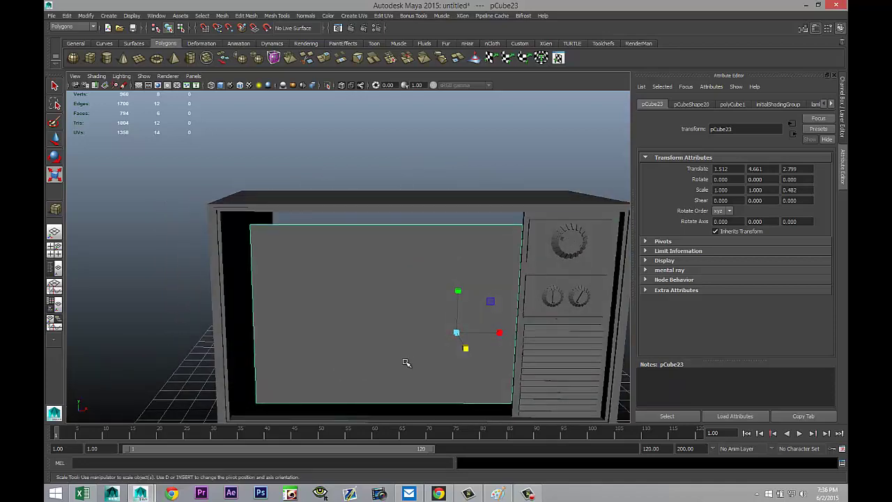
Move the screen cube into the opening's upper-left corner, to about 0.50 on X and 5.18 on Y
key("w")
left_click_drag(503, 333, 473, 333)
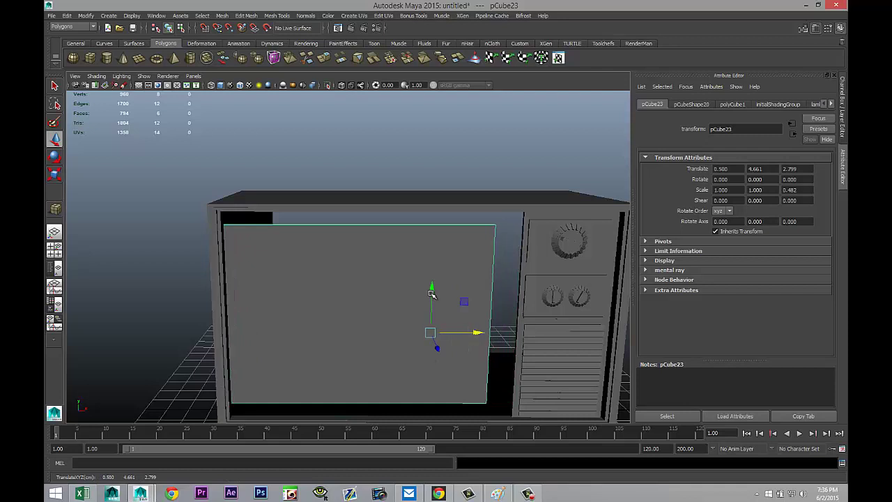
left_click_drag(431, 294, 431, 275)
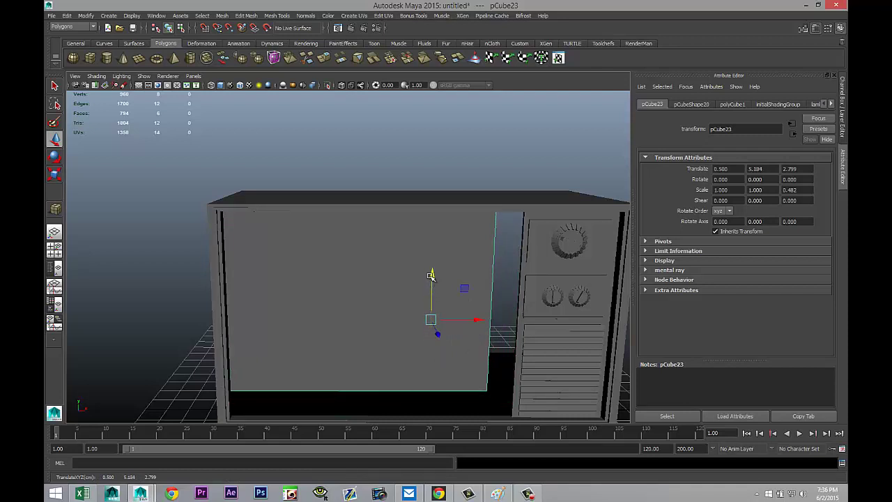
key("f")
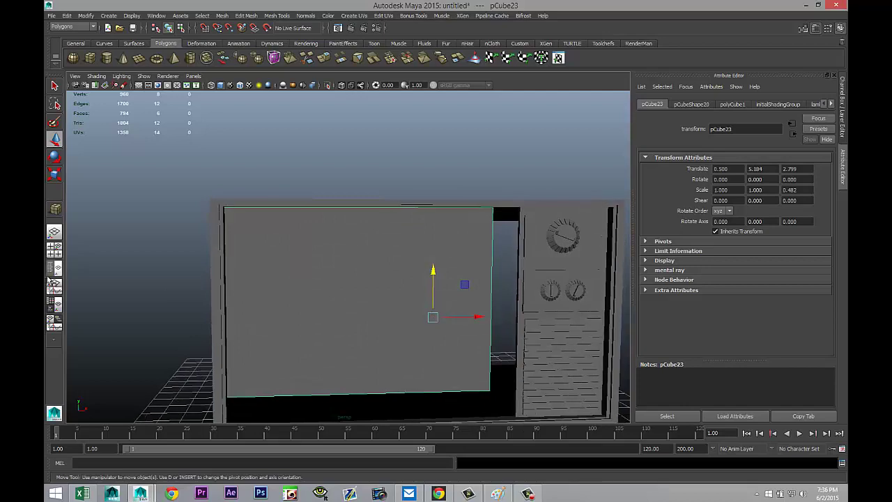
In the front view, extend the cube's right vertices to the control panel and its bottom vertices to about 1.19 on Y
left_click(55, 250)
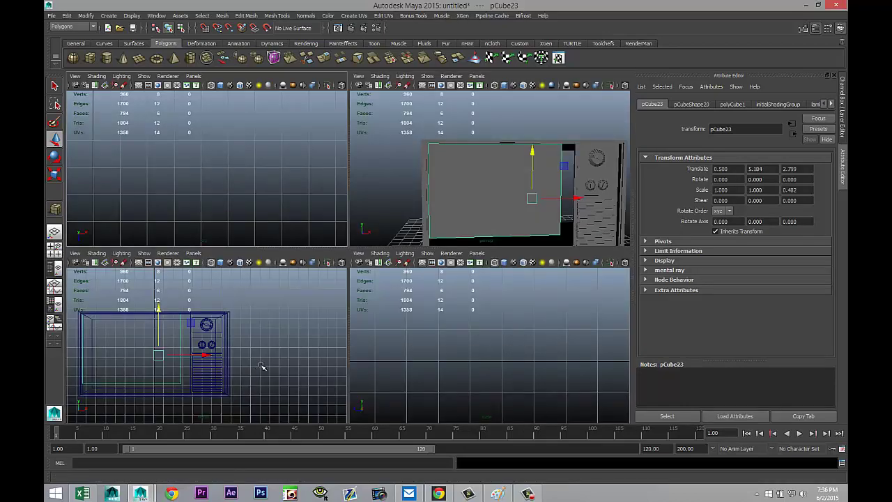
key("space")
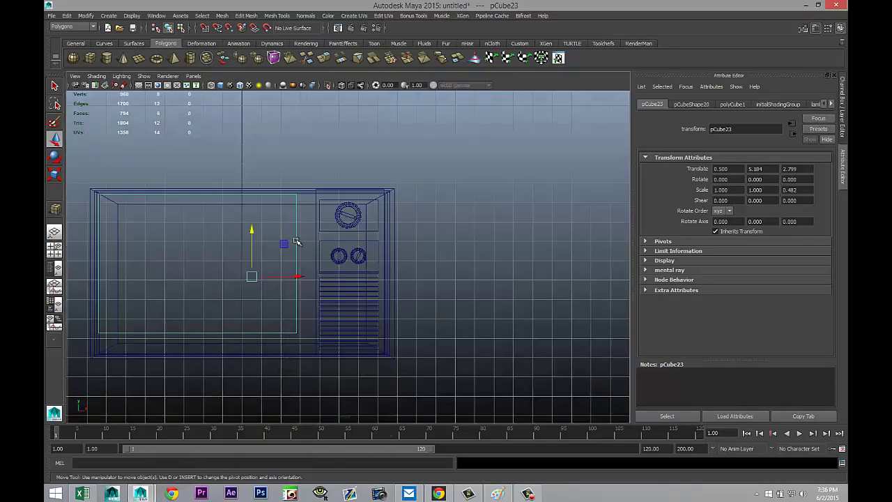
right_click_drag(296, 241, 258, 244)
left_click_drag(273, 170, 322, 361)
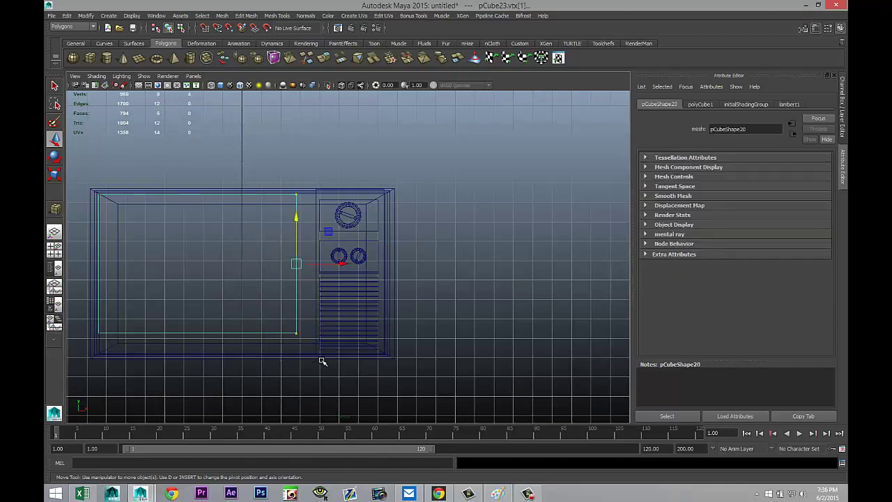
left_click_drag(341, 264, 360, 262)
left_click_drag(86, 324, 352, 403)
left_click_drag(207, 287, 210, 308)
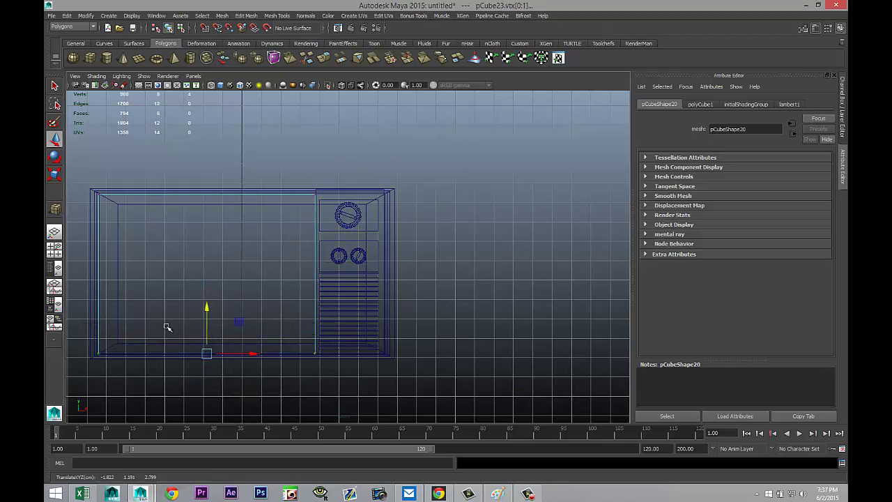
Check the screen cube's fit and nudge its right vertices against the control panel's edge, to about 3.80 on X
left_click(55, 249)
key("space")
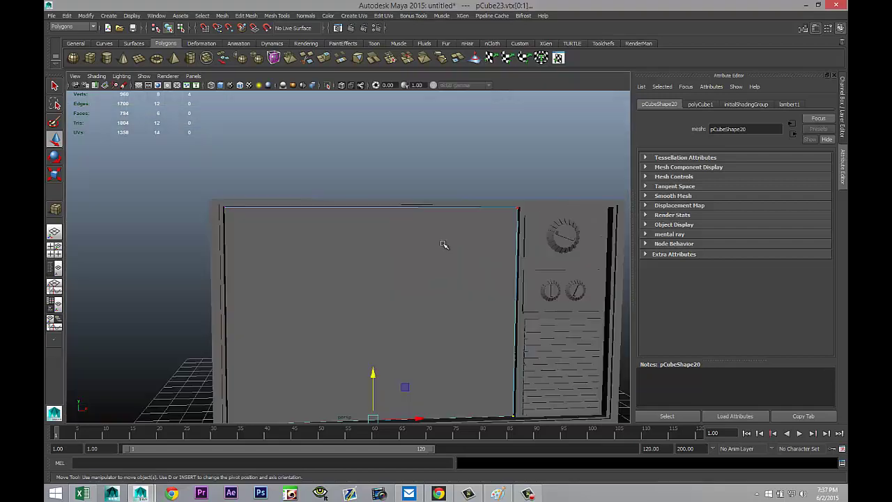
scroll(414, 263, "down", 1)
scroll(409, 277, "up", 4)
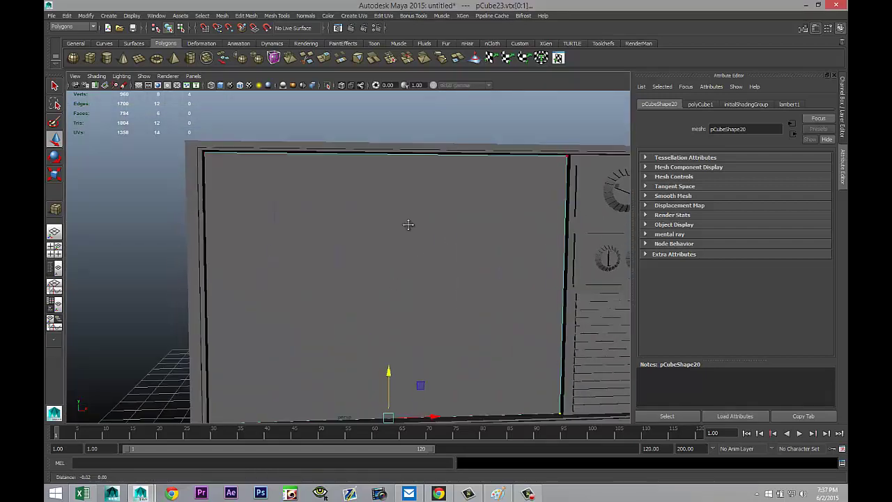
left_click_drag(408, 224, 434, 311, "alt")
scroll(430, 255, "down", 5)
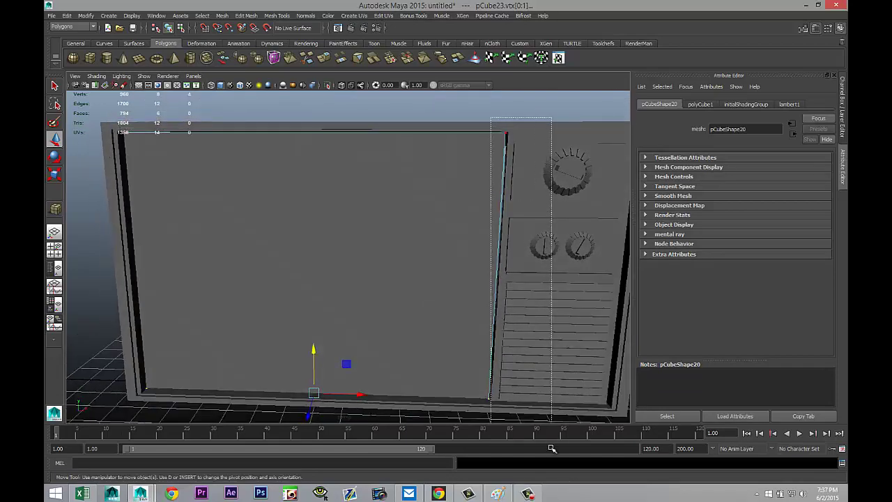
left_click(502, 134)
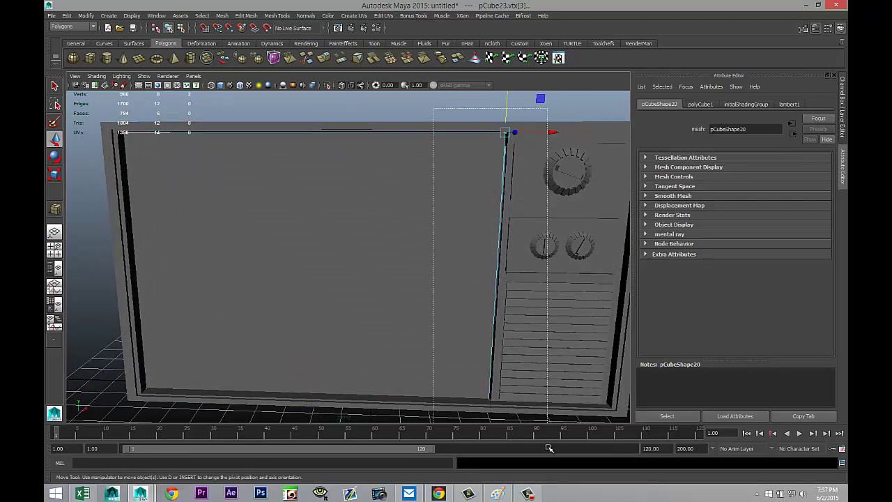
left_click(496, 272)
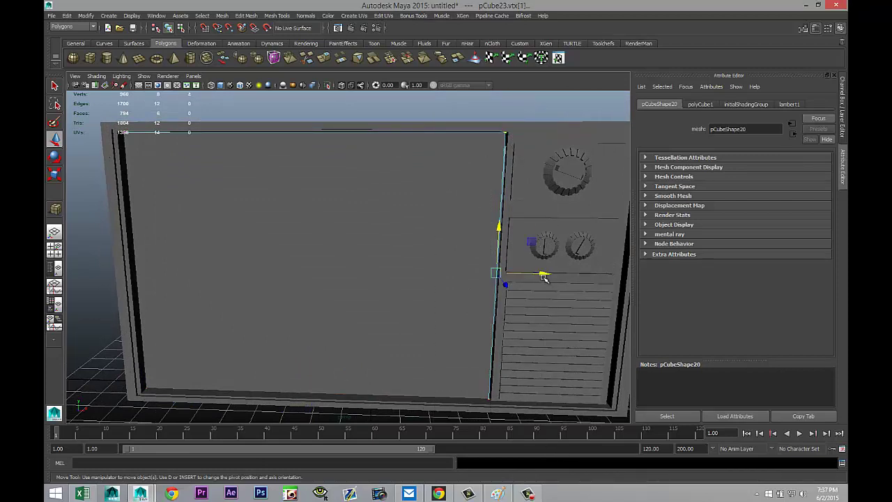
left_click_drag(544, 273, 545, 273)
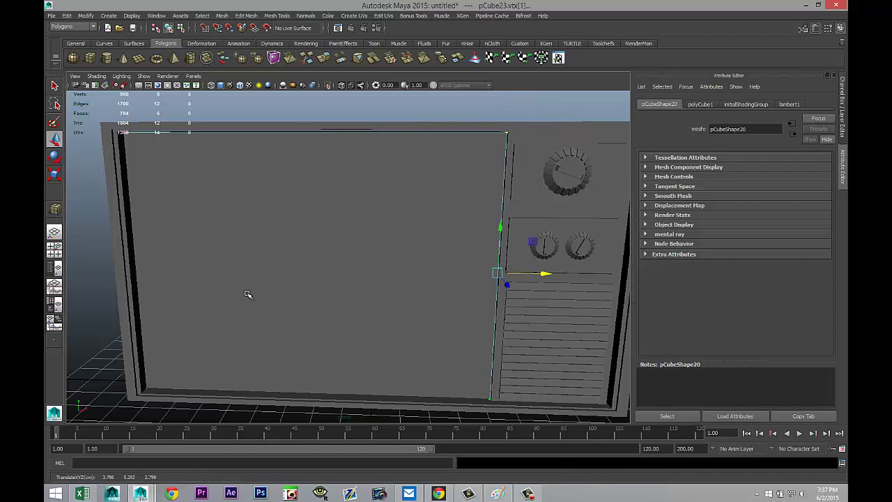
left_click(57, 251)
key("space")
scroll(432, 314, "up", 5)
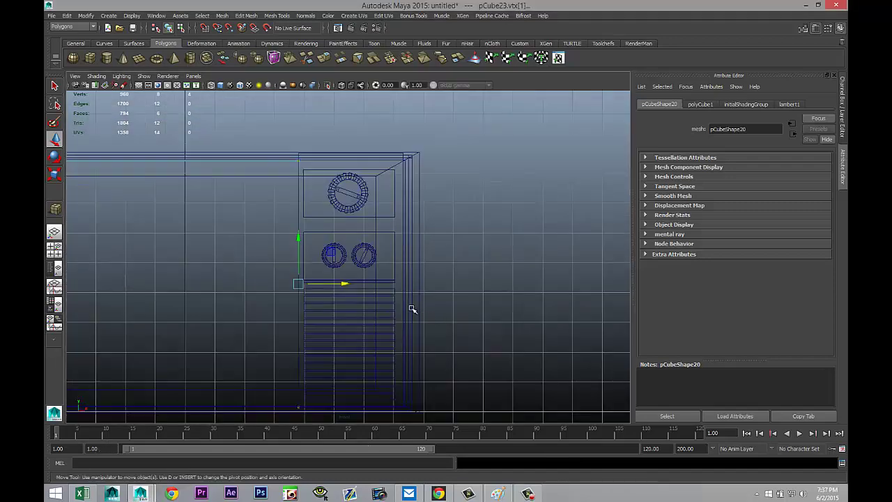
left_click_drag(346, 283, 343, 282)
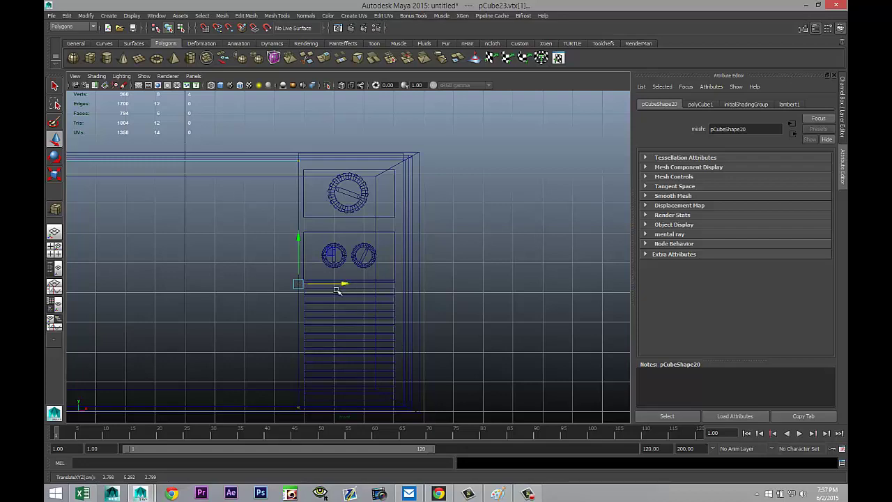
Align the cube's top vertices with the opening's upper edge and move its left vertices to about -7.50 on X
middle_click_drag(238, 272, 437, 285, "alt")
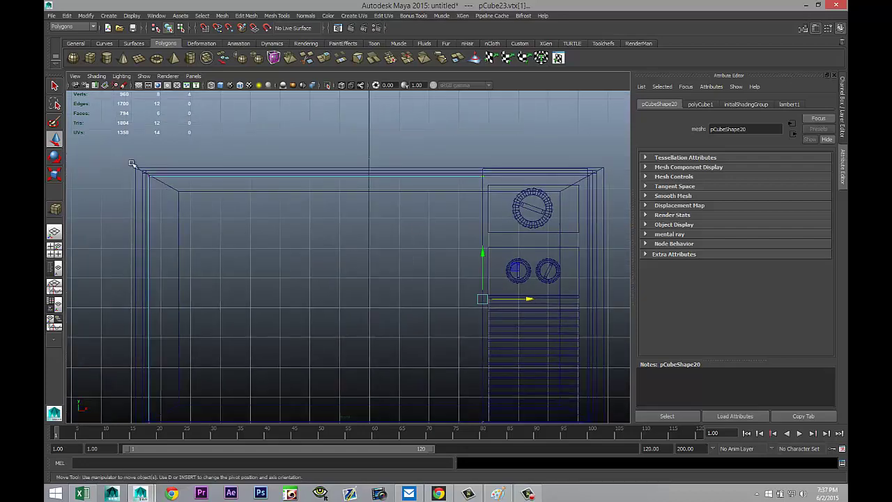
left_click_drag(131, 163, 540, 238)
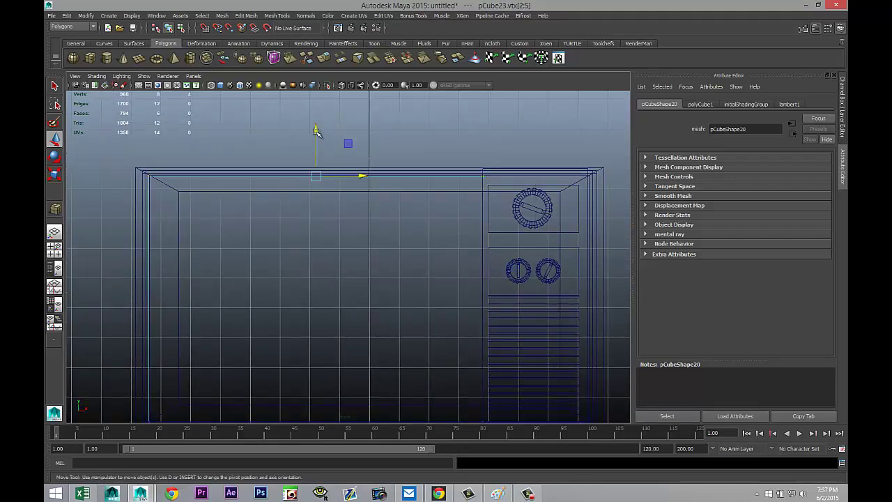
left_click_drag(316, 132, 316, 137)
middle_click_drag(297, 259, 305, 116, "alt")
scroll(408, 221, "up", 5)
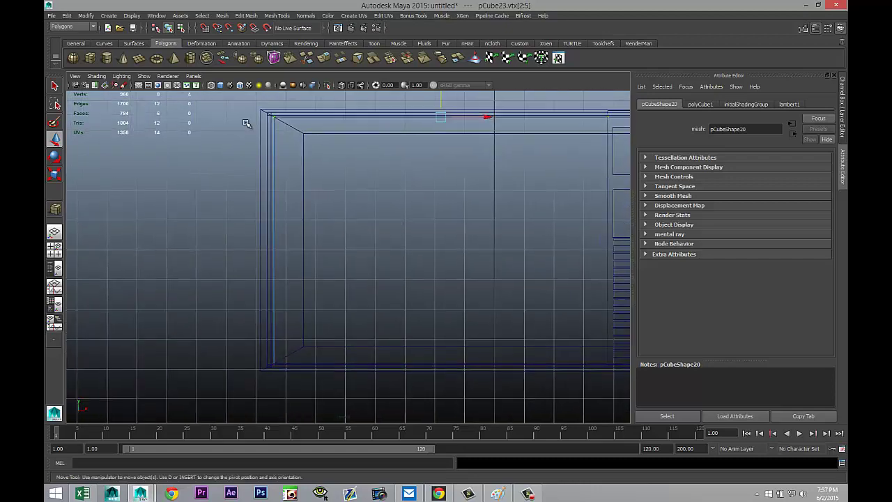
left_click_drag(255, 217, 319, 403)
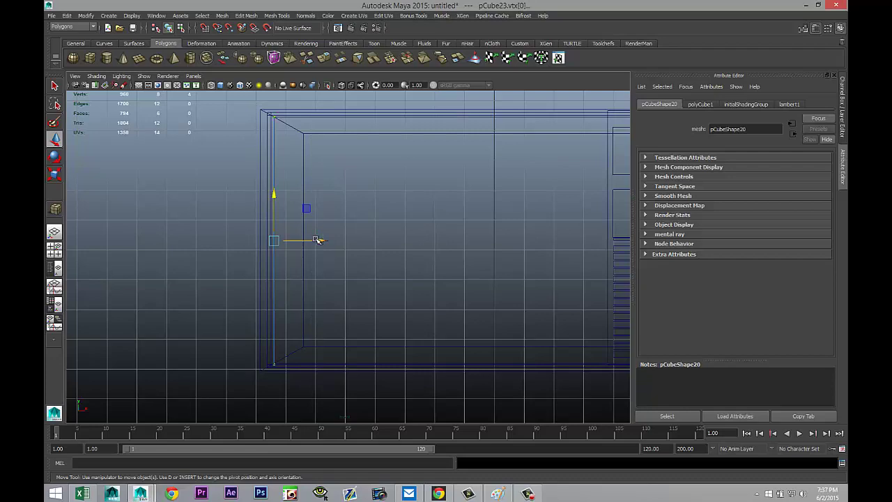
left_click_drag(315, 240, 313, 240)
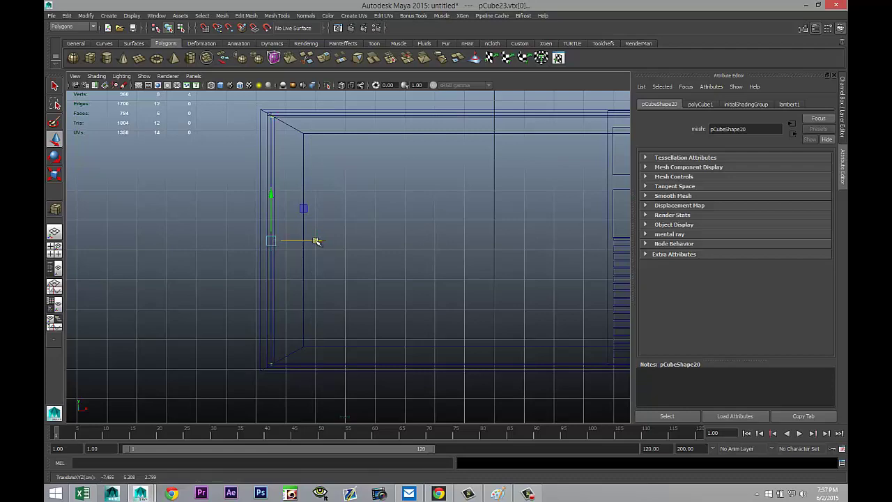
In the perspective view, use wireframe display to move the cube's left vertices to about -7.81 on X, then return to shaded display
left_click(54, 249)
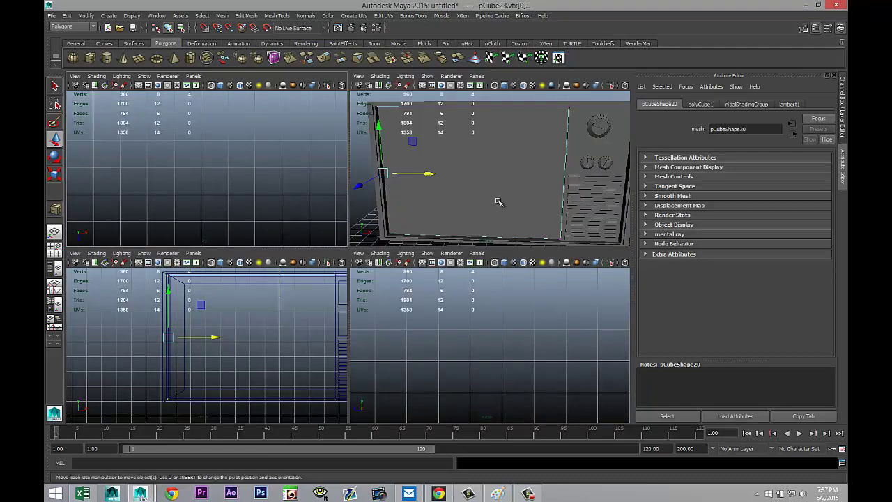
key("space")
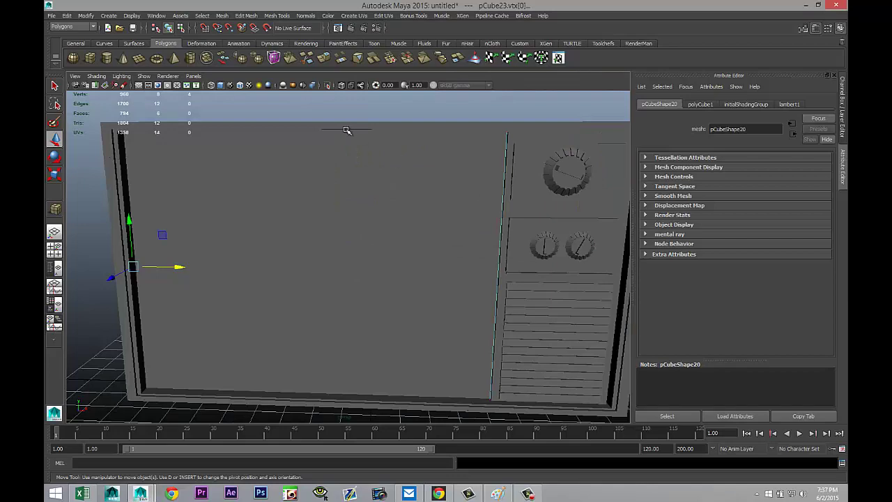
left_click_drag(190, 259, 202, 255, "alt")
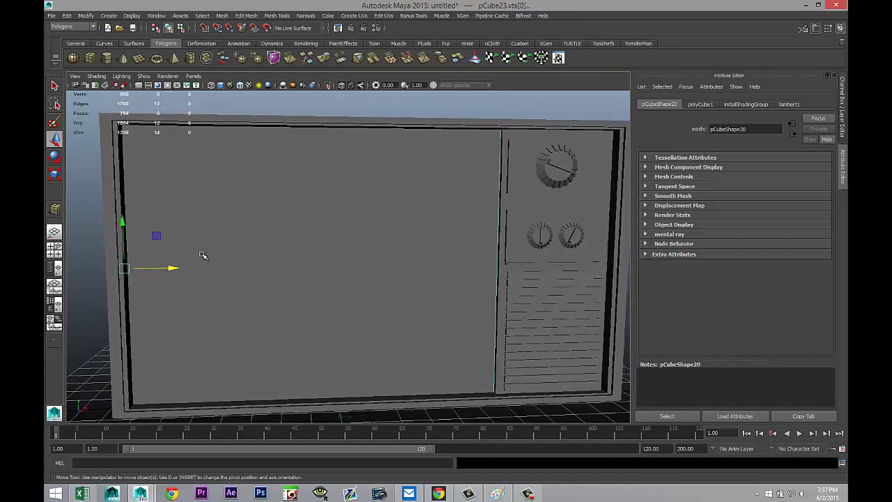
scroll(292, 255, "down", 1)
scroll(222, 263, "down", 3)
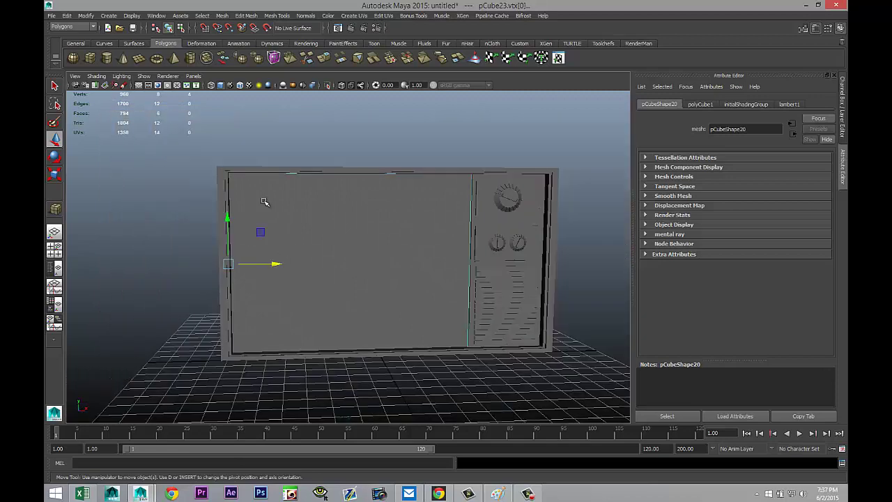
right_click_drag(265, 202, 219, 196)
key("4")
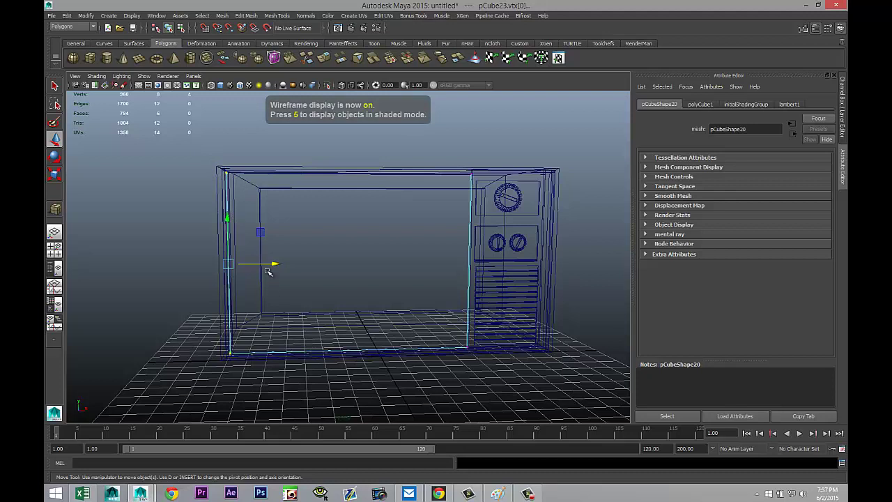
left_click_drag(275, 264, 272, 264)
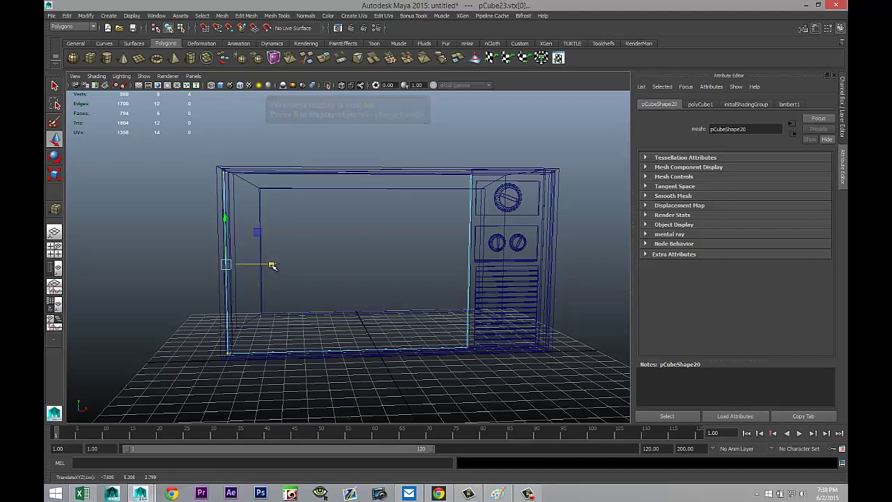
key("5")
scroll(245, 302, "up", 2)
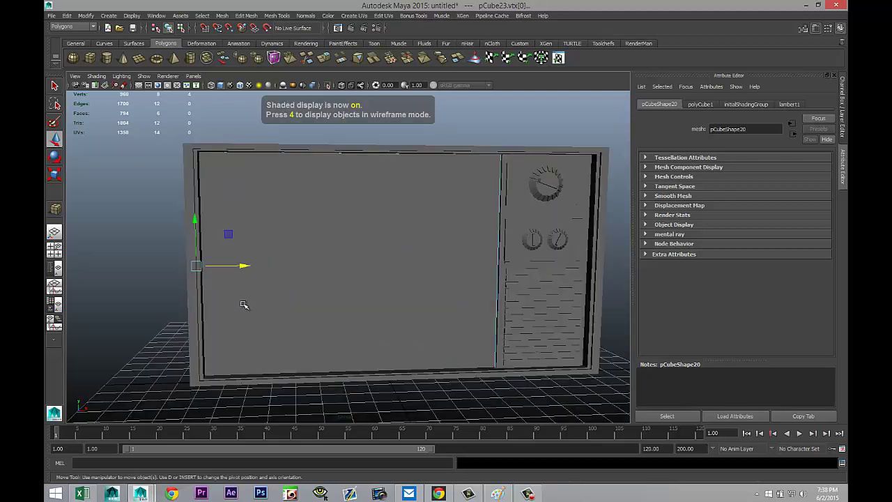
Delete the screen cube's back face, which faces the inside of the cabinet
left_click_drag(244, 288, 454, 277, "alt")
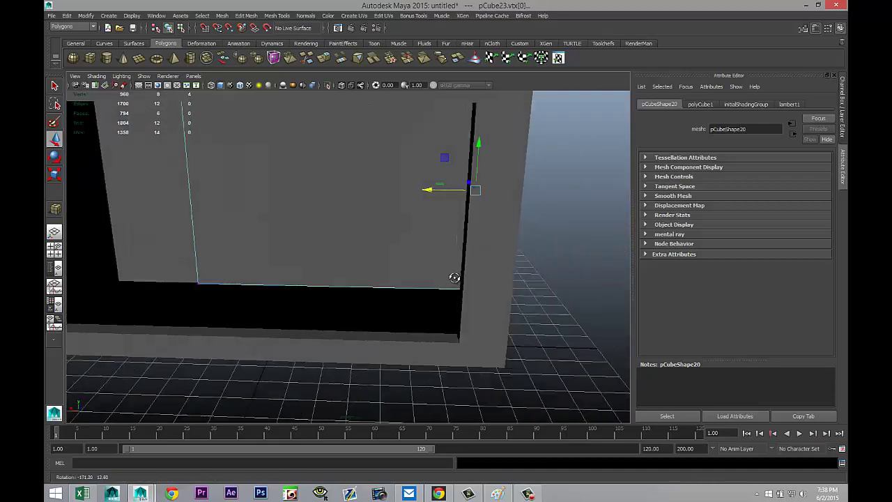
right_click_drag(337, 169, 341, 193)
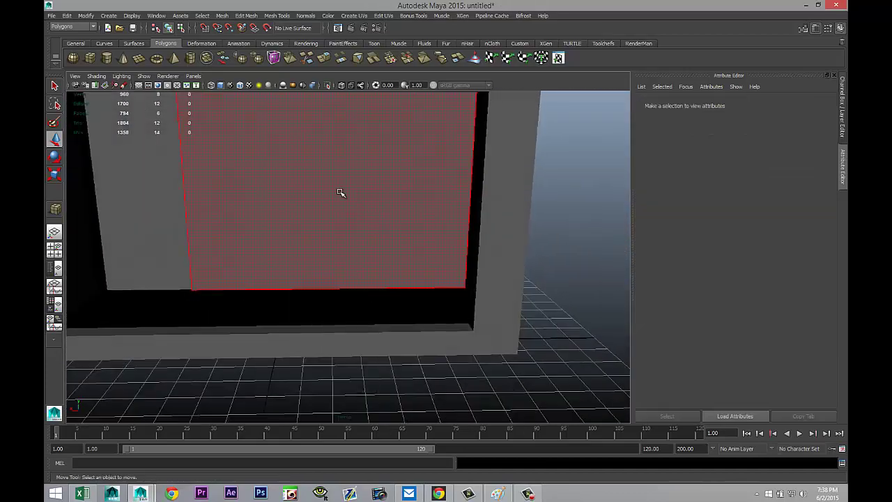
left_click(342, 193)
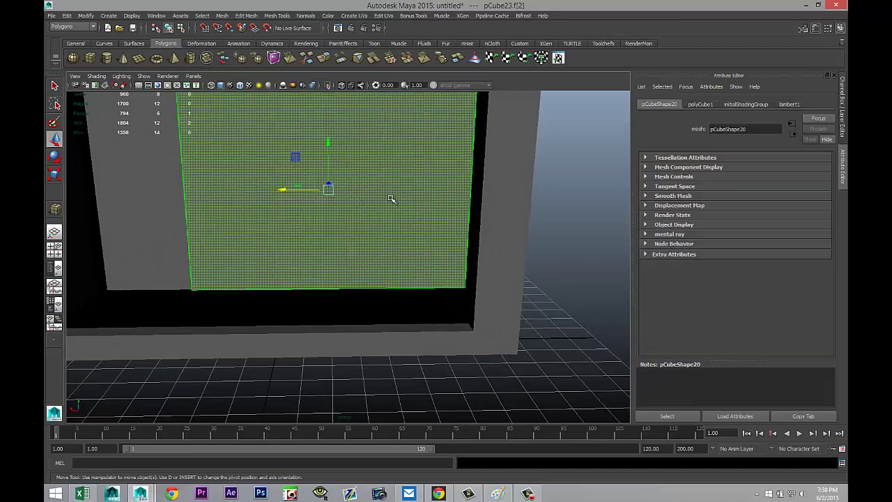
key("Delete")
Extrude the screen cube's front face and scale the new face uniformly inward, leaving a border all around it
left_click_drag(391, 199, 375, 274, "alt")
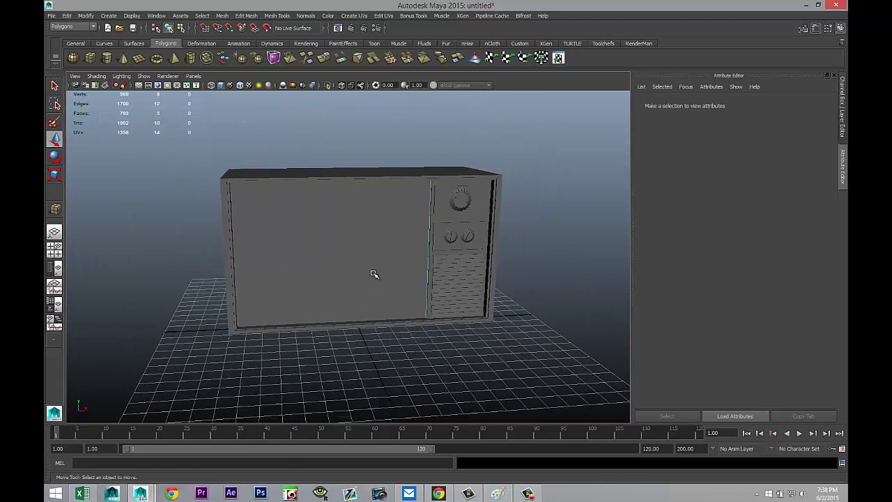
left_click(340, 241)
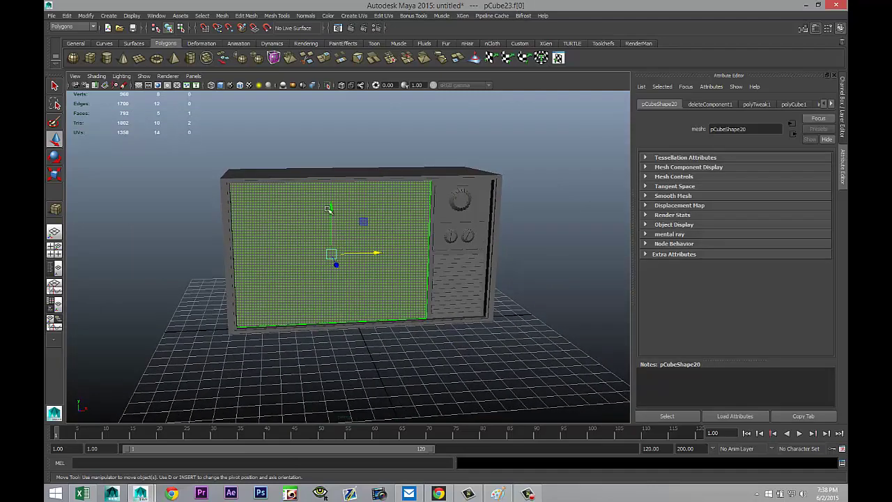
left_click(246, 16)
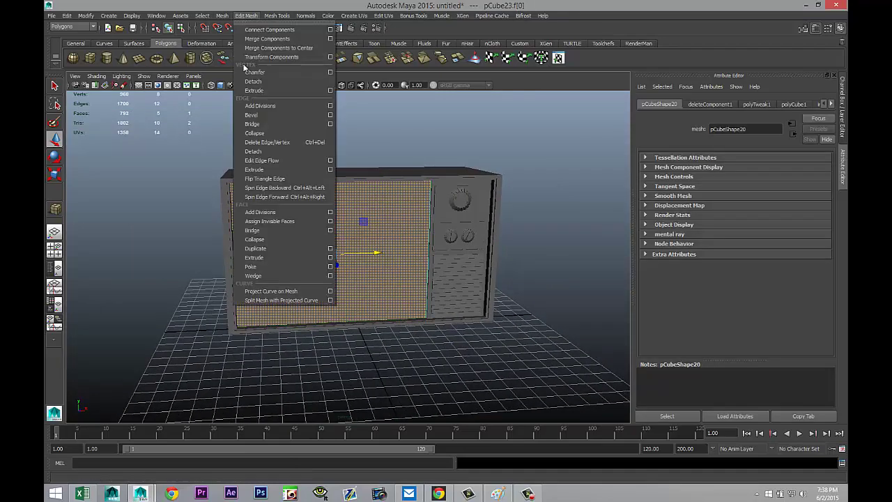
left_click(271, 258)
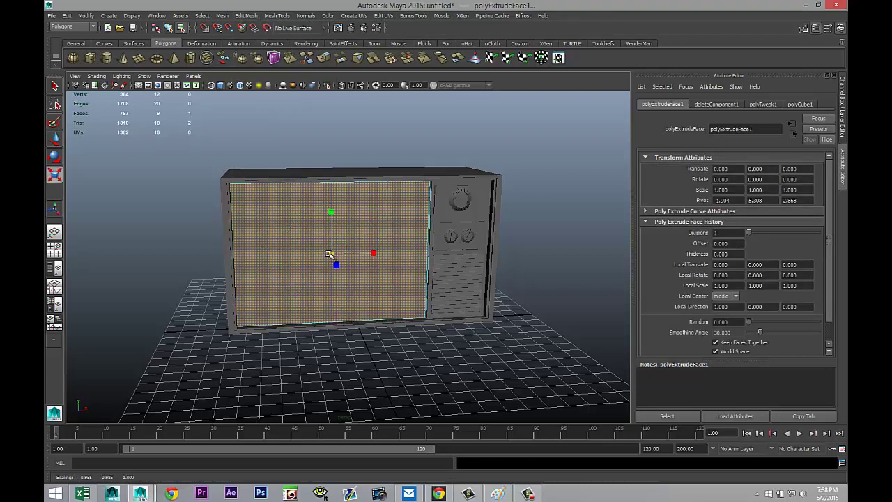
left_click_drag(330, 256, 302, 255)
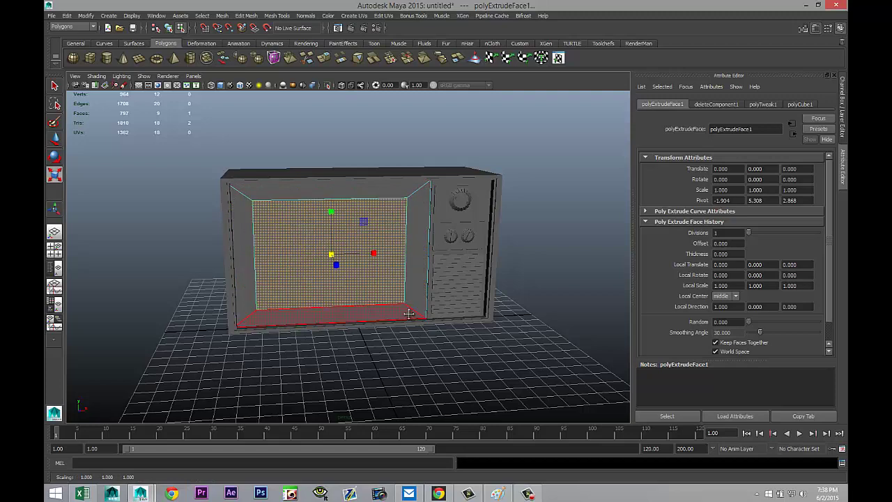
Insert 5 evenly spaced vertical edge loops across the screen mesh with the Insert Edge Loop Tool
mouse_move(410, 315)
left_mouse_down("alt")
mouse_move(442, 290)
mouse_move(435, 313)
mouse_move(426, 309)
mouse_move(430, 319)
mouse_move(401, 328)
mouse_move(416, 323)
left_mouse_up("alt")
scroll(416, 323, "up", 3)
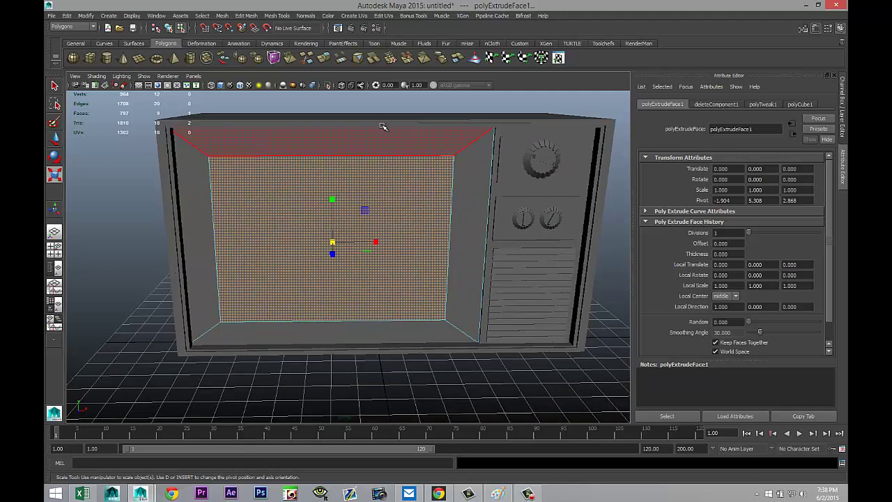
left_click(276, 16)
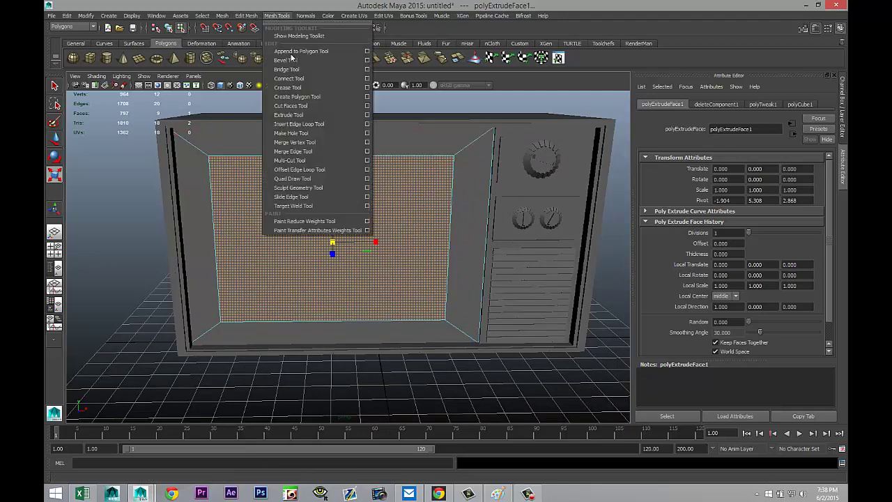
left_click(368, 125)
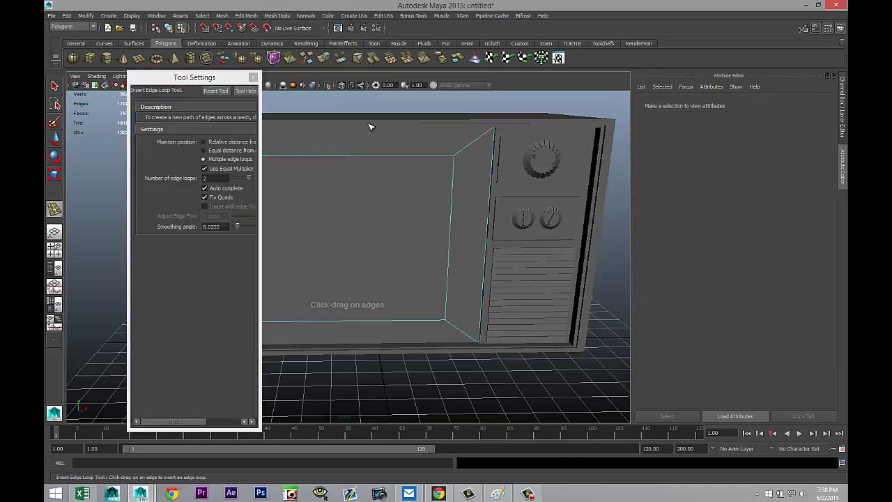
double_click(220, 177)
type("5")
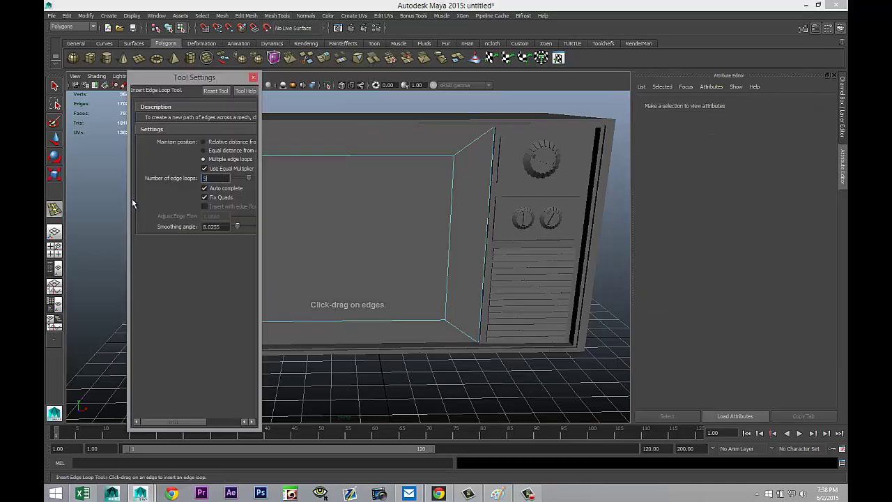
left_click(327, 160)
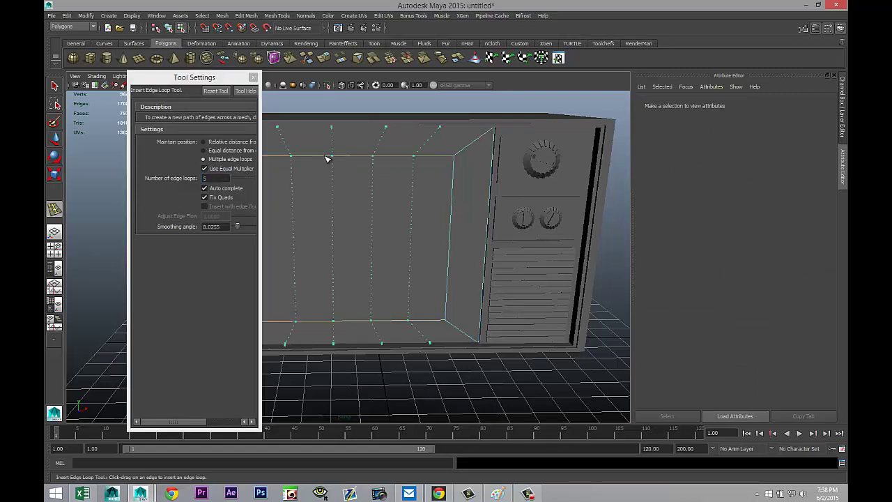
left_click_drag(326, 159, 325, 156)
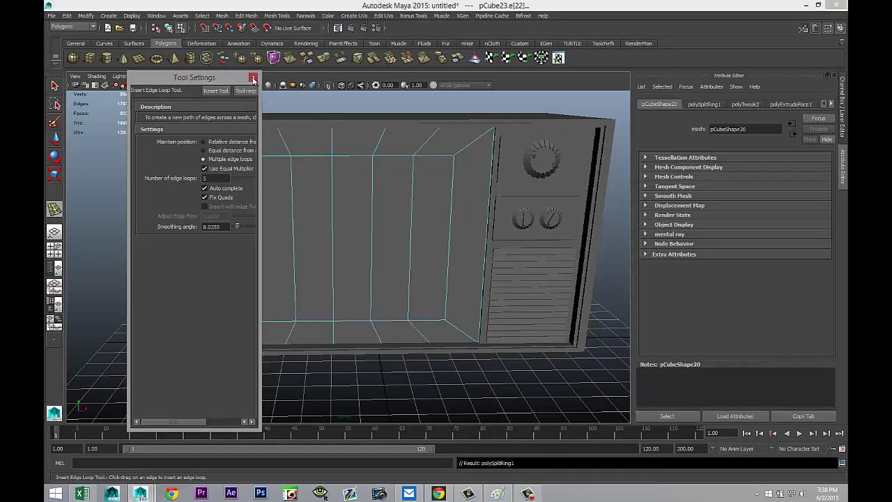
left_click(253, 77)
Insert 5 evenly spaced horizontal edge loops across the screen mesh and leave the tool
left_click(214, 212)
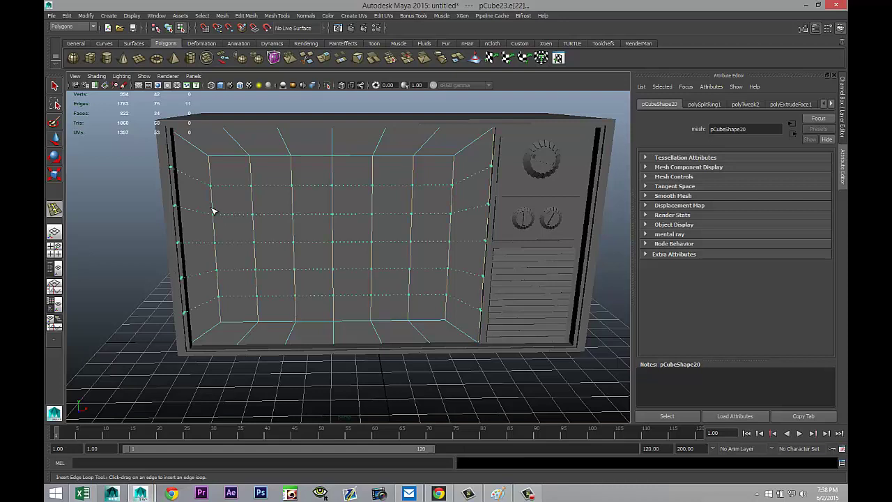
left_click_drag(214, 212, 215, 211)
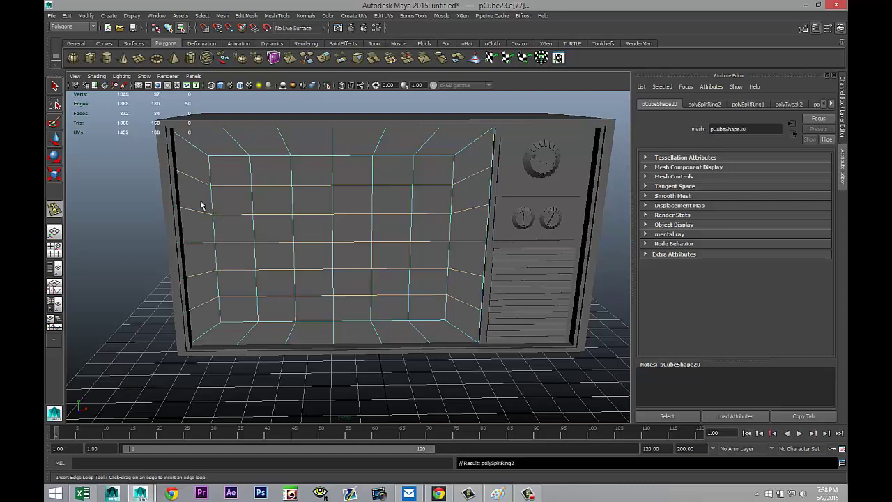
key("q")
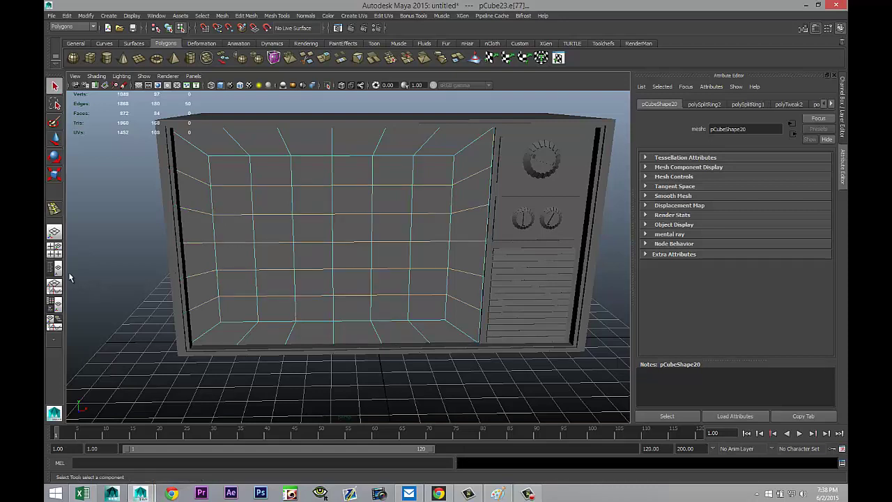
In the front view, scale the inner vertex columns slightly outward on Y, narrowing the selection to the middle column, to bow the top and bottom edges
left_click(54, 251)
key("space")
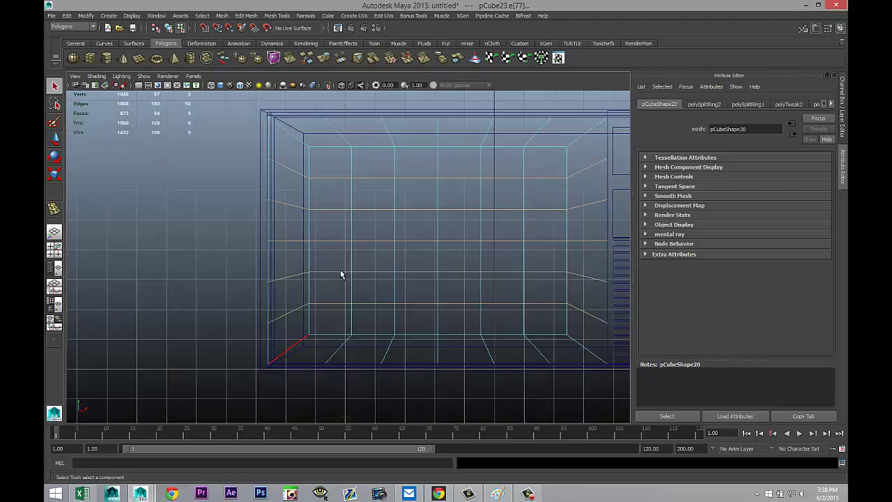
right_click_drag(396, 160, 364, 161)
left_click_drag(340, 144, 546, 345)
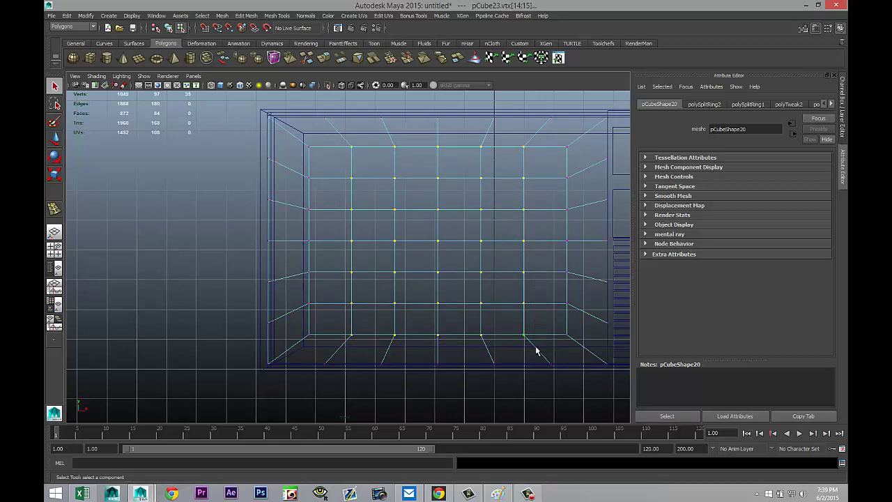
key("r")
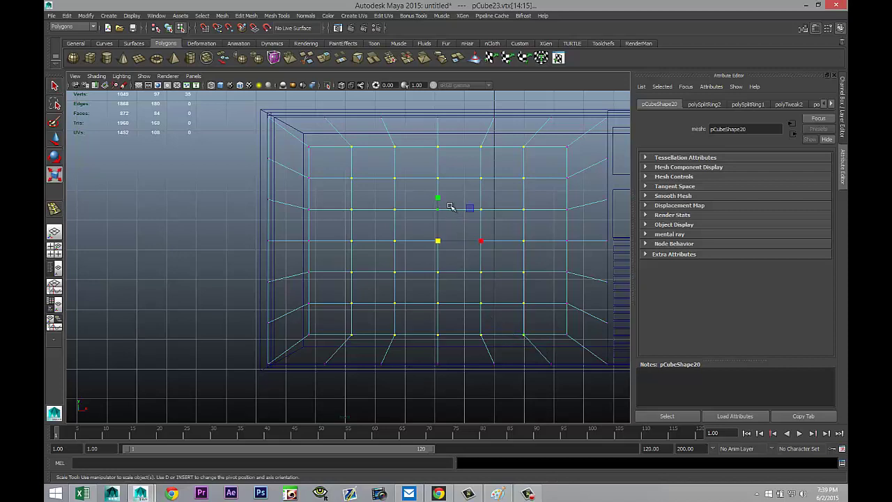
left_click_drag(439, 199, 438, 195)
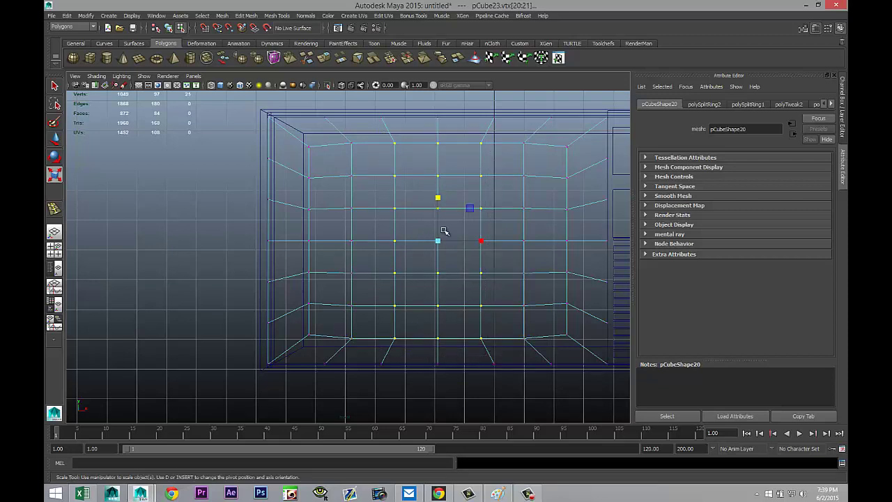
left_click_drag(438, 199, 438, 197)
left_click_drag(428, 129, 454, 351)
left_click_drag(438, 198, 439, 196)
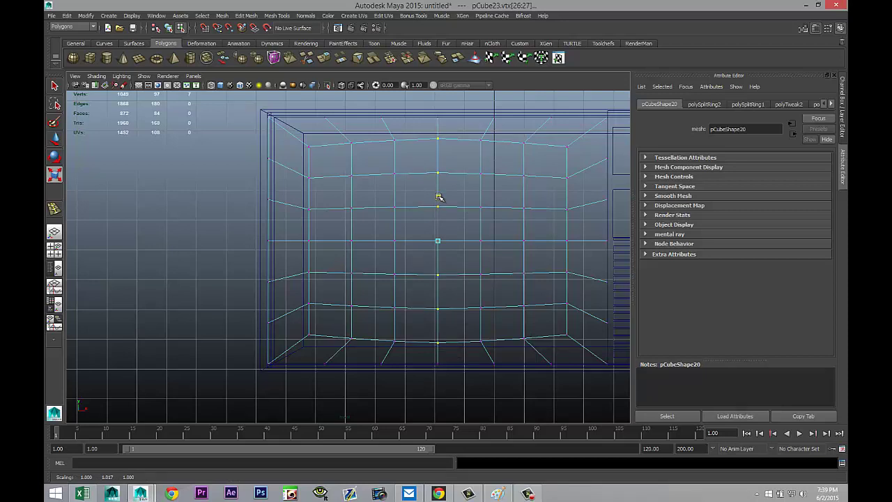
left_click_drag(438, 197, 438, 198)
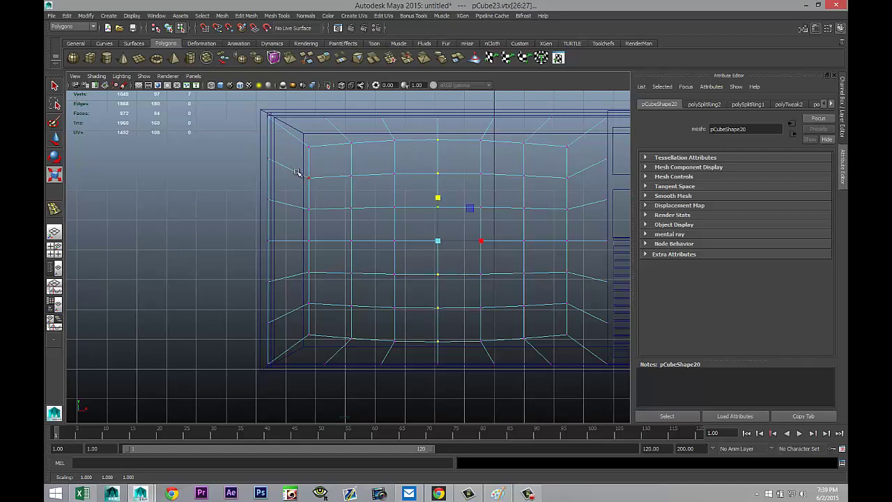
Scale the inner vertex rows slightly outward on X, narrowing the selection to the middle row, to bow the left and right edges
left_click_drag(290, 170, 584, 319)
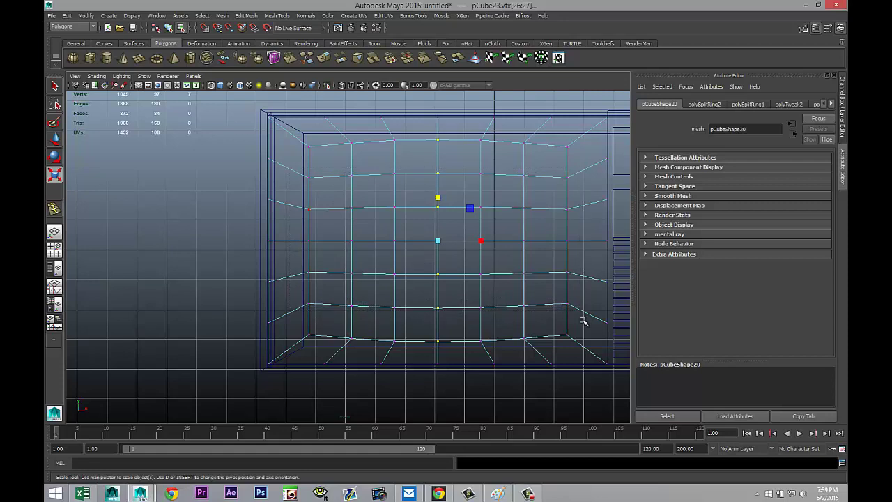
left_click_drag(482, 242, 481, 242)
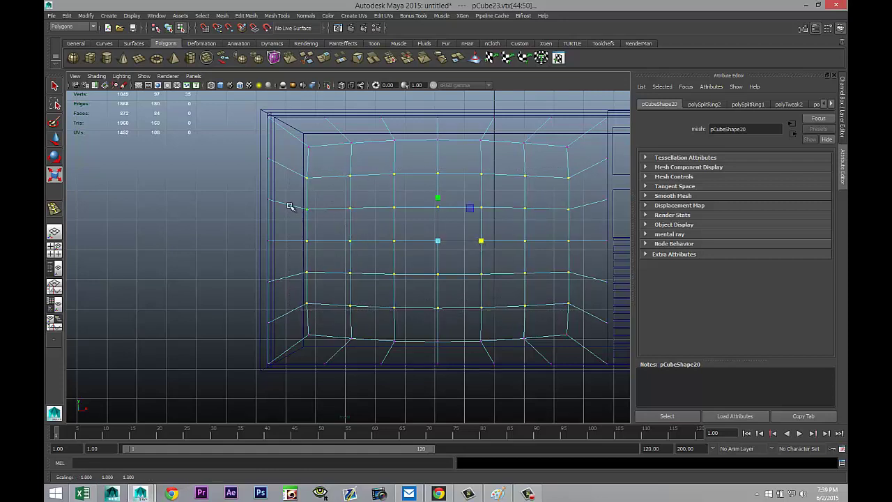
left_click_drag(288, 197, 584, 296)
left_click_drag(481, 244, 481, 243)
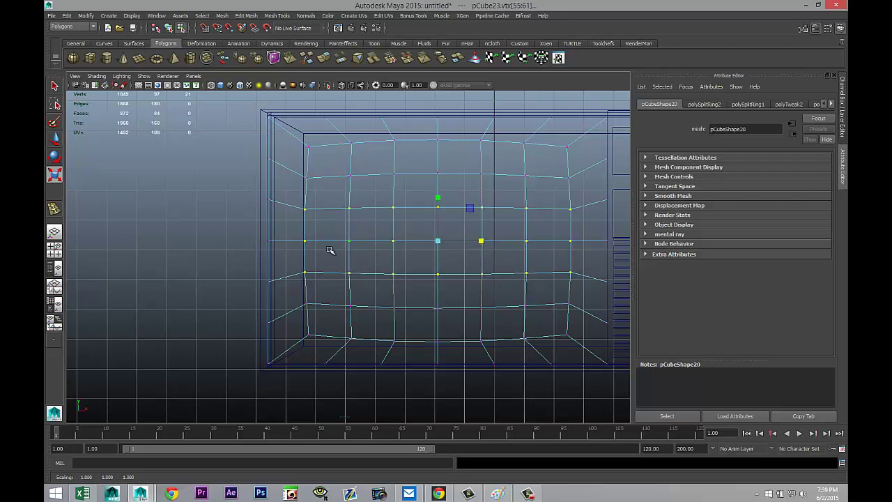
left_click_drag(287, 235, 574, 260)
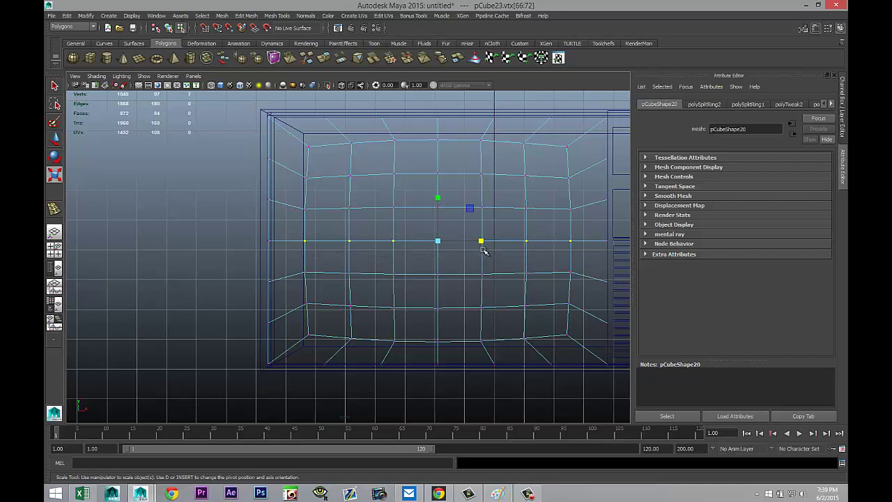
left_click_drag(481, 242, 481, 243)
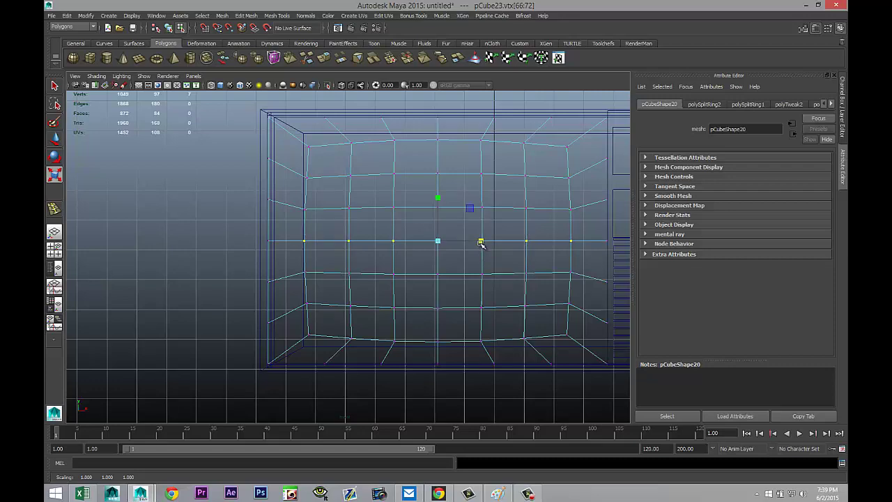
In the perspective view, select all the faces inside the bowed screen outline and delete them, leaving only the surrounding frame
left_click(53, 249)
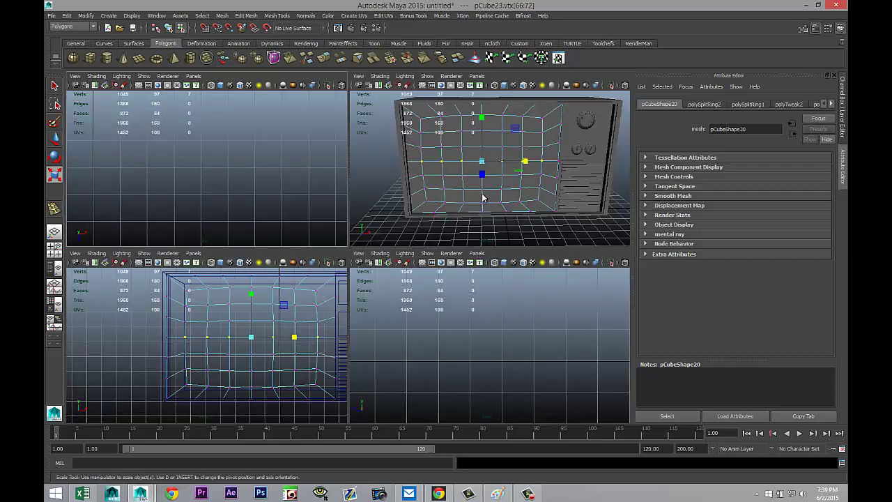
key("space")
left_click(384, 380)
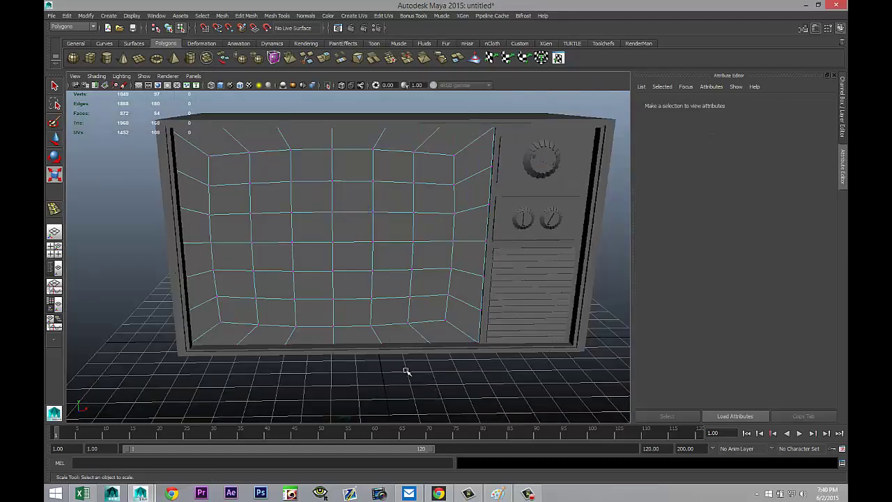
left_click_drag(442, 362, 466, 370, "alt")
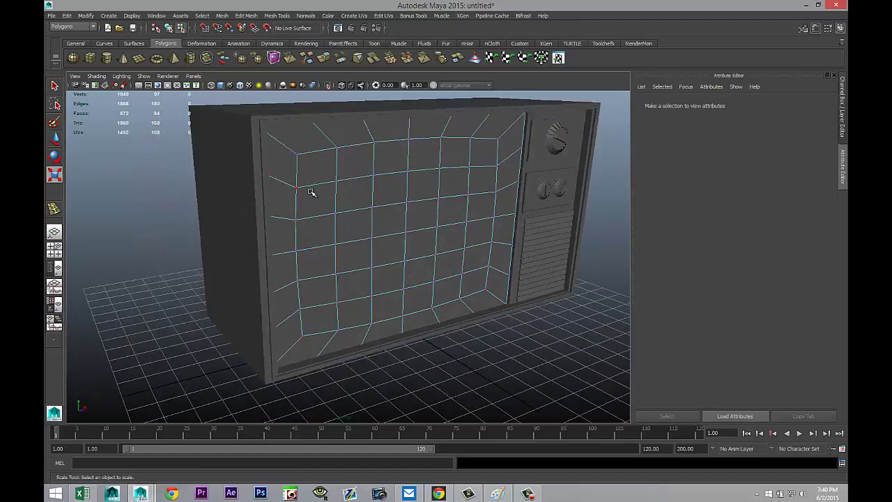
right_click_drag(315, 163, 315, 190)
left_click(318, 165)
mouse_move(355, 163)
left_mouse_down()
mouse_move(486, 159)
mouse_move(475, 280)
mouse_move(432, 300)
mouse_move(322, 321)
mouse_move(318, 294)
mouse_move(446, 266)
mouse_move(394, 251)
mouse_move(335, 257)
mouse_move(318, 235)
mouse_move(324, 214)
mouse_move(347, 209)
mouse_move(353, 222)
mouse_move(384, 204)
mouse_move(394, 218)
mouse_move(362, 224)
mouse_move(398, 224)
mouse_move(454, 198)
mouse_move(422, 187)
mouse_move(437, 184)
mouse_move(458, 190)
mouse_move(464, 213)
mouse_move(426, 211)
mouse_move(418, 238)
mouse_move(448, 235)
left_mouse_up()
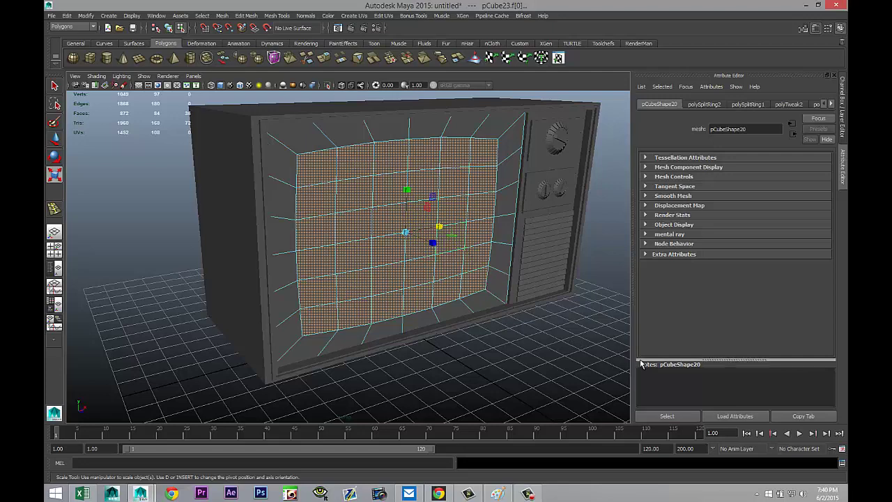
key("Delete")
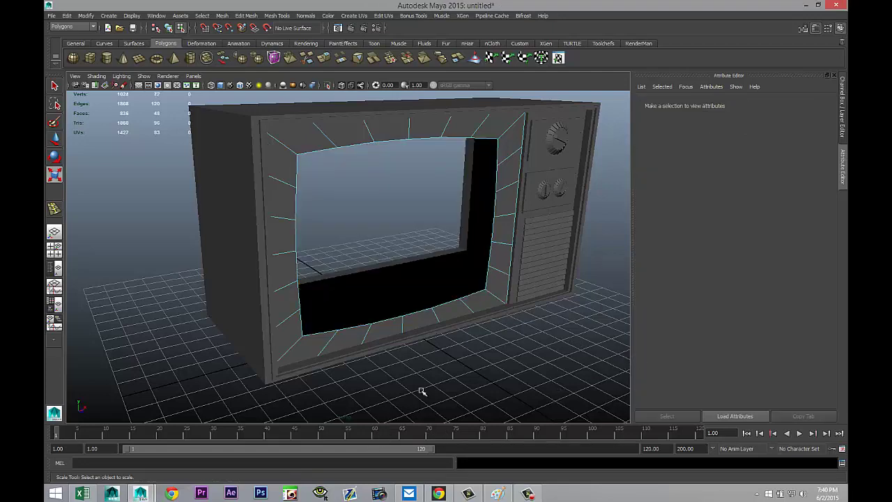
Select all the vertices around the bowed screen opening in the front view and move them slightly back on Z to recess the inner edge
left_click_drag(422, 392, 385, 374, "alt")
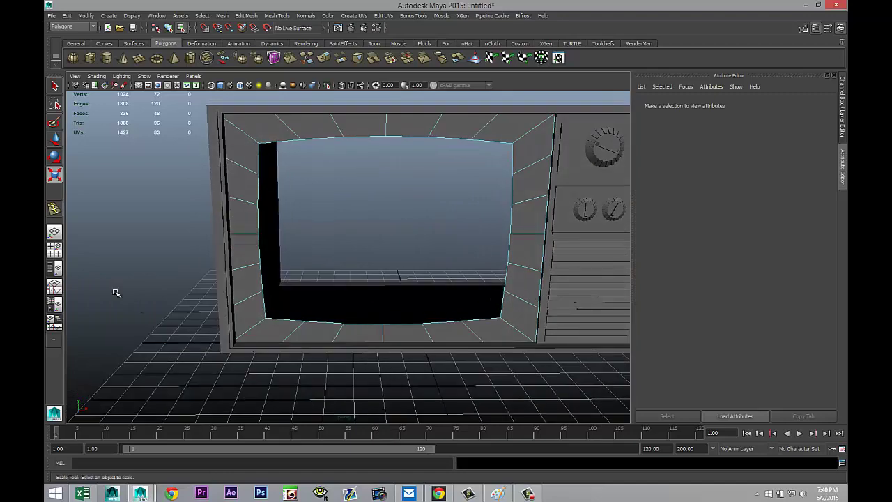
left_click(55, 249)
key("space")
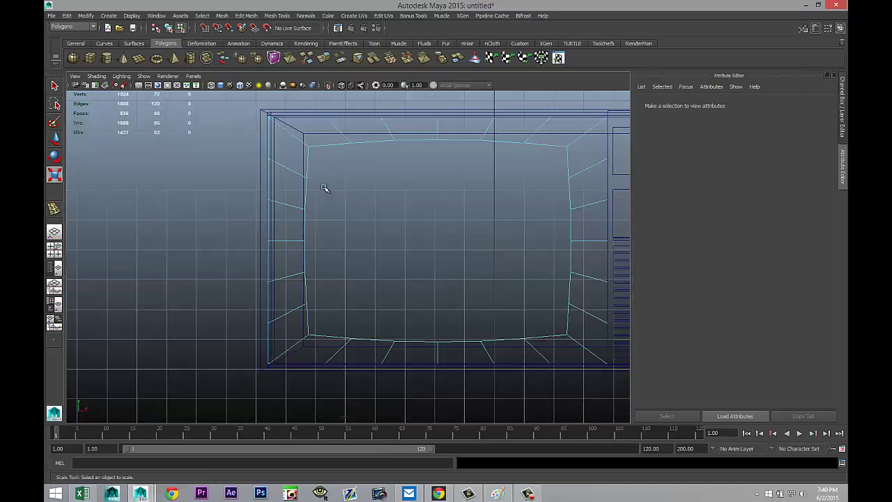
right_click_drag(318, 149, 286, 151)
left_click_drag(288, 136, 590, 354)
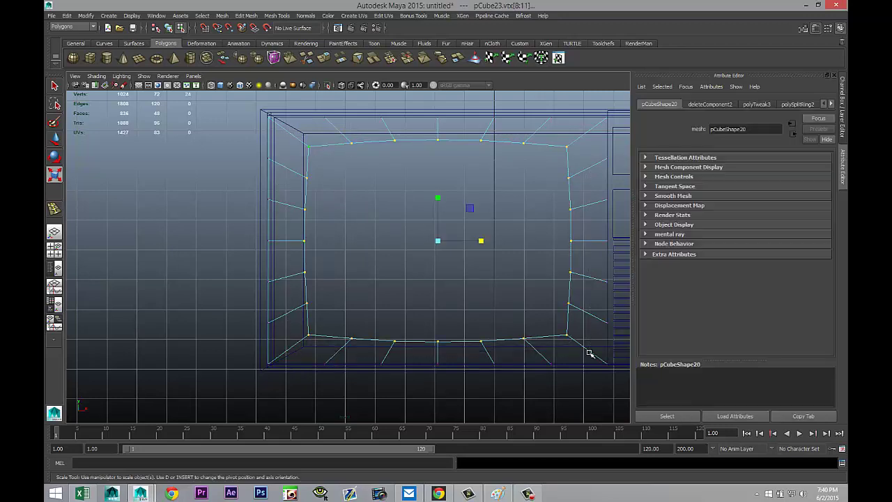
left_click(55, 249)
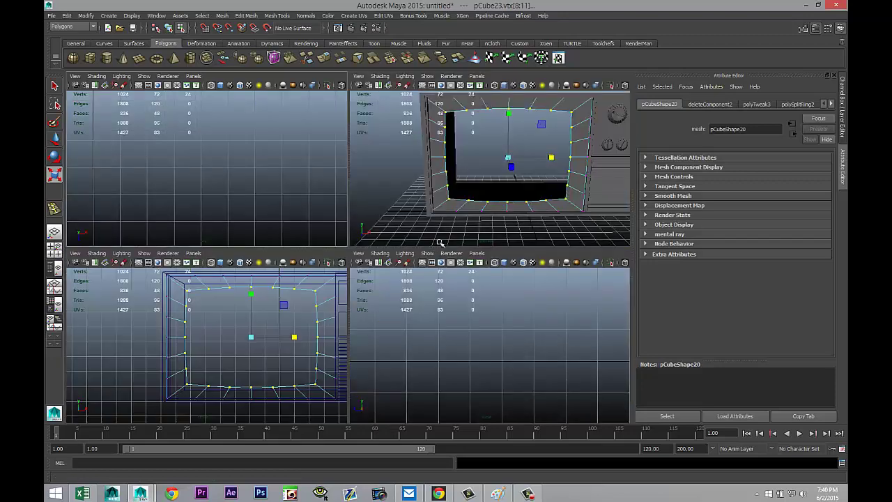
key("space")
left_click_drag(314, 281, 362, 288, "alt")
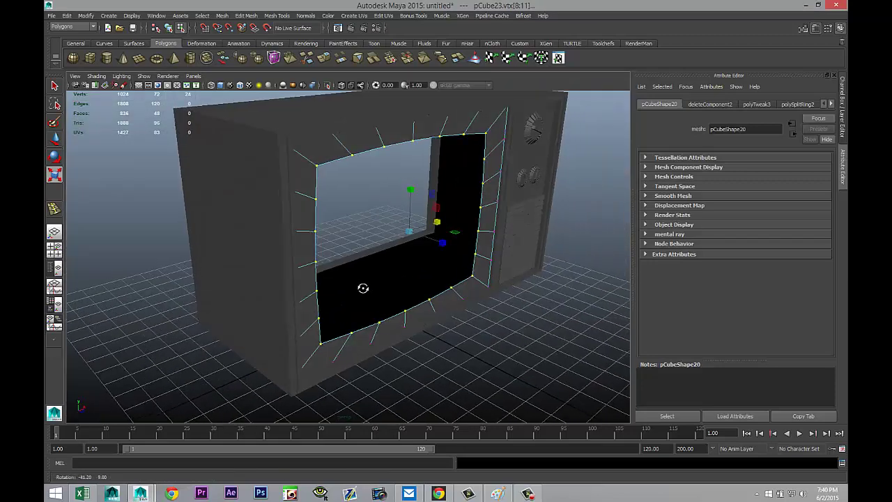
scroll(363, 289, "down", 2)
key("w")
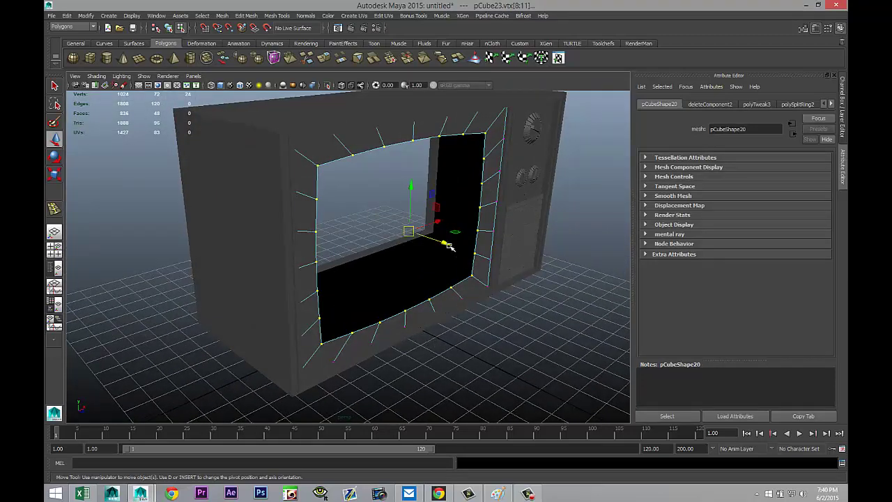
left_click_drag(449, 245, 443, 243)
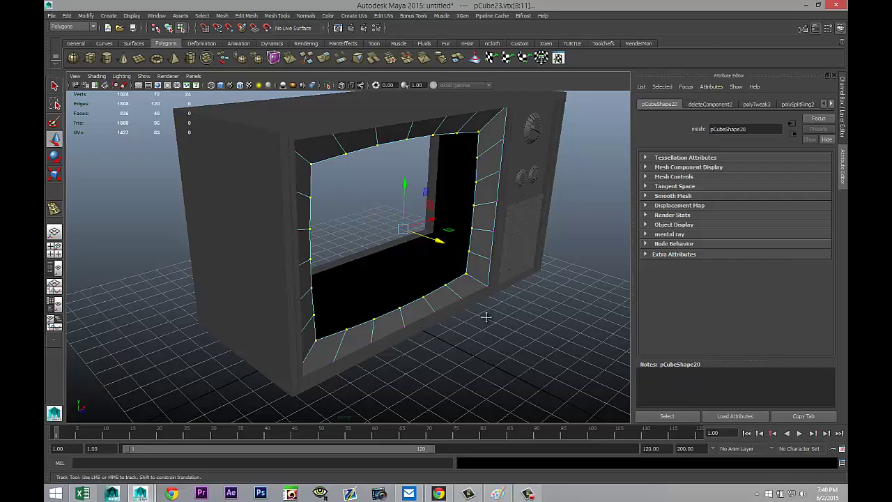
Create a thin upright polygon cube in front of the cabinet, about 10.35 wide, 6.5 high and 0.15 deep
left_click_drag(484, 313, 454, 347, "alt")
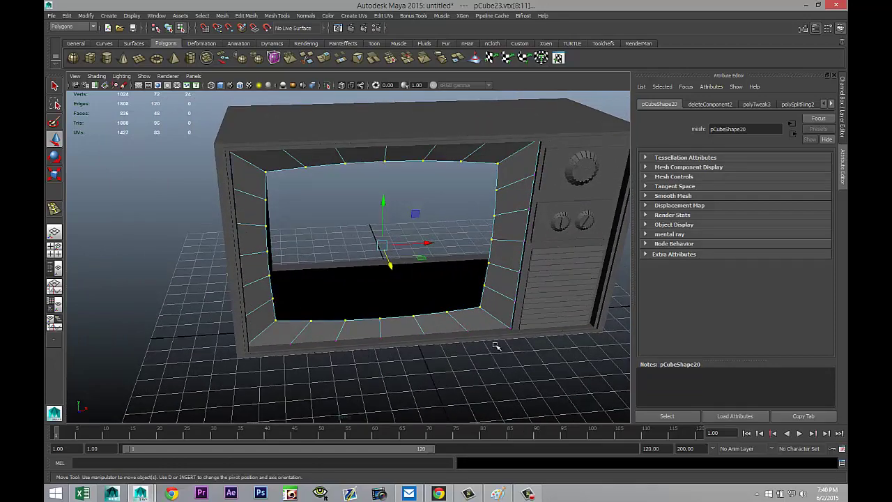
mouse_move(492, 359)
left_mouse_down("alt")
mouse_move(486, 344)
mouse_move(488, 357)
left_mouse_up("alt")
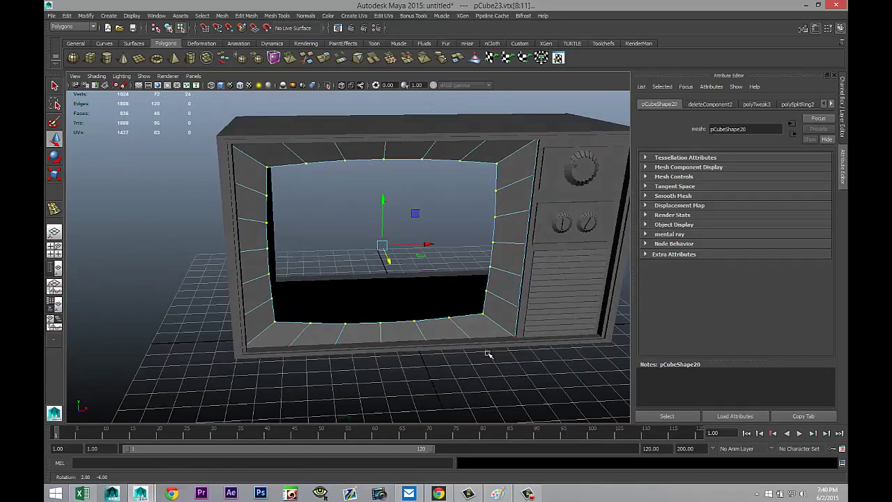
middle_click_drag(488, 355, 472, 326, "alt")
scroll(464, 330, "down", 2)
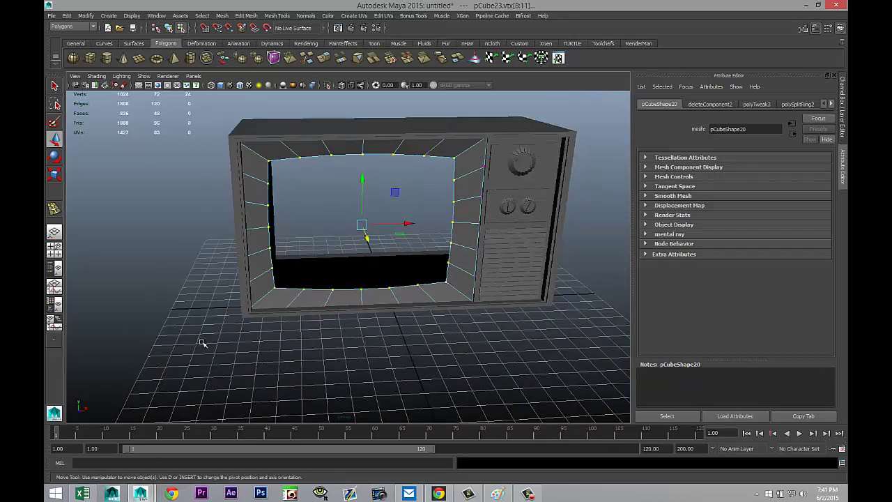
left_click(91, 60)
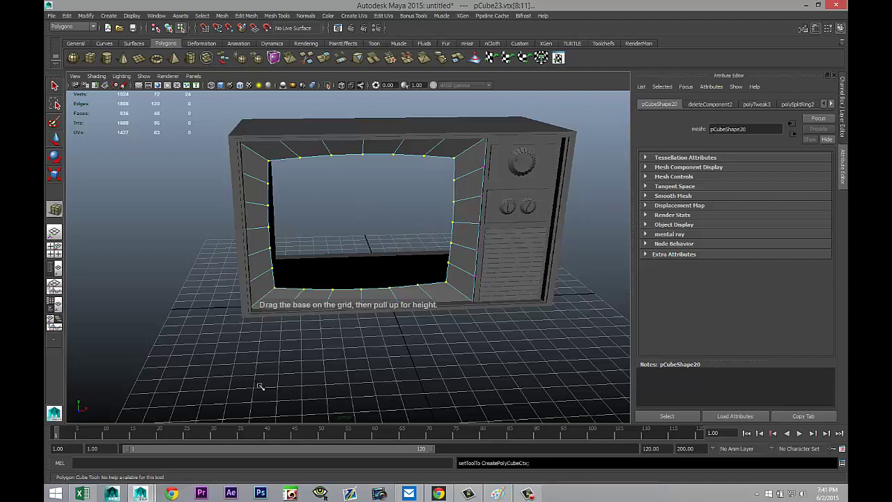
left_click_drag(254, 383, 503, 230)
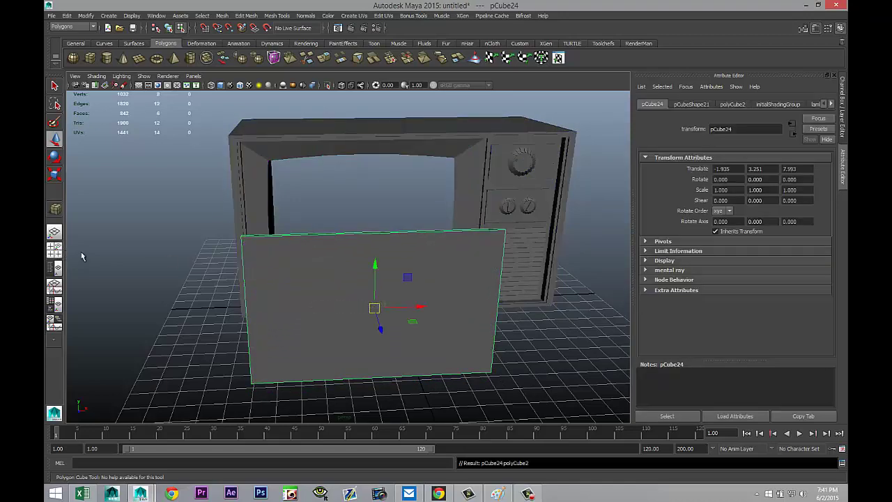
In the front view, raise the new block to about 5.36 on Y and scale it to about 0.94 on X and 1.11 on Y to cover the opening
key("space")
key("space")
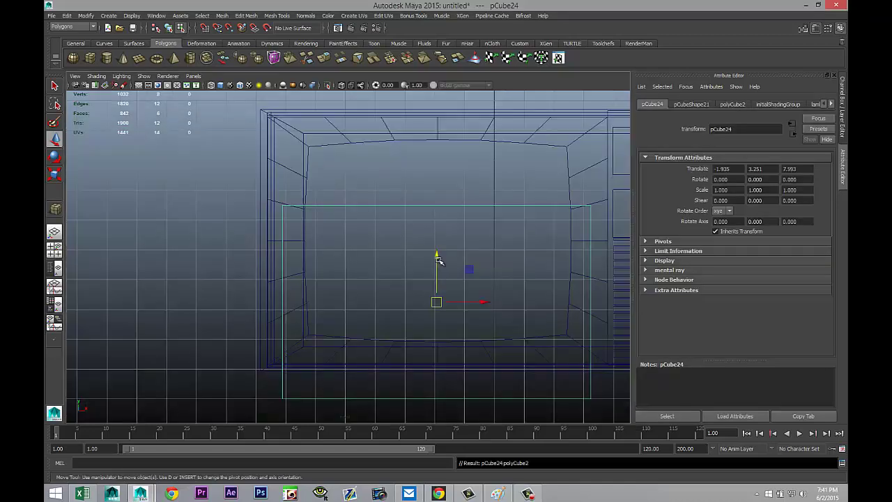
left_click_drag(438, 258, 438, 192)
key("r")
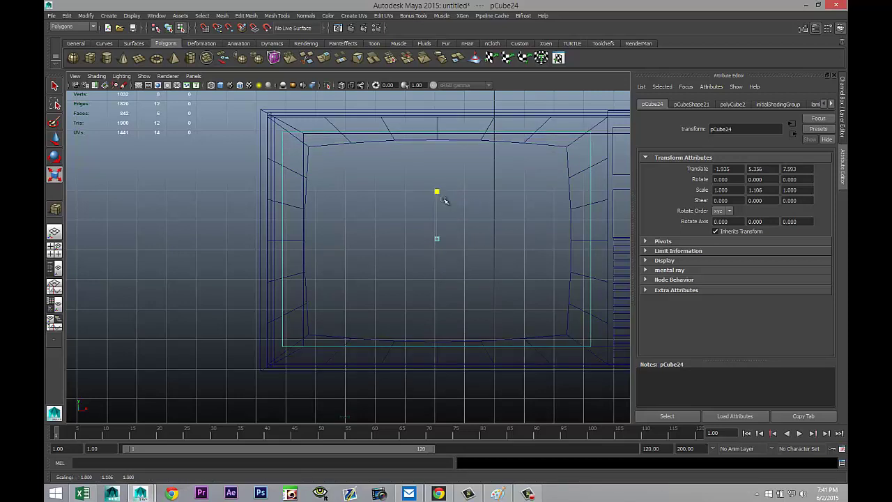
left_click_drag(480, 239, 478, 240)
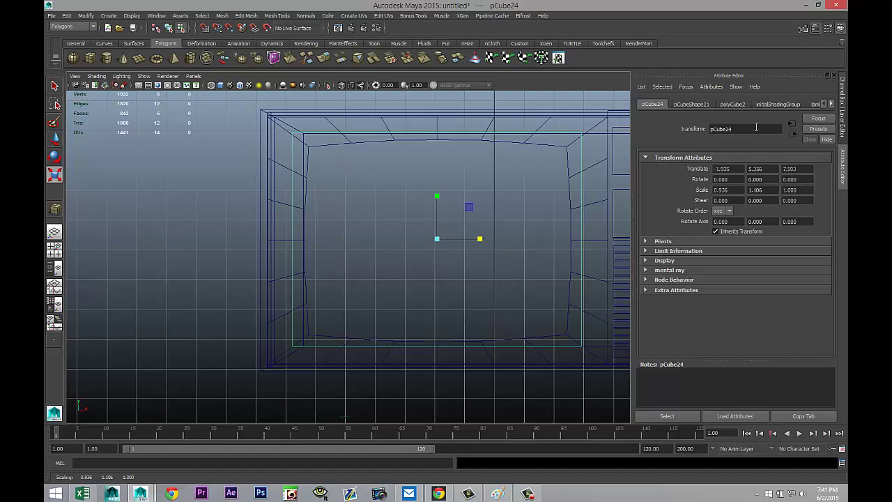
Set the screen block's width subdivisions and height subdivisions to 5 each
left_click(736, 104)
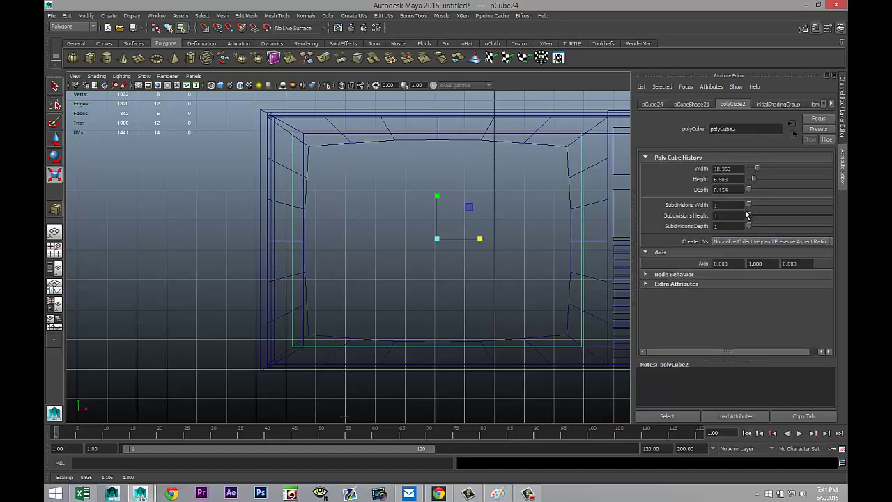
left_click_drag(750, 208, 760, 207)
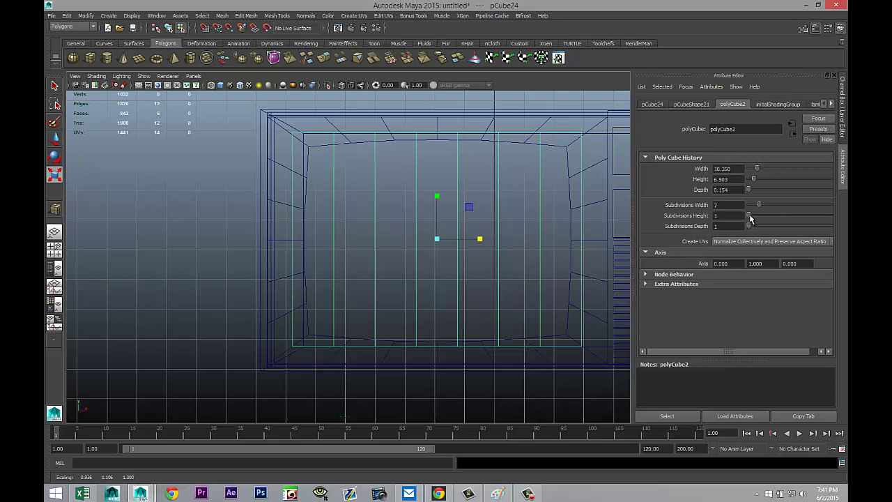
left_click_drag(749, 217, 755, 219)
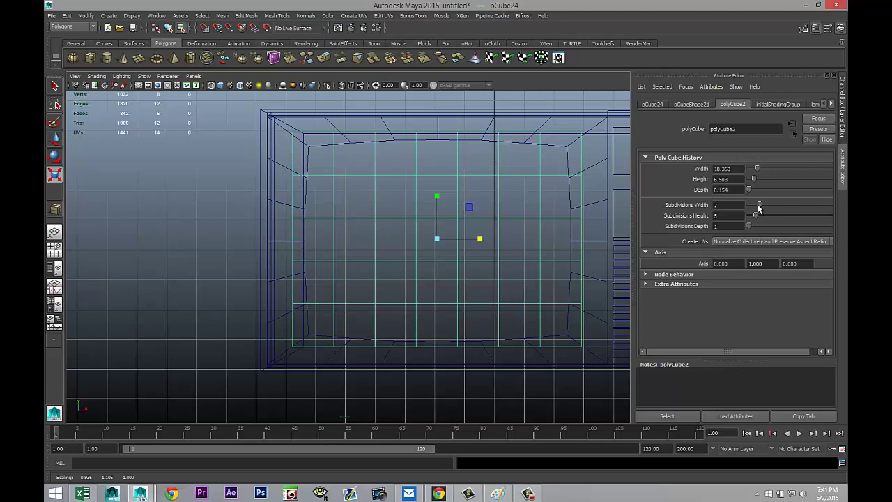
left_click_drag(759, 208, 757, 208)
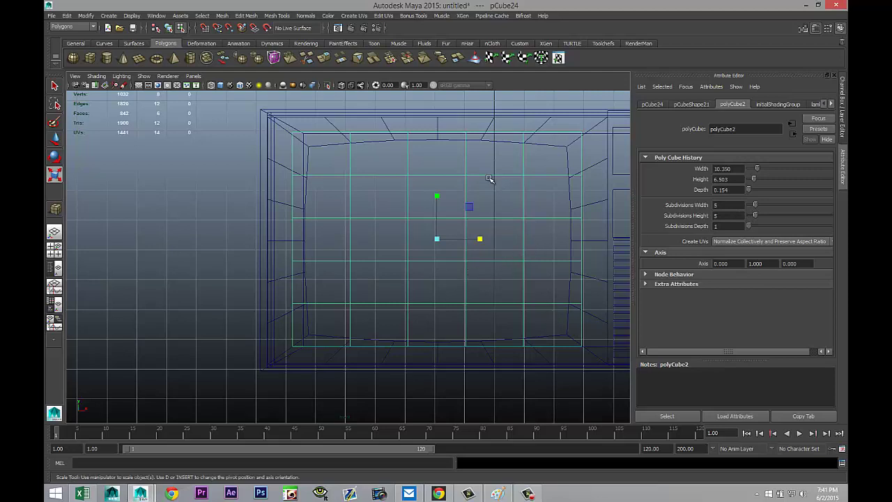
right_click_drag(468, 143, 418, 148)
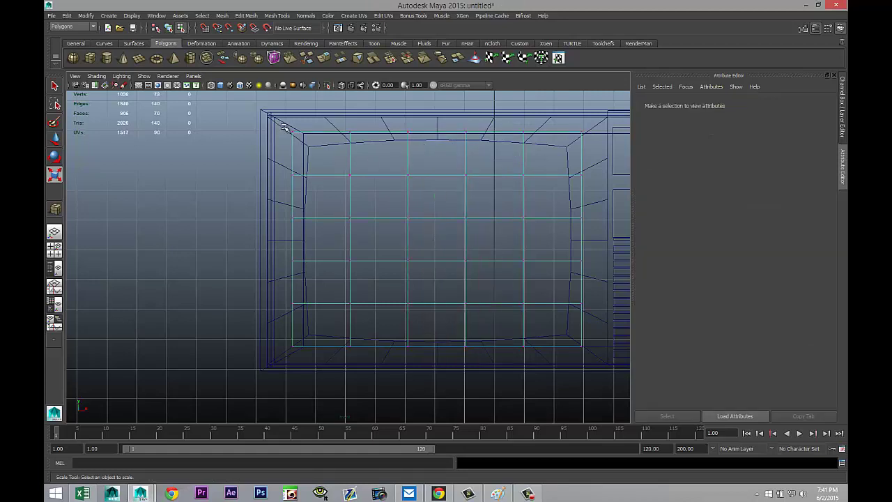
left_click_drag(284, 126, 321, 161)
key("w")
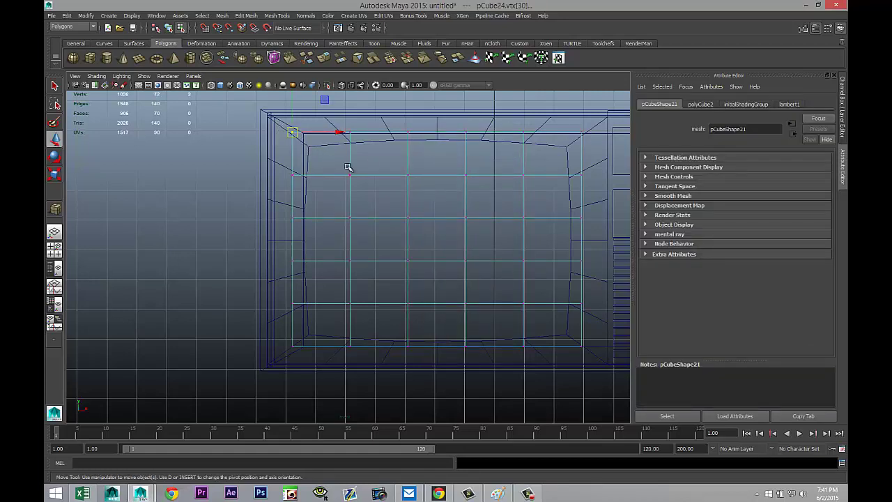
left_click_drag(576, 123, 592, 146, "shift")
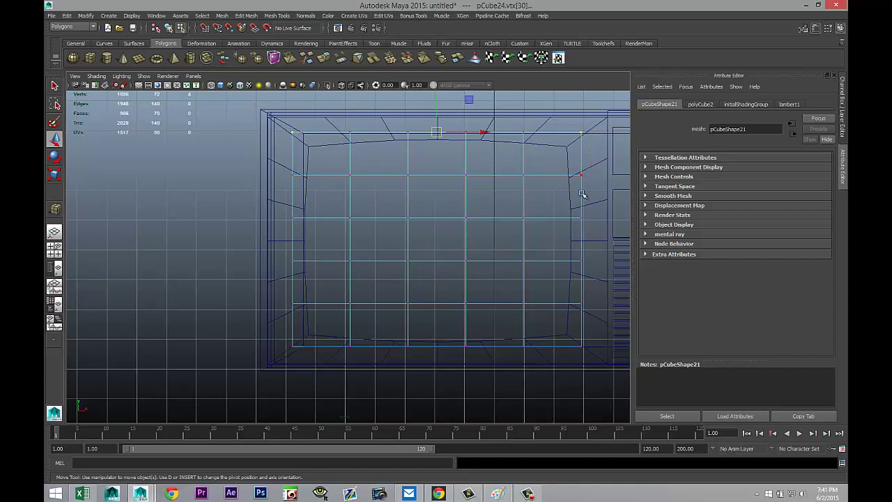
left_click(436, 106)
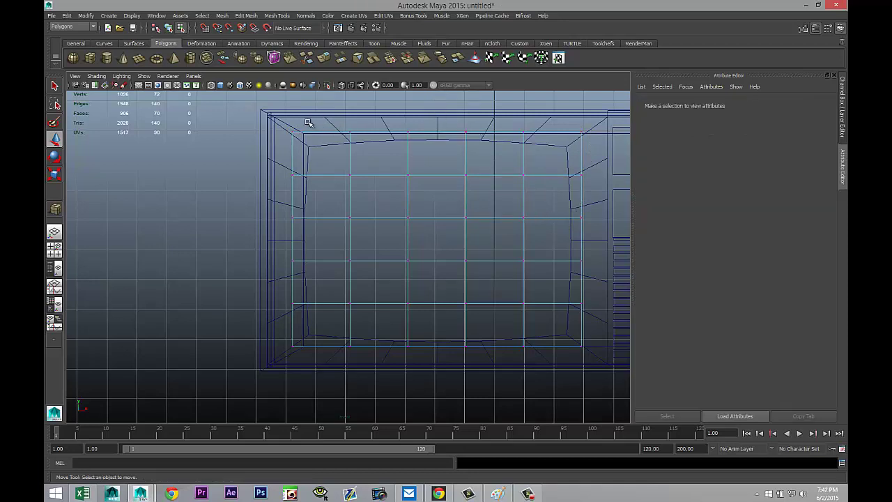
left_click_drag(274, 121, 322, 148)
left_click_drag(569, 129, 592, 151, "shift")
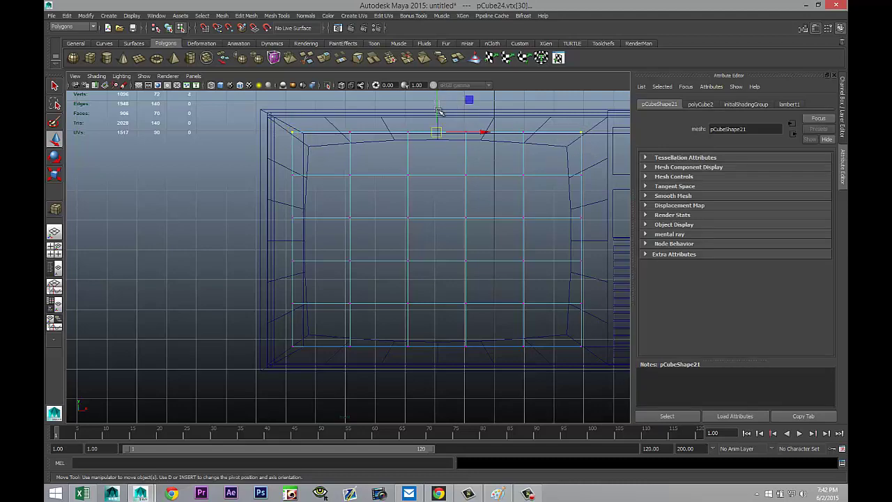
middle_click_drag(464, 183, 407, 202, "alt")
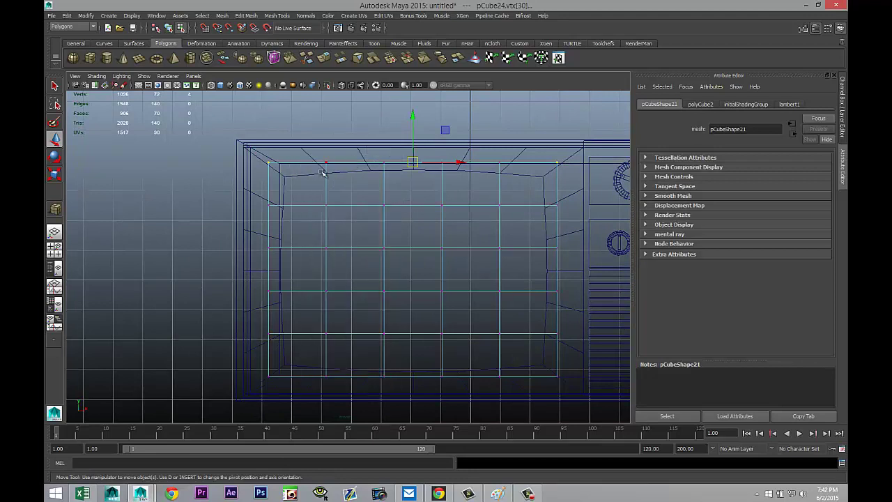
right_click_drag(341, 165, 318, 173)
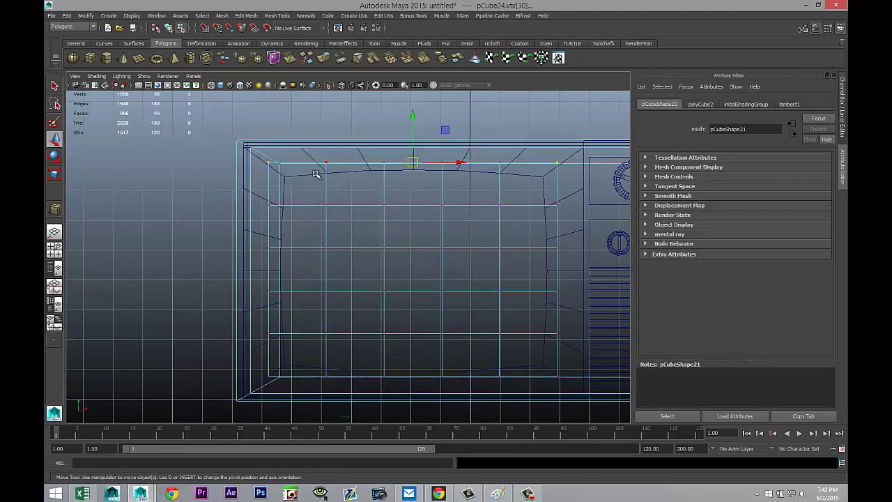
left_click(304, 218)
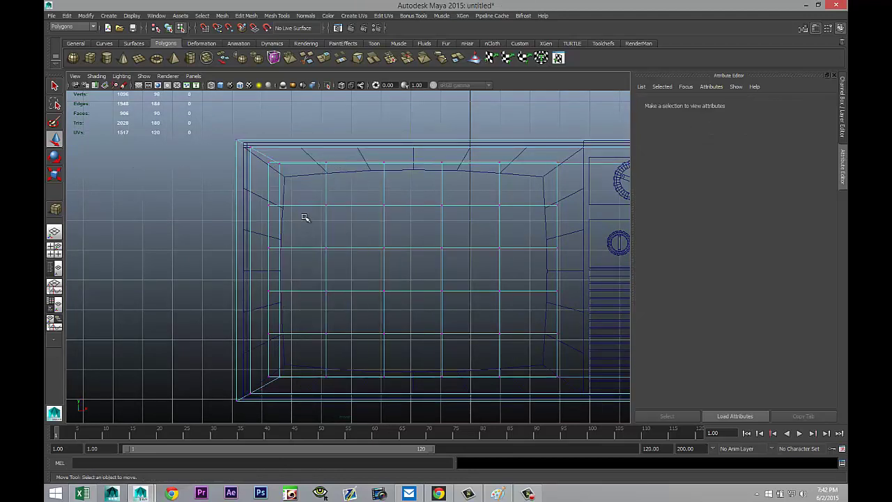
Select the screen block's four corner vertex pairs and scale them uniformly inward to about 0.94 to round the corners
right_click_drag(370, 198, 329, 208)
left_click(363, 207)
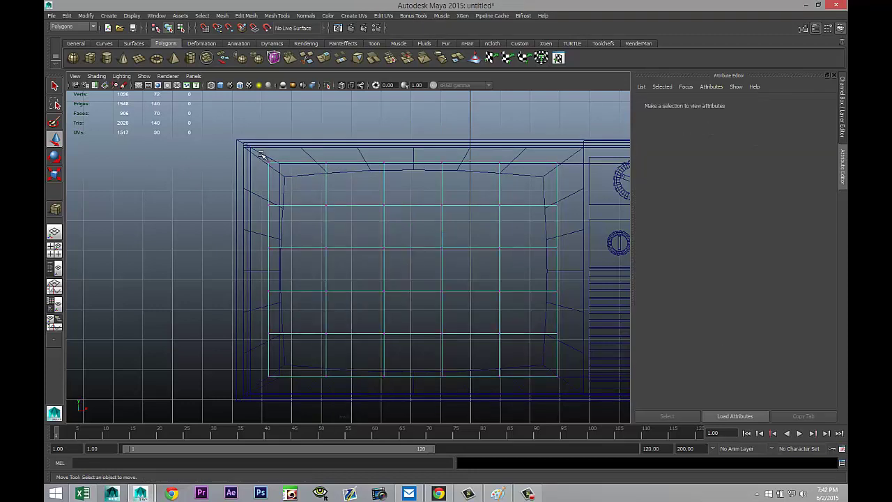
left_click_drag(261, 153, 276, 170)
left_click_drag(554, 155, 564, 170, "shift")
left_click_drag(270, 376, 549, 413, "shift")
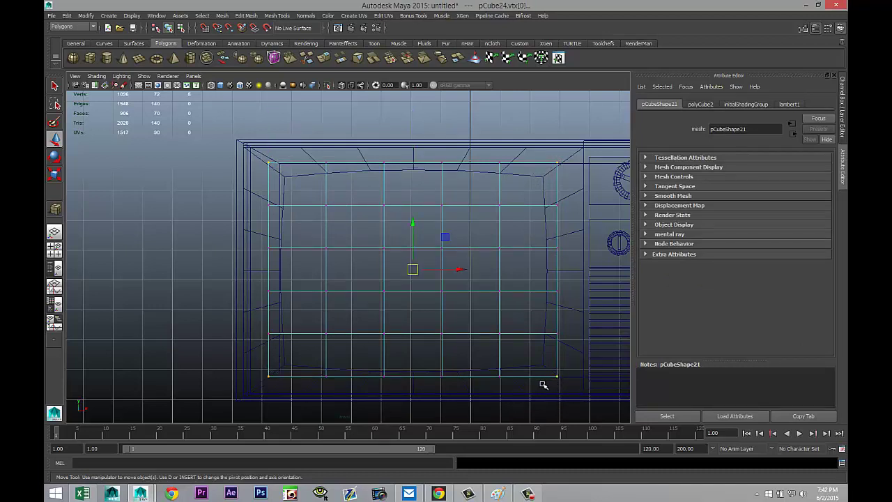
key("r")
left_click_drag(414, 270, 411, 269)
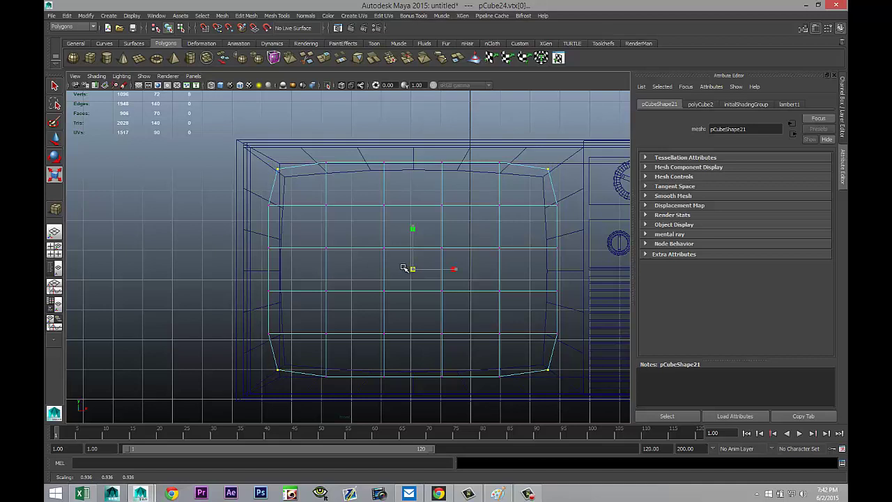
left_click_drag(405, 269, 403, 270)
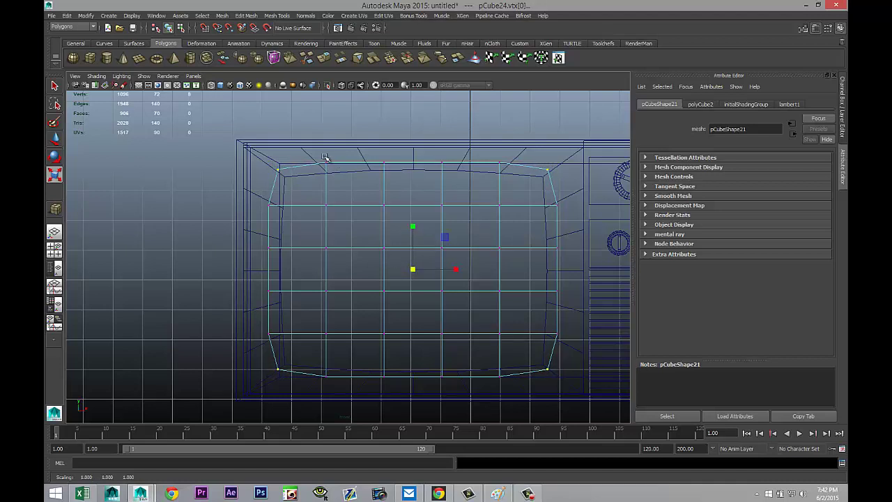
left_click_drag(315, 151, 345, 397)
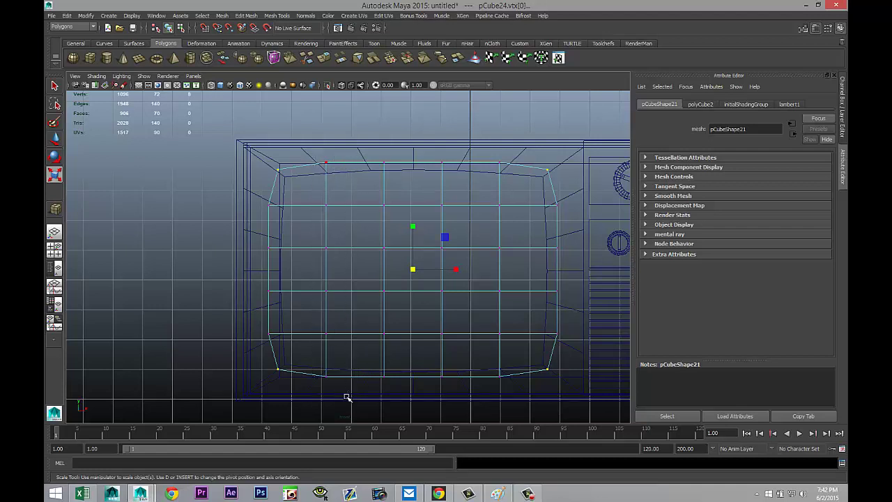
left_click_drag(326, 269, 329, 271)
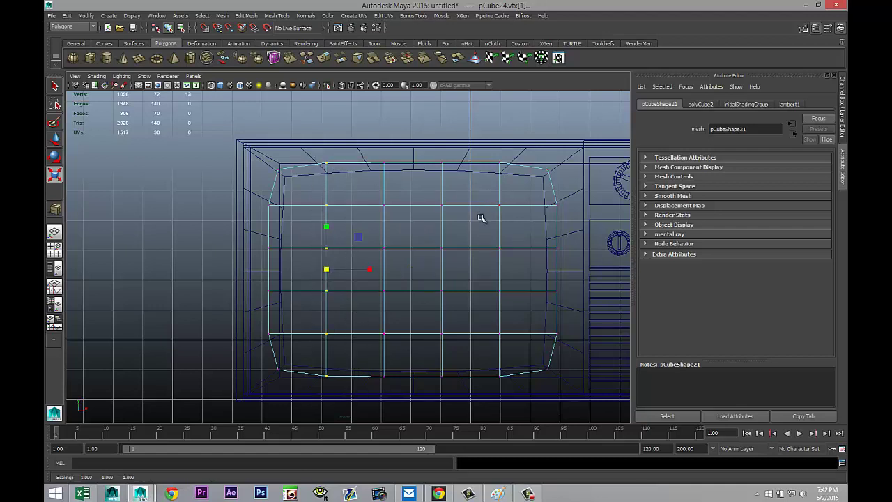
key("ctrl+z")
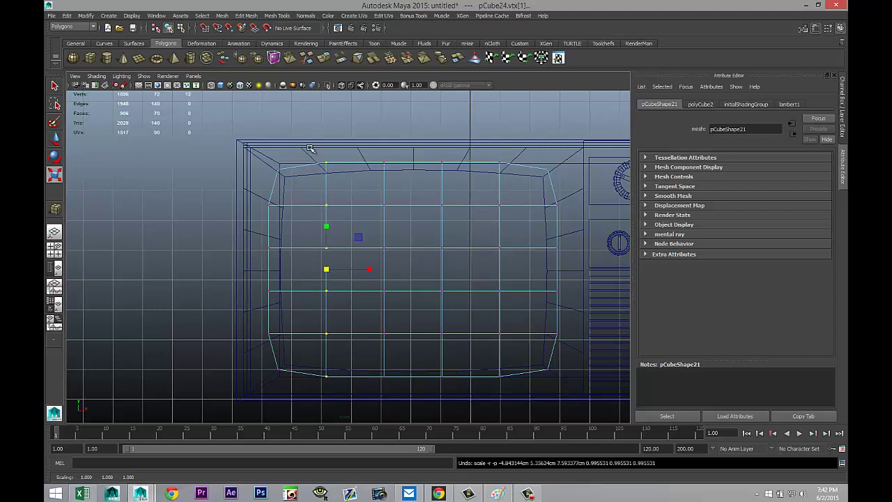
Bow the screen block's upper and lower edges by scaling its four inner vertex columns slightly inward on Y, the outer pair a little more
left_click_drag(303, 291, 516, 405)
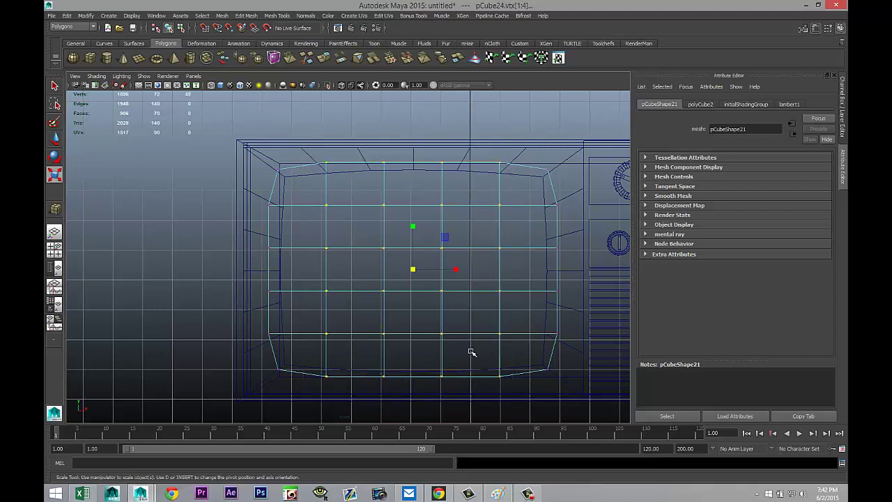
left_click_drag(413, 227, 412, 224)
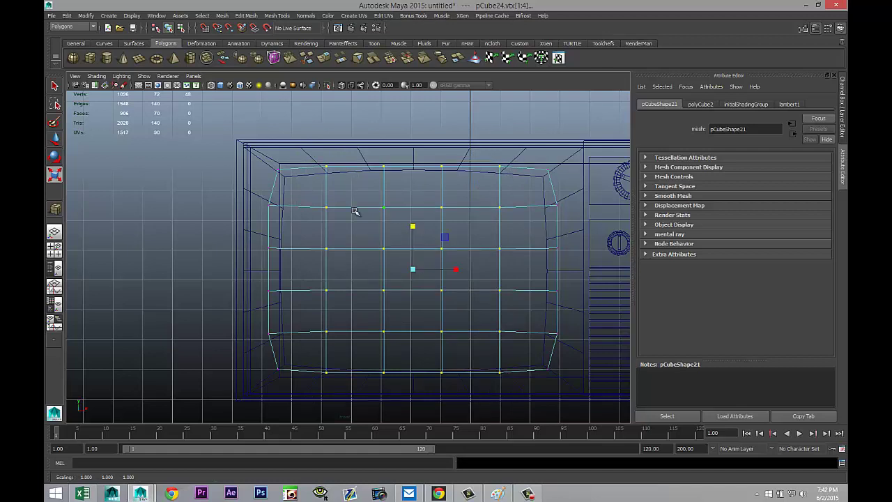
left_click_drag(315, 152, 364, 410)
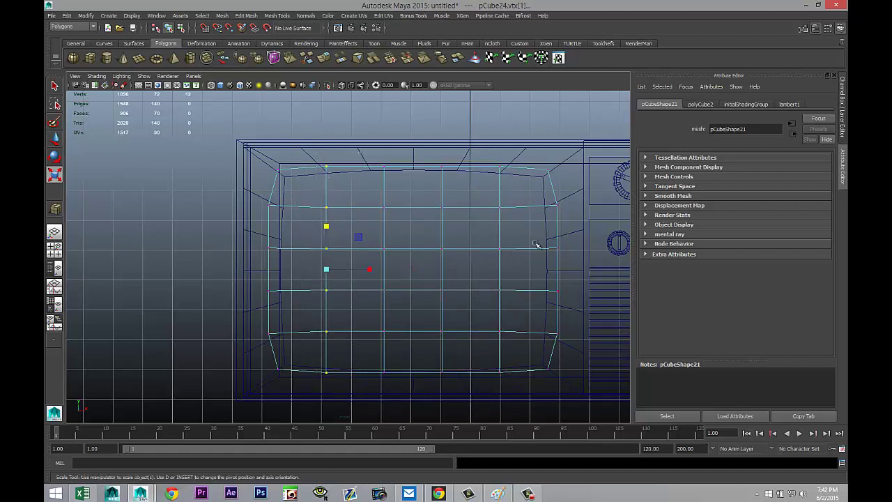
left_click_drag(488, 156, 520, 417, "shift")
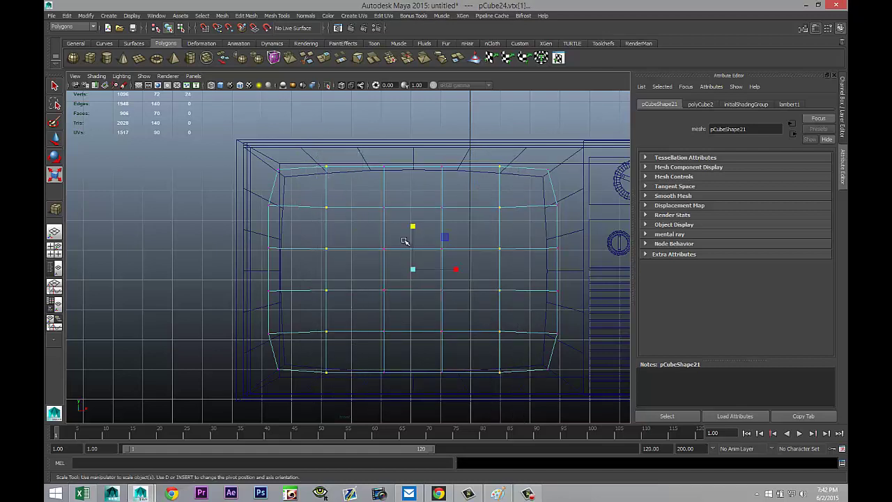
left_click_drag(413, 225, 413, 228)
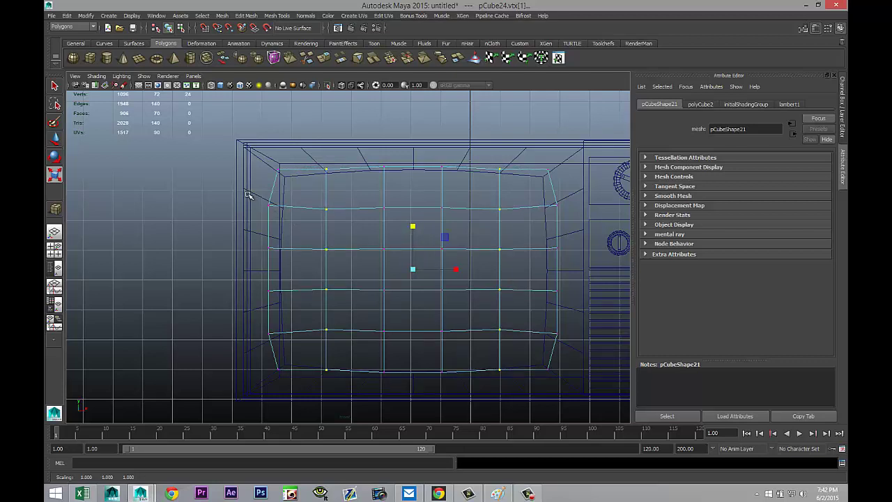
Bow the screen block's sides by scaling its four inner vertex rows slightly inward on X and the middle two rows outward to about 1.025
left_click_drag(262, 197, 584, 352)
left_click_drag(455, 269, 455, 270)
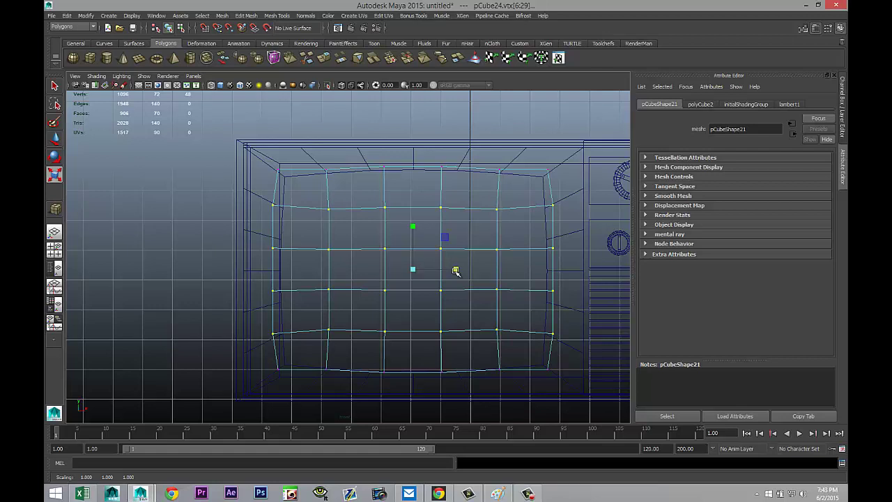
left_click_drag(257, 242, 576, 313)
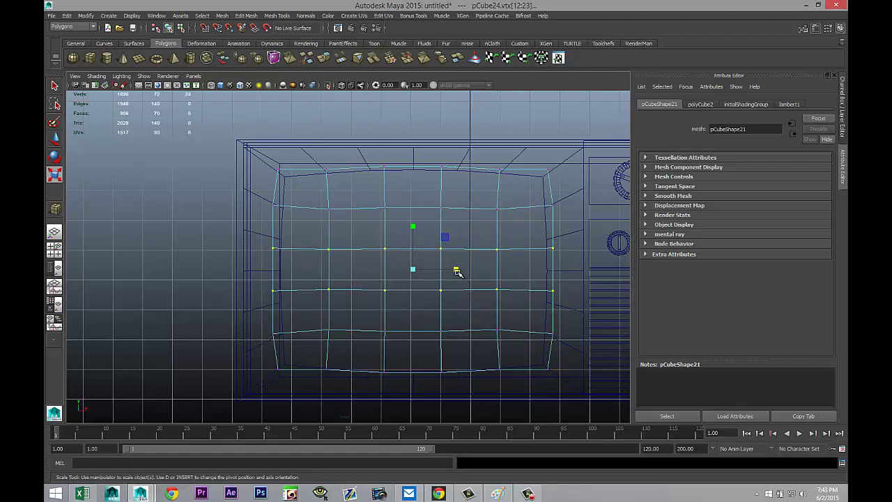
left_click_drag(456, 271, 458, 272)
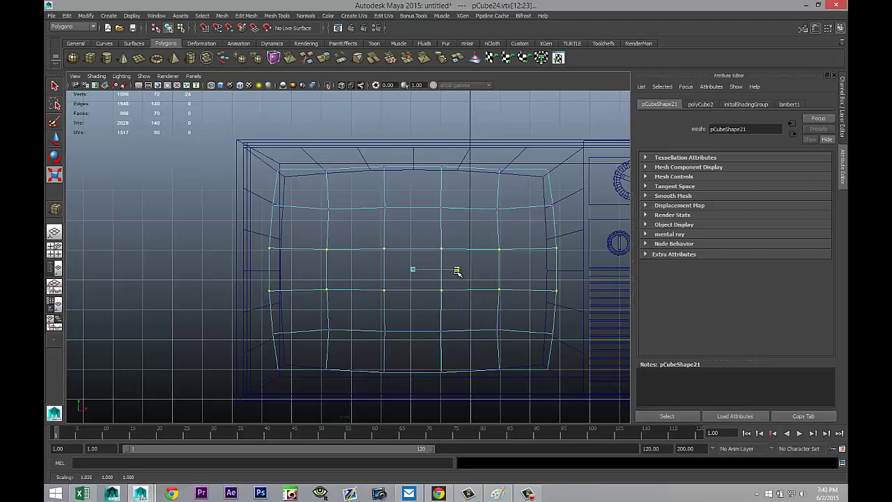
Examine the screen block's outline and its distance from the cabinet in the perspective, side and front views
left_click(55, 249)
key("space")
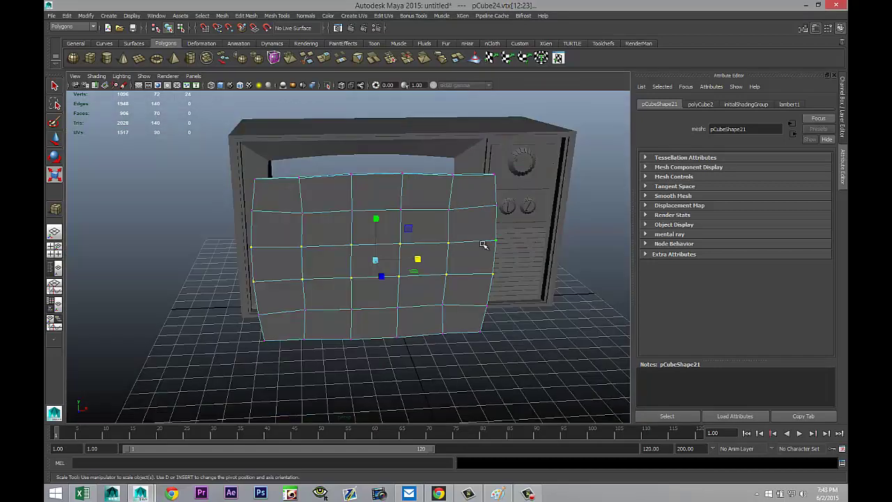
scroll(465, 265, "up", 2)
mouse_move(391, 279)
left_mouse_down("alt")
mouse_move(433, 259)
mouse_move(454, 289)
mouse_move(403, 269)
left_mouse_up("alt")
left_click_drag(474, 275, 446, 324, "alt")
left_click(511, 342)
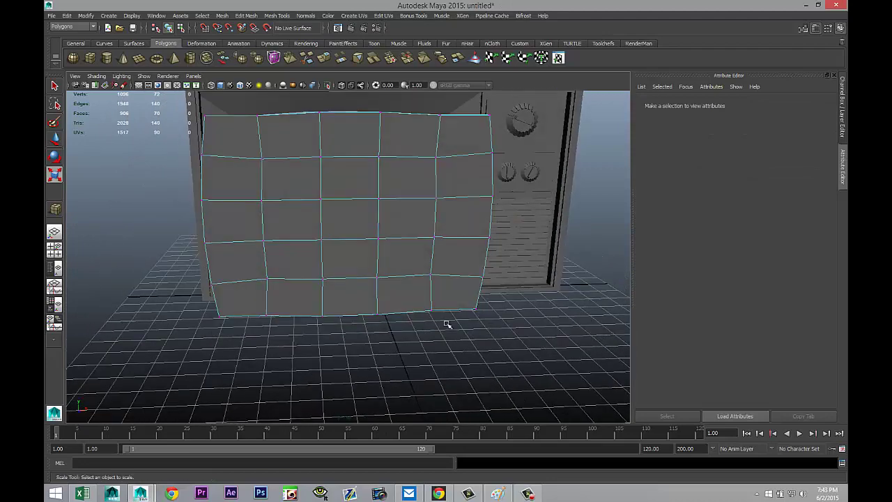
left_click(55, 249)
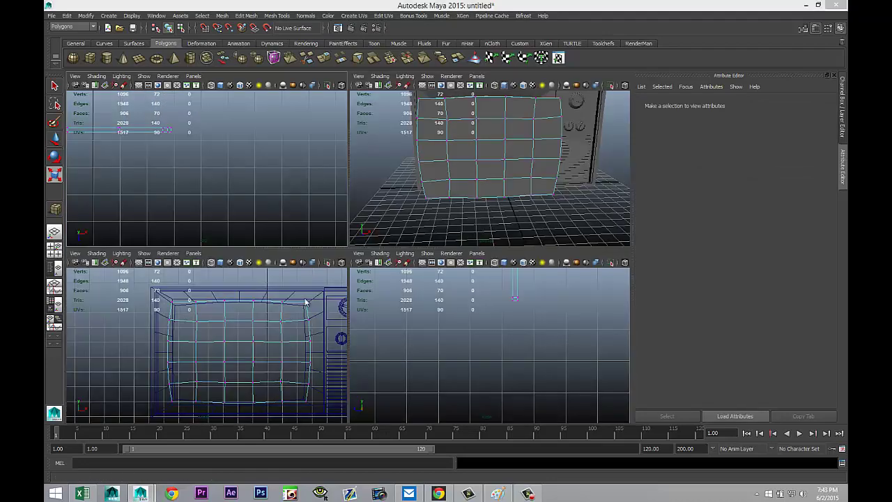
key("space")
scroll(392, 305, "down", 4)
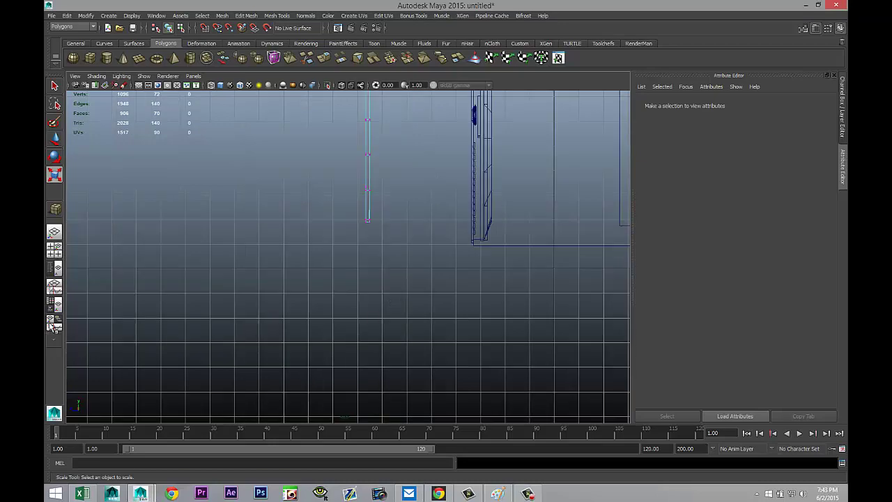
left_click(55, 249)
key("space")
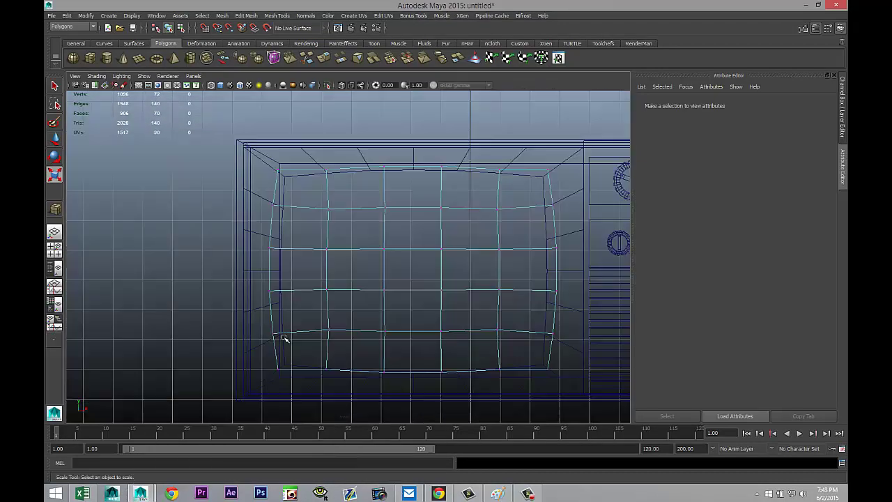
Select the screen block's inner four-by-four grid of vertices and pull it forward on Z using soft selection with a widened falloff
left_click_drag(302, 195, 518, 346)
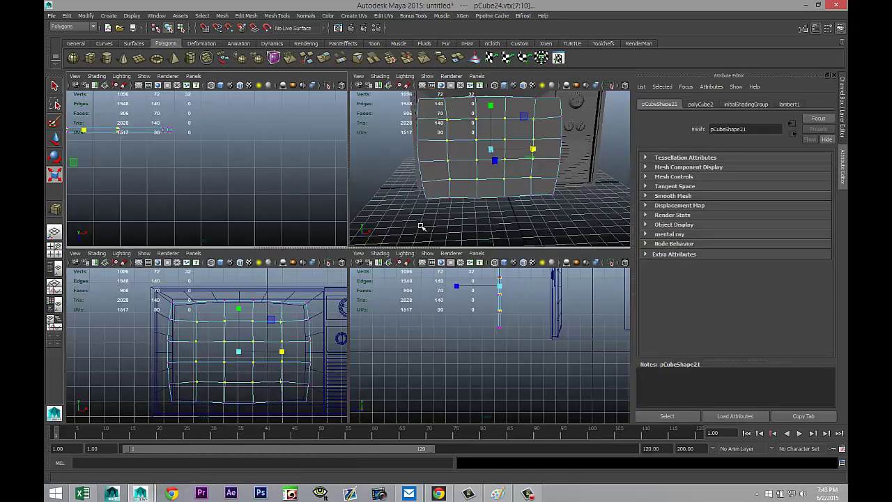
left_click(54, 249)
key("space")
left_click_drag(368, 261, 412, 256, "alt")
key("b")
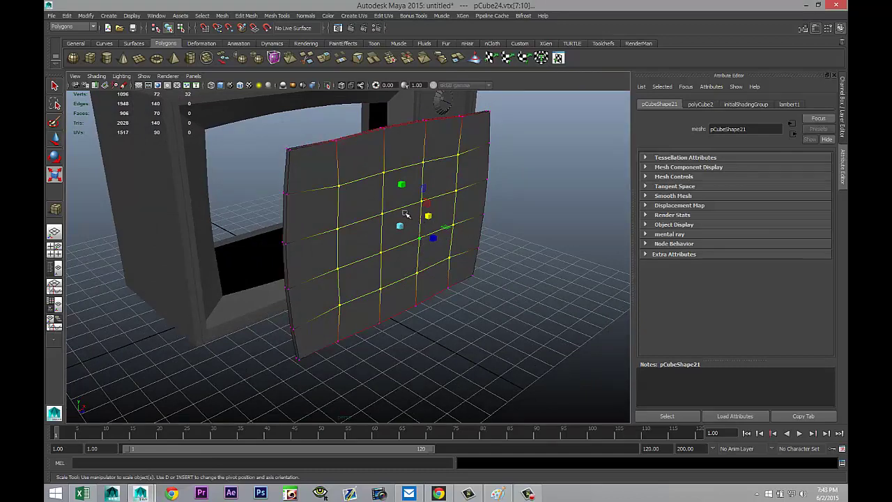
left_click_drag(390, 211, 499, 245)
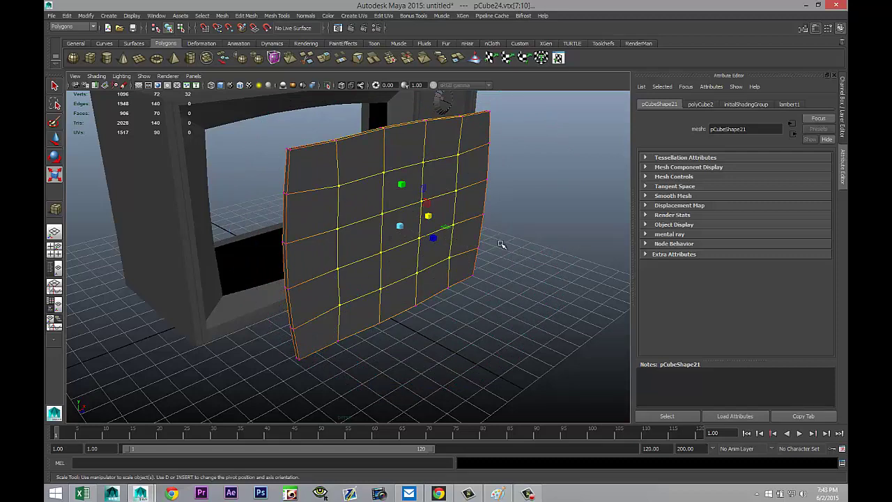
key("w")
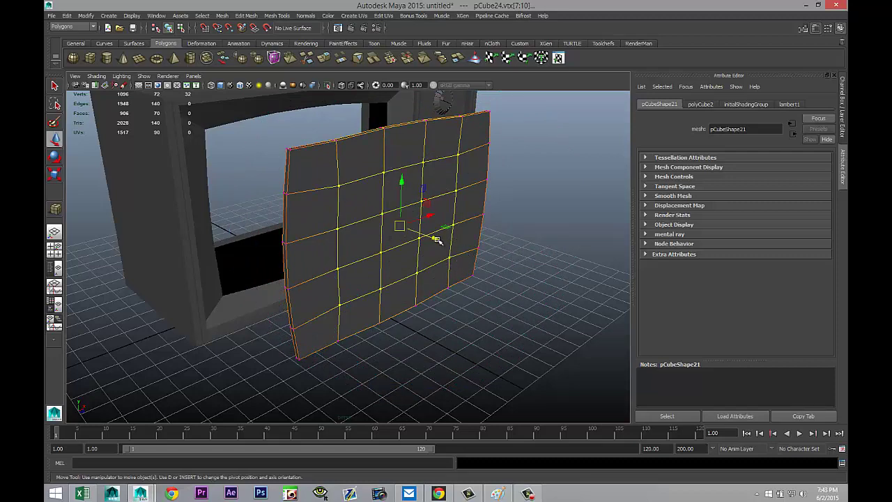
left_click_drag(436, 239, 500, 265)
left_click_drag(510, 307, 520, 241, "alt")
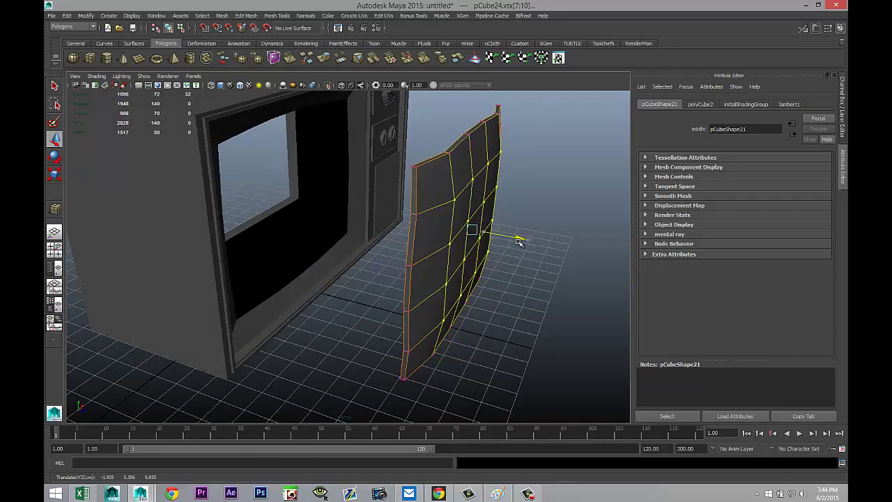
Select the four central vertices of the screen's face with soft selection and pull them further forward to deepen the bulge
left_click(520, 285)
left_click_drag(520, 286, 374, 247, "alt")
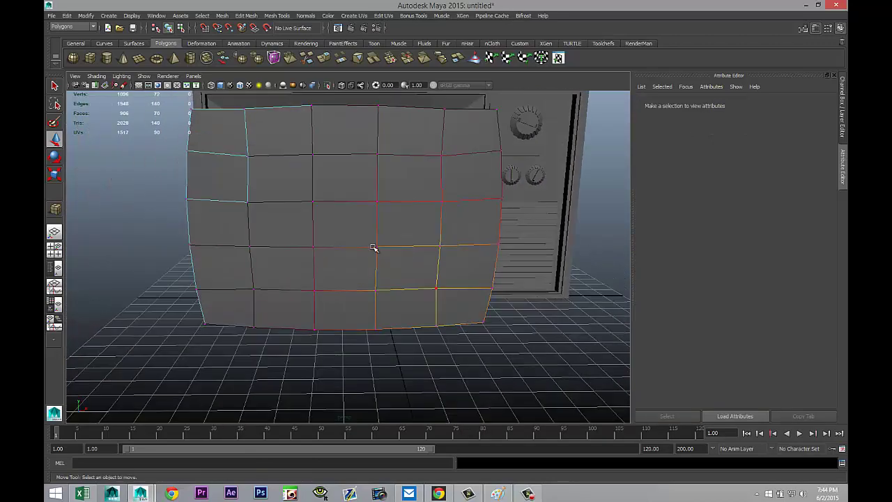
left_click_drag(295, 191, 401, 268)
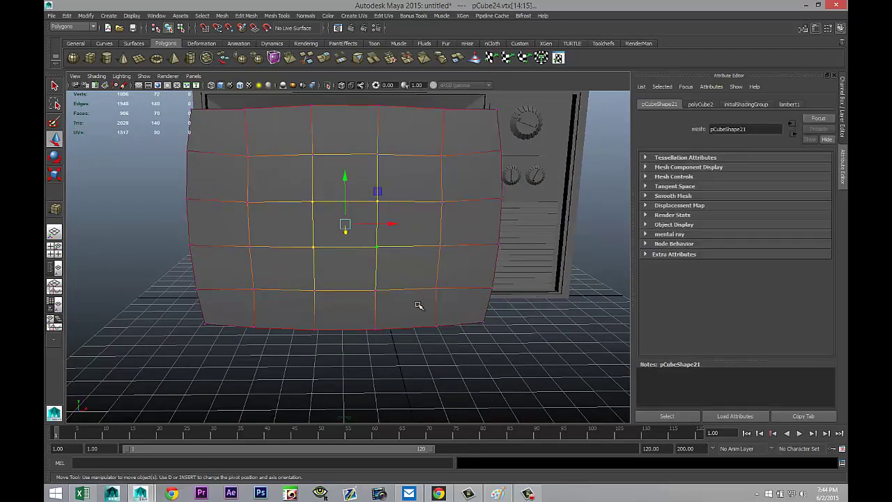
left_click_drag(418, 305, 467, 303, "alt")
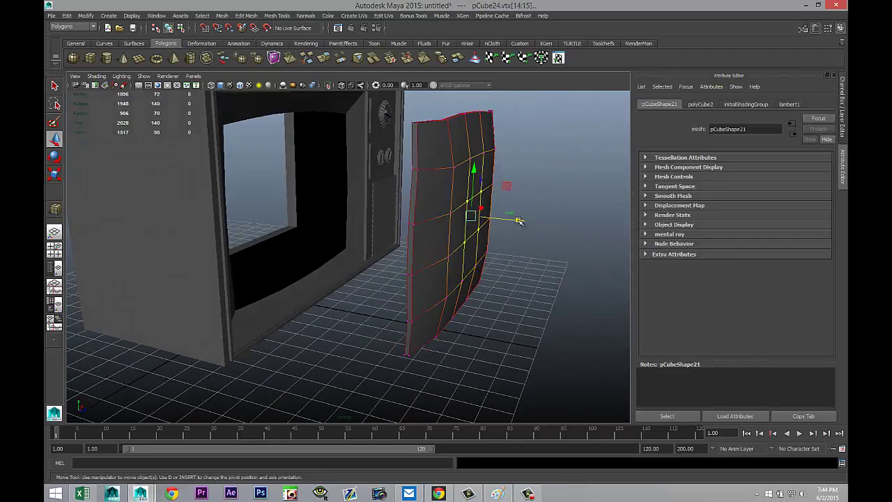
left_click_drag(519, 221, 538, 240)
left_click(545, 304)
left_click_drag(545, 304, 477, 291, "alt")
Return the screen block to object mode and display it with smooth mesh preview
mouse_move(423, 225)
right_mouse_down()
mouse_move(446, 216)
mouse_move(438, 228)
right_mouse_up()
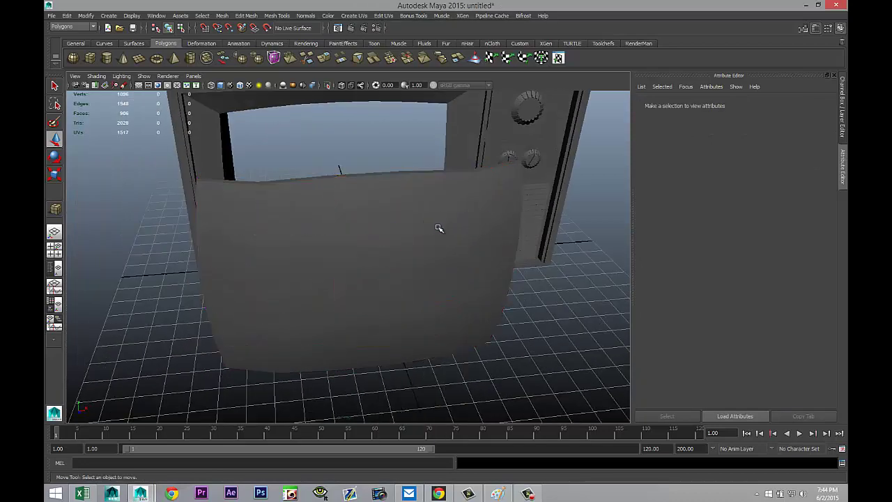
left_click(402, 213)
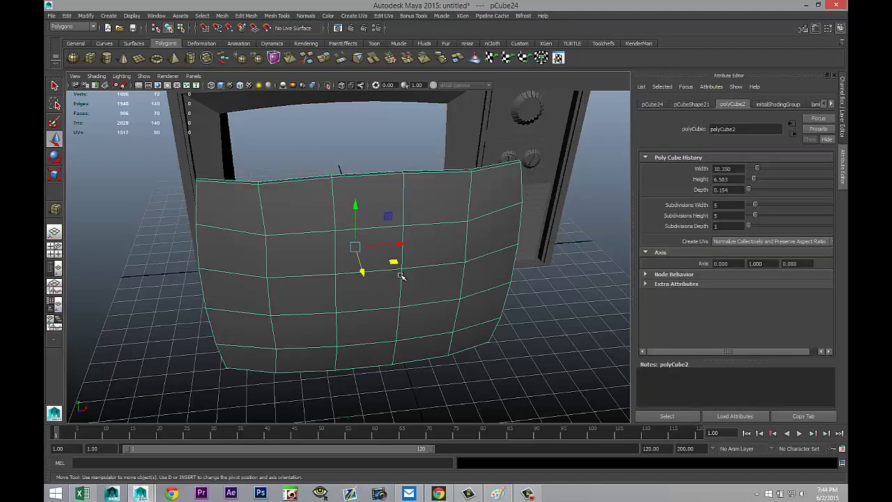
key("3")
left_click(516, 355)
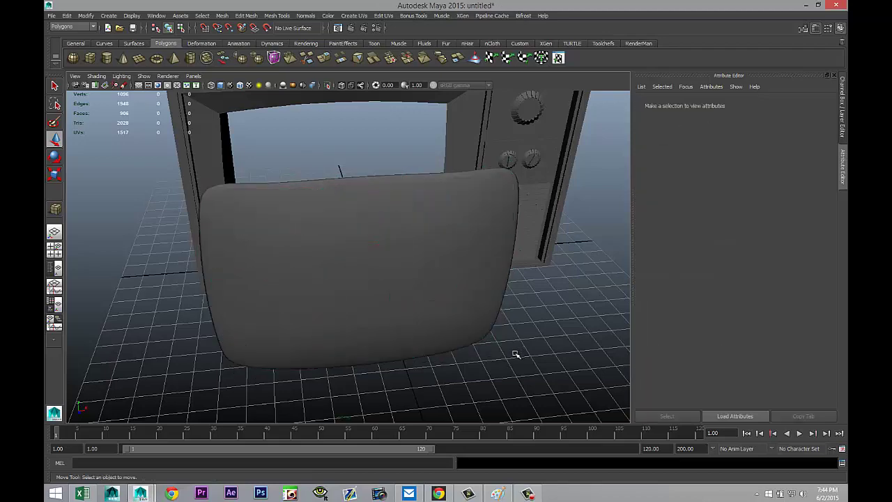
Move the curved screen back into the cabinet opening, to about 1.05 on Z, so it sits within the recessed surround
left_click_drag(309, 358, 379, 357, "alt")
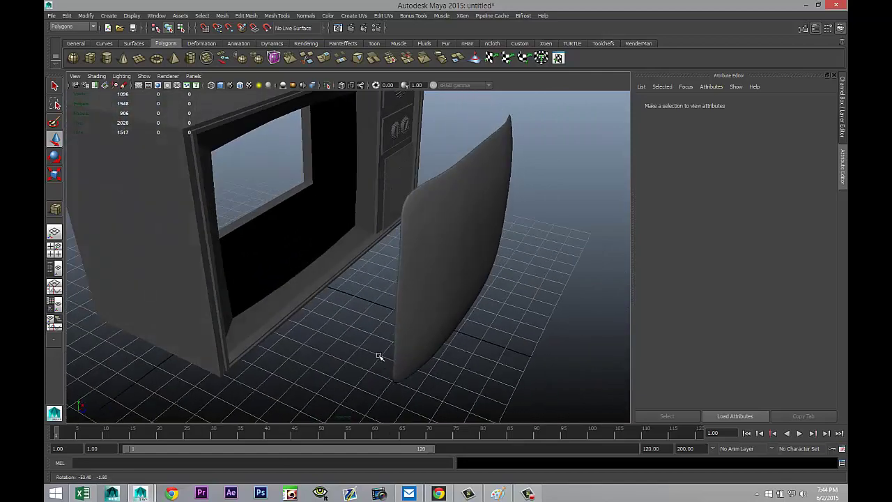
left_click(453, 248)
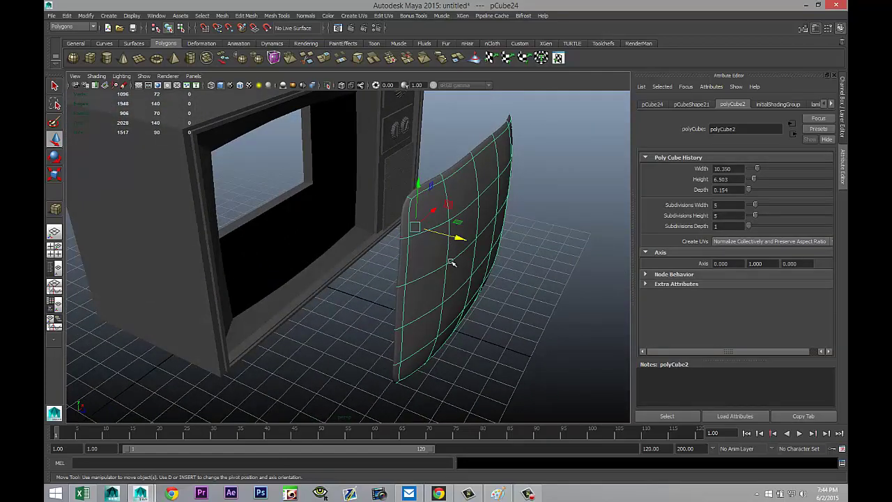
left_click_drag(458, 239, 286, 209)
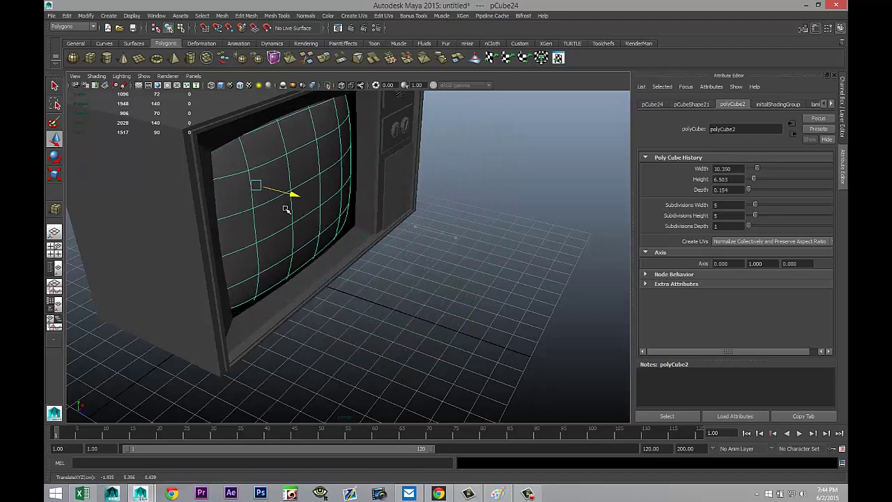
left_click_drag(418, 300, 318, 288, "alt")
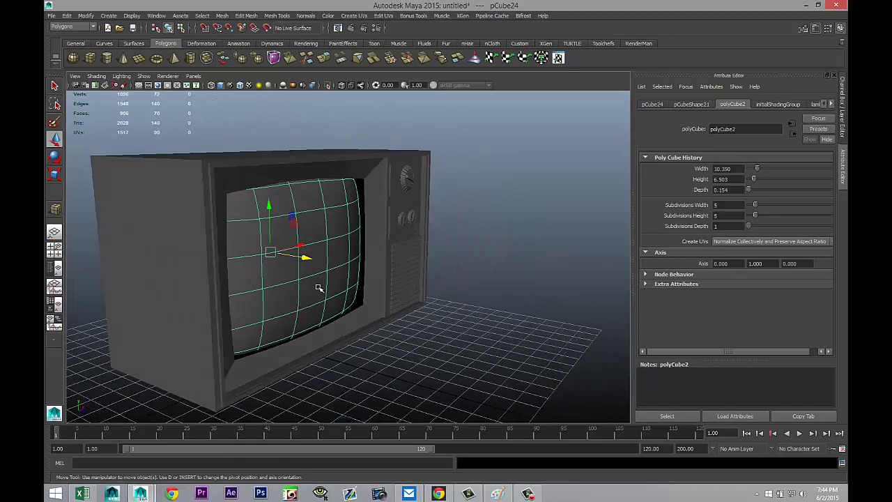
left_click_drag(304, 257, 315, 263)
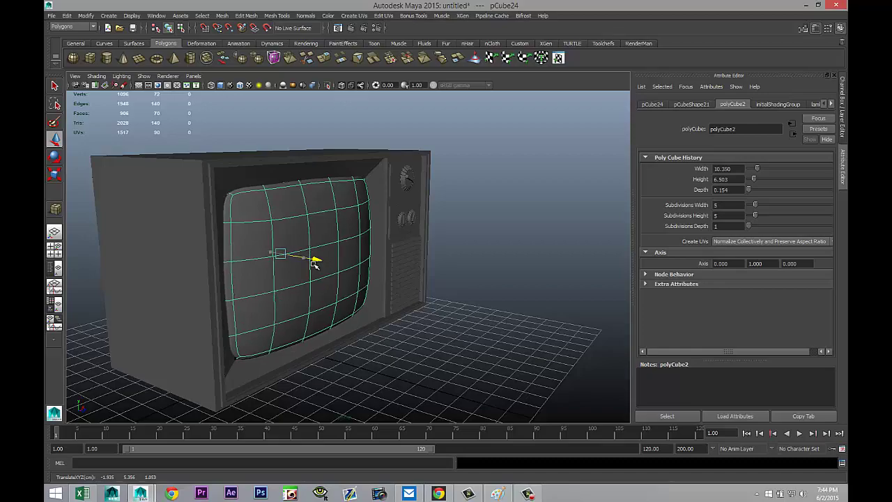
left_click_drag(394, 324, 374, 348, "alt")
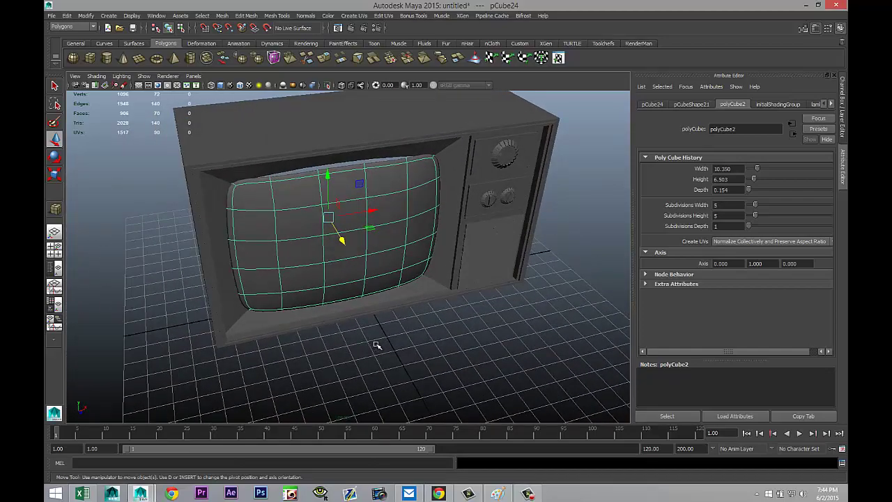
Select the ring of vertices along the inner edge of the screen surround, working in the front wireframe view
scroll(400, 341, "up", 3)
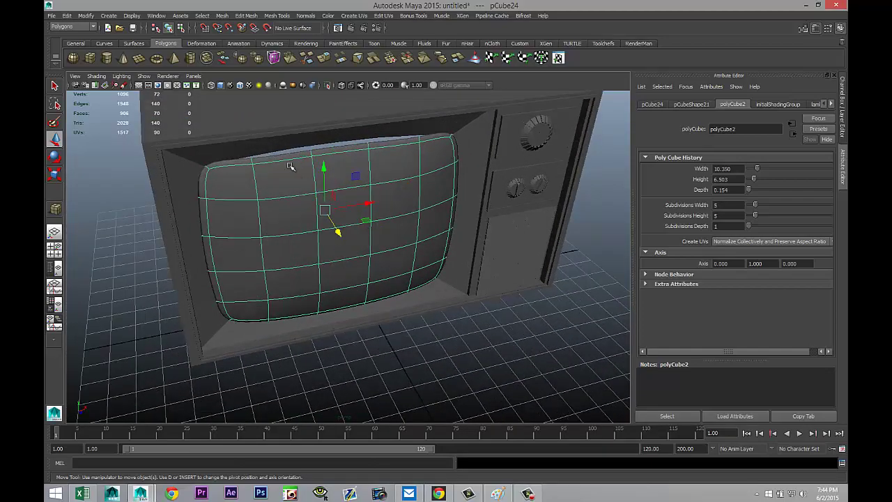
left_click(265, 149)
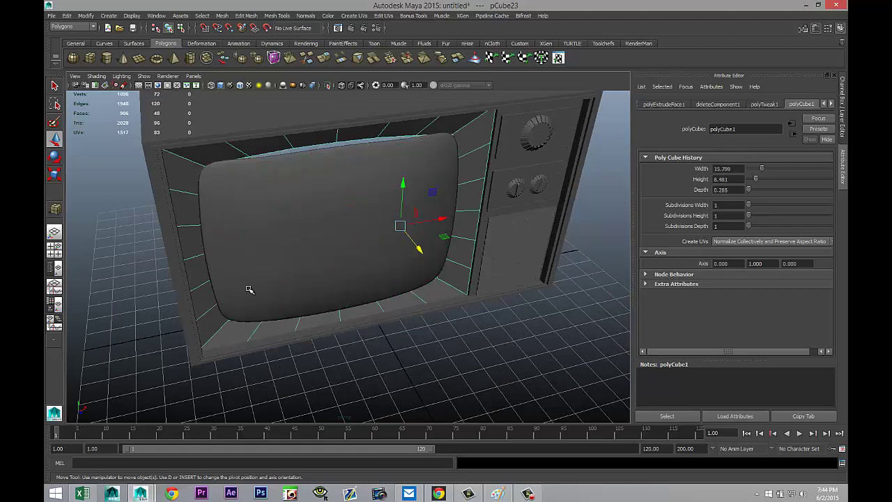
key("4")
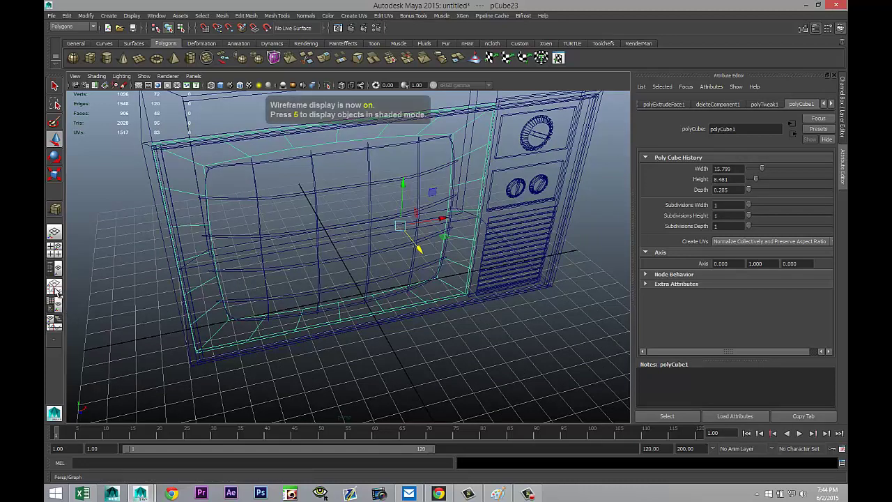
left_click(55, 256)
key("space")
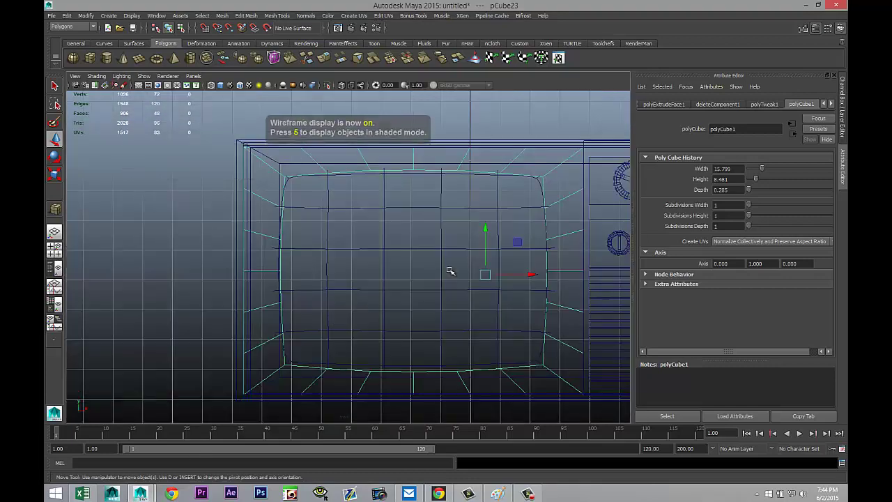
right_click_drag(309, 177, 269, 176)
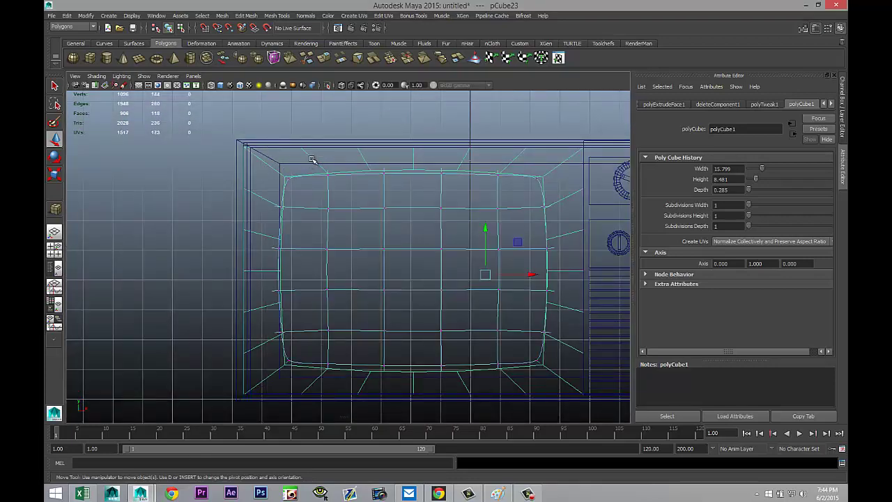
right_click_drag(313, 160, 285, 167)
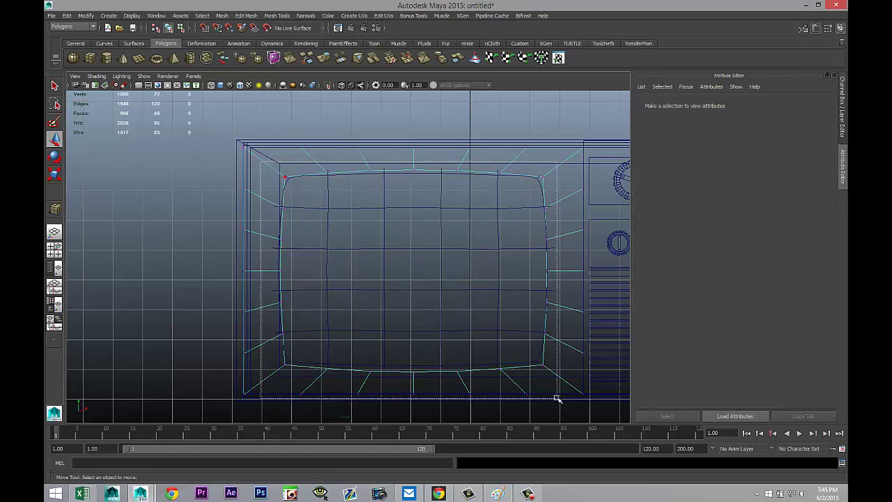
left_click_drag(570, 389, 570, 389)
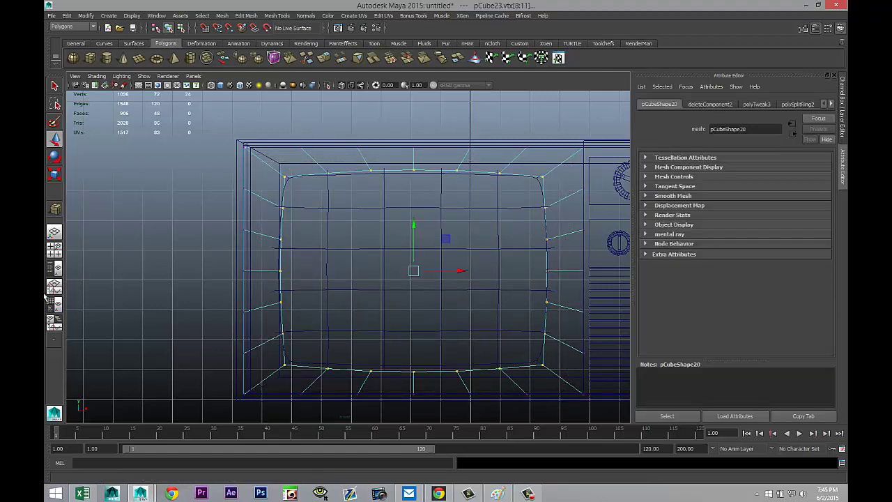
Move the surround's inner-edge vertices slightly forward on Z in the shaded perspective view, towards the screen's rim
left_click(53, 249)
key("space")
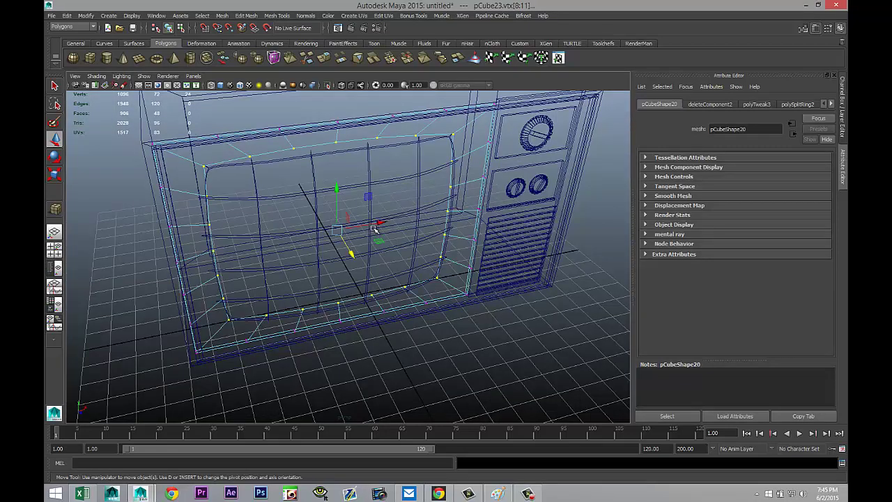
key("5")
mouse_move(352, 252)
left_mouse_down()
mouse_move(352, 263)
mouse_move(365, 252)
left_mouse_up()
left_click_drag(394, 306, 320, 210, "alt")
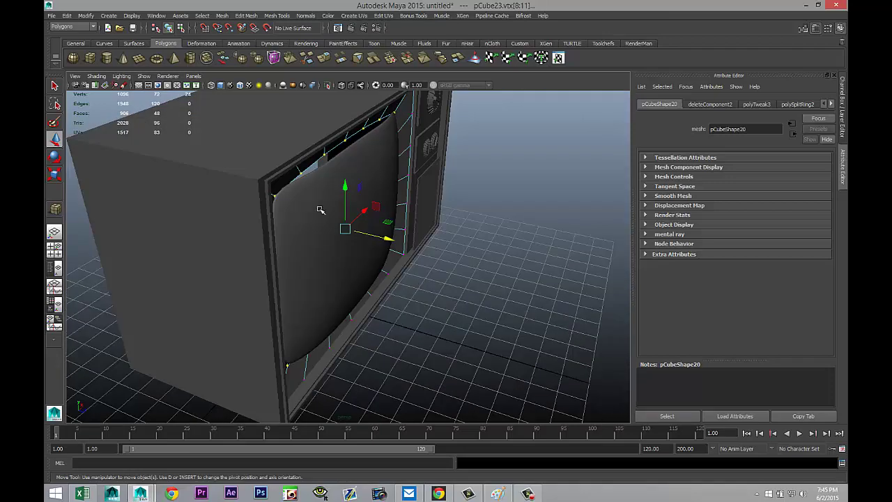
Try to extrude all faces of the screen, testing a thickness of 0.6, an offset and a scale, and undo the extrusion
mouse_move(309, 193)
right_mouse_down()
mouse_move(340, 183)
mouse_move(318, 193)
right_mouse_up()
left_click(319, 195)
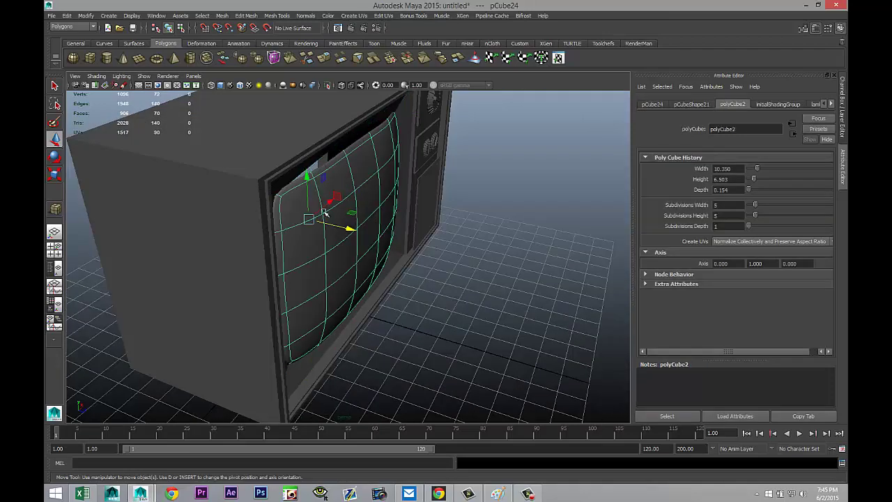
left_click(247, 15)
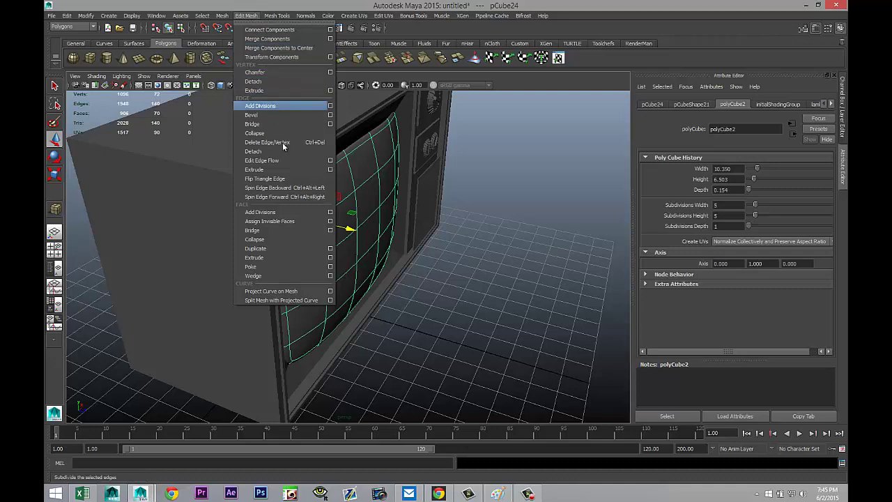
left_click(286, 258)
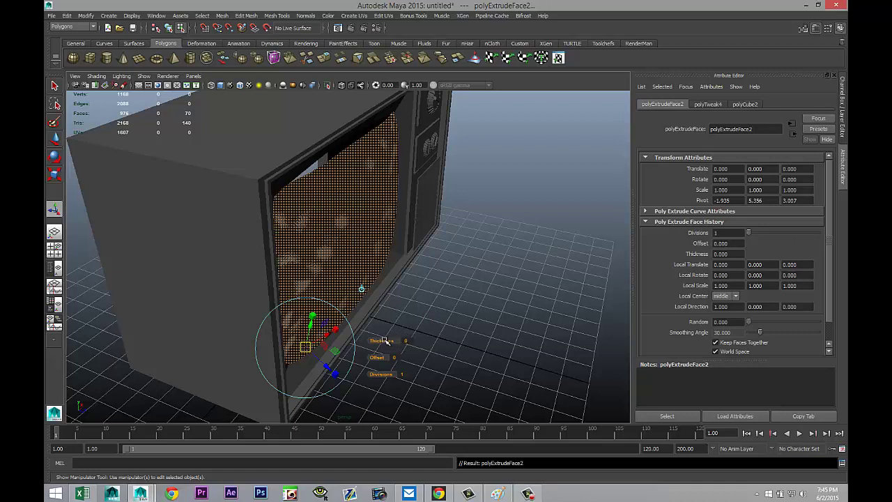
left_click_drag(386, 342, 400, 342)
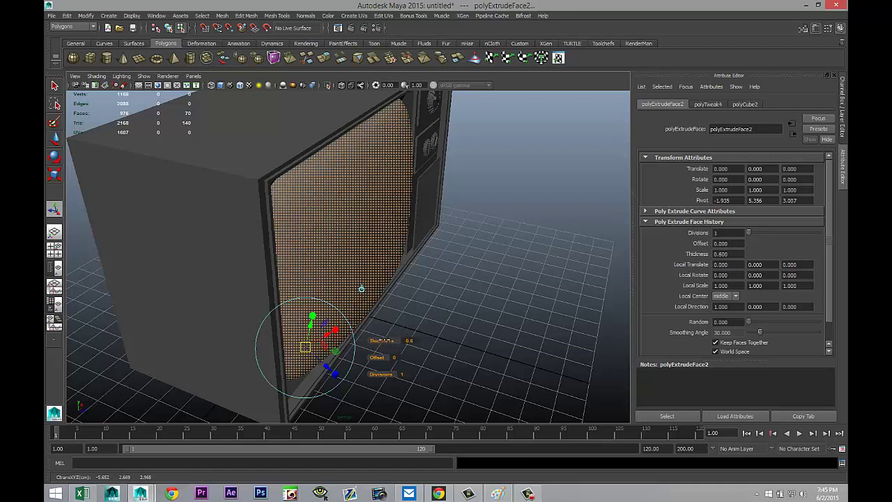
key("ctrl+z")
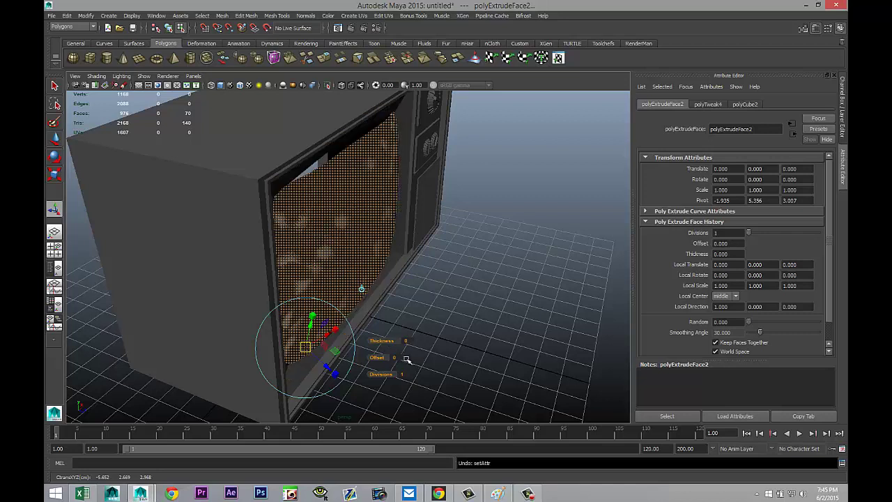
left_click_drag(374, 358, 390, 358)
key("ctrl+z")
key("r")
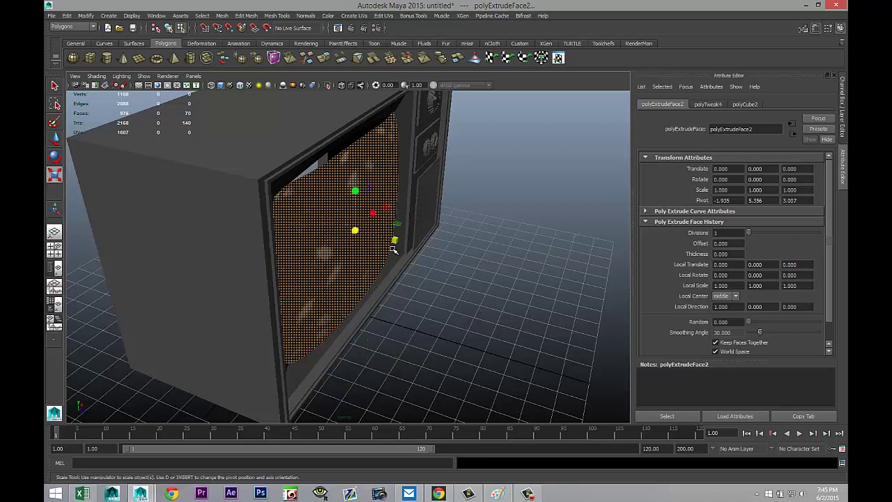
mouse_move(396, 240)
left_mouse_down()
mouse_move(463, 258)
mouse_move(351, 233)
mouse_move(388, 243)
mouse_move(384, 252)
left_mouse_up()
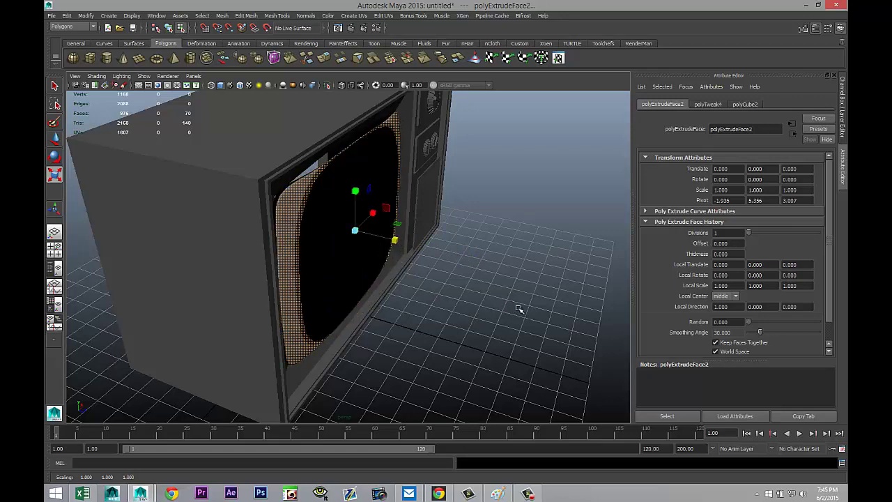
key("ctrl+z")
key("ctrl+z")
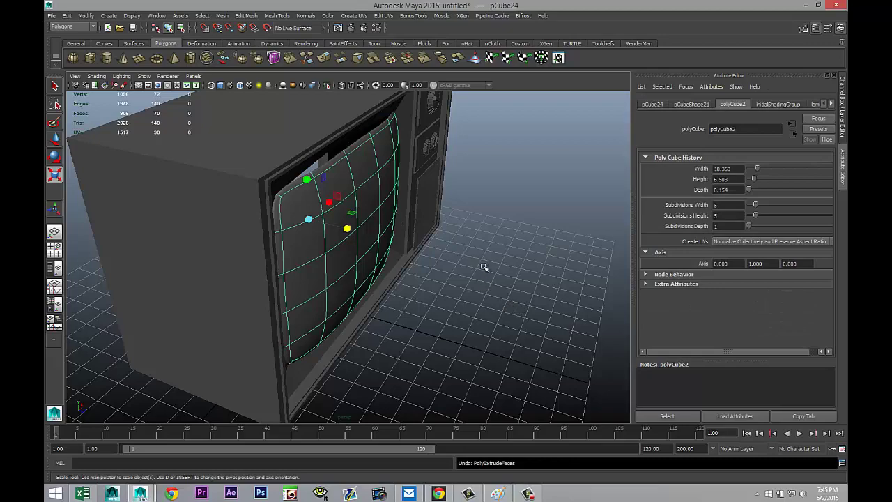
Move the screen forward on Z, well clear of the cabinet, and view it from behind
scroll(472, 274, "down", 3)
left_click_drag(460, 258, 440, 269, "alt")
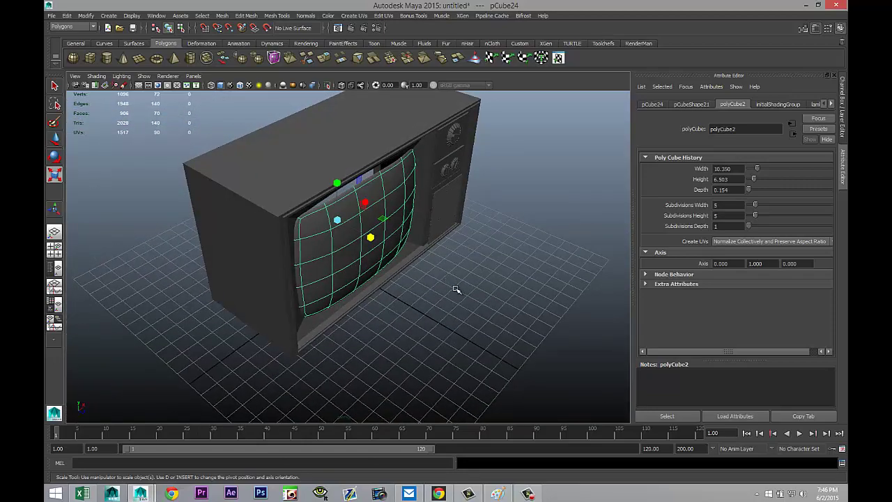
key("w")
left_click_drag(373, 240, 491, 305)
left_click_drag(336, 322, 391, 293, "alt")
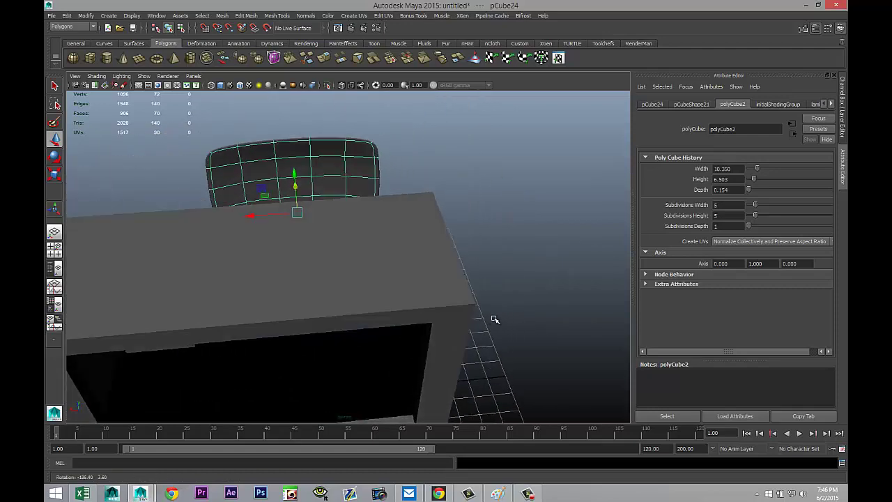
scroll(358, 265, "up", 2)
scroll(362, 267, "down", 2)
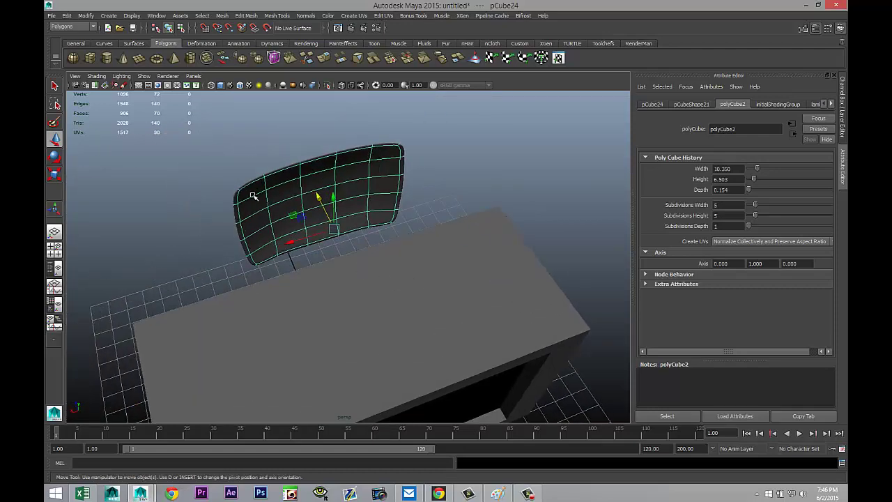
Select the full five-by-five grid of faces on the back of the screen
right_click_drag(254, 189, 255, 209)
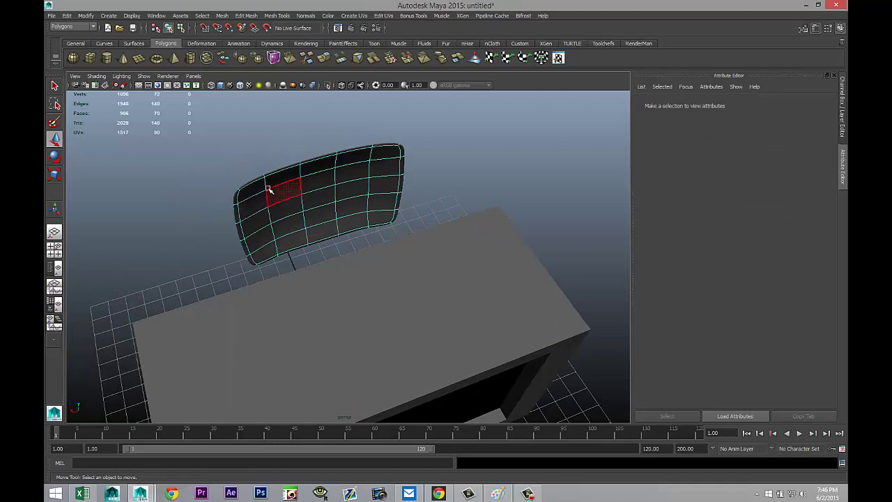
left_click(256, 189)
double_click(283, 249, "shift")
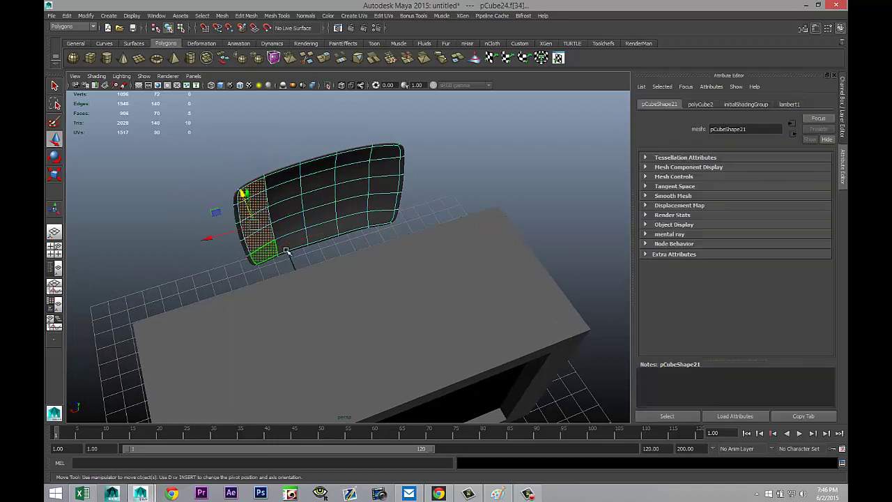
left_click(379, 224, "shift")
double_click(383, 155, "shift")
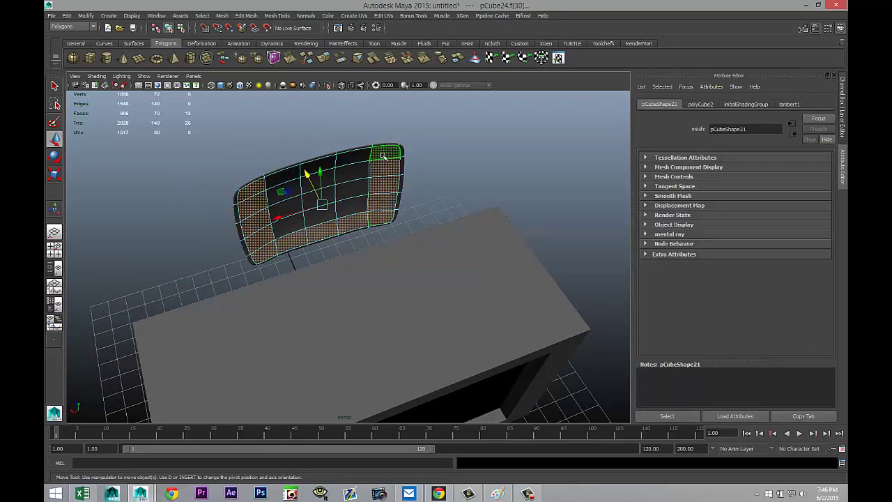
double_click(294, 174, "shift")
double_click(300, 220, "shift")
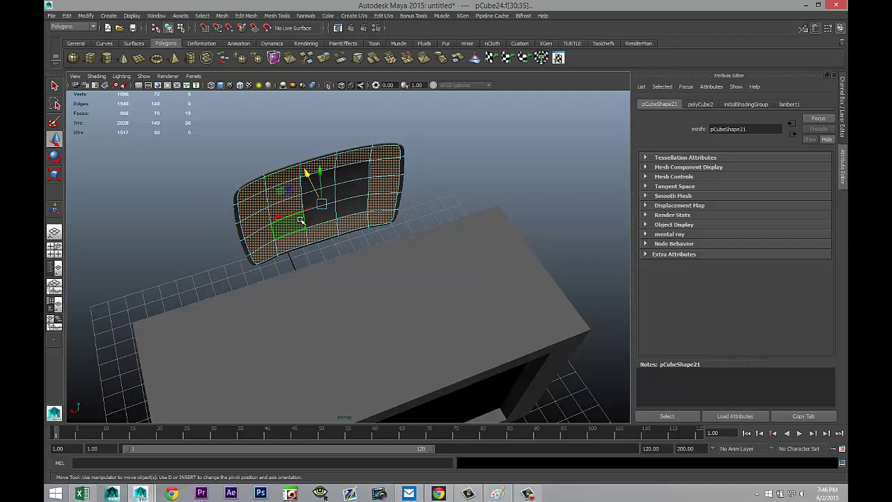
double_click(346, 209, "shift")
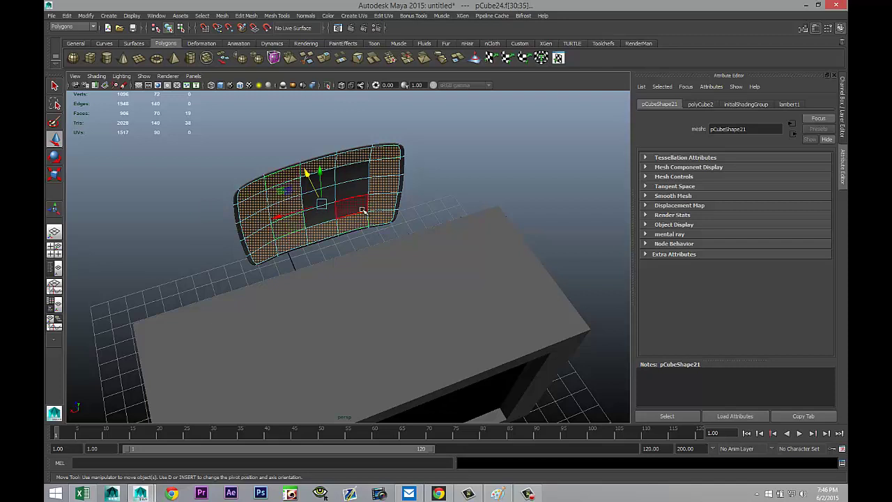
double_click(331, 189, "shift")
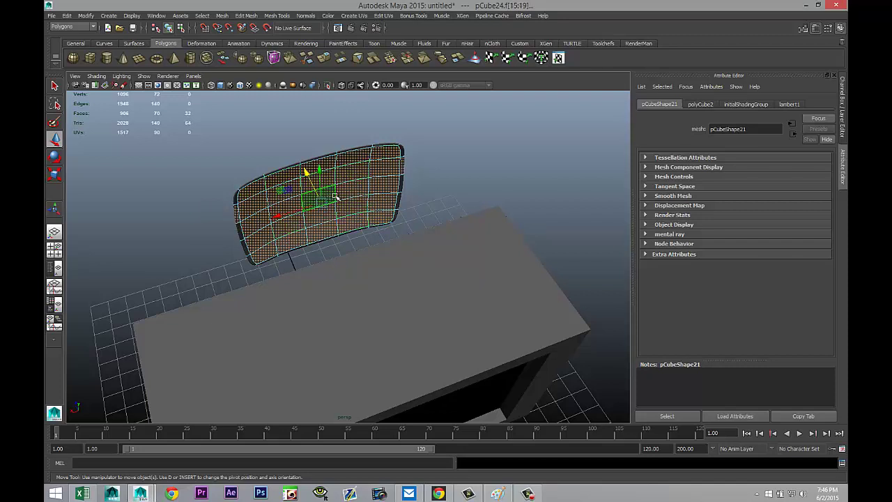
key("ctrl+z")
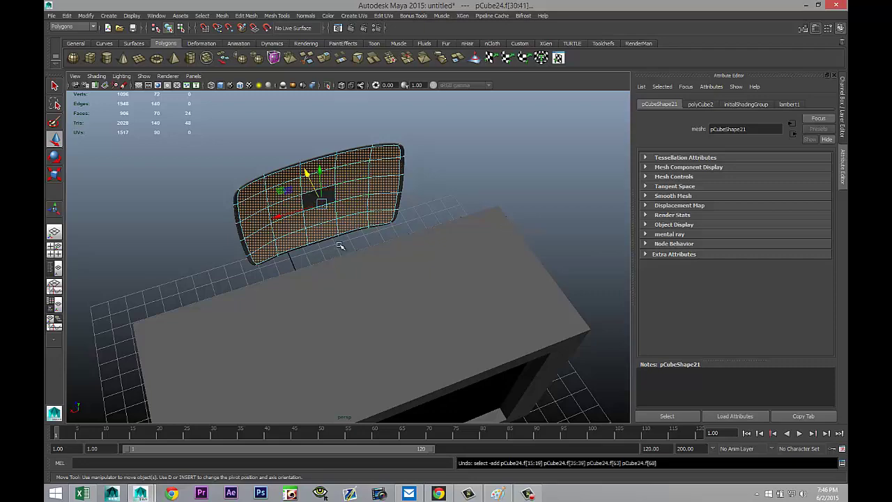
left_click(328, 193, "shift")
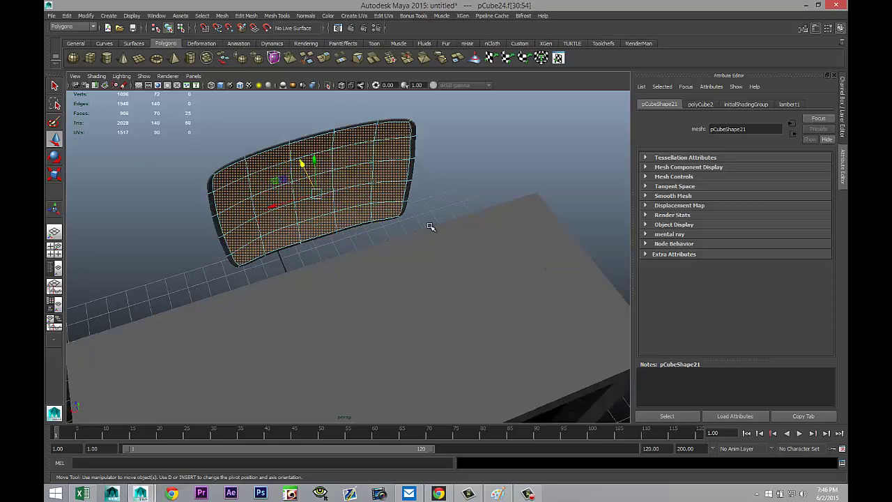
Extrude the screen's selected back faces with a thickness of 0.6
left_click_drag(428, 225, 167, 220, "alt")
key("F8")
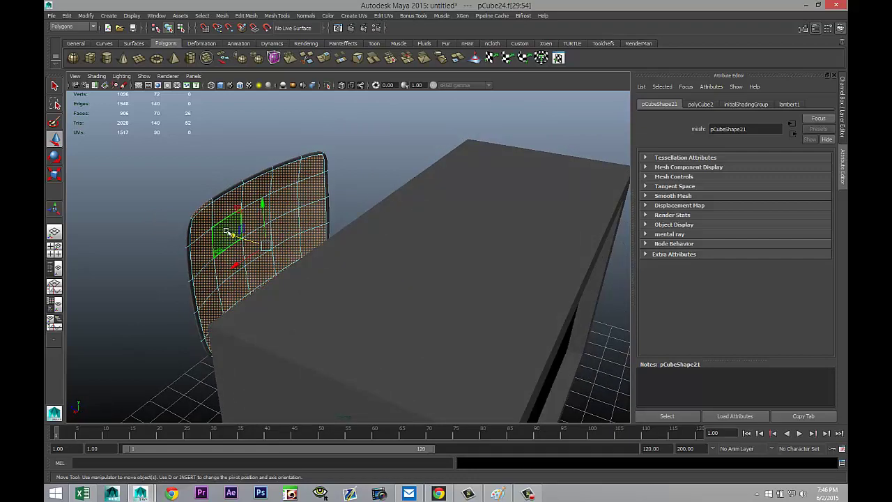
key("ctrl+z")
left_click(248, 16)
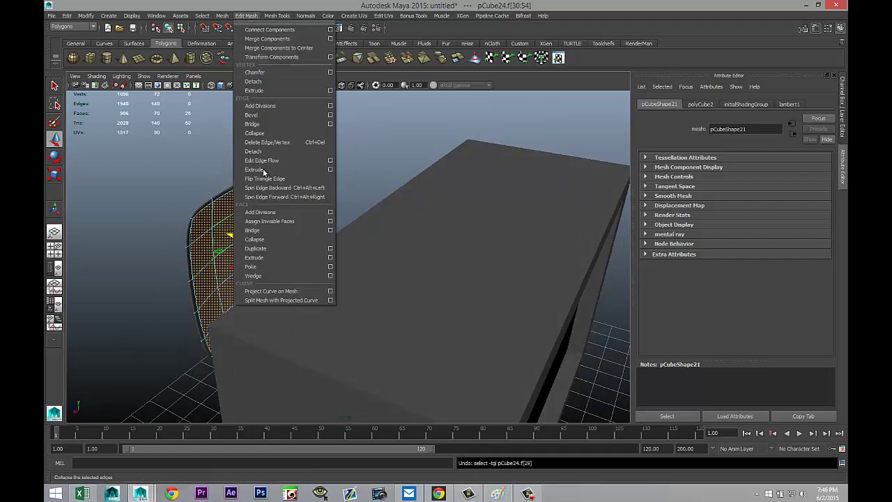
left_click(277, 257)
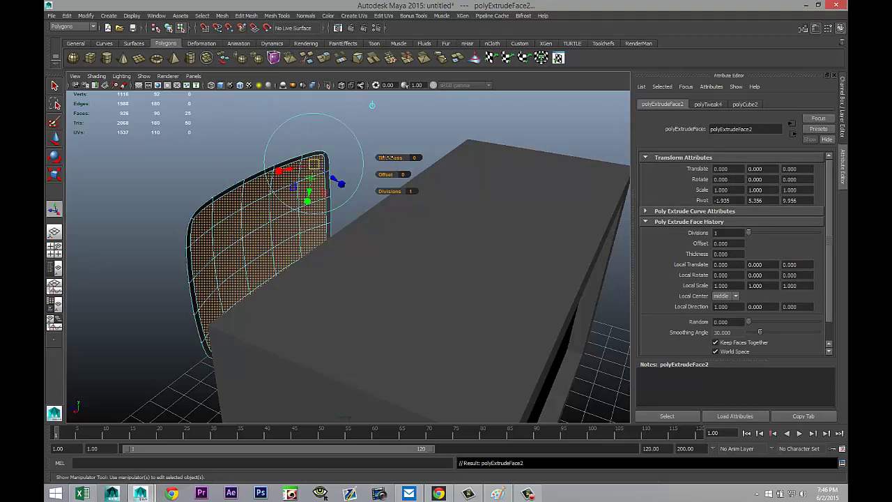
left_click_drag(388, 158, 440, 230)
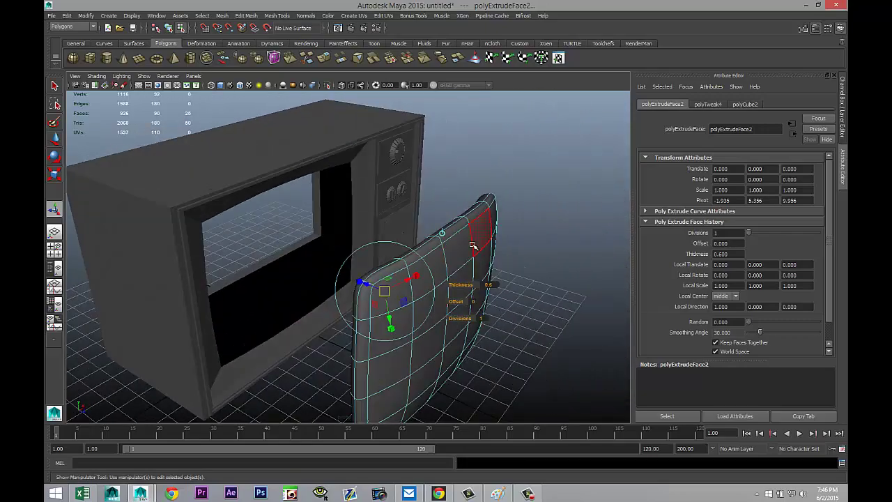
Return the screen to object mode, move it back into the cabinet opening at about 1.003 on Z, and deselect it
right_click_drag(473, 246, 490, 231)
left_click(484, 310)
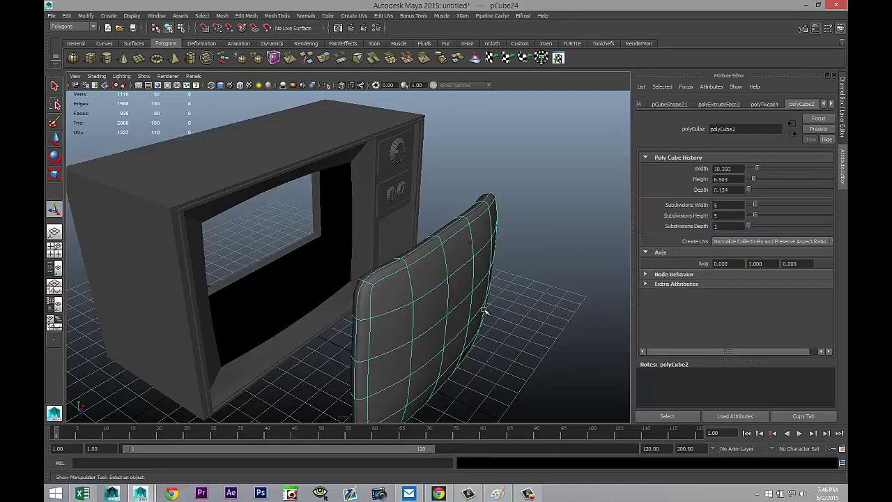
key("w")
left_click_drag(448, 317, 285, 284)
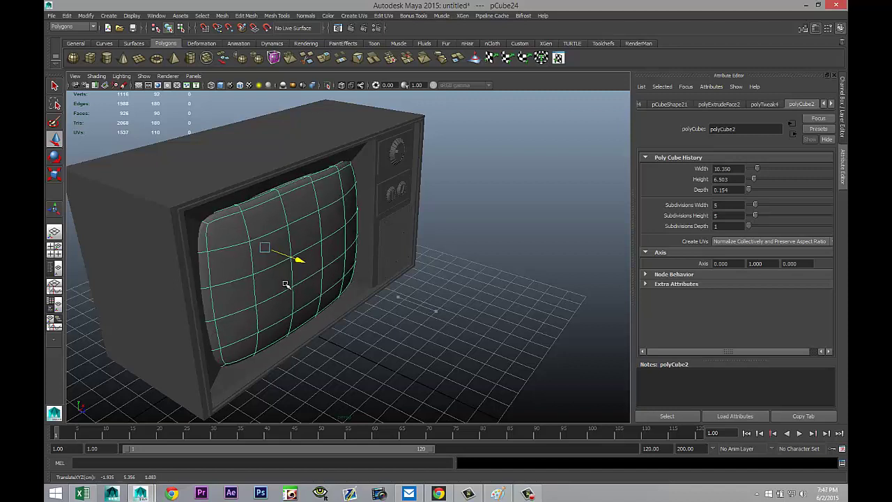
left_click(446, 360)
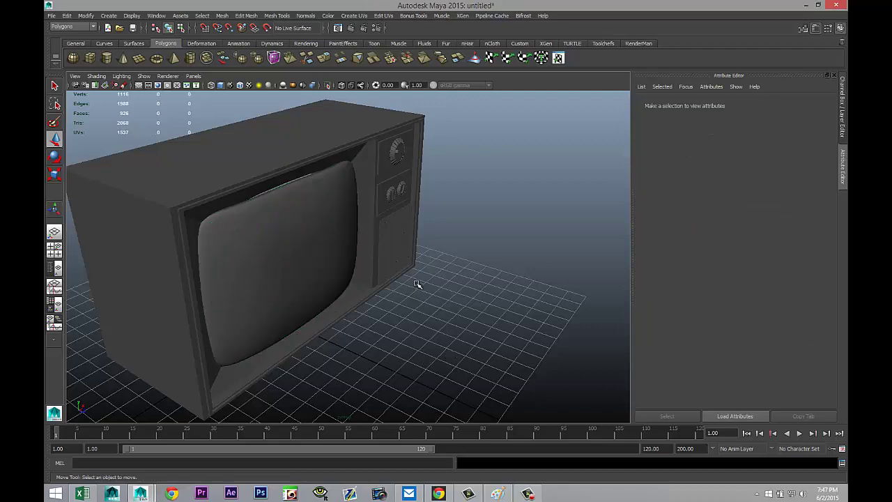
Select the vertices around the inner rim of the screen surround in the front view and nudge them slightly on Z
left_click_drag(416, 283, 348, 224, "alt")
left_click(342, 199)
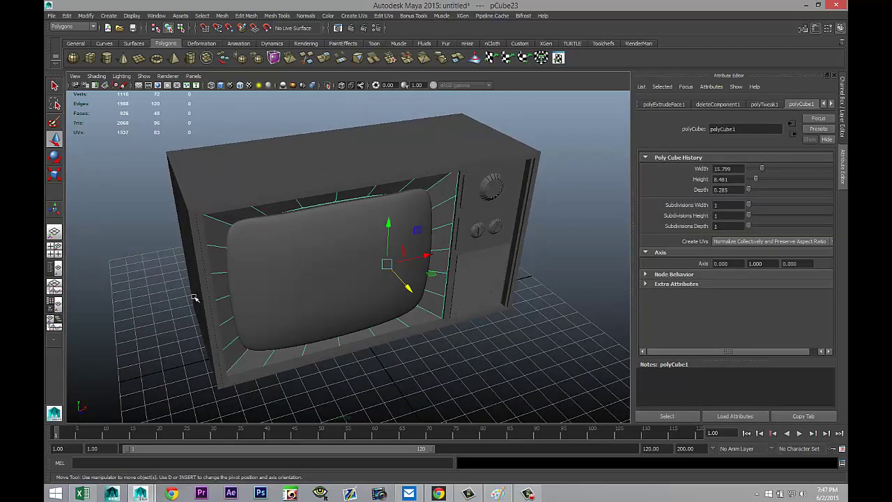
left_click(55, 249)
key("space")
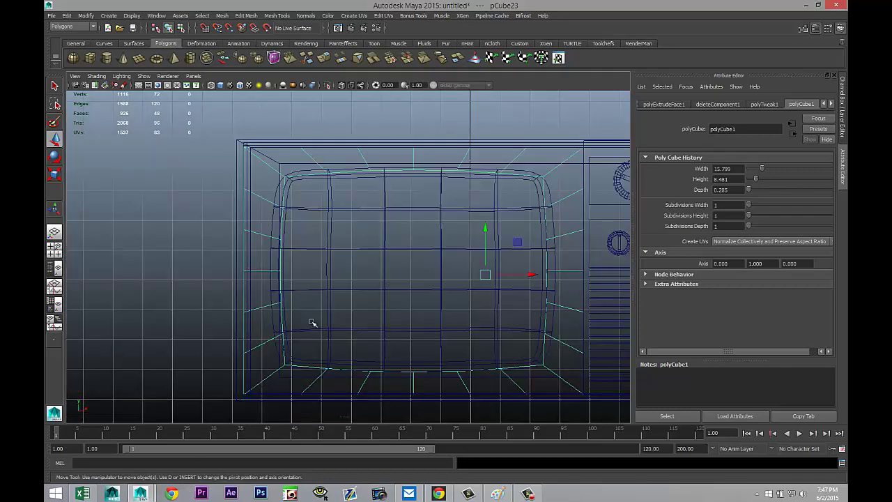
right_click_drag(360, 157, 319, 155)
left_click_drag(266, 167, 321, 183)
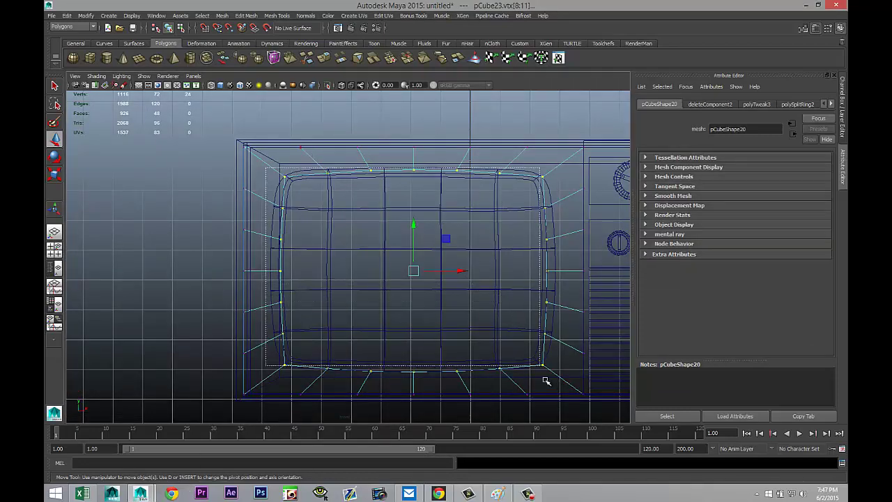
left_click(55, 250)
key("space")
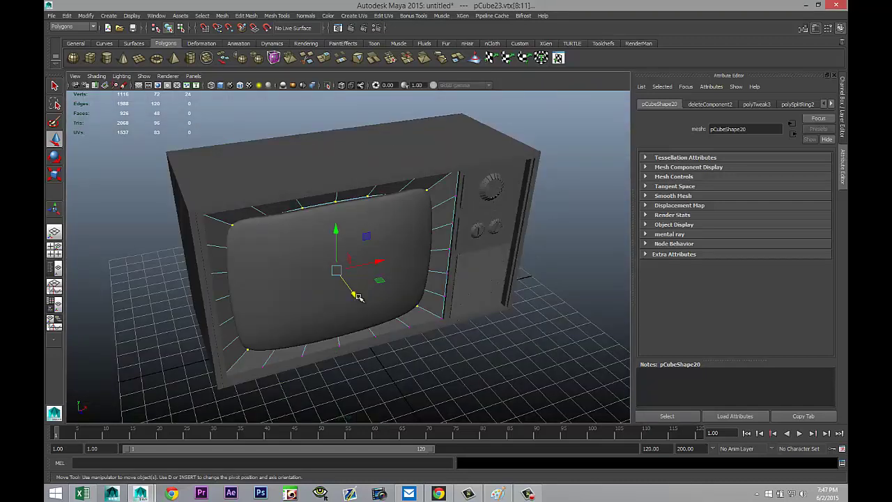
left_click_drag(356, 297, 356, 295)
Select the three middle vertices on both the upper and lower inner edges of the surround in wireframe and move them forward to about 2.754 on Z
left_click_drag(537, 355, 512, 333, "alt")
scroll(460, 307, "up", 3)
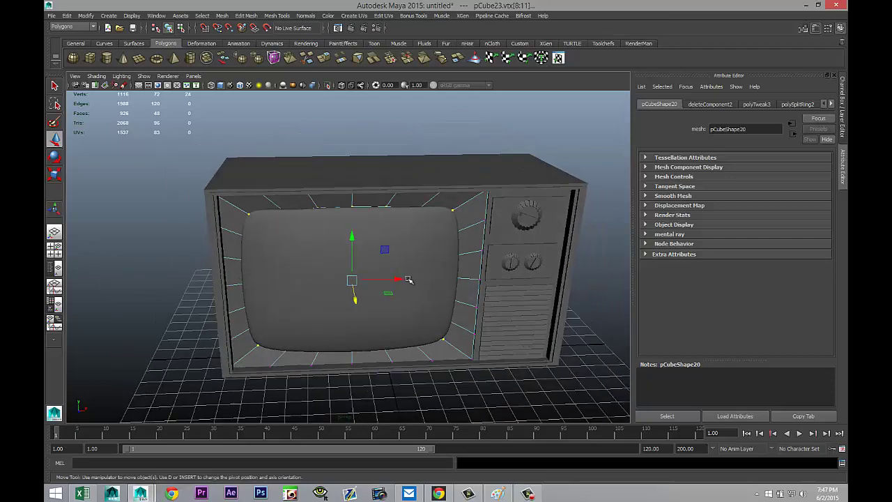
left_click_drag(316, 204, 407, 246)
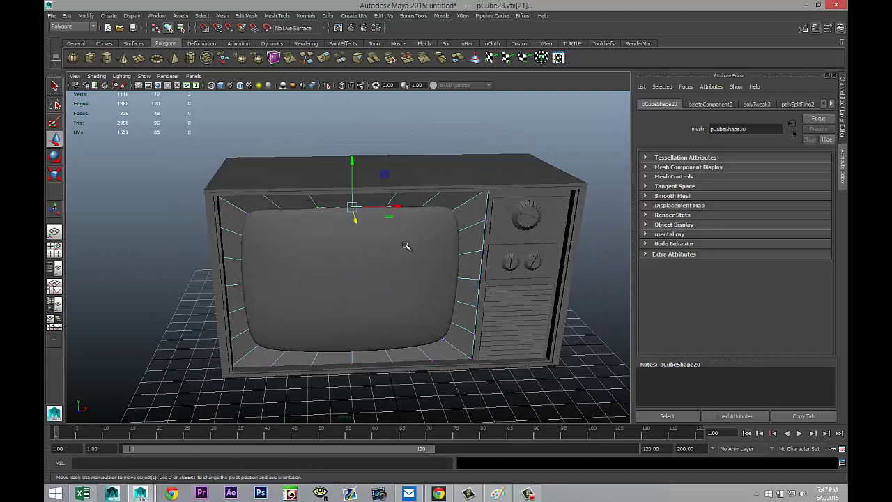
key("4")
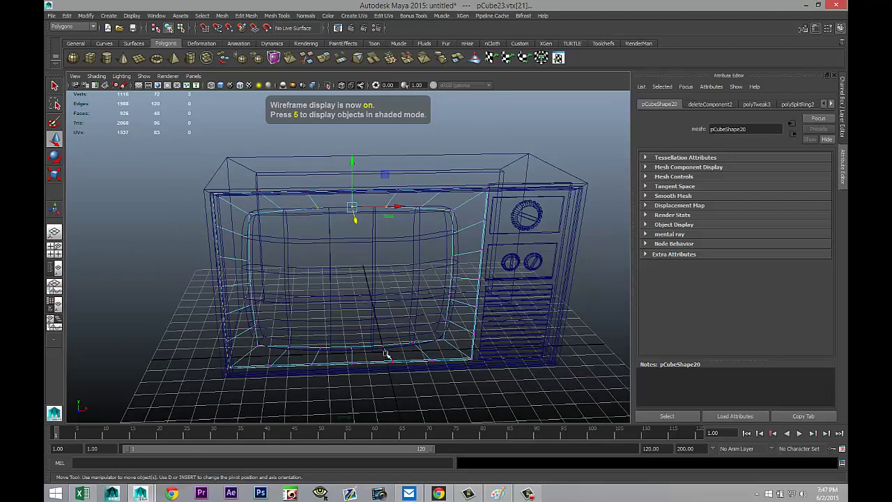
left_click_drag(299, 339, 380, 382)
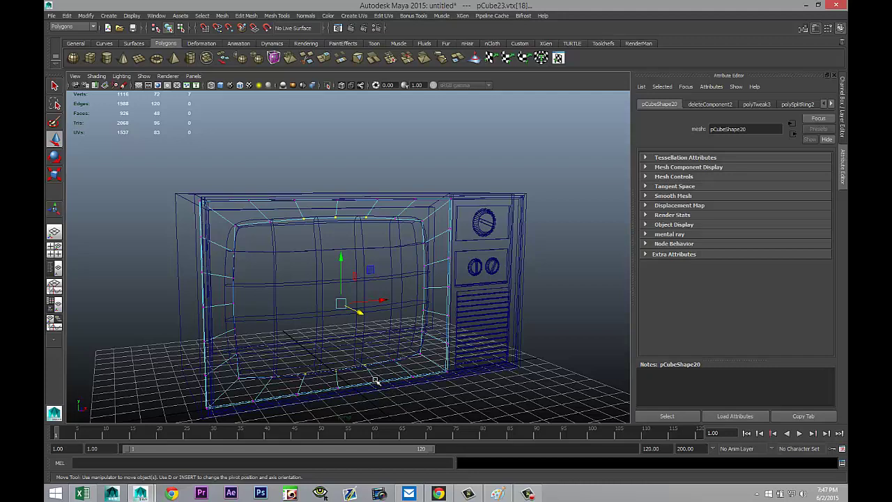
mouse_move(375, 381)
left_mouse_down("shift")
mouse_move(388, 387)
mouse_move(378, 385)
left_mouse_up("shift")
scroll(382, 384, "up", 4)
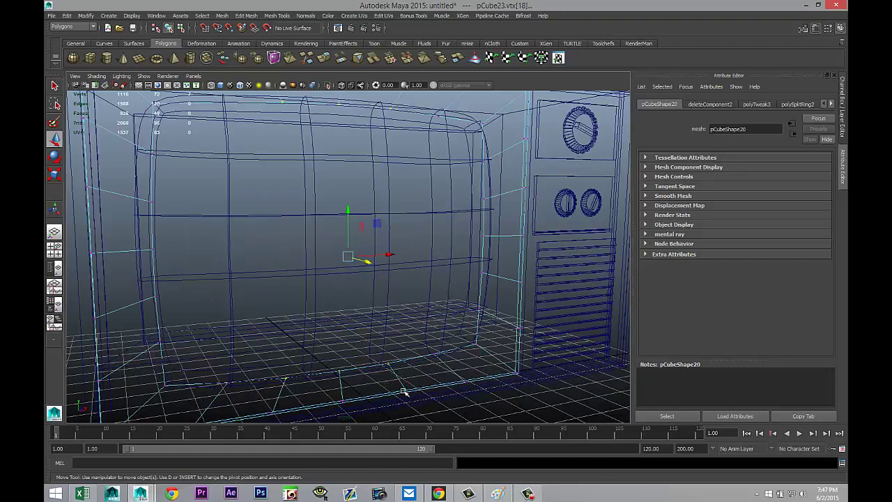
left_click_drag(404, 392, 441, 405)
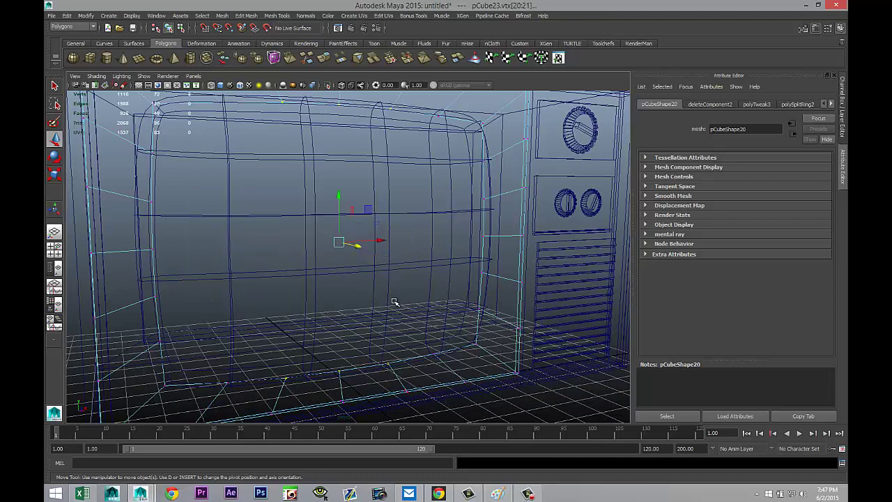
mouse_move(380, 301)
left_mouse_down("alt")
mouse_move(386, 313)
mouse_move(382, 302)
left_mouse_up("alt")
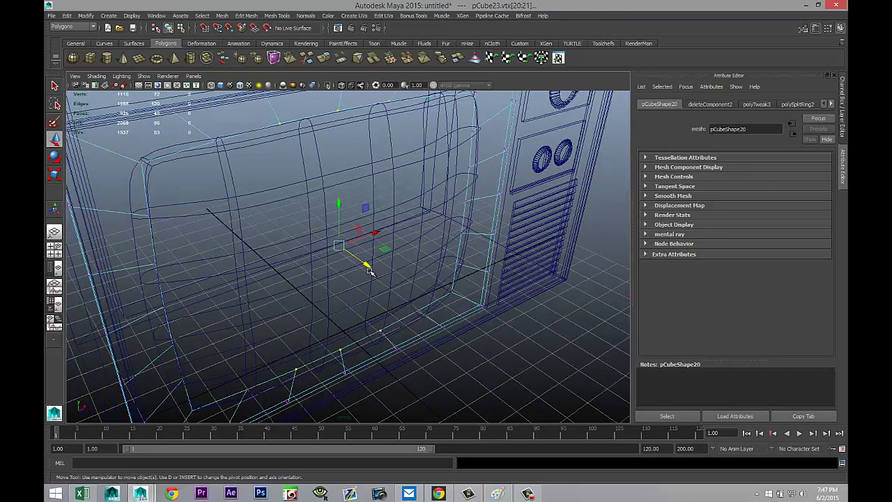
left_click_drag(369, 272, 373, 270)
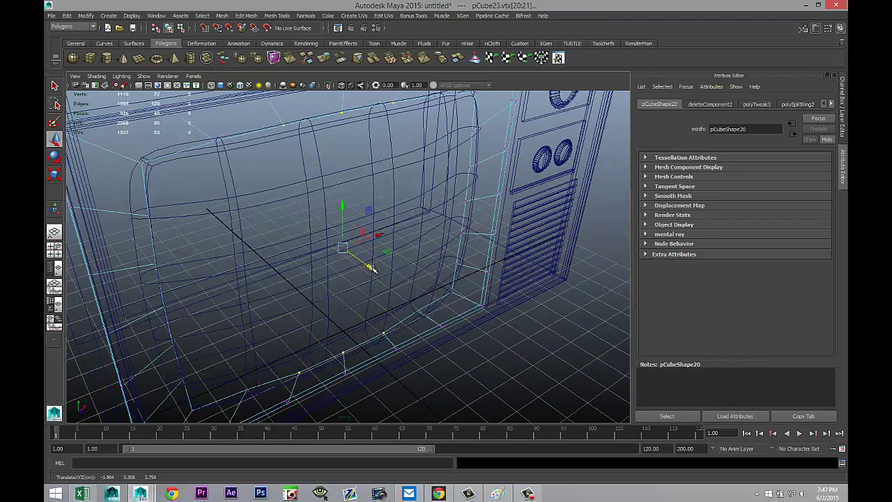
Return to shaded display, examine how the surround meets the screen, and clear the vertex selection
key("5")
scroll(363, 277, "down", 3)
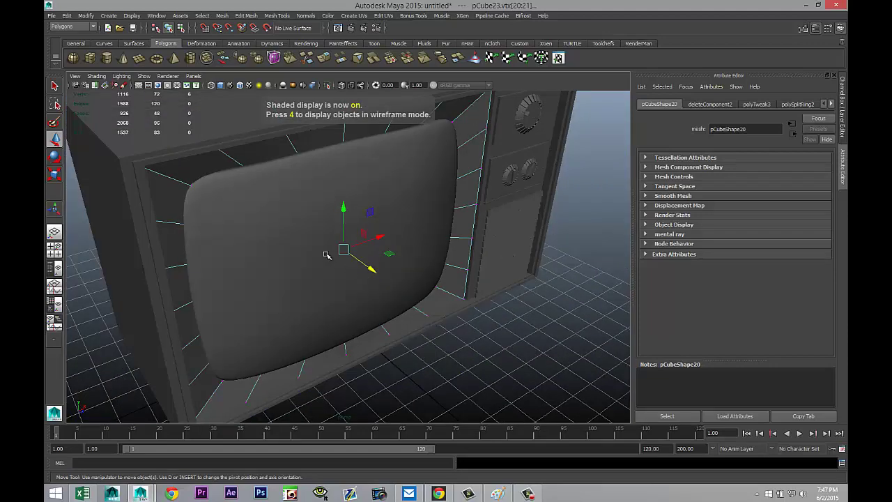
left_click_drag(329, 253, 427, 297, "alt")
scroll(506, 339, "down", 3)
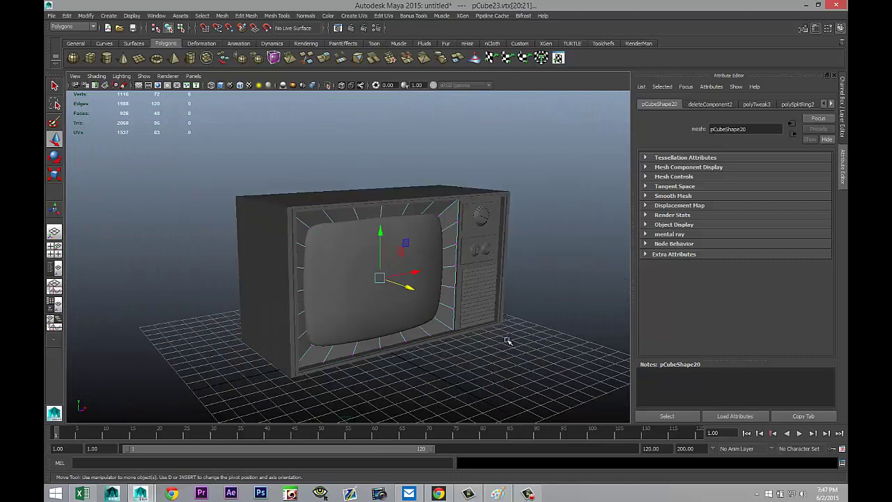
scroll(509, 335, "down", 2)
left_click_drag(509, 334, 508, 313, "alt")
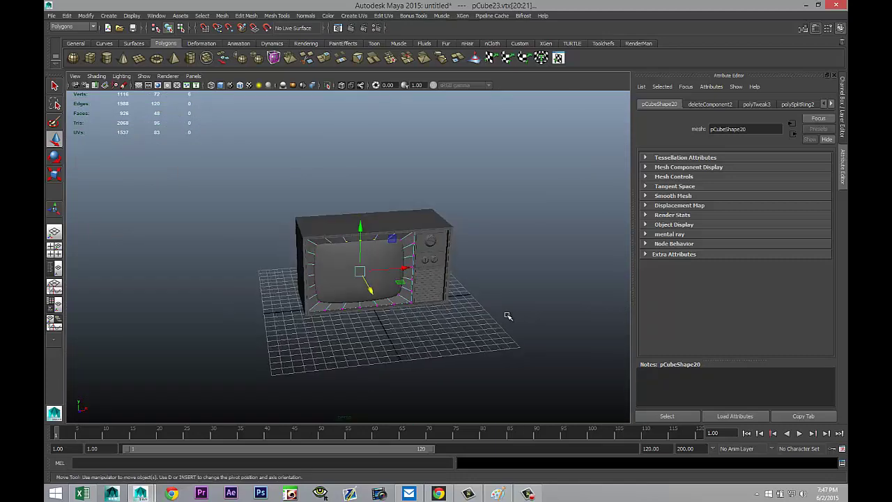
left_click(503, 314)
Create a polygon cube behind the cabinet, about 12.98 wide, 6.36 high and 2.21 deep
scroll(502, 314, "up", 4)
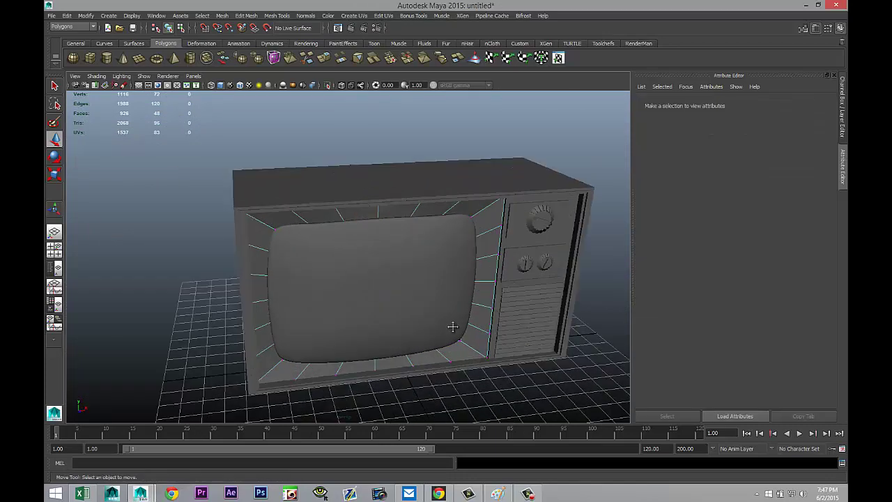
left_click_drag(453, 327, 541, 273, "alt")
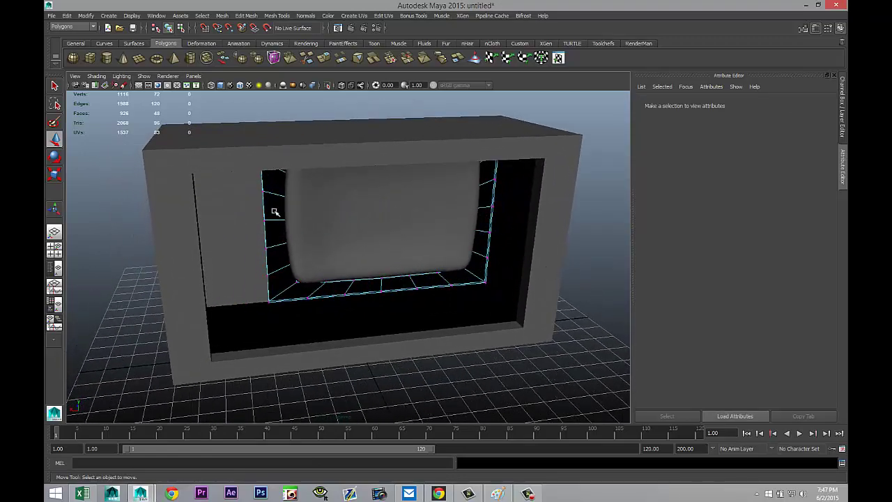
left_click(90, 59)
scroll(330, 299, "down", 5)
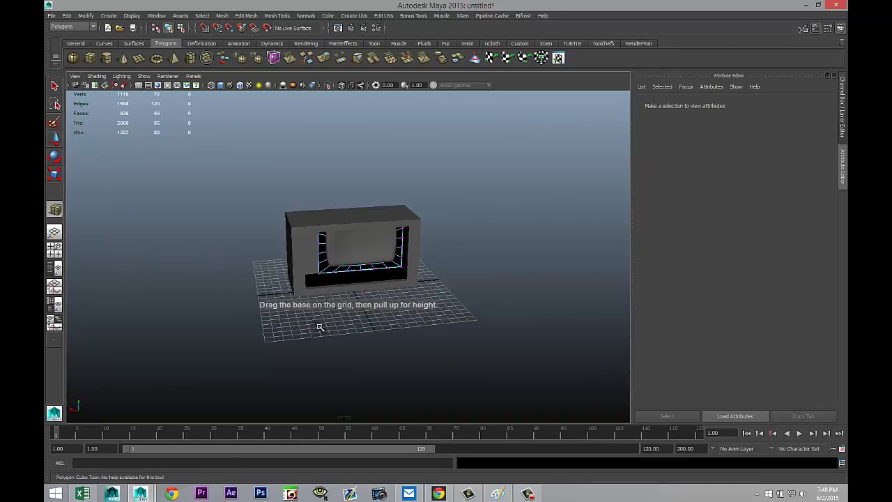
left_click_drag(319, 327, 415, 273)
mouse_move(370, 345)
left_mouse_down("alt")
mouse_move(325, 347)
mouse_move(363, 351)
left_mouse_up("alt")
left_click_drag(403, 267, 396, 314)
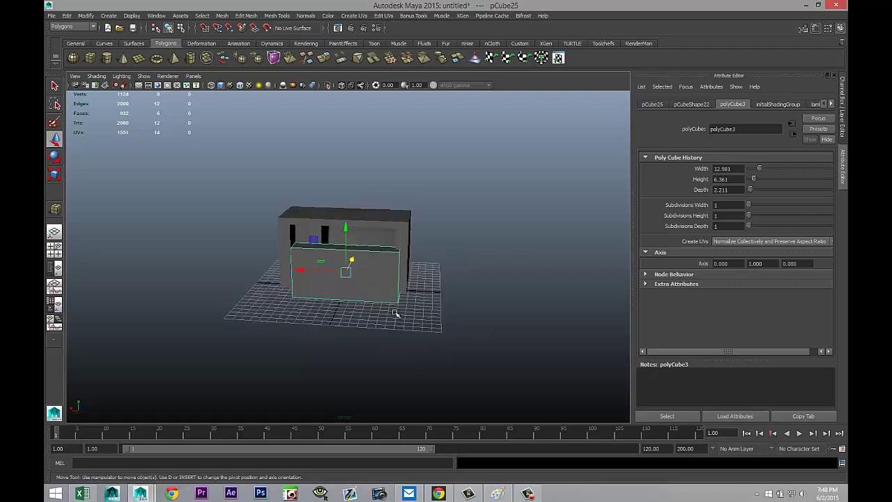
Raise the new box behind the cabinet to about 5.711 on Y, just below the upper edge of the back frame
left_click_drag(348, 232, 345, 209)
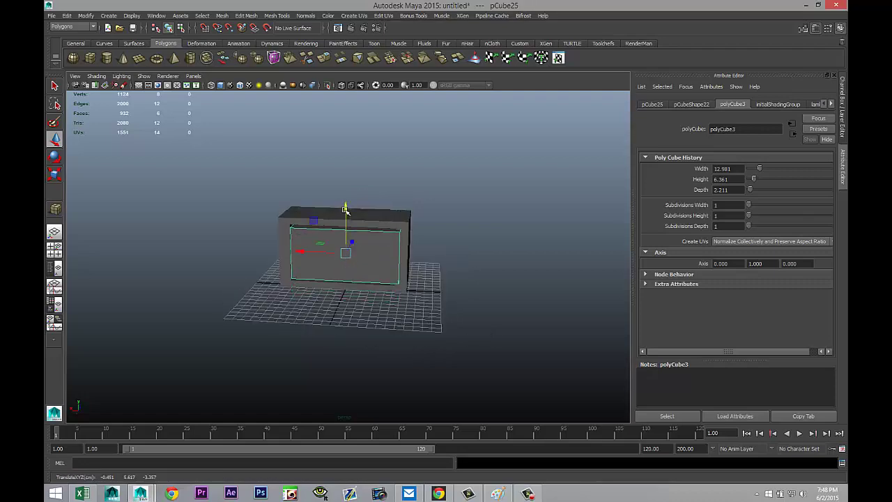
scroll(345, 209, "up", 5)
scroll(345, 218, "down", 3)
scroll(288, 289, "up", 5)
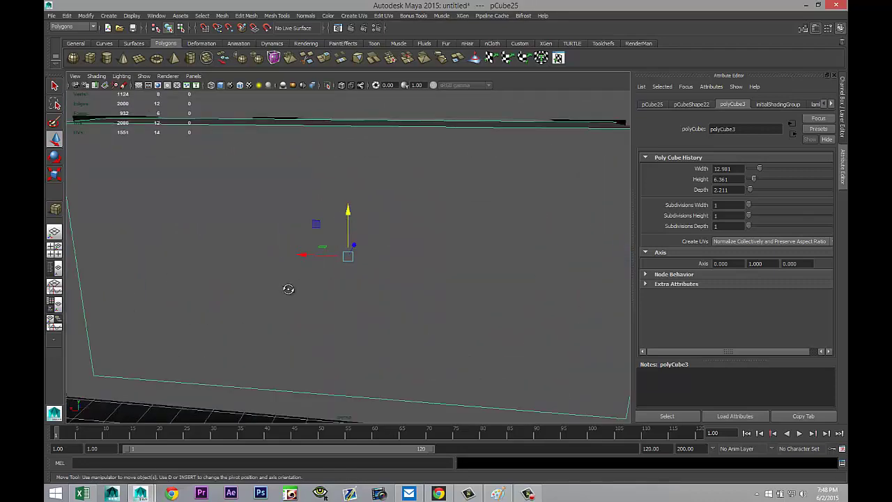
left_click_drag(288, 289, 319, 283, "alt")
middle_click_drag(319, 283, 488, 359, "alt")
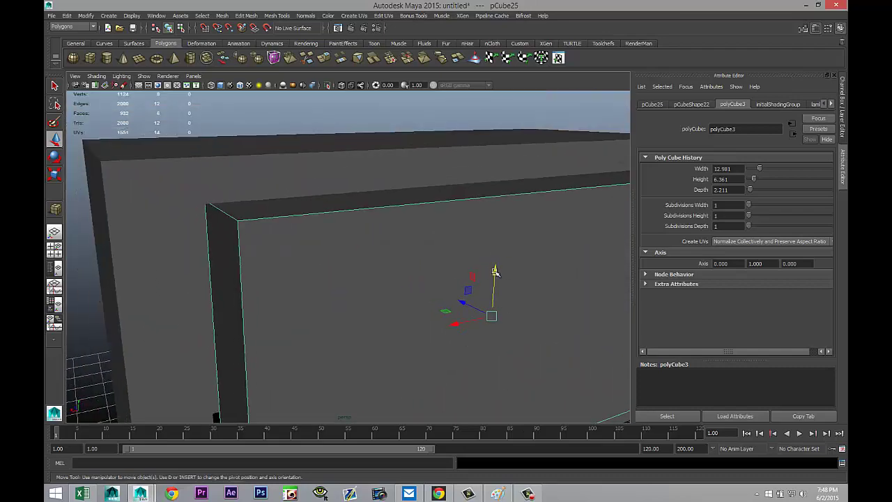
left_click_drag(463, 295, 419, 269, "alt")
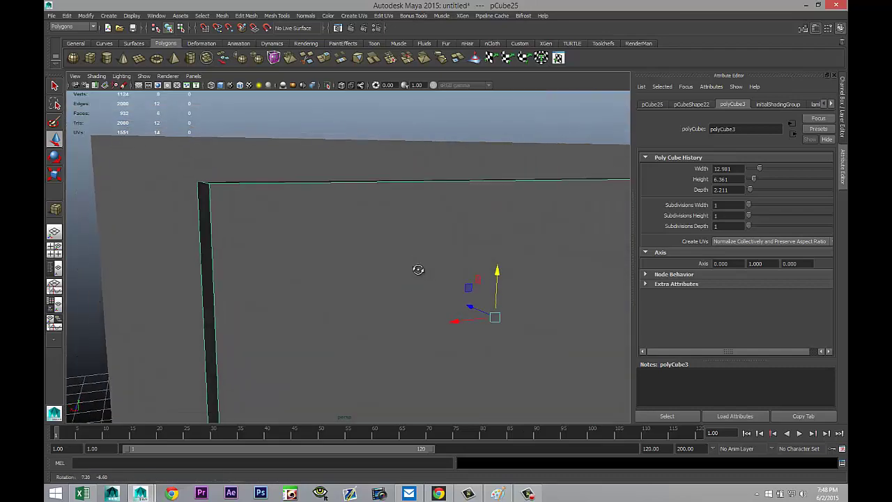
left_click_drag(498, 272, 498, 273)
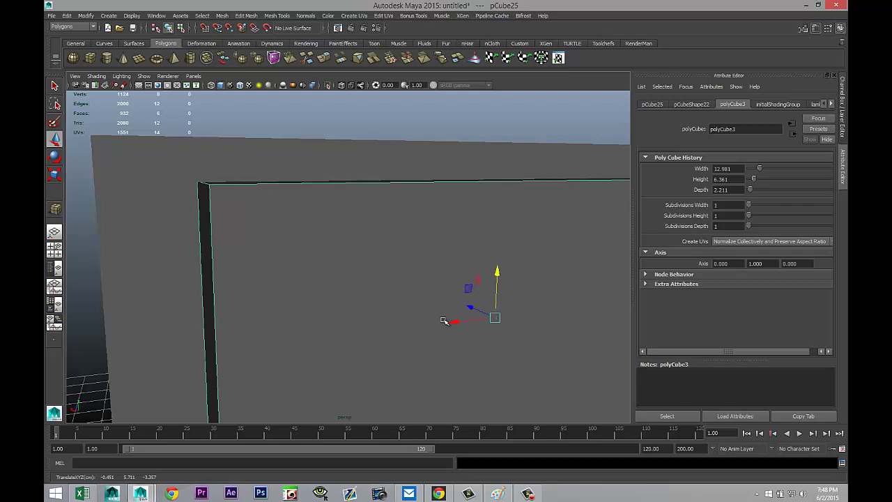
Shift the back box to about 0.089 on X, lining its side up with the screen's outer side in the front view
left_click_drag(454, 323, 443, 323)
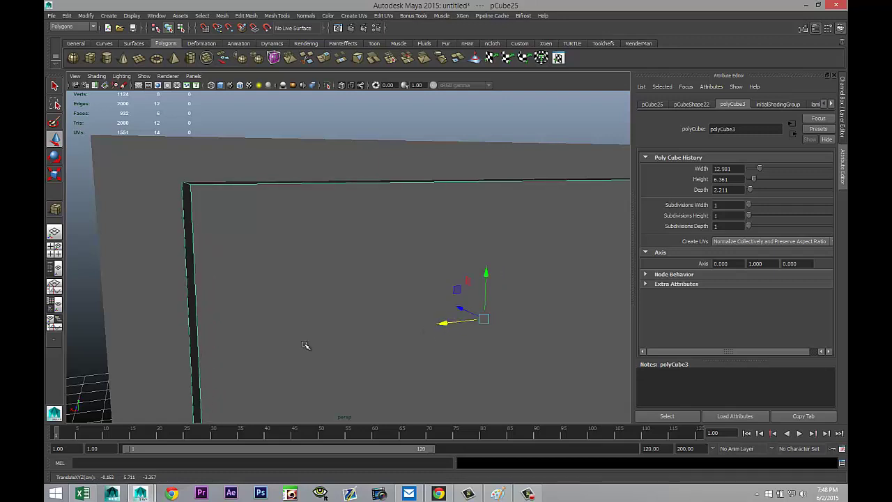
left_click(56, 251)
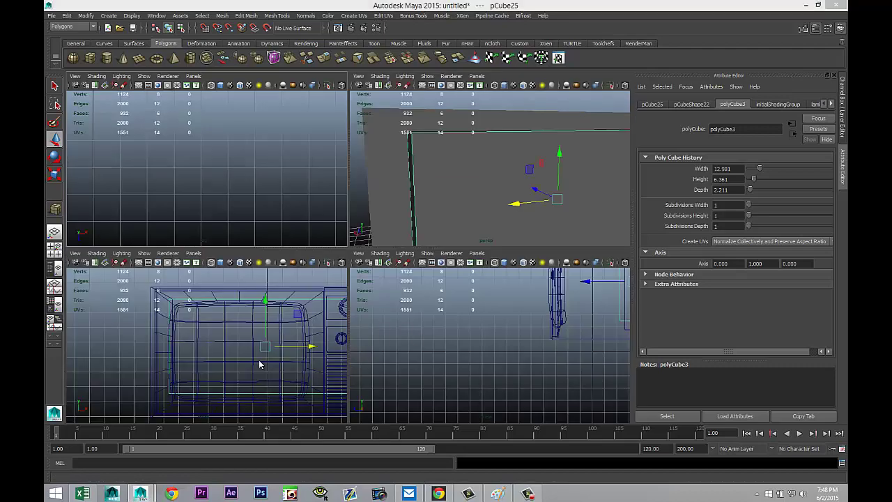
key("space")
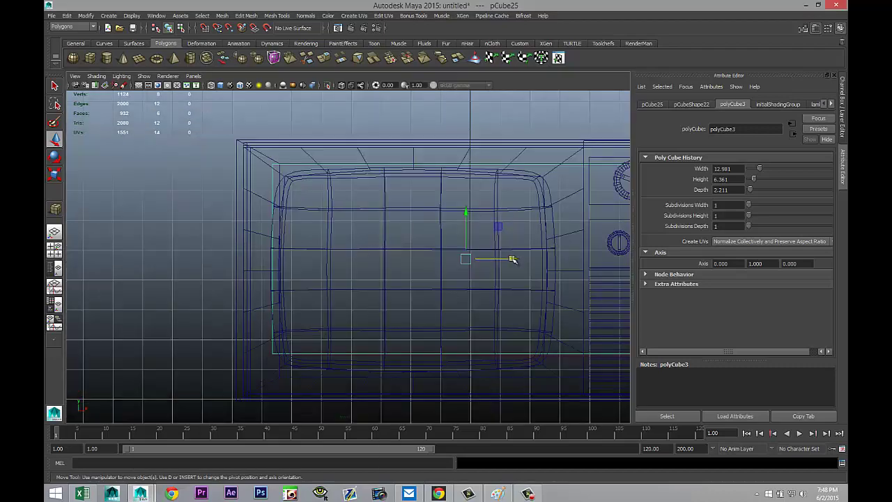
left_click_drag(513, 260, 519, 259)
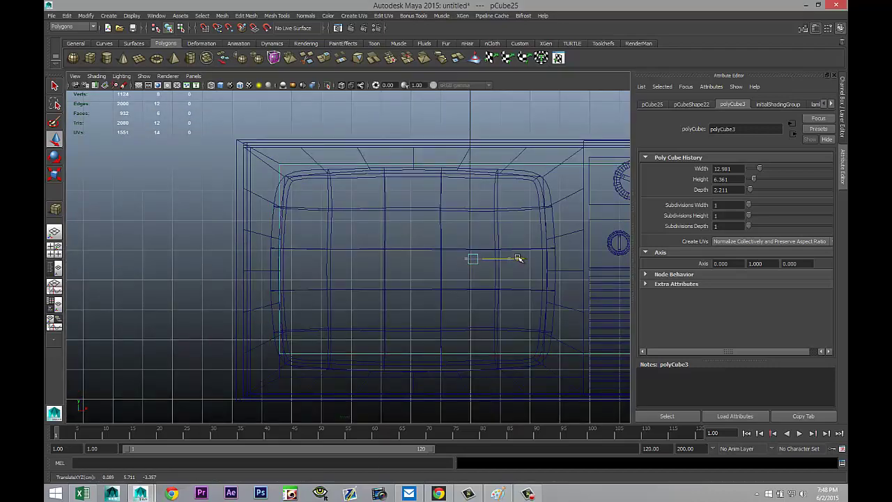
Select the back box's lower vertices and move them down to about 1.785 on Y, just below the screen
scroll(340, 368, "down", 3)
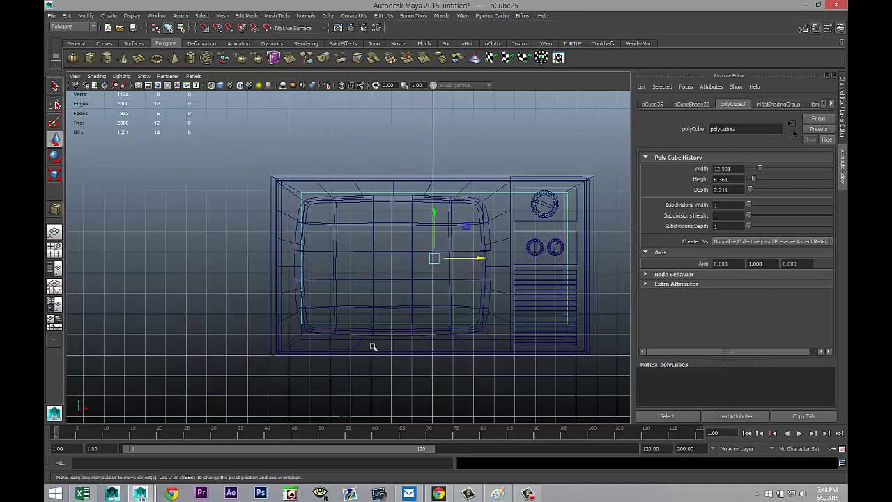
right_click_drag(357, 281, 332, 281)
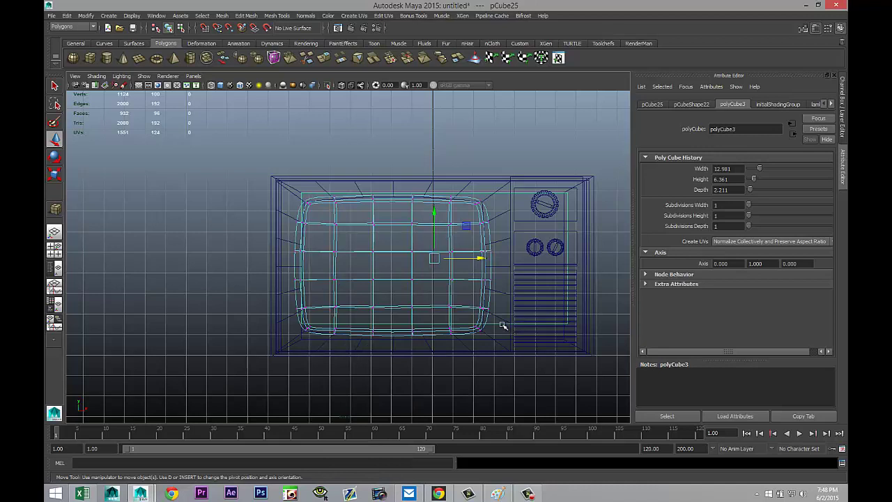
right_click_drag(503, 326, 463, 276)
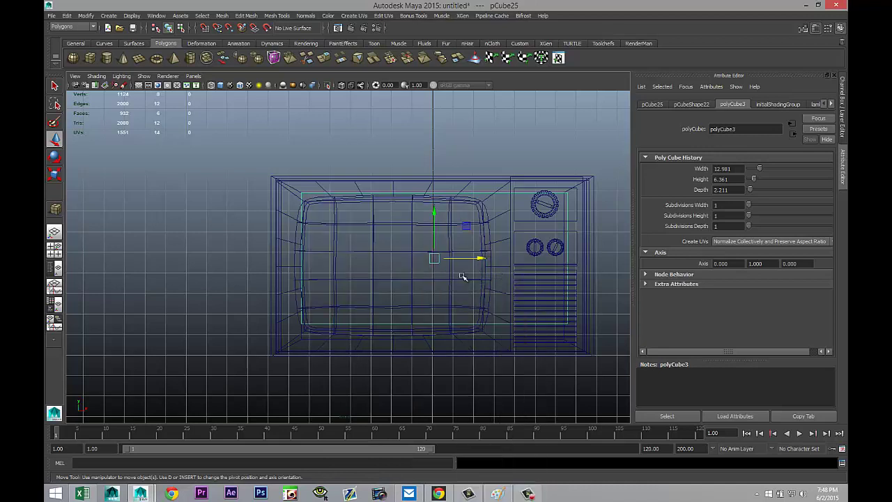
left_click(463, 276)
left_click_drag(287, 321, 604, 348)
left_click_drag(434, 278, 435, 296)
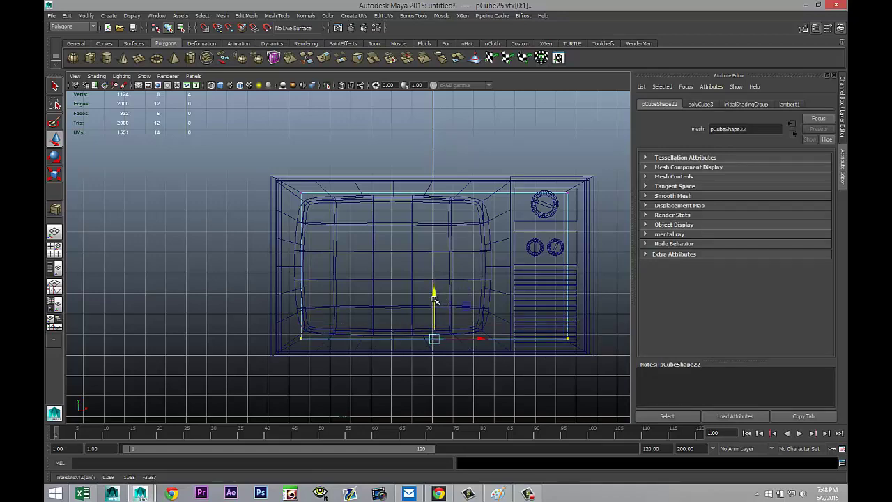
Select the back box's vertices on the knob side and move them inward to about 6.416 on X
middle_click_drag(486, 310, 440, 270, "alt")
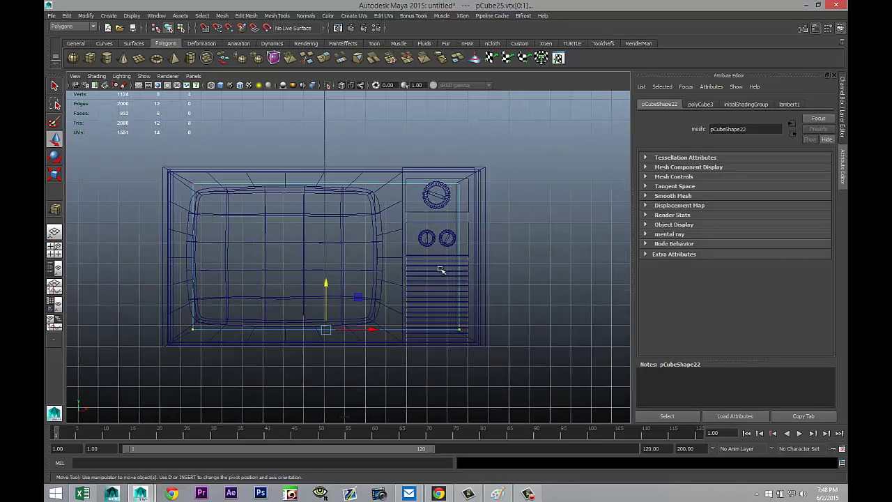
left_click_drag(454, 178, 505, 360)
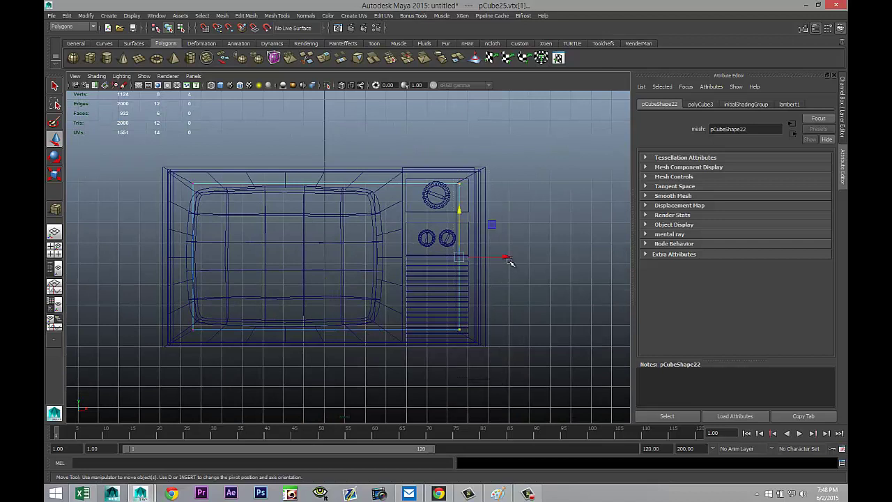
mouse_move(507, 257)
left_mouse_down()
mouse_move(516, 257)
mouse_move(503, 259)
left_mouse_up()
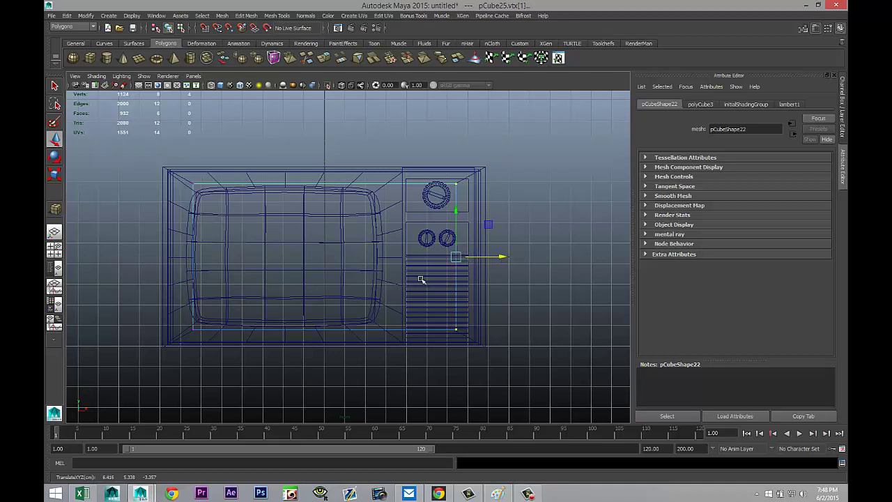
Select the back box's four rear corner vertices and pull them away from the cabinet to about -5.763 on Z
left_click(54, 252)
key("space")
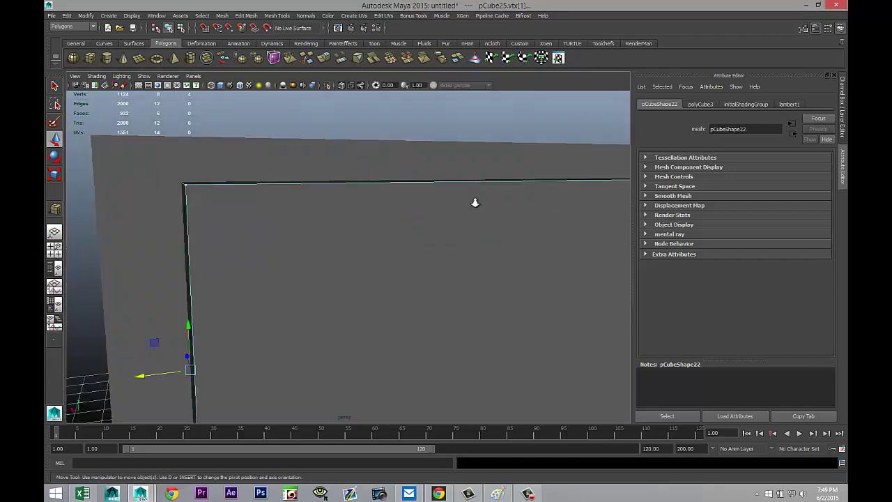
scroll(488, 216, "down", 3)
left_click_drag(457, 245, 374, 245, "alt")
left_click(551, 241)
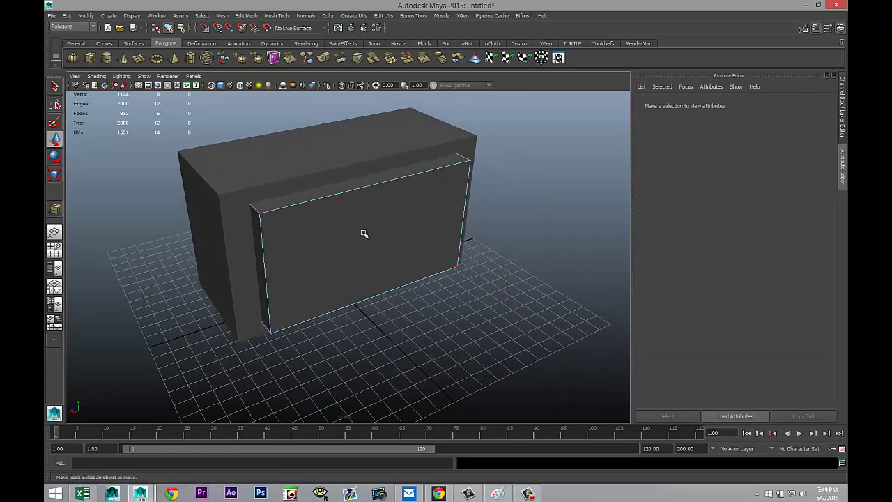
left_click(258, 215)
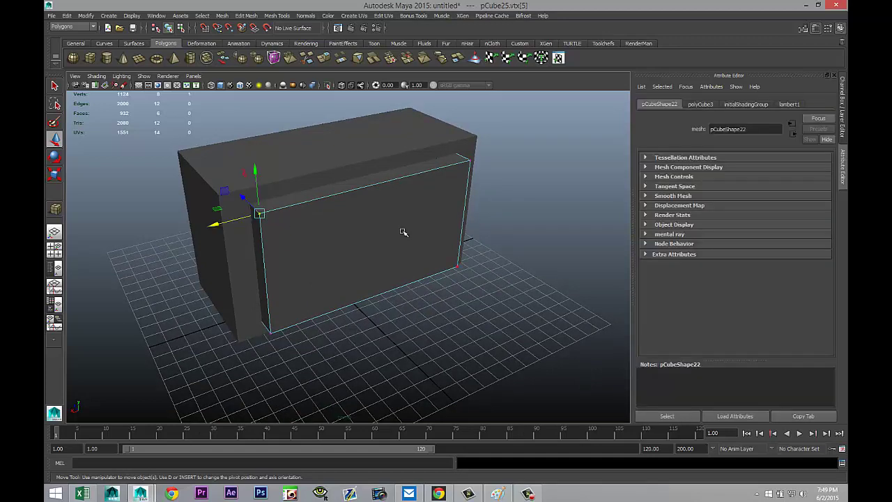
left_click(469, 162, "shift")
left_click(460, 266, "shift")
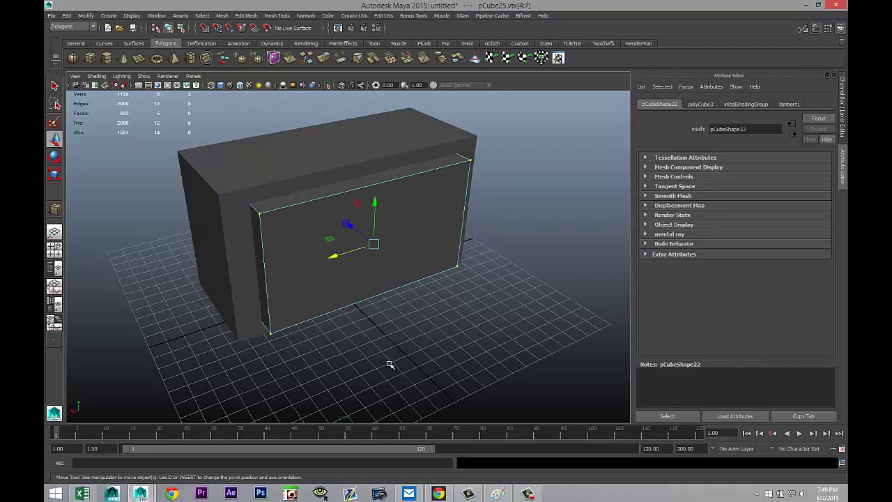
left_click_drag(389, 364, 373, 267, "alt")
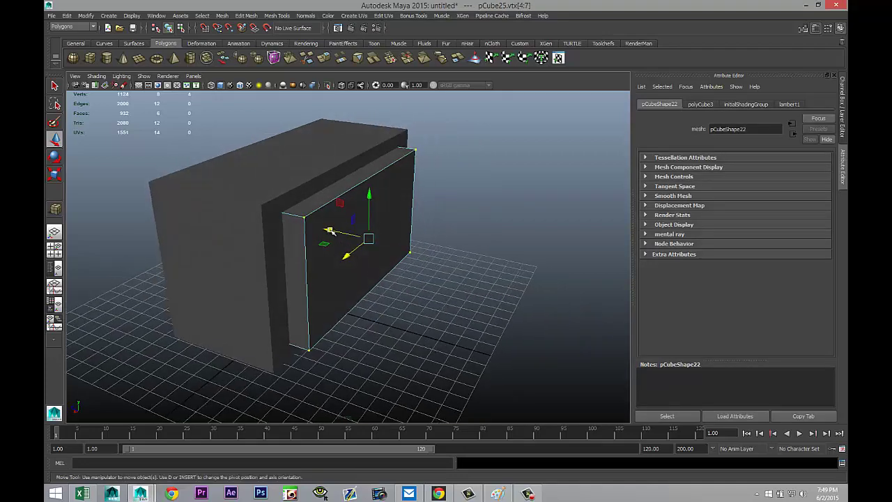
left_click_drag(330, 231, 352, 241)
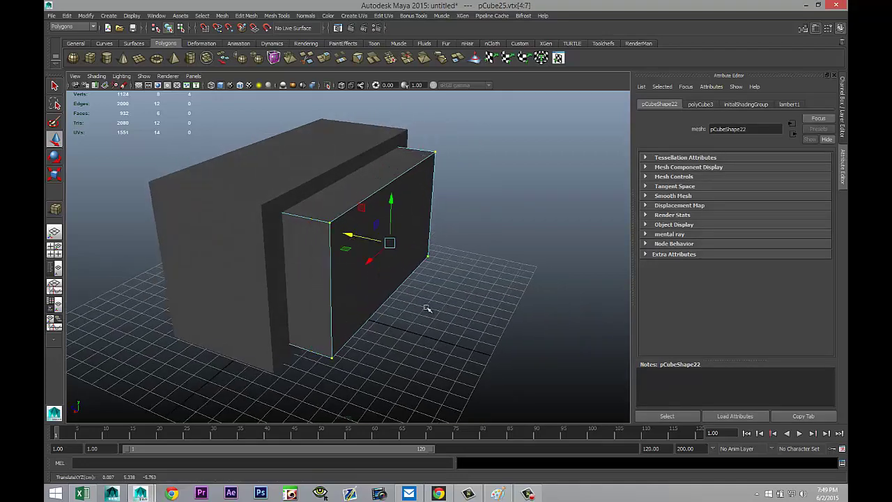
Try tapering the back box by scaling its four rear vertices uniformly to about 0.843, and undo the scaling
key("[")
key("r")
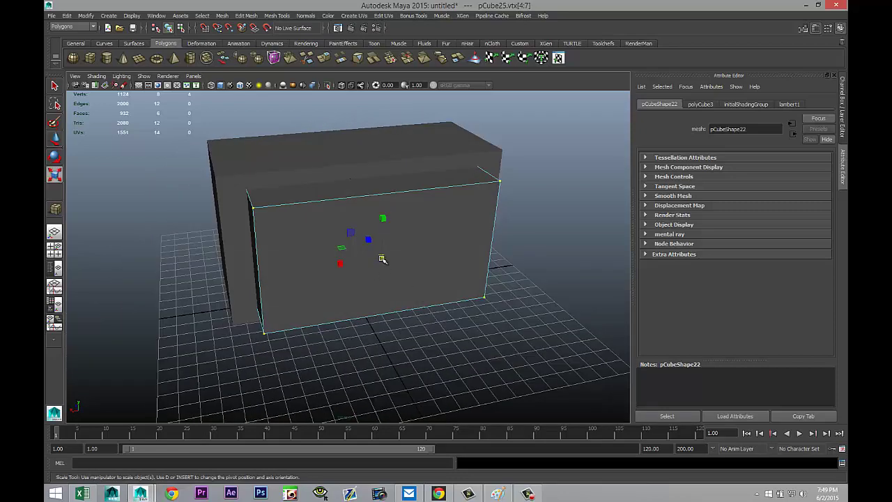
left_click_drag(382, 259, 362, 259)
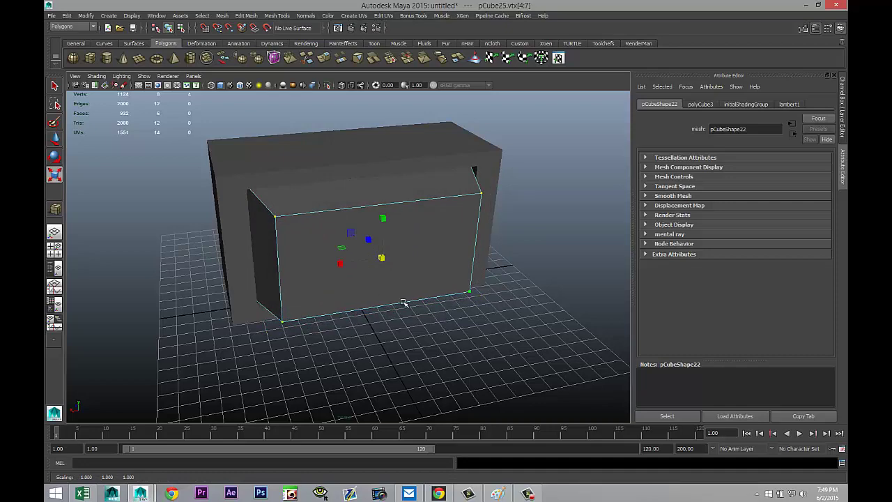
left_click_drag(405, 302, 457, 293, "alt")
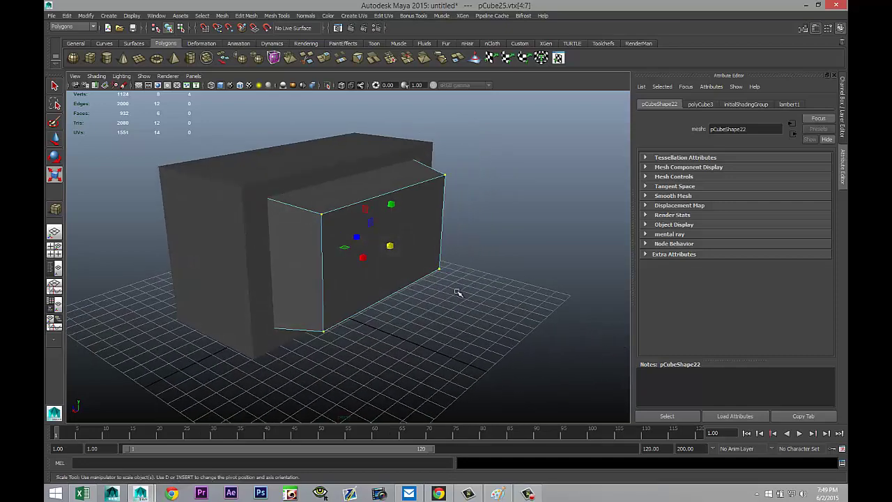
key("ctrl+z")
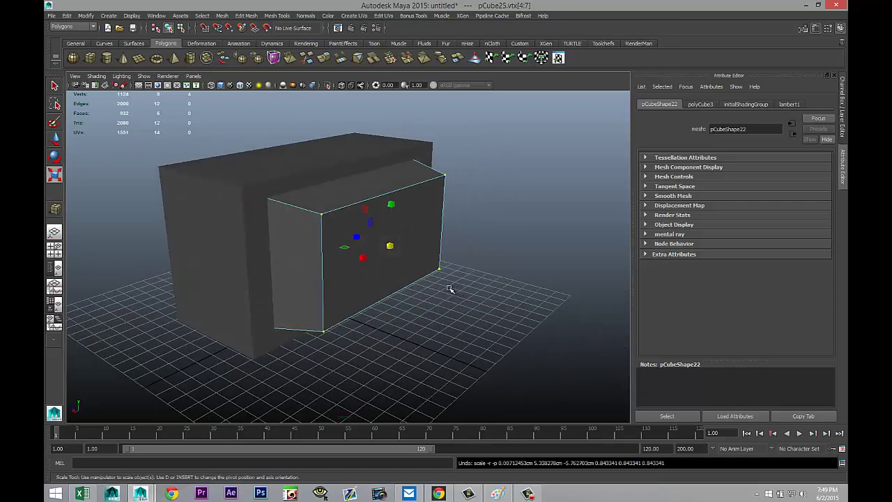
Move the back box's four rear vertices in toward the cabinet to about -3.873 on Z
key("w")
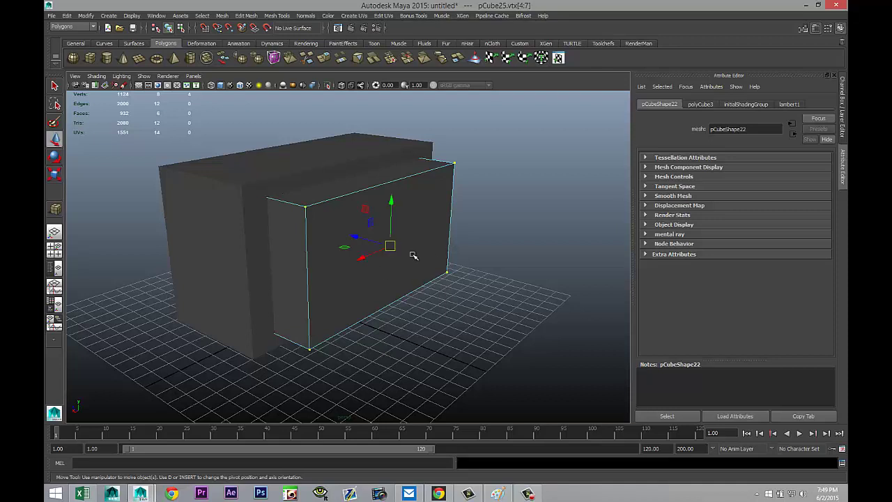
left_click_drag(363, 241, 332, 236)
Extrude the box's rear face out to about -5.828 on Z and taper it to about 0.805 in width and height
right_click_drag(393, 193, 391, 211)
left_click(390, 208)
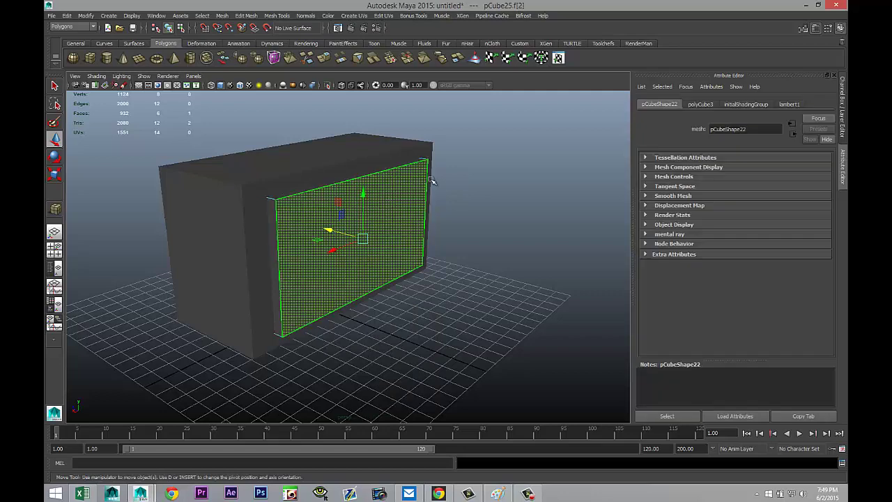
left_click(246, 16)
left_click(285, 259)
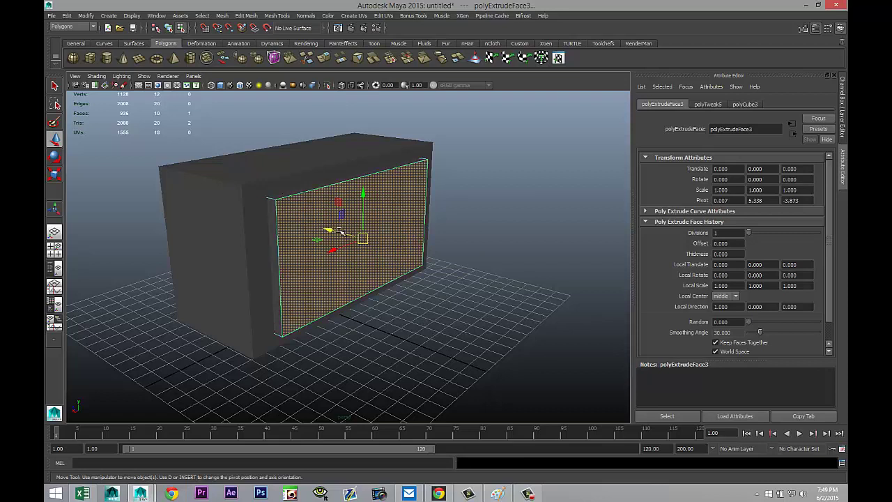
left_click_drag(341, 232, 366, 253)
key("r")
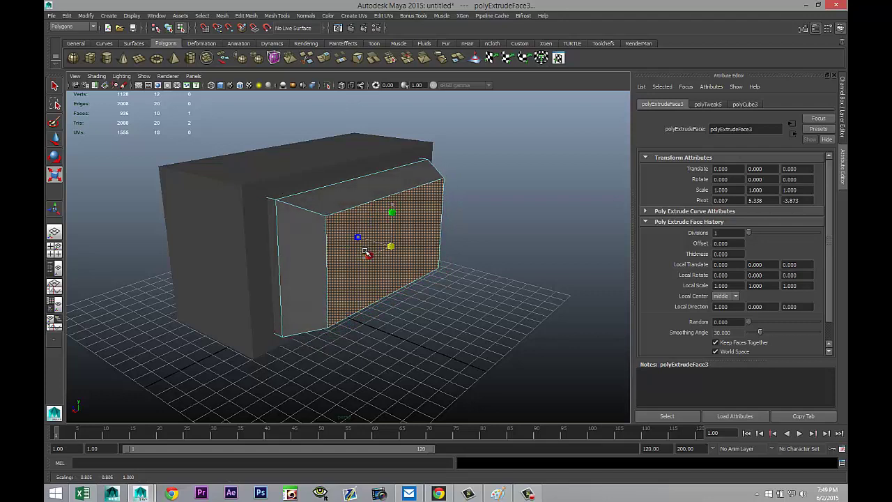
Extrude the tapered rear face again and scale it uniformly inward to form a smaller inset rectangle
left_click_drag(407, 299, 390, 321, "alt")
key("ctrl+e")
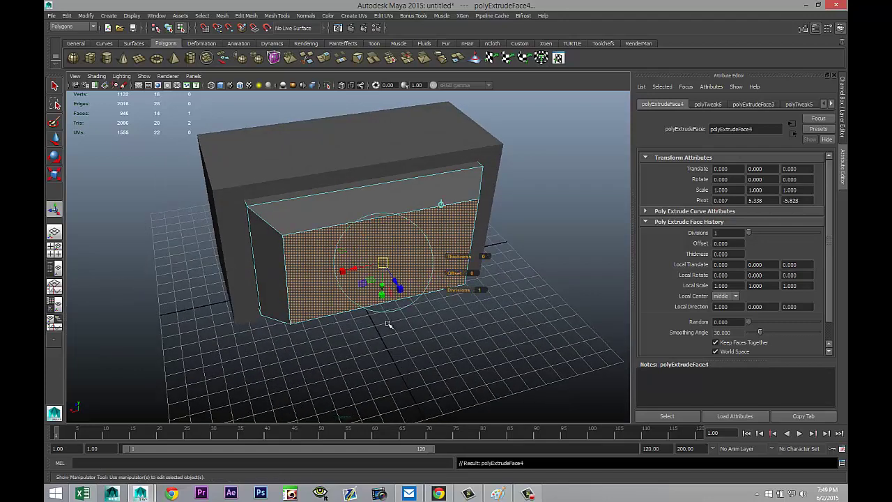
key("r")
left_click_drag(386, 265, 338, 262)
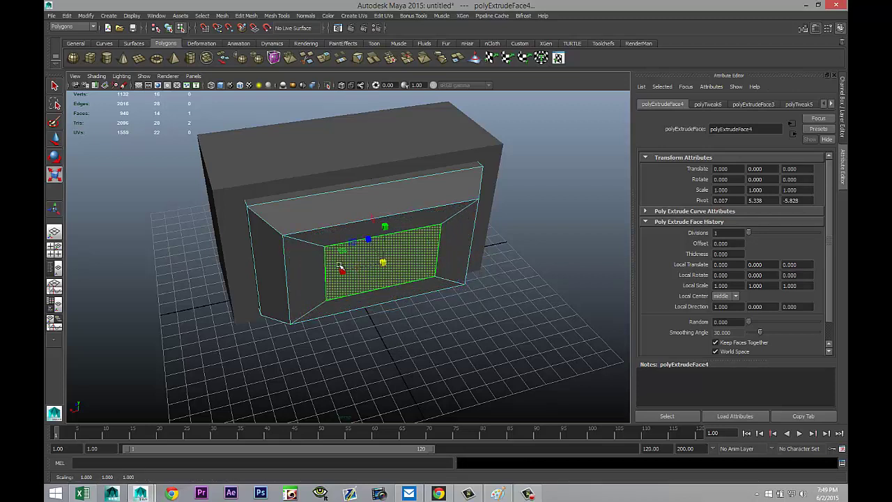
Extrude the inset rear face out to about -7.212 on Z, scale it down slightly, and clear the selection
key("ctrl+e")
key("w")
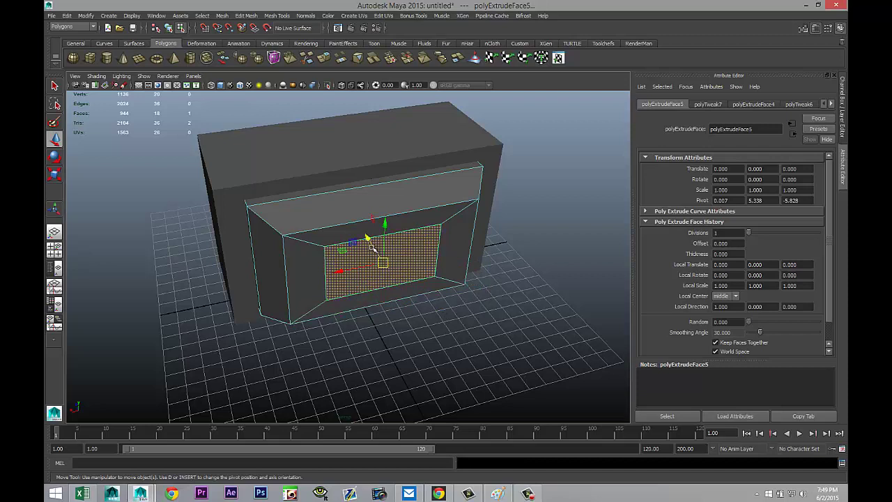
left_click_drag(367, 235, 367, 239)
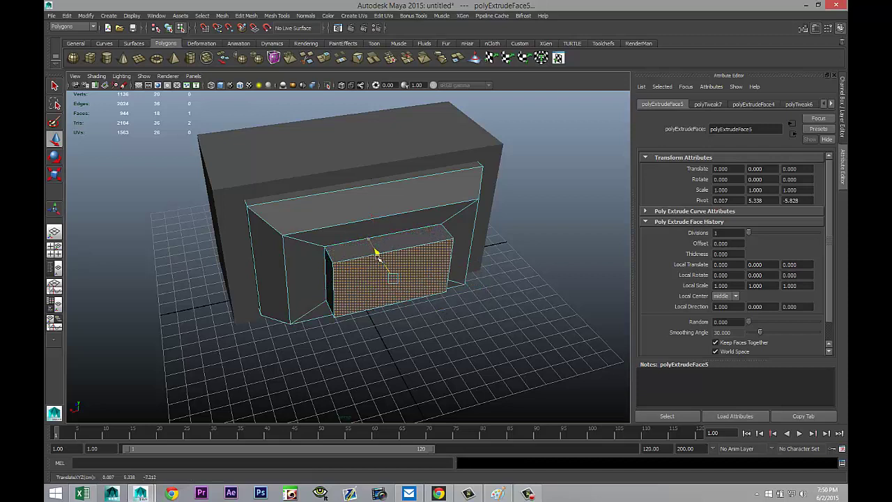
key("r")
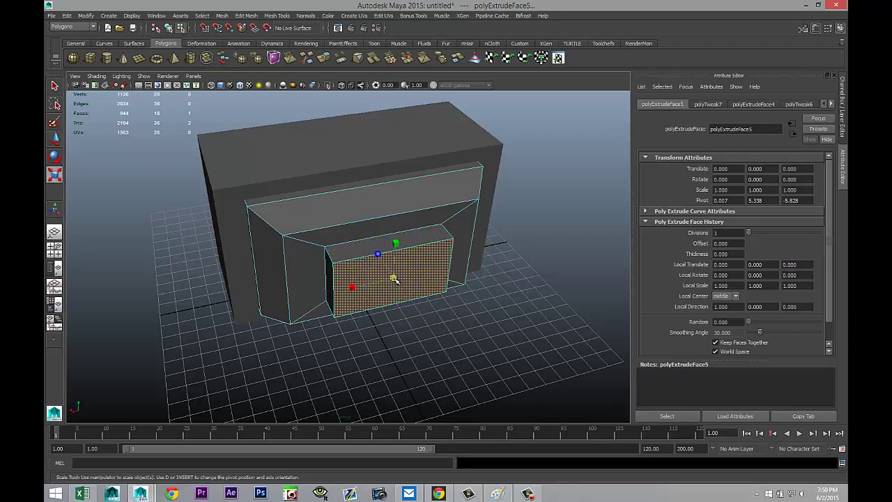
left_click_drag(395, 279, 387, 281)
left_click(440, 342)
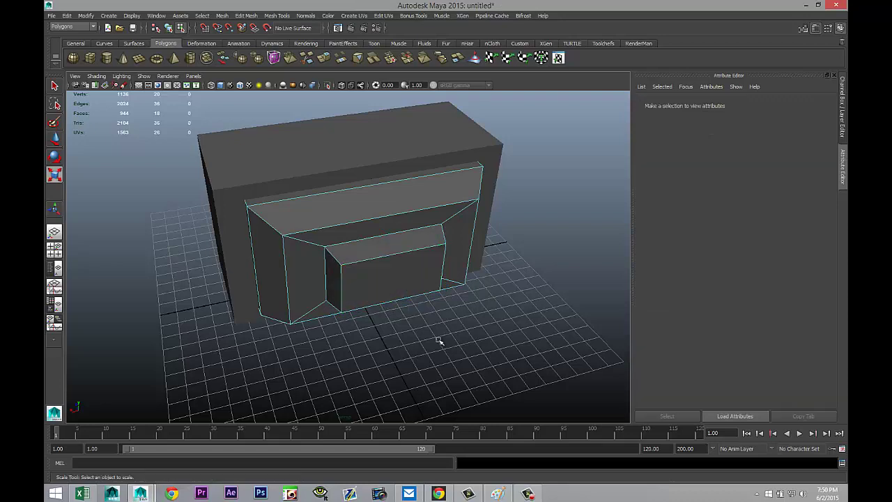
Examine the stepped back housing and the whole TV from the rear, side and front
scroll(439, 341, "down", 5)
scroll(441, 341, "up", 5)
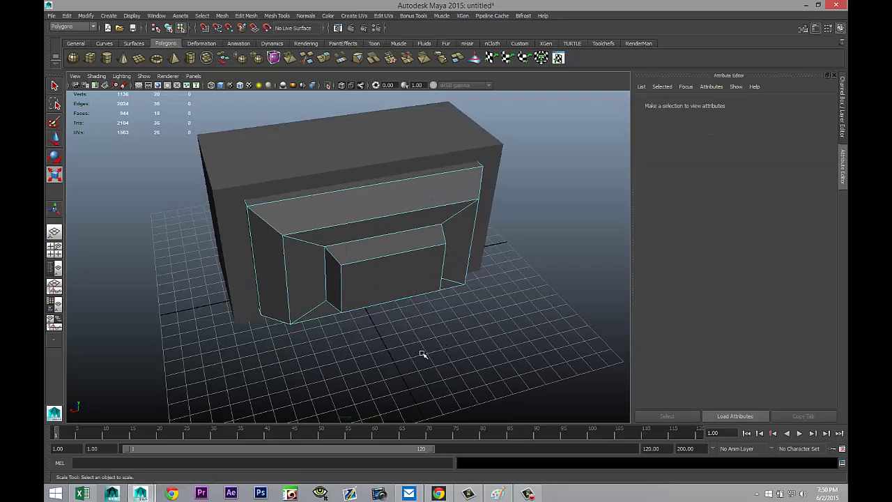
left_click_drag(422, 354, 493, 328, "alt")
scroll(402, 318, "down", 3)
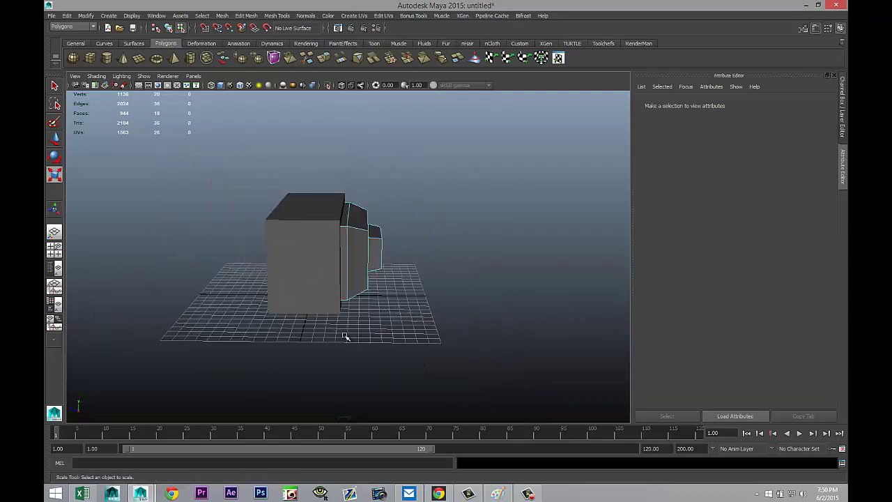
left_click_drag(344, 334, 468, 349, "alt")
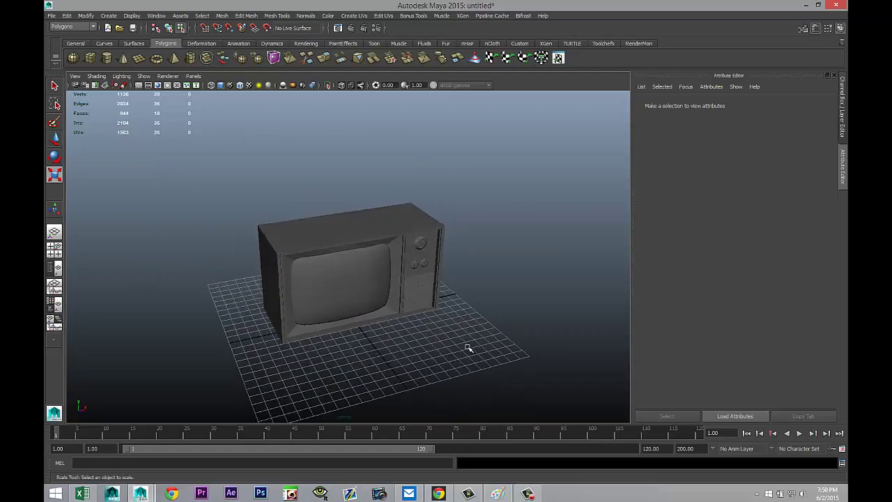
scroll(464, 339, "down", 3)
scroll(502, 330, "down", 1)
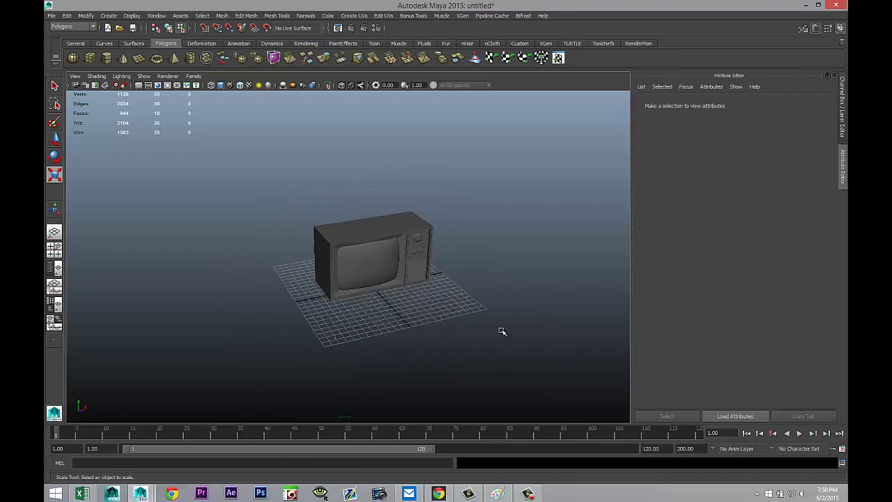
scroll(502, 331, "up", 4)
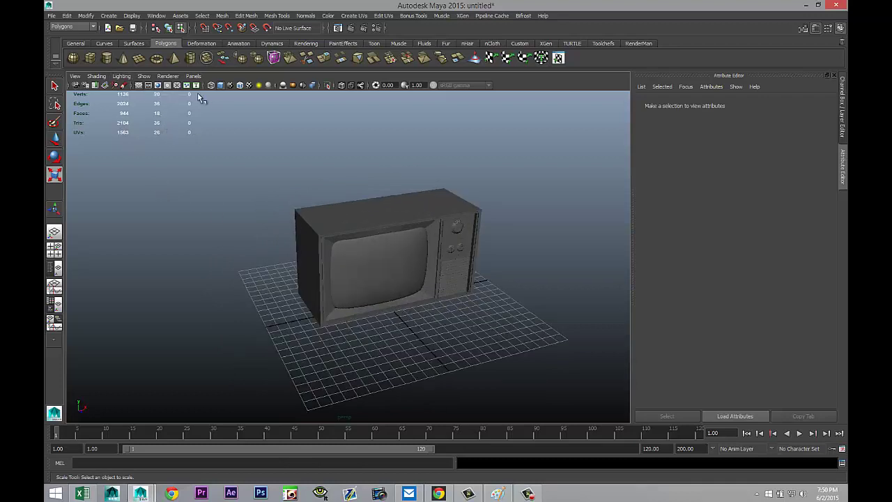
Create a polygon sphere of about 2.248 radius in front of the TV, with 30 axis and 30 height subdivisions
left_click(72, 58)
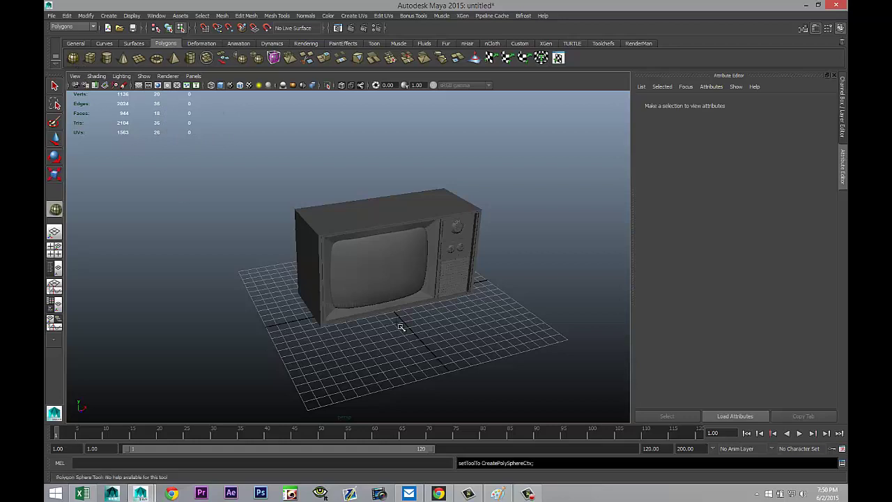
left_click_drag(427, 366, 459, 370)
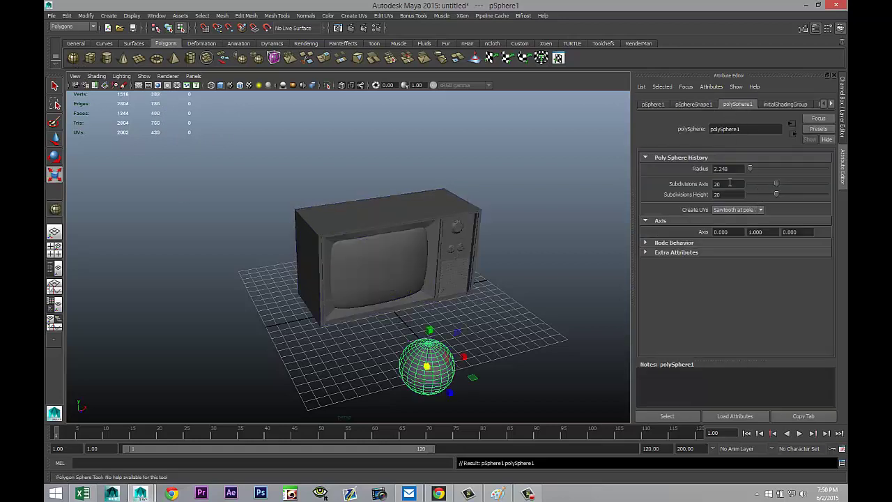
left_click(730, 183)
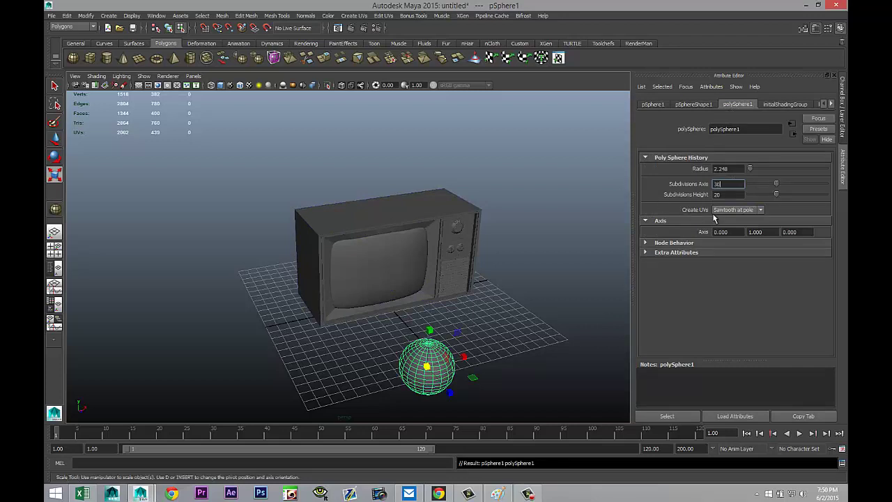
left_click(733, 194)
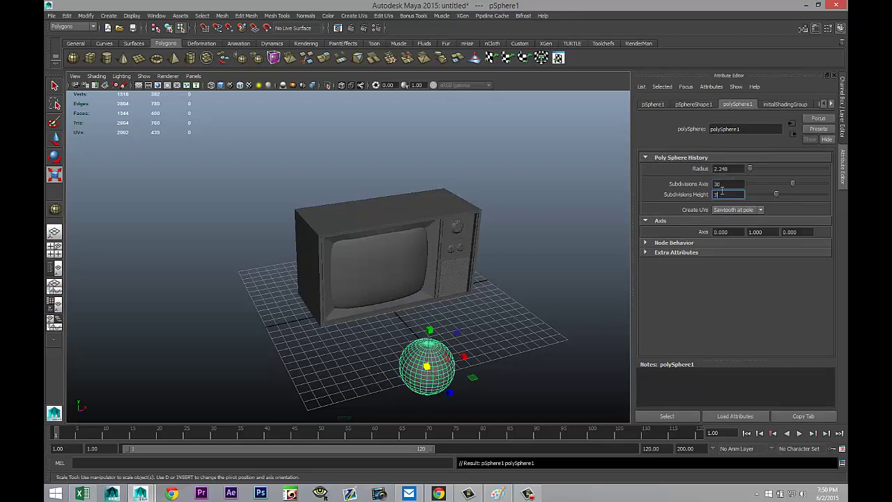
type("30")
left_click(719, 187)
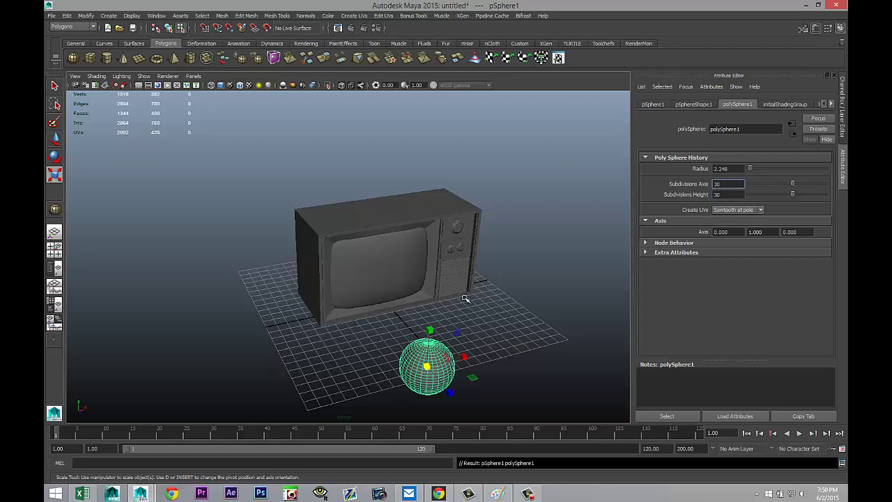
Delete the faces of the sphere's lower half in the side view, leaving a dome
left_click_drag(465, 299, 339, 279, "alt")
left_click(55, 249)
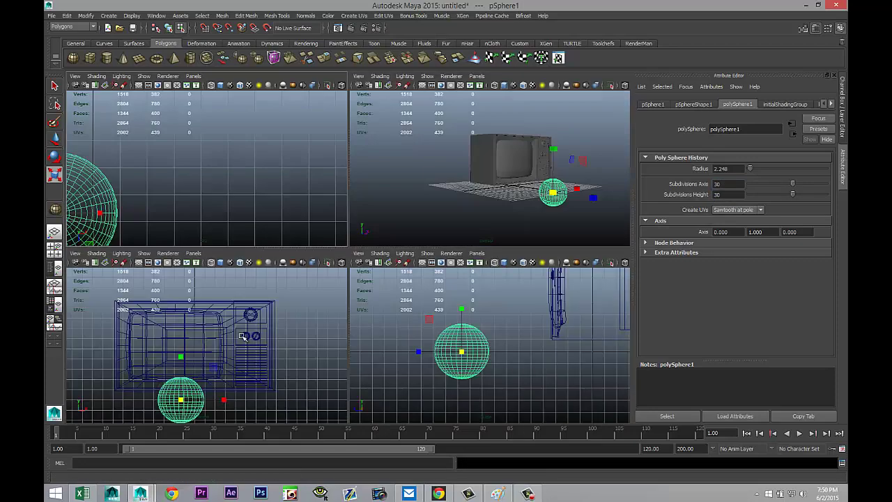
key("space")
scroll(368, 349, "down", 5)
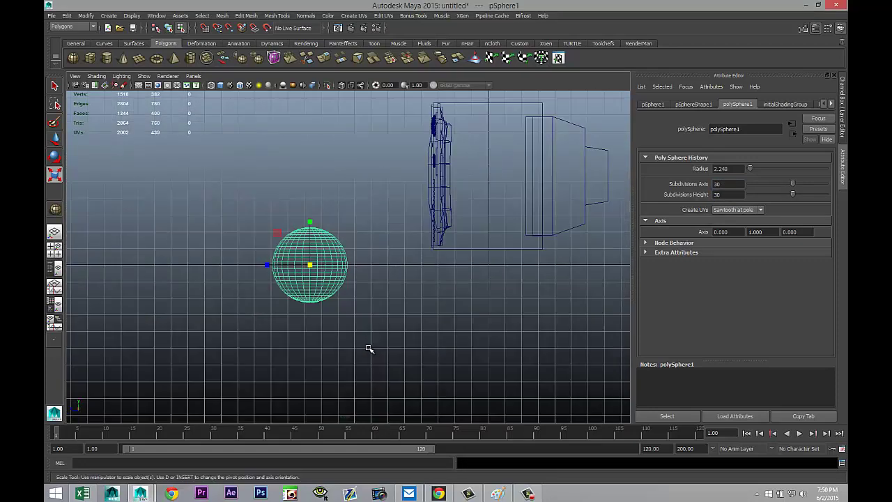
scroll(350, 337, "up", 5)
right_click_drag(319, 271, 321, 292)
left_click_drag(173, 337, 406, 273)
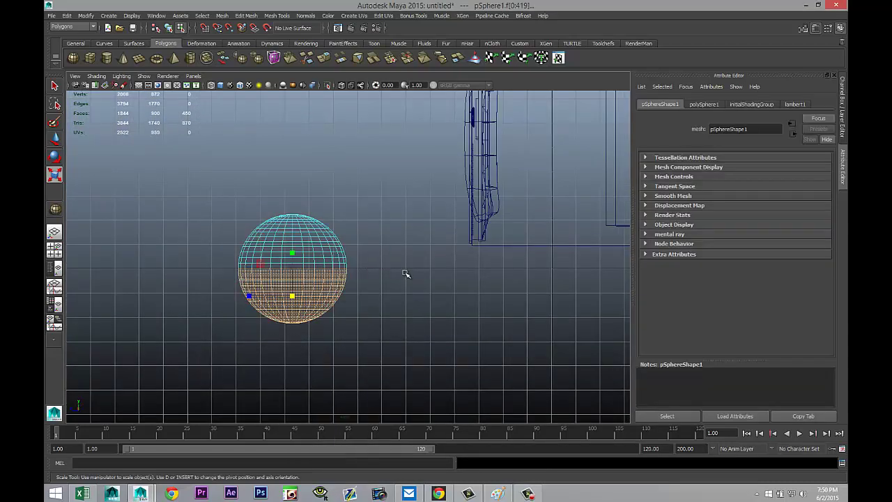
key("Delete")
left_click(55, 251)
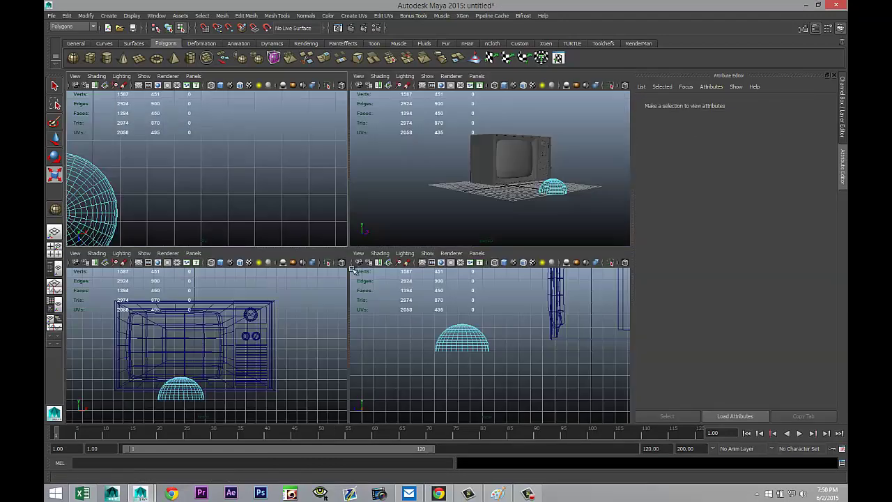
key("space")
left_click_drag(374, 280, 435, 318, "alt")
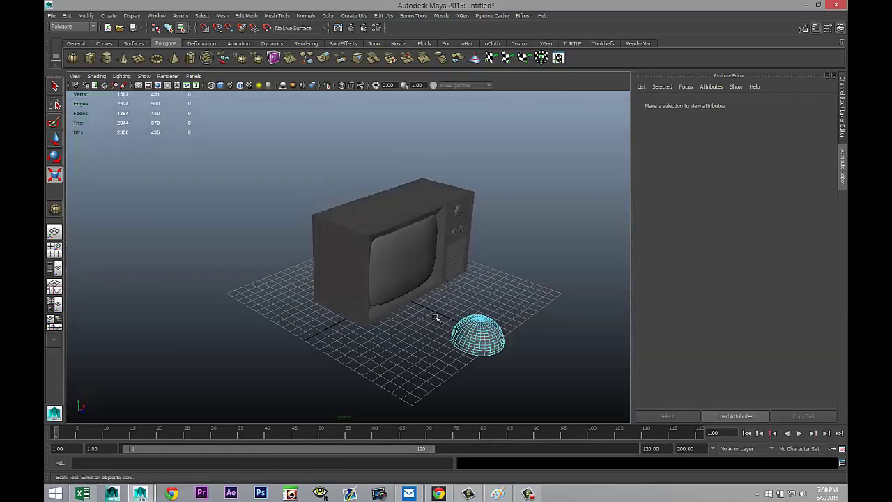
Select the whole dome in object mode and move it onto the TV's top, to about -1.394 on Z and 8.880 on Y
right_click_drag(478, 329, 502, 293)
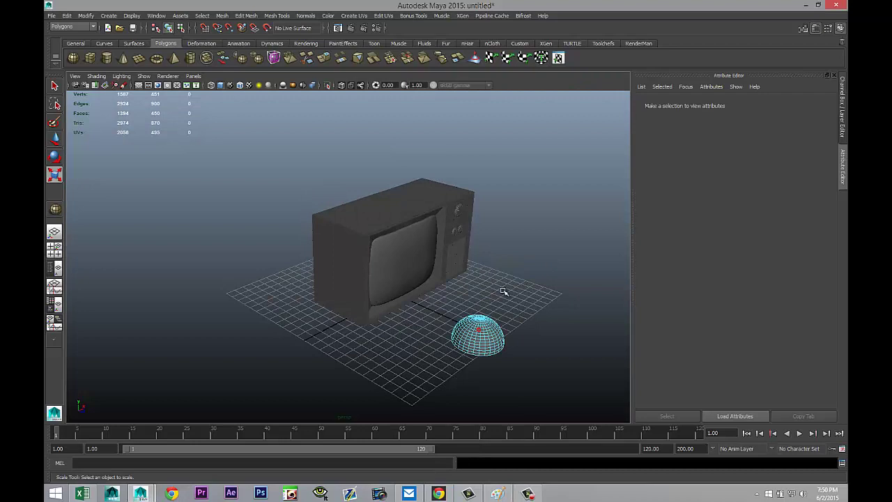
left_click(478, 335)
key("w")
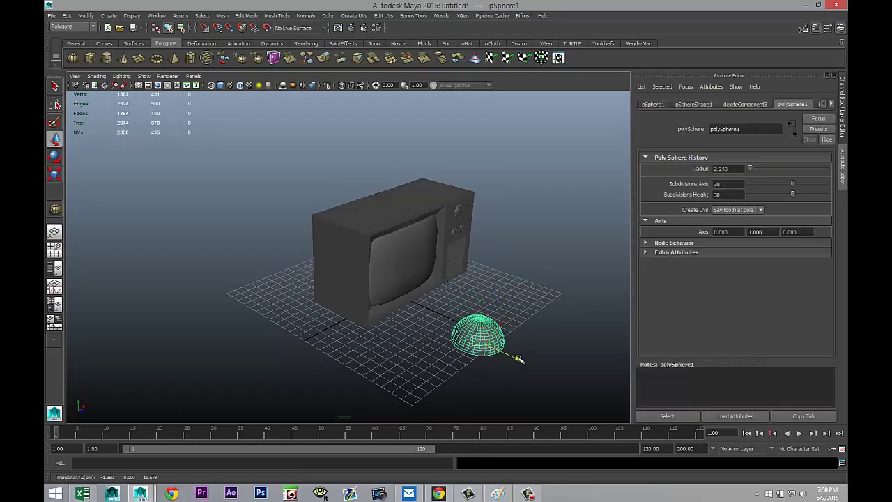
left_click_drag(518, 359, 415, 311)
left_click_drag(377, 252, 384, 170)
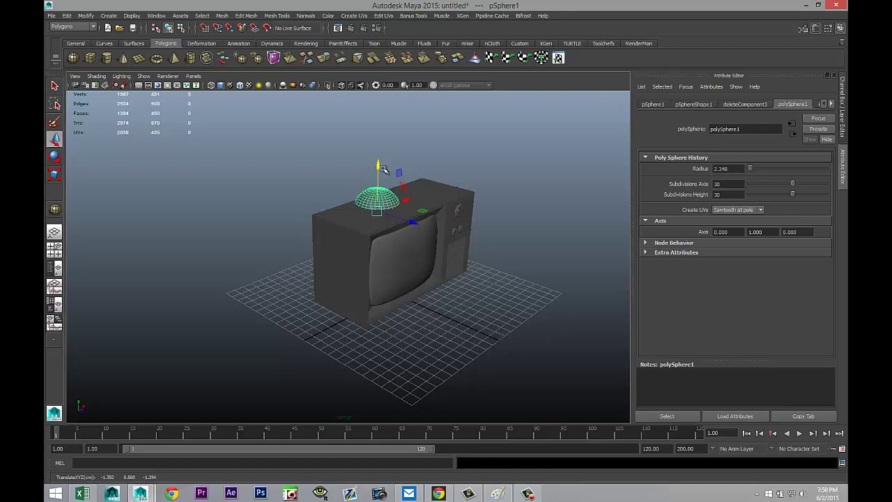
Reposition the dome over the cabinet in the top view, moving it forward to about 0.348 on Z and shifting it along X
left_click(54, 249)
key("space")
key("f")
scroll(298, 208, "down", 10)
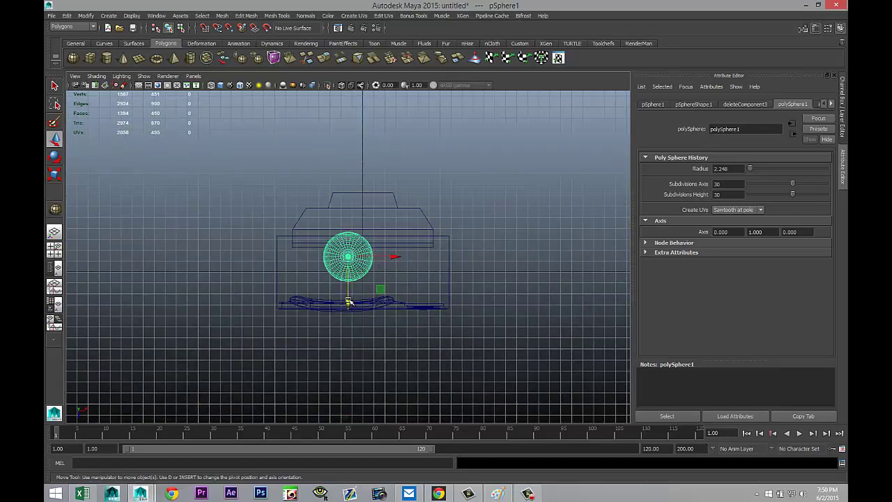
left_click_drag(349, 301, 351, 323)
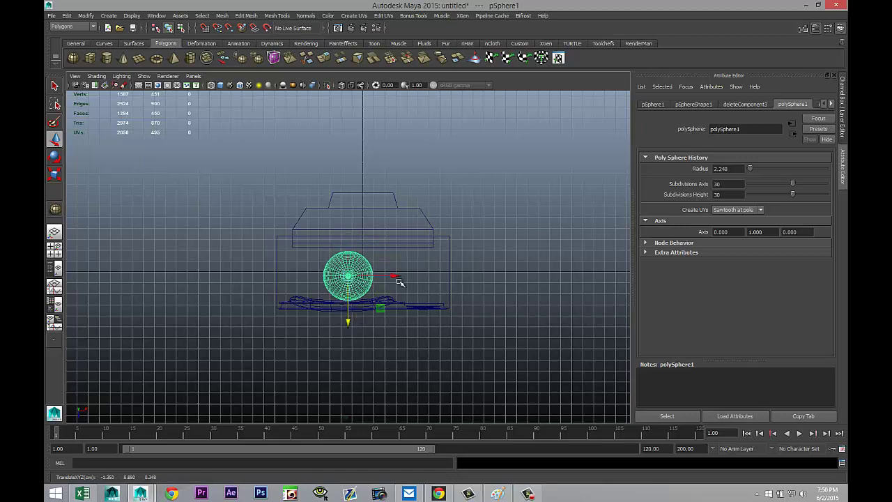
left_click_drag(394, 276, 352, 279)
Scale the dome uniformly to about 0.709 and align it with the centre line at about 0.026 on X
key("r")
key("f")
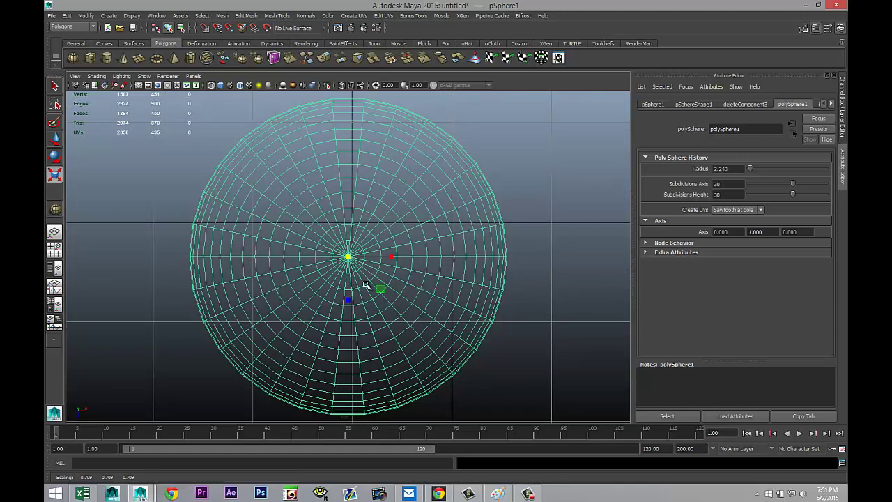
scroll(365, 284, "down", 5)
scroll(365, 285, "up", 3)
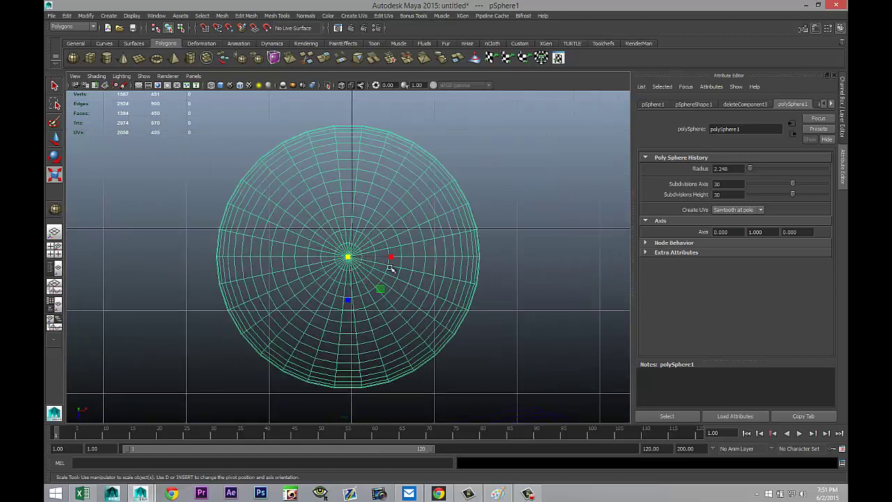
key("w")
left_click_drag(396, 256, 402, 258)
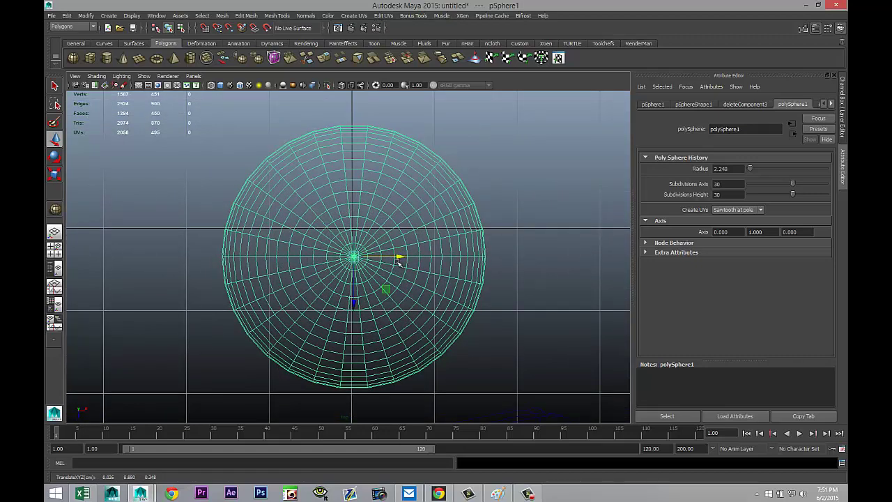
Raise the dome to about 9.717 on Y in the front view so its base rests on the cabinet's top surface
left_click(55, 249)
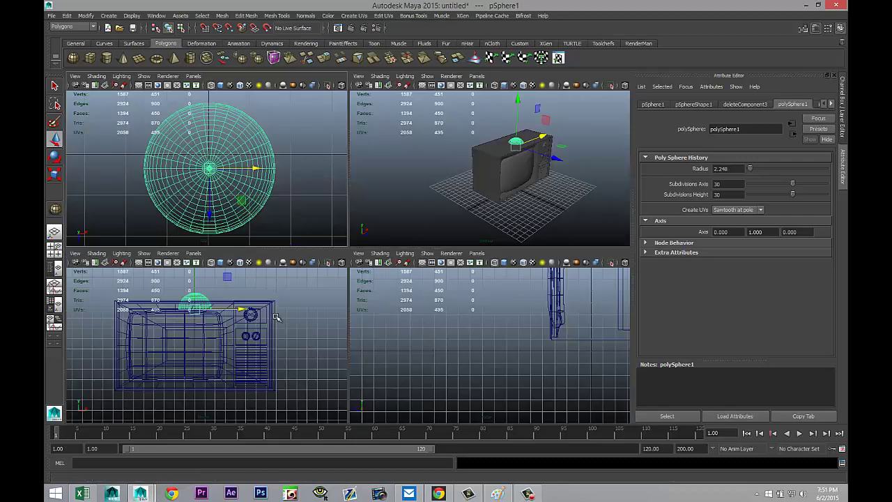
key("space")
key("f")
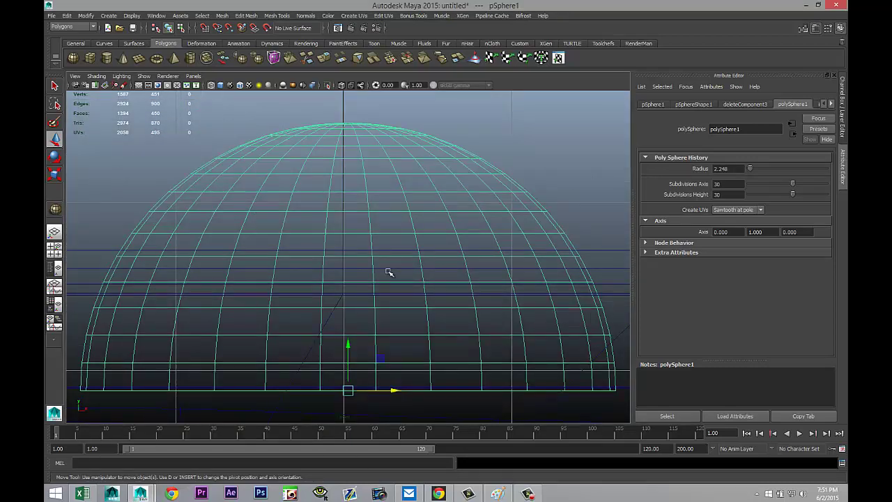
left_click_drag(350, 339, 350, 205)
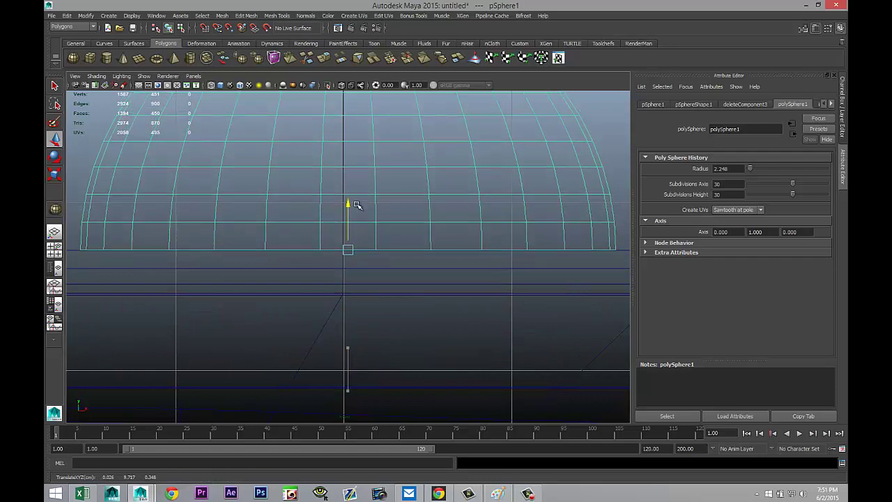
left_click(55, 250)
key("space")
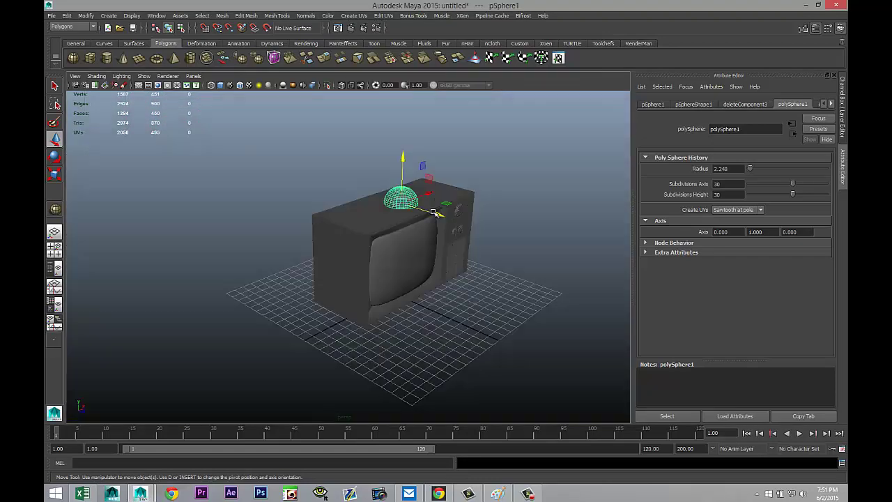
Move the dome back along Z to about -1.576 on the cabinet's top
key("f")
scroll(416, 241, "down", 6)
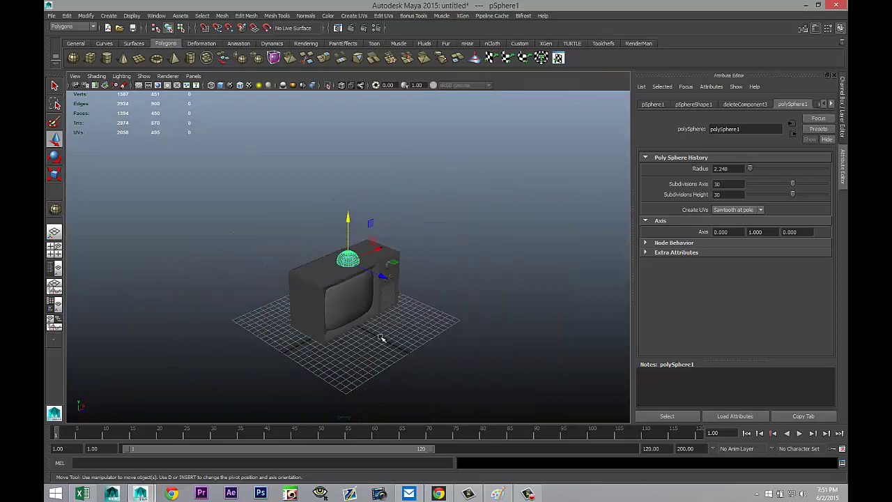
left_click_drag(382, 339, 379, 260, "alt")
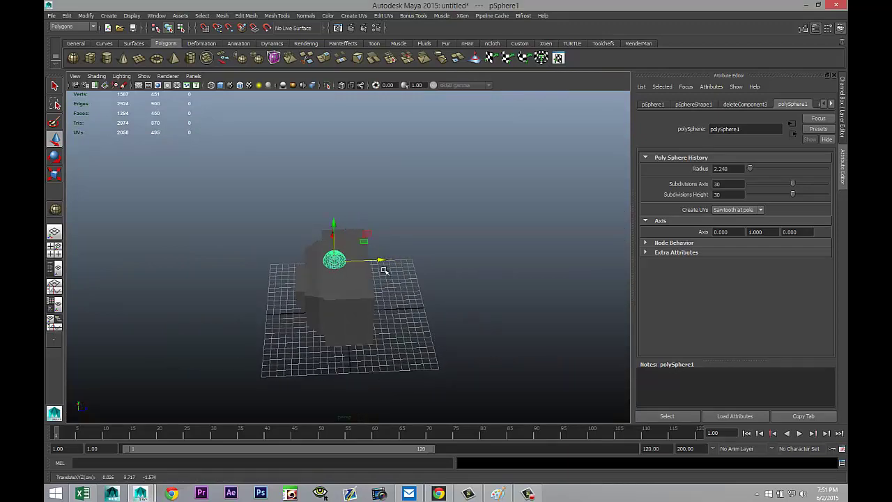
scroll(395, 285, "up", 4)
left_click_drag(451, 273, 414, 290, "alt")
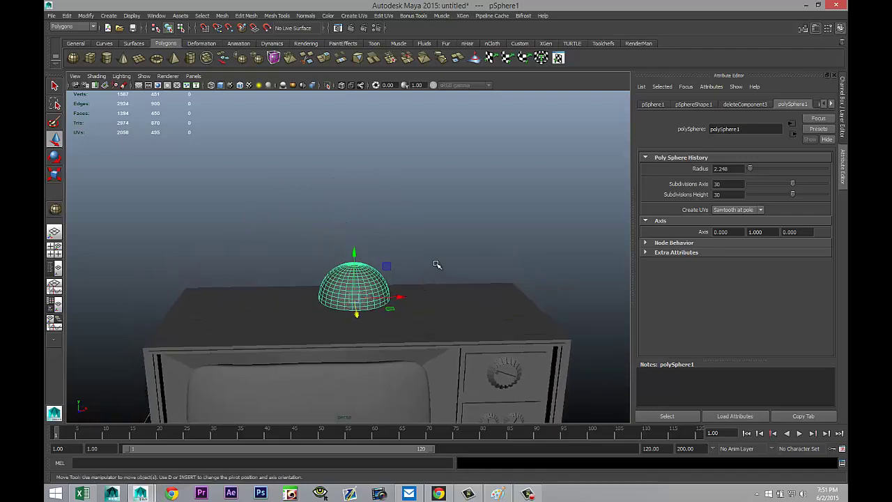
Turn on smooth mesh preview for the dome, clear the selection and check the dome on the cabinet
key("3")
left_click(432, 193)
scroll(421, 237, "up", 4)
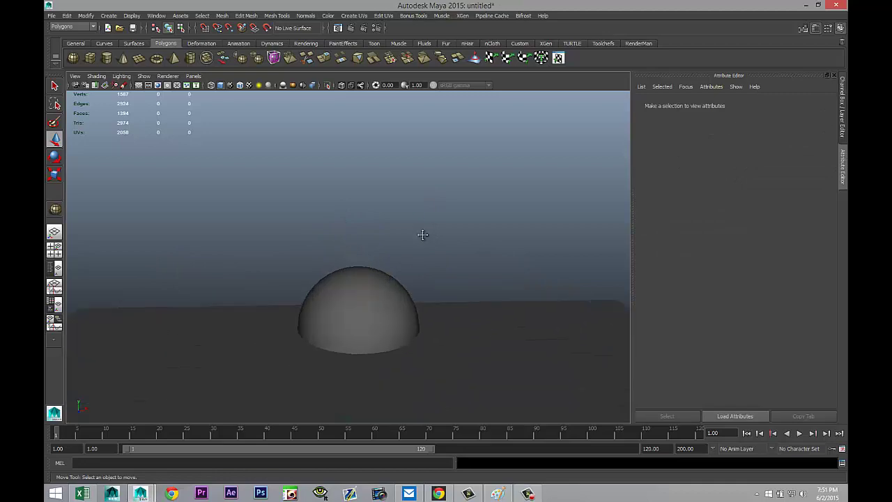
left_click_drag(422, 234, 476, 247, "alt")
middle_click_drag(477, 247, 419, 261, "alt")
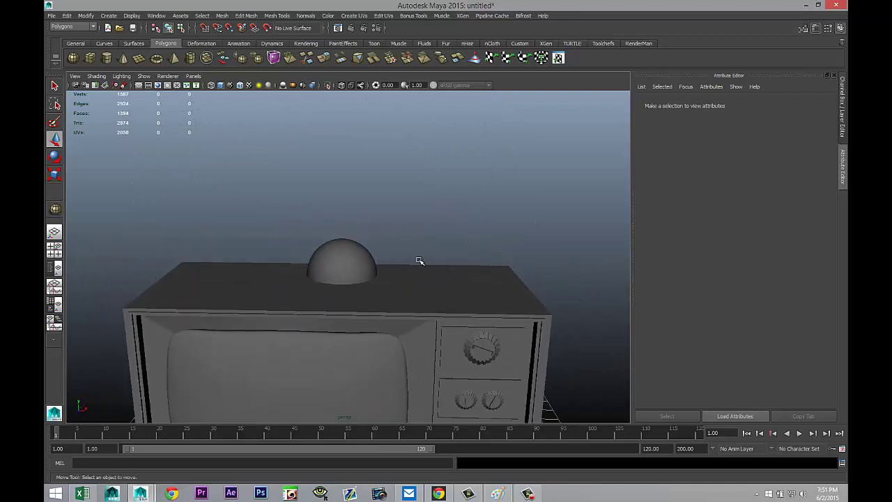
Flatten the dome slightly by scaling it down along Y only, and clear the selection
left_click(342, 263)
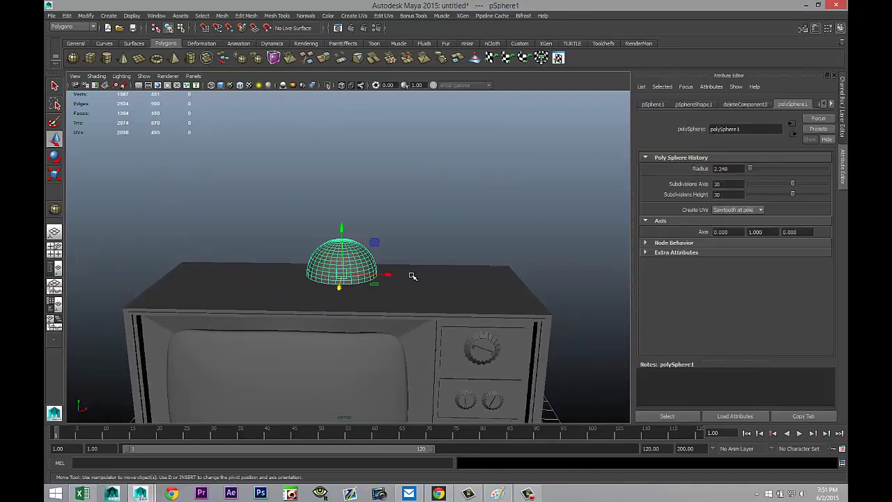
key("r")
left_click_drag(342, 235, 344, 248)
left_click(407, 183)
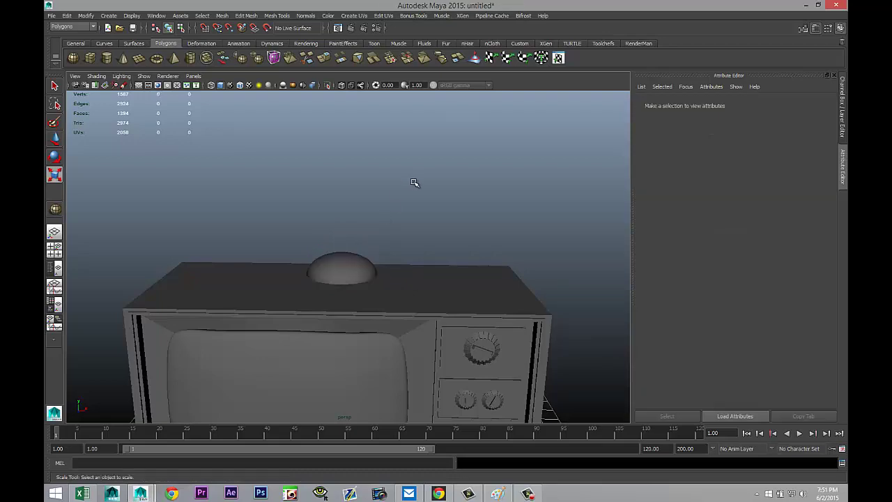
mouse_move(453, 189)
left_mouse_down("alt")
mouse_move(365, 213)
mouse_move(462, 203)
left_mouse_up("alt")
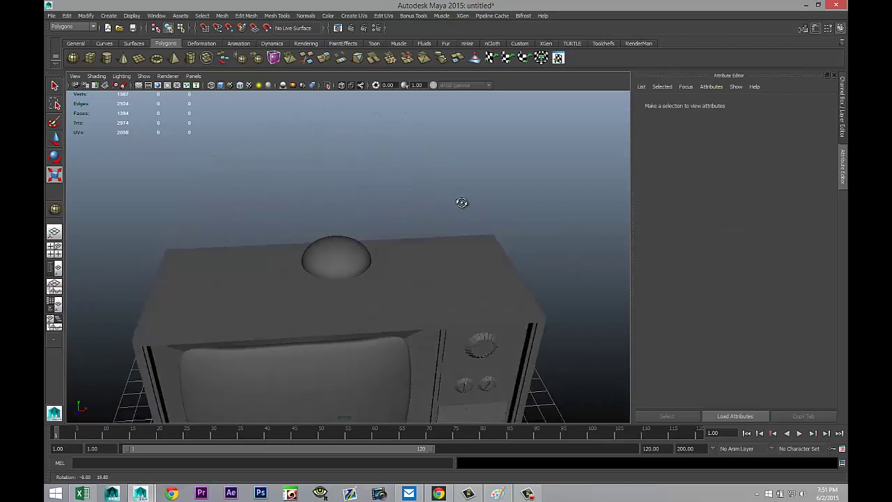
Create a tall, thin polygon cylinder on the grid in front of the TV and scale it uniformly to about 0.302
key("r")
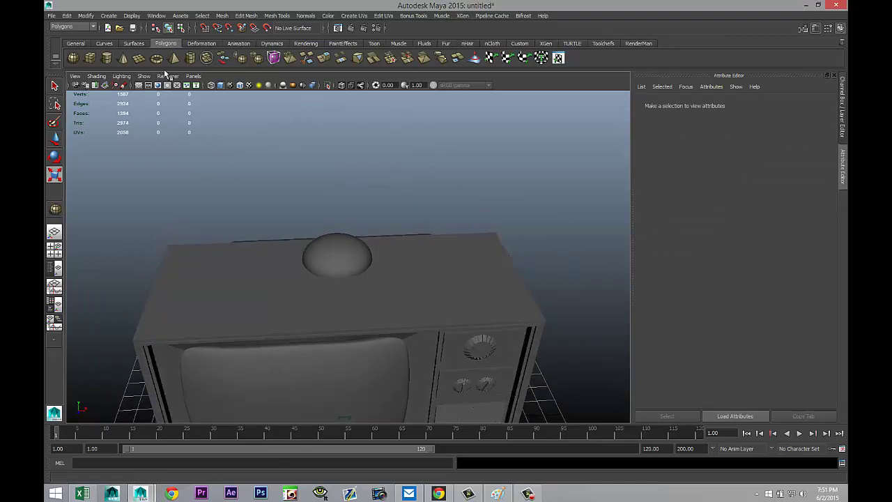
left_click(107, 58)
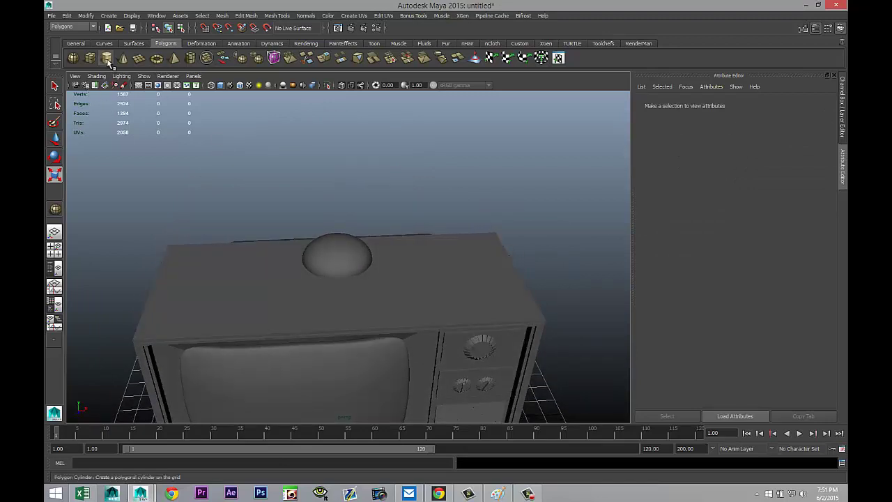
scroll(260, 193, "down", 5)
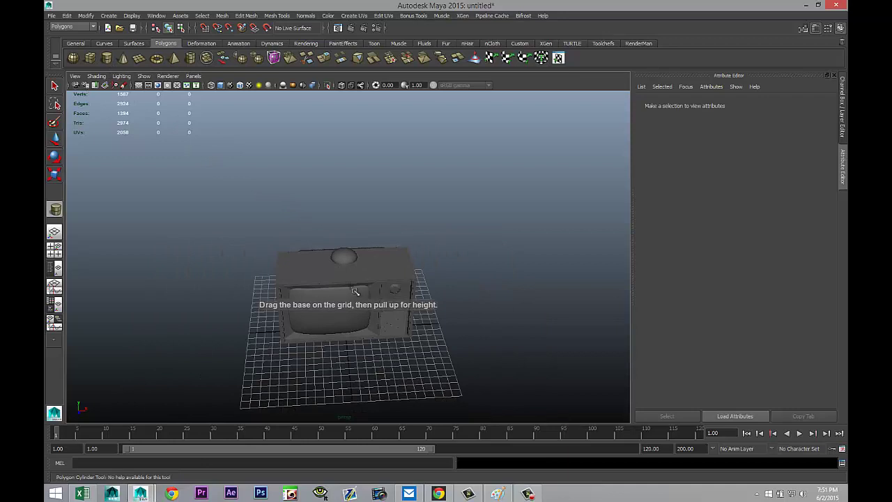
left_click(369, 392)
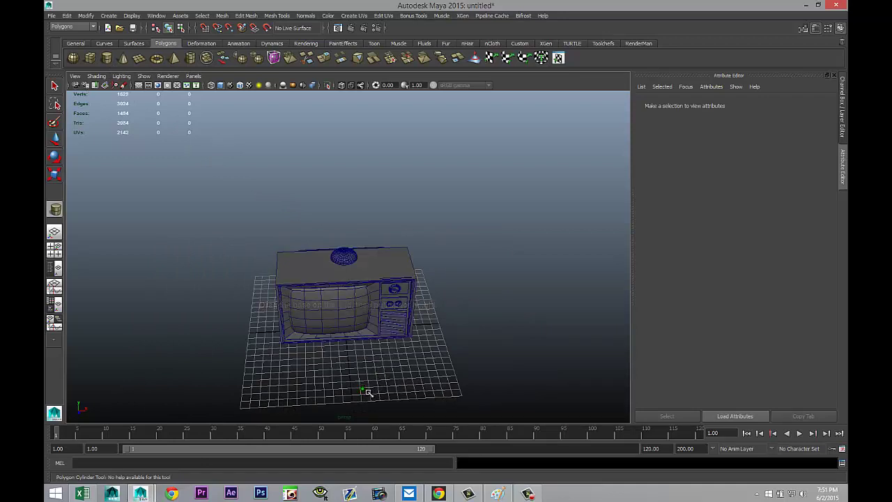
left_click_drag(368, 384, 370, 288)
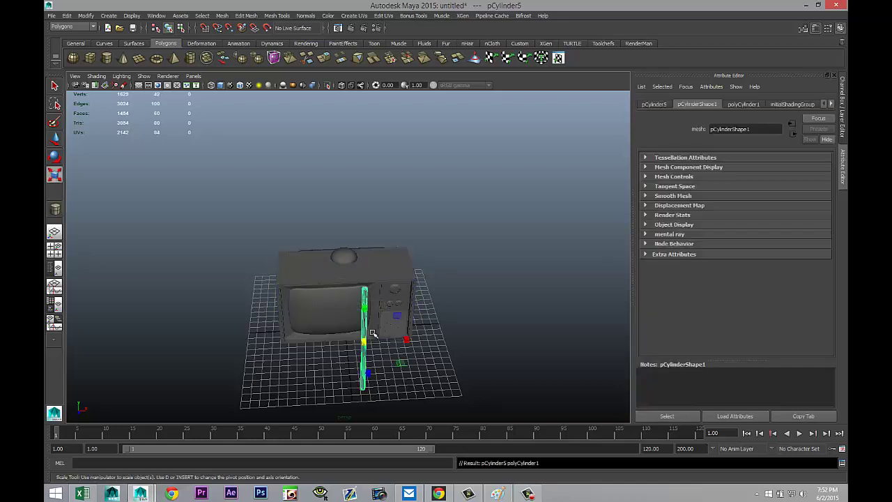
key("r")
left_click_drag(368, 344, 321, 348)
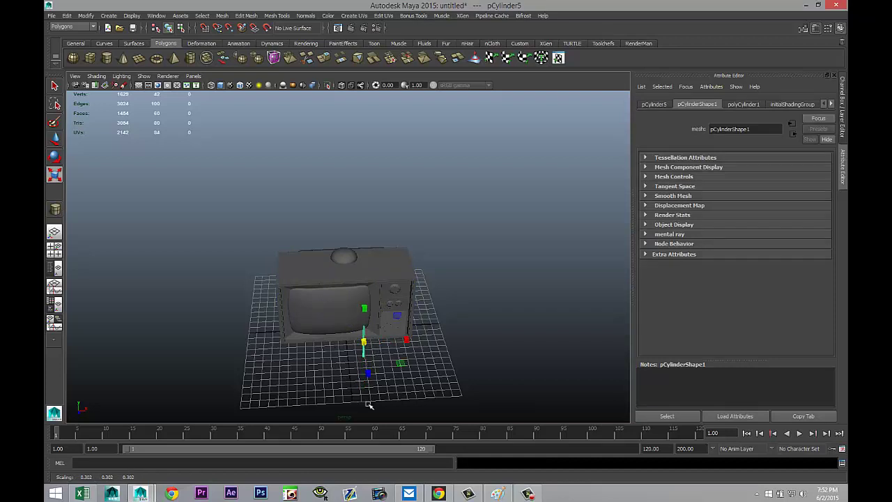
Raise the thin cylinder to about Y 13 above the TV and align it with the dome's centre at about Z -1.57
key("w")
left_click_drag(364, 307, 356, 179)
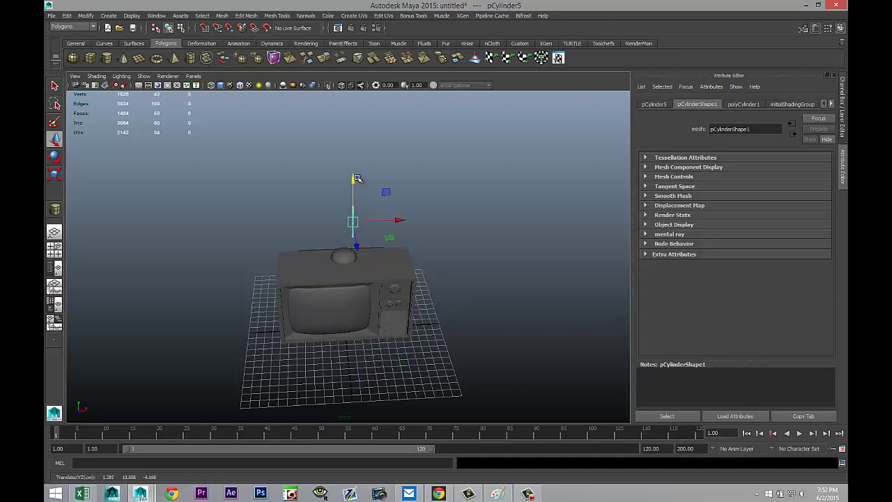
left_click(54, 248)
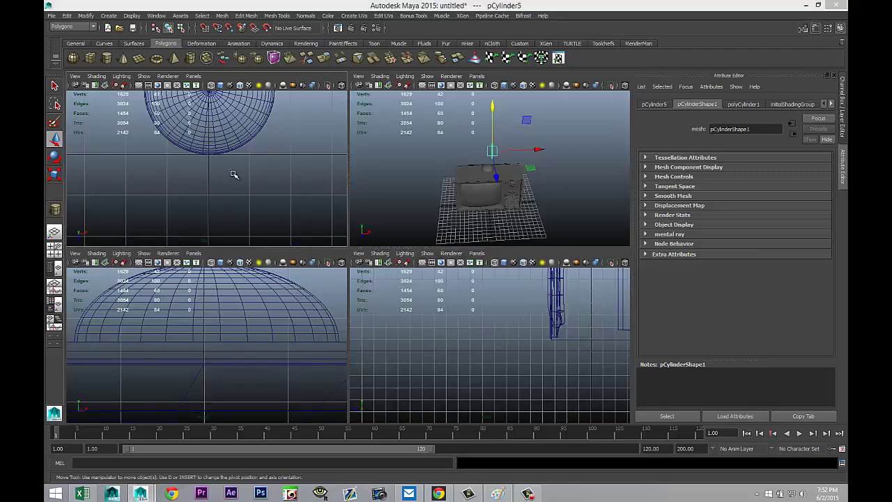
key("space")
key("a")
left_click(372, 221)
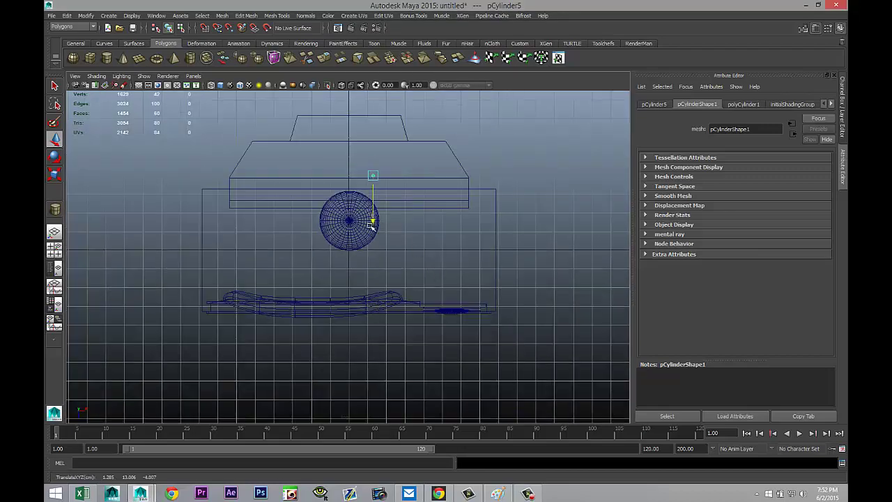
left_click_drag(366, 265, 367, 265)
key("f")
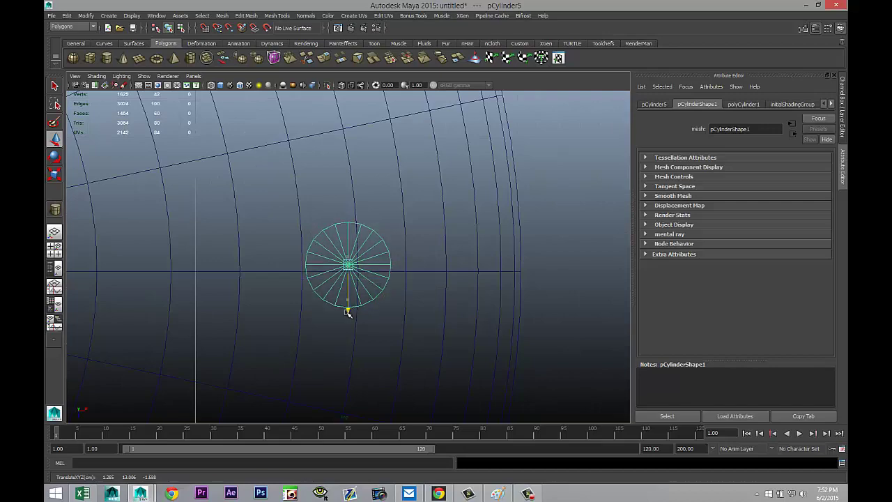
scroll(342, 321, "down", 5)
scroll(363, 321, "up", 6)
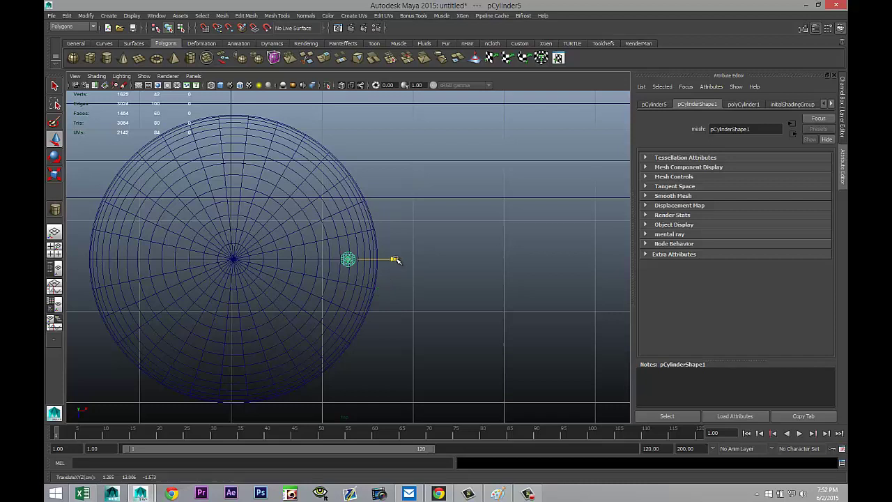
Shift the cylinder over the dome to about X 0.66, duplicate it, and move the copy to about X -0.76
left_click_drag(396, 261, 339, 268)
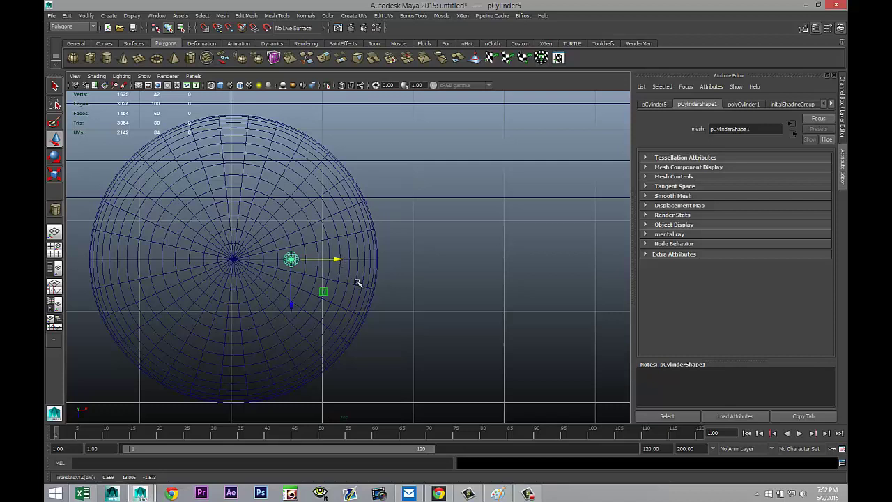
key("ctrl+d")
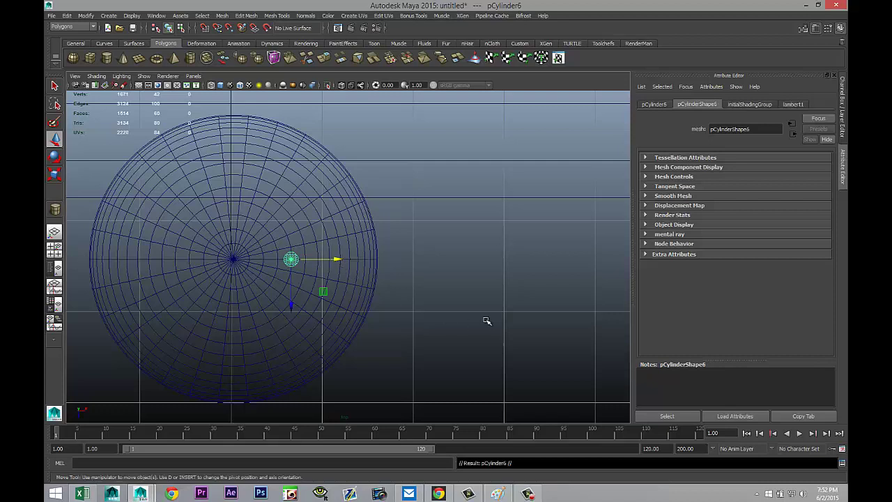
left_click_drag(341, 262, 210, 276)
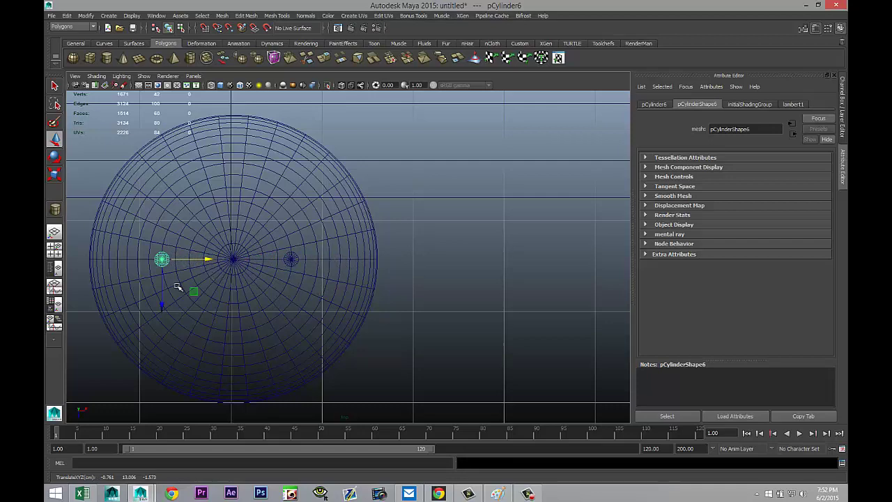
Lower both cylinders together to about Y 12.64 so their bases meet the dome
left_click(56, 249)
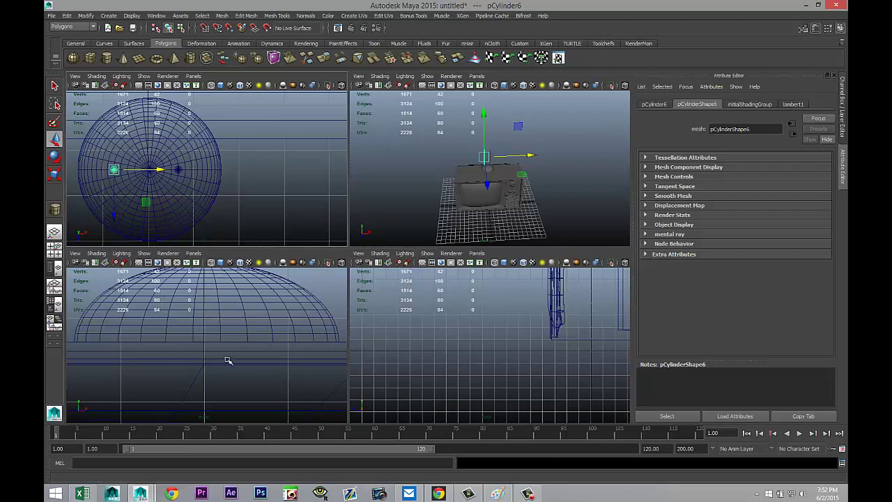
key("space")
key("f")
scroll(265, 355, "down", 3)
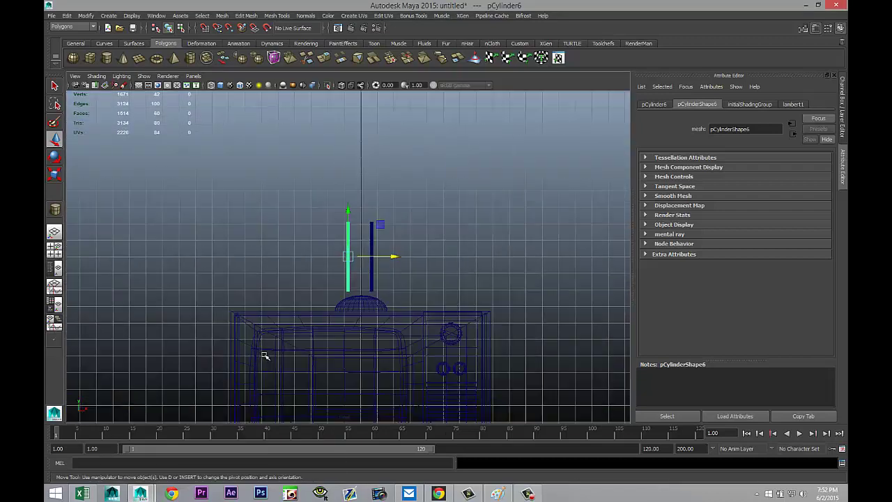
scroll(267, 356, "up", 3)
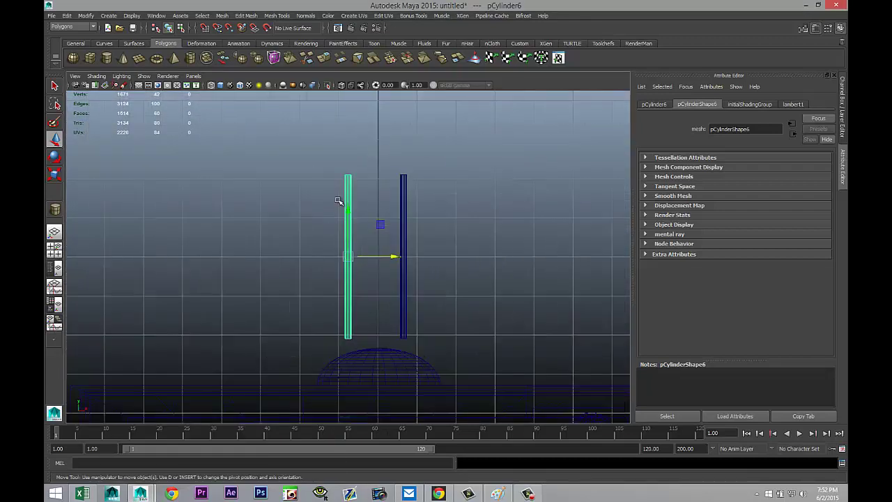
left_click(403, 219)
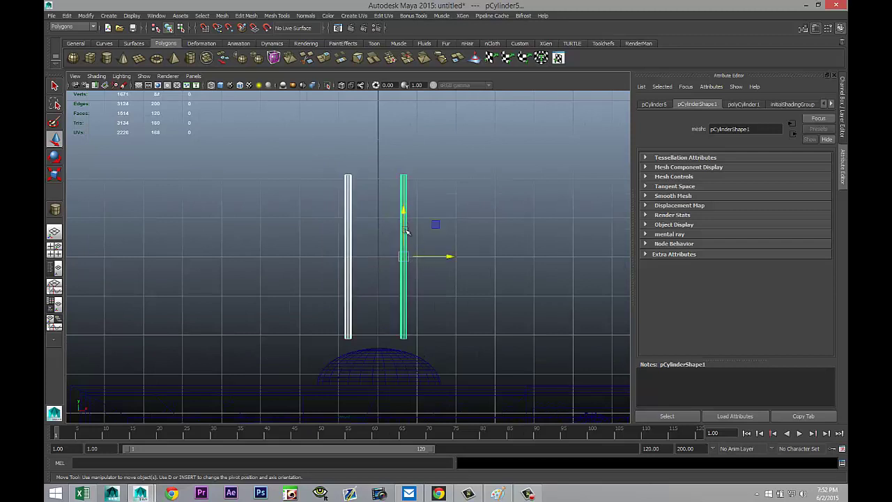
left_click_drag(403, 219, 406, 226)
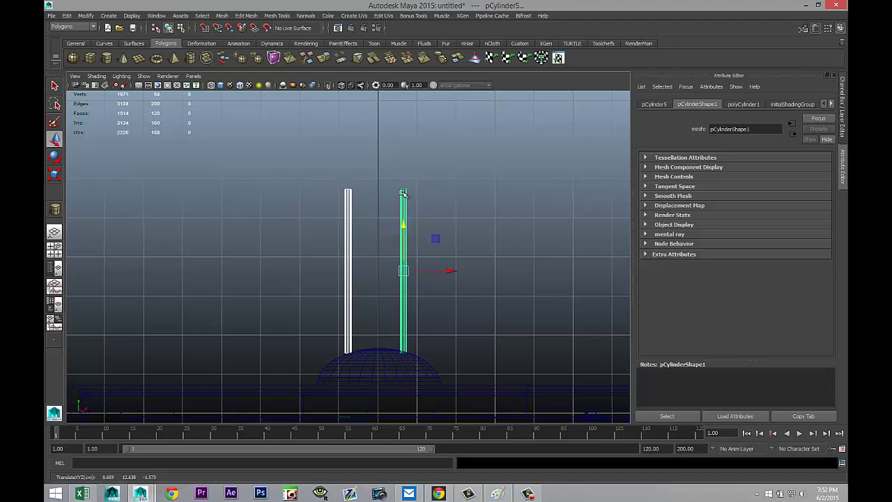
Combine the two antenna cylinders into a single mesh
right_click_drag(403, 193, 362, 195)
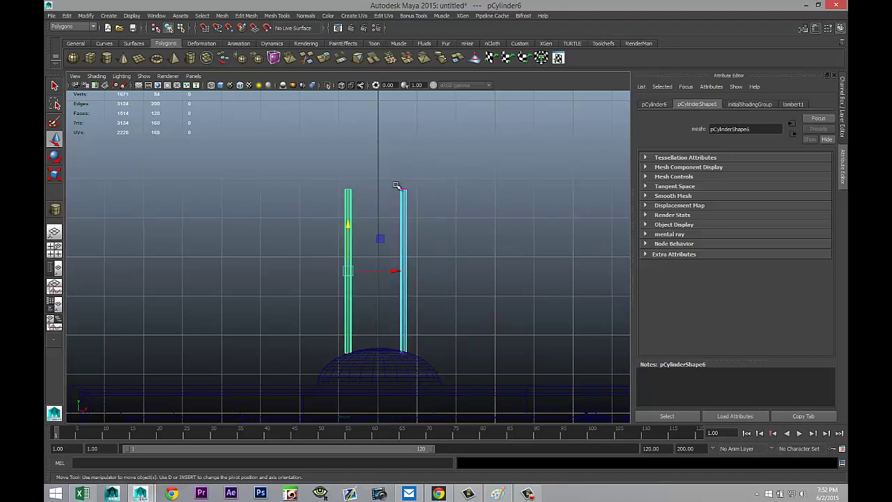
right_click_drag(405, 221, 364, 230)
left_click(349, 214, "shift")
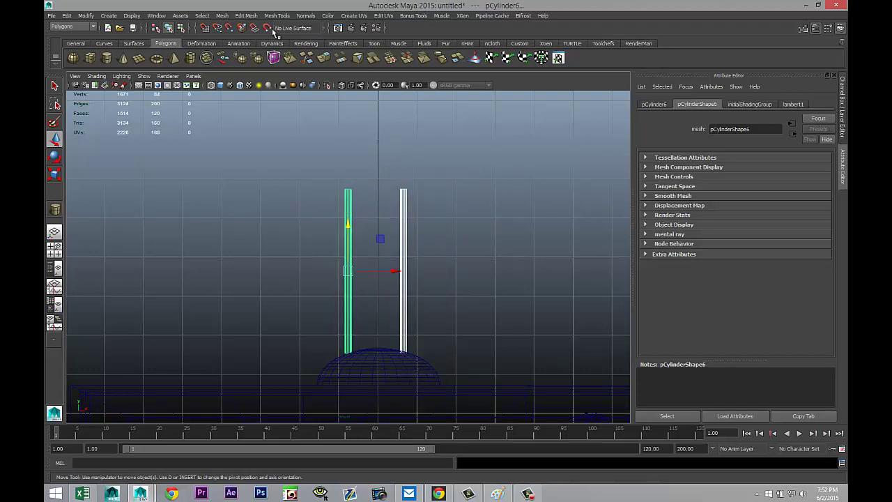
left_click(221, 16)
left_click(240, 45)
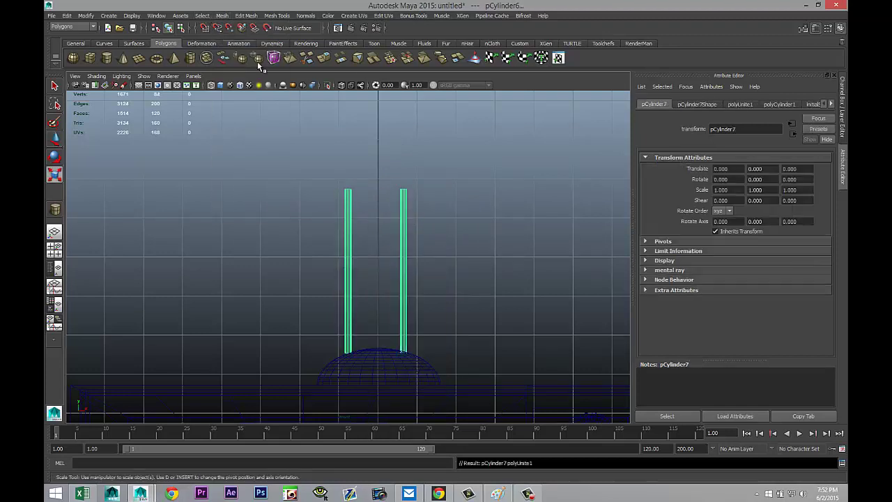
Try to spread the antennas into a V by scaling their top vertices apart along X
right_click_drag(346, 202, 319, 200)
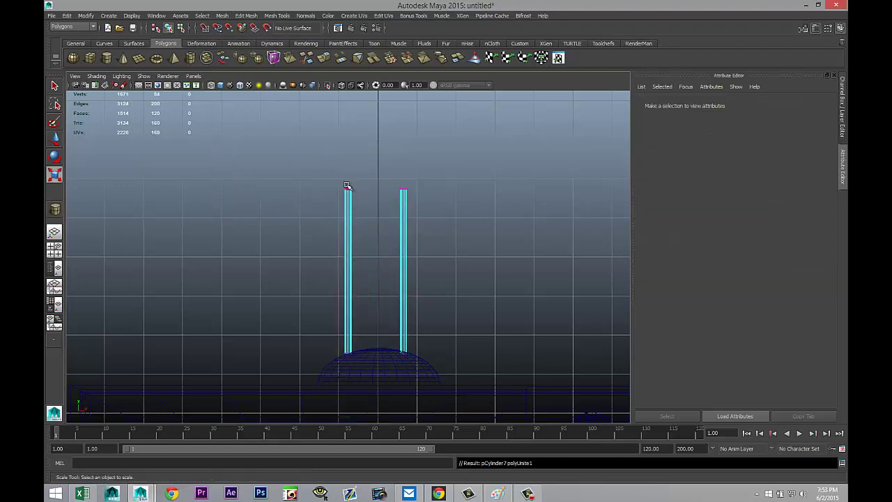
left_click_drag(295, 165, 454, 223)
scroll(448, 279, "down", 4)
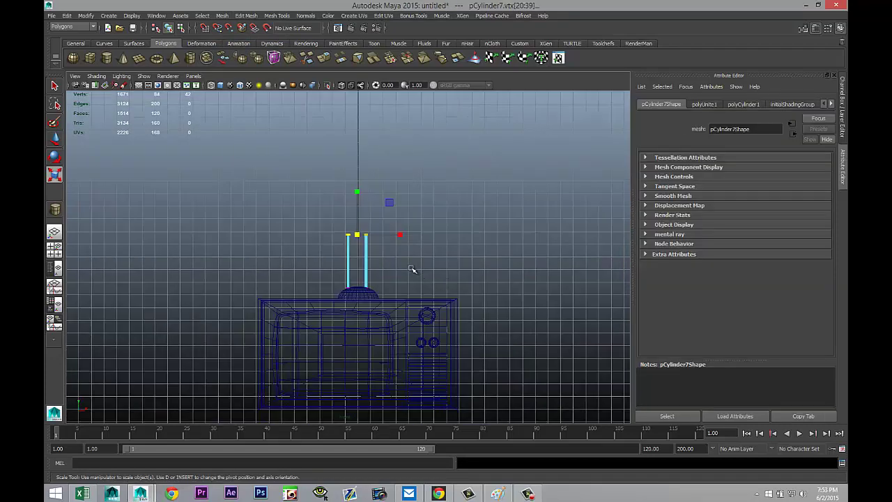
left_click_drag(400, 235, 494, 240)
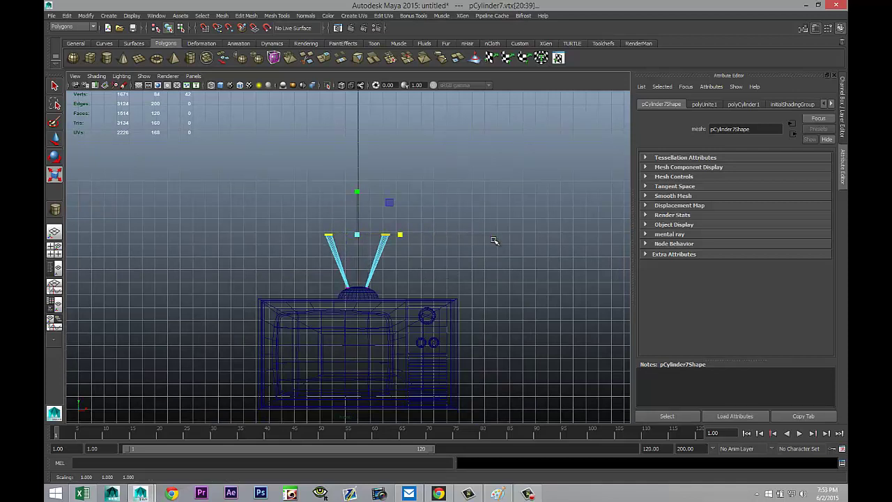
key("ctrl+z")
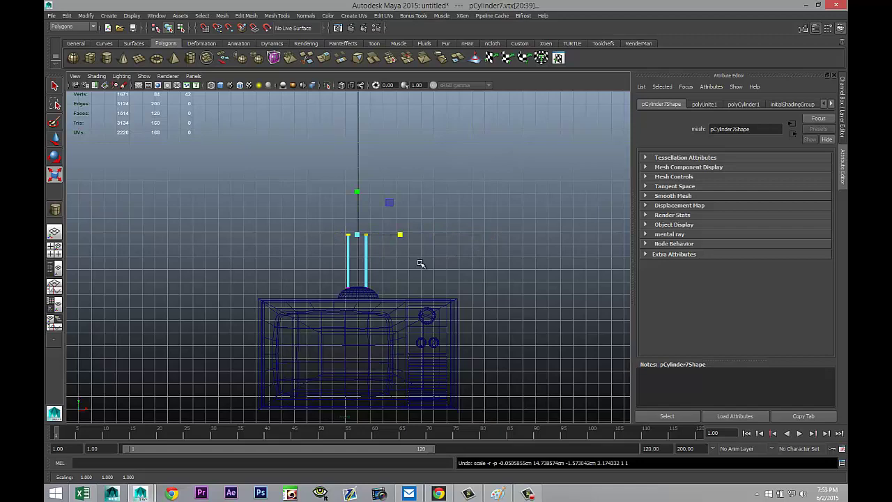
Return to object selection and separate the combined antenna mesh into individual cylinders
scroll(420, 265, "up", 6)
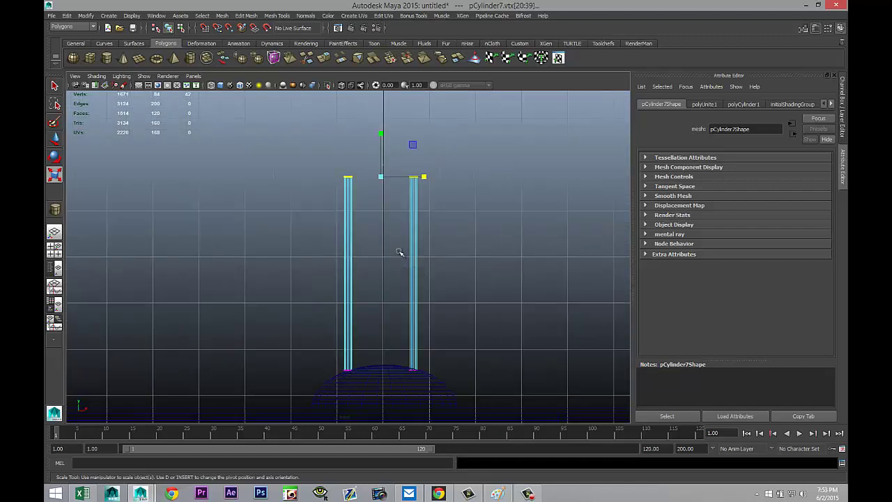
left_click(350, 167)
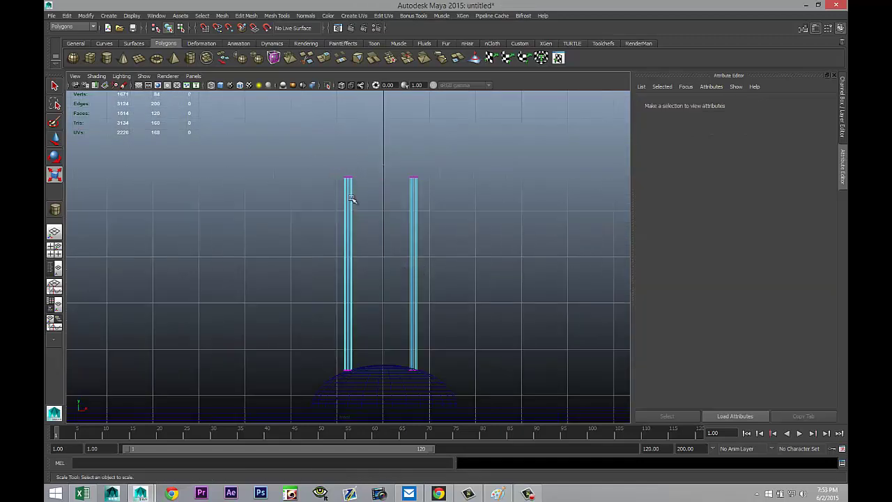
right_click_drag(347, 212, 346, 205)
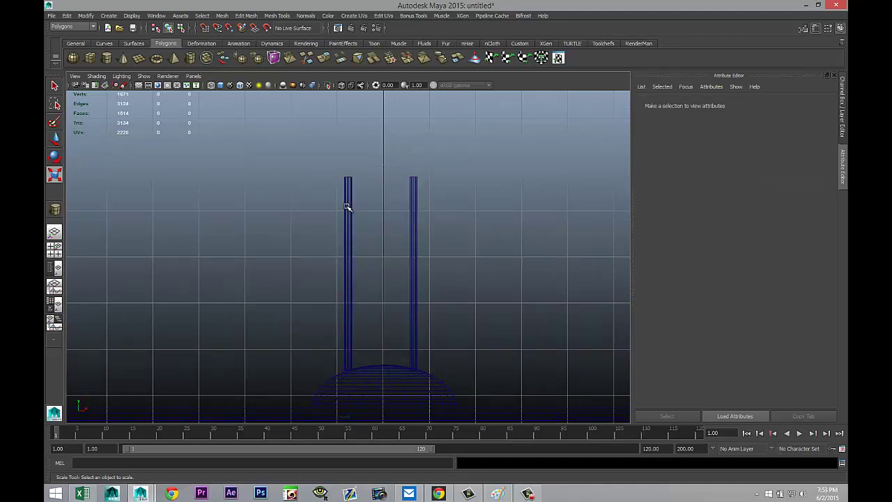
left_click(347, 207)
left_click(221, 15)
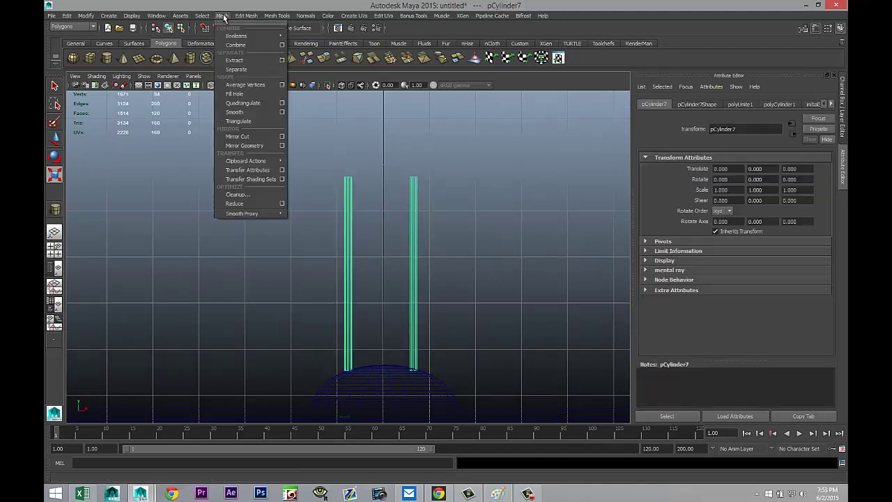
left_click(237, 70)
Delete the left antenna cylinder
left_click(333, 199)
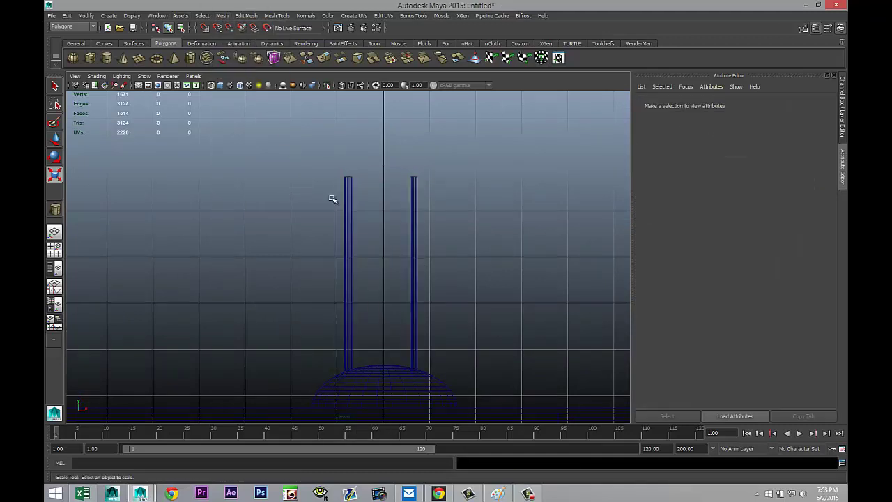
left_click(348, 209)
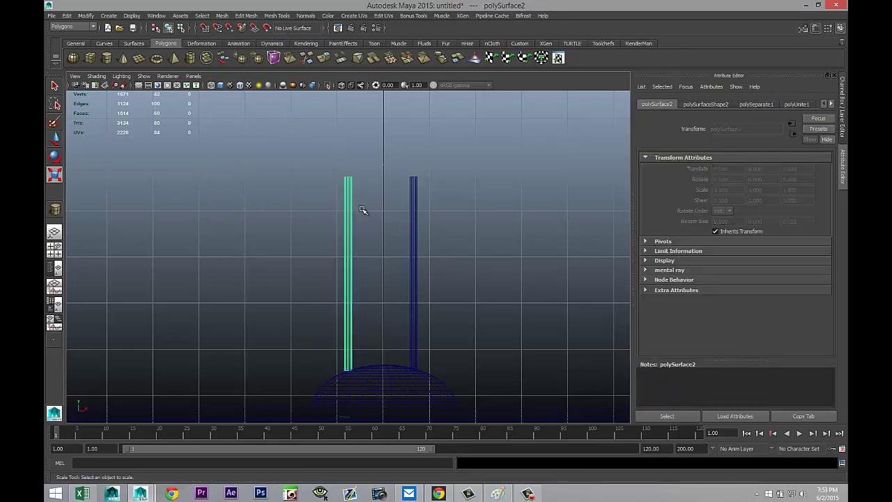
key("Delete")
Center the pivot of the remaining antenna cylinder for rotation
left_click(414, 243)
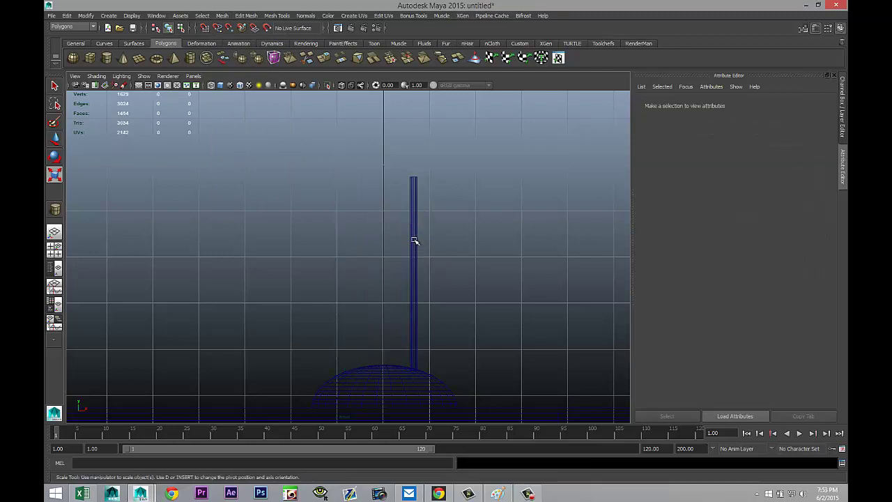
key("e")
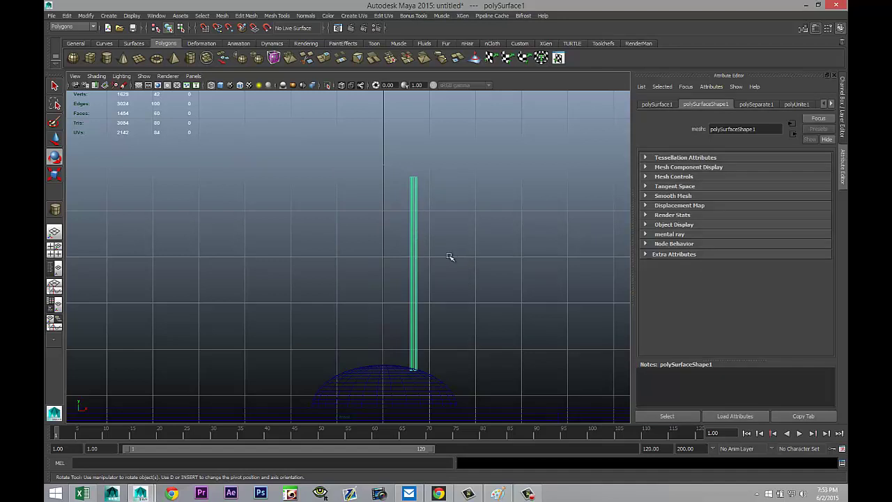
left_click(86, 16)
left_click(123, 108)
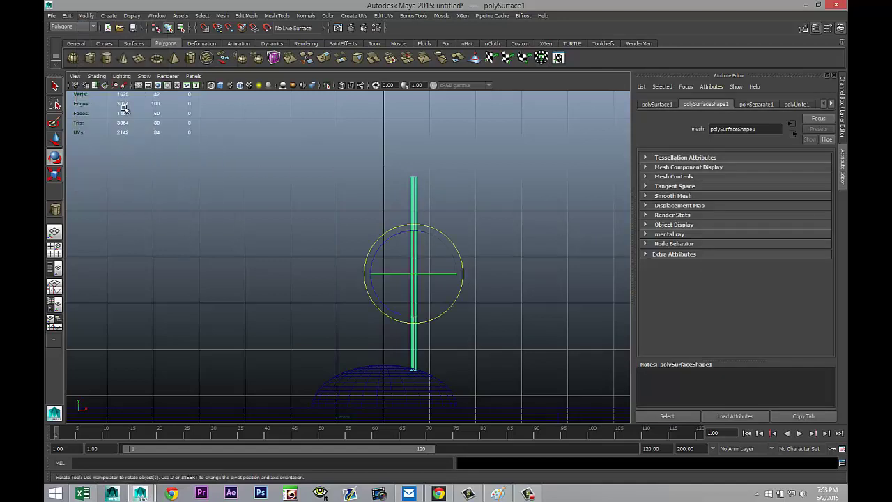
Tilt the antenna cylinder outward, trying a Z rotation of -45 degrees before setting it to -30
left_click_drag(394, 230, 482, 218)
left_click(662, 106)
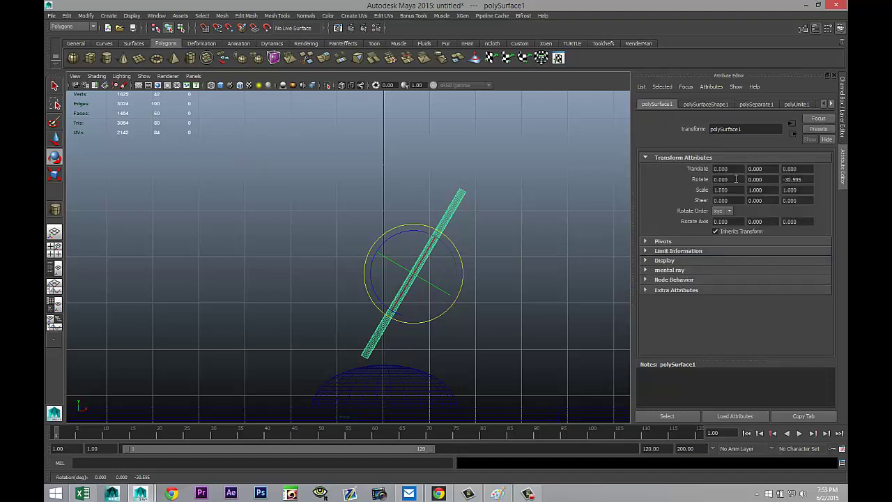
left_click(803, 180)
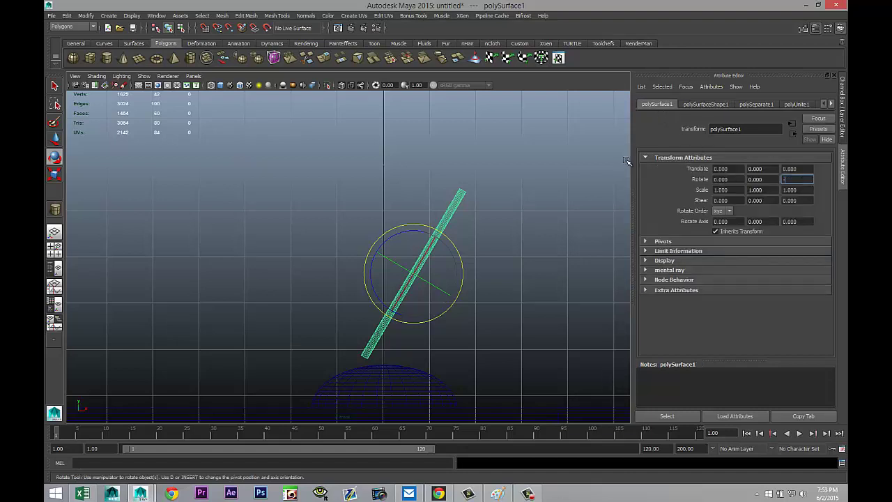
type("-45")
key("Return")
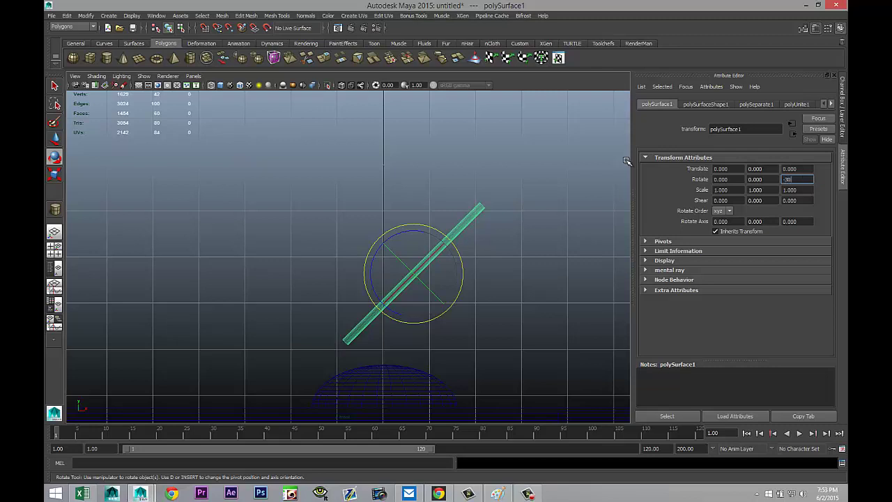
key("Return")
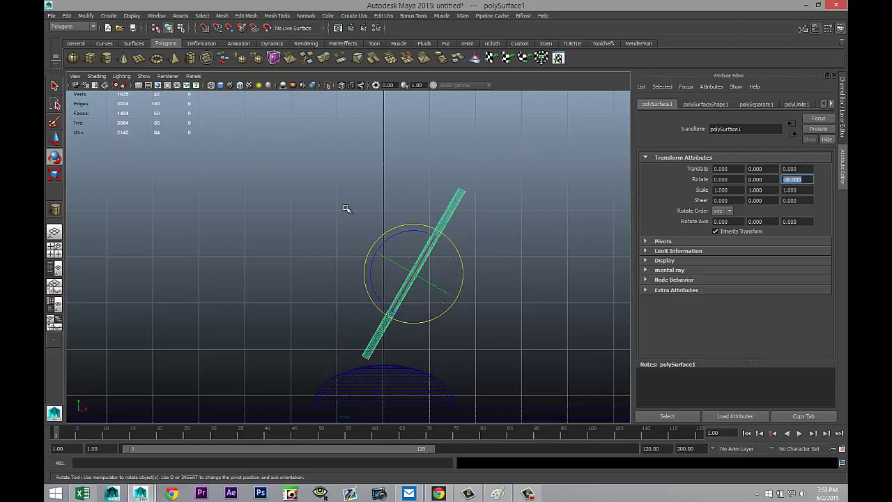
Scale the tilted antenna cylinder down uniformly to about 0.53
left_click(508, 251)
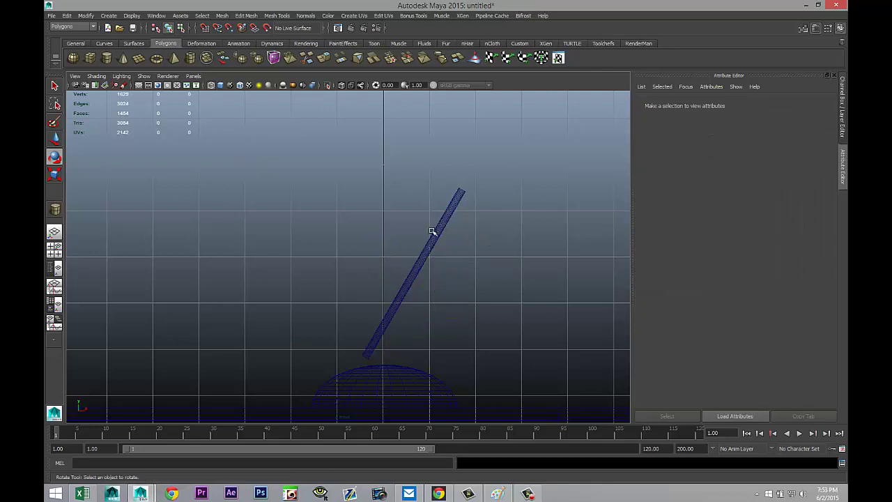
left_click(434, 232)
key("r")
left_click_drag(414, 274, 367, 263)
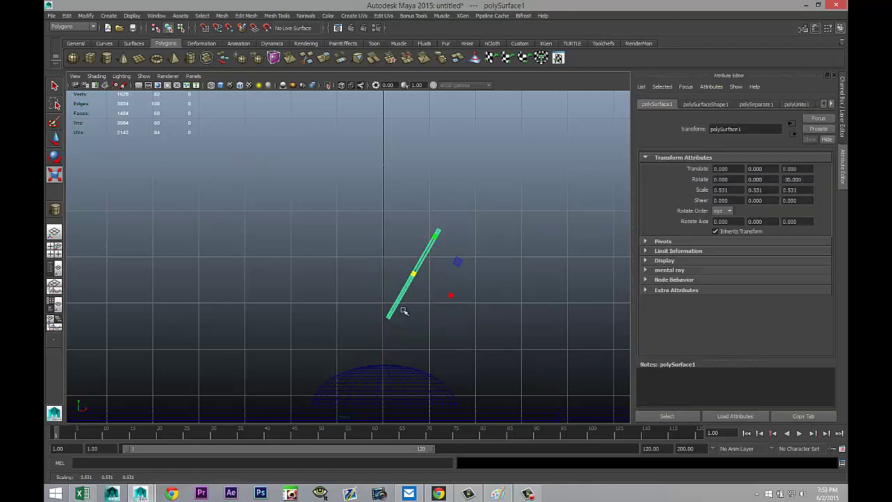
Move the tilted antenna down onto the dome's edge, at about X 0.924 and Y -1.278
key("w")
left_click_drag(414, 230, 420, 280)
left_click_drag(465, 325, 507, 325)
left_click_drag(458, 276, 460, 286)
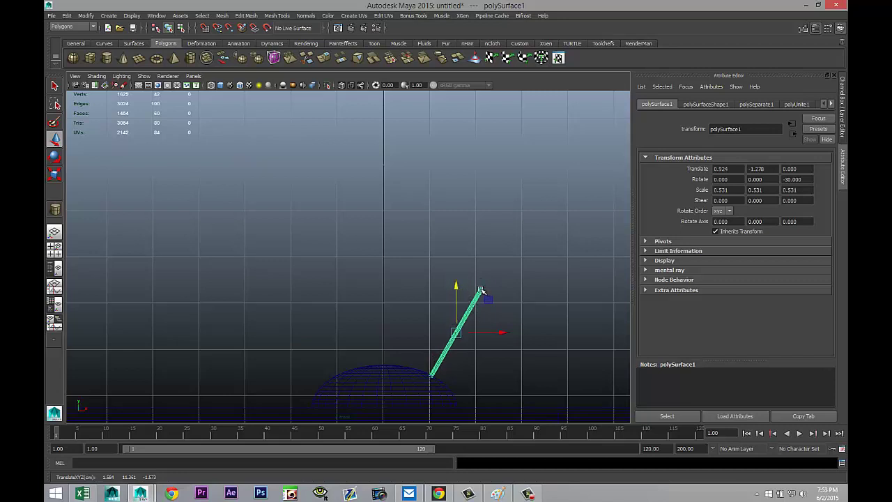
Lengthen the antenna by moving the vertices at its upper end up and outward, keeping its base on the dome
right_click_drag(480, 289, 437, 285)
left_click_drag(459, 277, 589, 162)
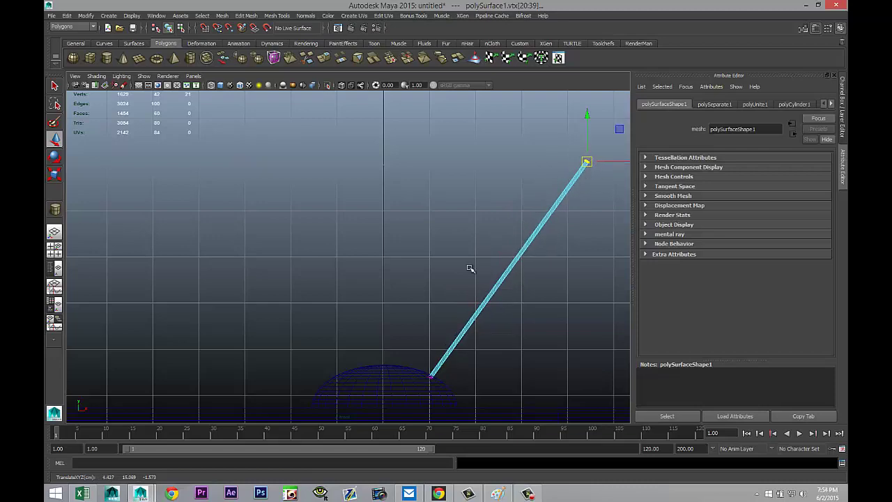
scroll(470, 267, "down", 8)
scroll(470, 334, "up", 4)
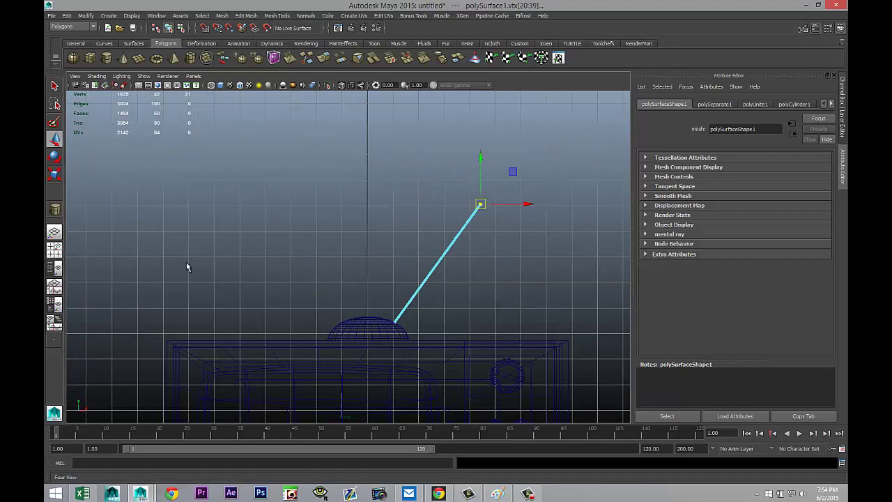
key("space")
key("space")
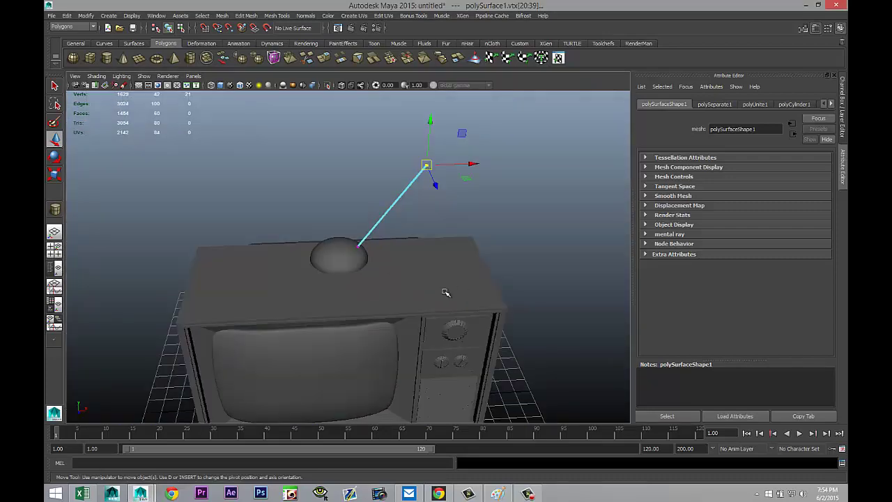
Select the lengthened antenna as a whole object and duplicate it in place
left_click_drag(447, 293, 391, 251, "alt")
left_click(364, 237)
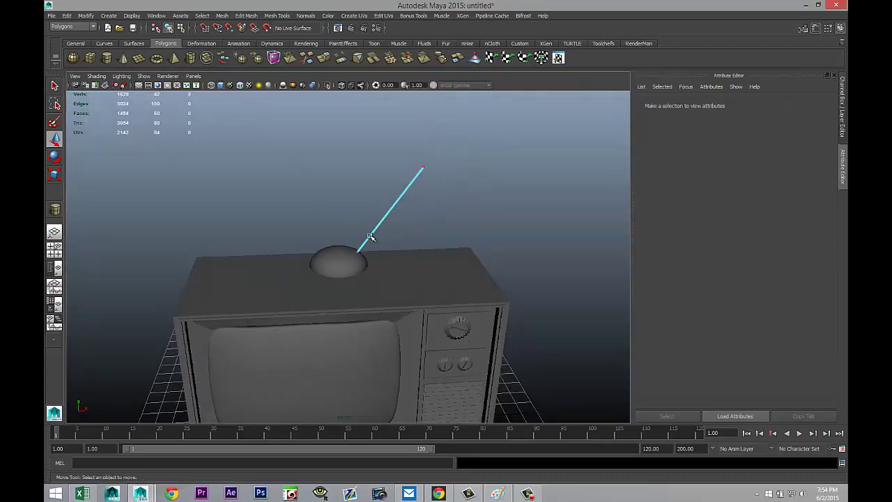
right_click_drag(371, 237, 394, 230)
left_click(374, 232)
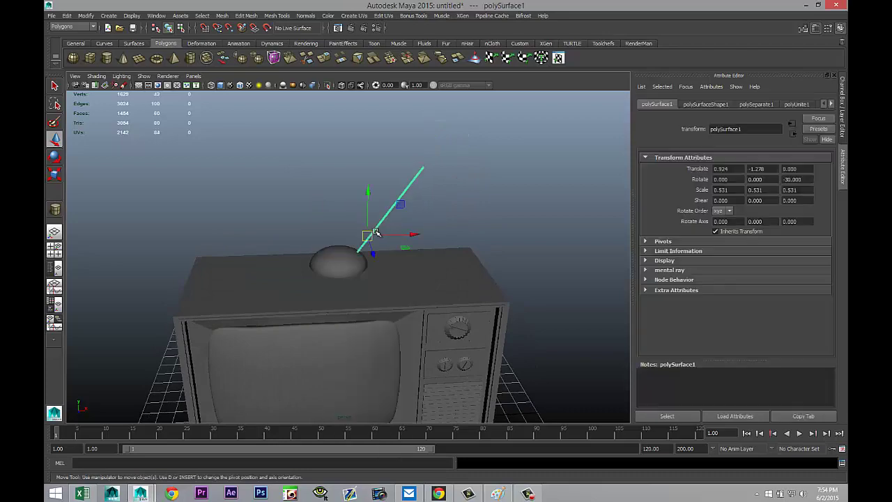
left_click(54, 251)
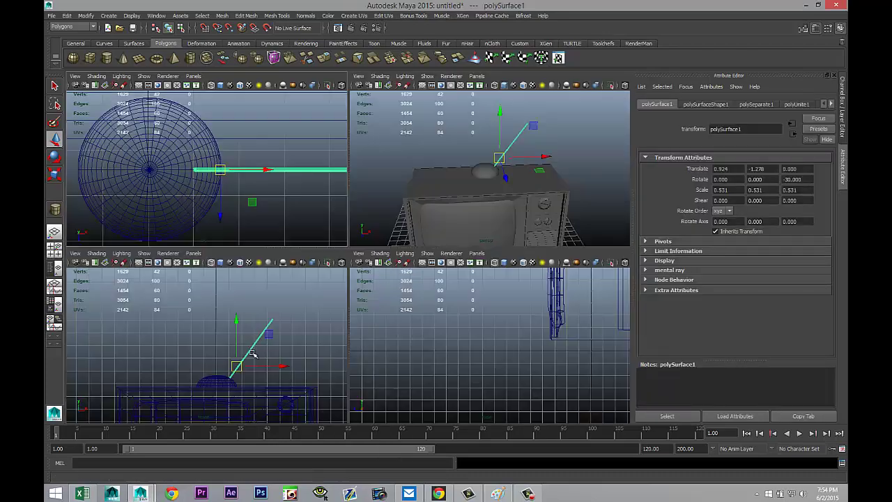
key("space")
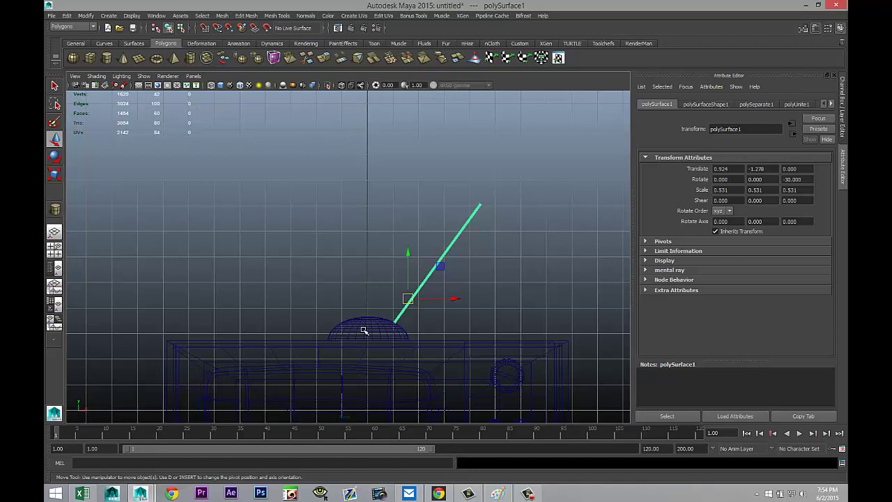
key("ctrl+d")
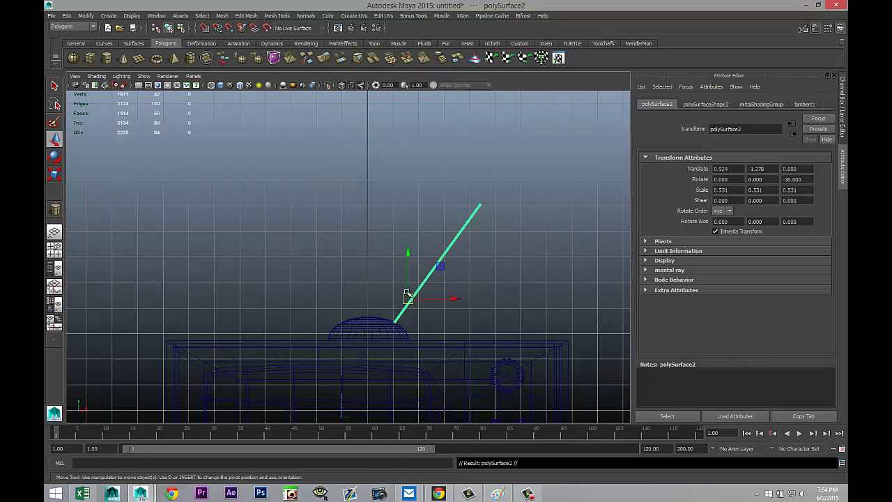
Move the duplicate to the antenna's upper end and scale it uniformly to about 0.347, forming a thinner tip section
left_click_drag(408, 298, 485, 194)
key("r")
key("w")
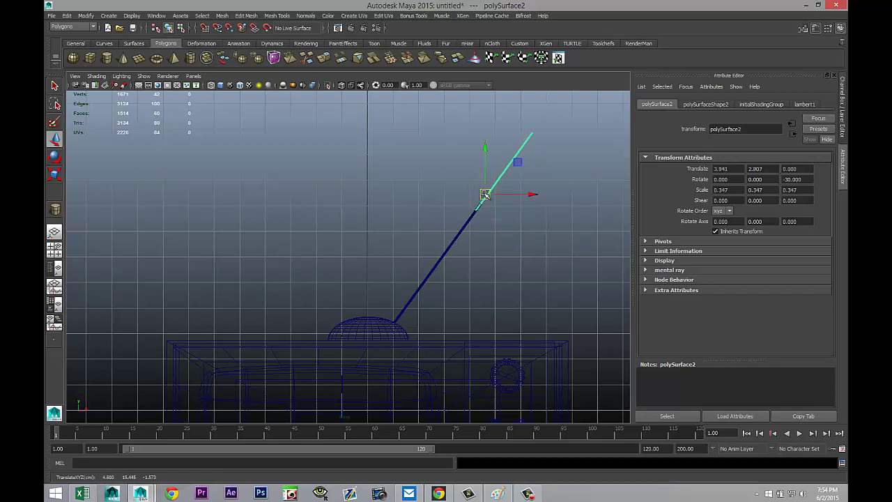
left_click(54, 250)
key("space")
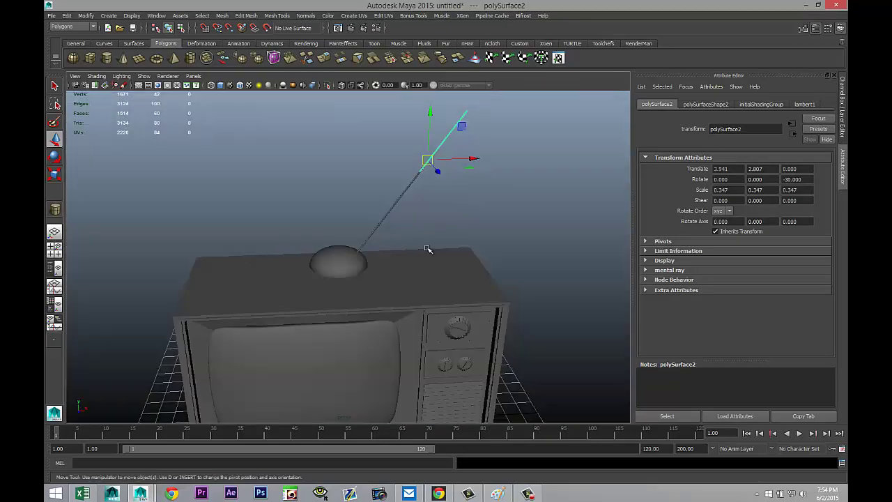
left_click_drag(441, 262, 428, 274, "alt")
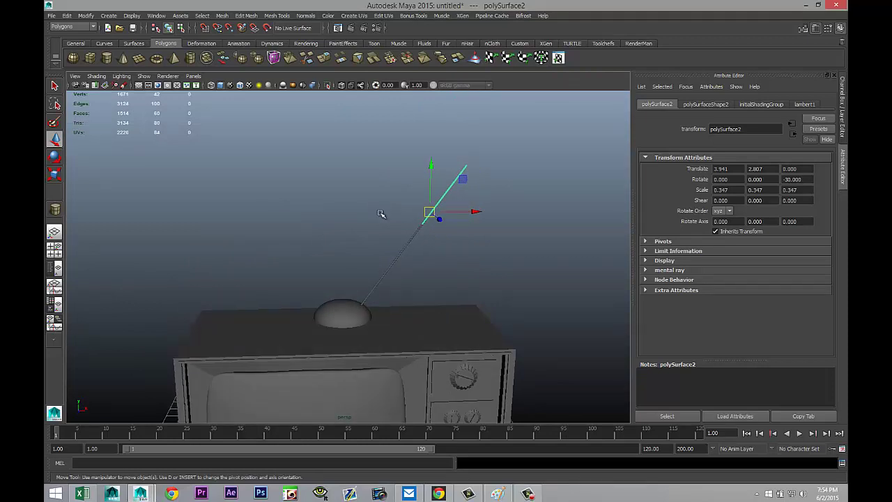
left_click_drag(372, 207, 427, 260)
left_click_drag(494, 269, 481, 317, "alt")
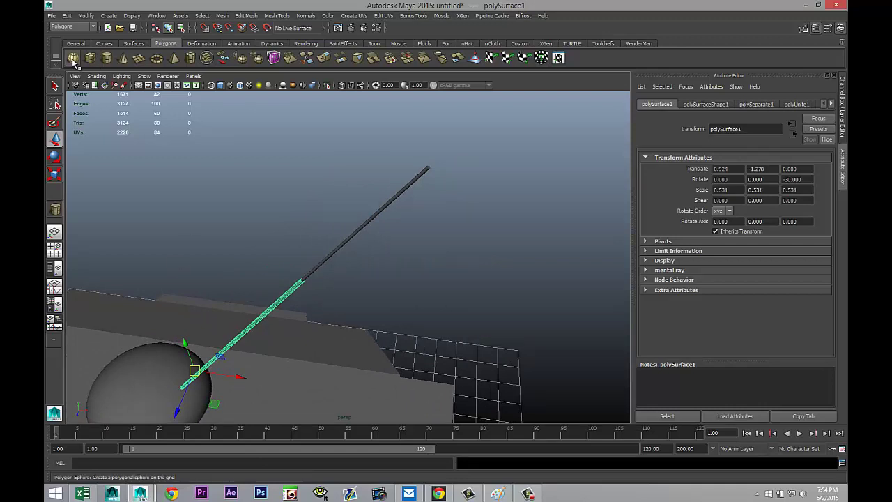
Create a small polygon sphere on the grid and move it above the antenna tip, at about X 6.489 and Y 18.090
left_click(73, 58)
left_click(490, 355)
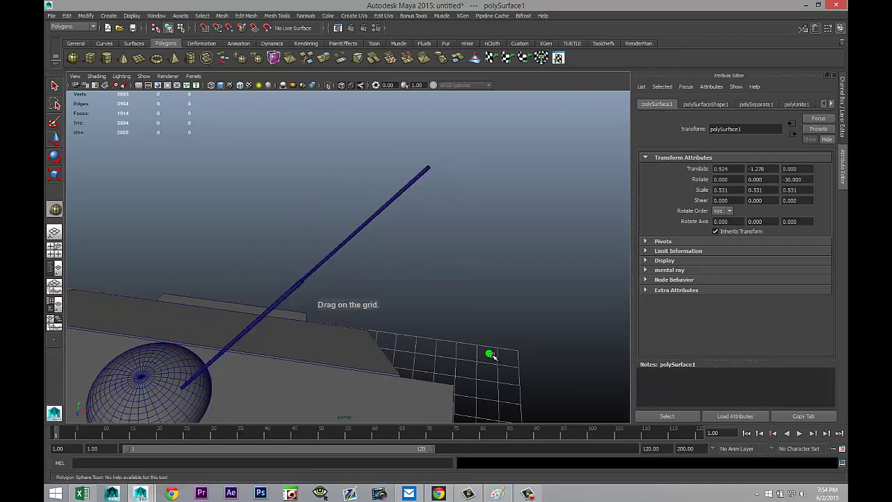
key("w")
left_click_drag(513, 309, 536, 89)
key("space")
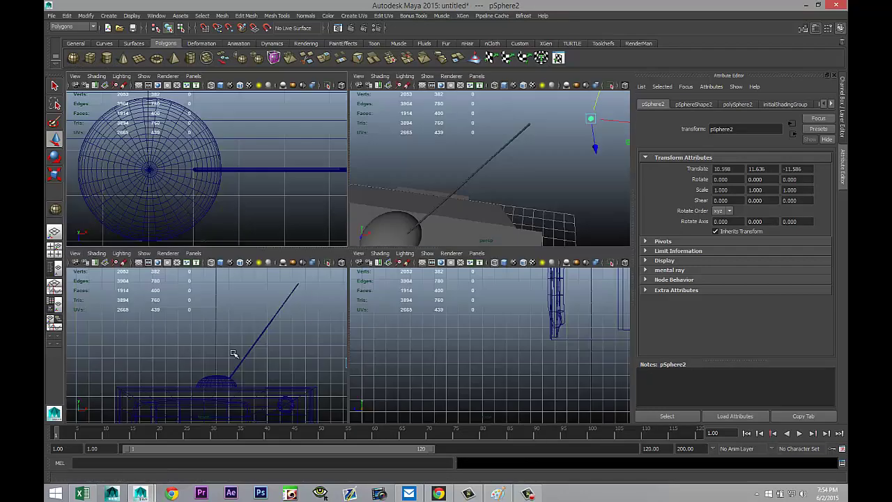
key("space")
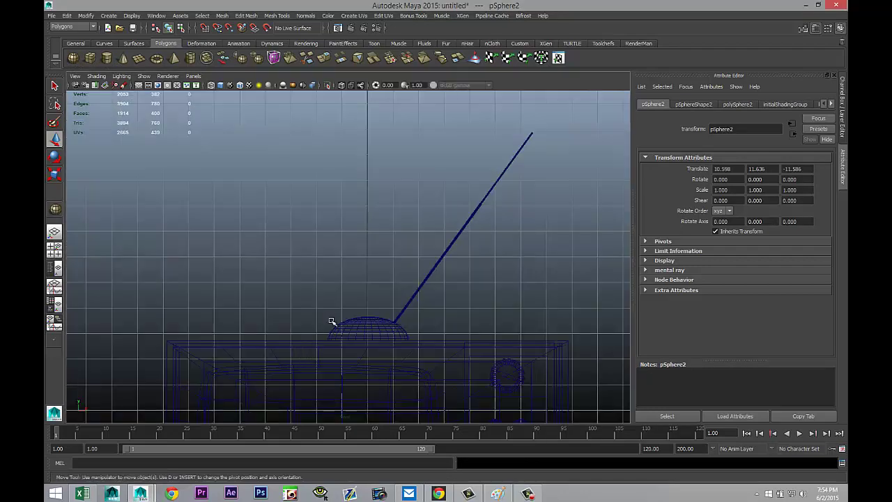
scroll(332, 321, "down", 3)
left_click_drag(524, 251, 510, 142)
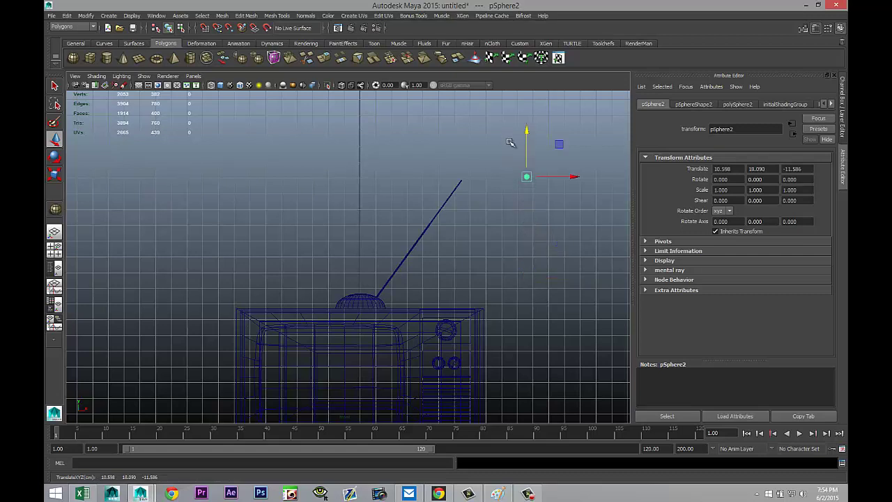
left_click_drag(572, 175, 507, 180)
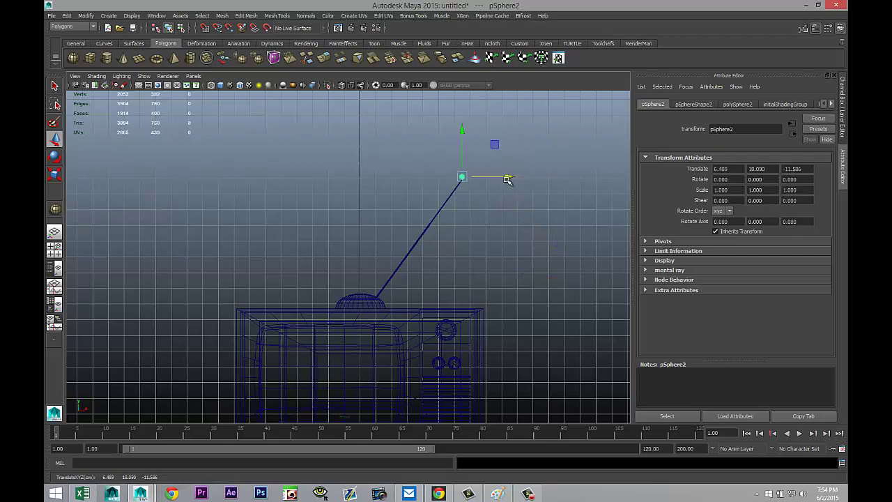
Flatten the sphere to a Y scale of about 0.344 and tilt it to a Z rotation of about -38.4 degrees
key("f")
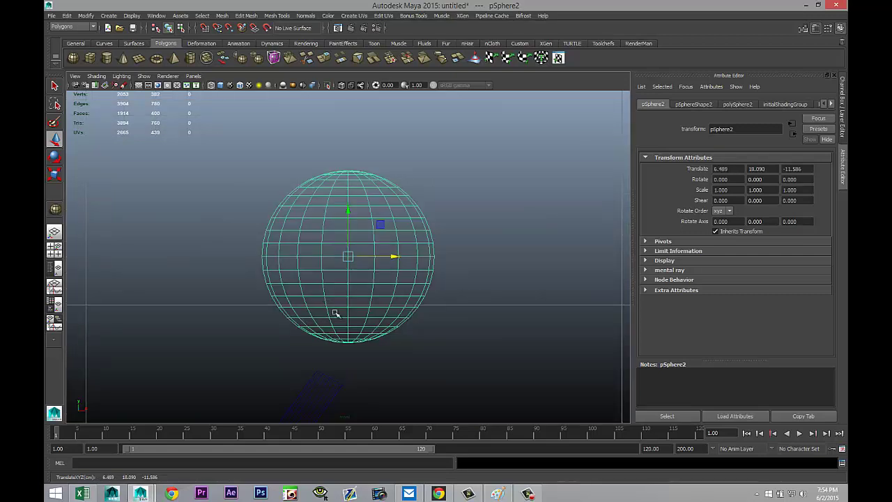
key("r")
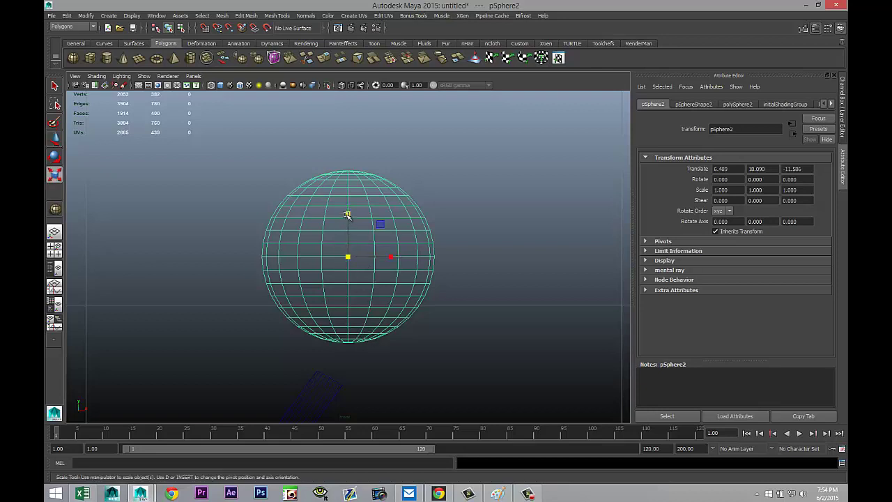
left_click_drag(348, 215, 352, 264)
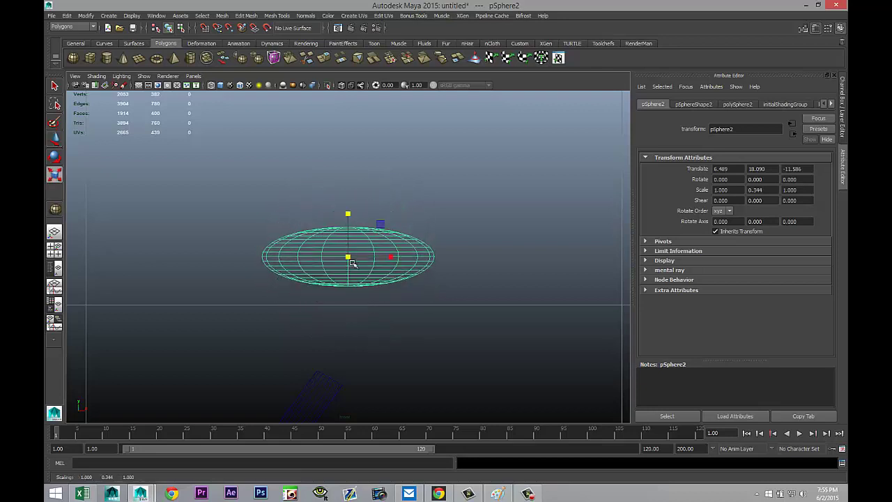
key("e")
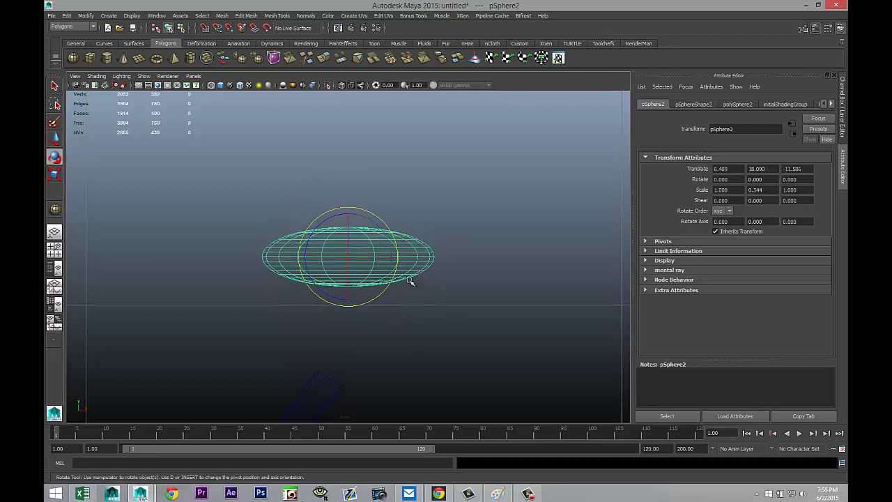
left_click(374, 301)
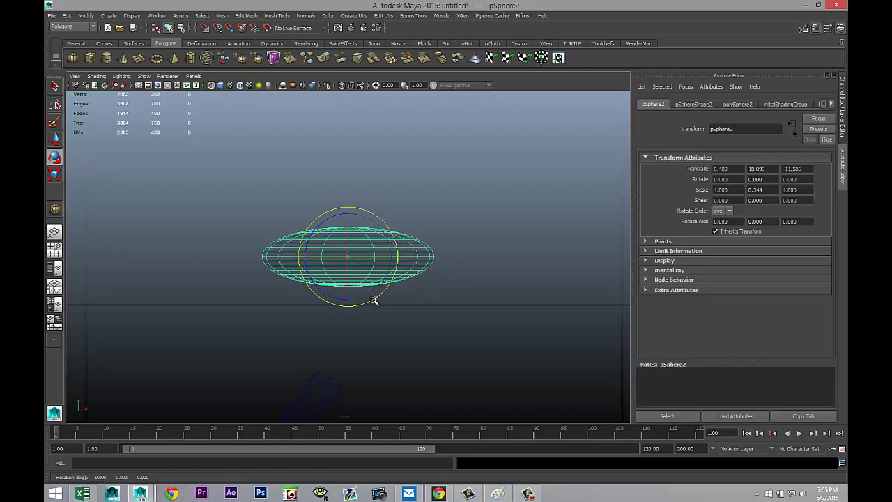
left_click_drag(374, 302, 348, 321)
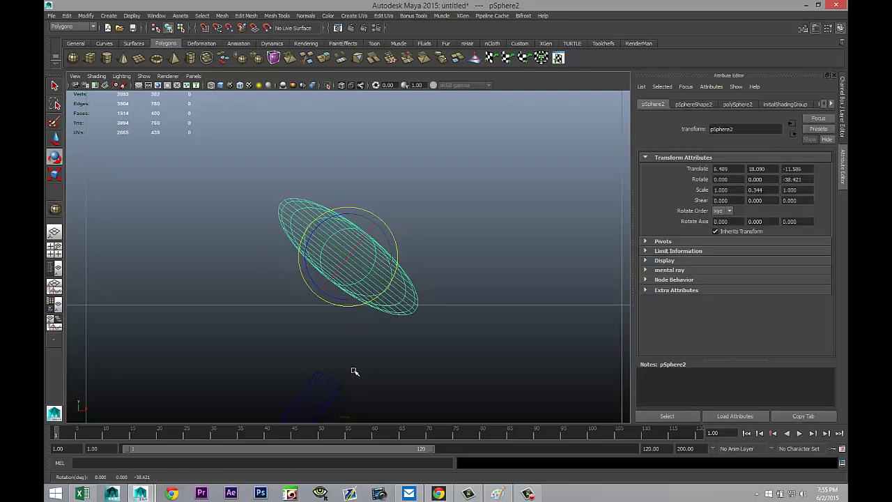
Position the flattened sphere at the end of the antenna tip, at about X 6.499 and Y 17.917
key("w")
left_click_drag(348, 256, 345, 364)
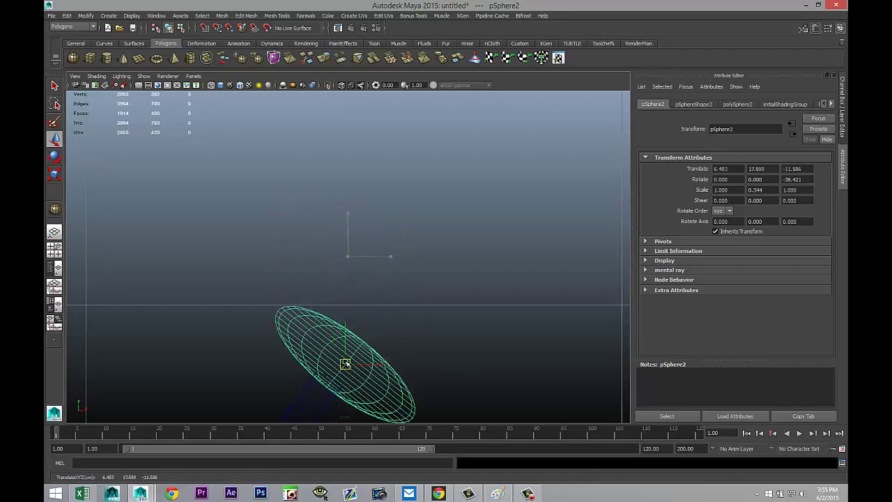
key("ctrl+z")
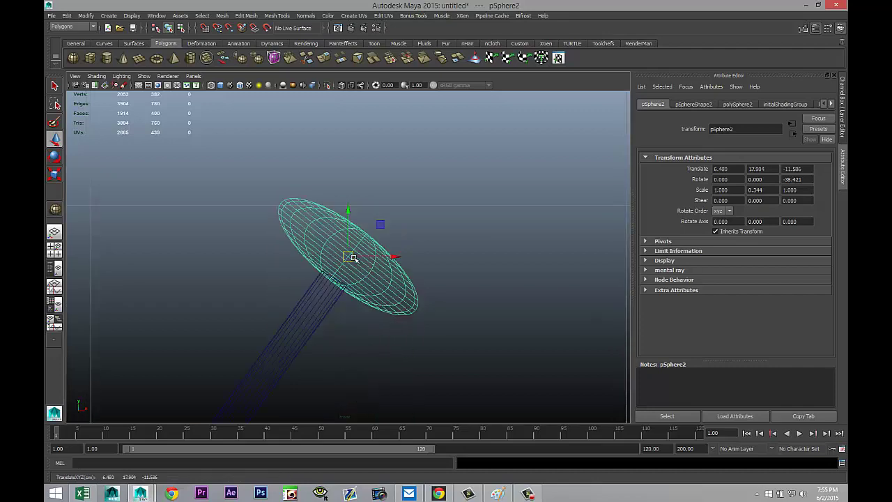
left_click_drag(352, 257, 358, 252)
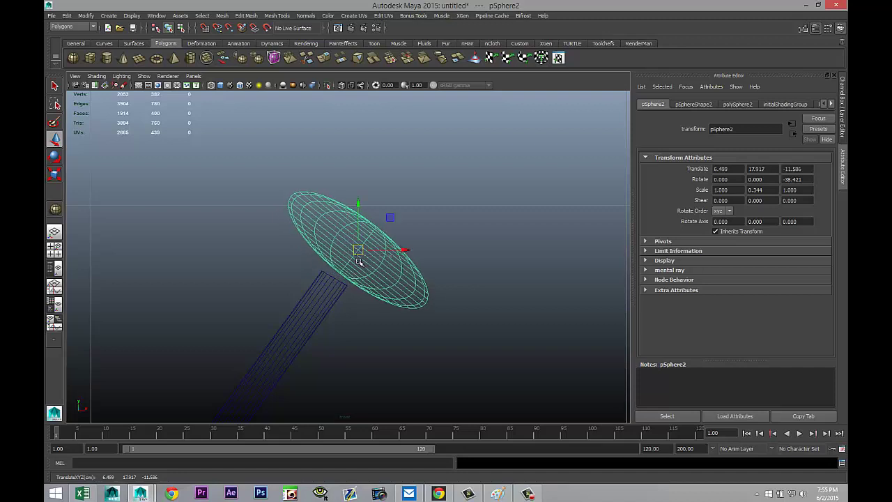
Rotate the end vertices of the antenna's upper section to match the flattened sphere's tilt and move them against it
left_click(325, 293)
right_click_drag(321, 289, 309, 276)
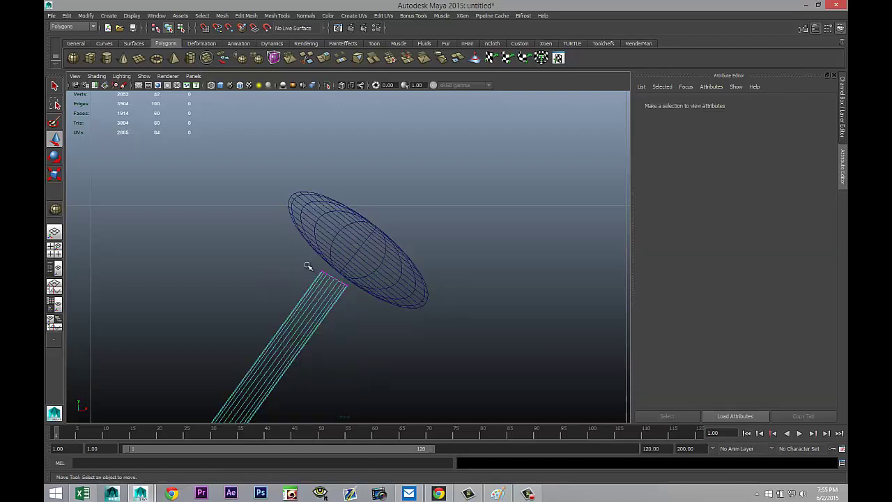
left_click_drag(308, 266, 376, 325)
key("e")
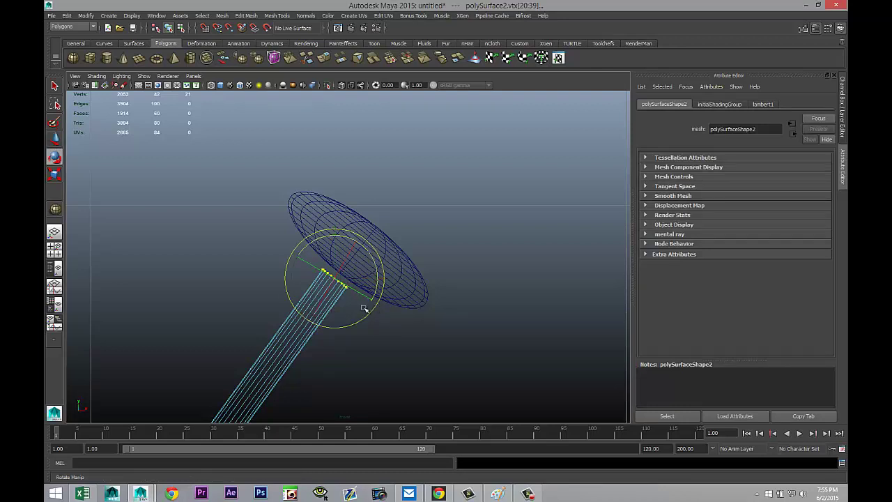
key("w")
left_click_drag(336, 278, 345, 282)
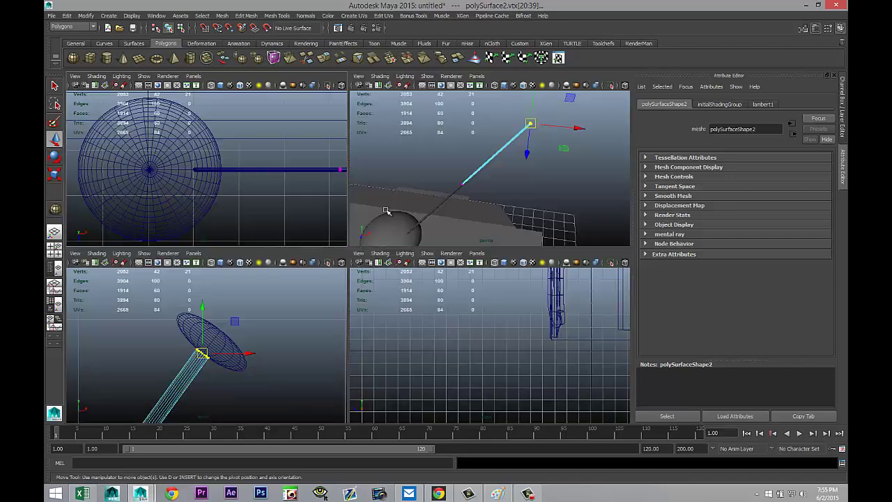
Scale the flattened sphere uniformly to about 0.405 in X and Z and seat it on the antenna tip, at about X 6.478, Y 17.889
left_click(55, 249)
key("space")
key("f")
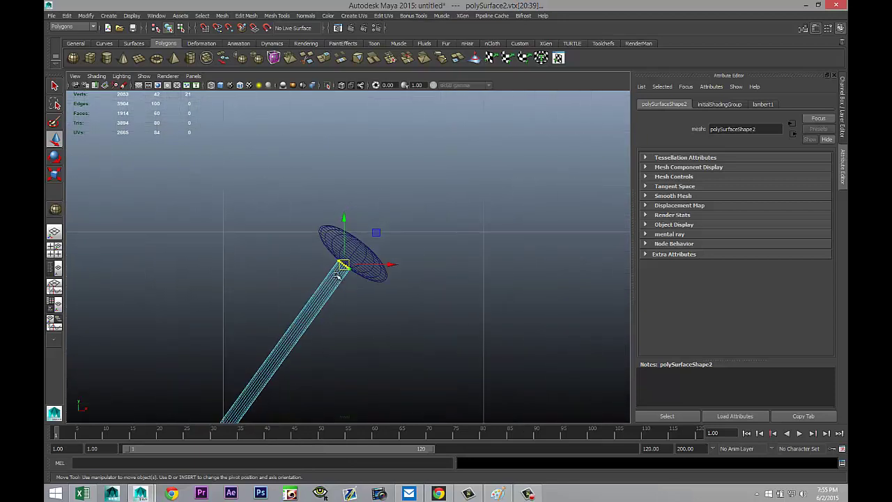
left_click(364, 250)
key("r")
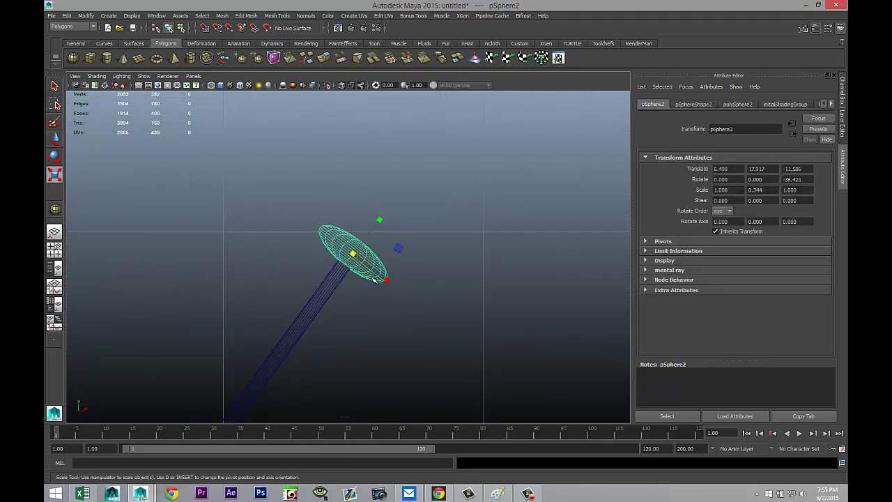
mouse_move(354, 257)
left_mouse_down()
mouse_move(312, 238)
mouse_move(346, 258)
left_mouse_up()
key("w")
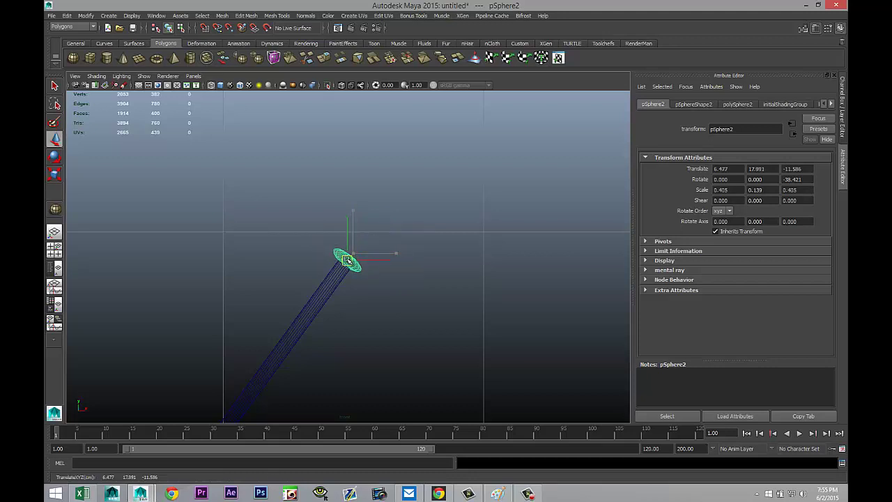
left_click(54, 249)
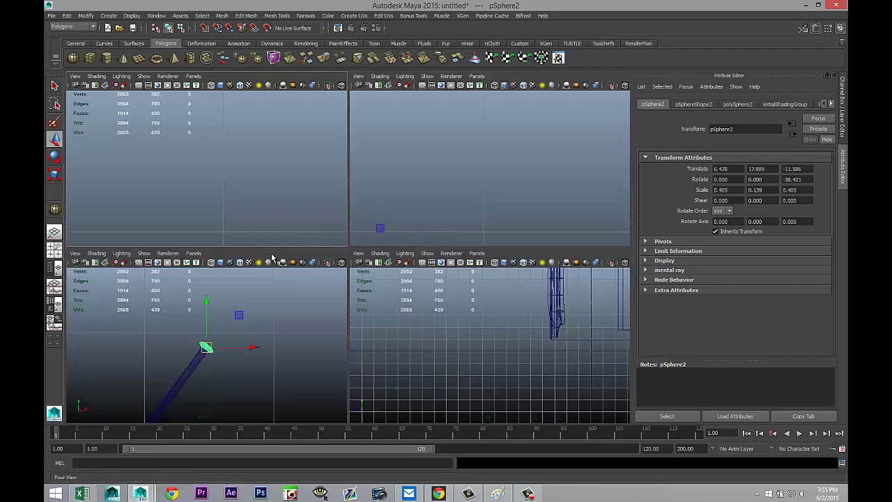
key("space")
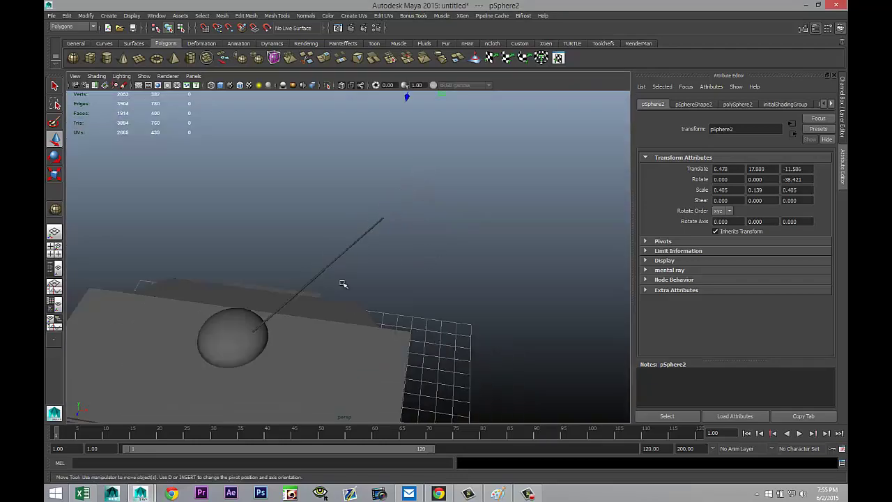
Move the flattened sphere along Z onto the antenna tip, to a Z translation of about -1.571
left_click(55, 248)
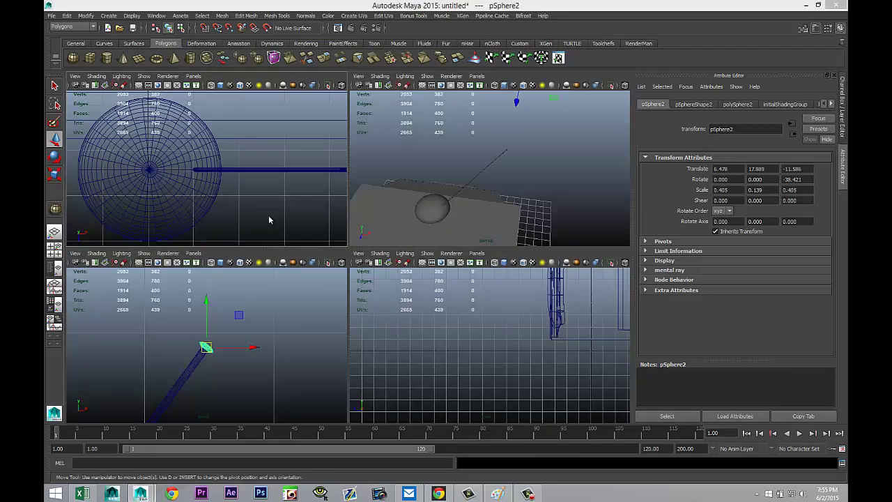
key("space")
scroll(293, 213, "down", 8)
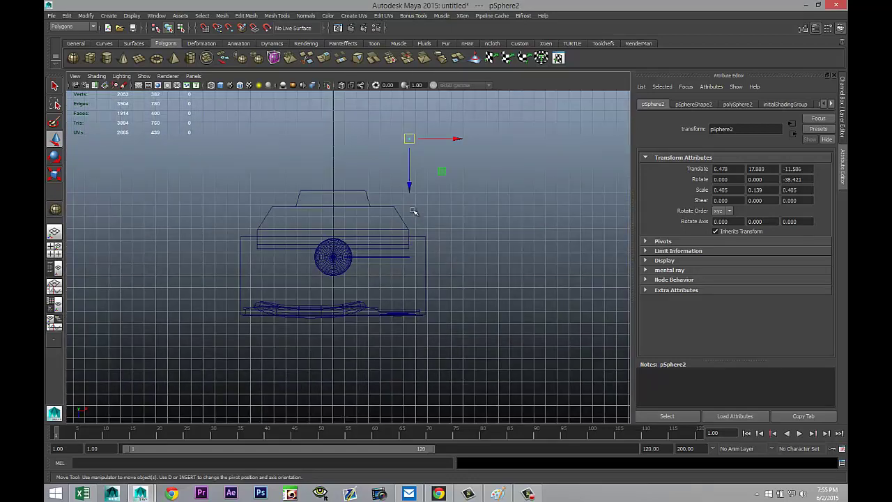
left_click_drag(410, 186, 420, 306)
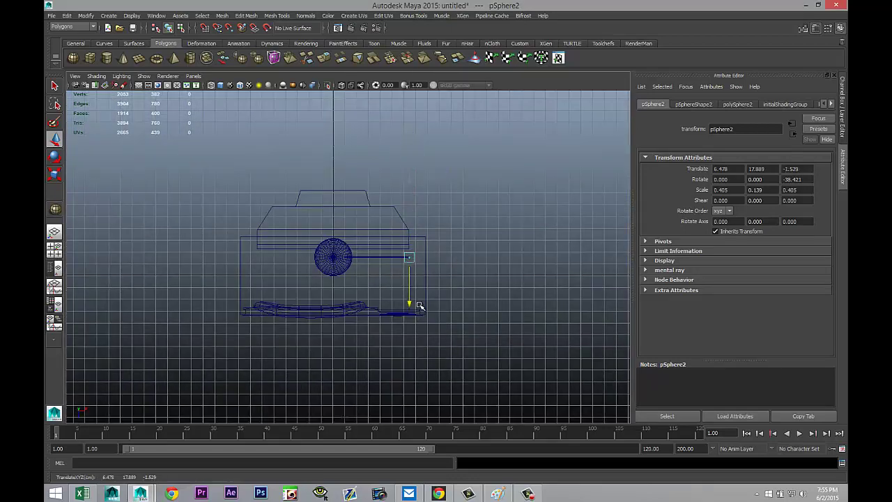
key("f")
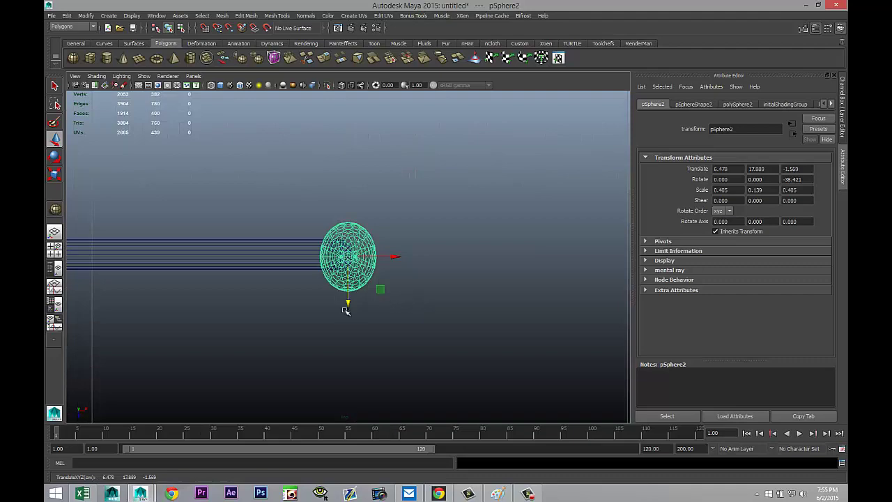
left_click_drag(349, 304, 348, 301)
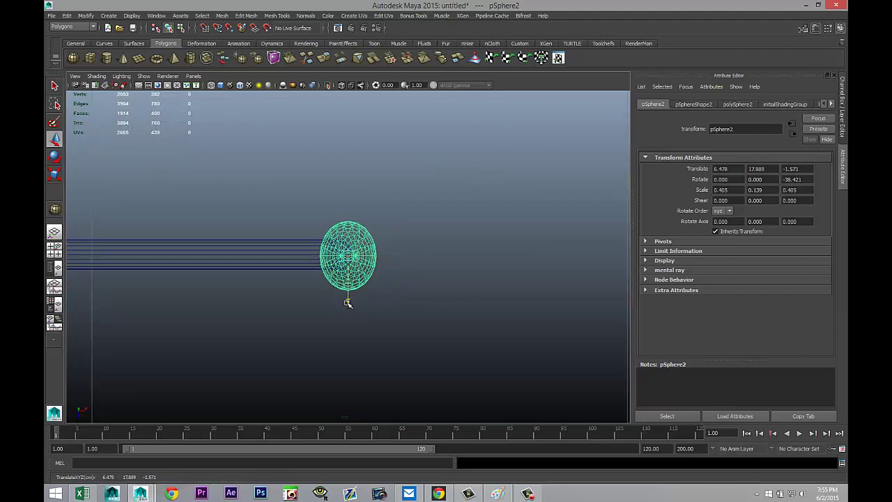
Combine the two antenna sections and the tip sphere into one mesh and center its pivot
left_click(54, 251)
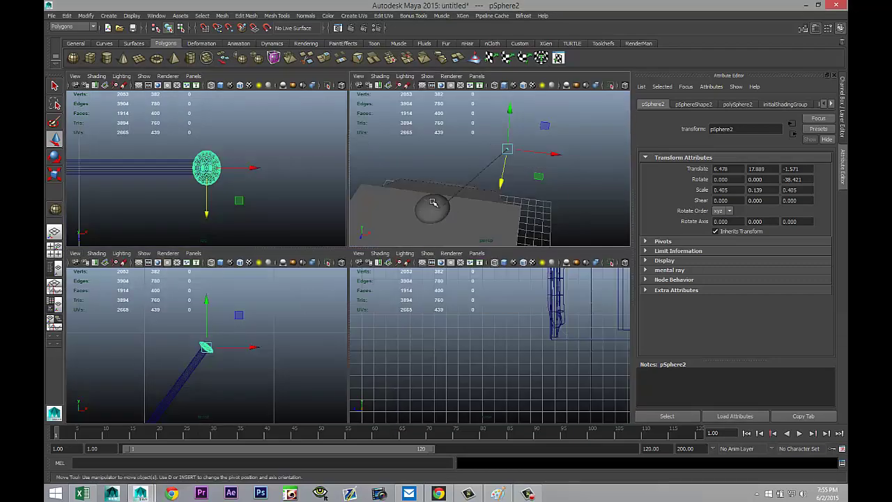
key("space")
left_click_drag(373, 293, 354, 311, "alt")
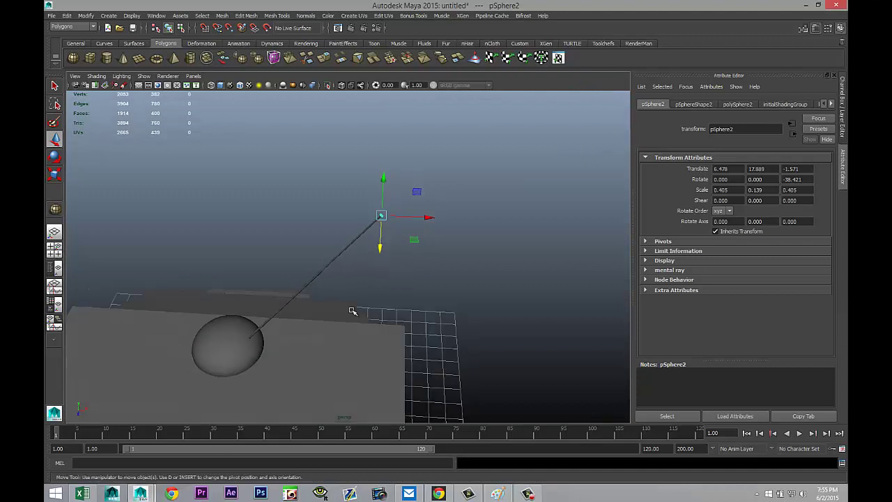
left_click(277, 315)
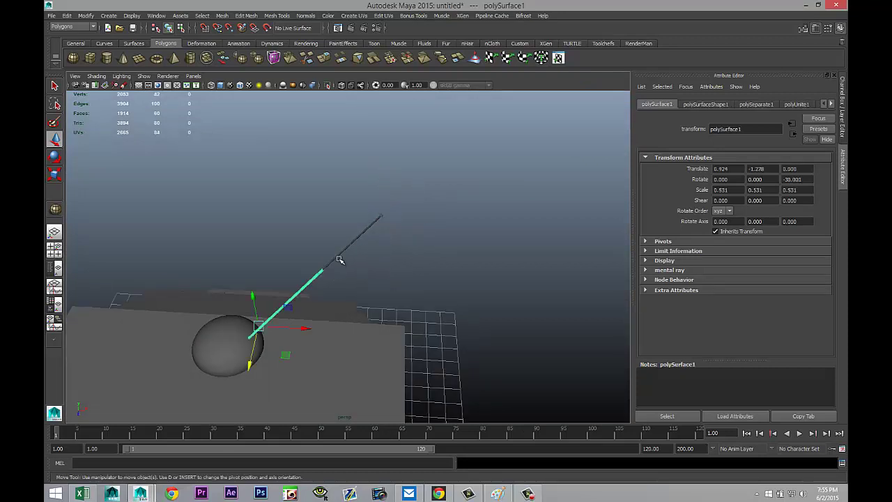
left_click(384, 219)
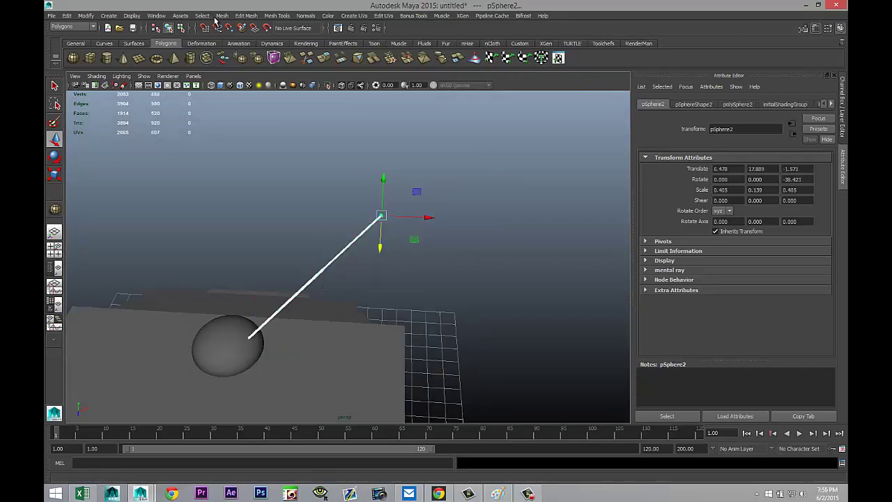
left_click(220, 16)
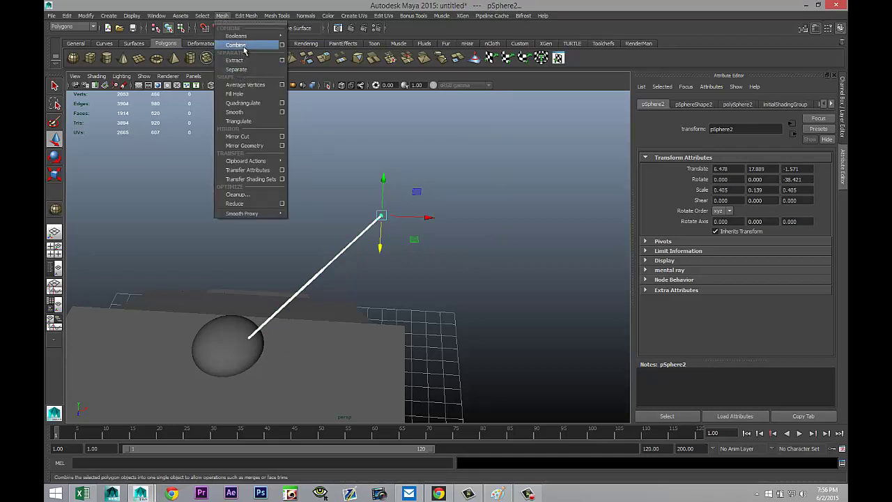
left_click(235, 44)
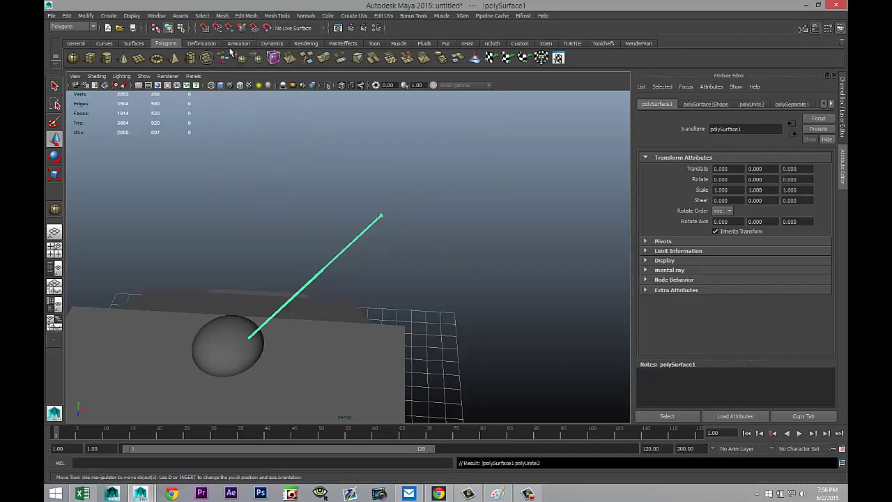
left_click(86, 16)
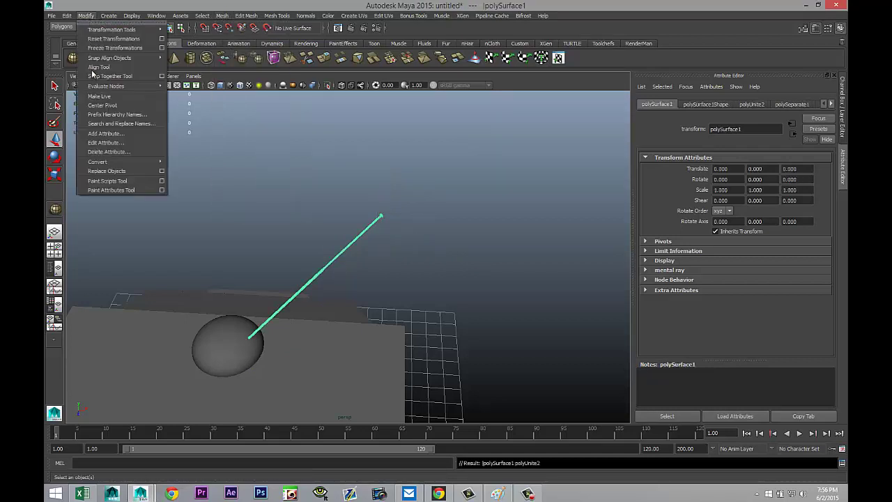
left_click(102, 105)
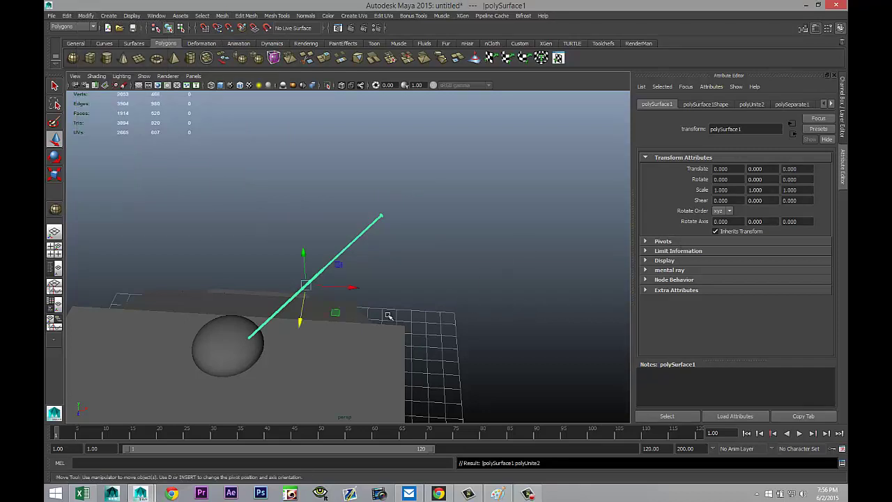
Duplicate the combined antenna and move the copy along X to about -4.805
mouse_move(311, 345)
left_mouse_down("alt")
mouse_move(328, 333)
mouse_move(298, 339)
left_mouse_up("alt")
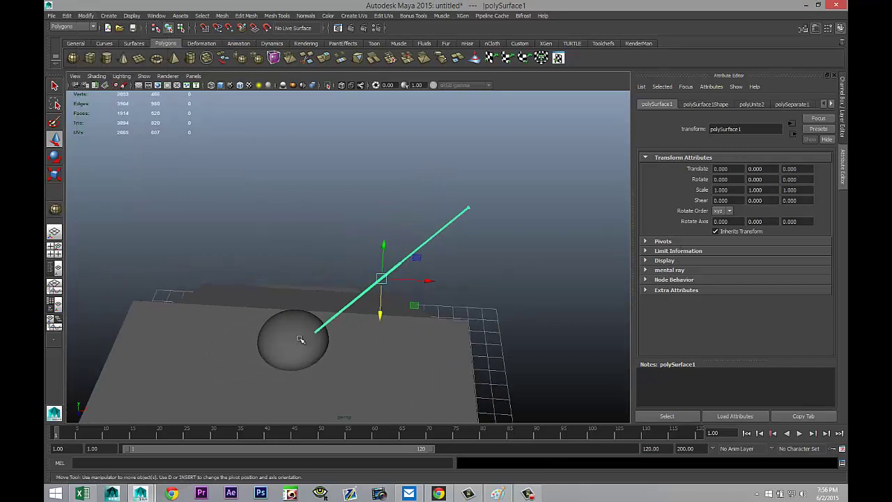
left_click(55, 248)
key("space")
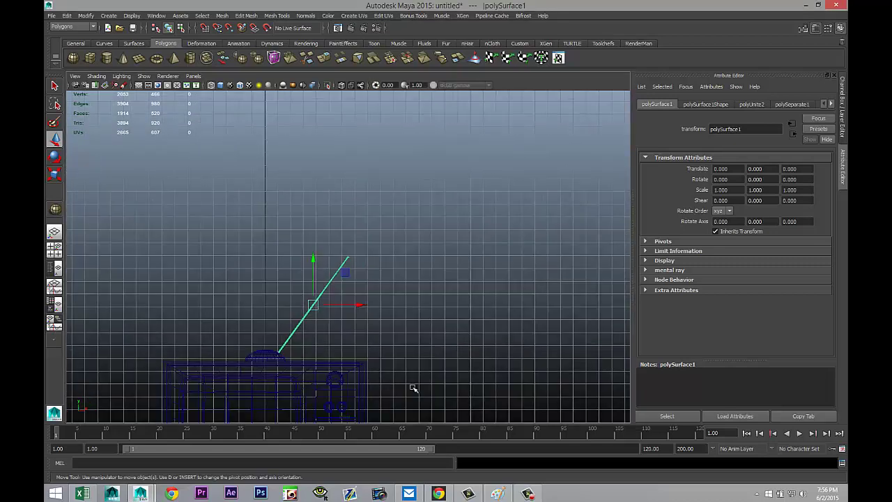
key("g")
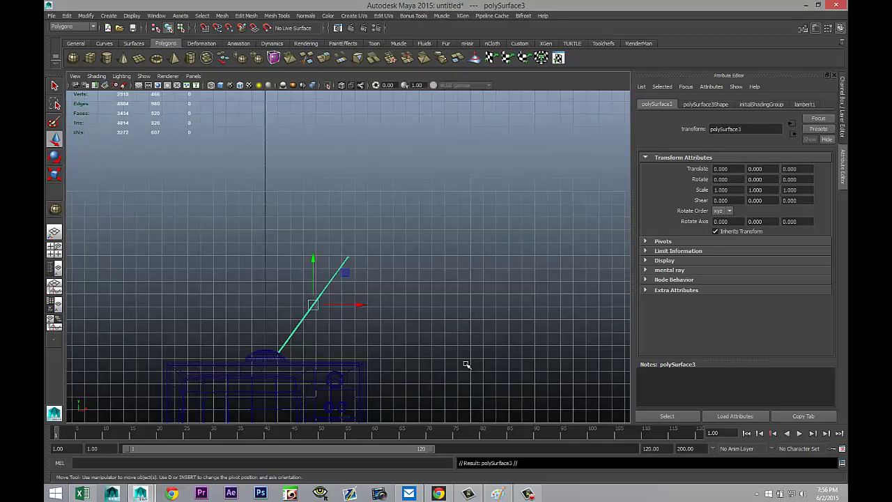
left_click_drag(358, 305, 294, 304)
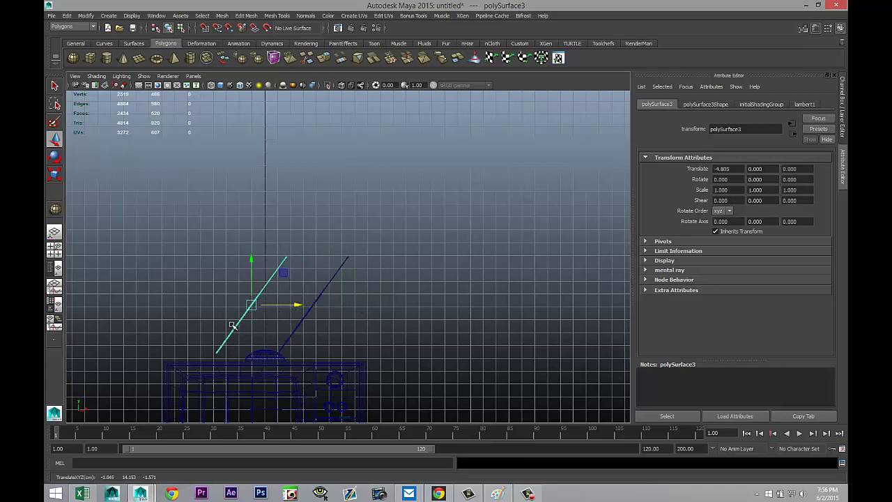
Rotate the antenna copy to lean the opposite way, setting its Z rotation to 60 degrees
key("e")
left_click_drag(207, 285, 237, 337)
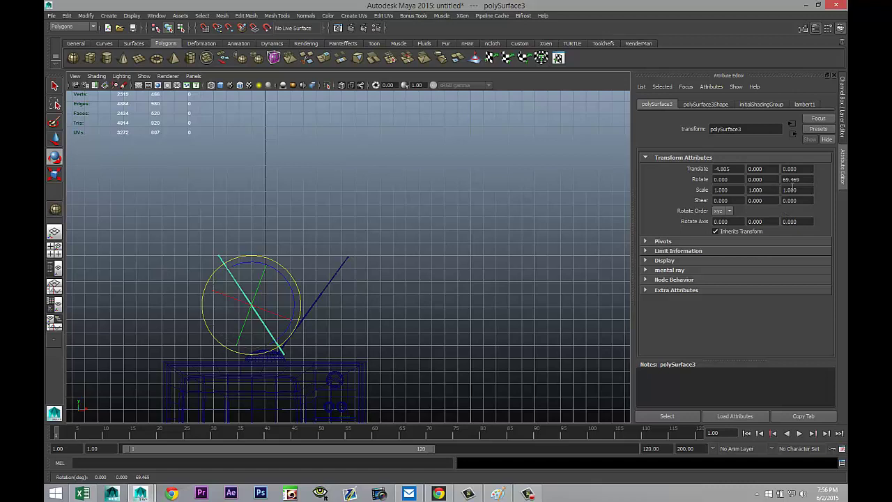
left_click(805, 180)
key("Return")
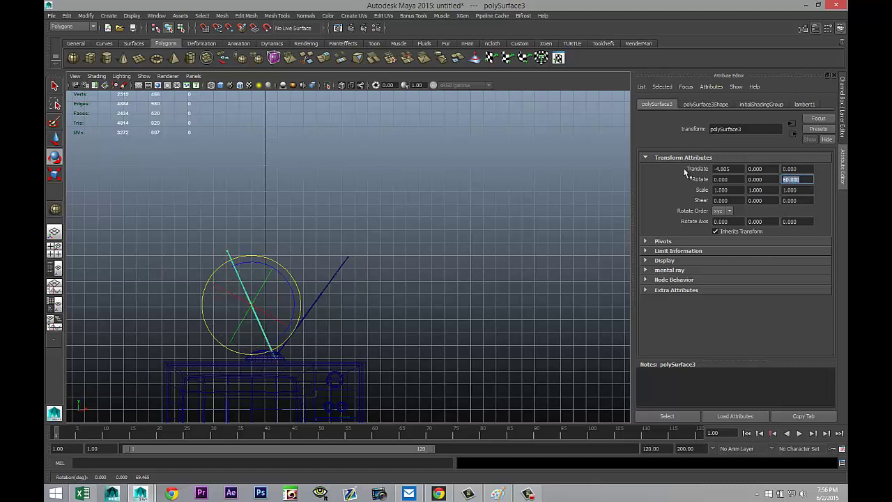
Rotate the antenna copy to about 77.3 degrees in Z and place it against the original antenna's tip, at about X 5.885, Y 0.261
left_click(325, 289)
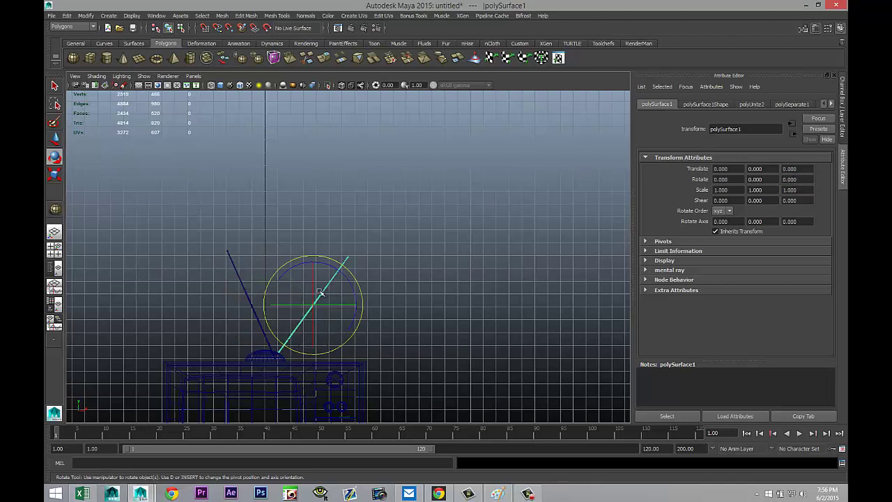
left_click(241, 286)
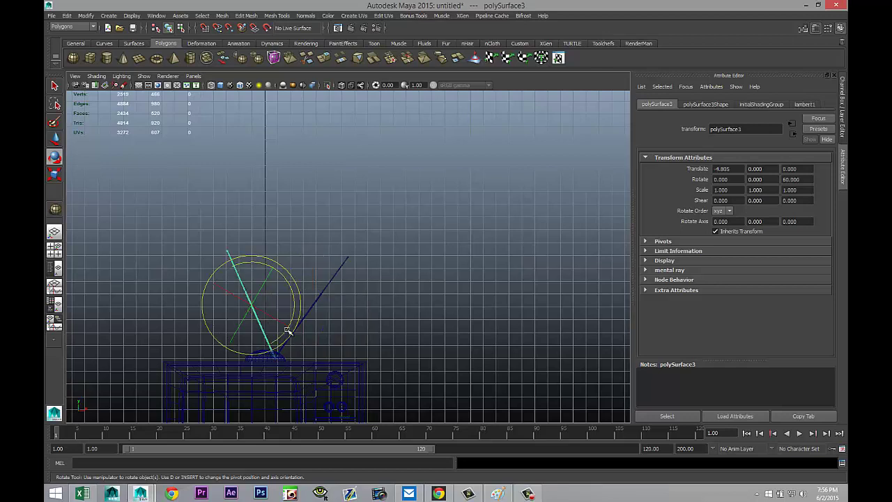
left_click_drag(295, 328, 301, 318)
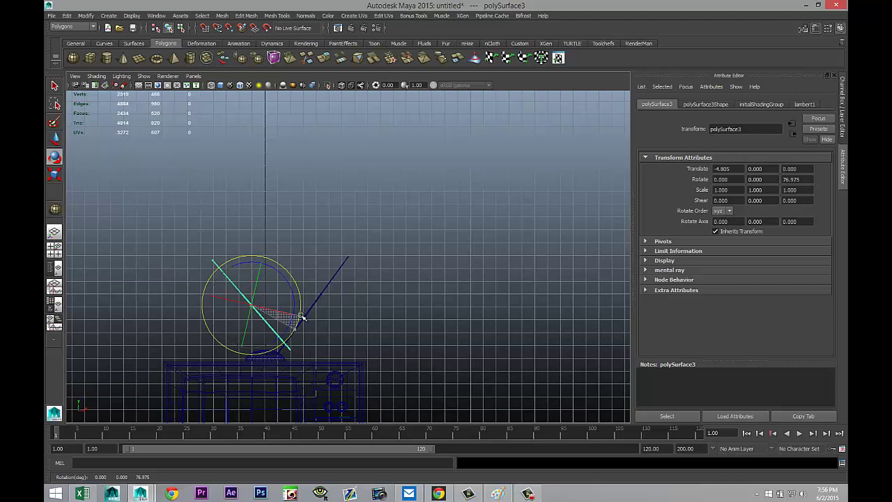
left_click_drag(301, 317, 388, 301)
key("w")
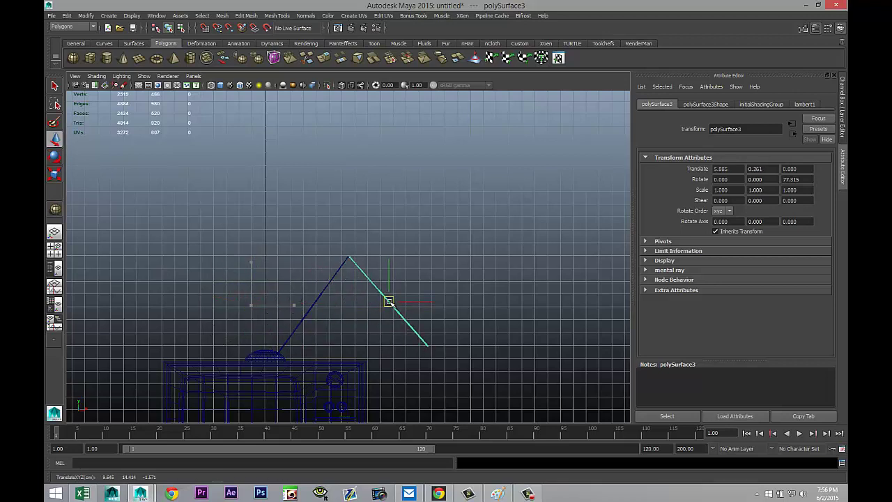
Rotate the antenna copy to about 71.98 degrees in Z and seat it on the dome opposite the original, at about X -7.524, Y 0.112
left_click_drag(389, 301, 241, 306)
key("e")
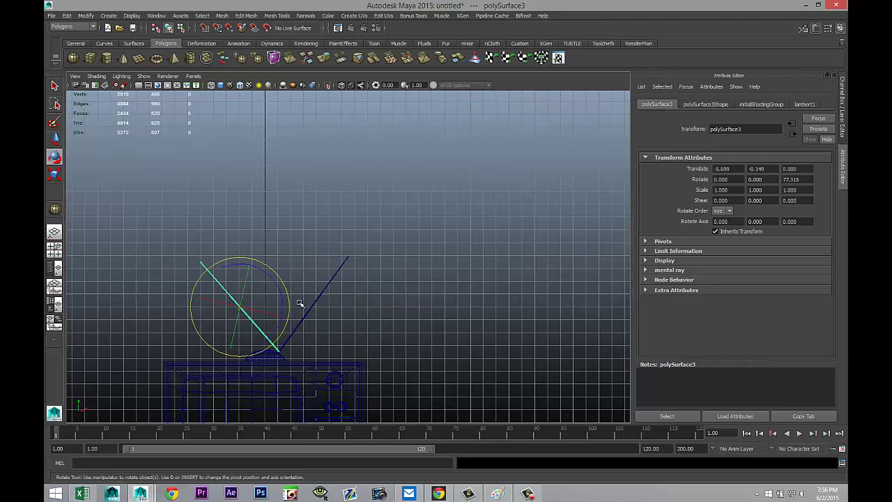
left_click_drag(290, 313, 216, 304)
key("w")
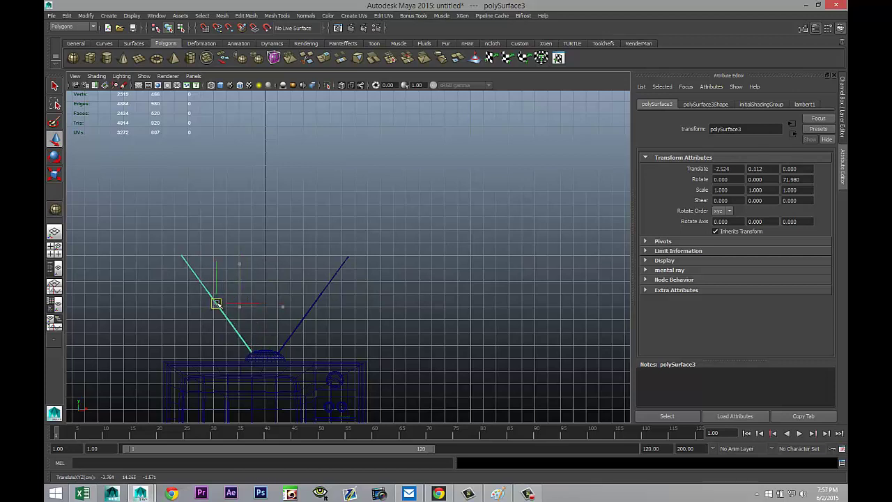
Examine the placement of both antennas on the dome from the front and side of the TV
left_click(53, 249)
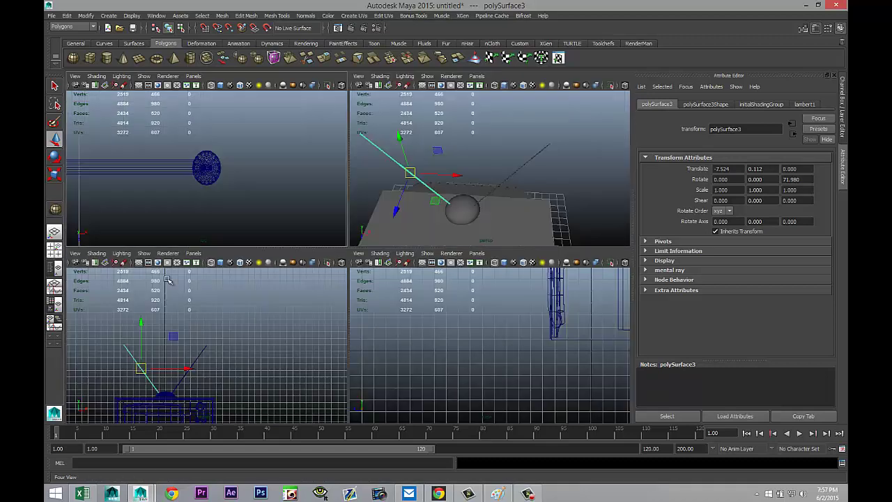
key("space")
middle_click_drag(473, 263, 458, 275, "alt")
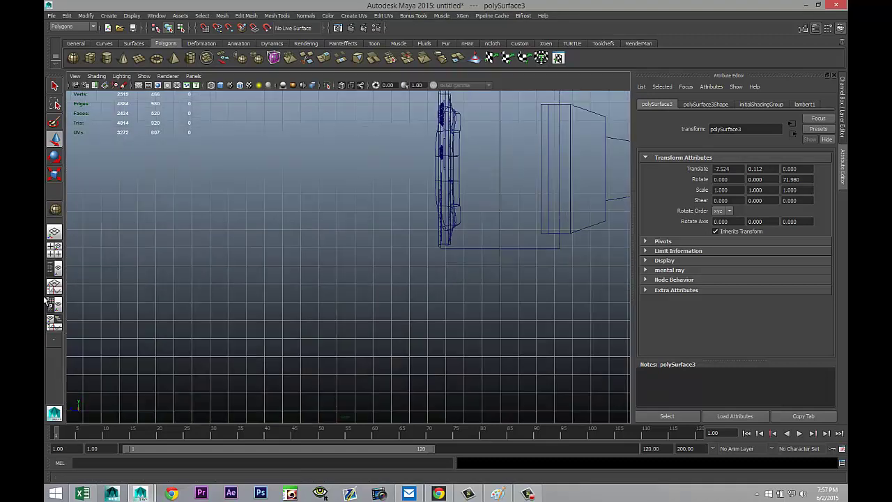
left_click(55, 251)
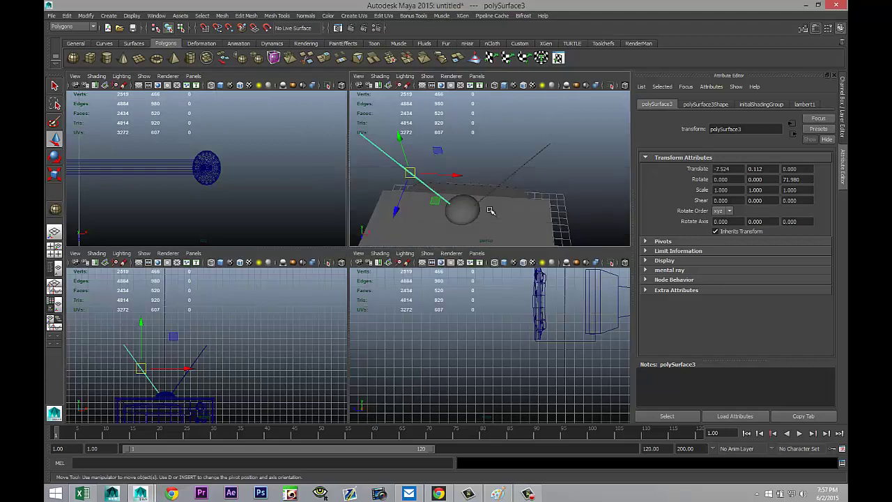
key("space")
left_click_drag(415, 268, 404, 225, "alt")
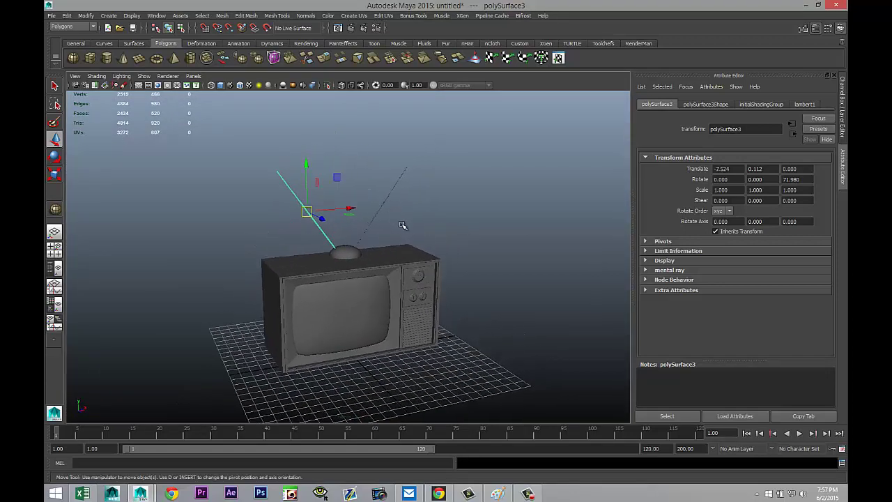
scroll(416, 244, "up", 5)
left_click_drag(447, 263, 307, 262, "alt")
mouse_move(528, 493)
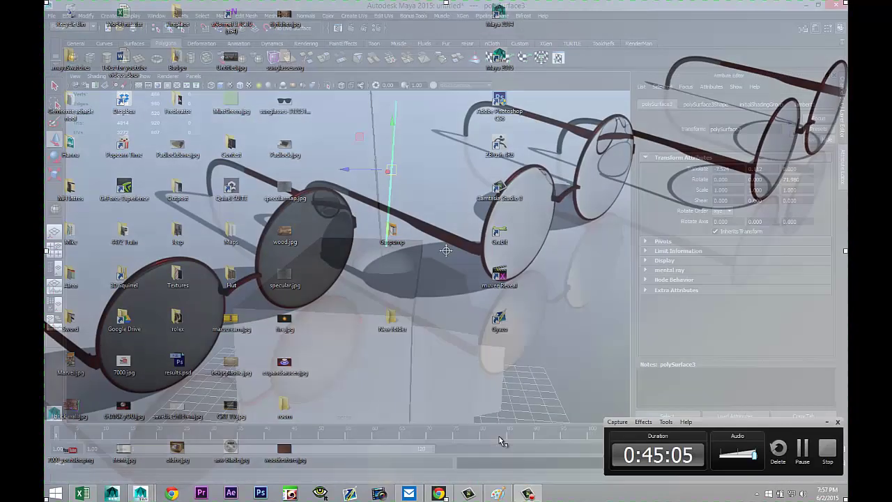
left_click(499, 440)
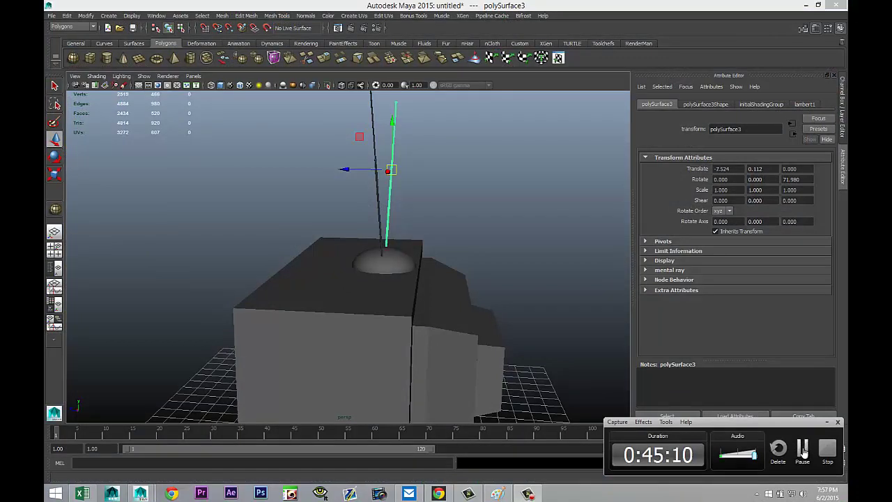
left_click(803, 452)
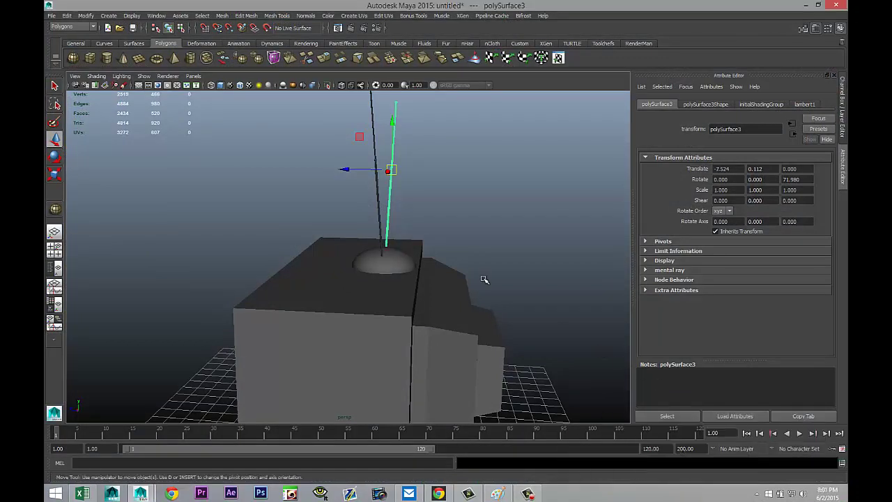
Create a thin flat polygon cube on the grid behind the TV and narrow it to a Z scale of 0.273
left_click_drag(467, 261, 402, 258, "alt")
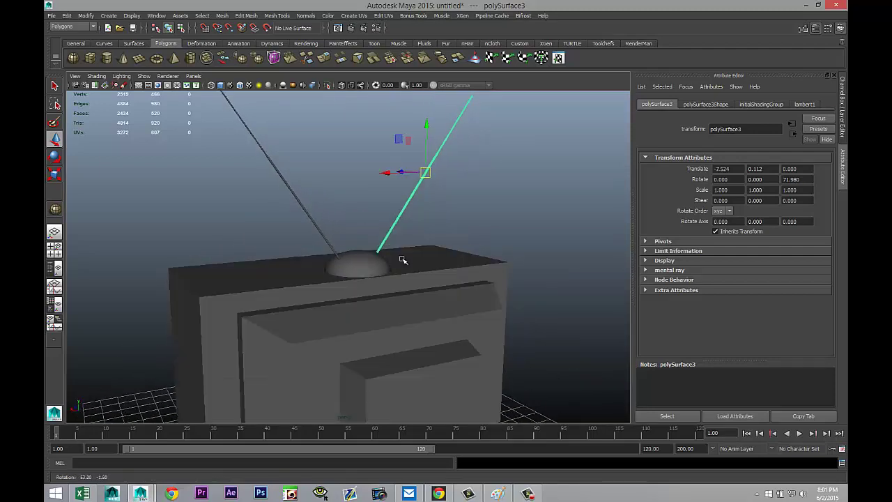
middle_click_drag(400, 253, 387, 167, "alt")
left_click_drag(387, 167, 387, 322, "alt")
scroll(390, 330, "down", 5)
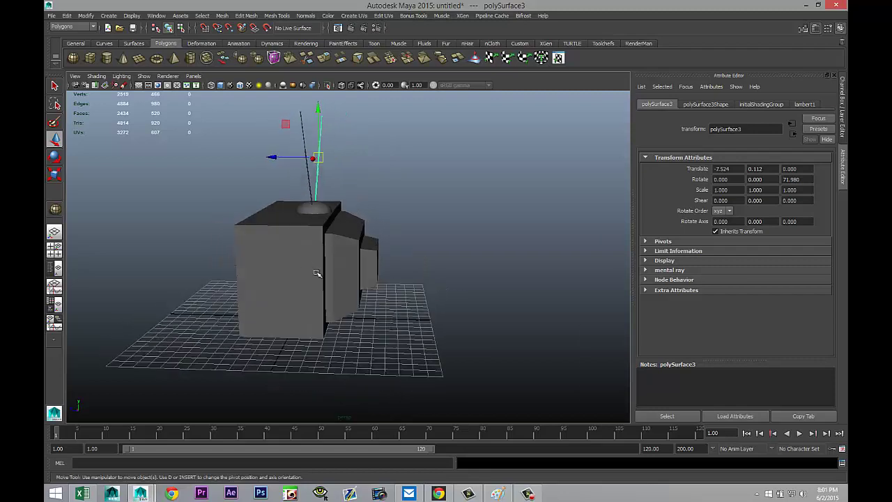
left_click(89, 58)
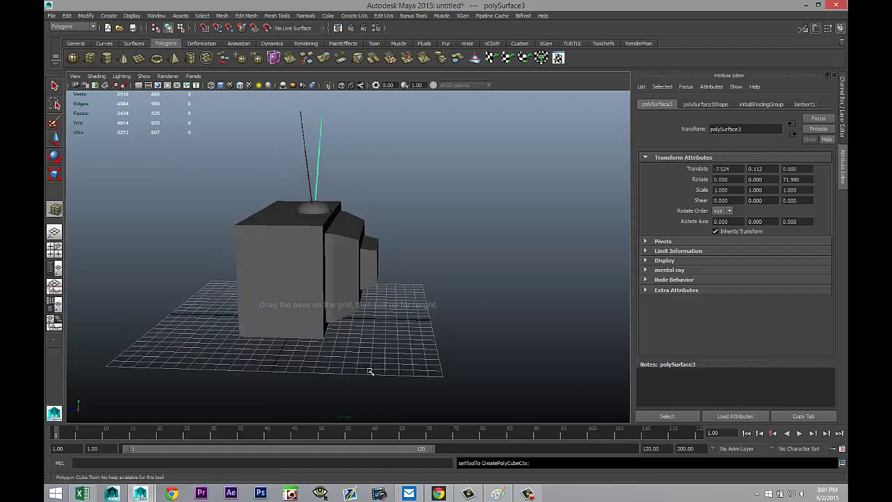
left_click_drag(360, 366, 435, 292)
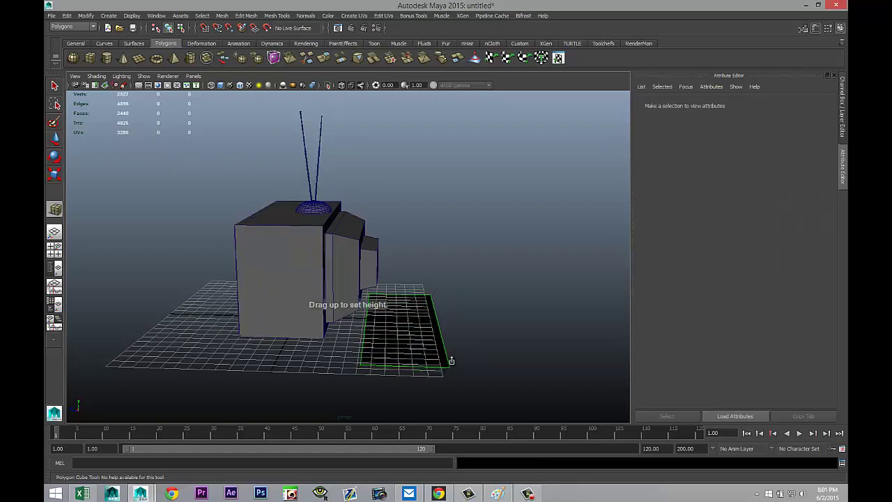
left_click_drag(451, 360, 446, 328)
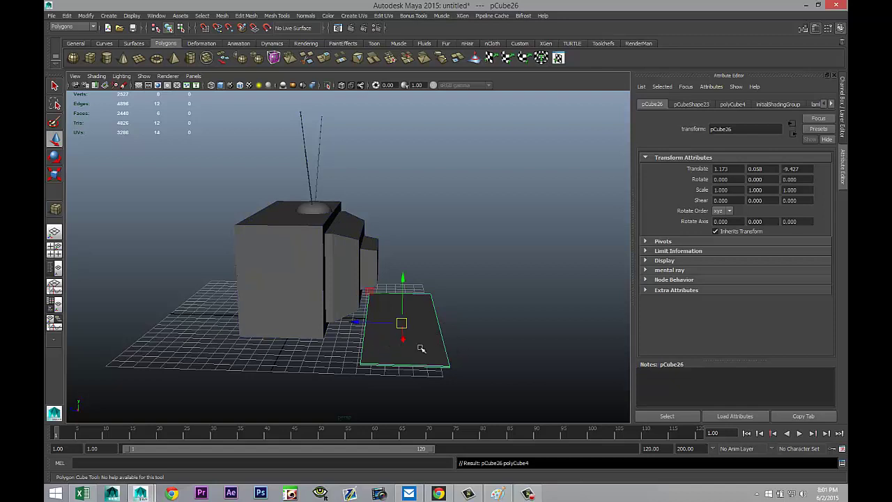
key("r")
left_click_drag(361, 324, 392, 330)
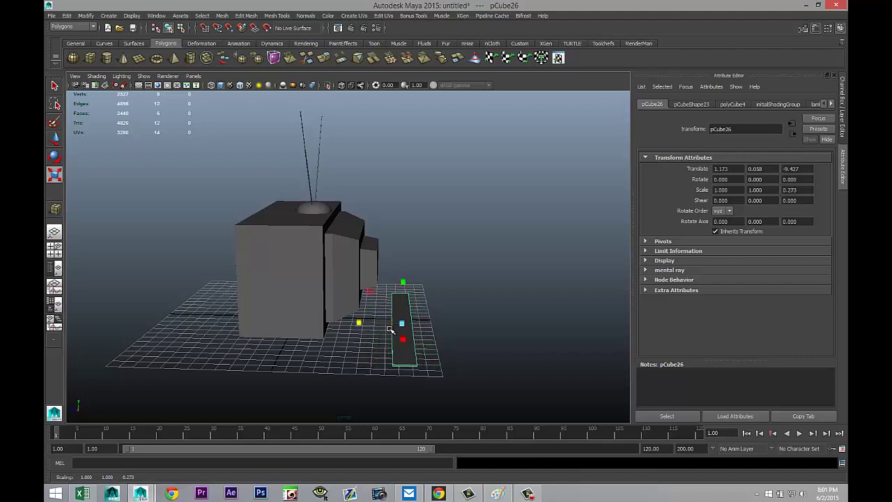
Move the slab over the TV's rear housing to Y 6.797, Z -4.795 and narrow its Z scale to 0.199
left_click(56, 253)
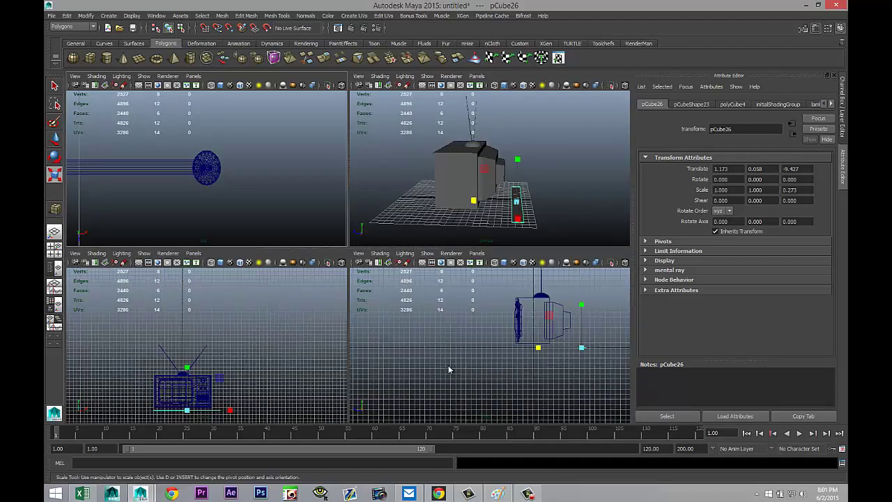
key("space")
key("f")
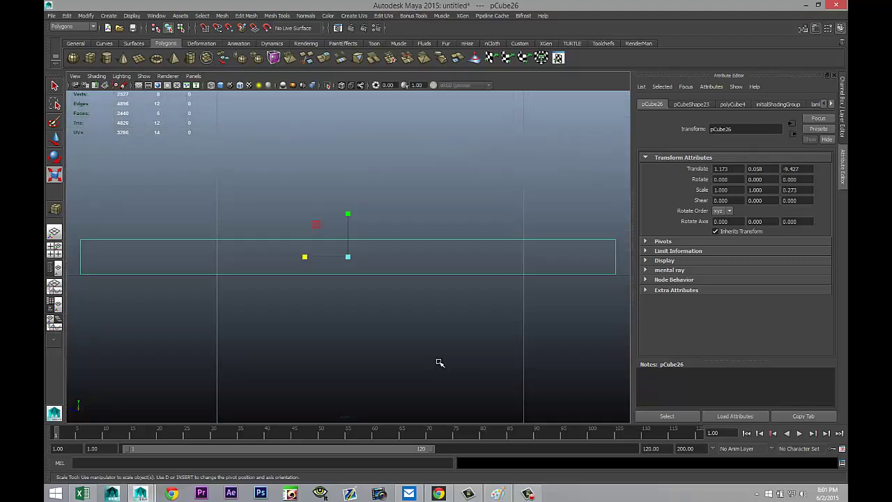
key("5")
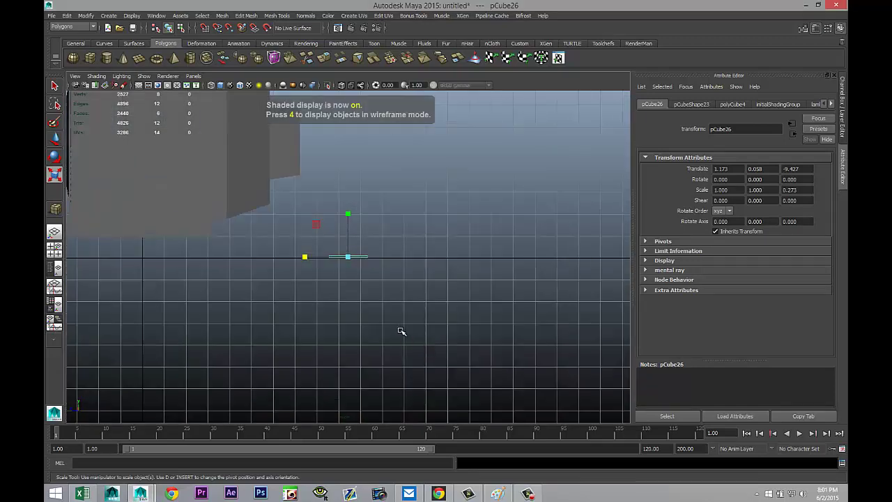
mouse_move(394, 302)
middle_mouse_down("alt")
mouse_move(424, 384)
mouse_move(478, 377)
middle_mouse_up("alt")
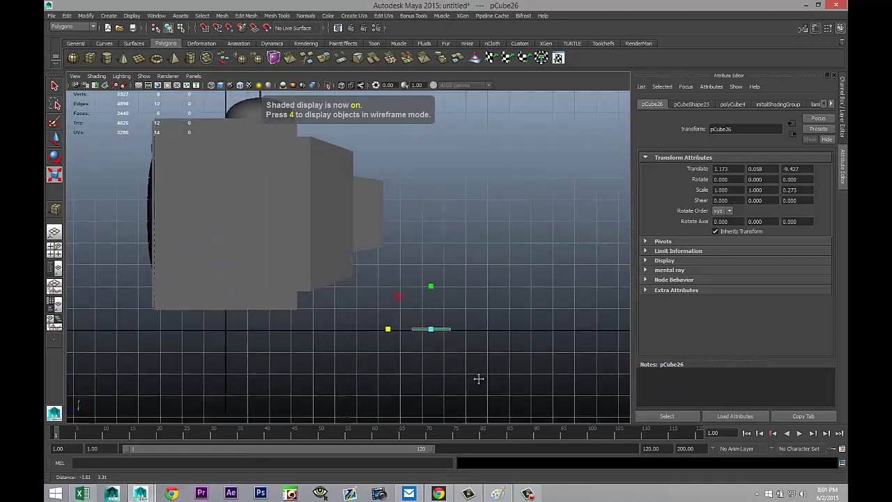
key("w")
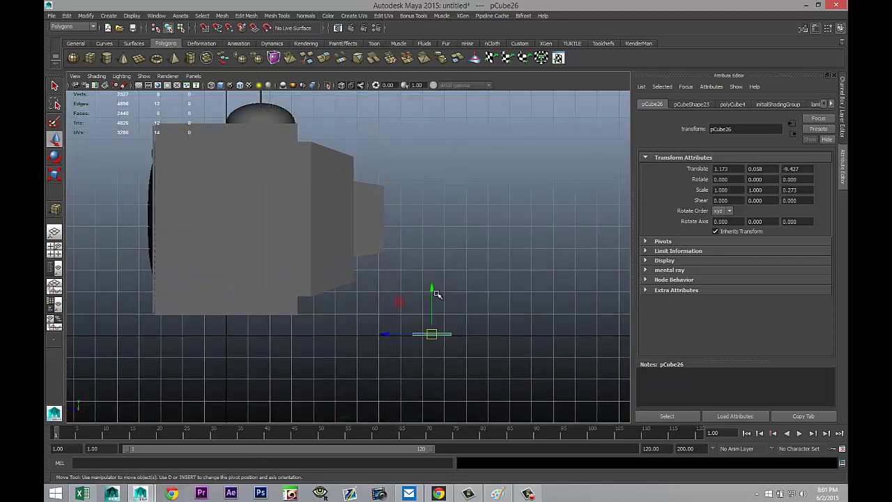
mouse_move(432, 293)
left_mouse_down()
mouse_move(414, 136)
mouse_move(412, 144)
left_mouse_up()
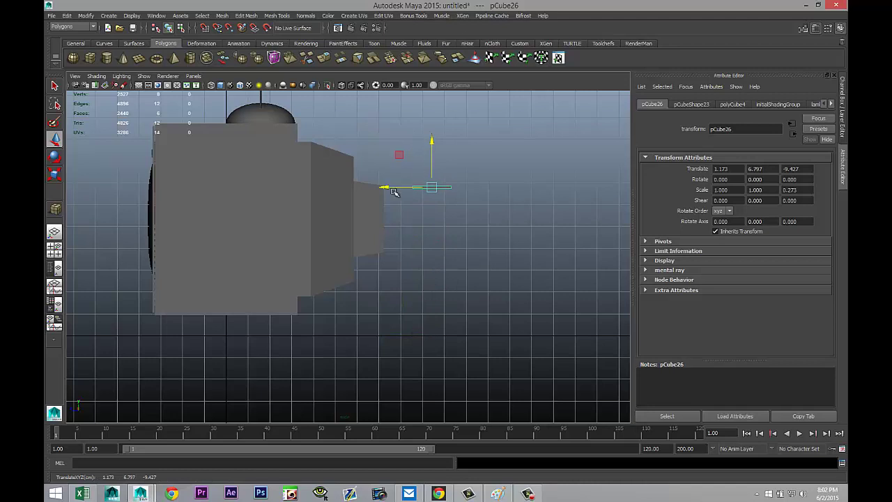
left_click_drag(392, 188, 290, 198)
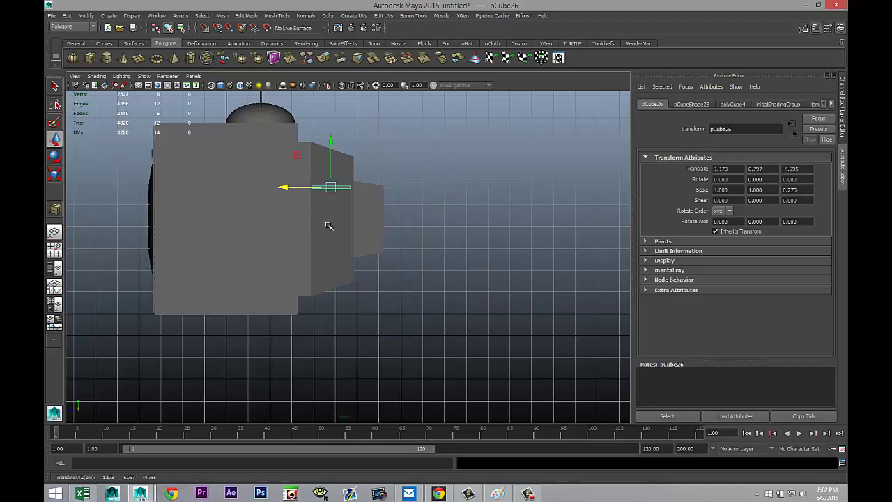
key("r")
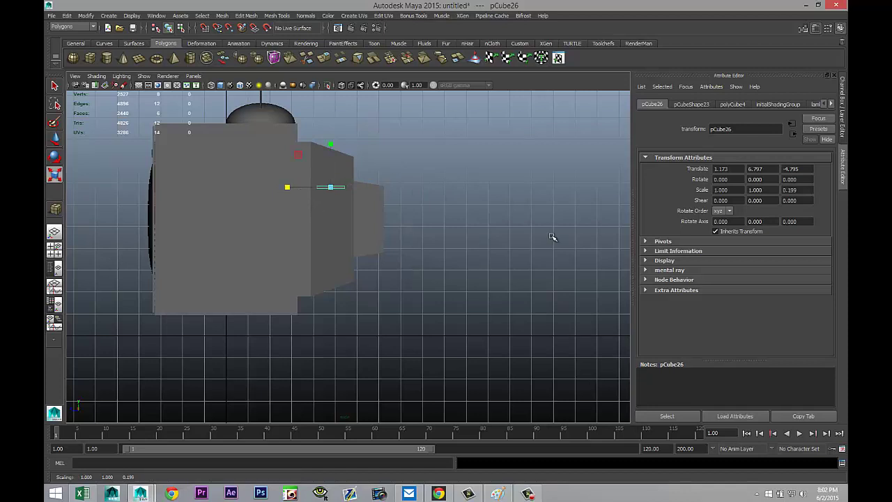
Duplicate the slab and lower the copy slightly beneath the original, to Y 6.555
key("ctrl+d")
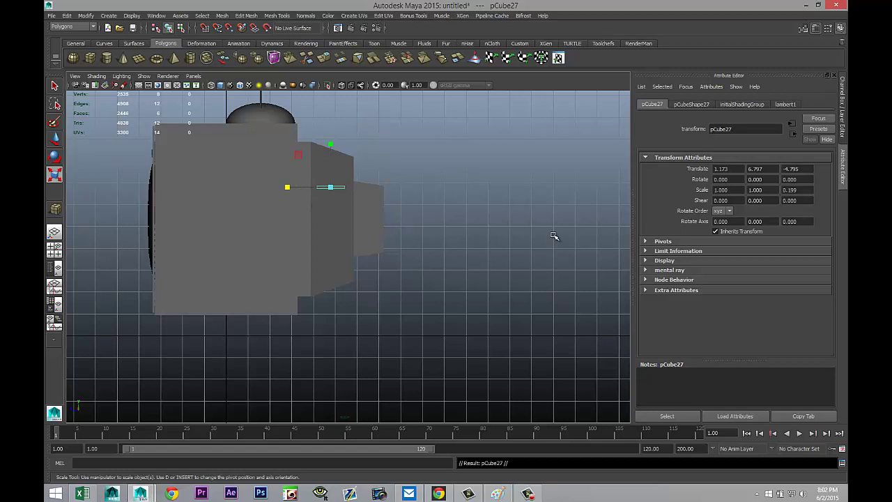
key("w")
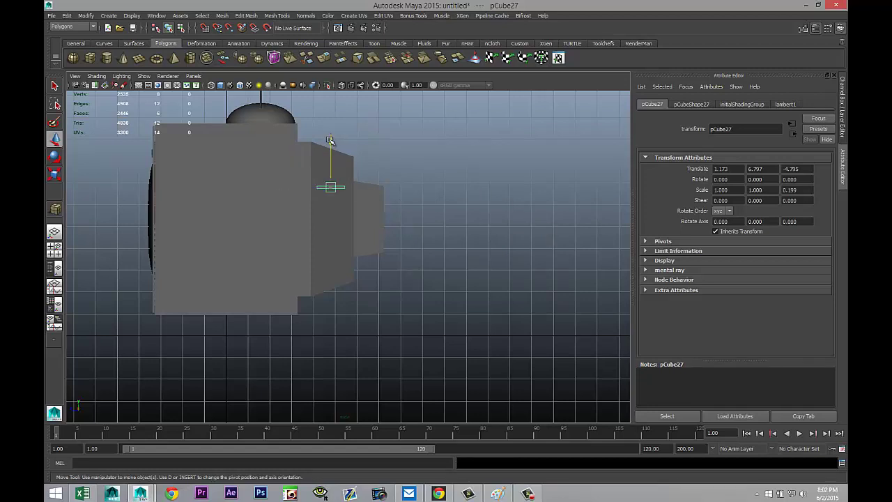
left_click_drag(330, 140, 330, 148)
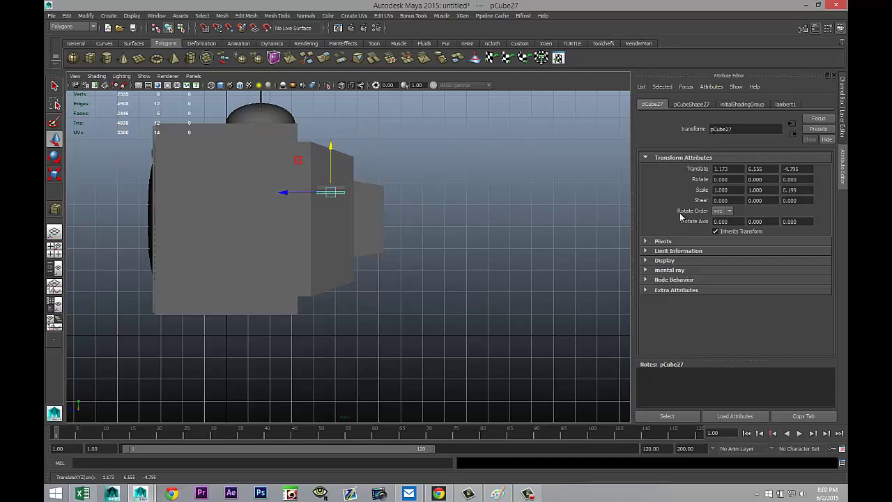
Repeat the duplication with the same downward offset eleven more times, stacking slabs down the rear housing to Y 3.899
key("shift+d")
key("shift+d")
key("shift+d")
key("shift+d")
key("shift+d")
key("shift+d")
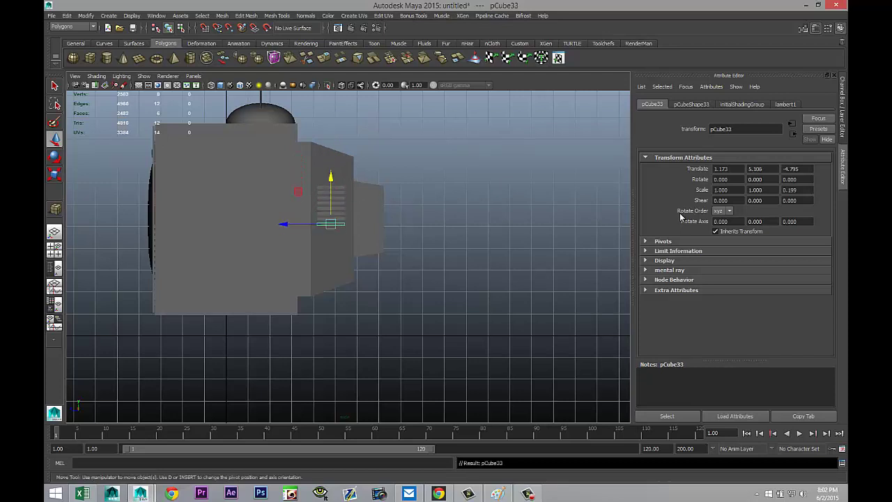
key("shift+d")
key("shift+d")
key("shift+d")
key("shift+d")
key("shift+d")
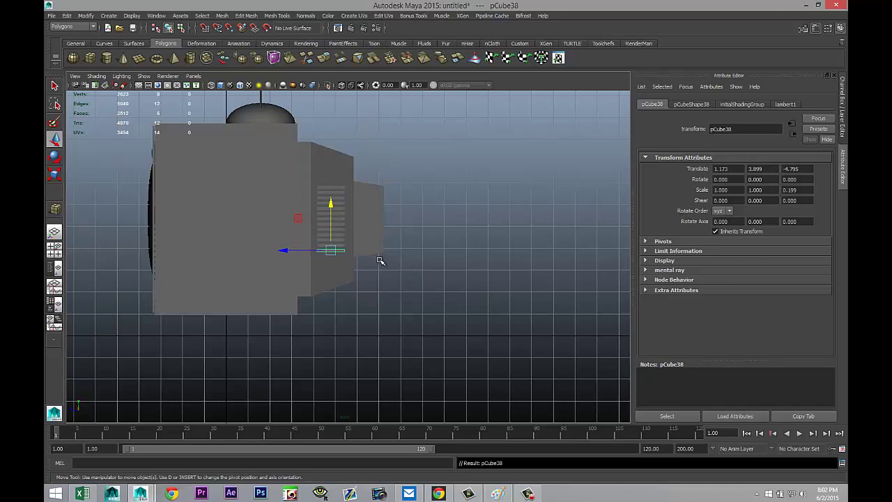
Select the whole stack of slabs from above and center it across the TV's width, at about X -0.042
left_click(58, 249)
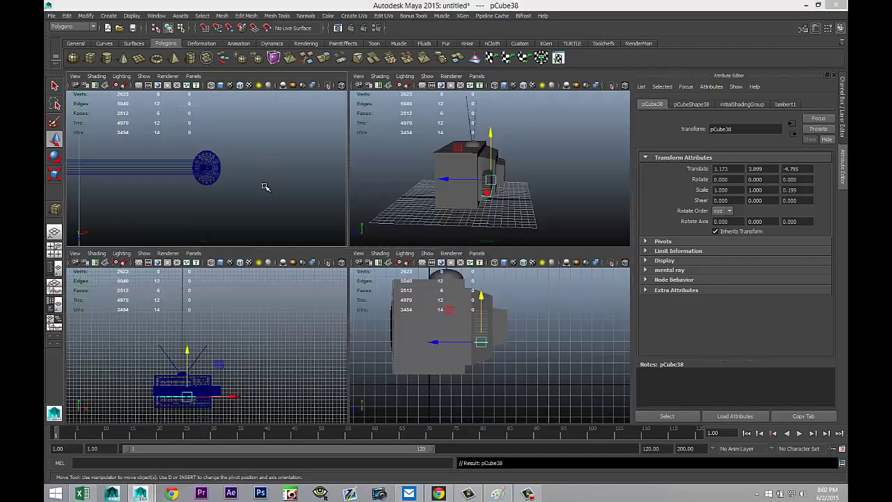
key("space")
key("f")
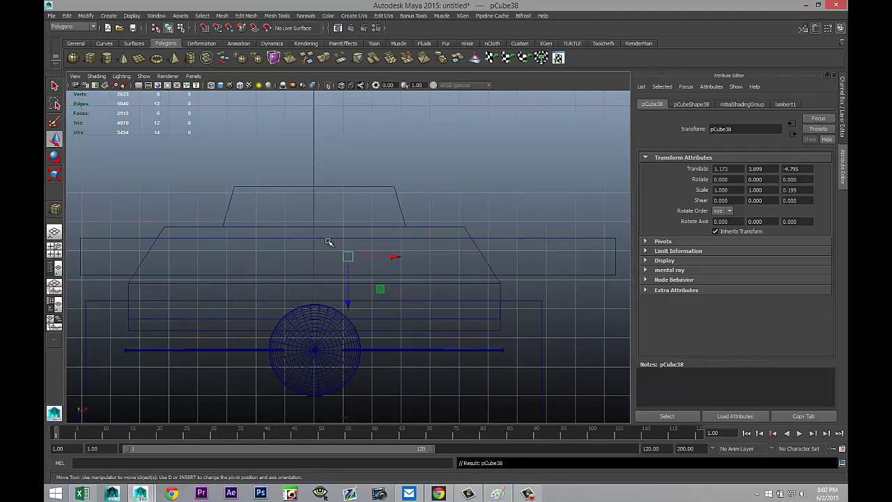
scroll(328, 242, "down", 10)
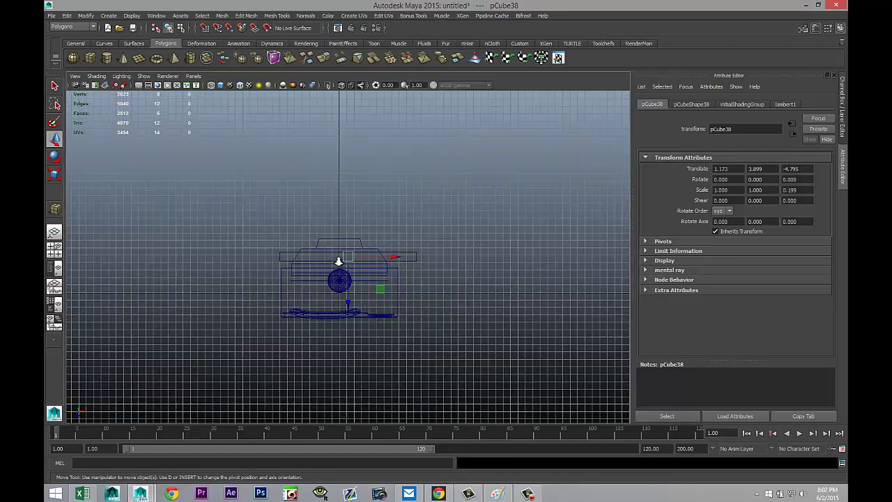
scroll(348, 265, "up", 4)
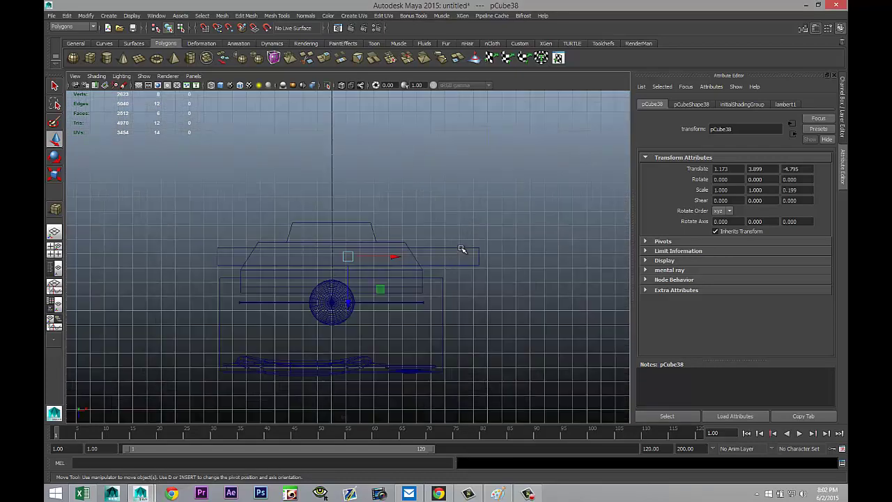
left_click(458, 255, "shift")
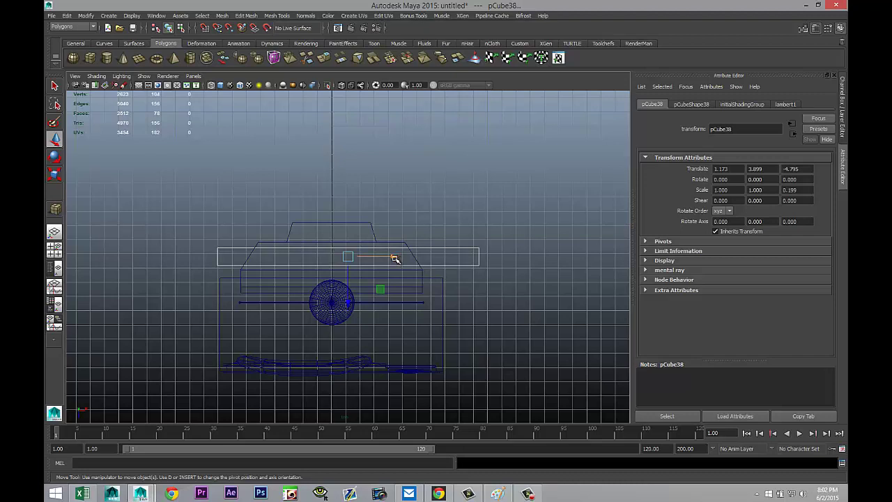
left_click_drag(394, 257, 376, 258)
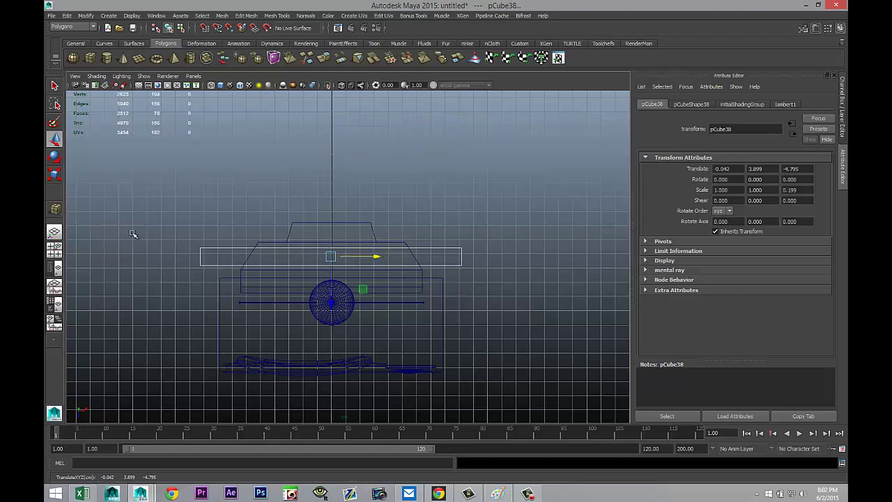
Combine all the stacked slabs into a single mesh
left_click(54, 250)
key("space")
scroll(448, 283, "up", 5)
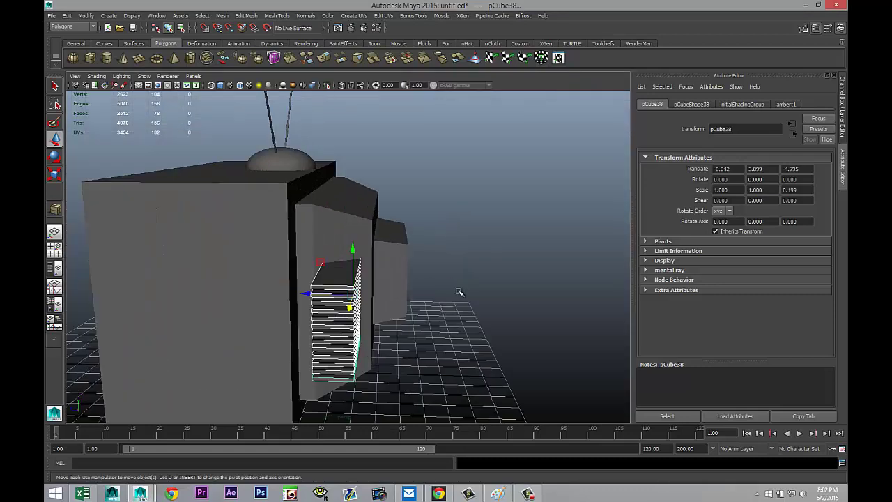
mouse_move(460, 295)
left_mouse_down("alt")
mouse_move(456, 285)
mouse_move(454, 298)
left_mouse_up("alt")
left_click(292, 241)
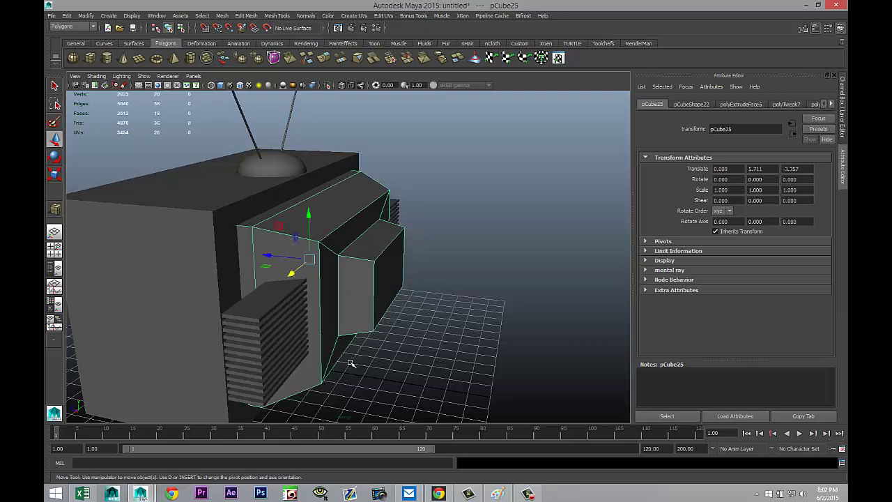
key("ctrl+z")
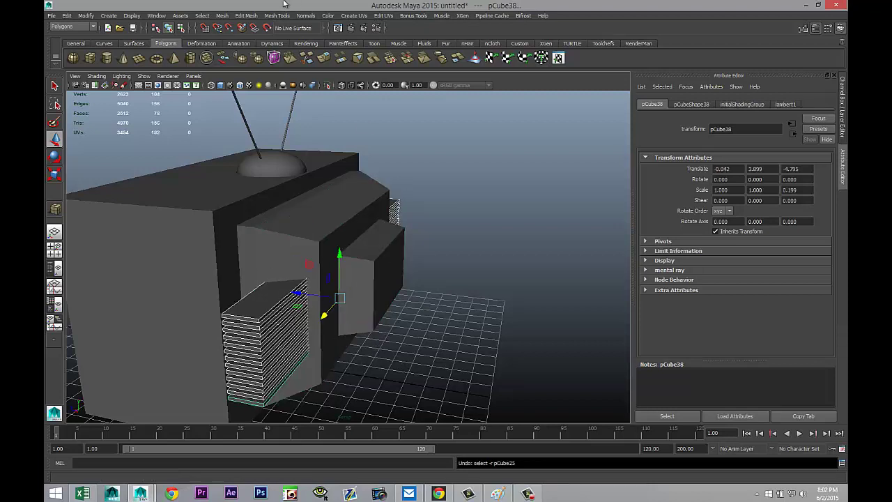
left_click(222, 15)
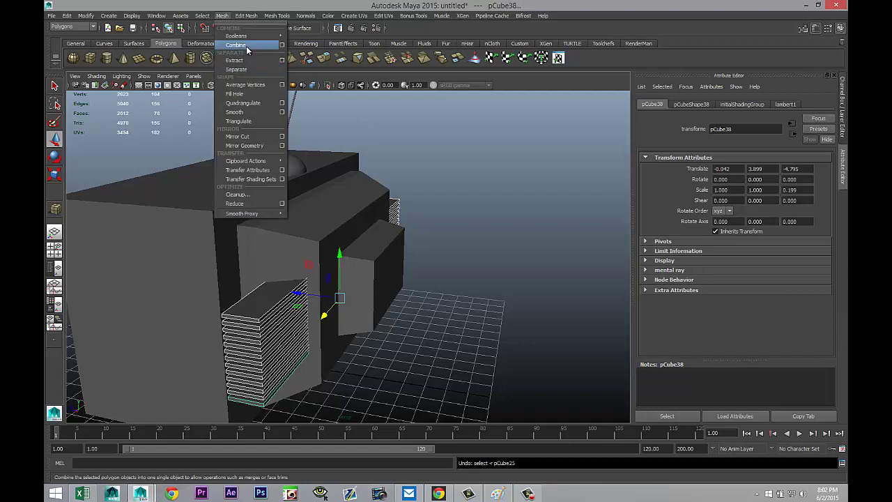
left_click(248, 47)
left_click(497, 244)
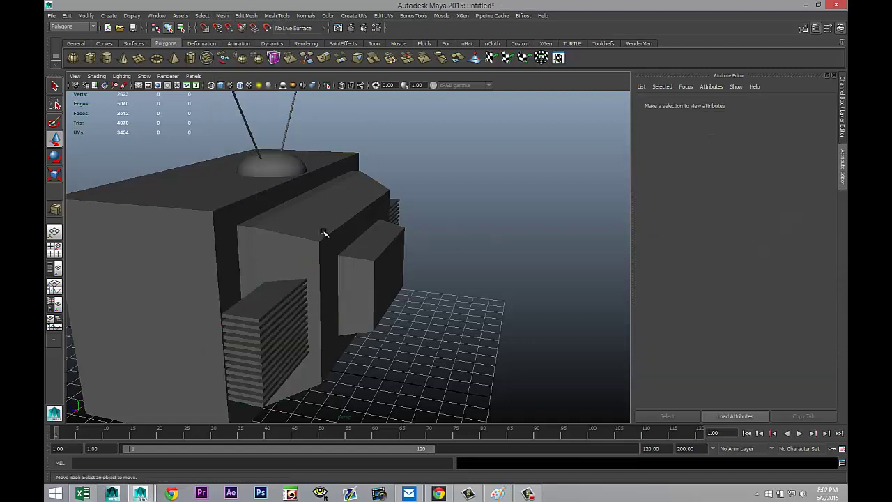
Subtract the combined slabs from the TV's rear housing with a Boolean Difference to cut vent slots into both sides
left_click(325, 233)
left_click(257, 319)
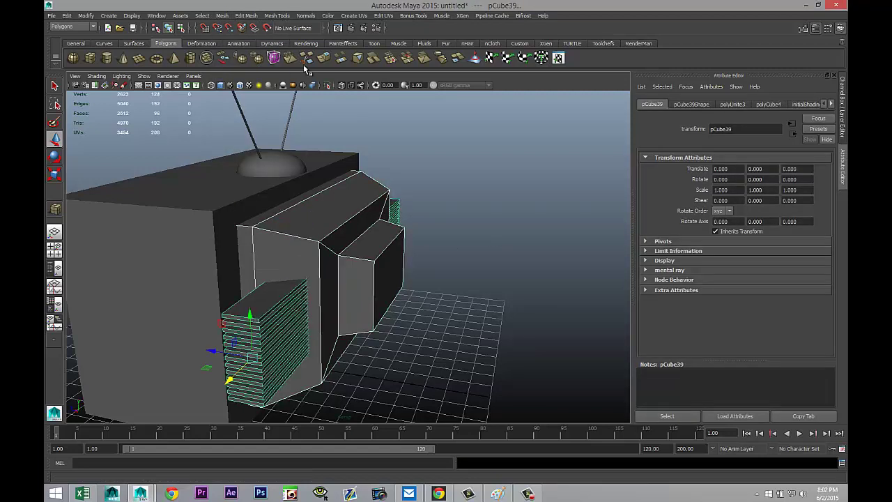
left_click(222, 15)
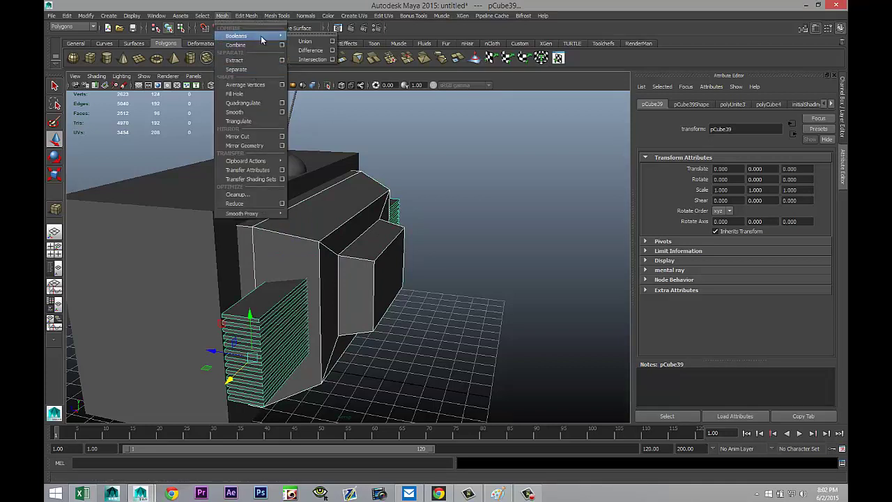
mouse_move(278, 35)
left_click(307, 53)
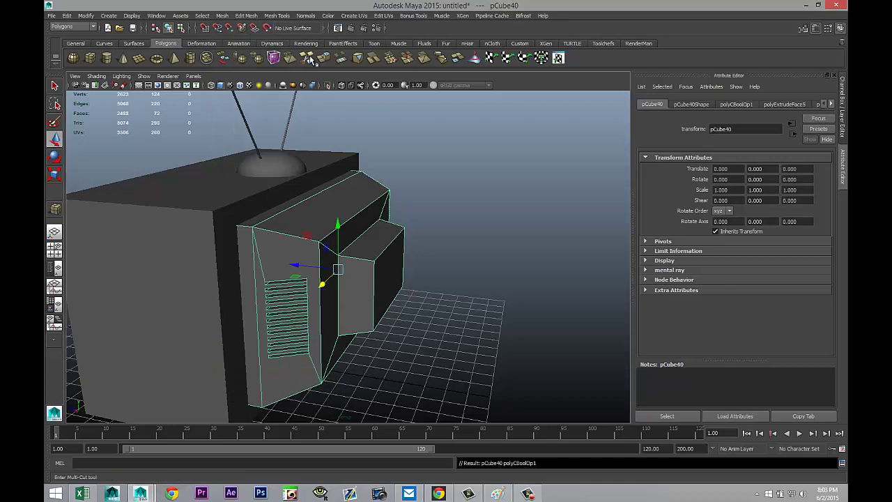
left_click(468, 240)
left_click_drag(406, 362, 550, 346, "alt")
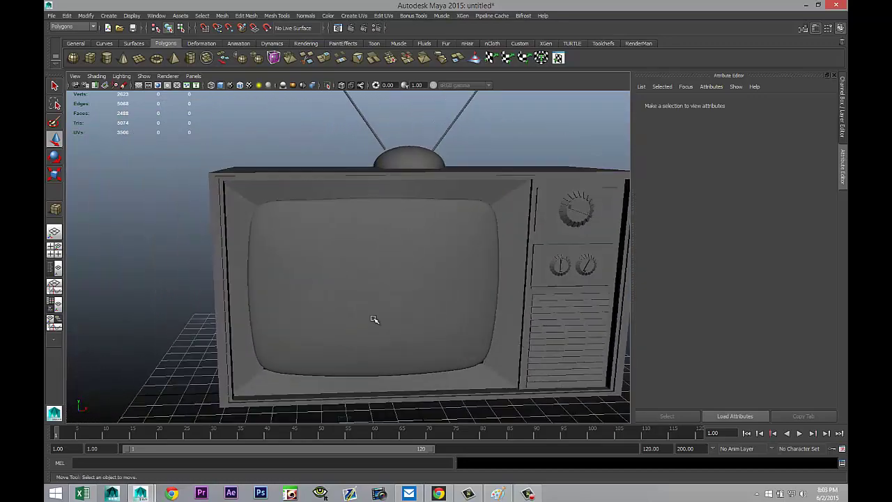
mouse_move(372, 321)
left_mouse_down("alt")
mouse_move(450, 321)
mouse_move(398, 330)
mouse_move(319, 309)
mouse_move(376, 311)
left_mouse_up("alt")
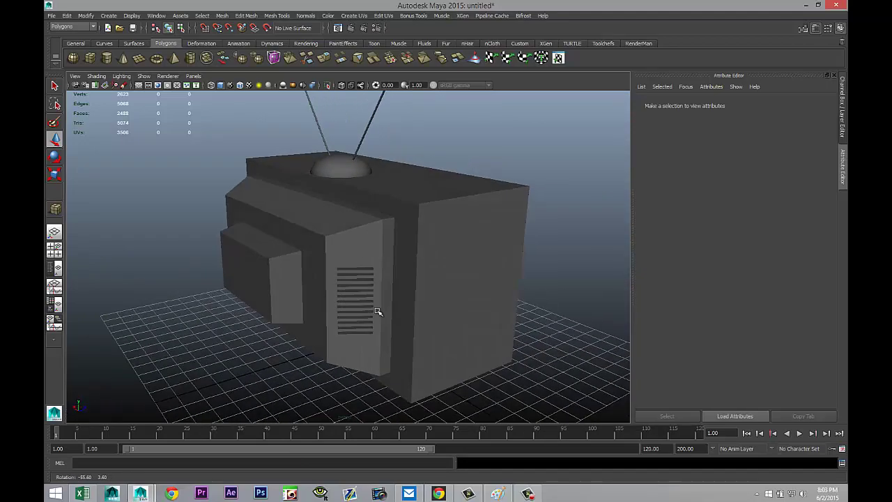
left_click(335, 249)
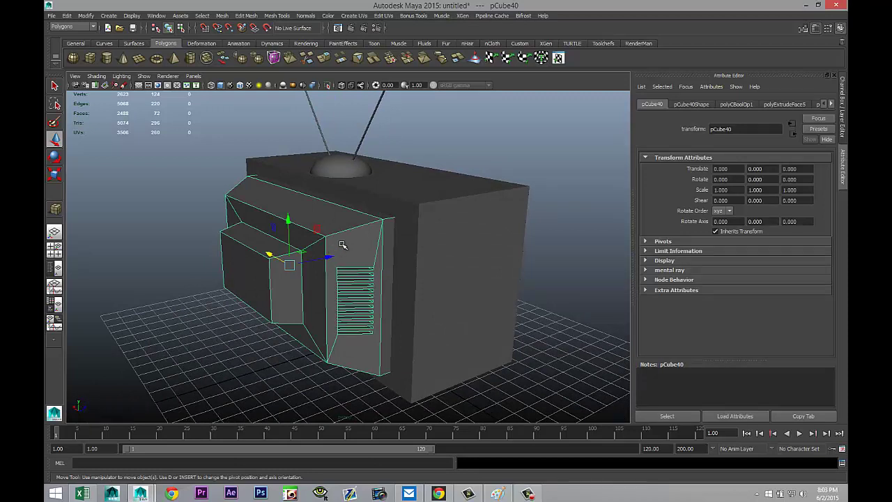
right_click_drag(342, 245, 333, 432)
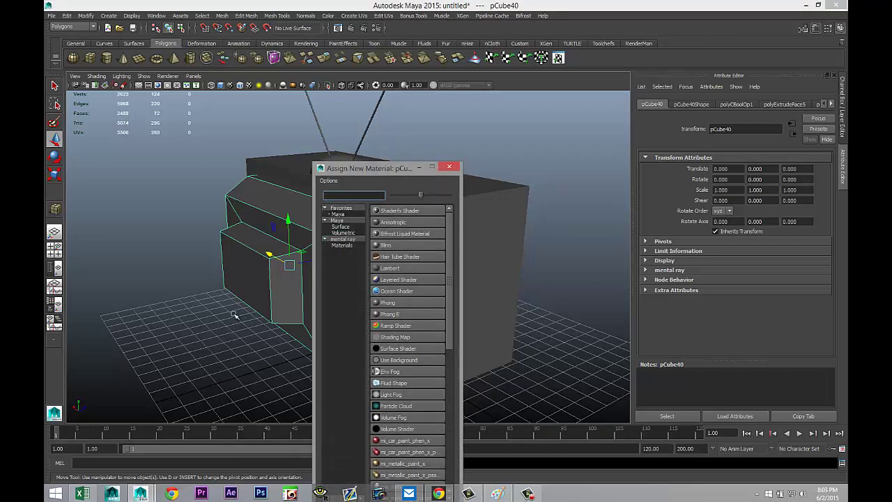
left_click_drag(235, 315, 249, 335, "alt")
left_click(133, 284)
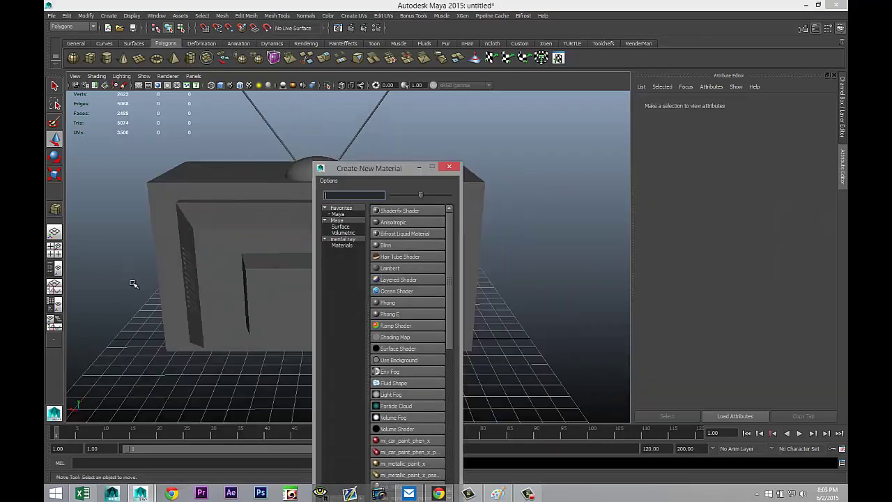
left_click(423, 167)
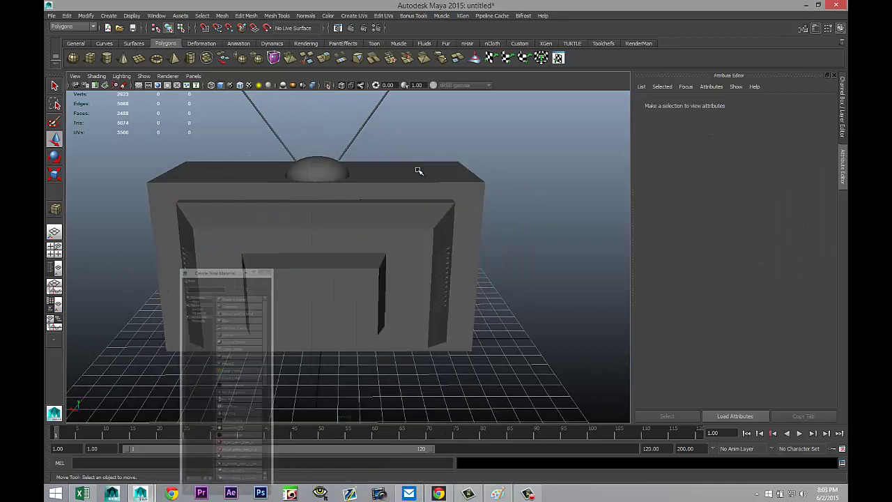
Delete the diagonal edges running from the vent slots to the panel corners on both sides of the rear housing
left_click(399, 239)
scroll(418, 282, "up", 2)
mouse_move(419, 282)
left_mouse_down("alt")
mouse_move(434, 281)
mouse_move(412, 285)
left_mouse_up("alt")
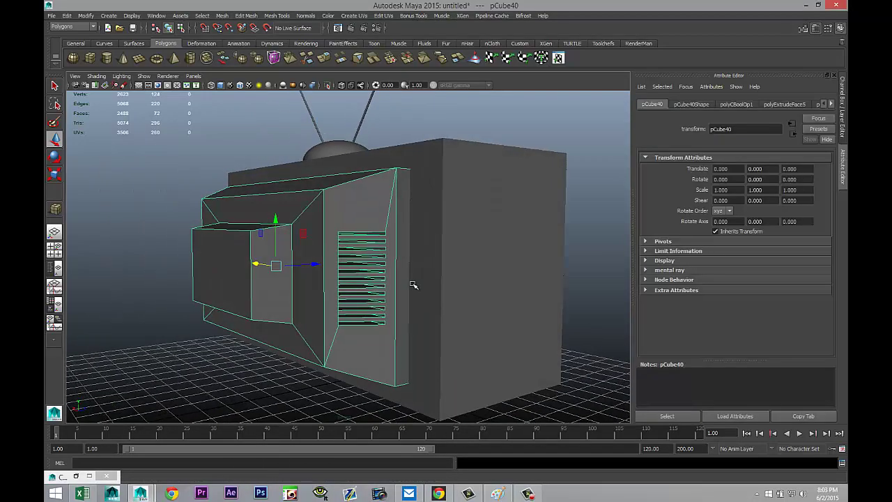
right_click_drag(387, 220, 382, 199)
left_click(385, 222)
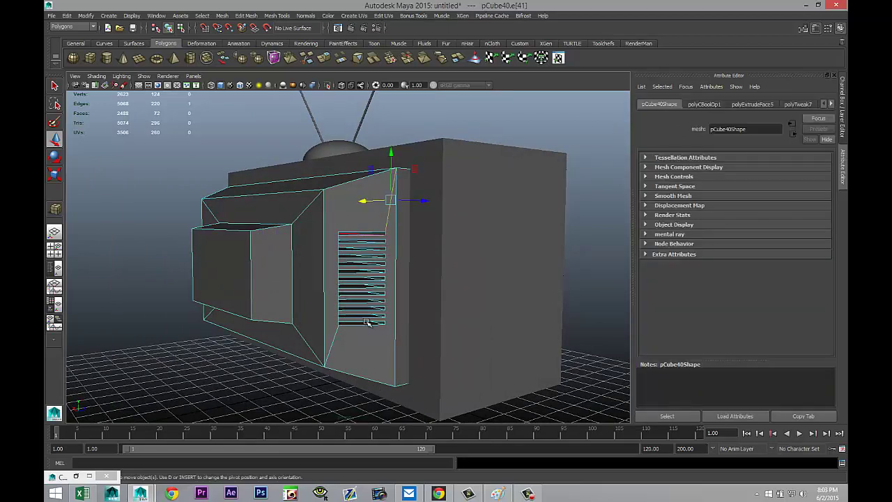
left_click(332, 347, "shift")
left_click_drag(243, 370, 375, 368, "alt")
left_click(251, 224, "shift")
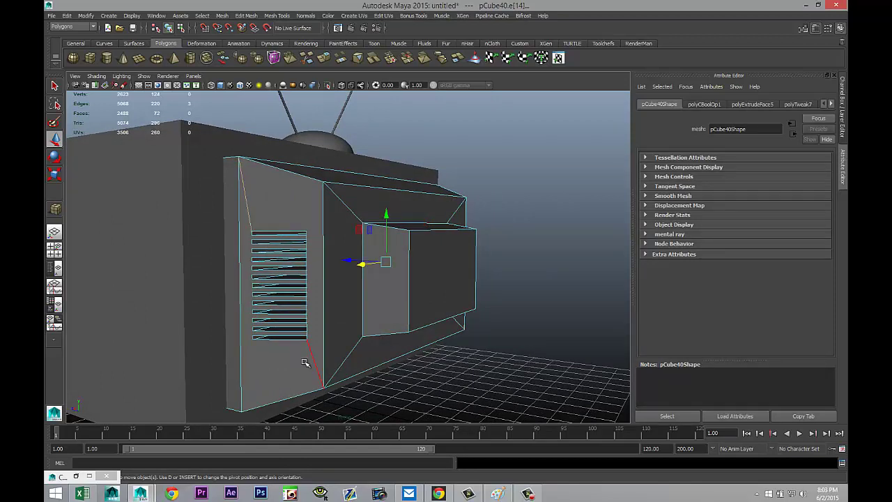
left_click(311, 358, "shift")
key("Delete")
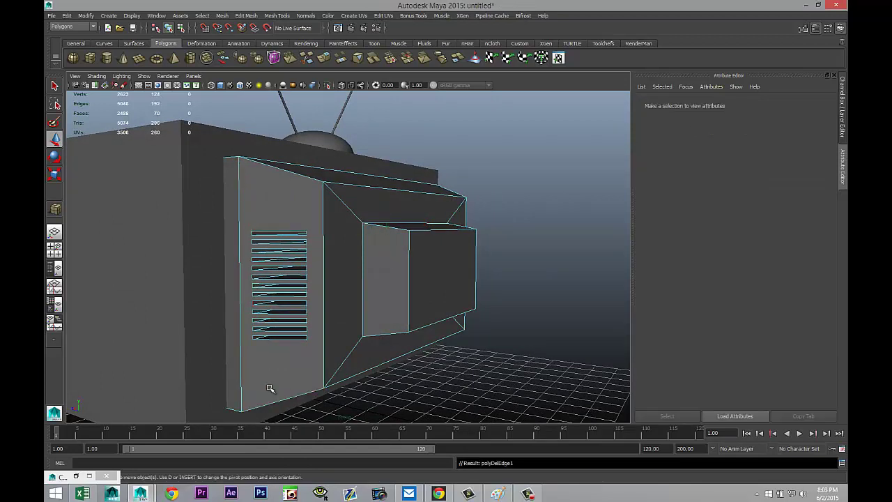
Assign a new Blinn material to the TV's rear housing
left_click_drag(488, 369, 405, 382, "alt")
right_click_drag(388, 225, 374, 409)
left_click(399, 221)
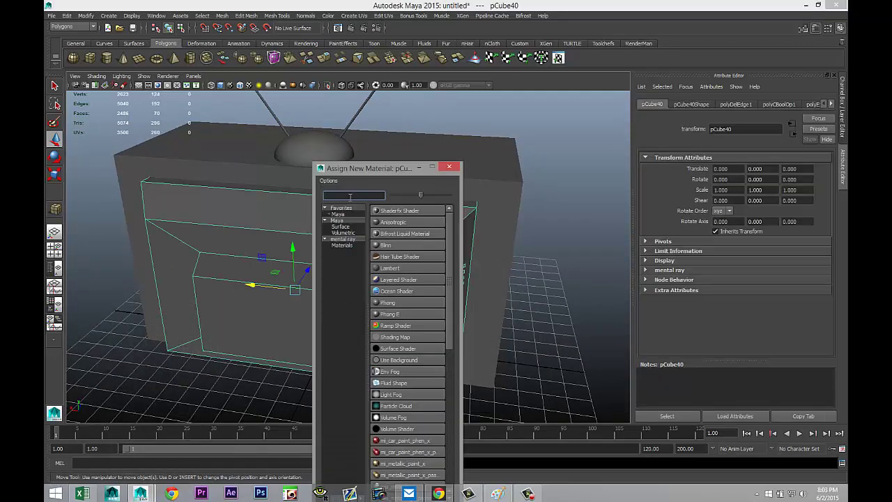
type("blin")
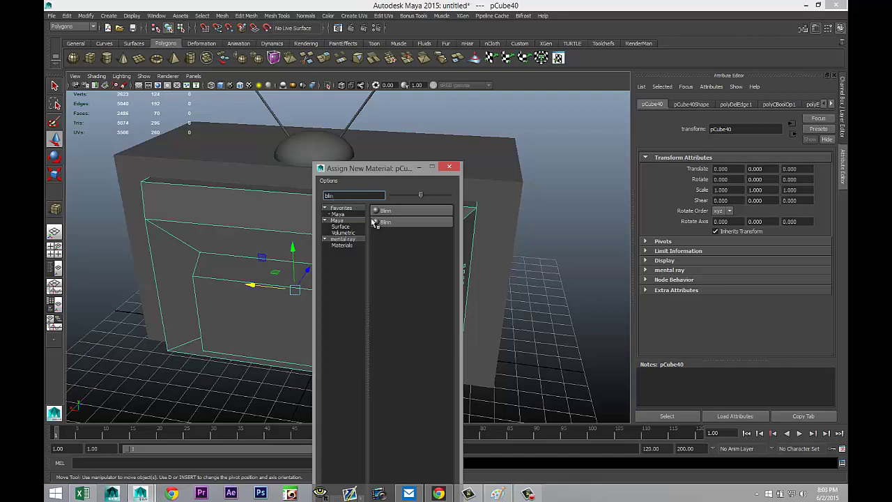
left_click(406, 213)
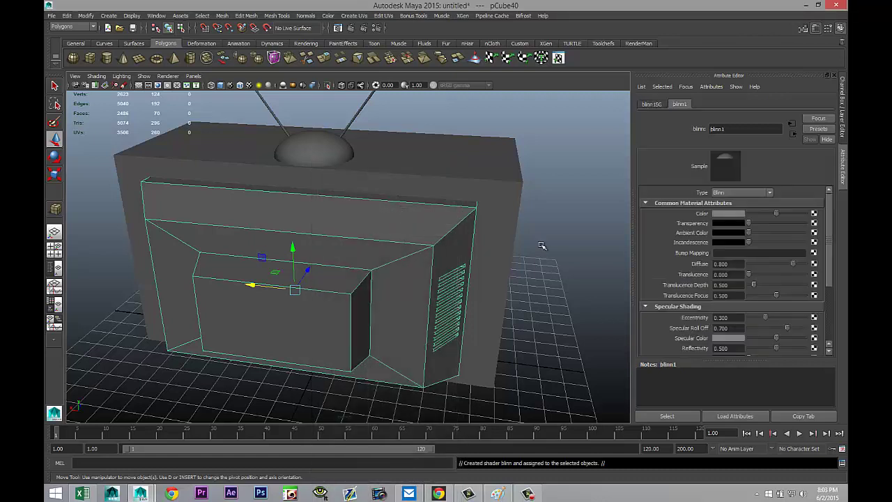
Darken the rear housing's Blinn color to a very dark gray and set its reflectivity to 0.3
left_click_drag(774, 214, 763, 214)
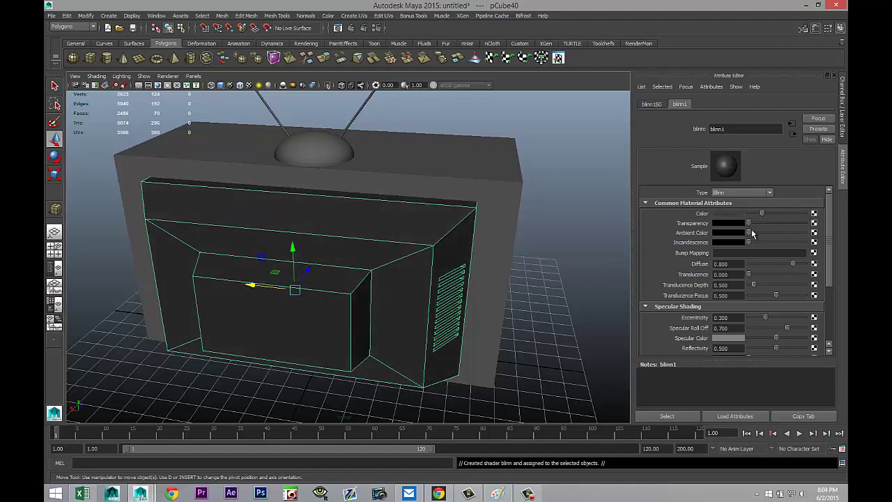
scroll(733, 308, "down", 3)
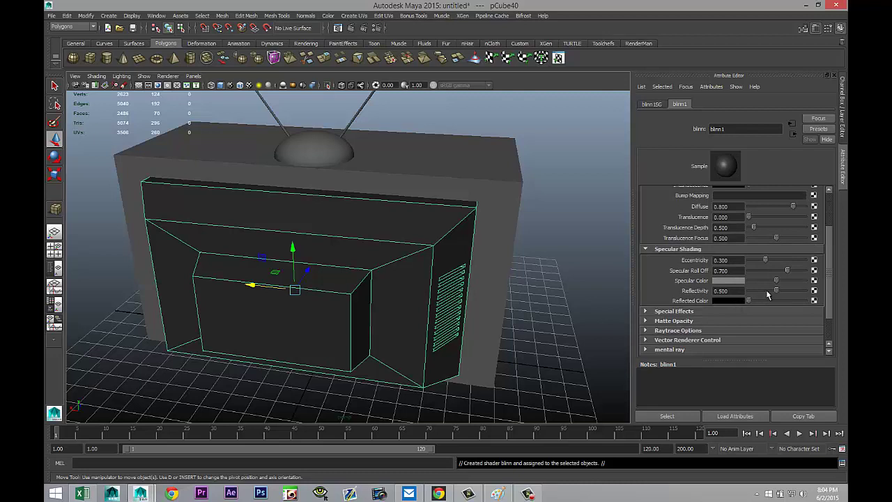
double_click(725, 291)
type("0.3")
key("Return")
left_click(558, 325)
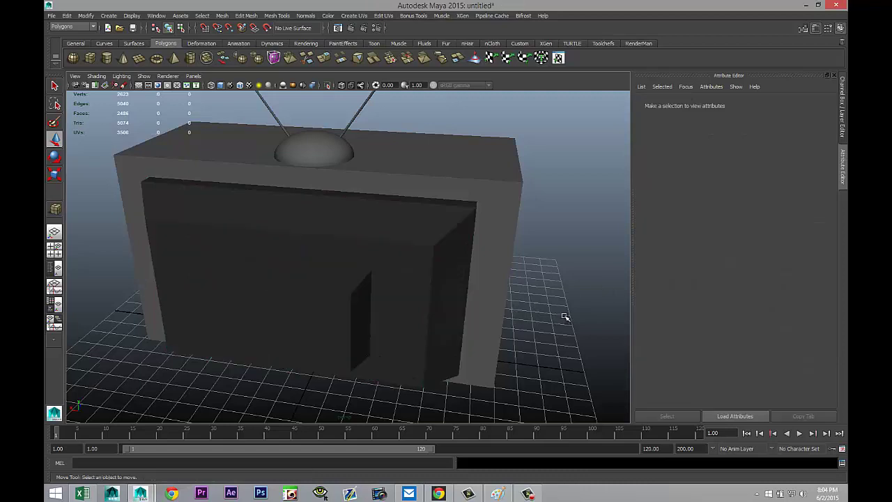
Assign a new Lambert material to the recessed bezel surrounding the TV screen
left_click_drag(565, 317, 388, 308, "alt")
right_click_drag(388, 309, 355, 284, "alt")
left_click_drag(447, 329, 462, 304, "alt")
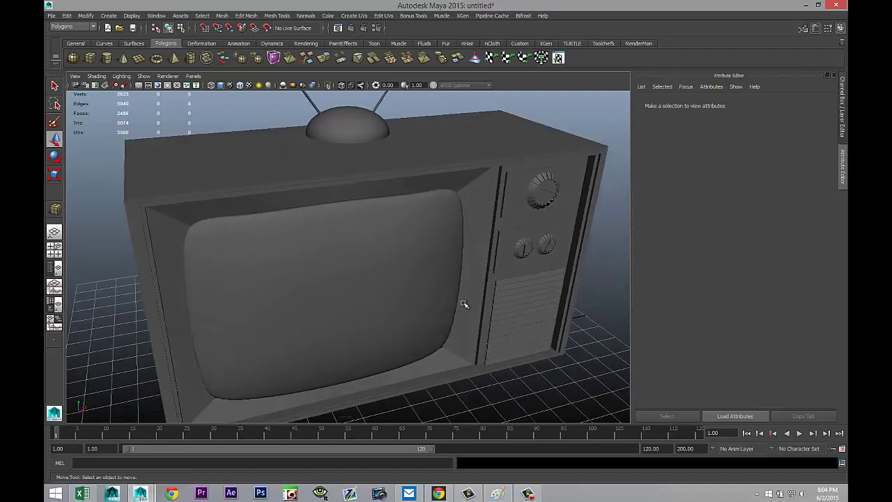
left_click(479, 200)
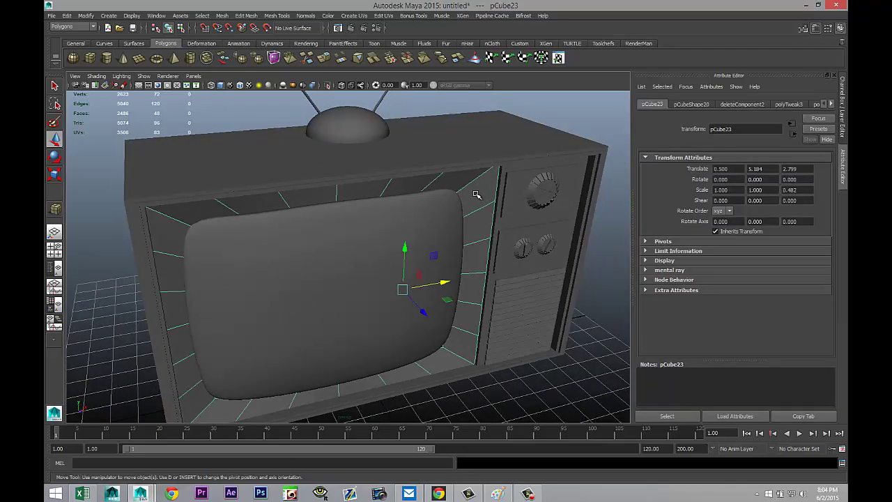
right_click_drag(477, 195, 480, 380)
double_click(354, 195)
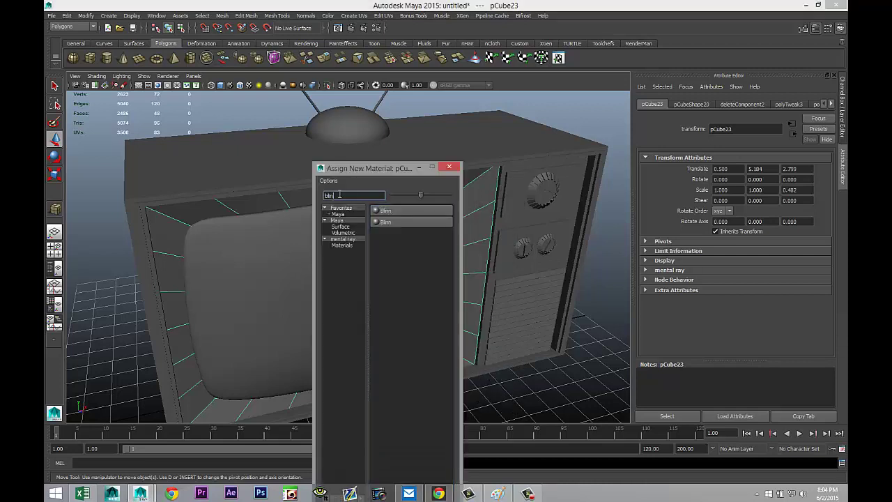
type("la")
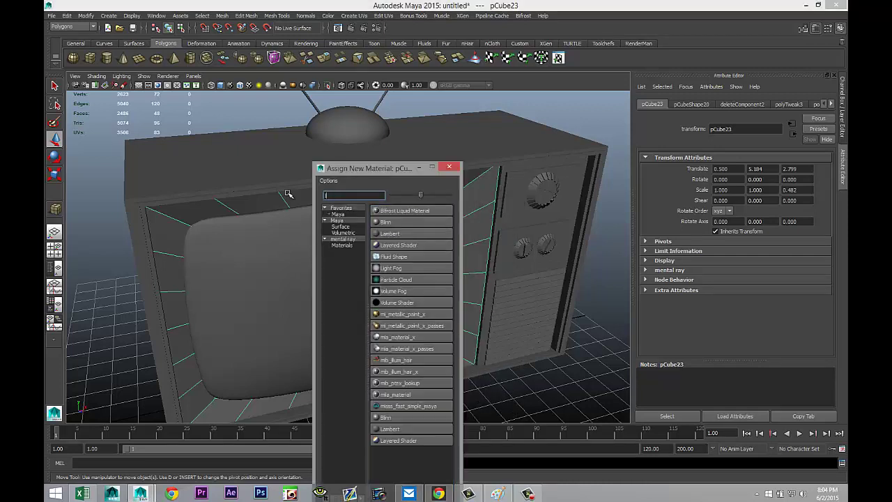
left_click(409, 212)
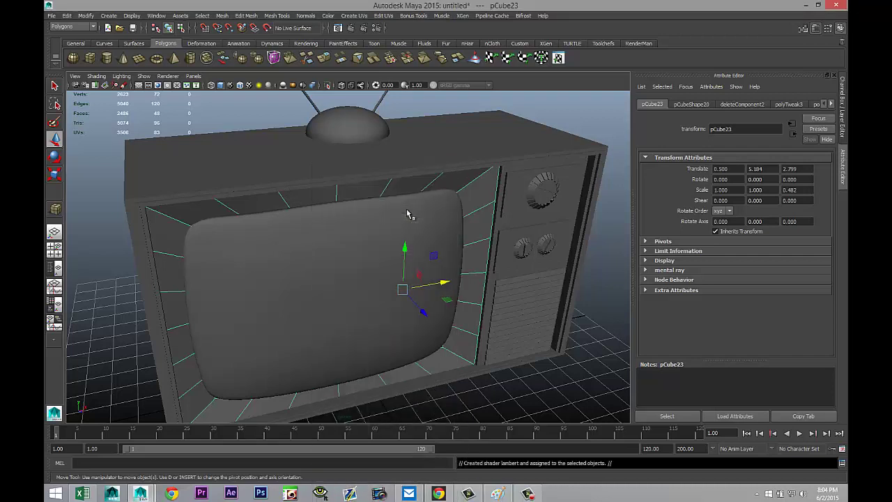
Tint the bezel's Lambert color a muted reddish brown with hue 360, saturation 0.098 and value 0.510
left_click(725, 214)
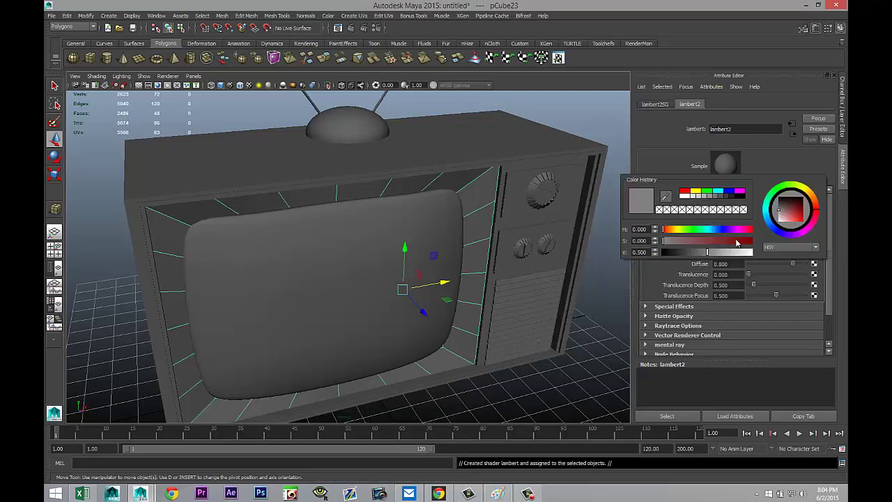
left_click_drag(793, 213, 782, 214)
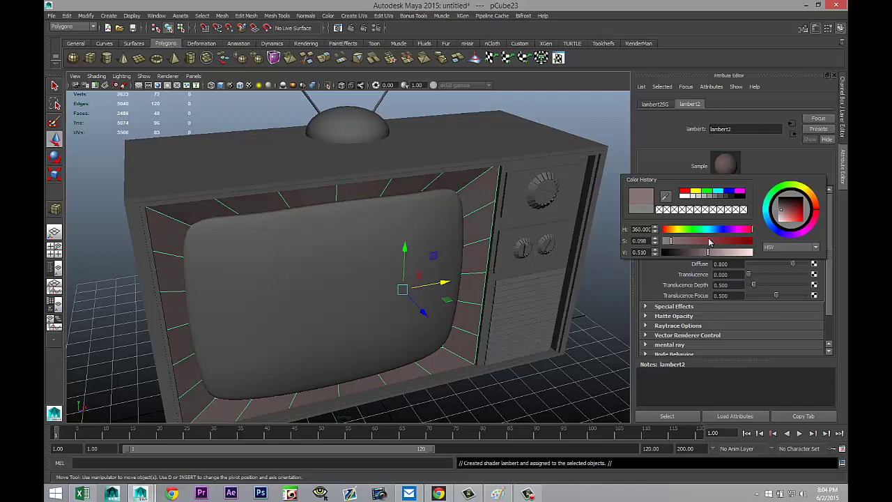
left_click(584, 375)
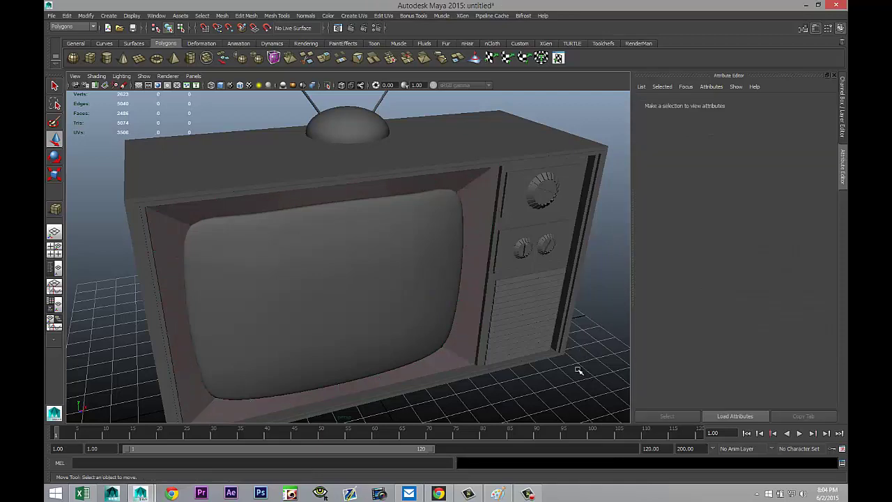
Select all fifteen speaker grille slats below the knobs and assign them a new Blinn material
scroll(564, 355, "down", 3)
scroll(564, 350, "up", 3)
scroll(558, 319, "up", 2)
left_click_drag(530, 315, 512, 295, "alt")
scroll(522, 305, "up", 1)
scroll(500, 288, "up", 5)
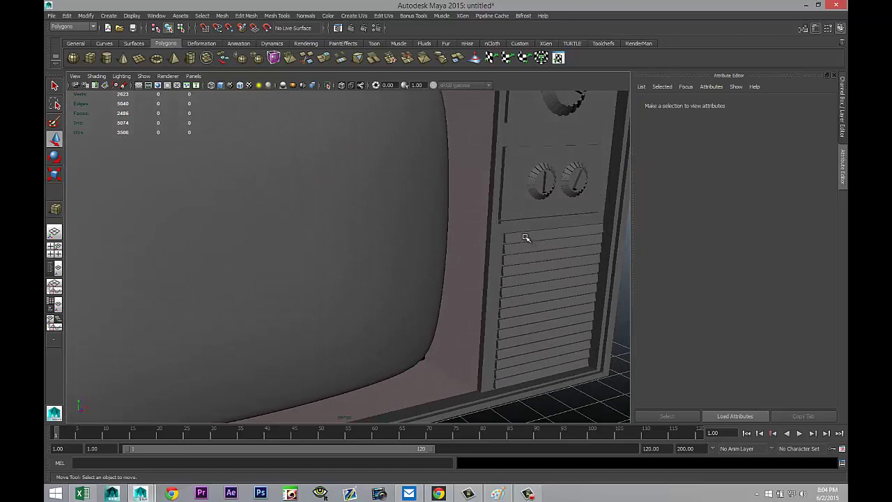
left_click(525, 242)
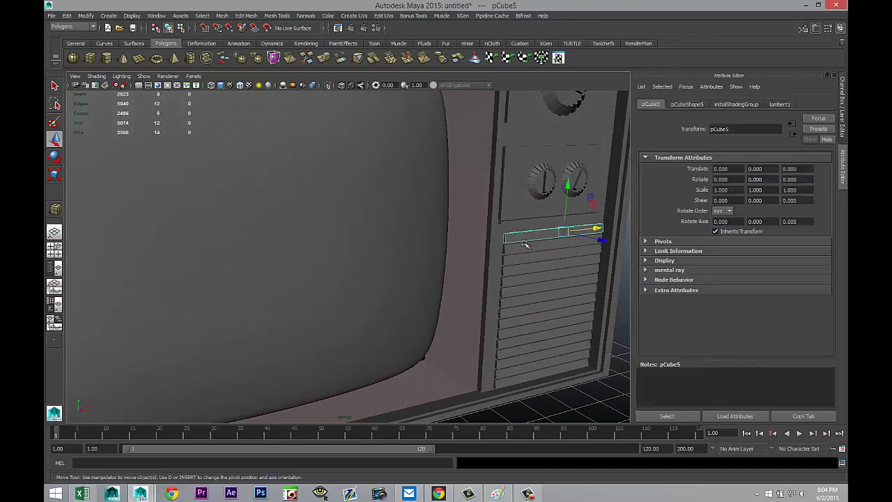
left_click(523, 251, "shift")
left_click(520, 262, "shift")
left_click(520, 274, "shift")
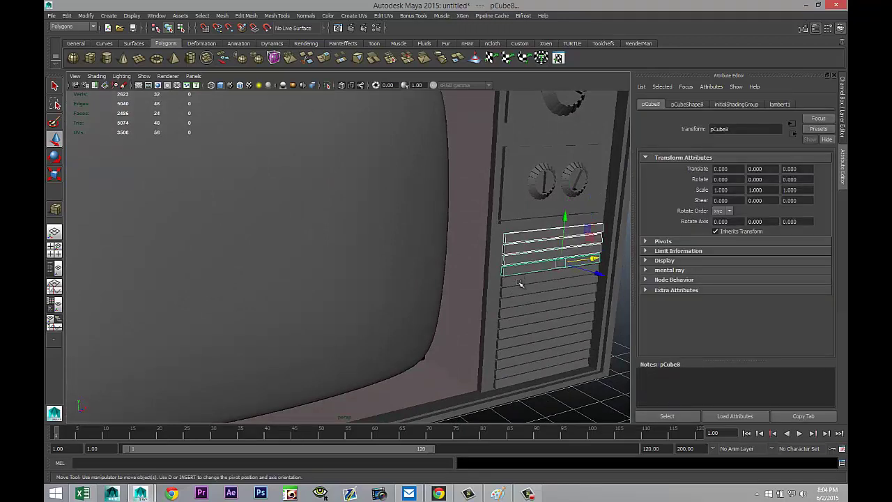
left_click(519, 283, "shift")
left_click(517, 292, "shift")
left_click(516, 304, "shift")
left_click(516, 313, "shift")
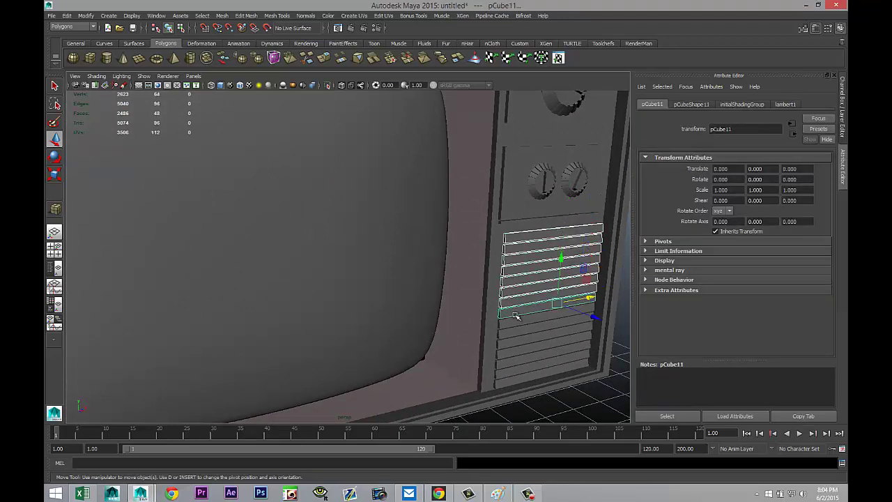
left_click(515, 327, "shift")
left_click(516, 335, "shift")
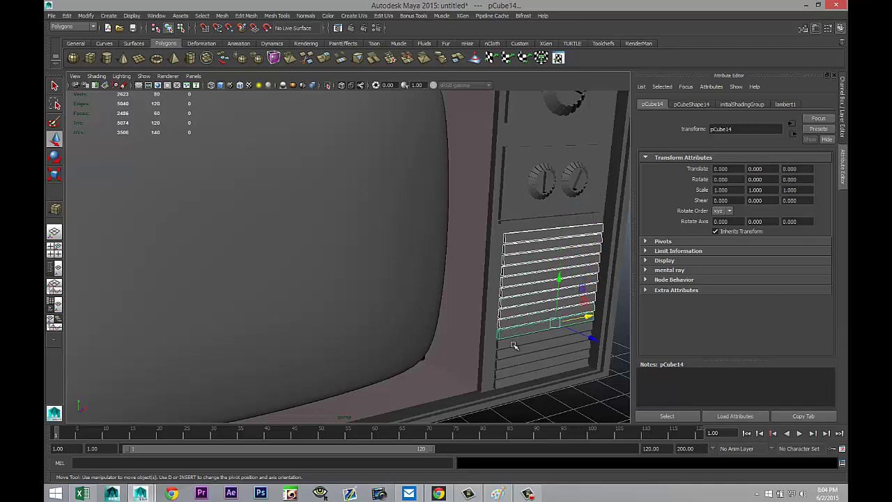
left_click(513, 346, "shift")
left_click(515, 355, "shift")
left_click(516, 364, "shift")
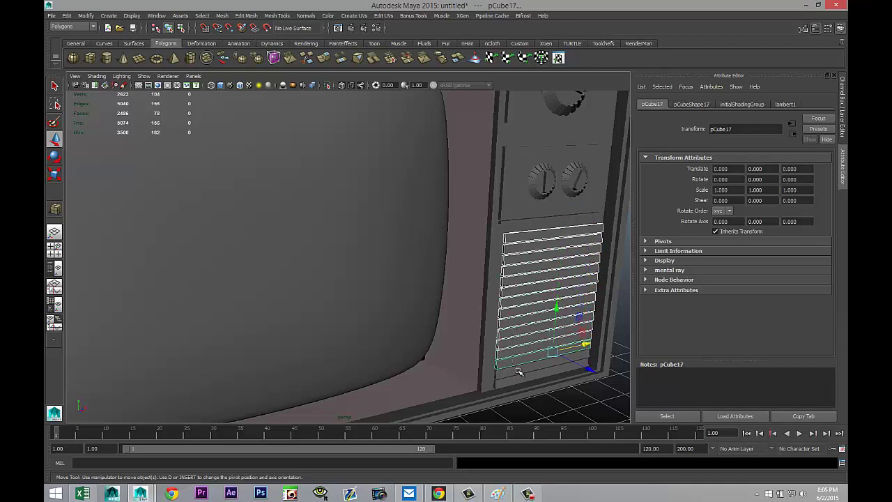
left_click(518, 375, "shift")
left_click(519, 384, "shift")
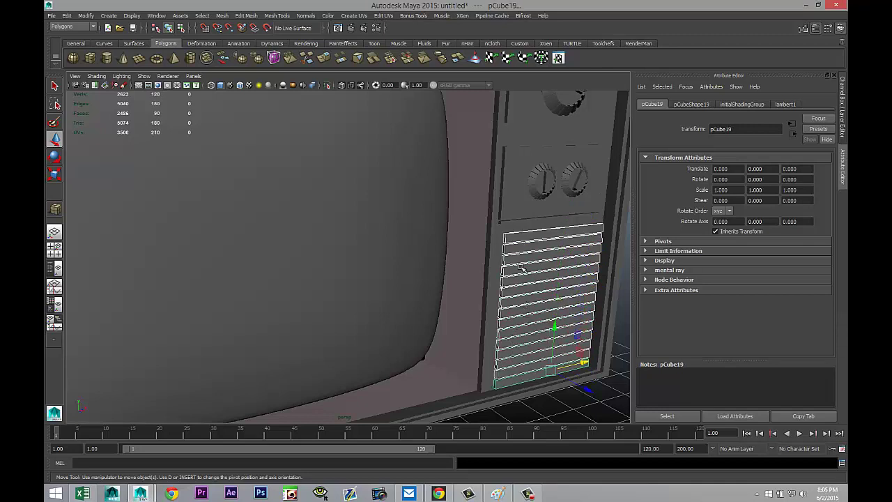
right_click_drag(525, 254, 520, 440)
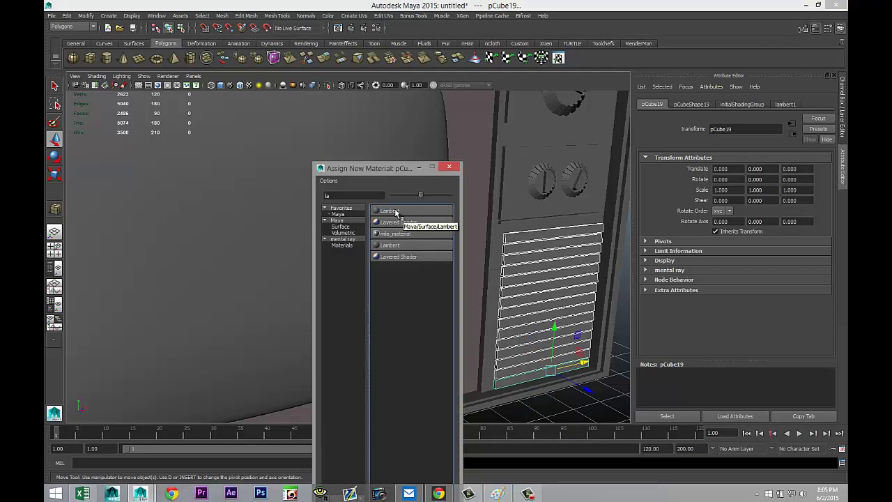
double_click(349, 195)
type("blin")
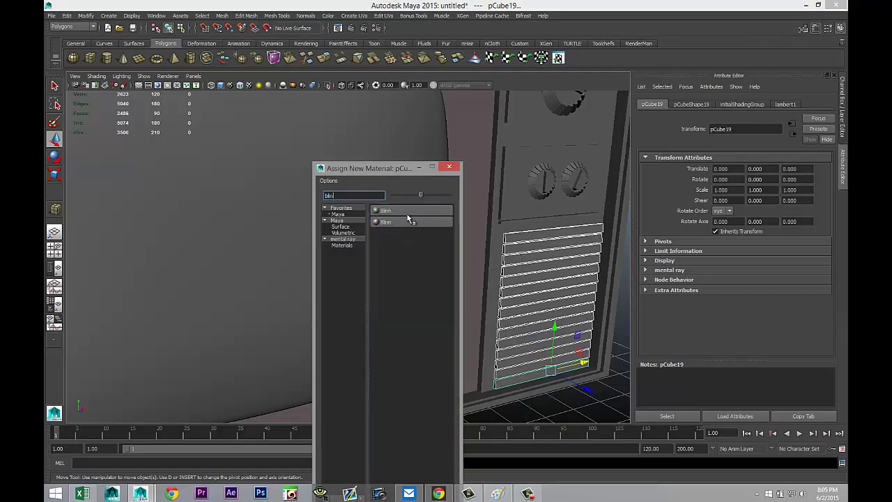
left_click(408, 211)
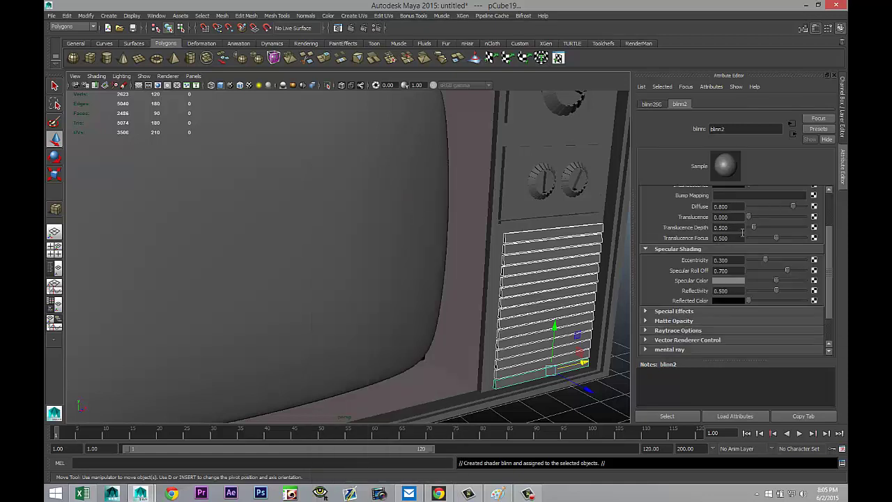
Set the grille slats' Blinn color to pure black
scroll(744, 235, "up", 2)
left_click_drag(776, 215, 749, 216)
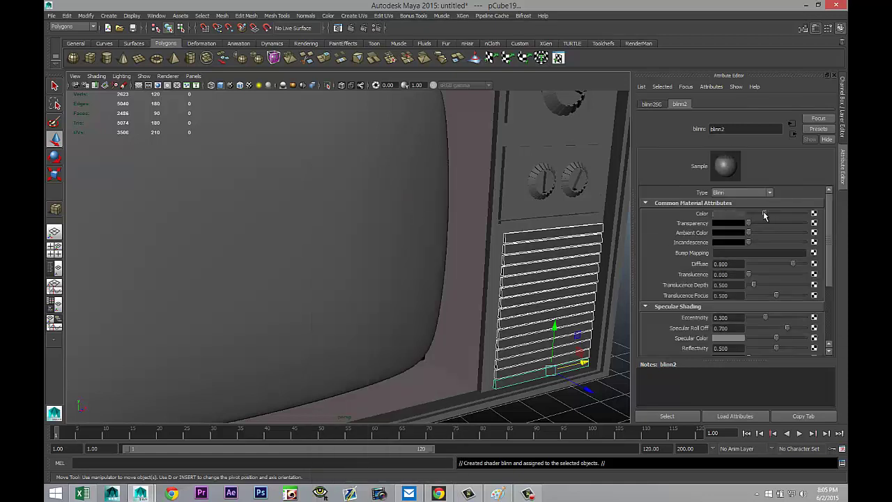
scroll(734, 324, "down", 1)
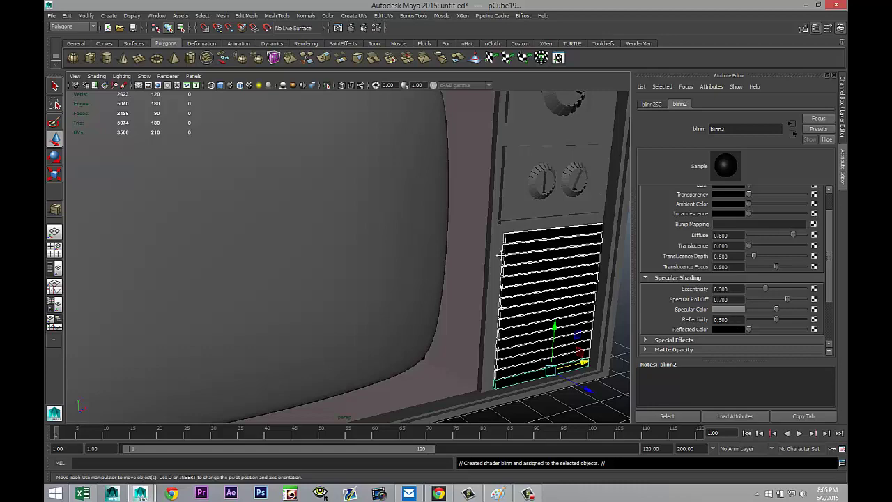
left_click_drag(502, 256, 436, 238, "alt")
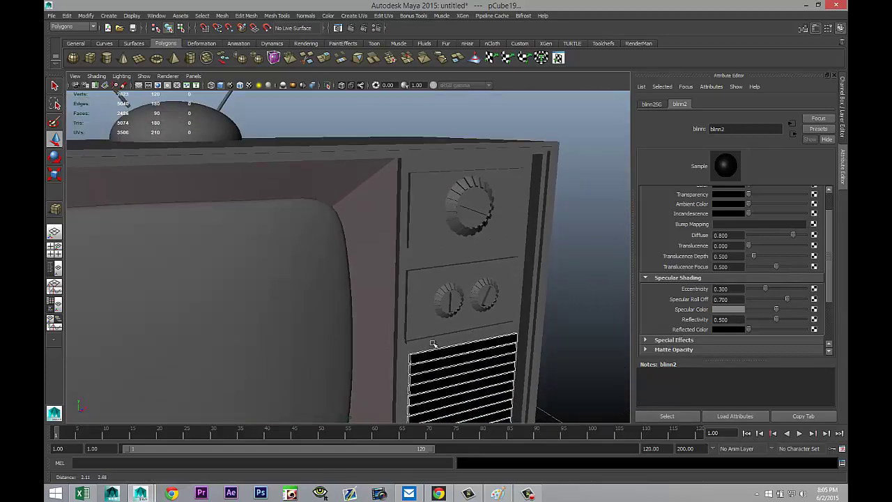
Select both raised knob plates and the control panel behind them, and assign them a new mia_material_x material
left_click(427, 230)
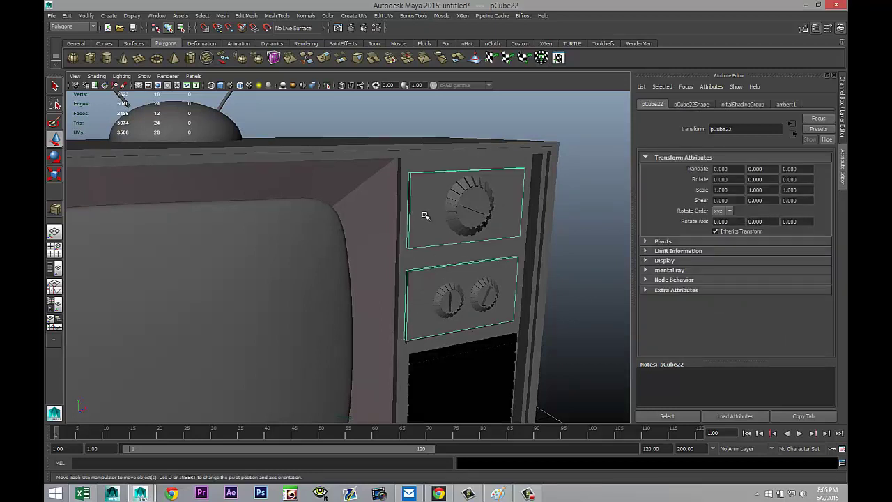
left_click_drag(540, 339, 492, 261, "alt")
left_click(405, 150)
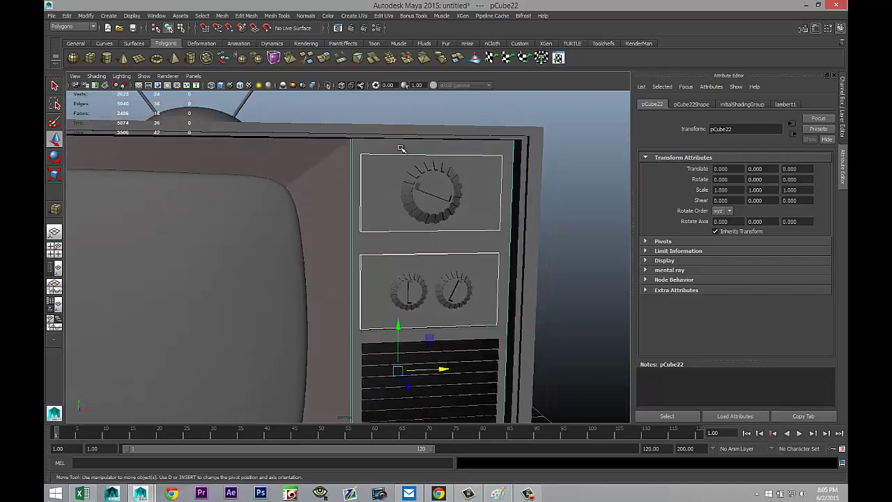
scroll(404, 257, "down", 5)
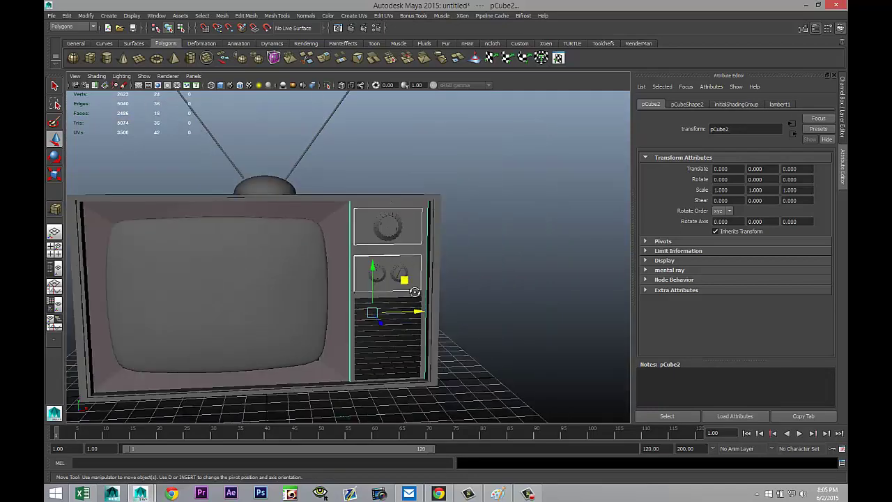
left_click_drag(415, 291, 433, 295, "alt")
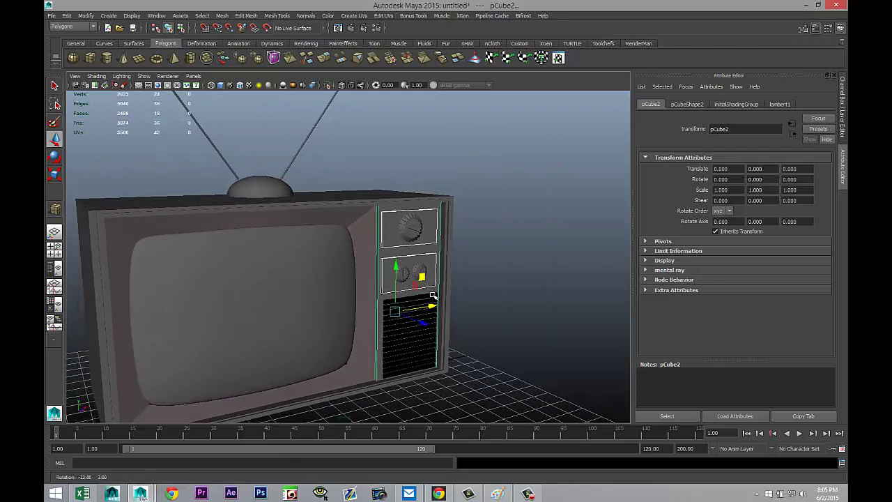
scroll(432, 292, "up", 3)
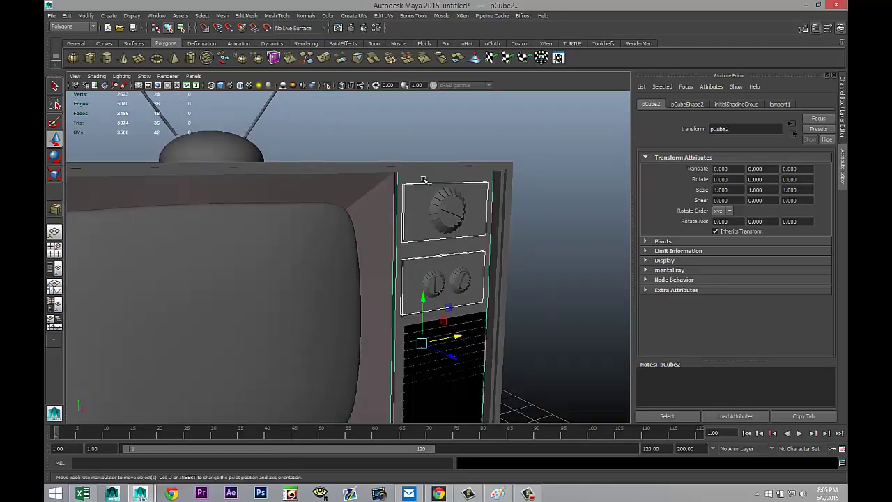
right_click_drag(424, 180, 418, 364)
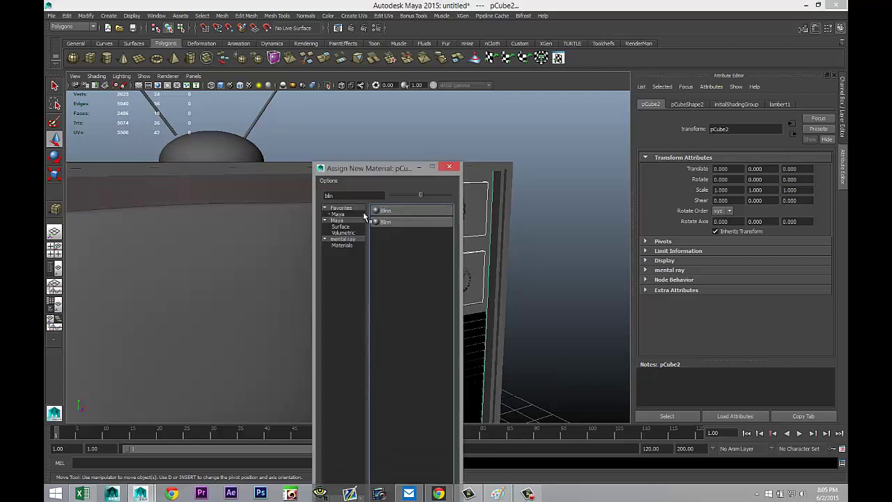
type("mia")
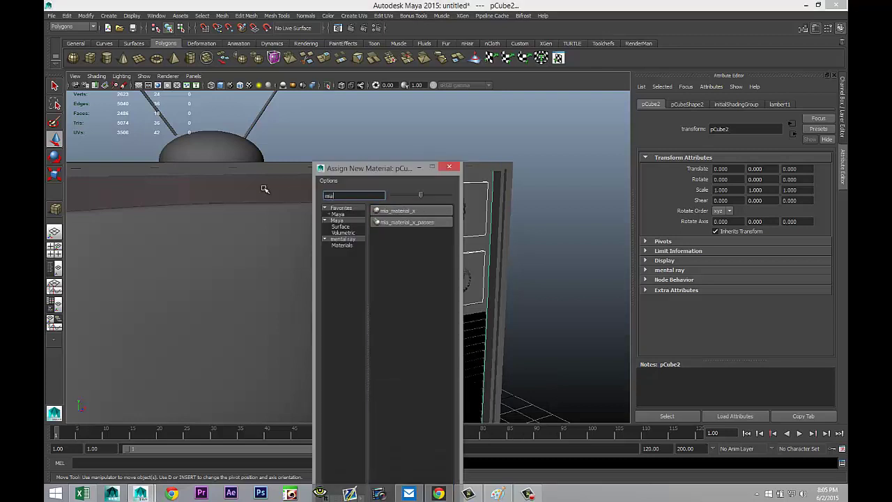
left_click(413, 211)
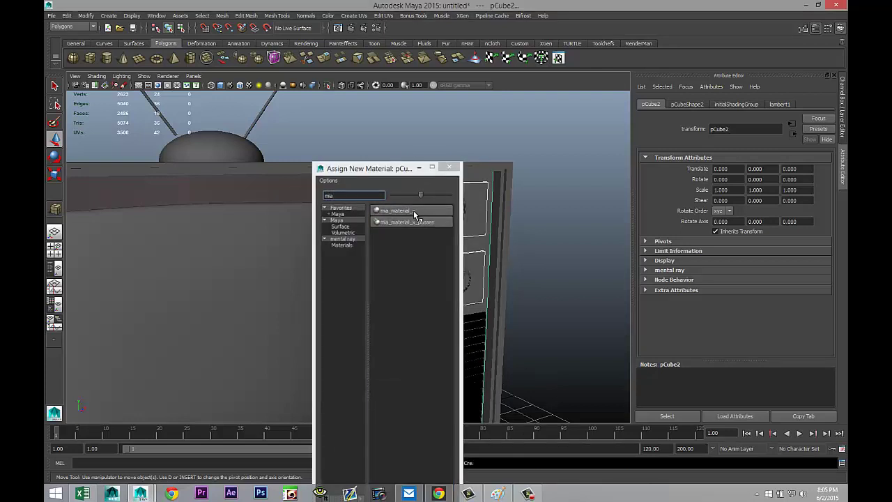
Replace the control panel material's attributes with the SatinedMetal preset
left_click(718, 104)
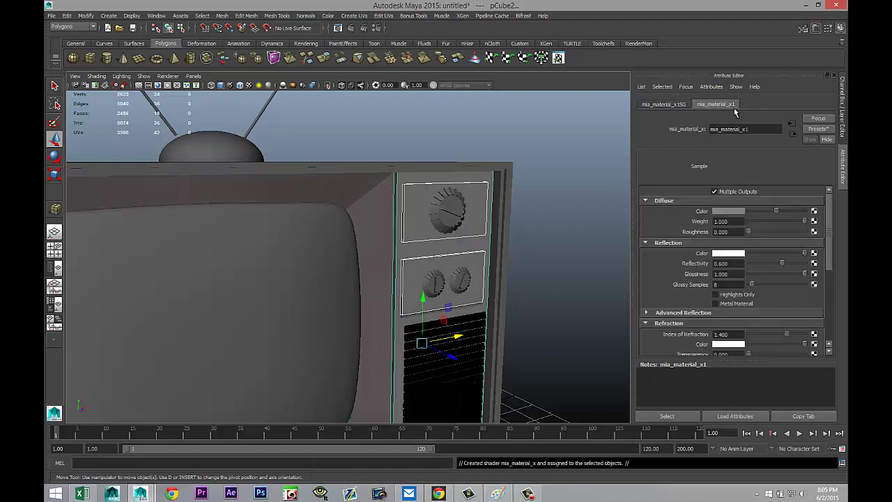
left_click(812, 131)
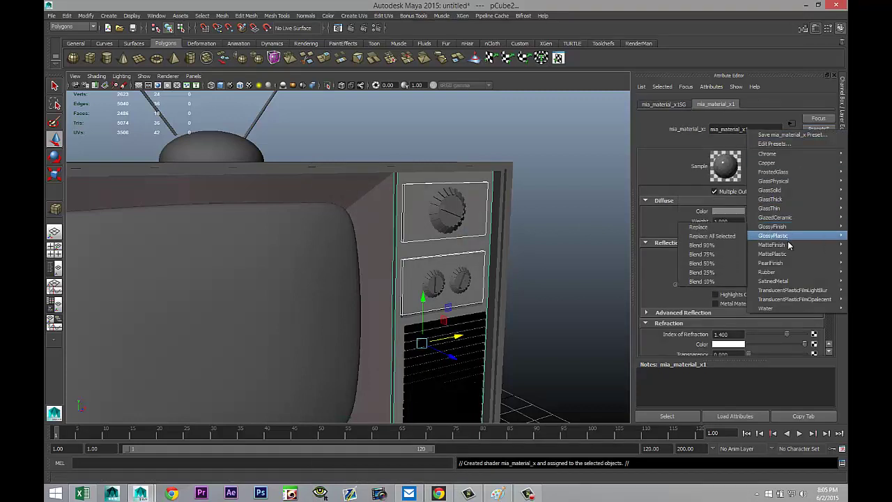
mouse_move(777, 281)
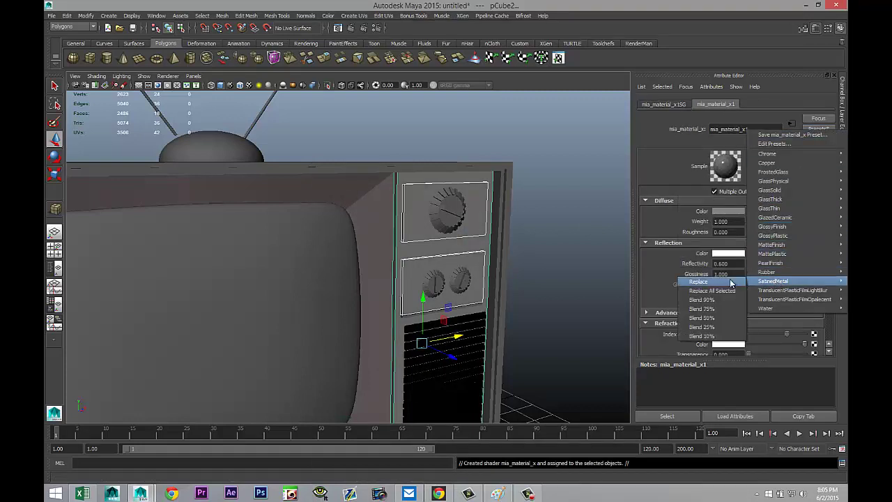
left_click(732, 285)
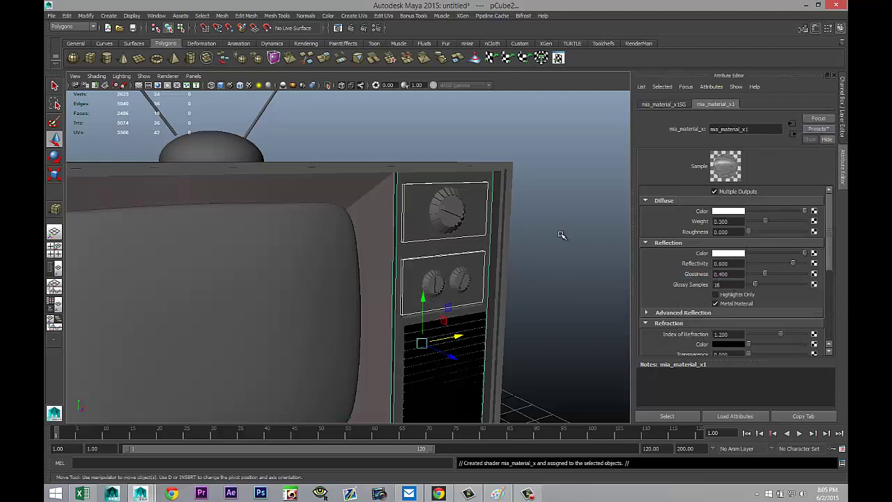
Assign a new mia_material_x material to the thin trim frame around the TV's front edge
scroll(561, 235, "up", 2)
left_click_drag(512, 256, 415, 208, "alt")
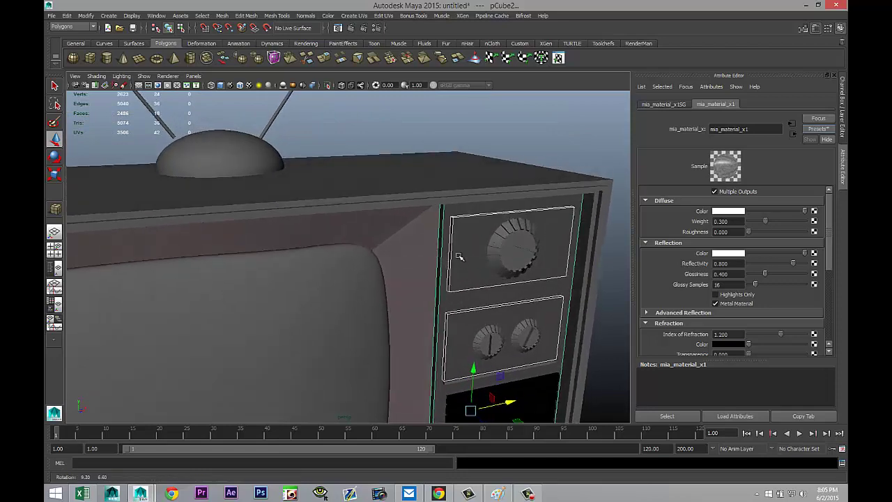
left_click(410, 202)
key("f")
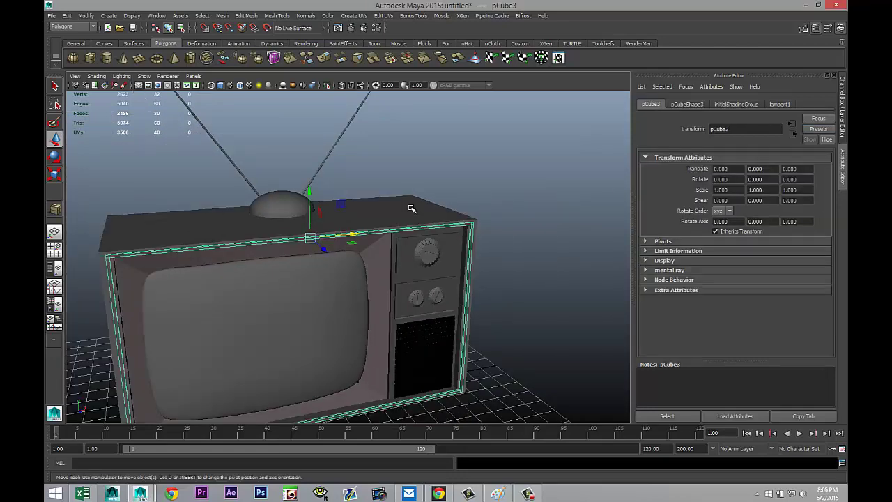
scroll(411, 209, "up", 4)
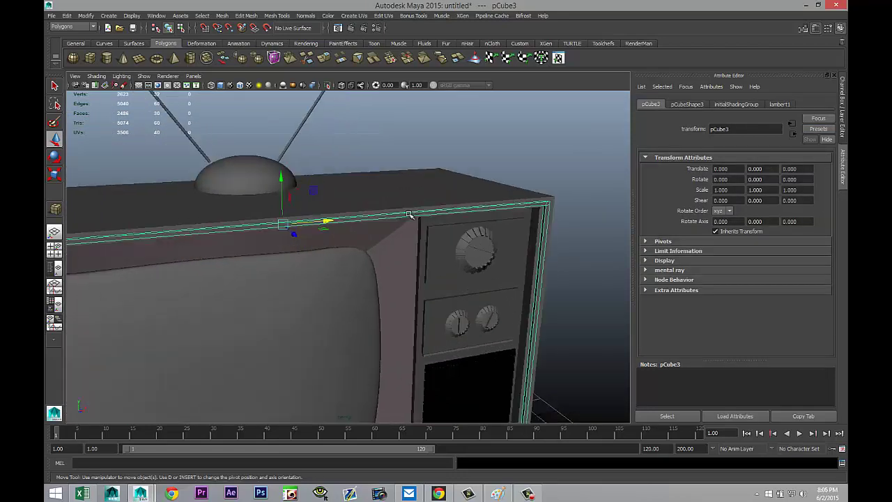
right_click_drag(409, 214, 423, 400)
left_click(395, 211)
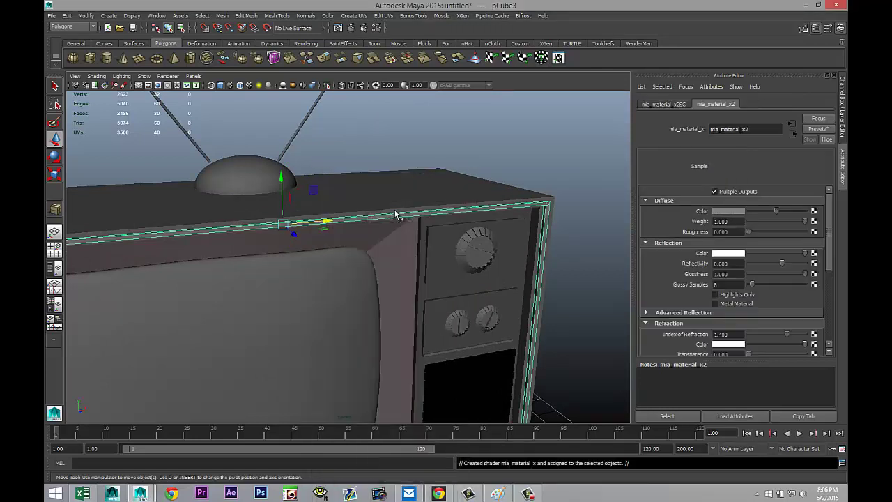
Replace the front trim material's attributes with the Chrome preset
left_click(818, 128)
mouse_move(787, 150)
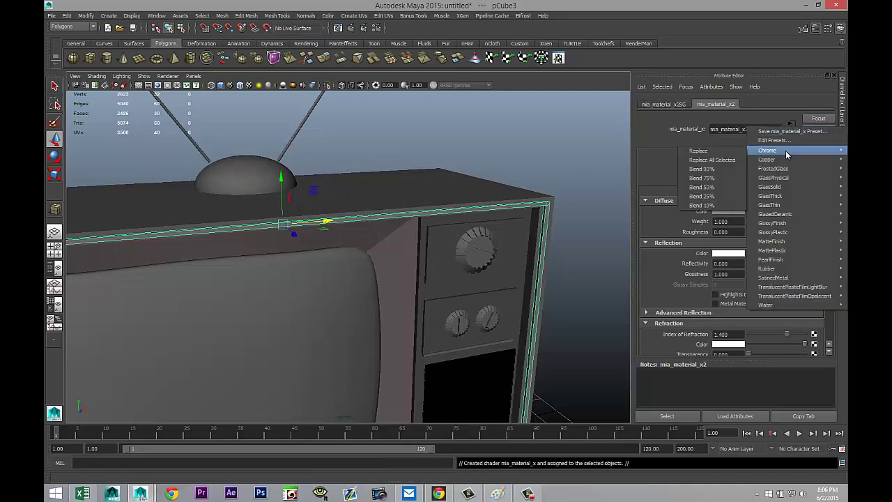
left_click(722, 160)
Select the large knob and both small knobs, assign them a new Blinn material, and set its color to pure black
scroll(478, 228, "down", 5)
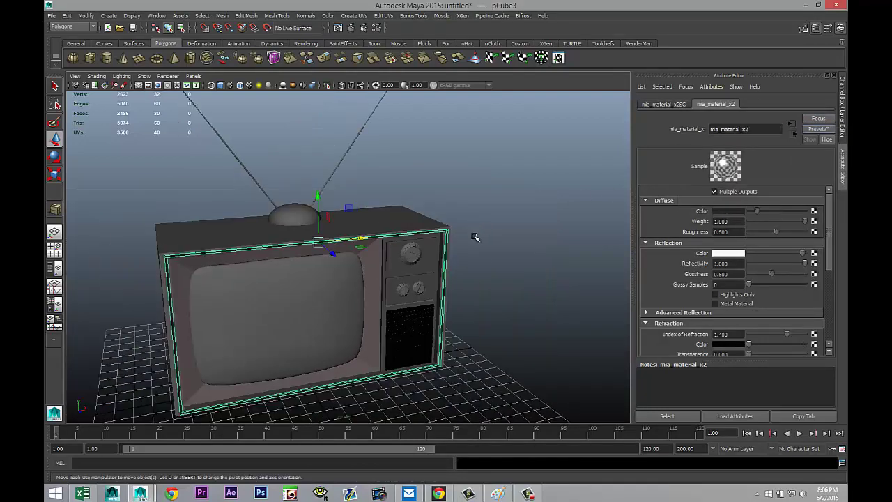
scroll(477, 247, "up", 6)
scroll(476, 250, "up", 8)
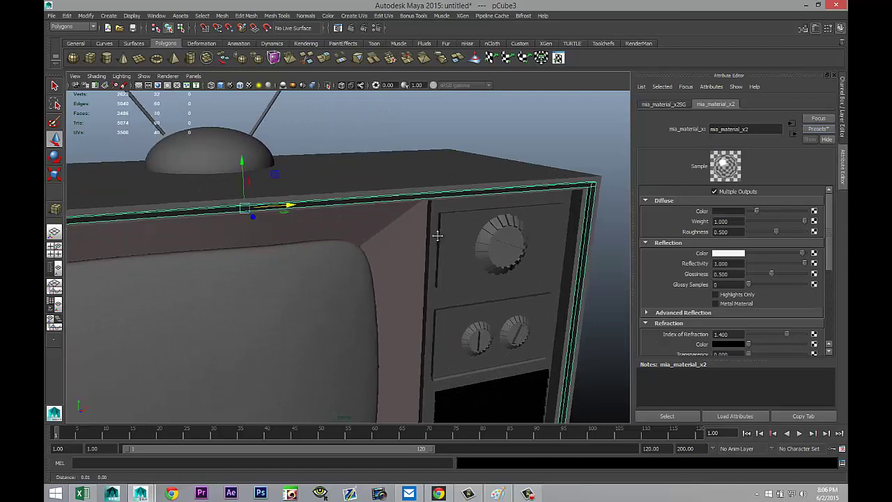
scroll(462, 232, "up", 6)
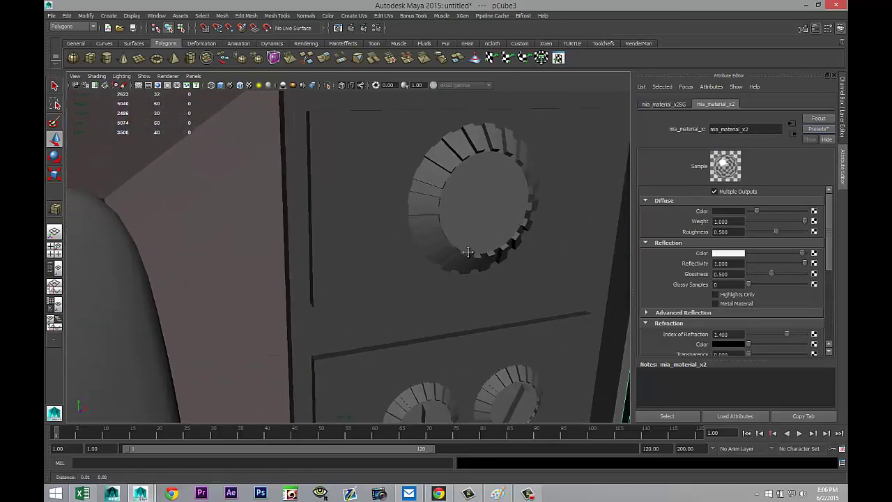
scroll(414, 273, "up", 3)
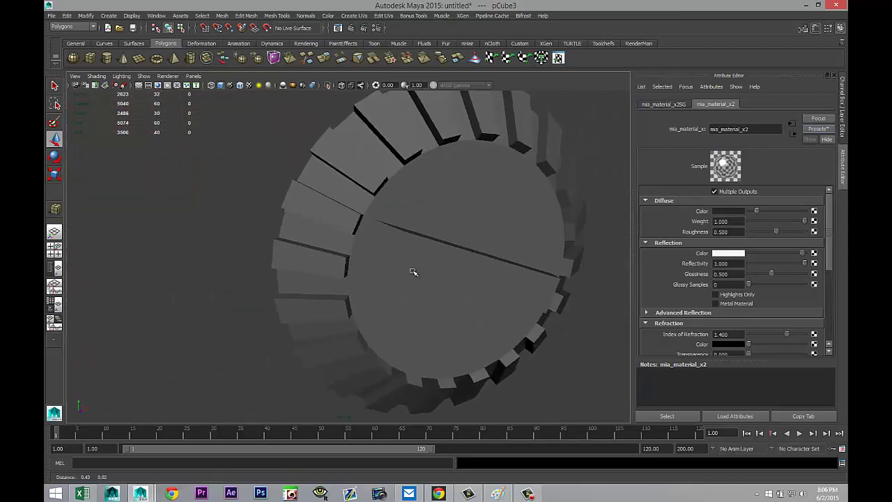
scroll(412, 267, "down", 6)
scroll(414, 259, "up", 4)
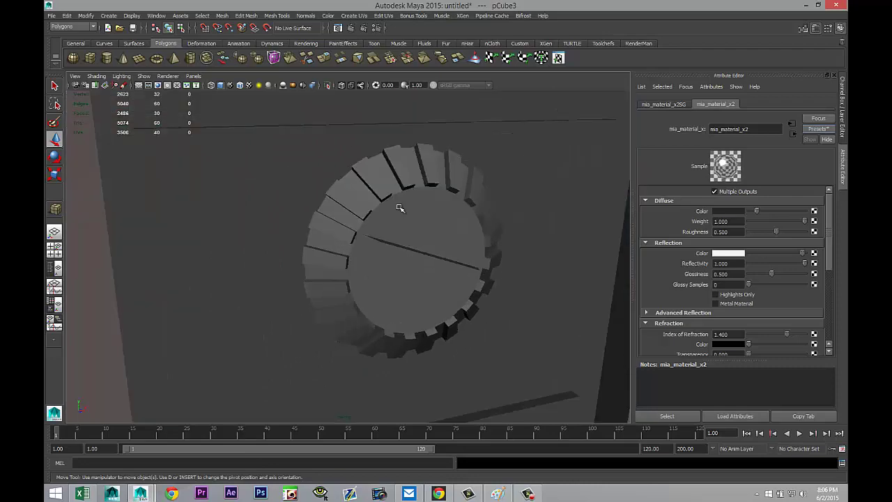
right_click_drag(399, 198, 406, 166)
left_click(407, 166)
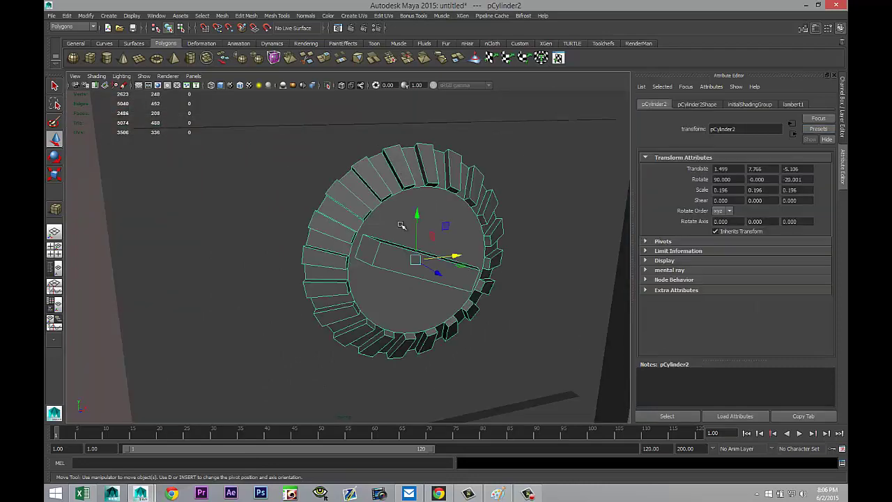
scroll(356, 191, "down", 5)
scroll(340, 266, "up", 3)
left_click(340, 265)
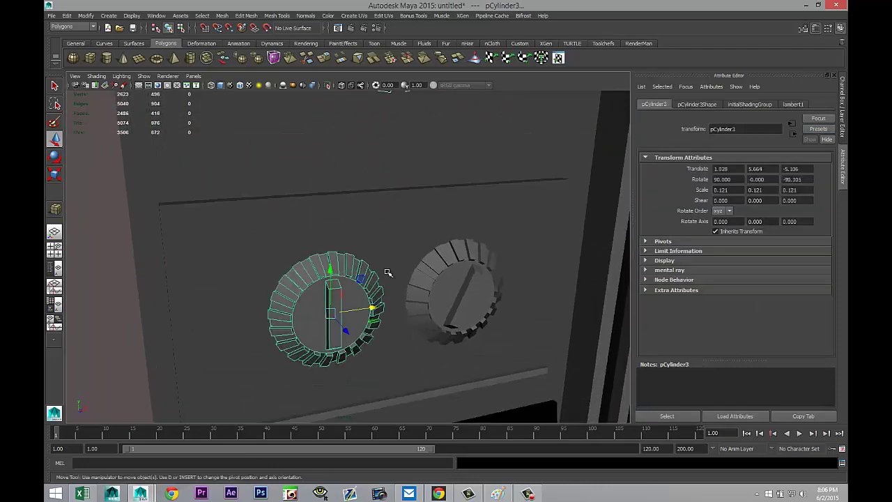
left_click(440, 261, "shift")
right_click_drag(436, 260, 433, 447)
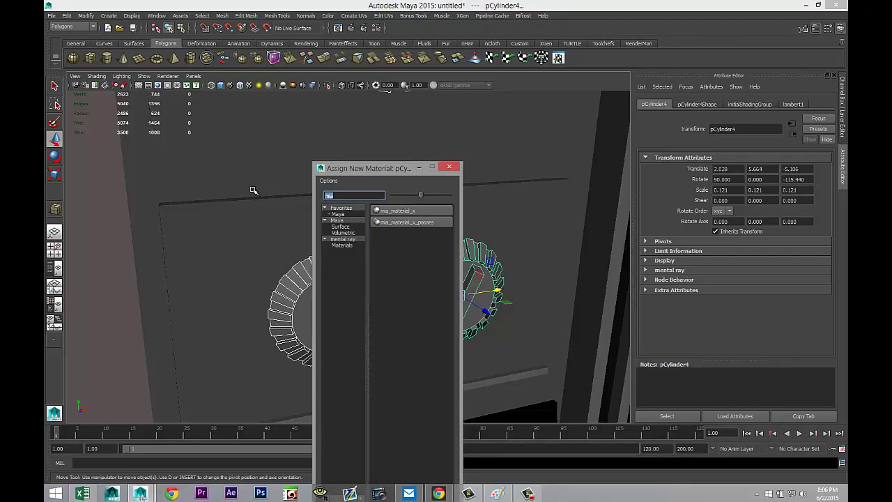
type("blin")
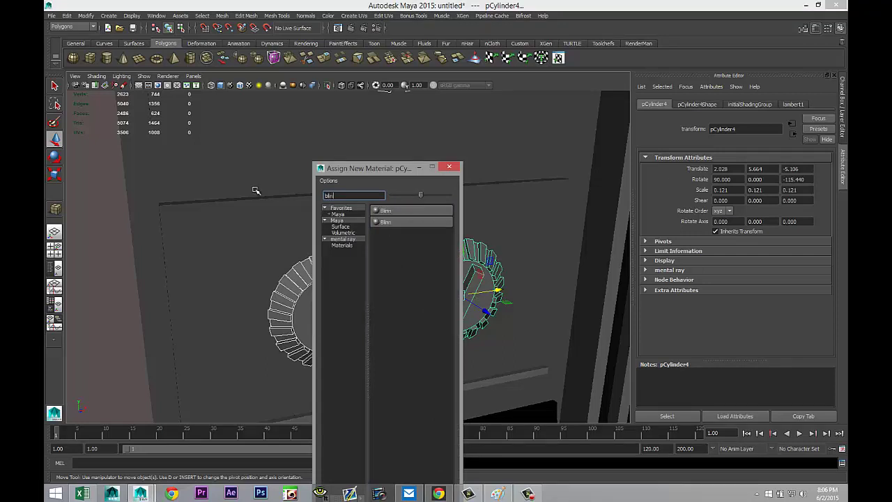
left_click(404, 209)
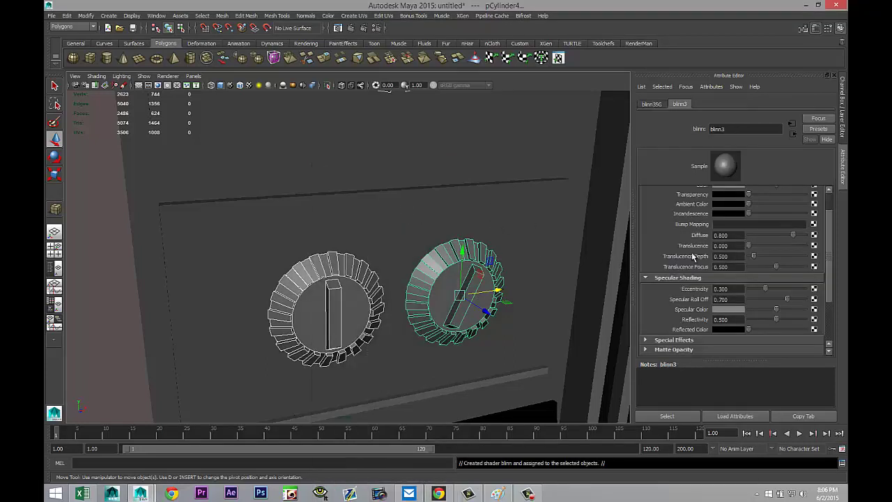
scroll(757, 219, "up", 2)
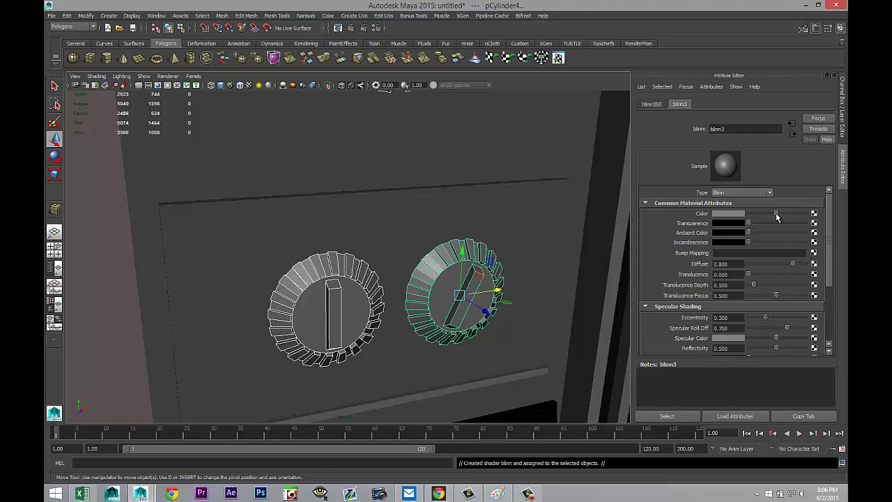
left_click_drag(776, 215, 748, 214)
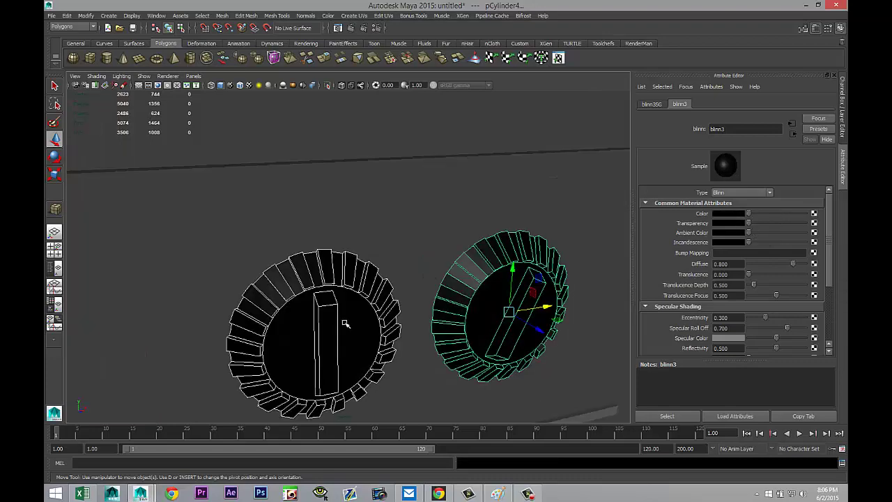
left_click_drag(344, 323, 351, 240, "alt")
left_click(263, 254)
left_click(375, 250)
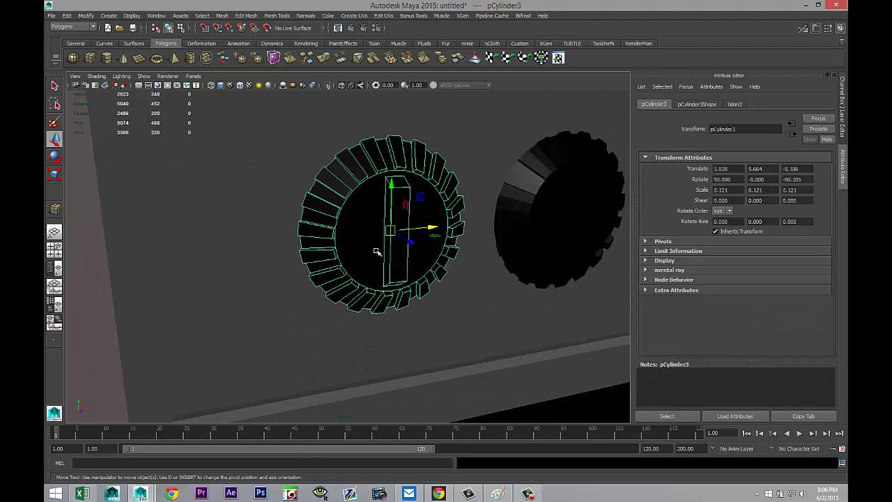
right_click_drag(359, 225, 362, 239)
left_click(362, 234)
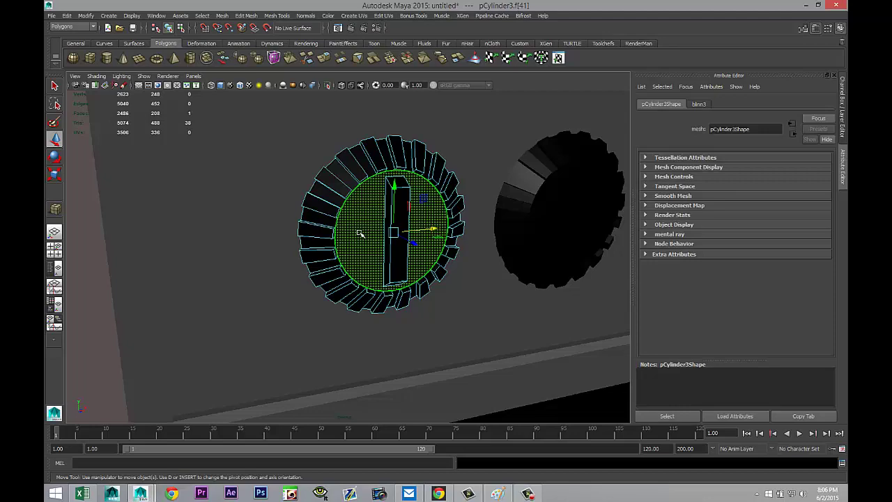
left_click(397, 221, "shift")
scroll(535, 224, "down", 5)
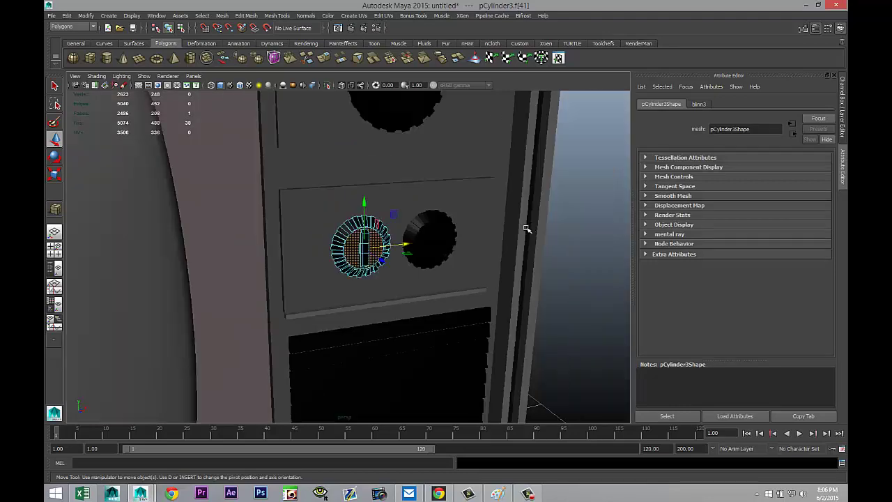
scroll(448, 237, "up", 5)
Select the two small knobs and the large knob as whole objects and combine them into one mesh
right_click_drag(411, 208, 412, 206)
left_click(412, 206)
left_click(480, 202, "shift")
left_click_drag(480, 202, 414, 149, "alt")
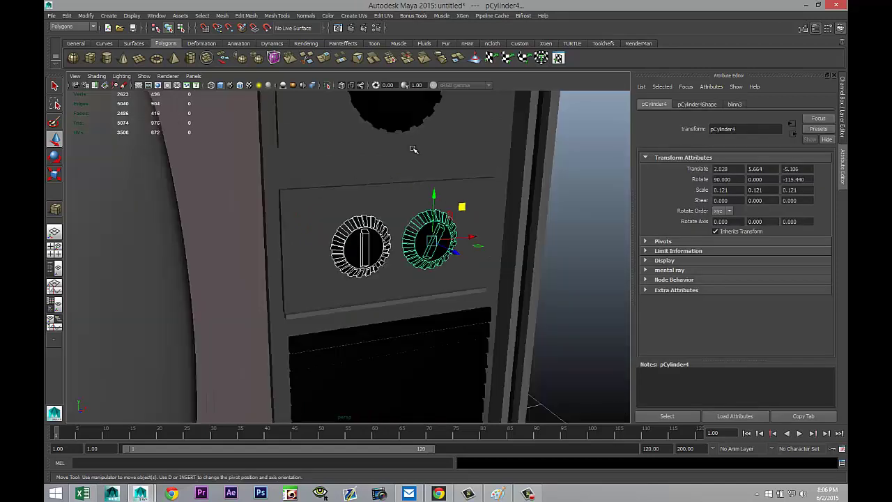
left_click(405, 121)
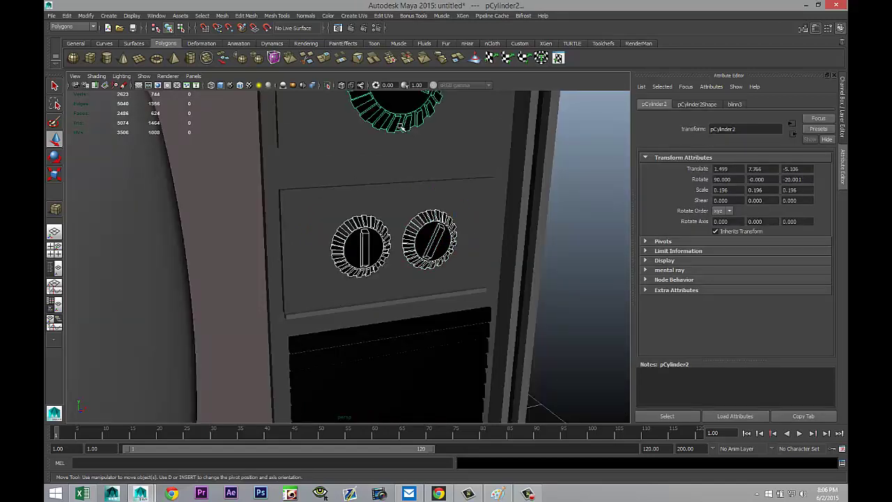
left_click(223, 15)
left_click(233, 36)
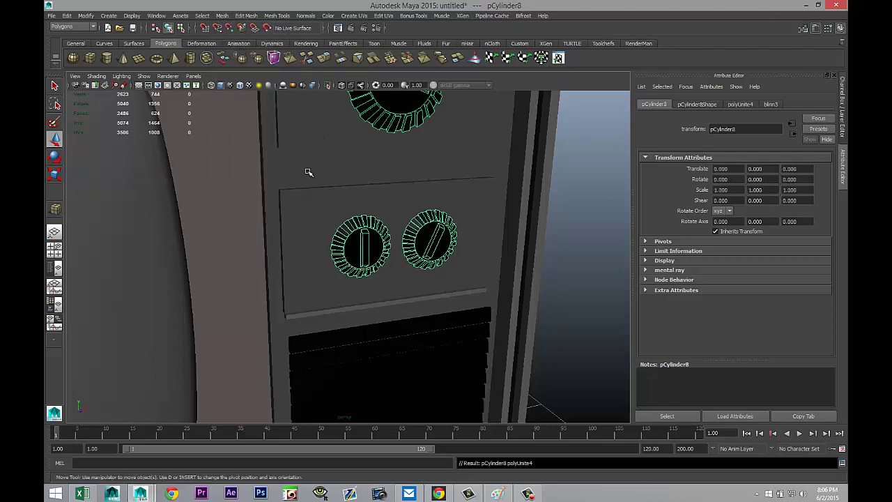
Select the round front faces of the large knob and both small knobs and assign them a new mia_material_x material
middle_click_drag(325, 207, 402, 253, "alt")
right_click_drag(402, 252, 408, 233, "alt")
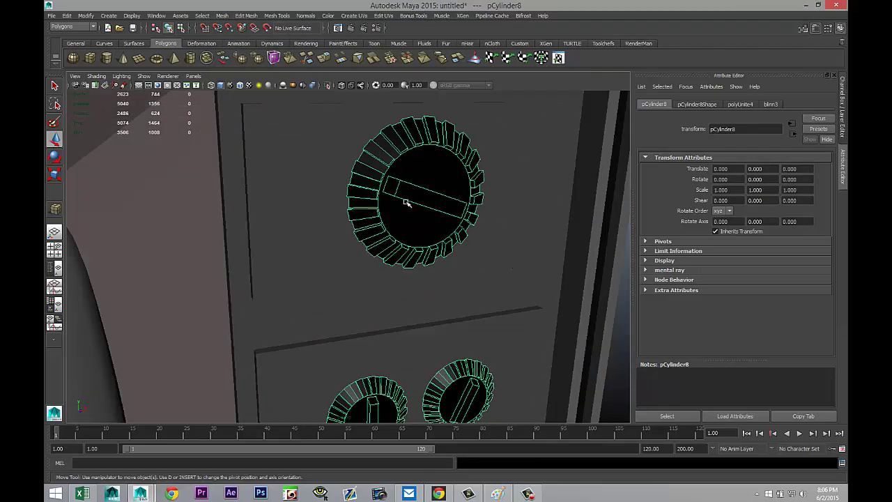
right_click_drag(427, 166, 426, 180)
left_click(426, 175)
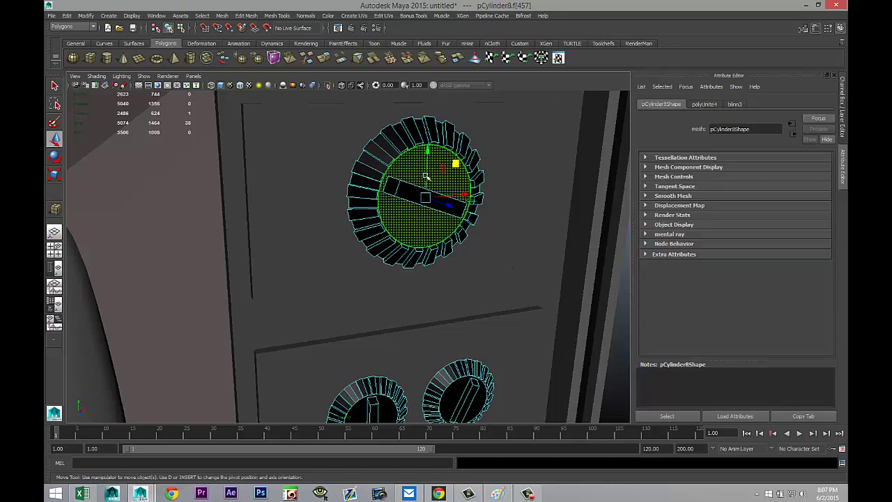
left_click(453, 383, "shift")
left_click(385, 404, "shift")
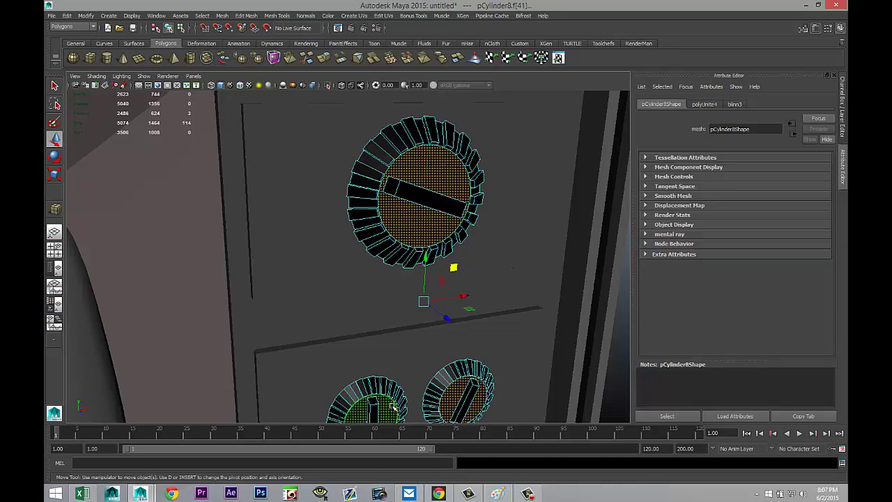
right_click_drag(416, 220, 415, 405)
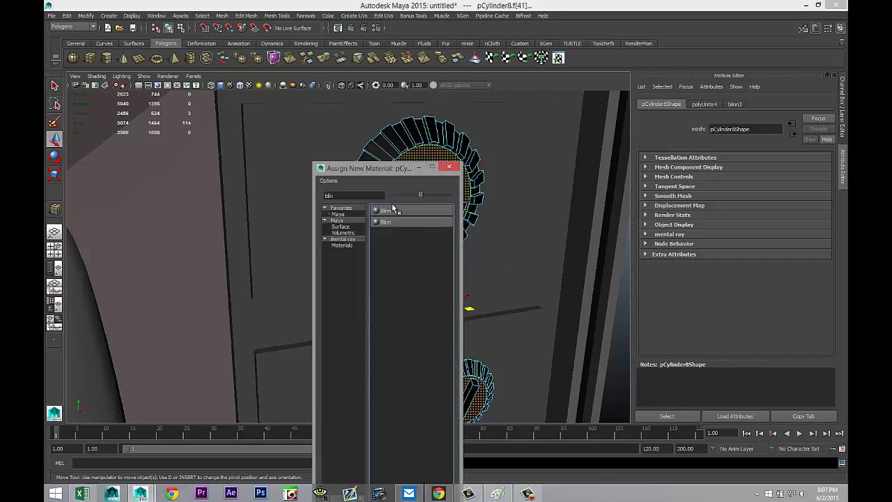
type("mia")
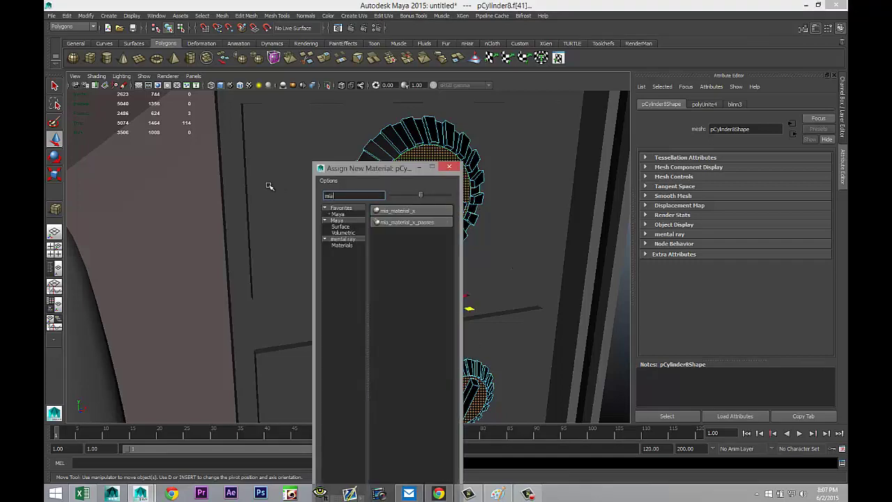
left_click(421, 213)
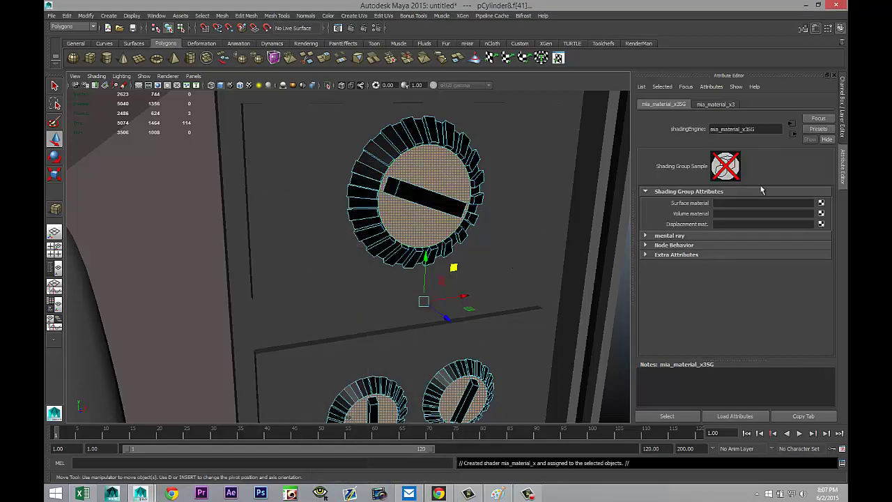
Replace the knob-face material's attributes with the Chrome preset
left_click(729, 106)
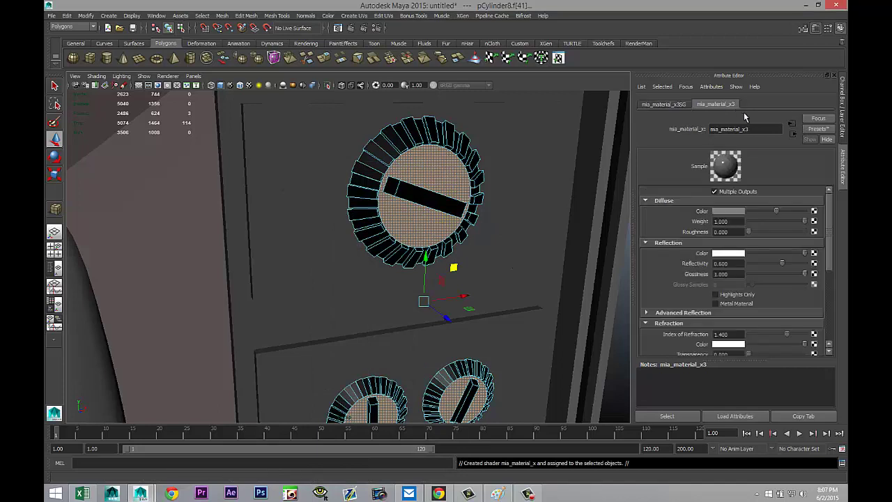
left_click(819, 129)
mouse_move(774, 162)
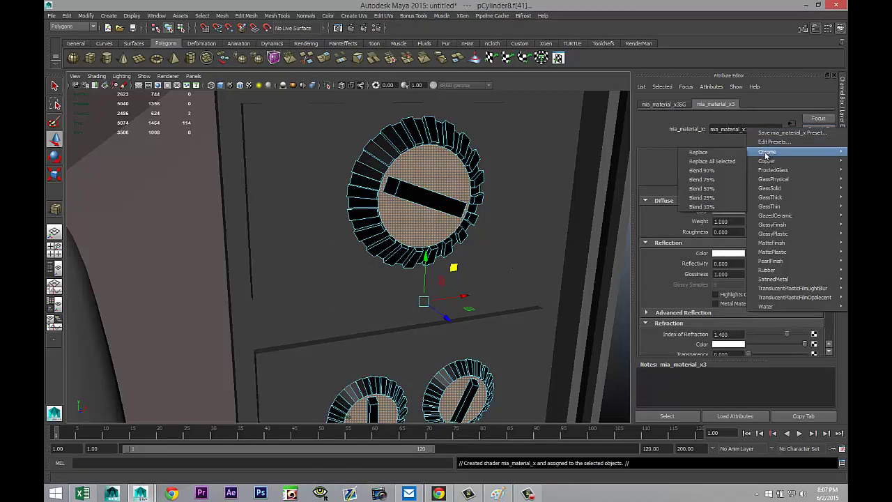
left_click(699, 161)
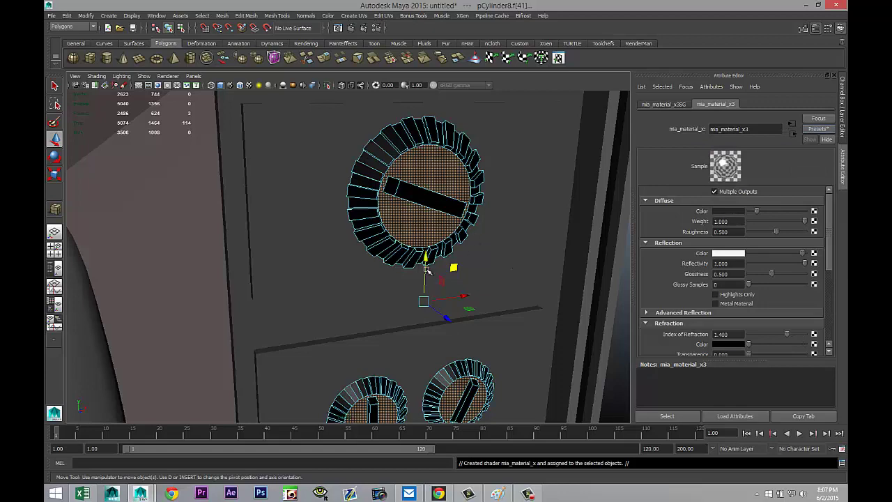
Select the front faces of the pointer bars on all three knobs and assign them the existing mia_material_x3 material
scroll(428, 271, "up", 3)
left_click(457, 168)
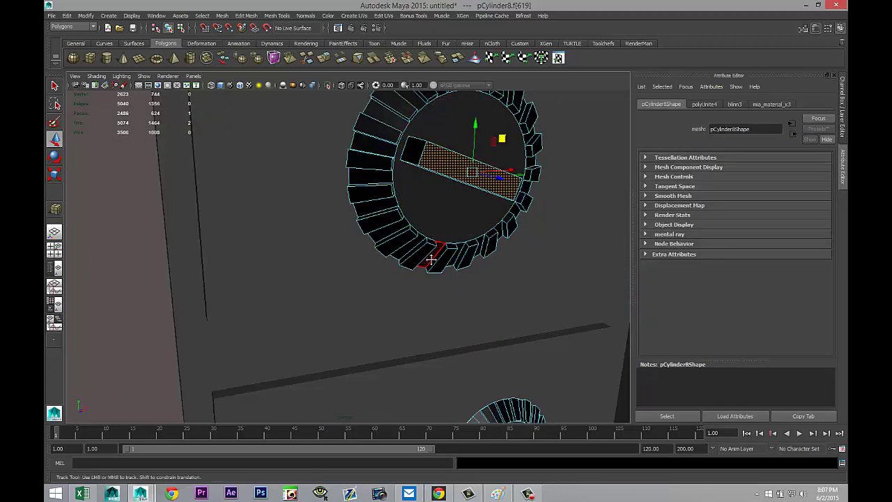
middle_click_drag(430, 255, 397, 159, "alt")
left_click(452, 297)
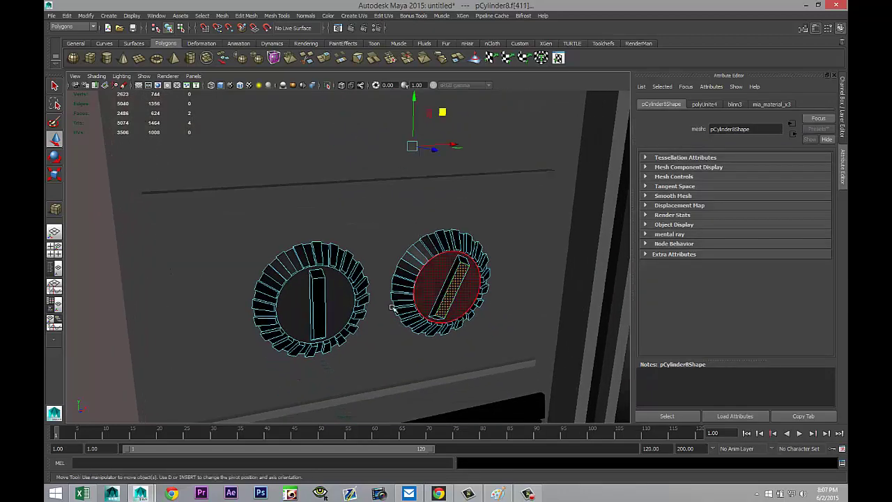
left_click(321, 307, "shift")
right_click_drag(320, 307, 404, 486)
scroll(383, 378, "down", 5)
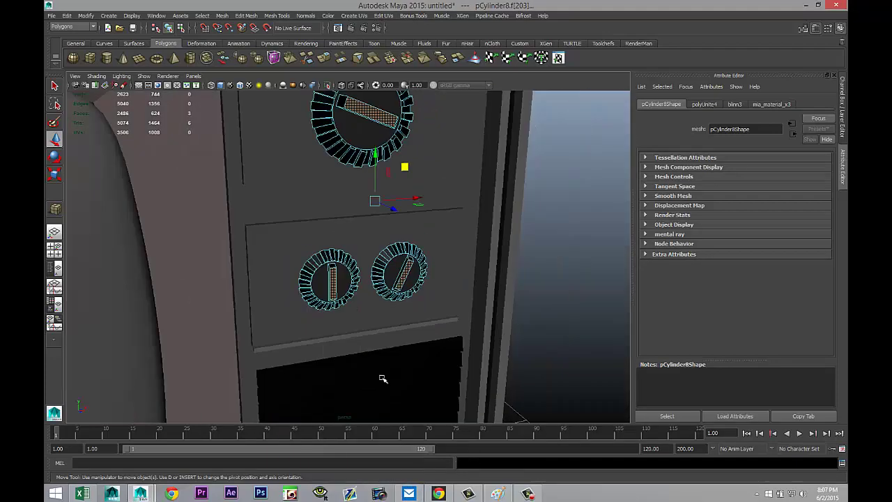
Add every raised tooth's front face around the upright-pointer small knob to the selection and assign the existing mia_material_x3 material
scroll(383, 379, "up", 8)
middle_click_drag(383, 379, 391, 298, "alt")
left_click_drag(391, 298, 357, 237, "alt")
key("w")
left_click(354, 227, "shift")
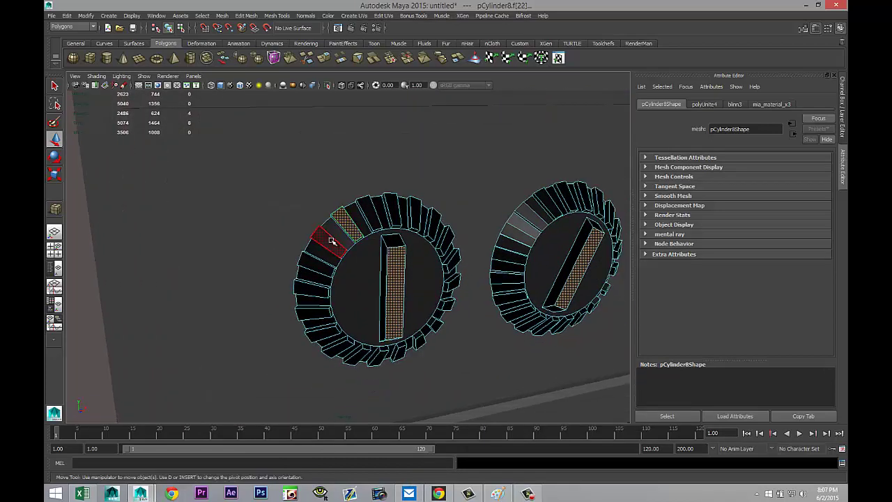
left_click(332, 242, "shift")
left_click(315, 265, "shift")
left_click(312, 288, "shift")
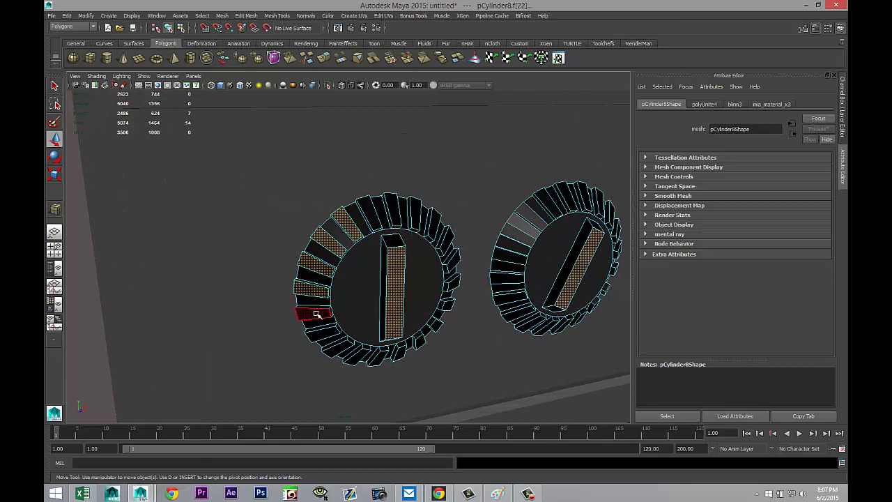
left_click(314, 314, "shift")
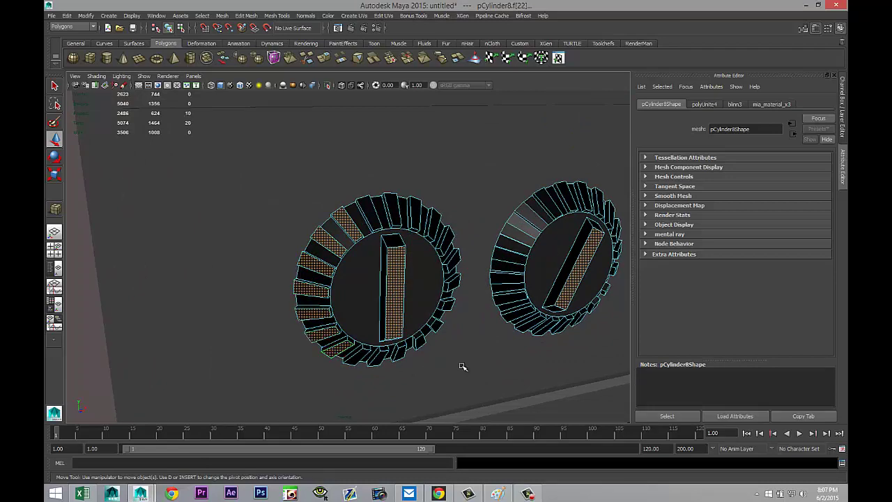
left_click_drag(462, 364, 436, 359, "alt")
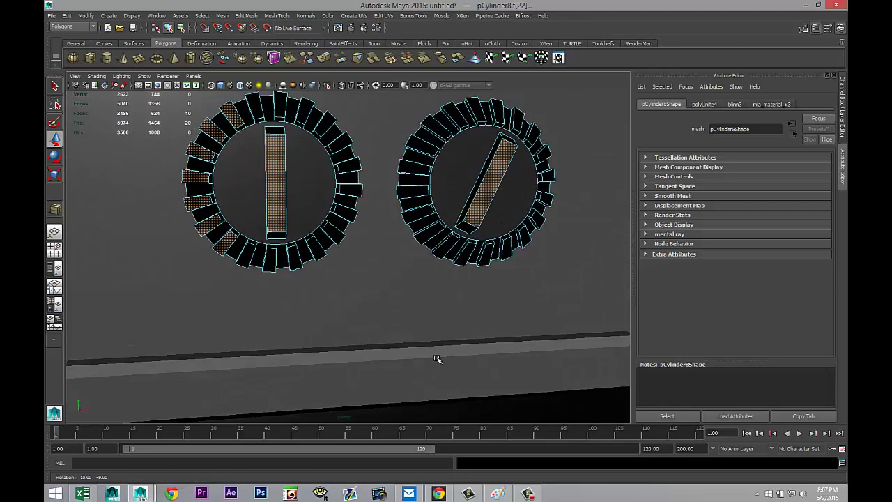
left_click(262, 259, "shift")
left_click(294, 256, "shift")
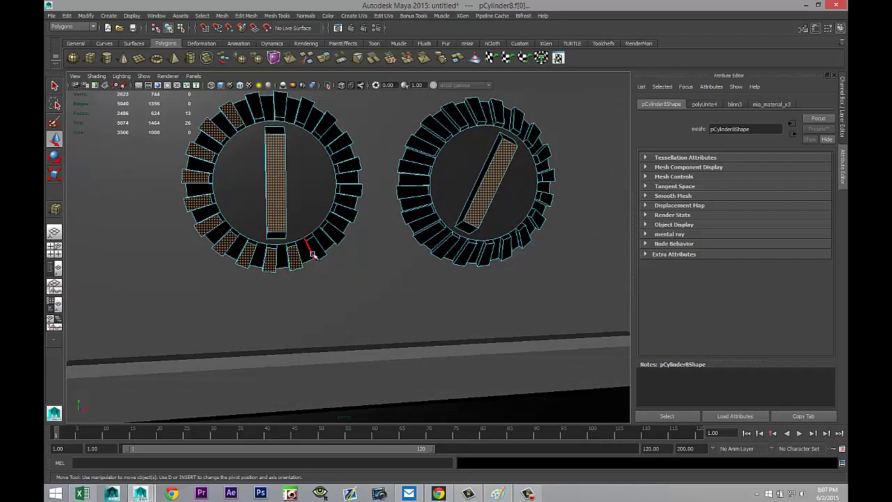
left_click(315, 249, "shift")
left_click(332, 234, "shift")
left_click(343, 212, "shift")
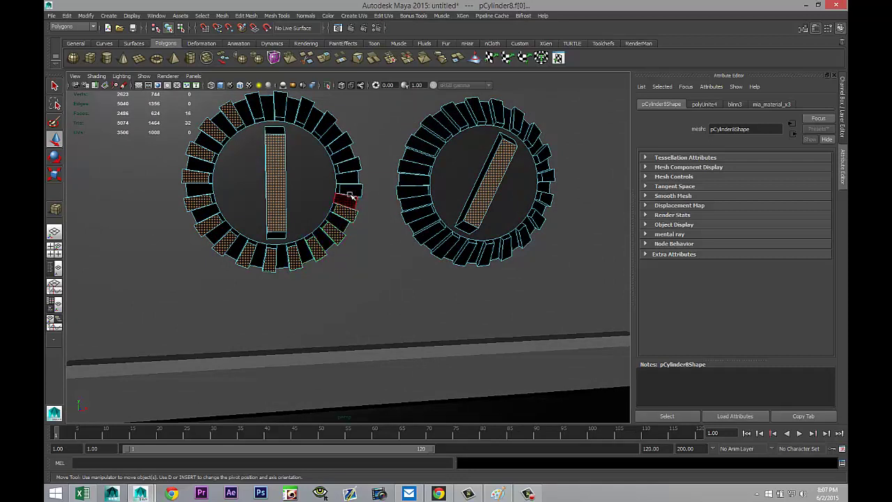
left_click(350, 190, "shift")
left_click(348, 165, "shift")
left_click(341, 143, "shift")
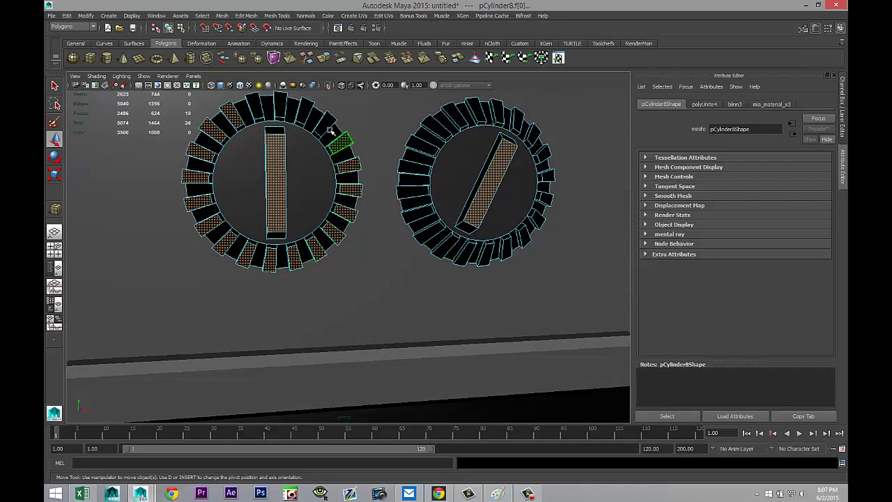
left_click(317, 121, "shift")
left_click(305, 111, "shift")
left_click(281, 105, "shift")
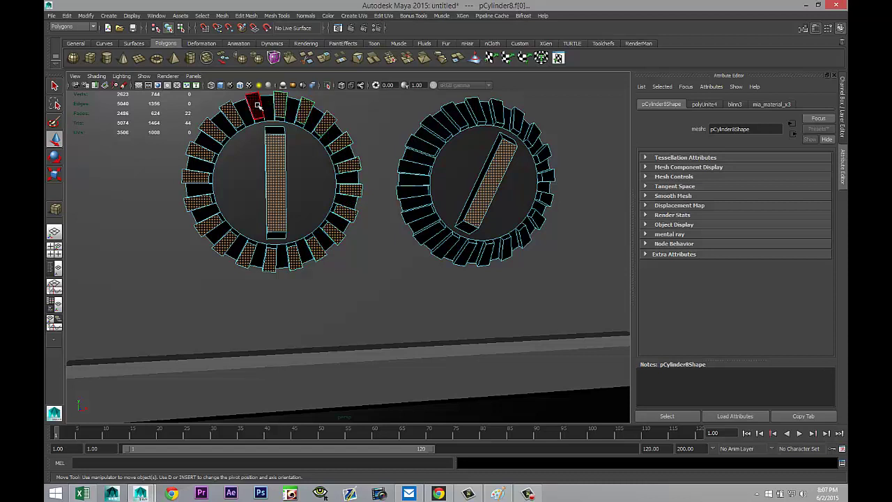
left_click(258, 106, "shift")
right_click_drag(256, 106, 347, 368)
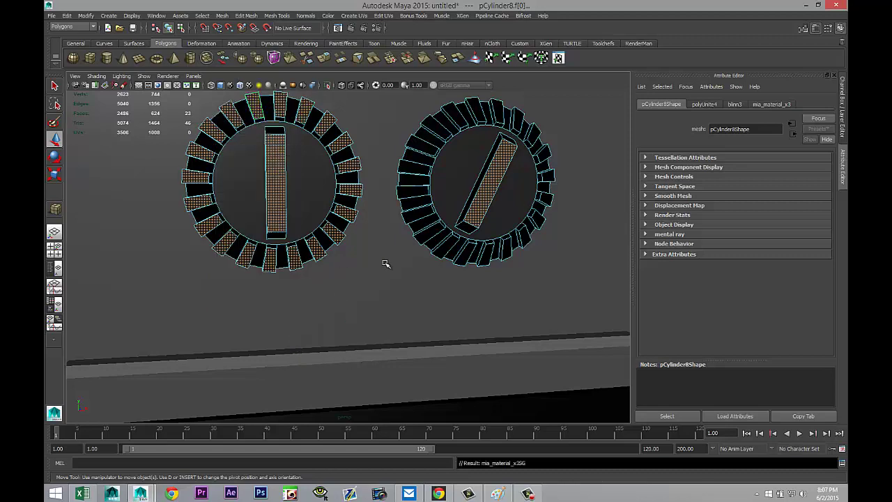
Select the raised front tooth faces around the other small knob and the large knob
left_click_drag(384, 267, 379, 311, "alt")
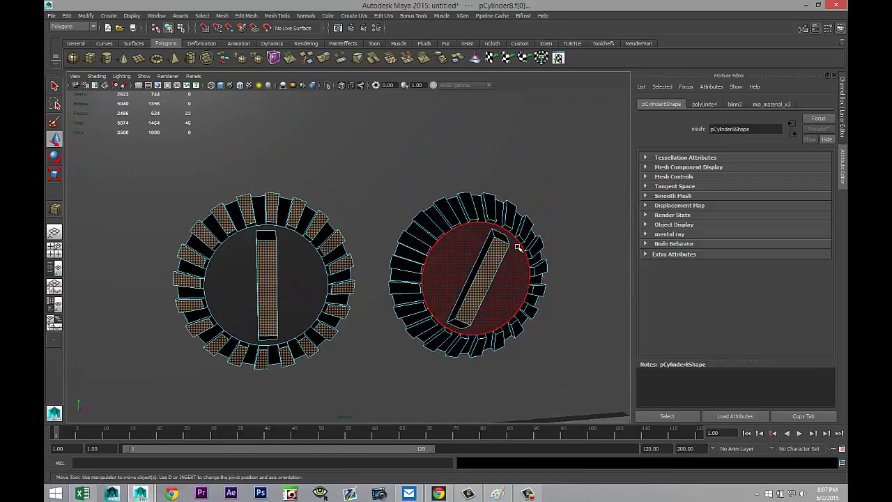
scroll(517, 247, "down", 5)
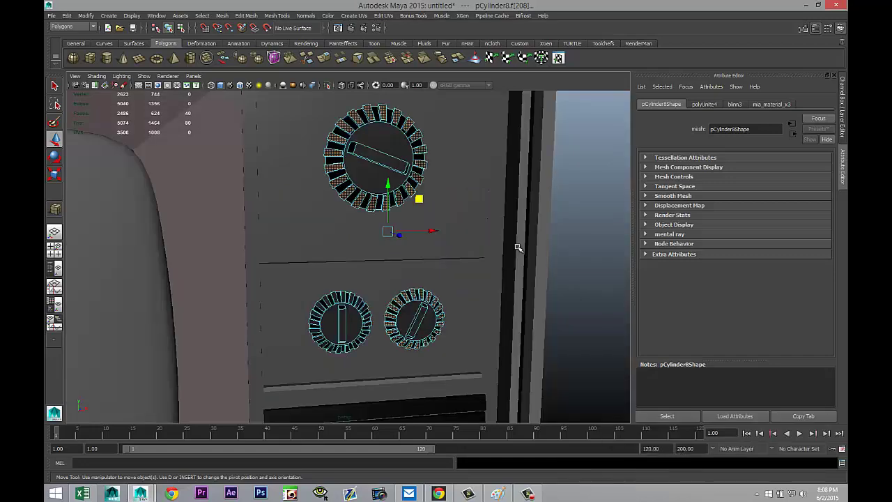
scroll(517, 248, "down", 2)
scroll(460, 244, "up", 2)
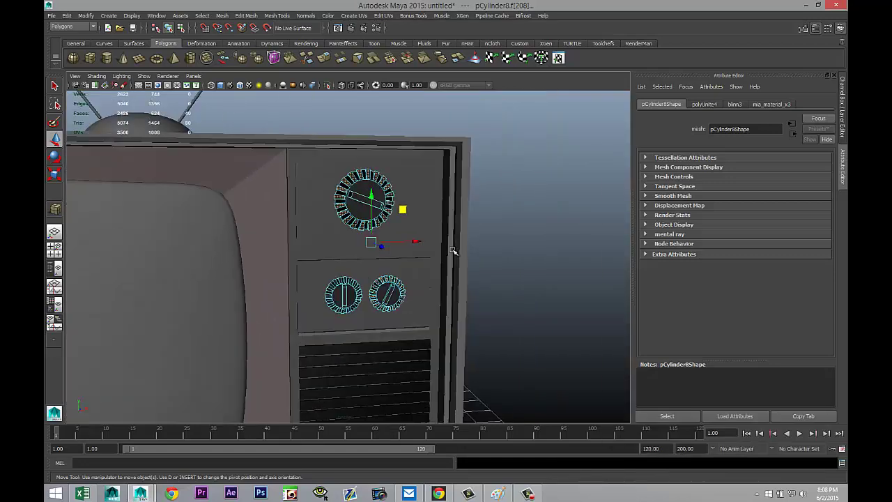
Assign a new mia_material_x material to the curved TV screen
left_click_drag(423, 285, 491, 267, "alt")
scroll(462, 265, "down", 3)
scroll(391, 301, "up", 4)
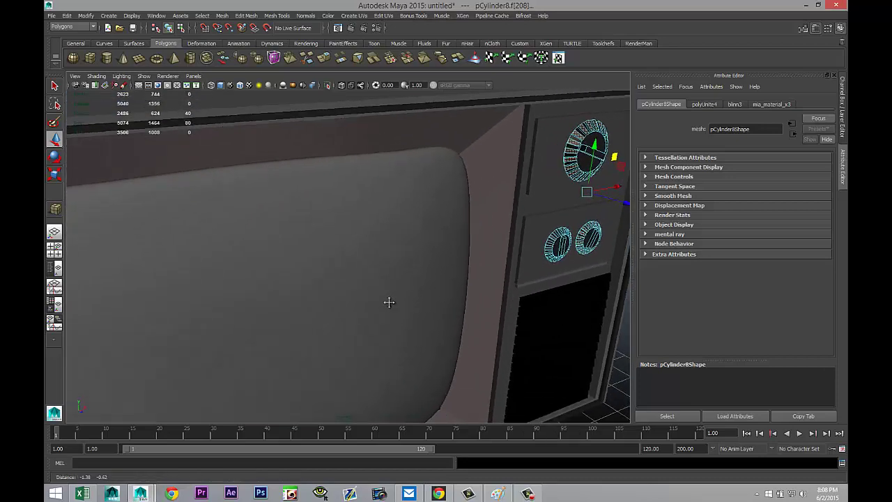
left_click(296, 266)
right_click_drag(291, 203, 295, 388)
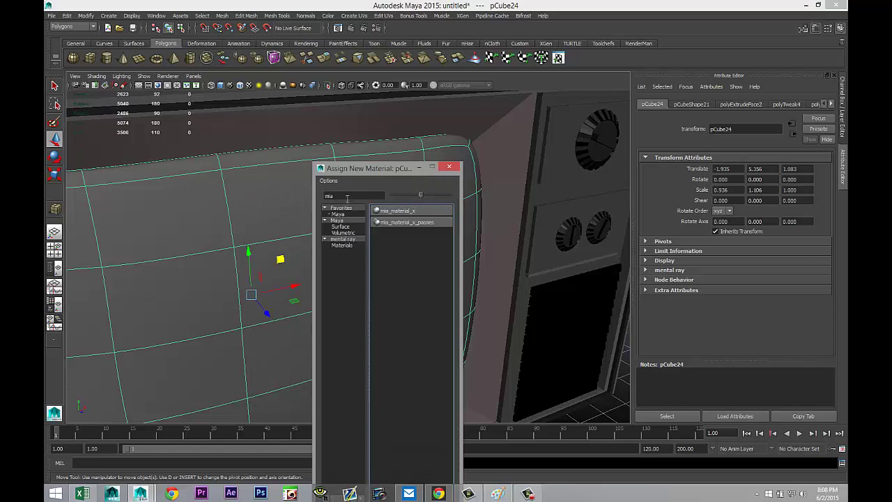
left_click(400, 211)
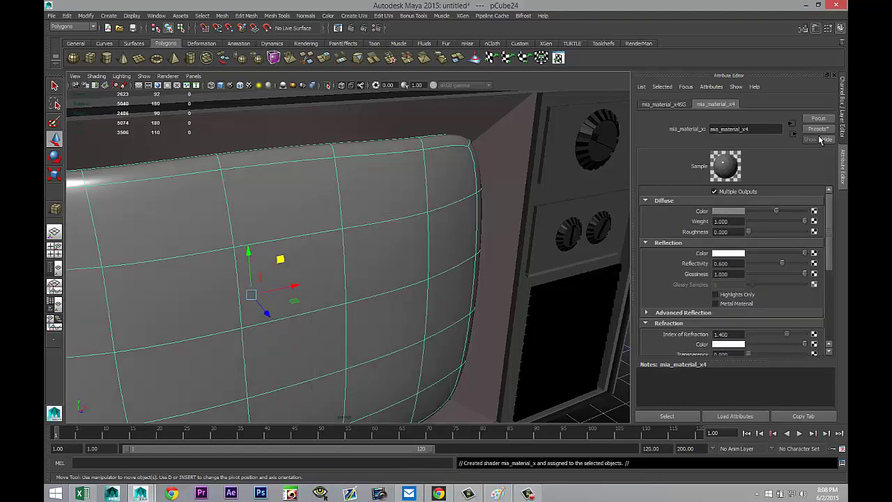
Replace the TV screen material's attributes with the GlassSolid preset
left_click(818, 129)
mouse_move(788, 185)
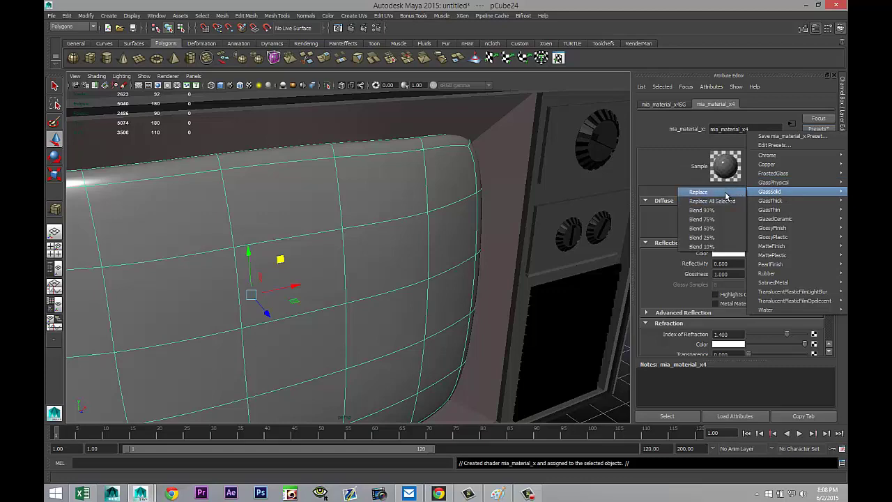
left_click(725, 196)
Darken the screen glass's refraction color to a muted blue with saturation 0.236 and value 0.767
scroll(661, 279, "down", 3)
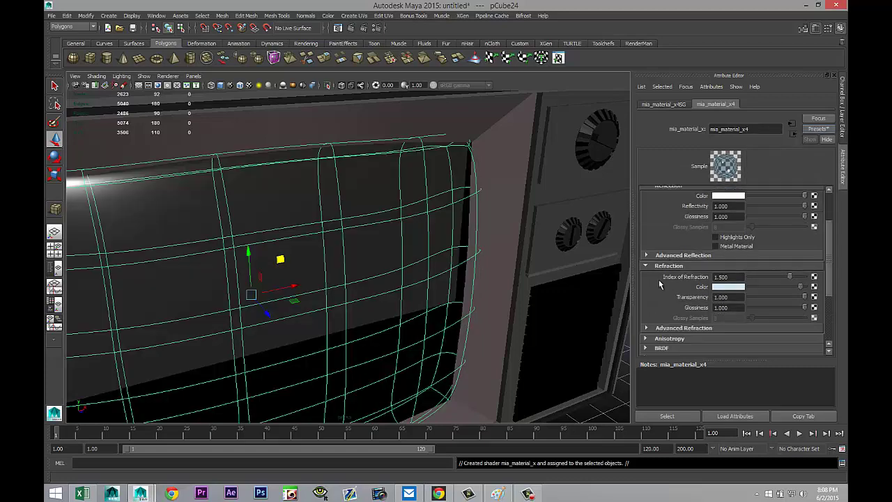
scroll(752, 275, "up", 2)
scroll(752, 276, "down", 2)
left_click(732, 288)
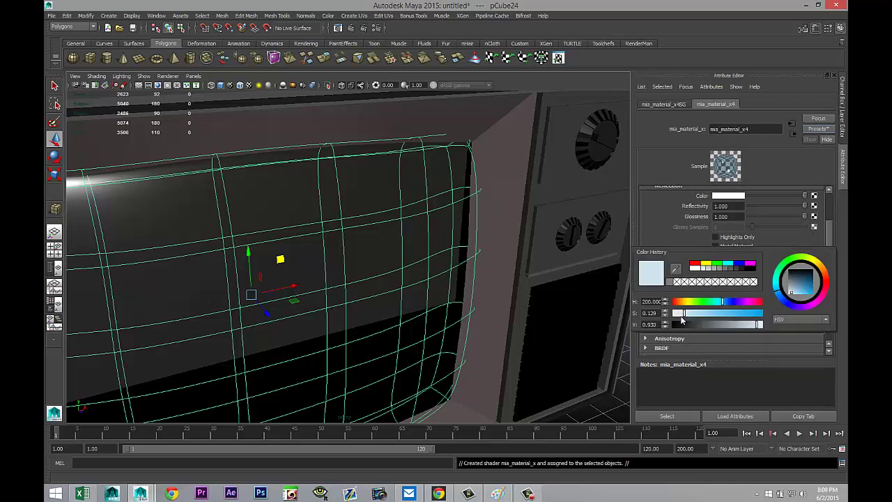
left_click_drag(685, 318, 695, 317)
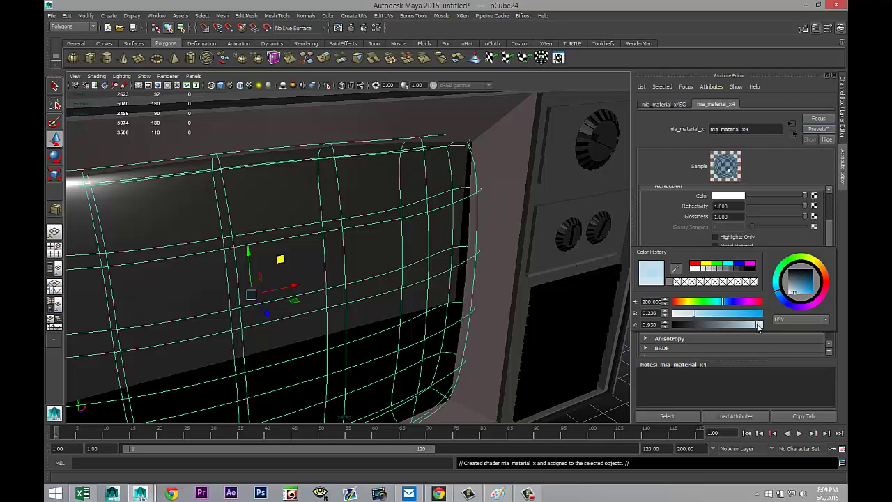
left_click_drag(759, 325, 742, 328)
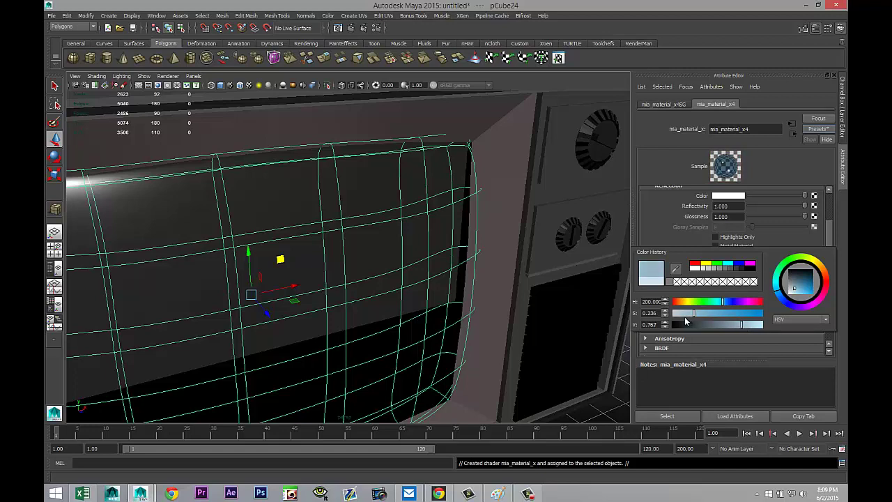
Assign a new Blinn material to the curved TV screen in place of the glass material
key("a")
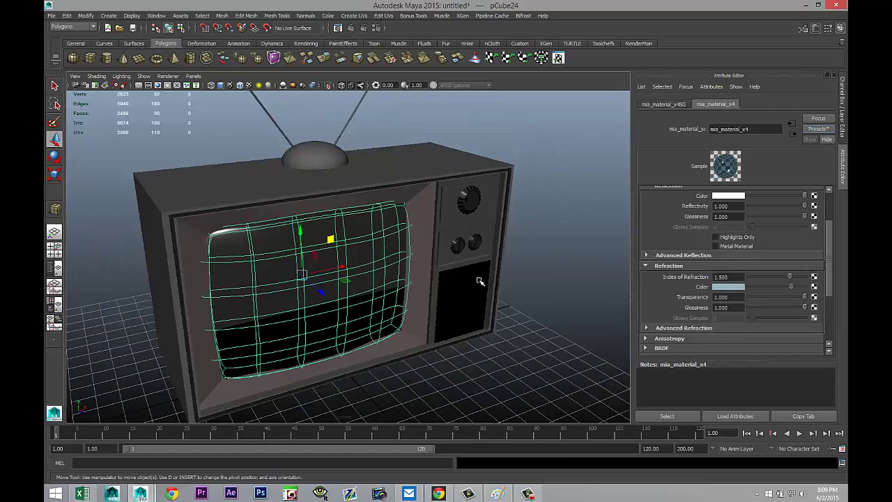
scroll(491, 278, "up", 2)
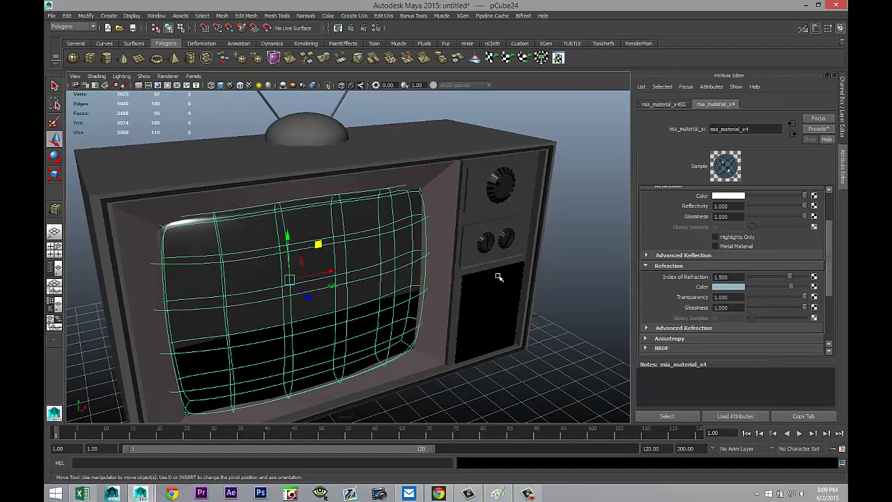
left_click(569, 253)
right_click_drag(280, 255, 320, 415)
left_click(300, 257)
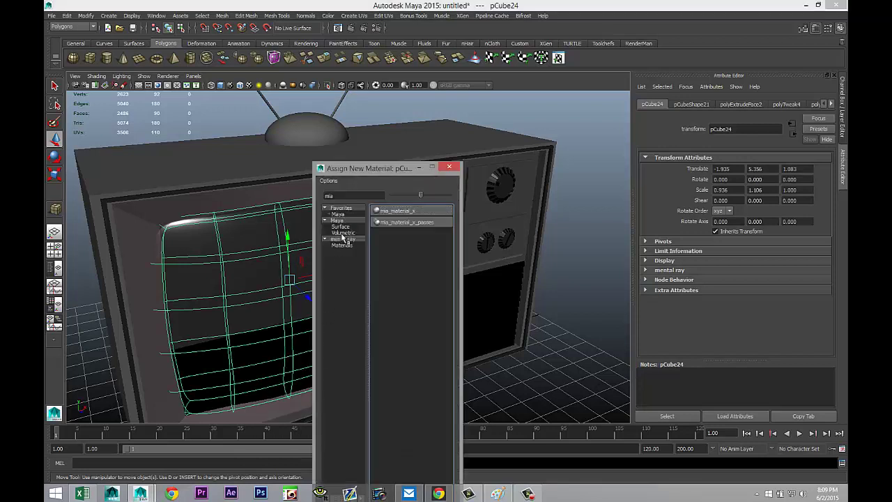
type("blin")
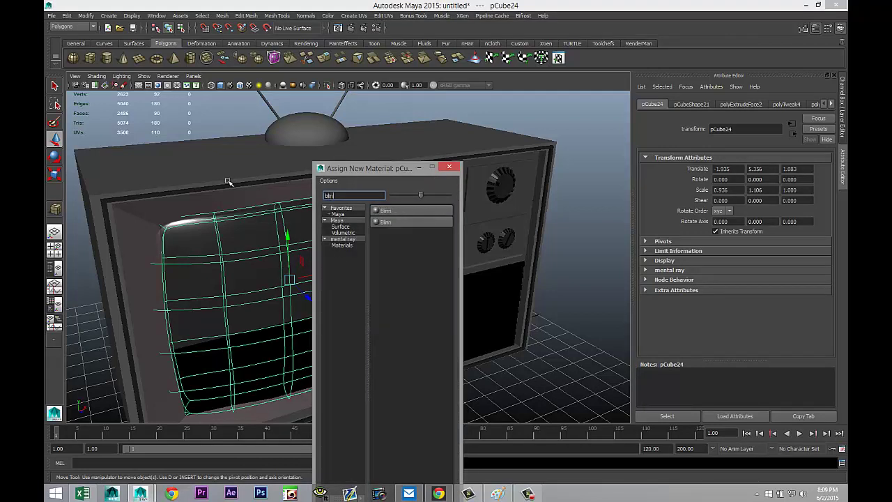
left_click(400, 212)
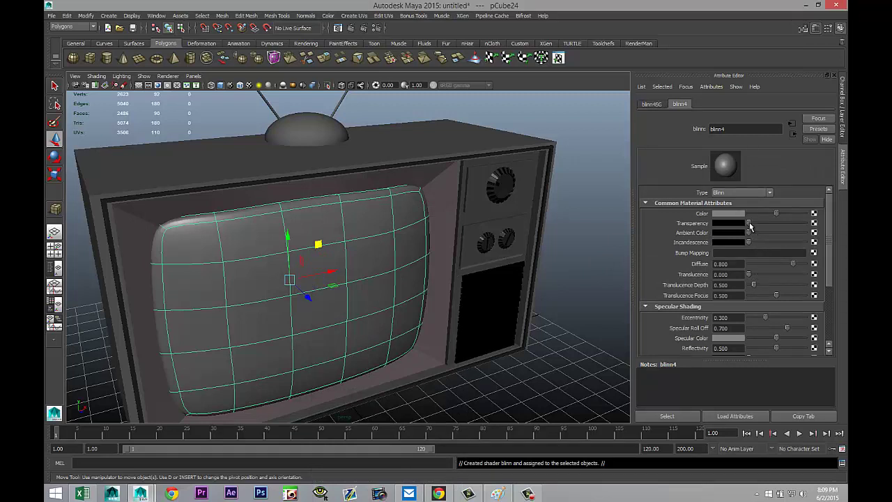
Make the screen's Blinn material slightly transparent and set its reflectivity to 0.7
left_click_drag(750, 226, 759, 228)
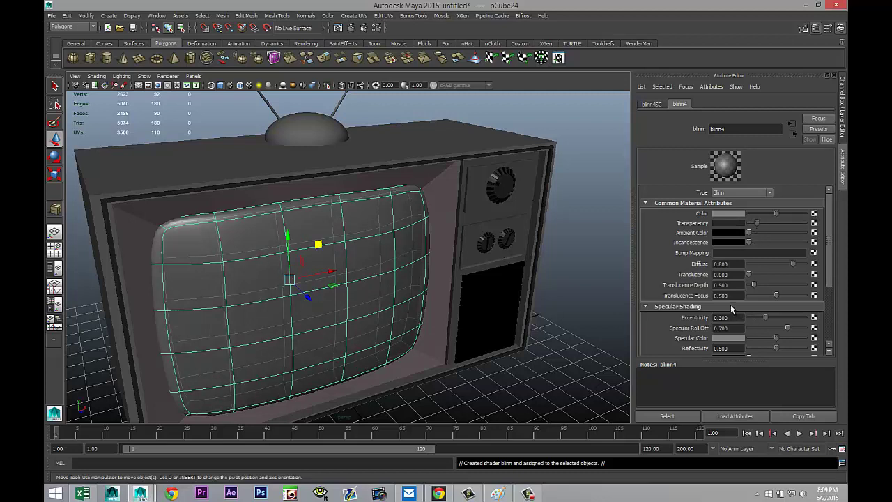
scroll(730, 304, "down", 1)
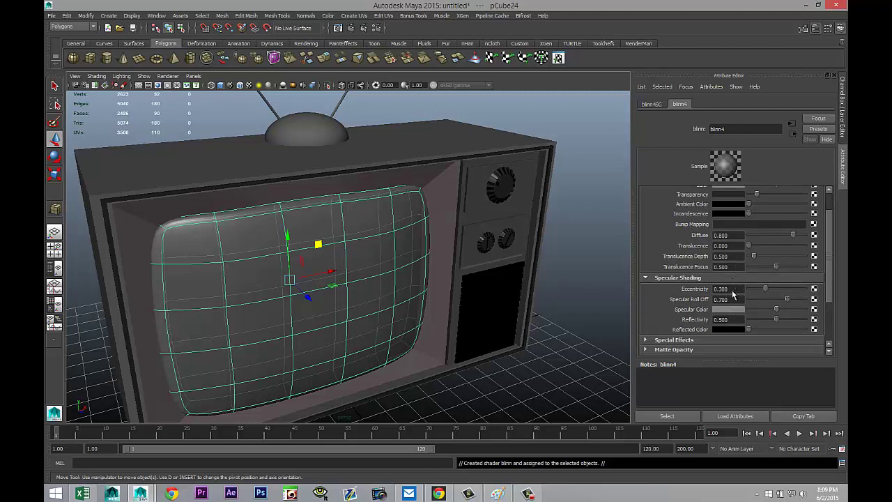
scroll(734, 295, "up", 1)
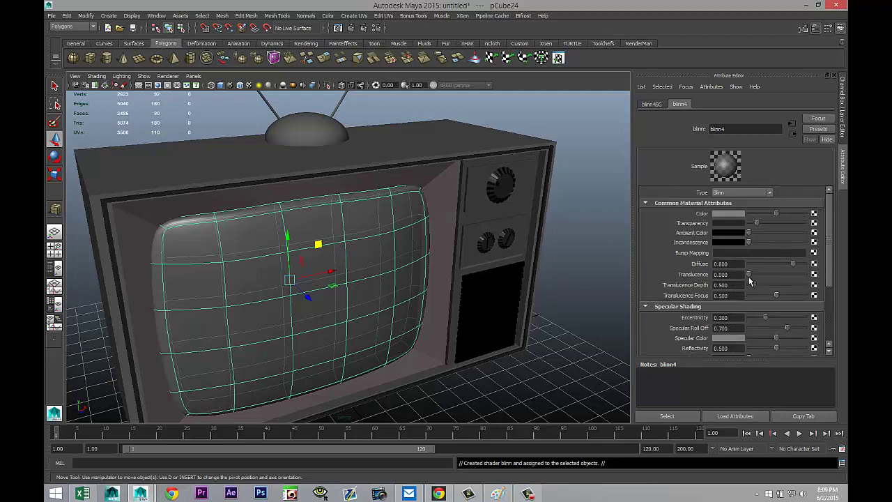
scroll(755, 286, "down", 1)
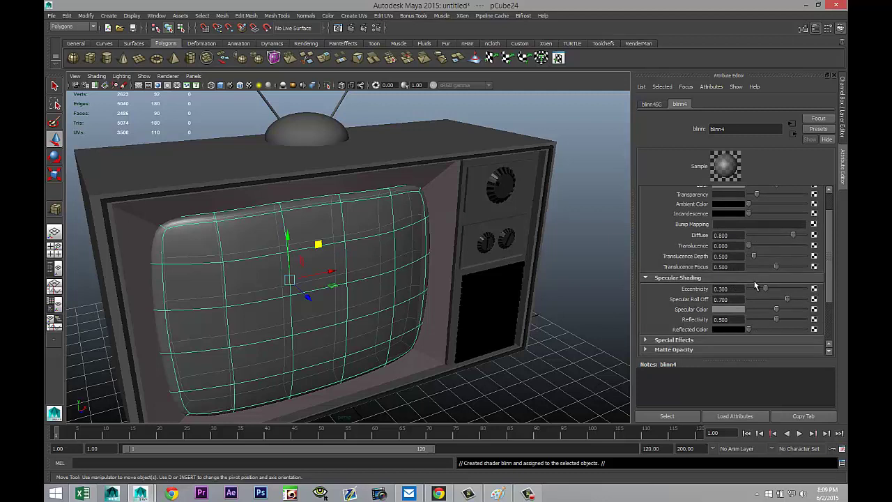
left_click_drag(775, 319, 782, 320)
double_click(725, 319)
type("0.7")
key("Return")
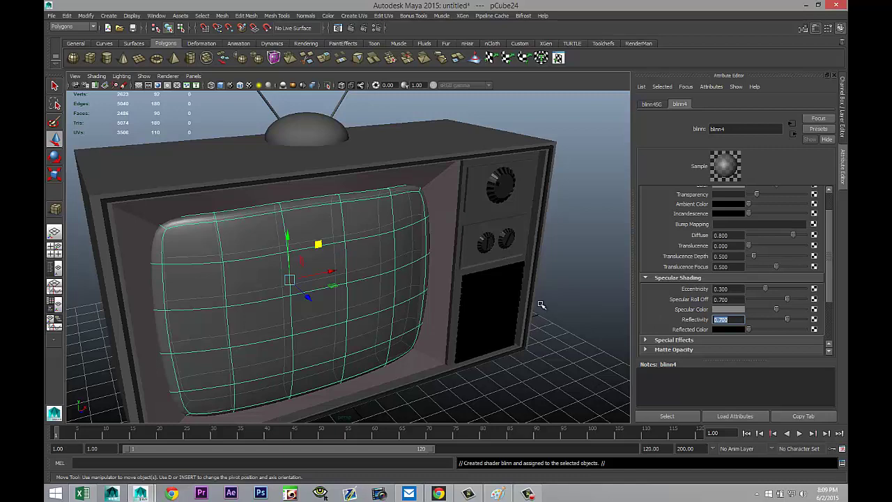
Assign a new mia_material_x material to the antenna's dome base and both rods together
left_click_drag(470, 336, 448, 323, "alt")
scroll(512, 339, "down", 3)
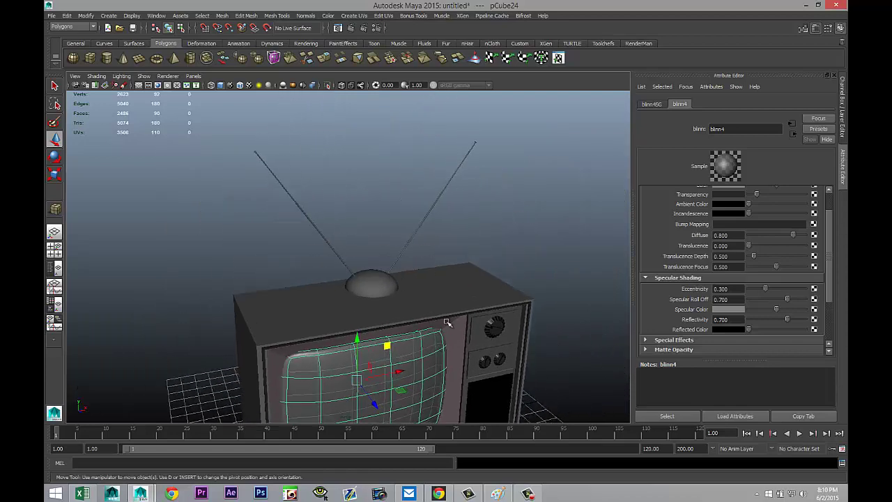
left_click(373, 281)
left_click(336, 256, "shift")
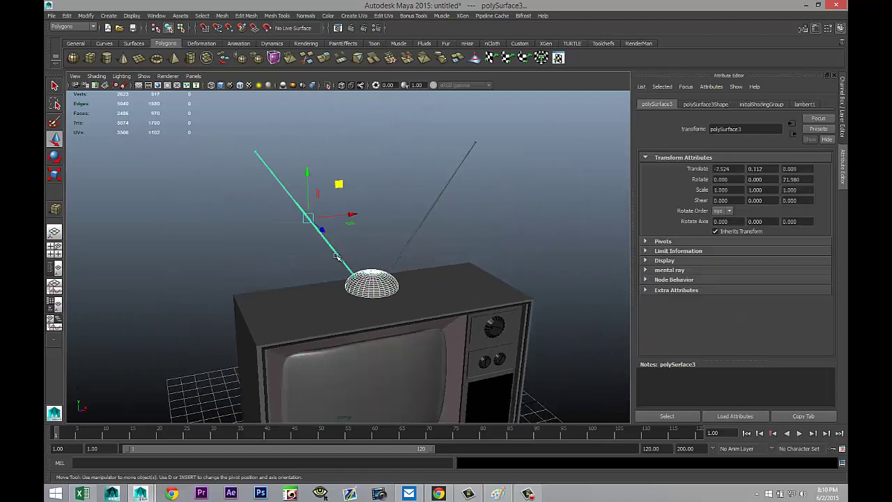
left_click(430, 214, "shift")
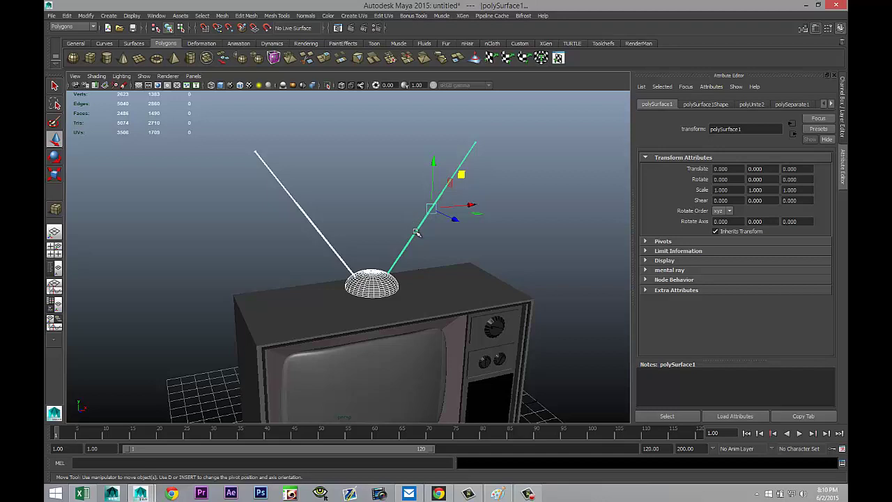
right_click_drag(416, 232, 421, 412)
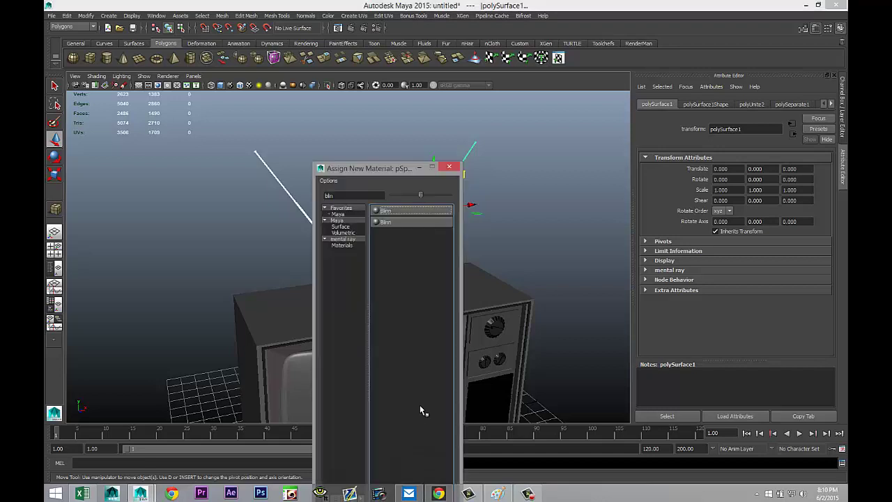
left_click(342, 195)
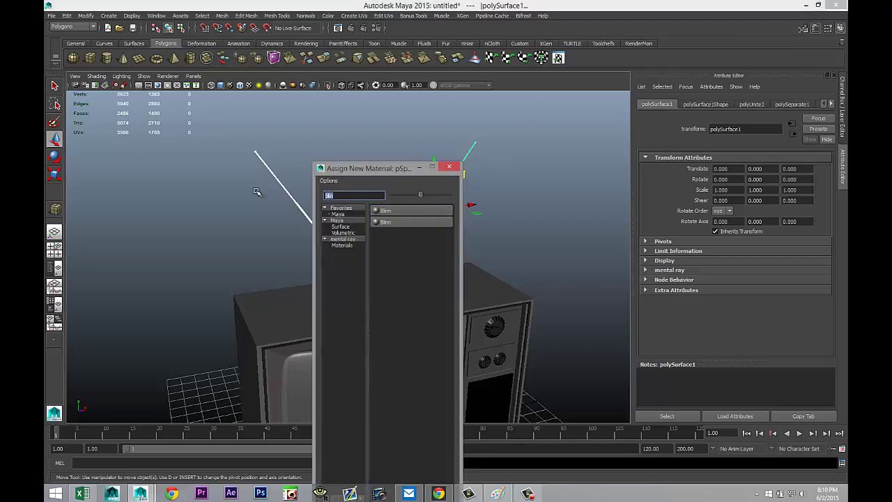
type("mia")
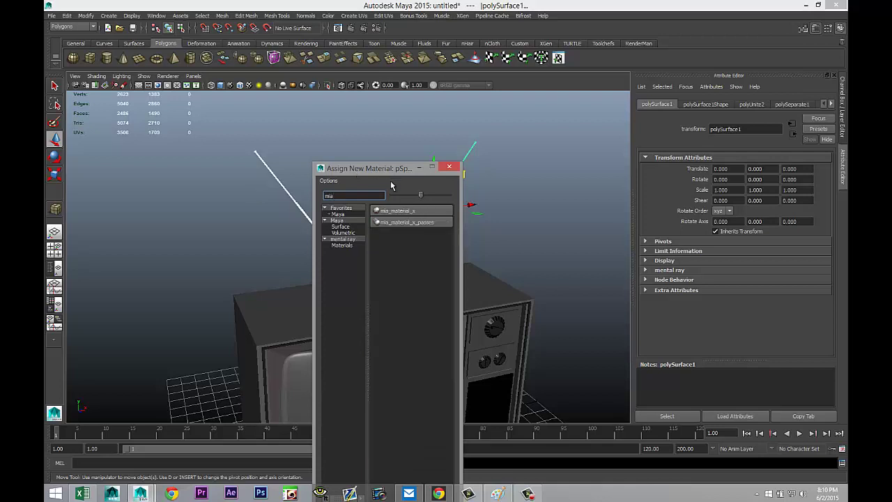
left_click(422, 212)
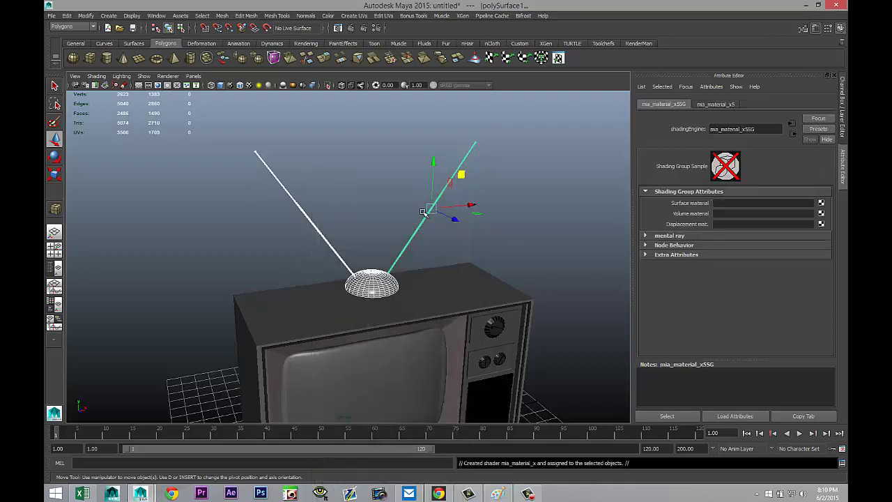
Replace the antenna material's attributes with the SatinedMetal preset
left_click(726, 104)
left_click(817, 129)
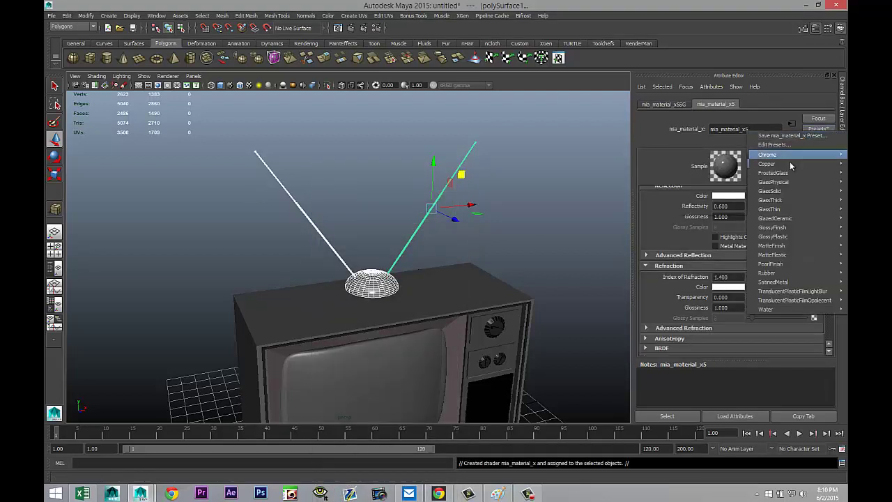
mouse_move(772, 281)
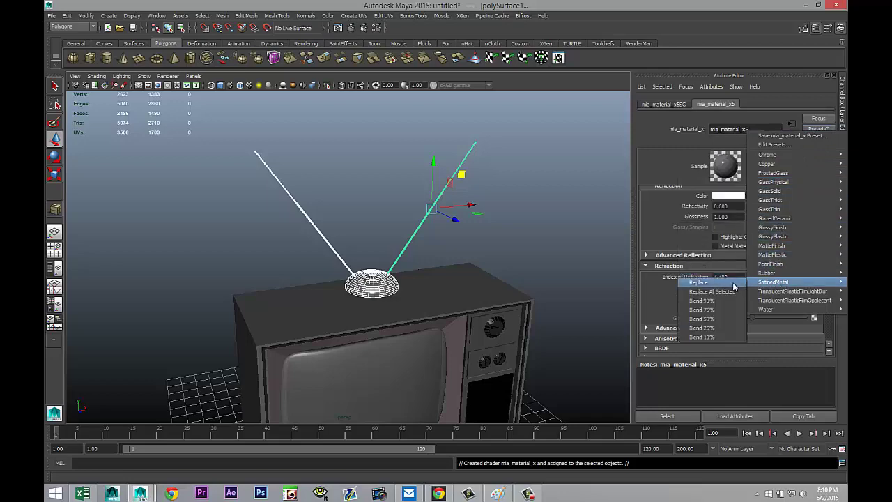
left_click(732, 283)
Assign a new Blinn material to the TV's outer housing box
scroll(517, 267, "down", 5)
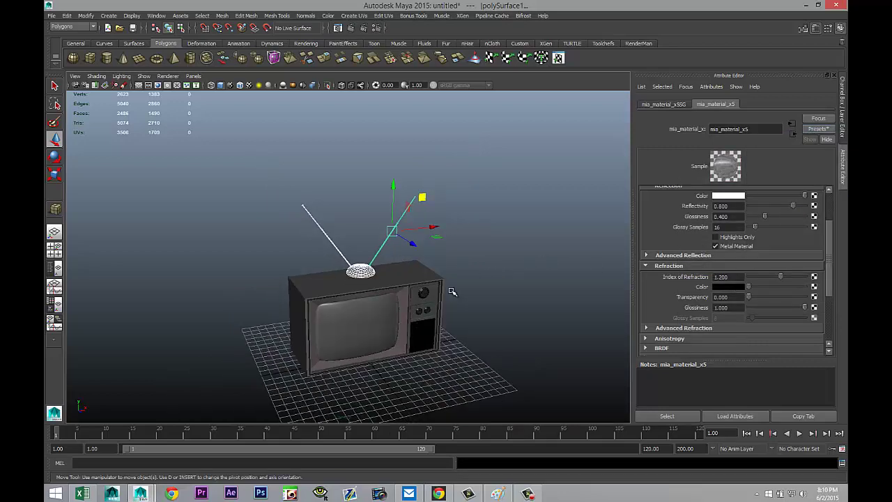
middle_click_drag(454, 291, 451, 278, "alt")
left_click_drag(451, 278, 452, 225, "alt")
scroll(396, 232, "up", 6)
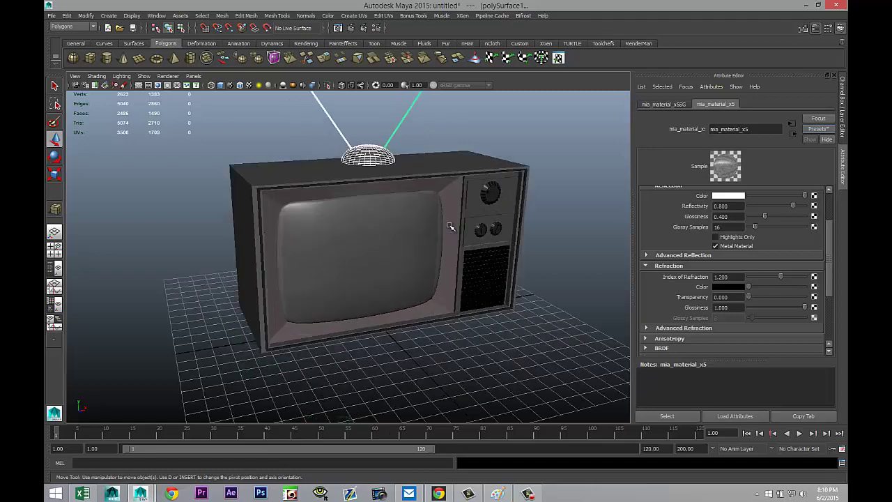
left_click_drag(396, 231, 408, 265, "alt")
scroll(396, 221, "up", 2)
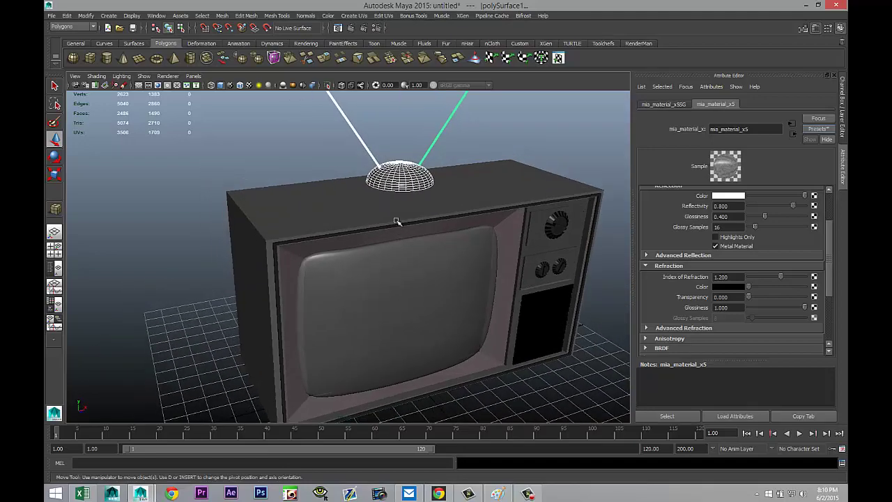
left_click(343, 207)
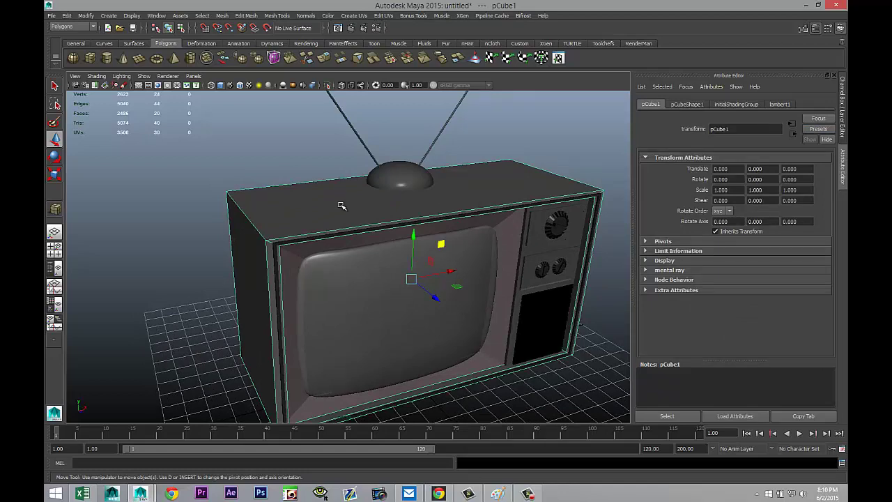
mouse_move(311, 204)
left_mouse_down("alt")
mouse_move(293, 183)
mouse_move(290, 194)
mouse_move(321, 185)
mouse_move(309, 216)
mouse_move(319, 207)
mouse_move(304, 193)
left_mouse_up("alt")
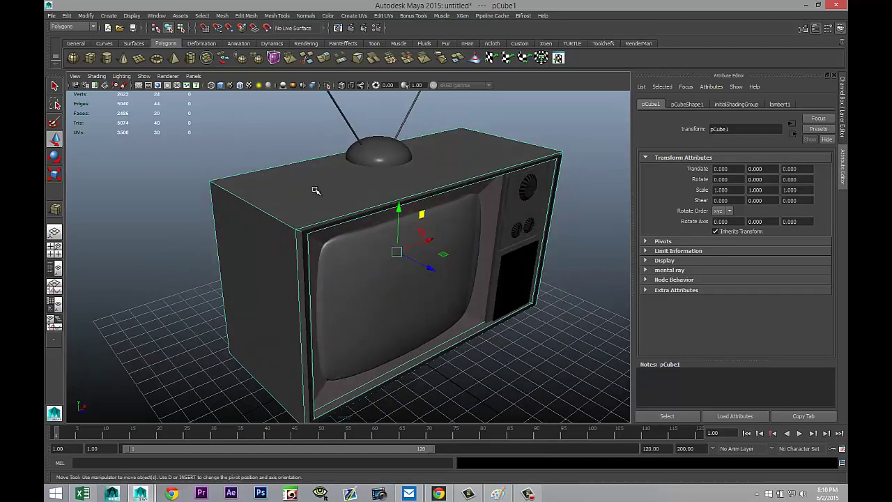
right_click_drag(316, 190, 325, 376)
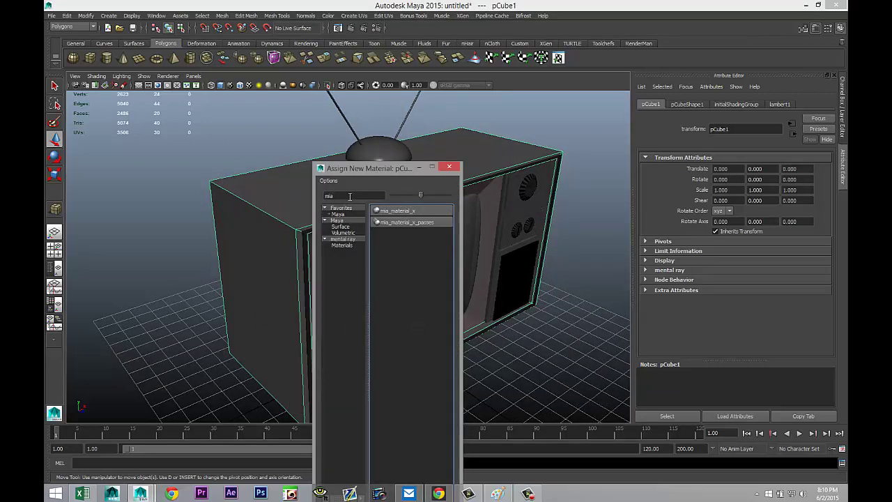
double_click(349, 196)
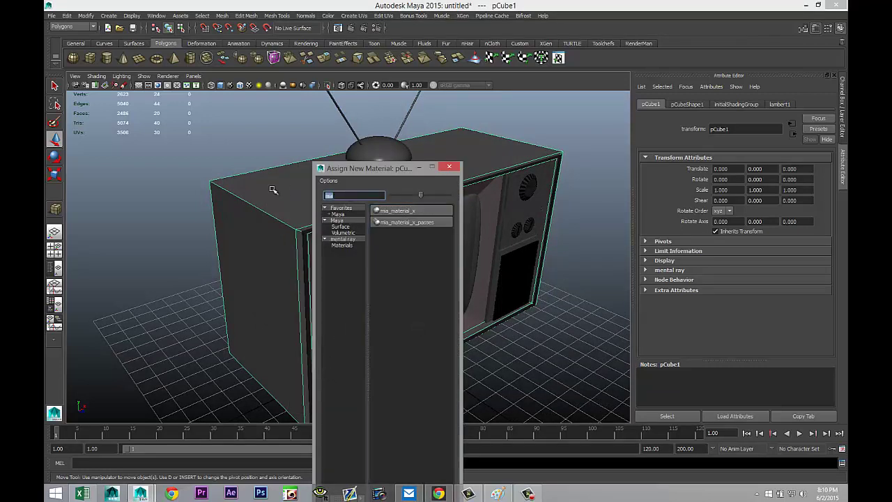
type("blin")
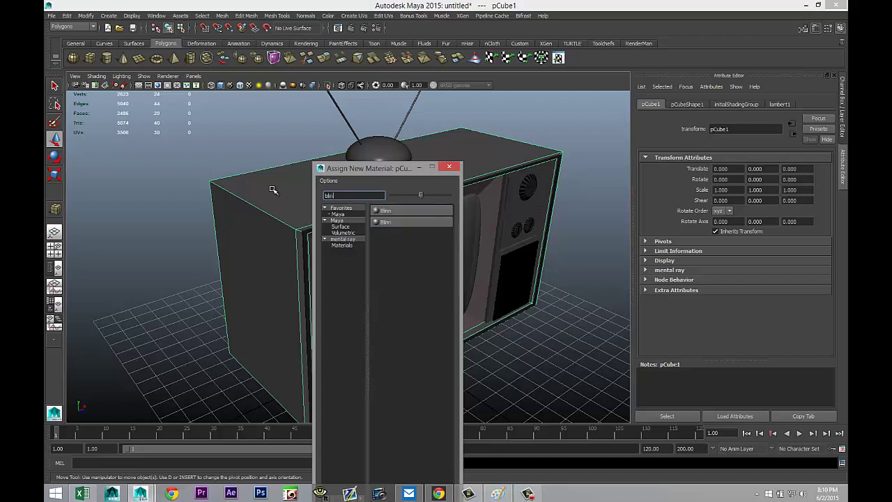
left_click(395, 214)
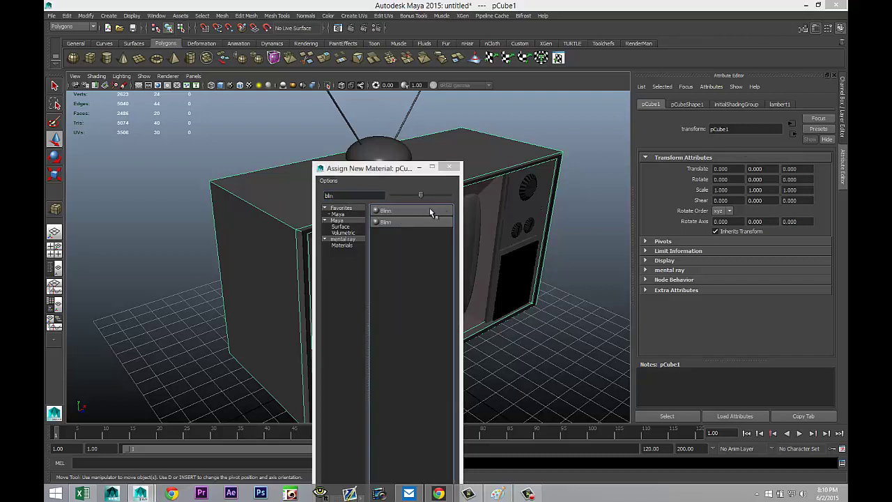
left_click(429, 208)
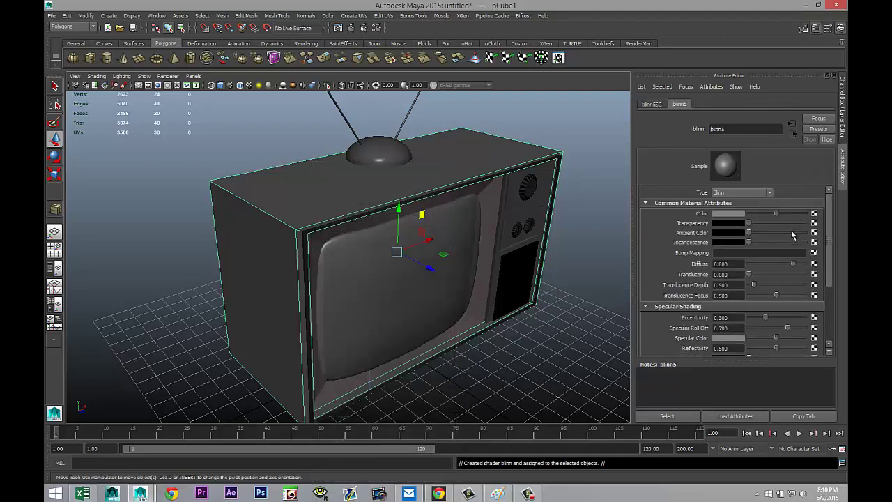
Set the housing Blinn's color to a saturated teal green and deselect the housing
left_click(718, 214)
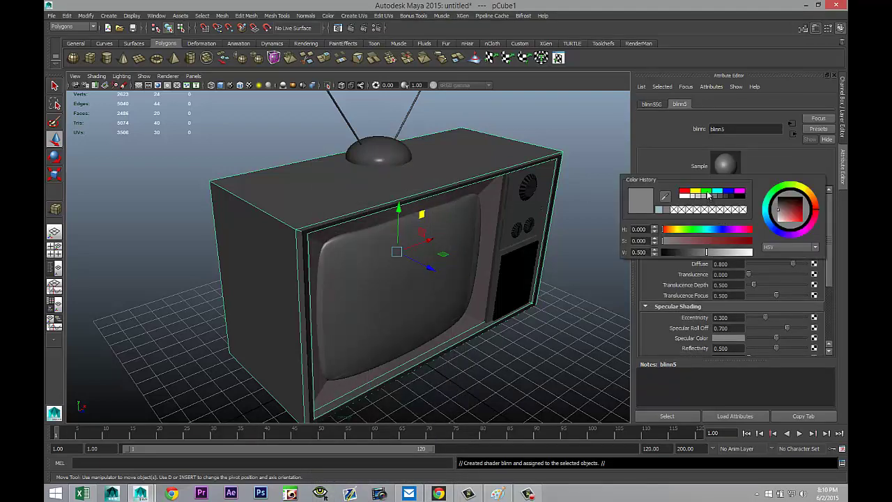
left_click(707, 192)
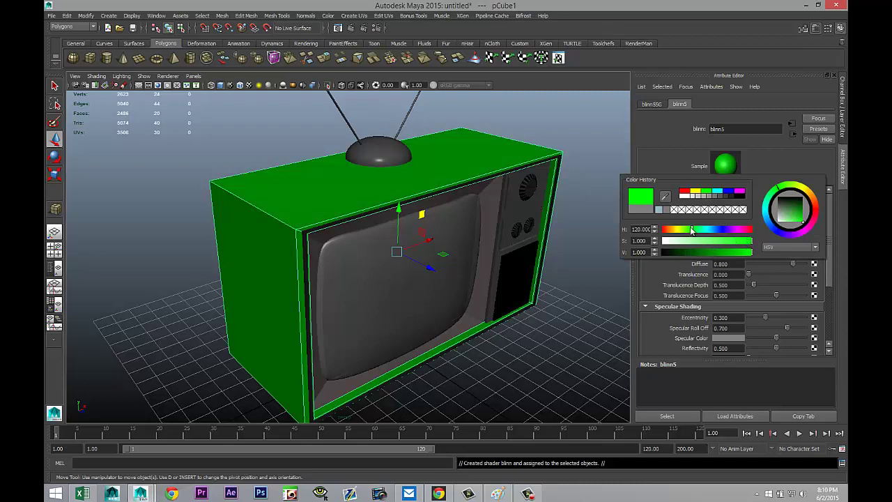
left_click_drag(692, 230, 704, 237)
left_click(553, 368)
Create a large polygon plane on the grid, extending well beyond the TV on all sides
scroll(502, 359, "down", 5)
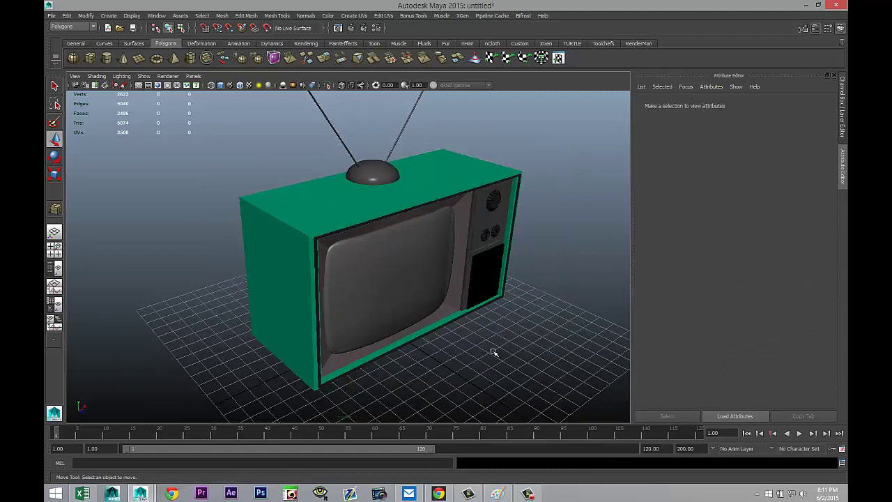
scroll(492, 353, "up", 2)
mouse_move(490, 353)
left_mouse_down("alt")
mouse_move(500, 308)
mouse_move(474, 299)
mouse_move(552, 323)
mouse_move(555, 340)
mouse_move(522, 354)
mouse_move(478, 351)
left_mouse_up("alt")
scroll(453, 345, "down", 2)
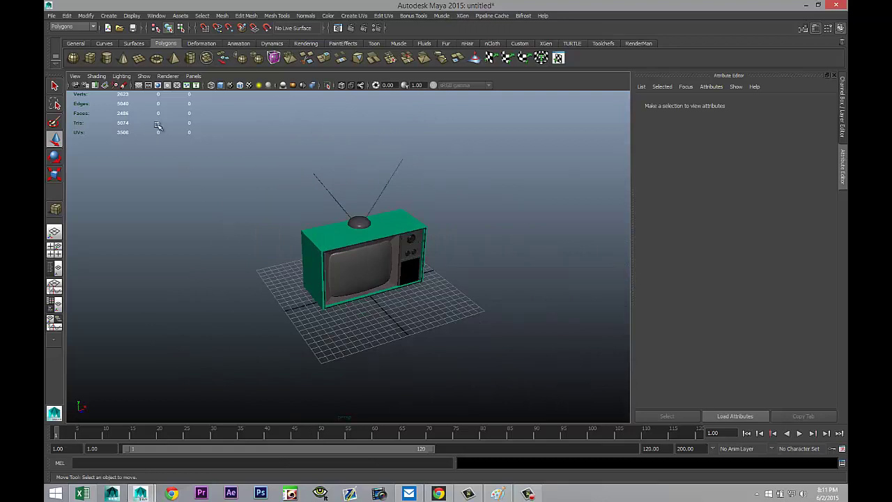
left_click(139, 58)
scroll(180, 281, "down", 3)
left_click_drag(144, 214, 605, 314)
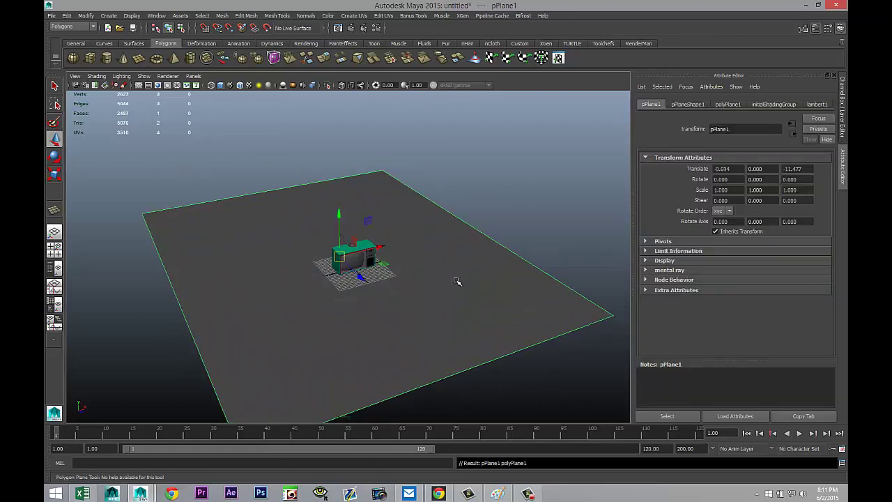
Scale the ground plane up to about 6.6 in X and 4.1 in Z
key("r")
left_click_drag(380, 248, 492, 223)
left_click_drag(364, 279, 440, 358)
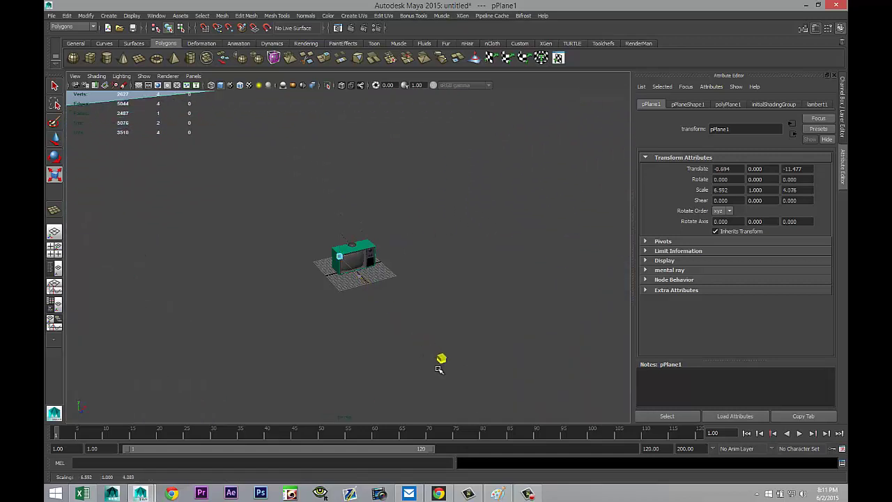
Assign a new Phong E material to the ground plane and set its color to white
right_click_drag(483, 196, 488, 388)
left_click(485, 229)
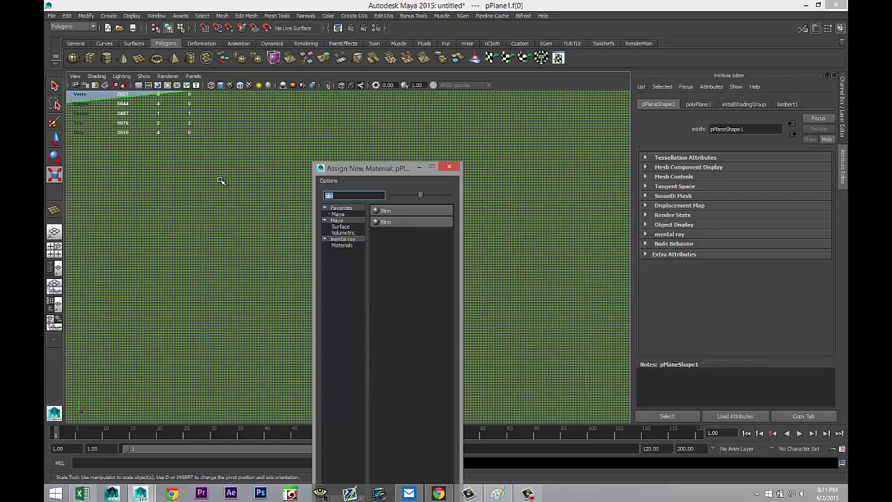
type("ph")
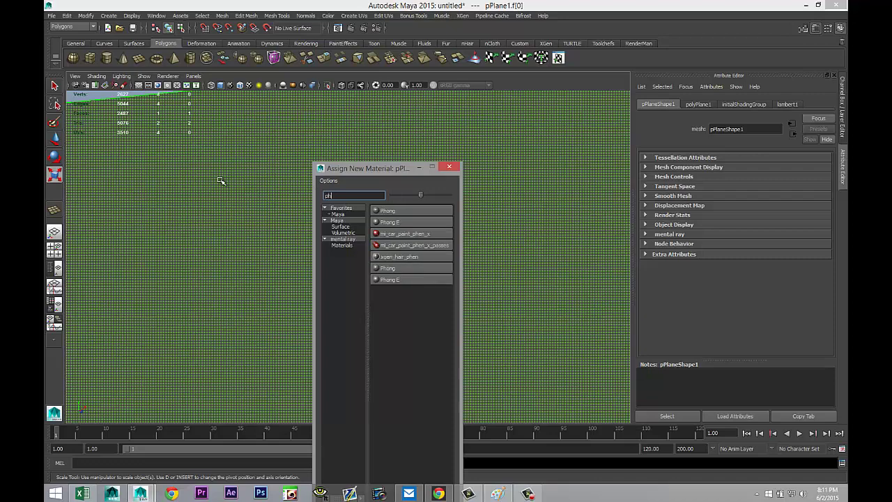
left_click(409, 221)
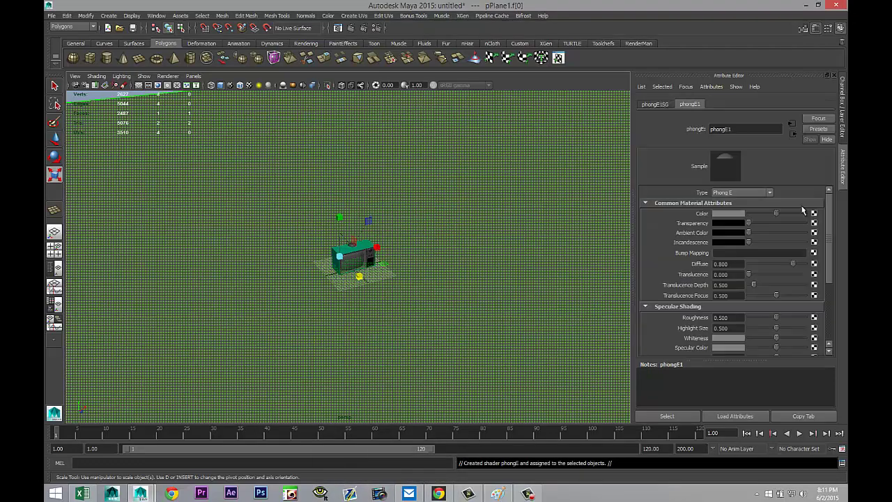
left_click_drag(782, 213, 812, 214)
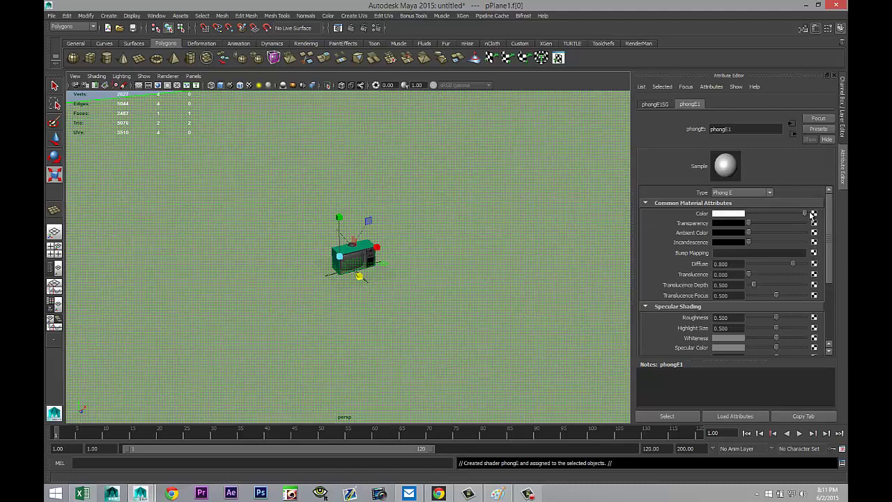
Select all the TV parts in the side view and lower them about 0.92 units so the housing rests on the ground
scroll(469, 263, "up", 3)
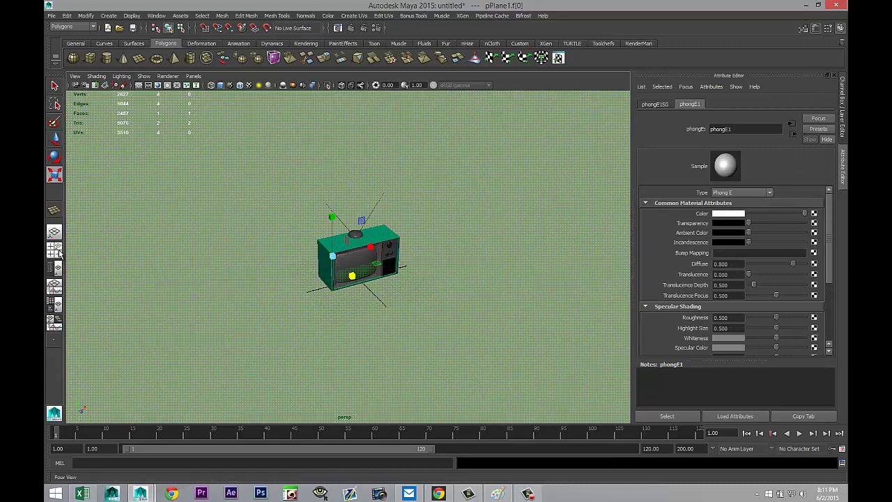
left_click(58, 253)
key("space")
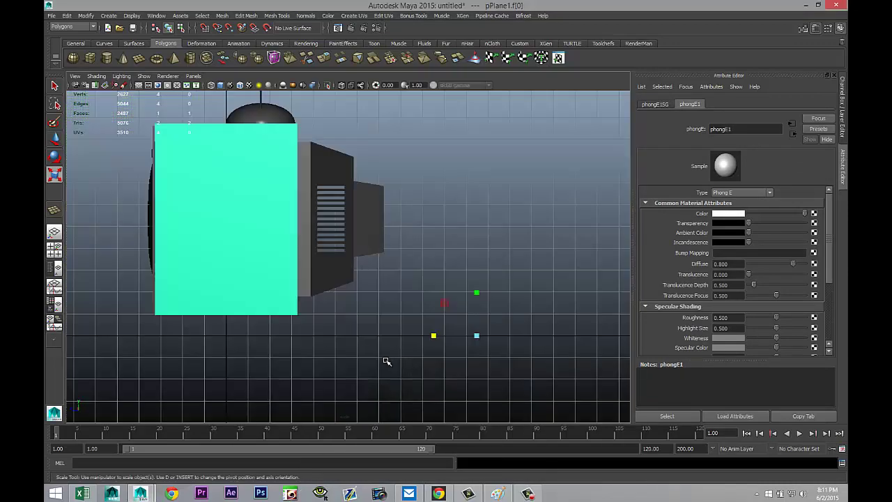
scroll(341, 340, "down", 2)
scroll(341, 340, "down", 2)
middle_click_drag(279, 319, 337, 334, "alt")
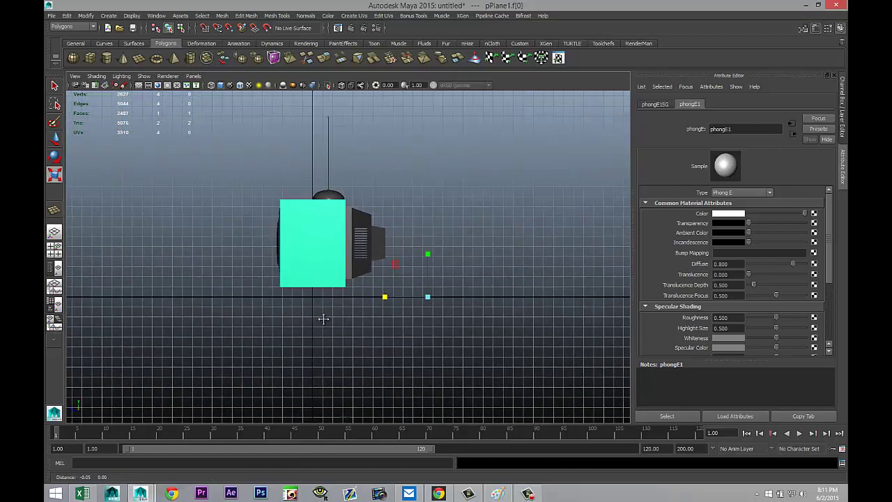
scroll(338, 333, "down", 1)
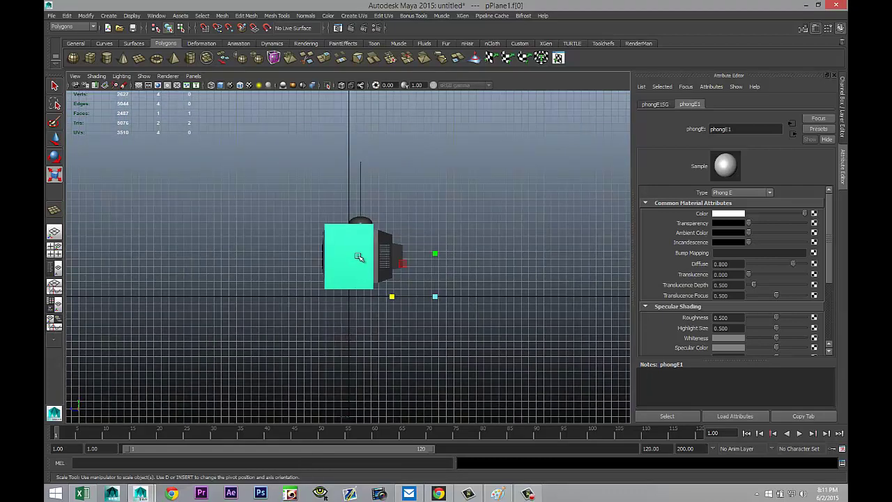
right_click_drag(358, 257, 388, 246)
left_click_drag(272, 138, 430, 292)
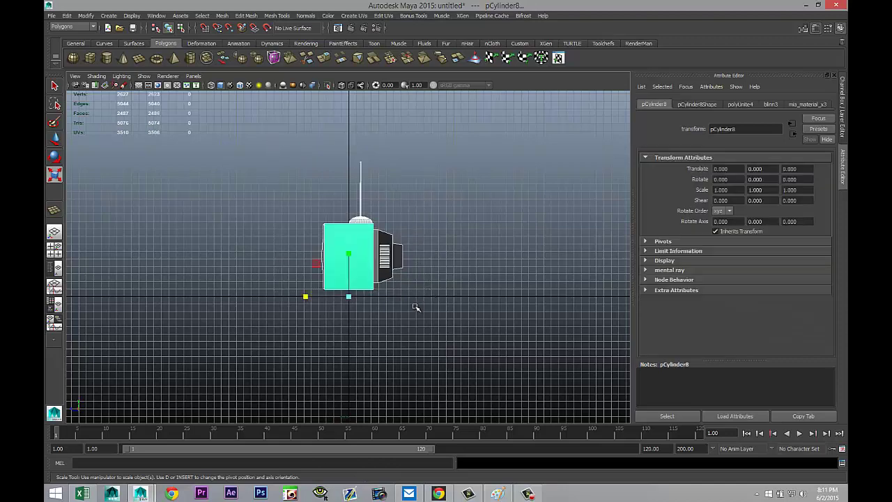
scroll(427, 294, "up", 3)
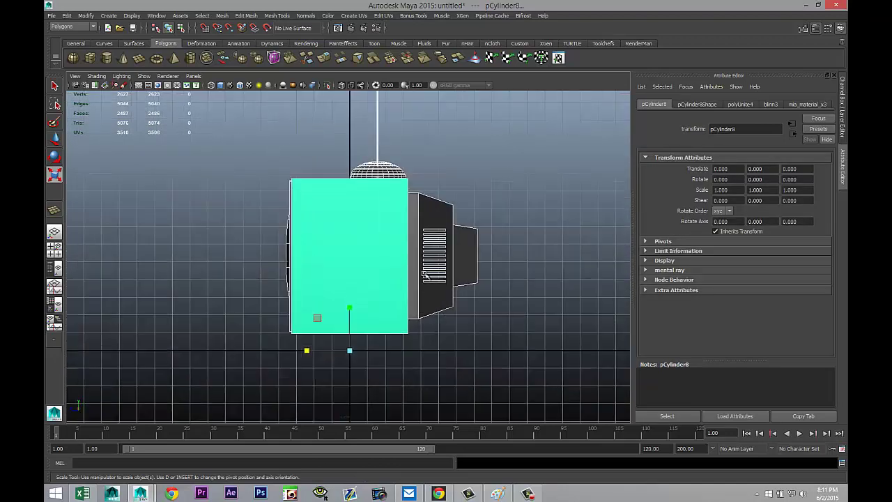
key("w")
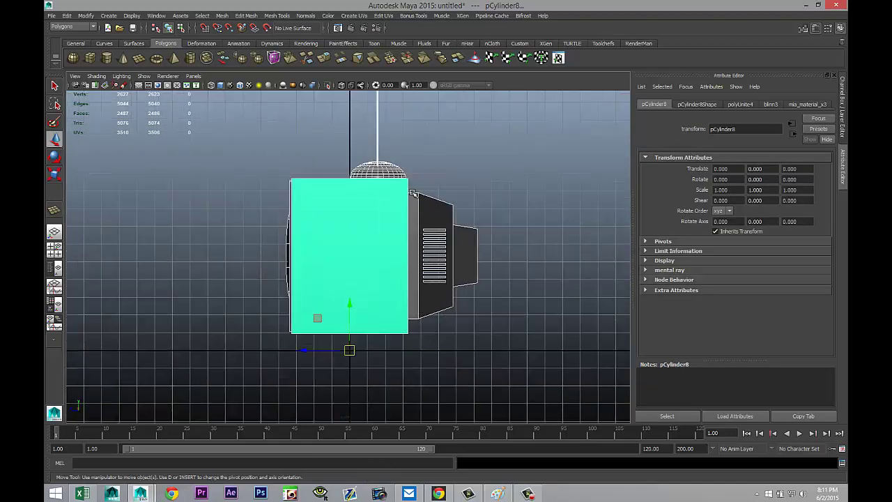
left_click(352, 303)
left_click_drag(353, 303, 353, 318)
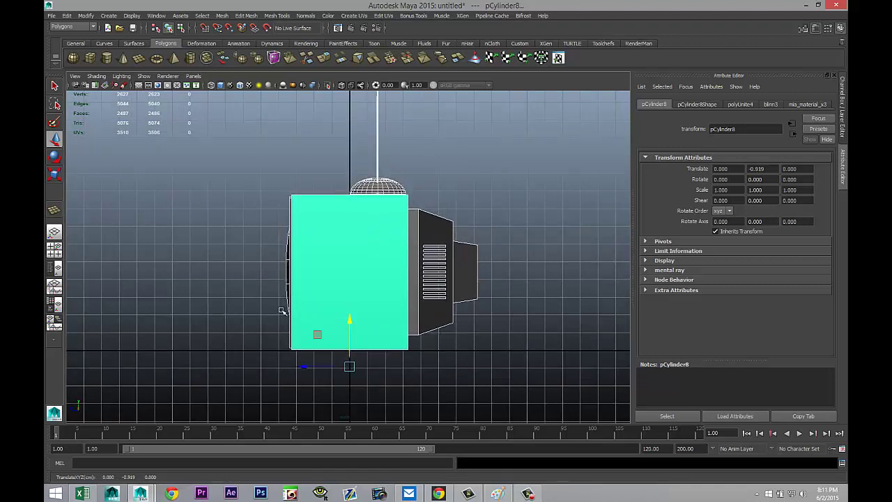
Return to the perspective view framed on the TV and create a point light
left_click(54, 252)
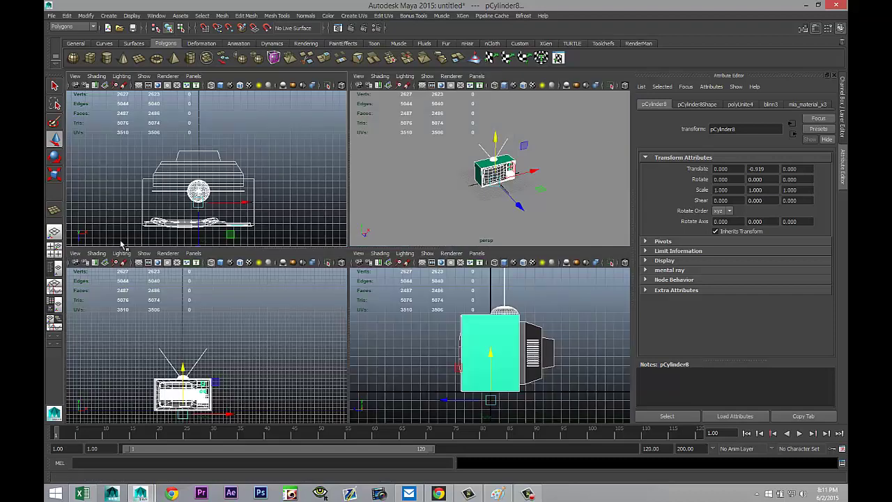
key("space")
key("f")
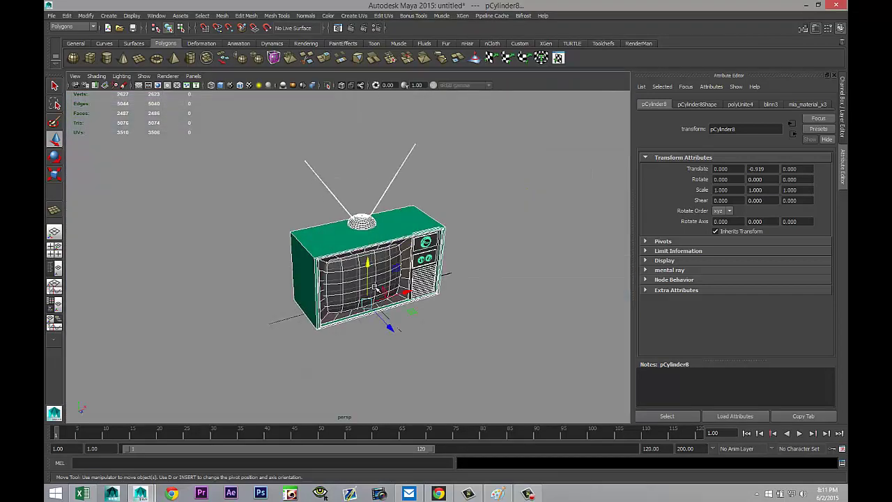
left_click_drag(376, 328, 395, 345, "alt")
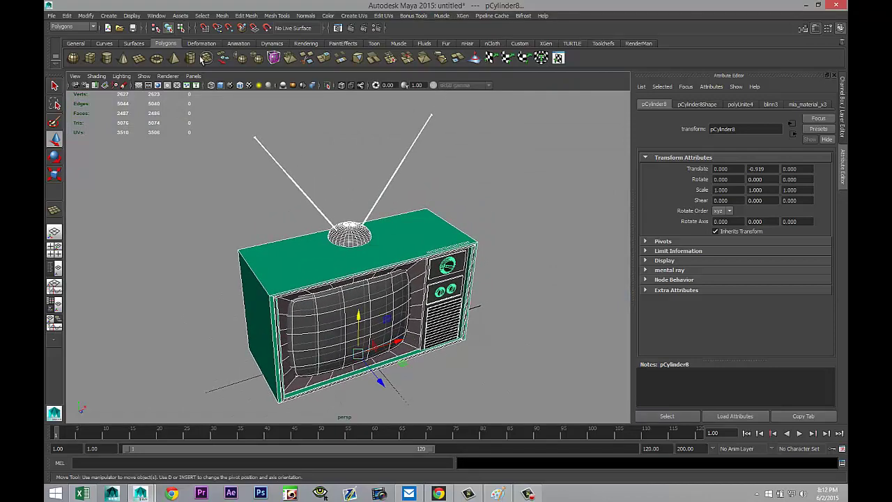
left_click(108, 15)
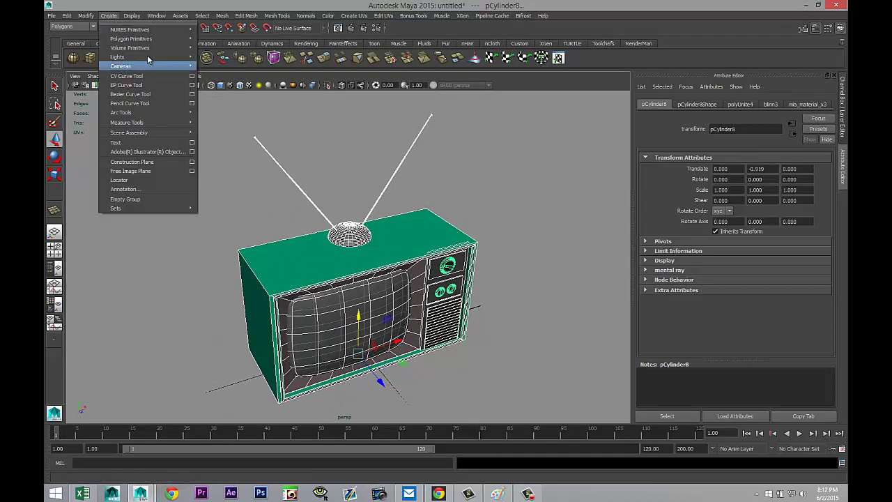
mouse_move(146, 56)
left_click(229, 81)
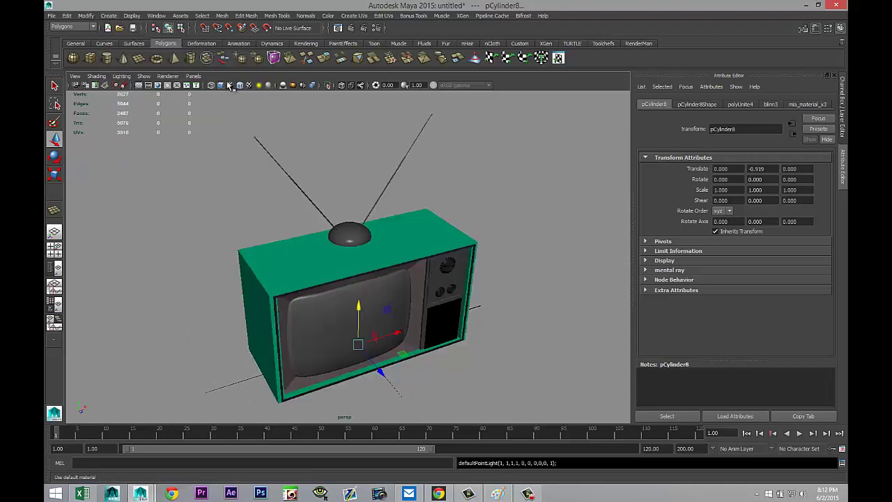
Move the point light above and in front of the TV, to about Y 18 and Z 12, with scene lighting displayed
left_click_drag(359, 309, 359, 119)
key("7")
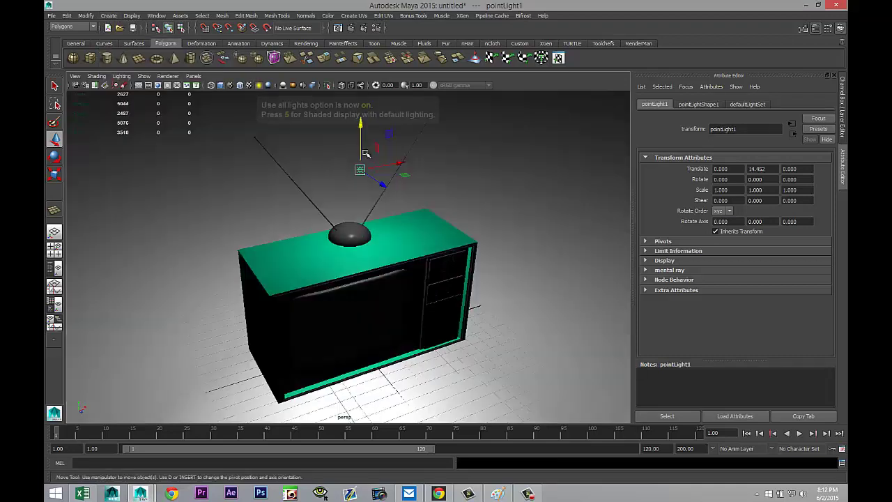
left_click_drag(382, 185, 508, 297)
left_click_drag(479, 205, 486, 139)
scroll(507, 179, "down", 2)
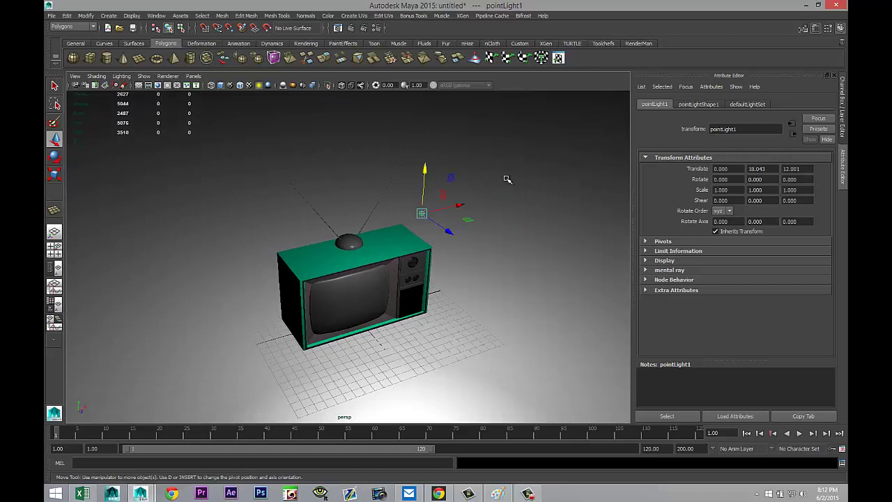
Duplicate the point light and move the copy to about X -22.7, Y 26.6 and Z 24
key("ctrl+d")
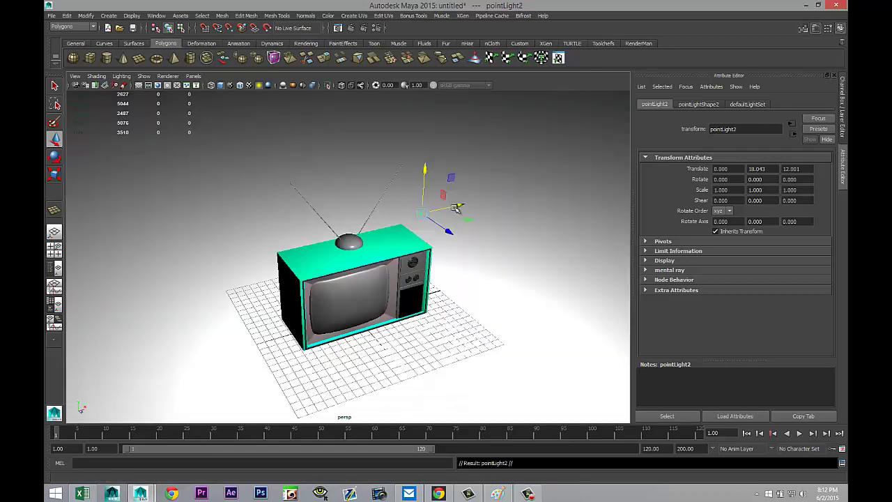
left_click_drag(459, 206, 203, 295)
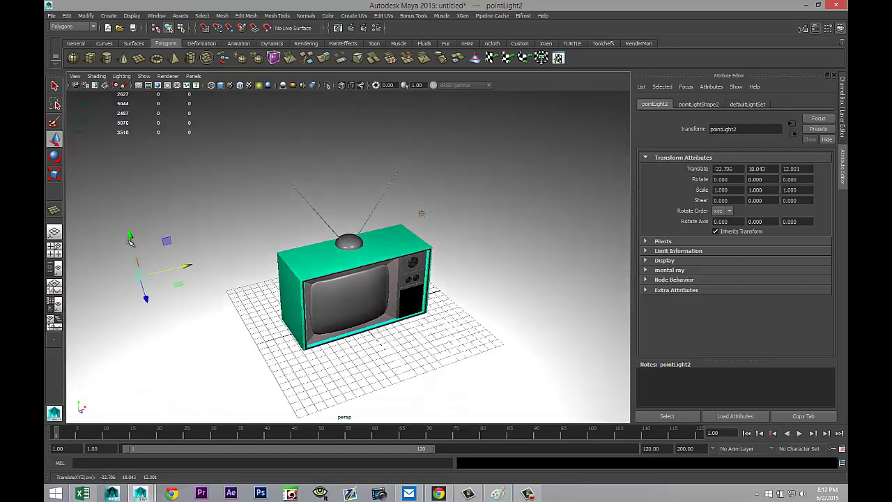
left_click_drag(131, 240, 133, 99)
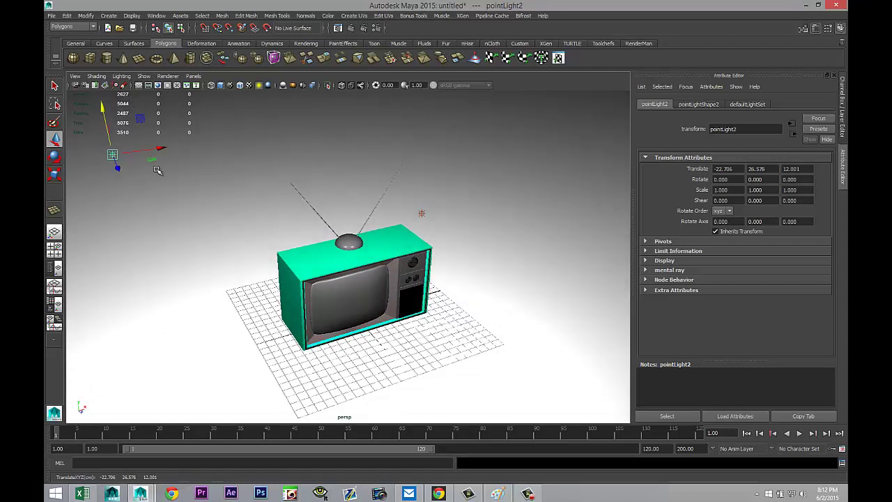
left_click_drag(122, 173, 168, 264)
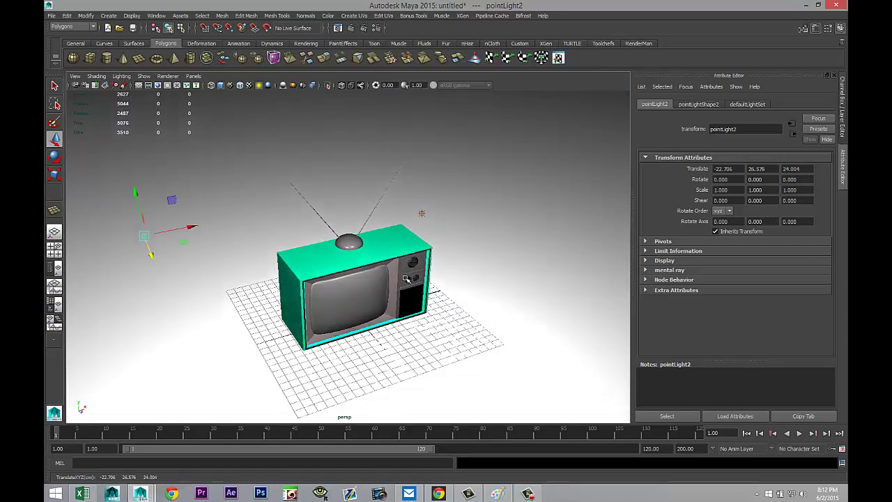
Set the duplicated point light's intensity to 0.4
left_click(699, 104)
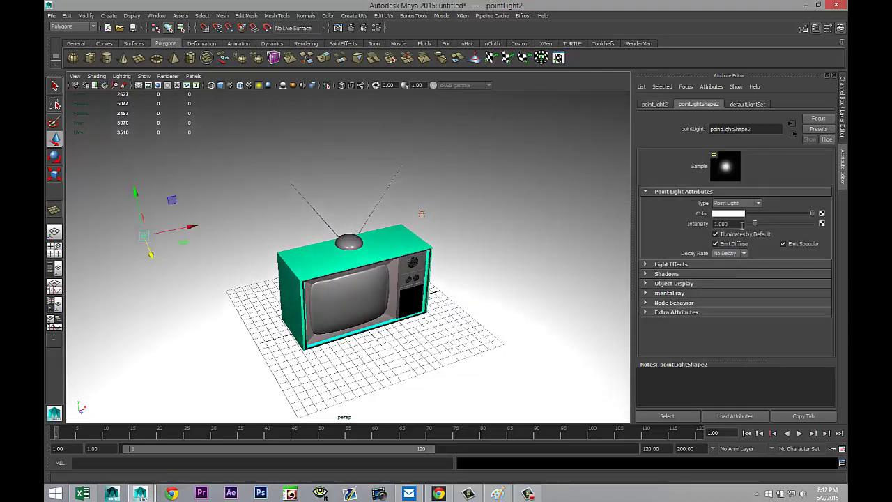
double_click(729, 224)
key("Return")
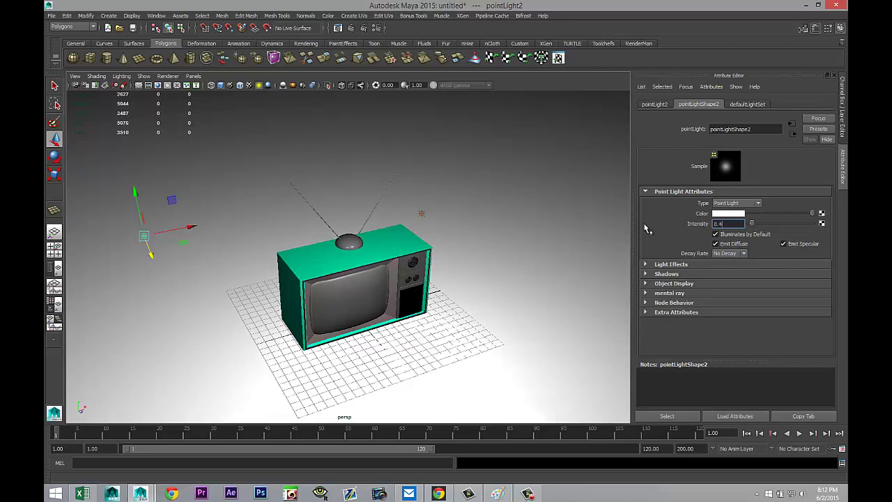
type("0.4")
key("Return")
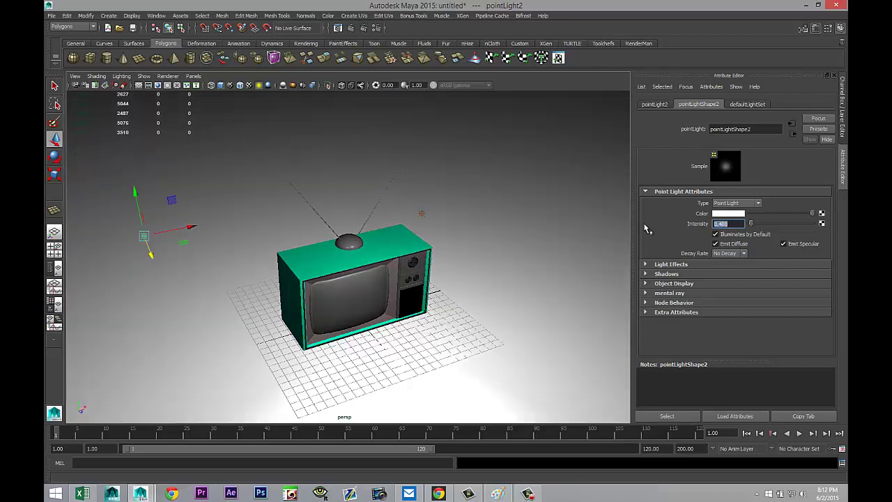
Create an ambient light positioned above and behind the TV with an intensity of 0.1
left_click(108, 15)
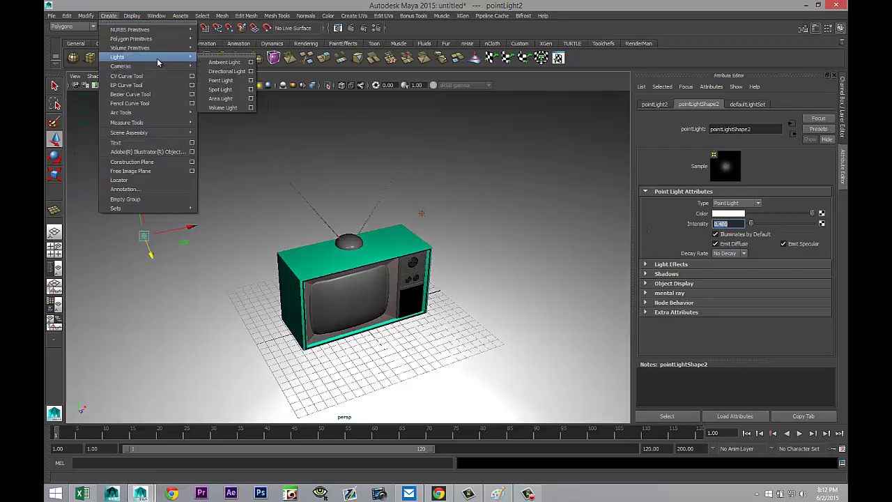
mouse_move(174, 66)
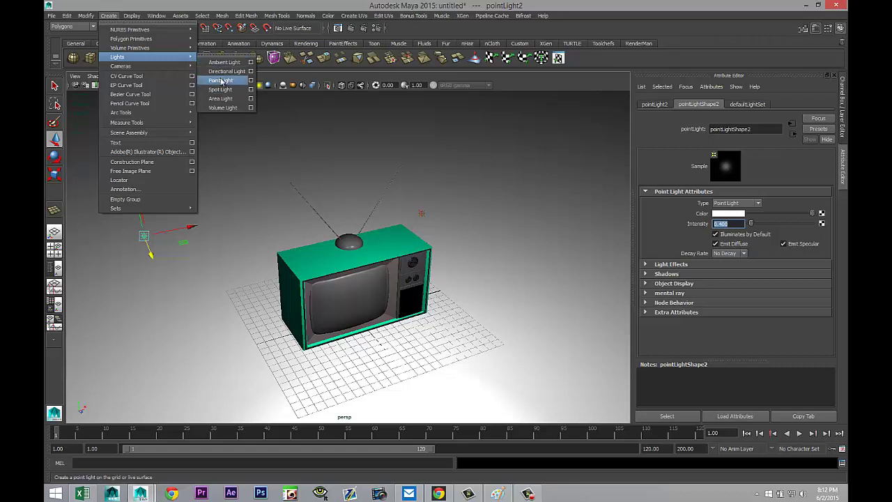
left_click(224, 62)
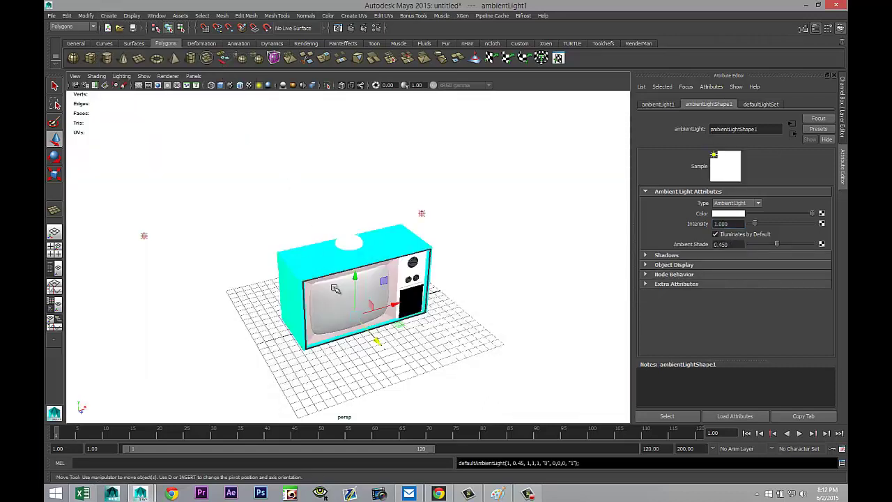
left_click_drag(377, 342, 219, 111)
double_click(722, 224)
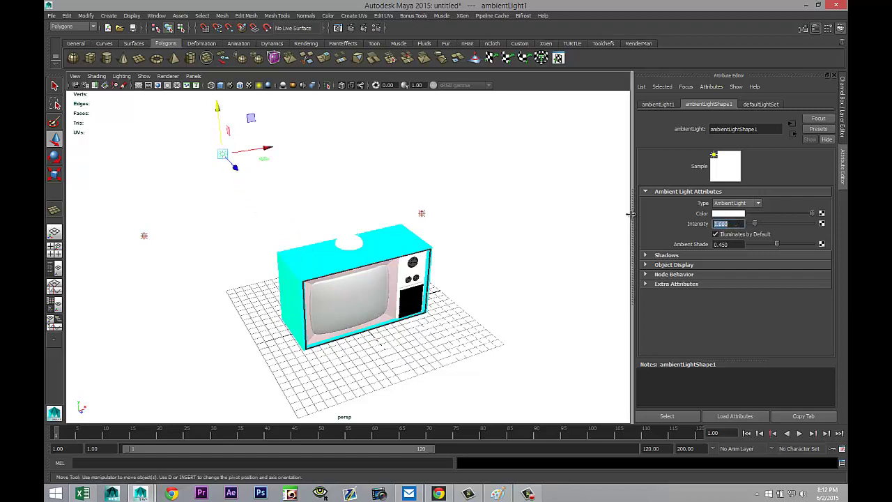
key("Return")
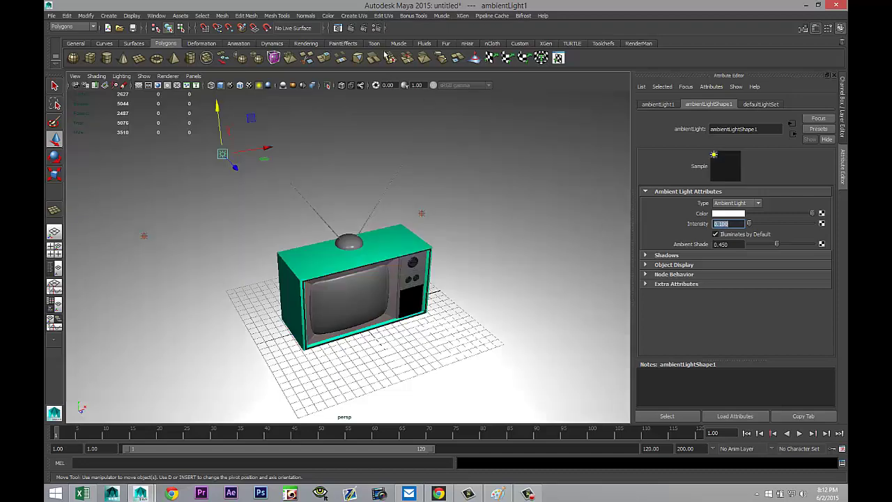
Set the renderer to mental ray and the unified sampling quality to 1.51 in the render settings
left_click(376, 28)
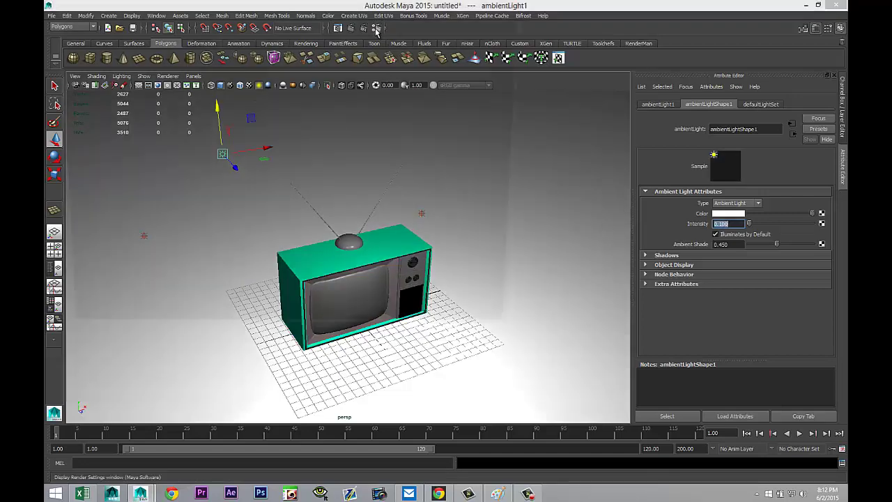
left_click(136, 44)
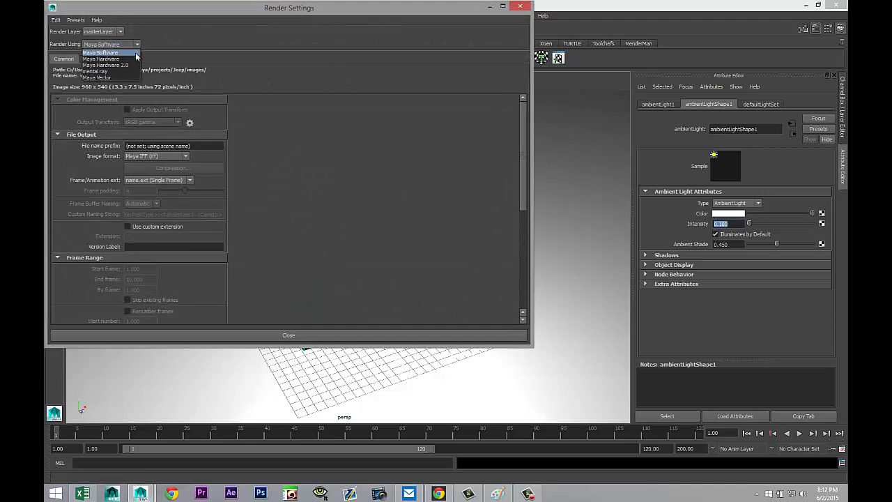
left_click(122, 74)
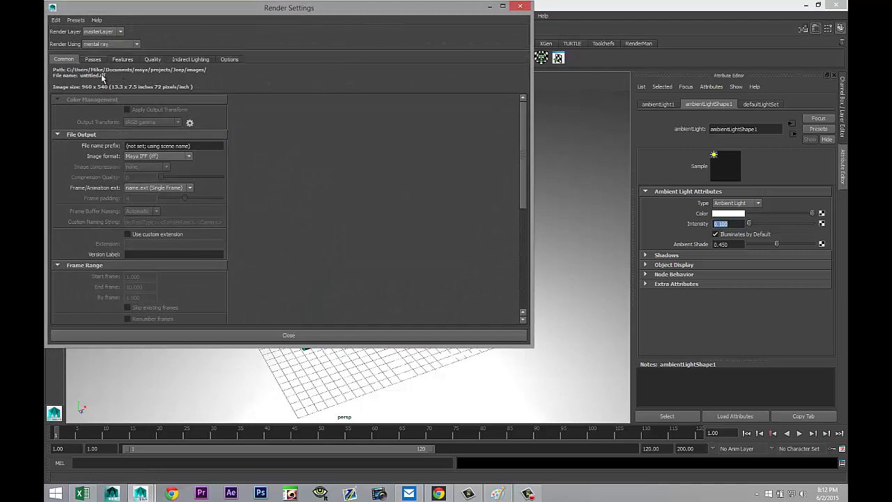
left_click(153, 59)
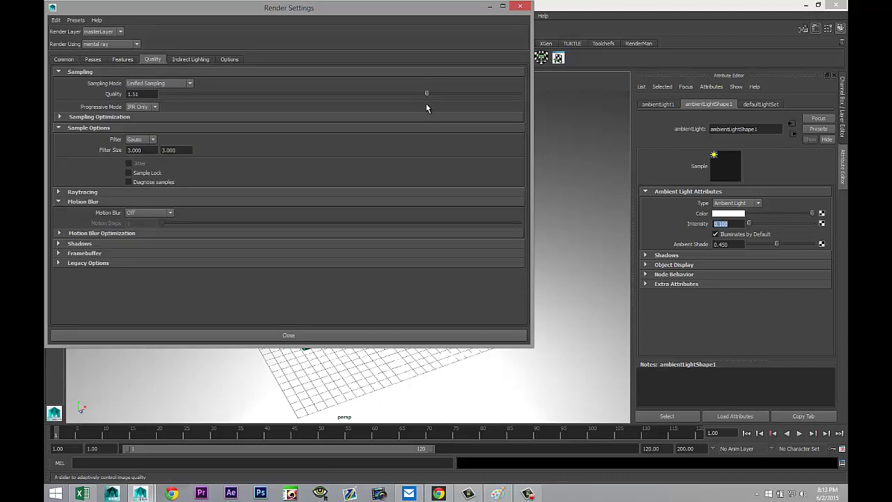
Set the render image size to the HD 1080 preset
left_click(64, 60)
scroll(207, 202, "down", 5)
scroll(205, 224, "down", 2)
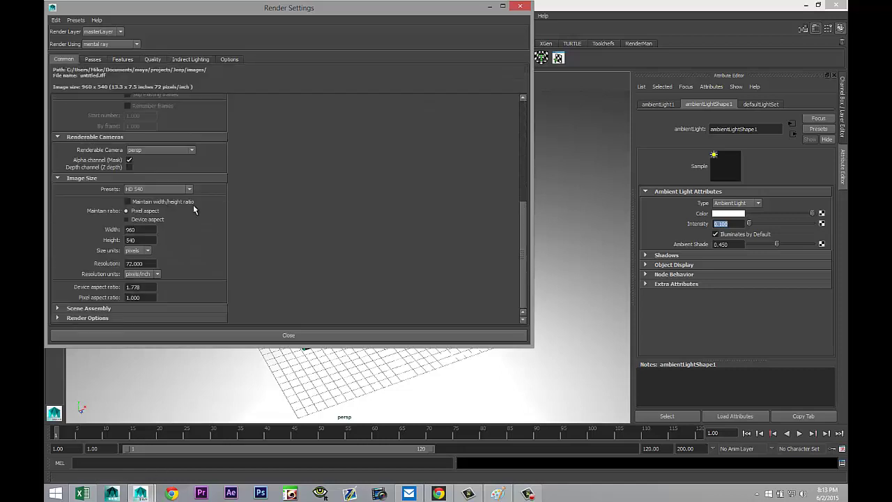
left_click(189, 190)
scroll(189, 253, "down", 1)
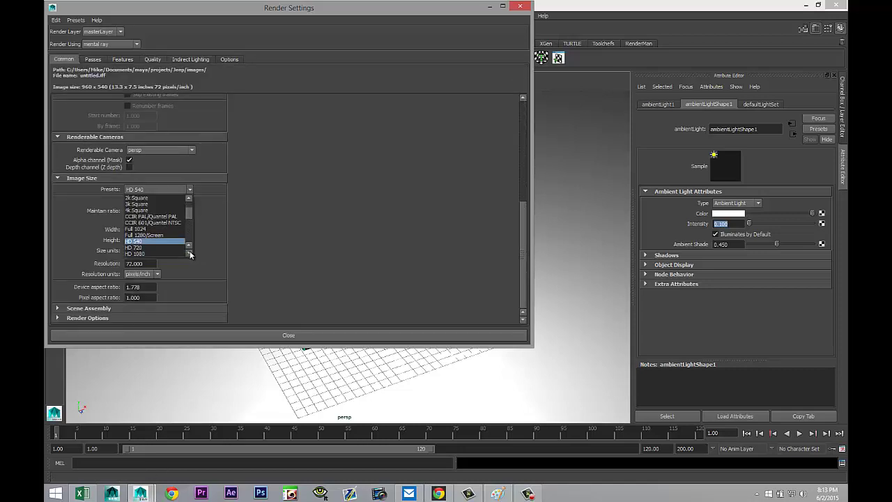
left_click(170, 250)
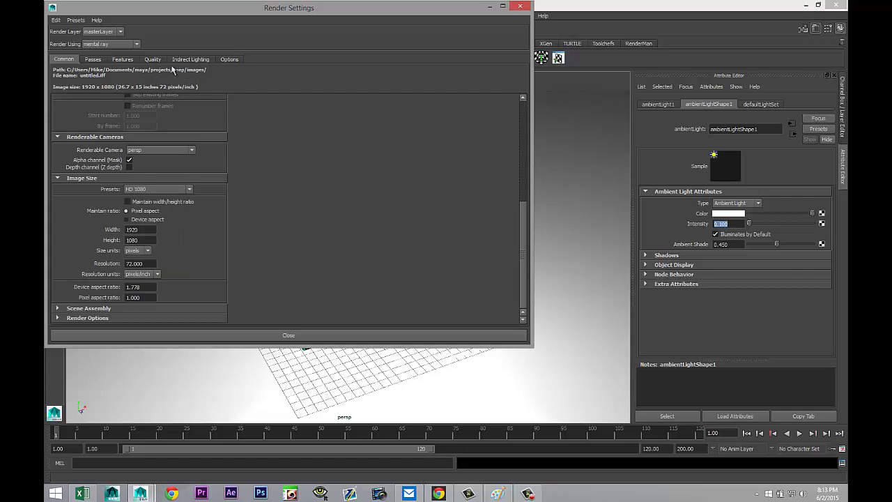
Enable Global Illumination and create an image-based lighting environment, then minimise the render settings
left_click(190, 59)
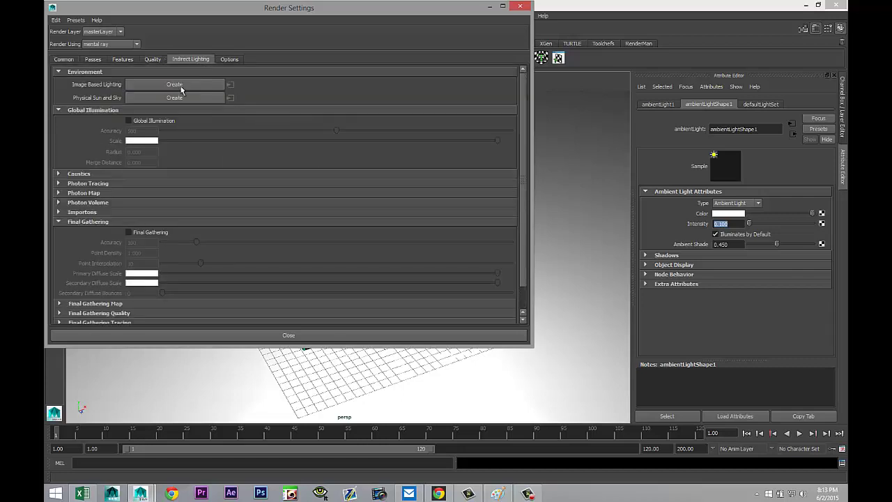
left_click(128, 122)
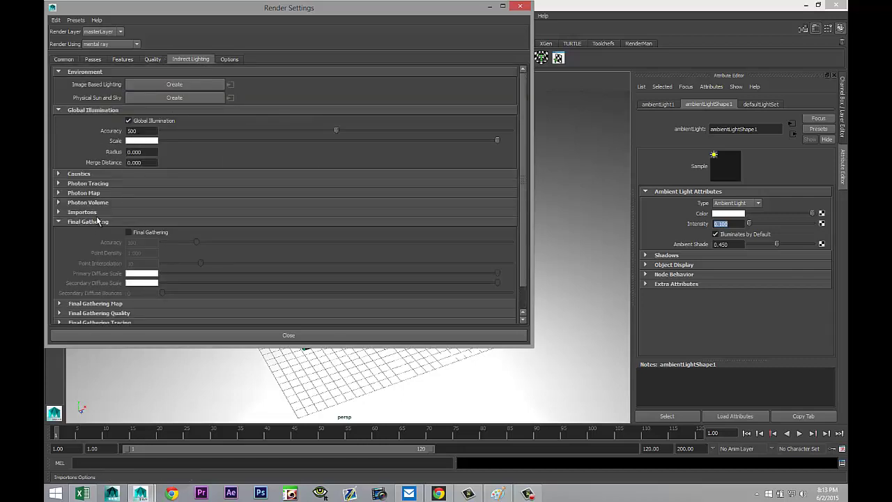
left_click(181, 86)
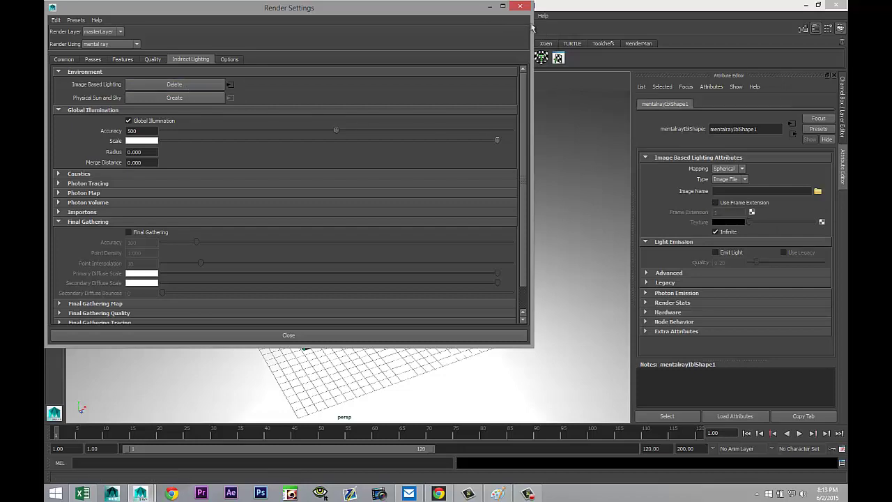
left_click(490, 7)
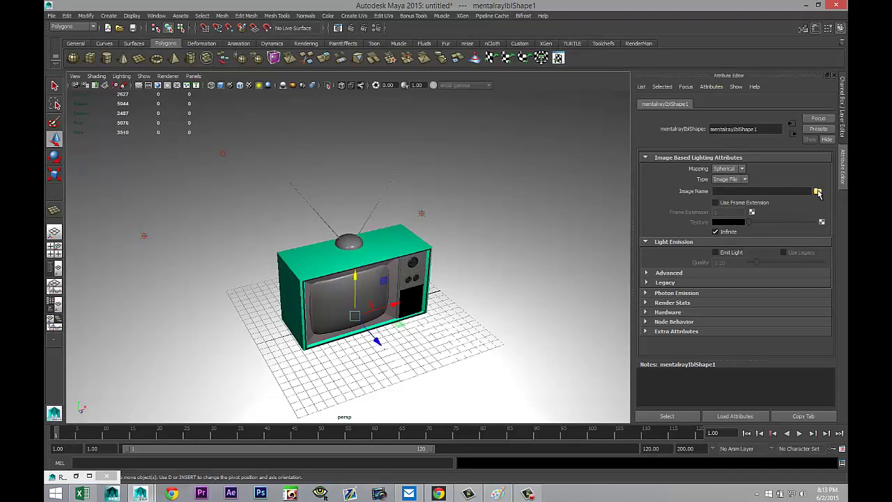
Load studio006.hdr from the HDRI folder under Documents/maya as the image-based lighting image
left_click(818, 191)
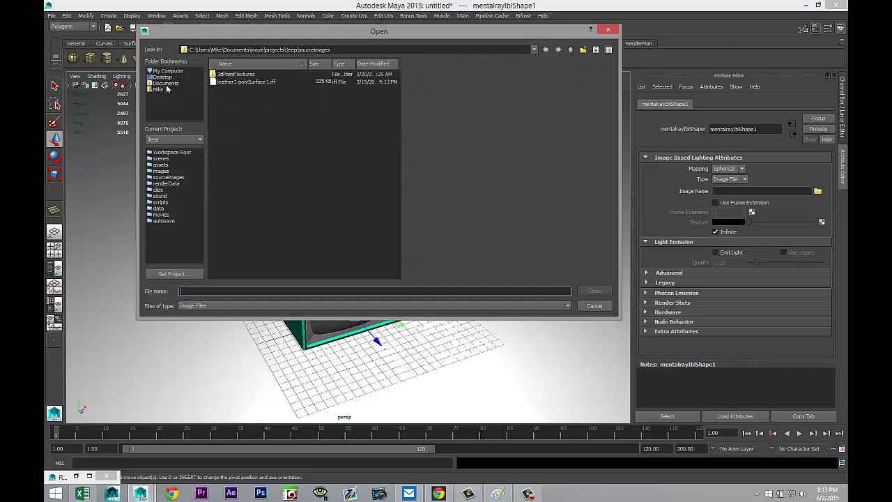
left_click(167, 84)
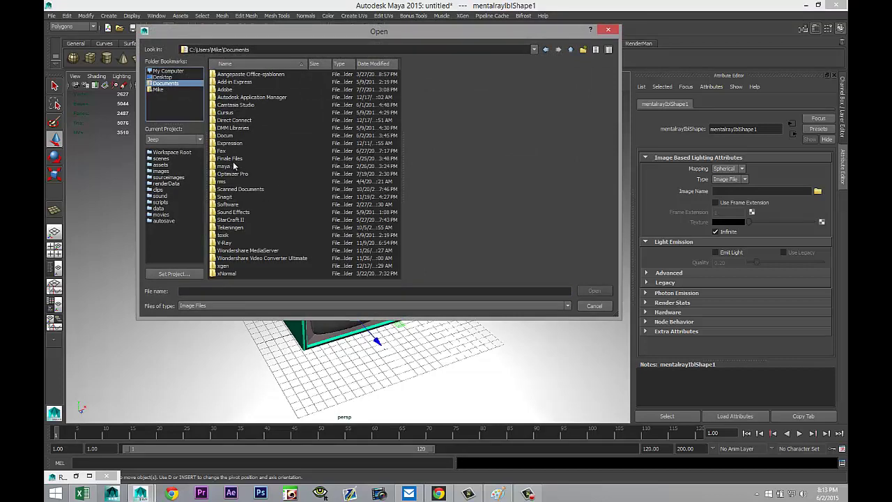
double_click(228, 170)
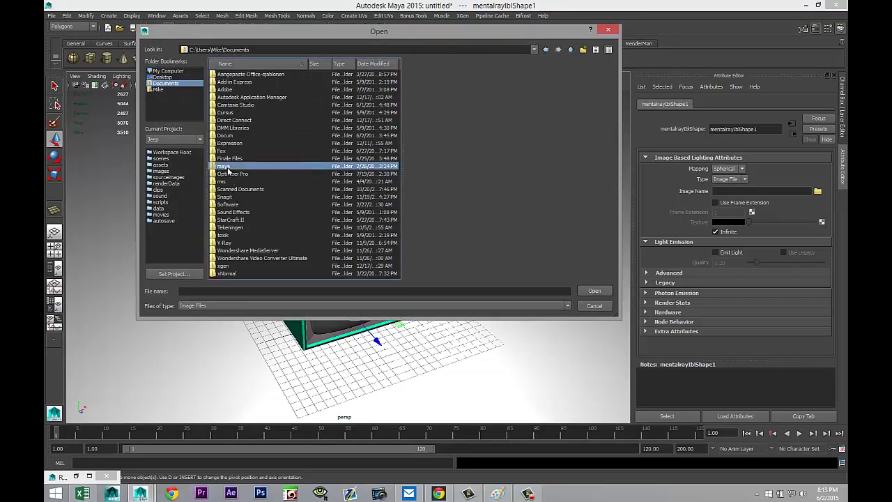
left_click(226, 113)
double_click(227, 113)
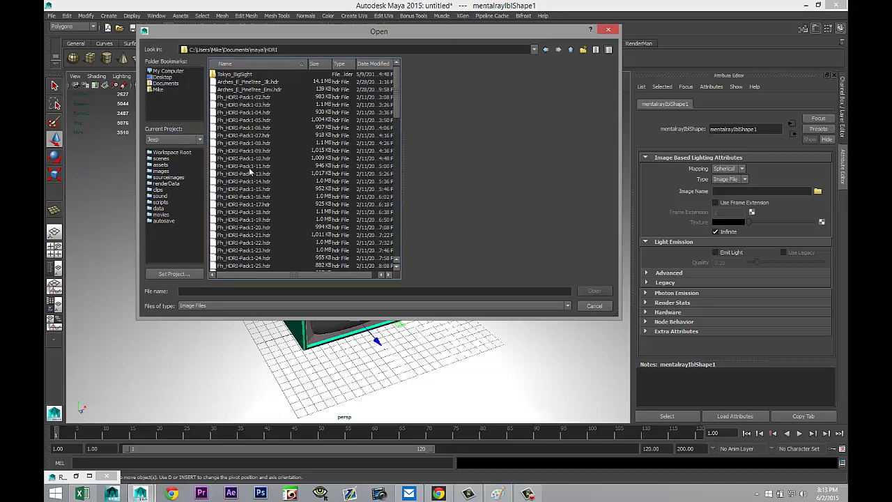
scroll(310, 196, "down", 10)
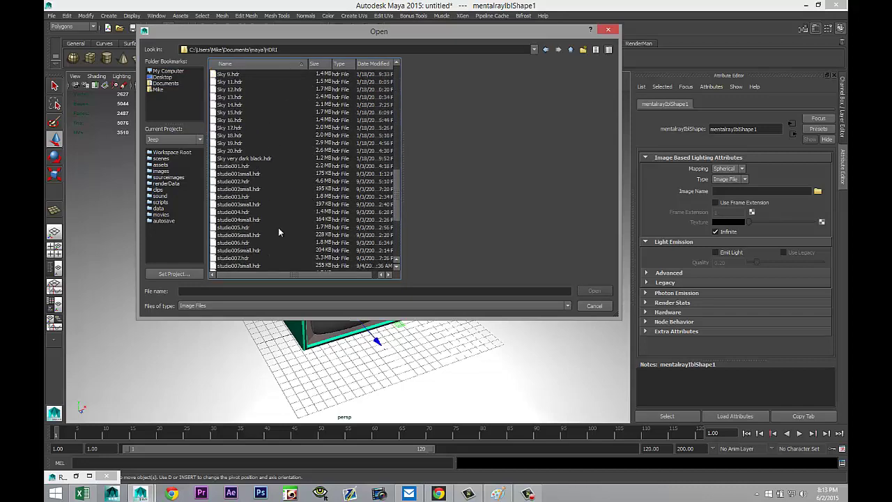
left_click(239, 242)
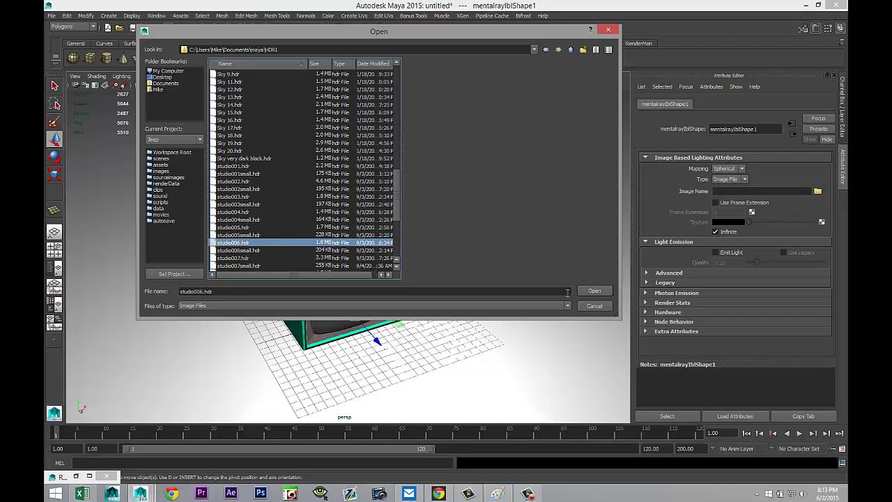
left_click(593, 292)
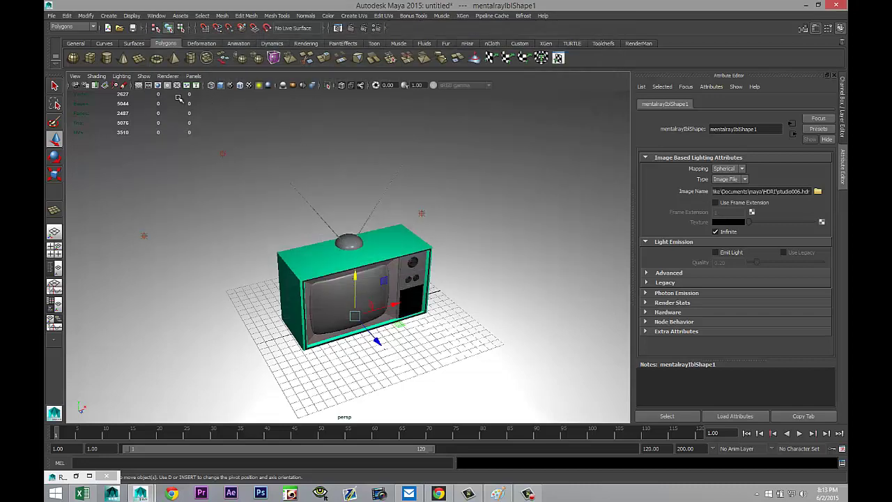
Display the resolution gate, frame the TV closely from a front three-quarter angle, and render the perspective view
left_click(158, 86)
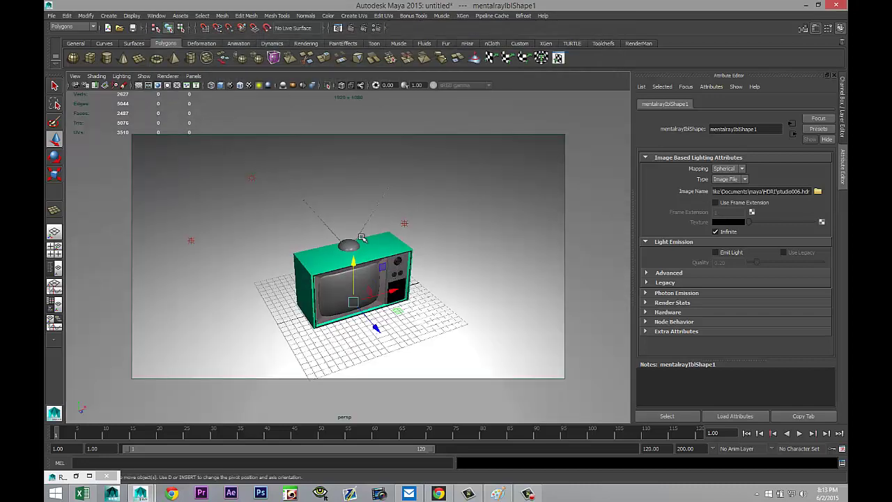
scroll(361, 239, "up", 3)
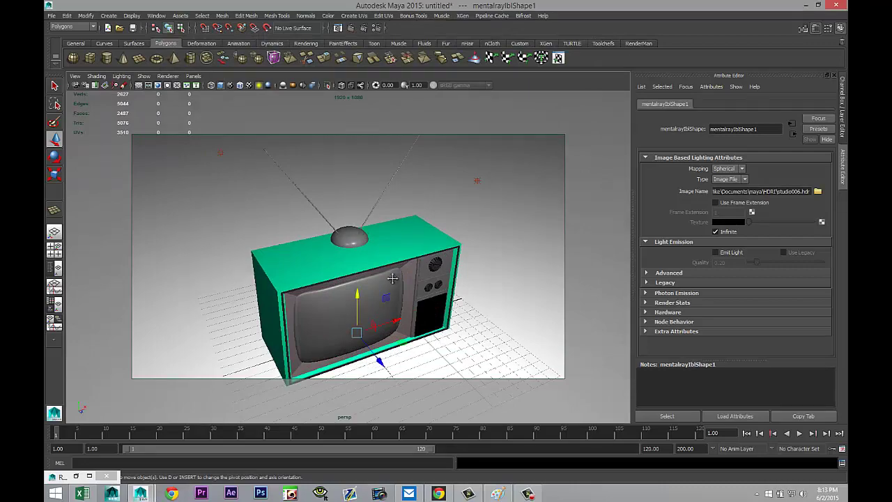
mouse_move(393, 274)
left_mouse_down("alt")
mouse_move(390, 257)
mouse_move(428, 245)
mouse_move(377, 269)
mouse_move(323, 252)
mouse_move(400, 247)
mouse_move(389, 254)
mouse_move(413, 265)
mouse_move(406, 262)
left_mouse_up("alt")
scroll(421, 268, "up", 2)
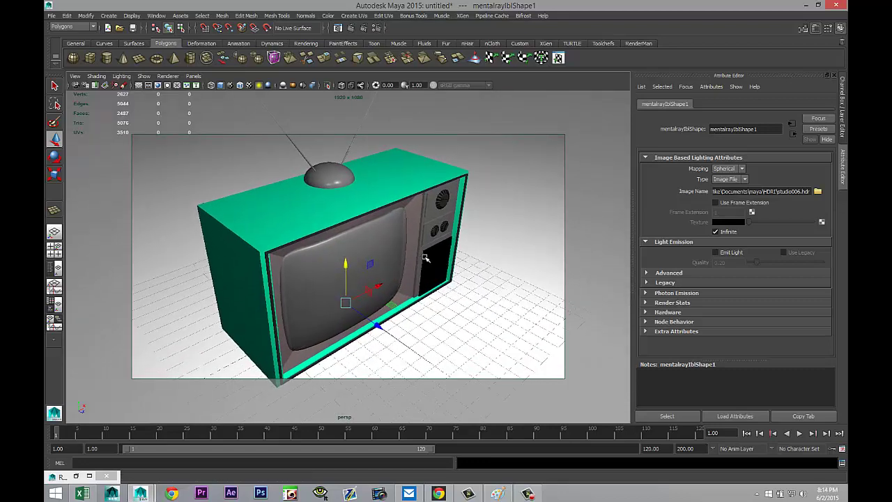
left_click(352, 29)
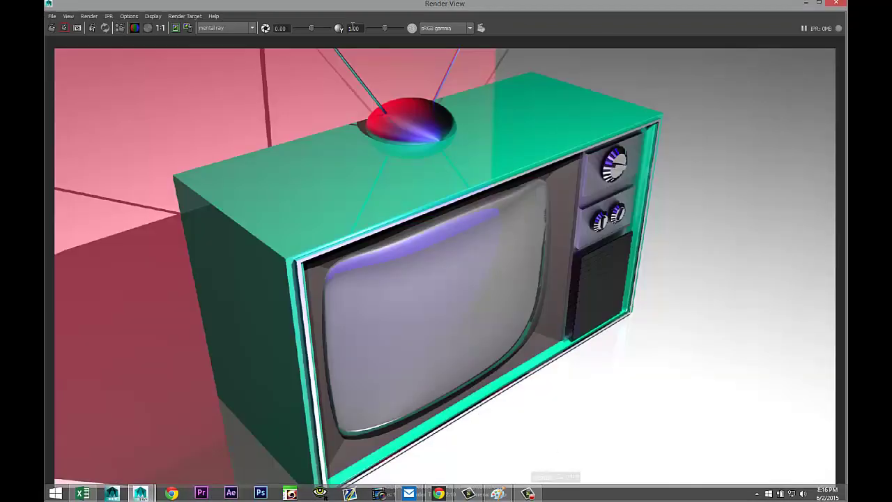